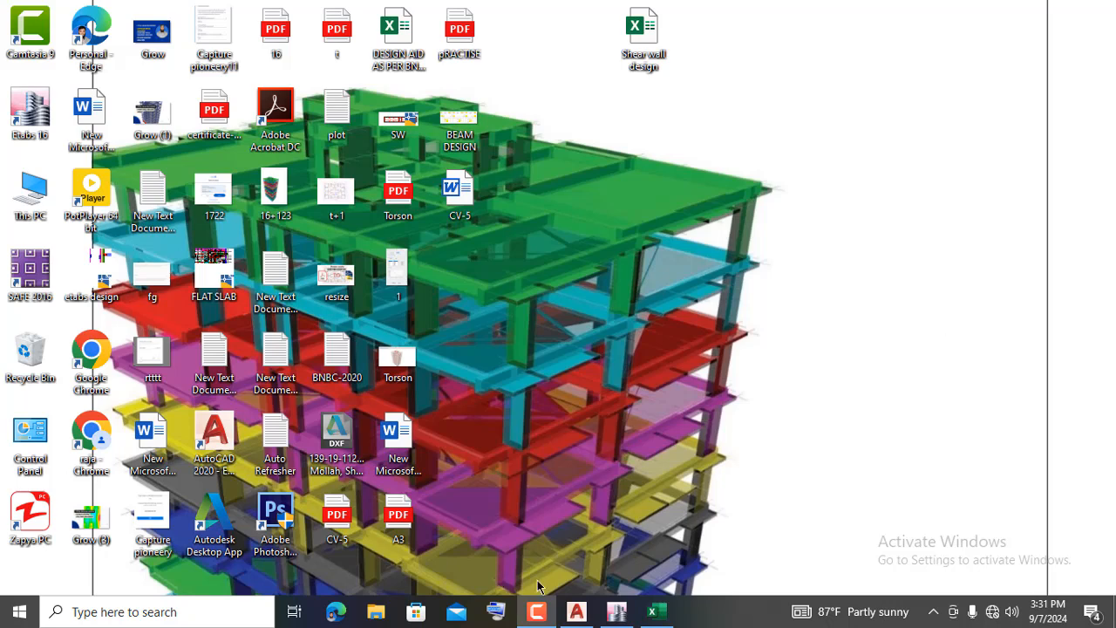
- Switch to ETABS, set the story scope to All Stories, and select the P26 shear wall in the Story6 plan
{"action": "left_click", "coordinate": [616, 611]}
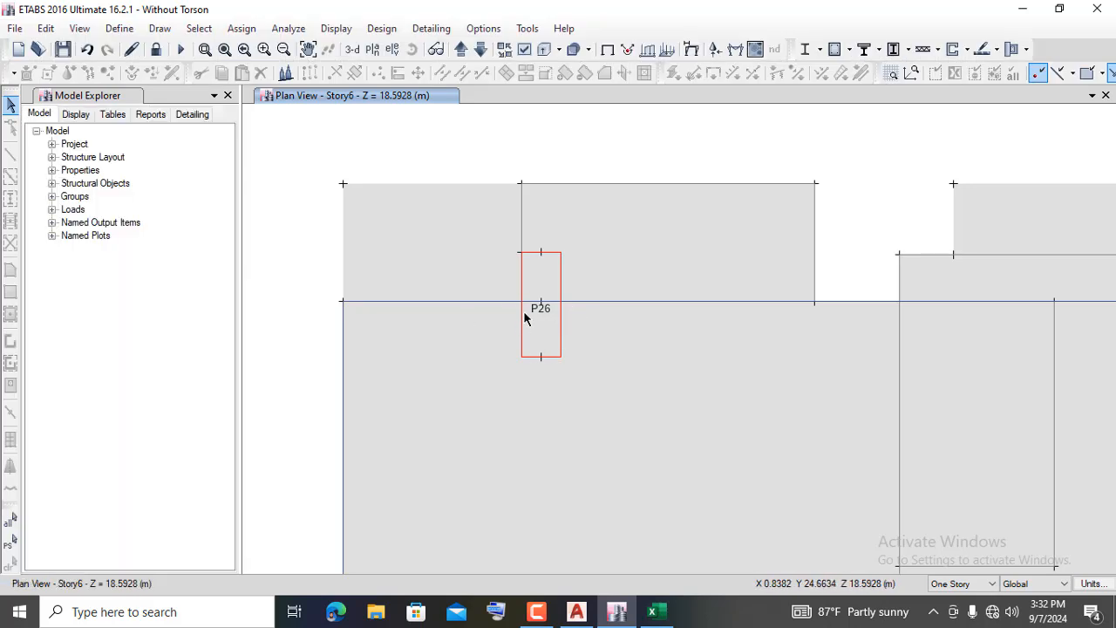
{"action": "scroll", "coordinate": [530, 311], "scroll_direction": "down", "scroll_amount": 3}
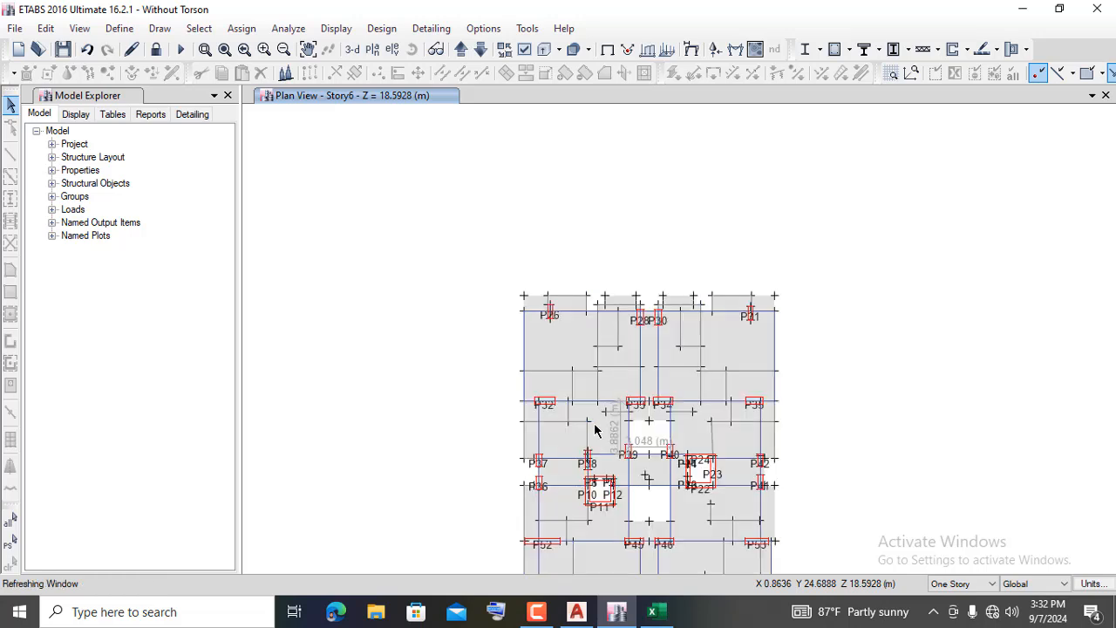
{"action": "scroll", "coordinate": [584, 360], "scroll_direction": "up", "scroll_amount": 3}
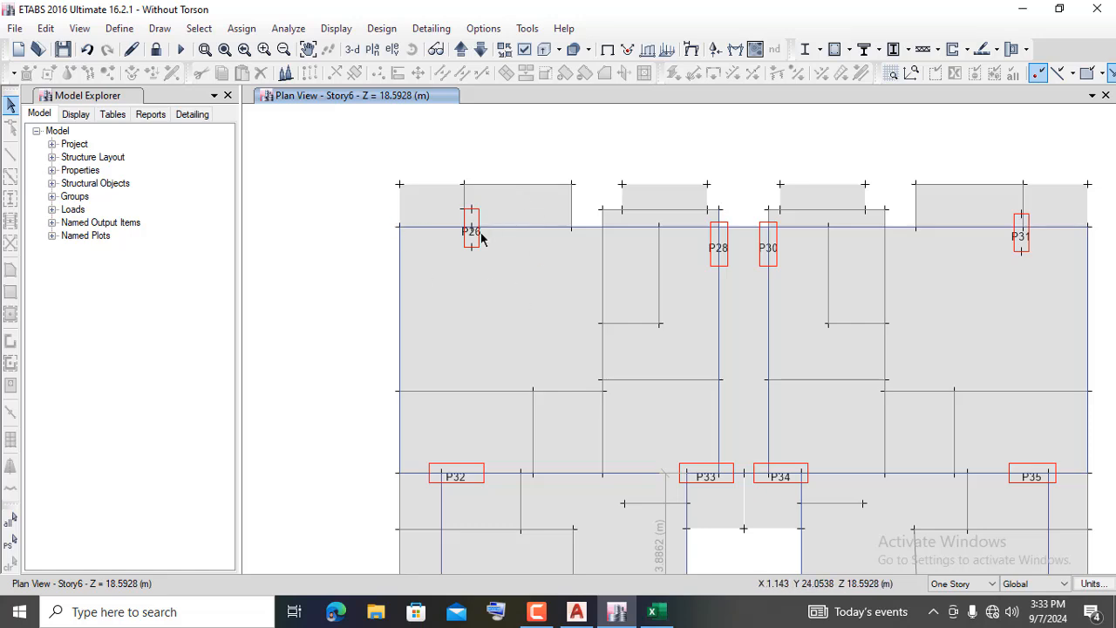
{"action": "scroll", "coordinate": [484, 231], "scroll_direction": "up", "scroll_amount": 4}
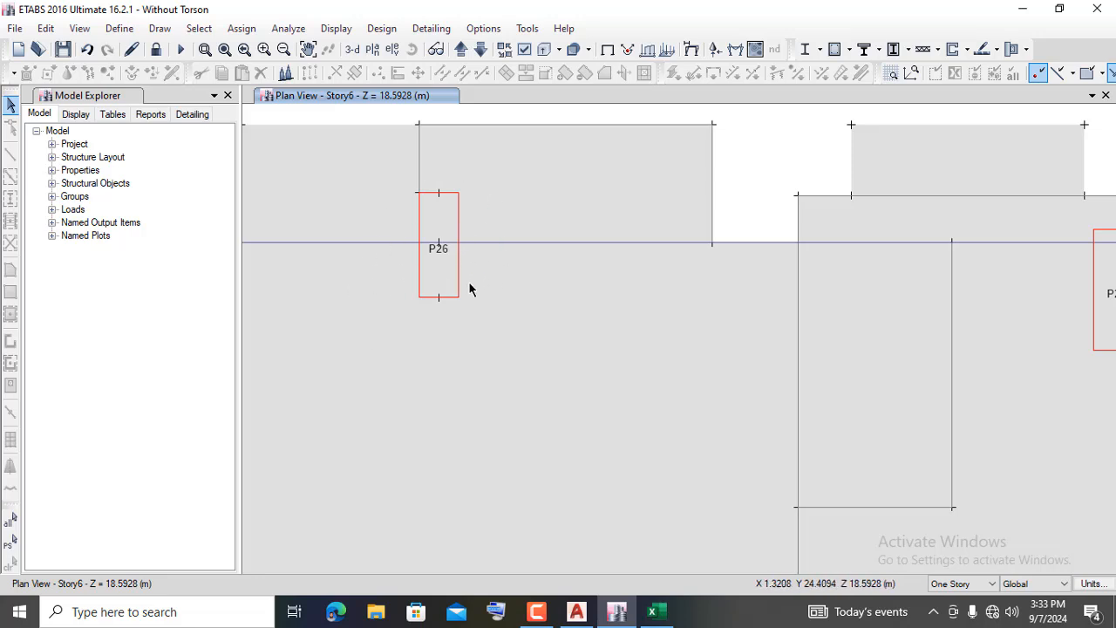
{"action": "left_click", "coordinate": [962, 583]}
{"action": "left_click", "coordinate": [957, 609]}
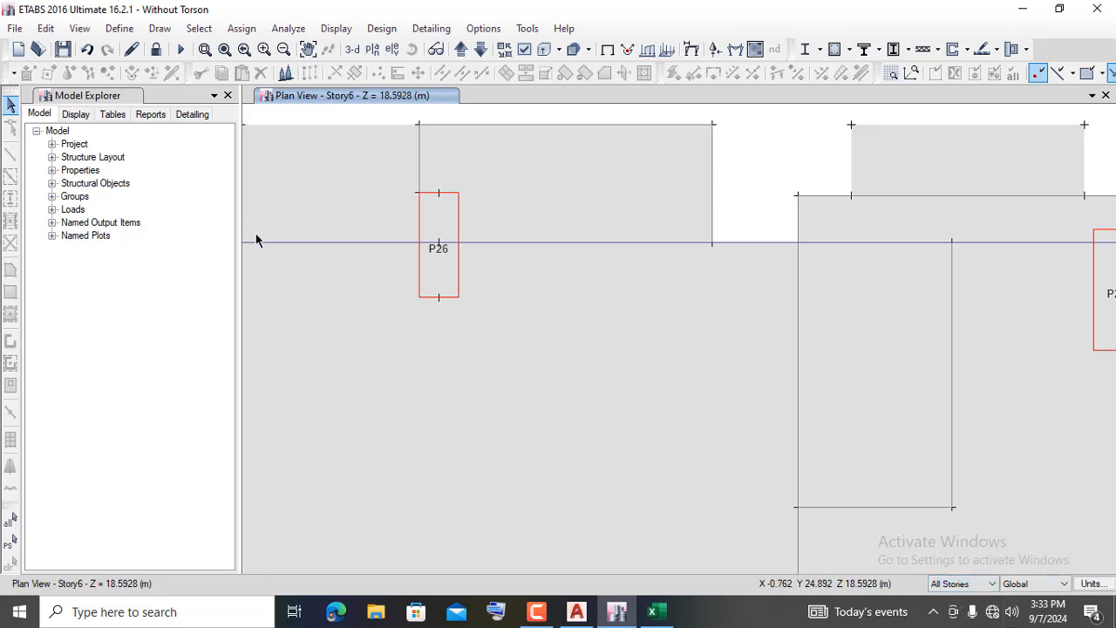
{"action": "left_click_drag", "start_coordinate": [399, 185], "coordinate": [472, 317]}
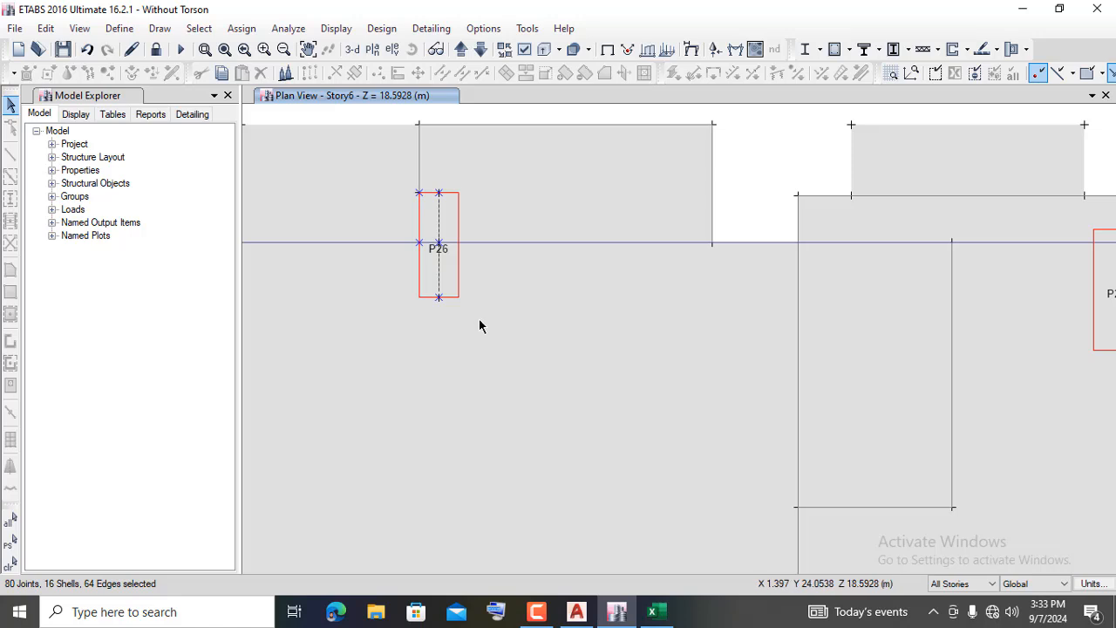
- Show only the selected P26 wall objects, hiding the rest of the model
{"action": "scroll", "coordinate": [484, 317], "scroll_direction": "down", "scroll_amount": 3}
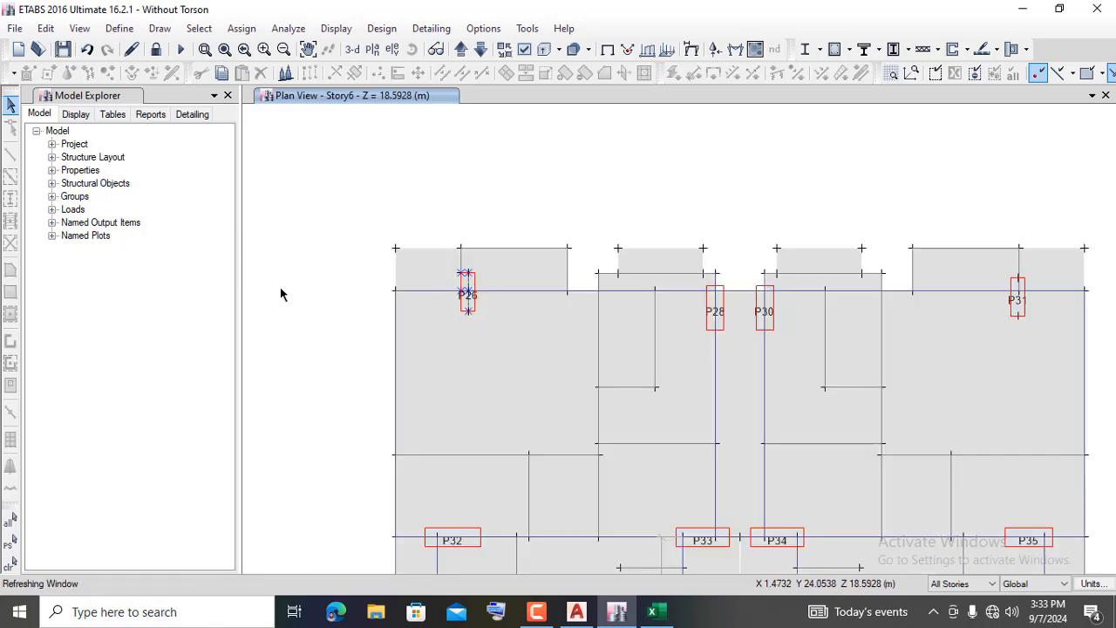
{"action": "scroll", "coordinate": [461, 284], "scroll_direction": "up", "scroll_amount": 3}
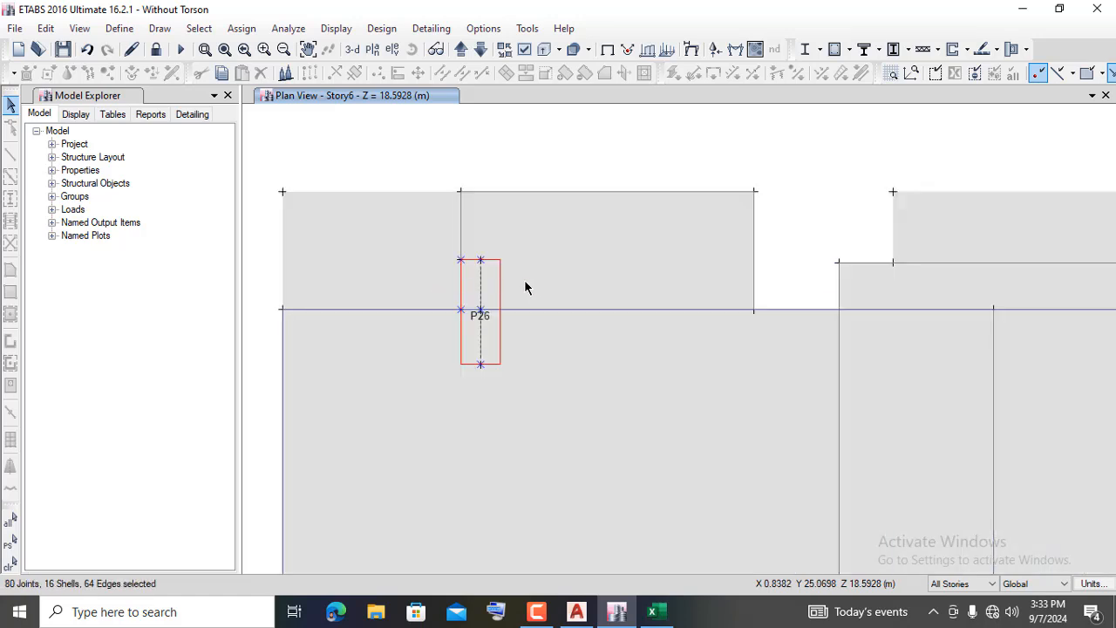
{"action": "scroll", "coordinate": [458, 268], "scroll_direction": "down", "scroll_amount": 3}
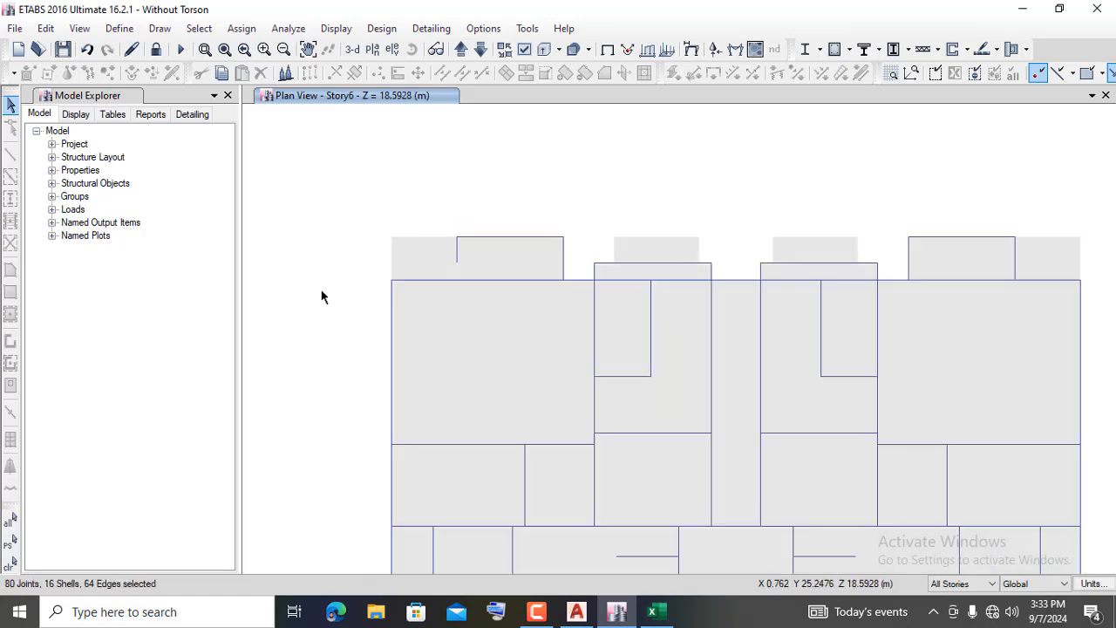
{"action": "right_click", "coordinate": [273, 245]}
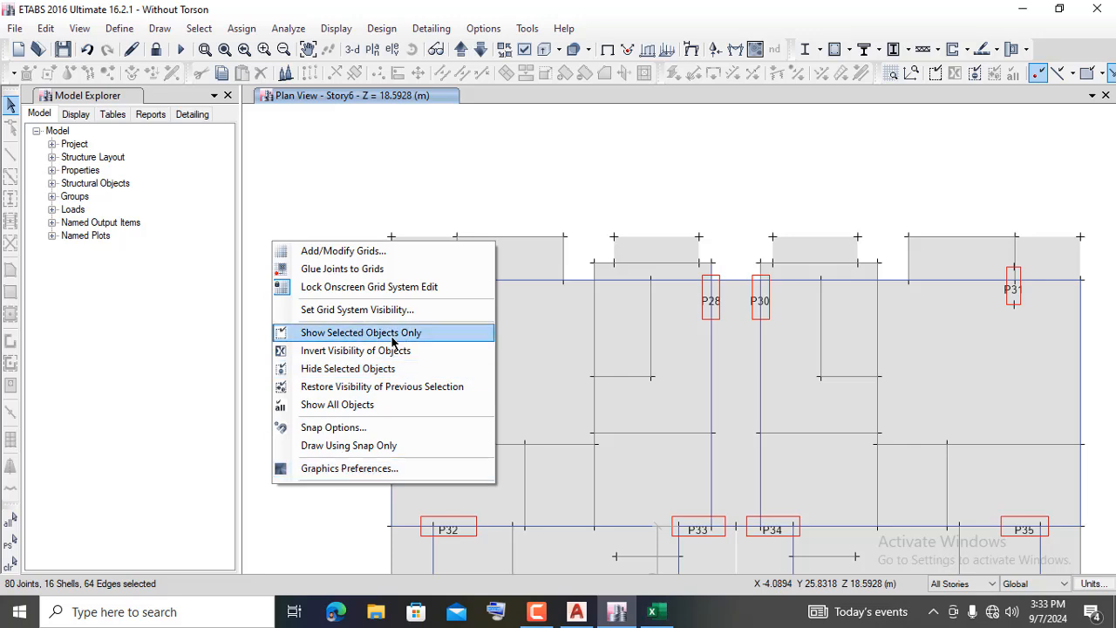
{"action": "left_click", "coordinate": [392, 334]}
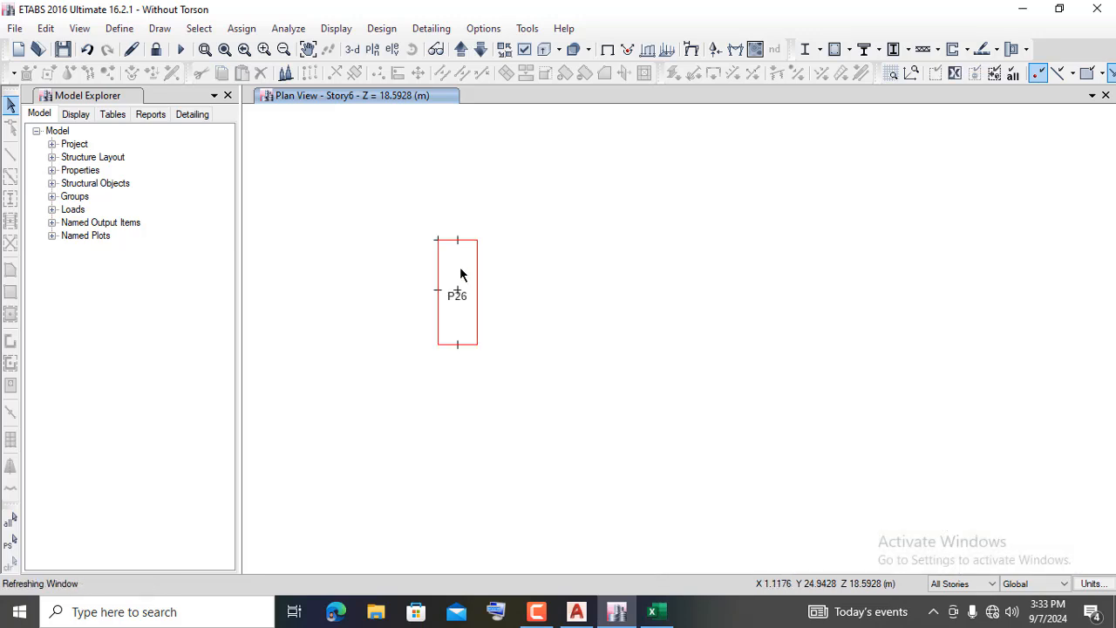
- Display the isolated P26 wall in the default 3-D view and examine its lower stories
{"action": "scroll", "coordinate": [448, 258], "scroll_direction": "up", "scroll_amount": 3}
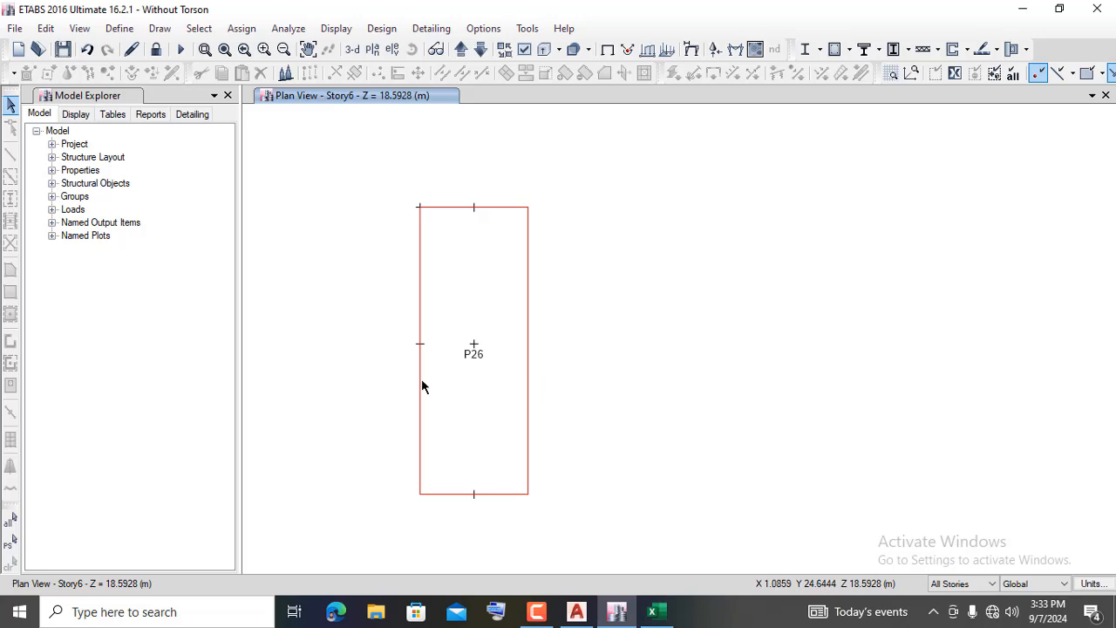
{"action": "left_click", "coordinate": [352, 50]}
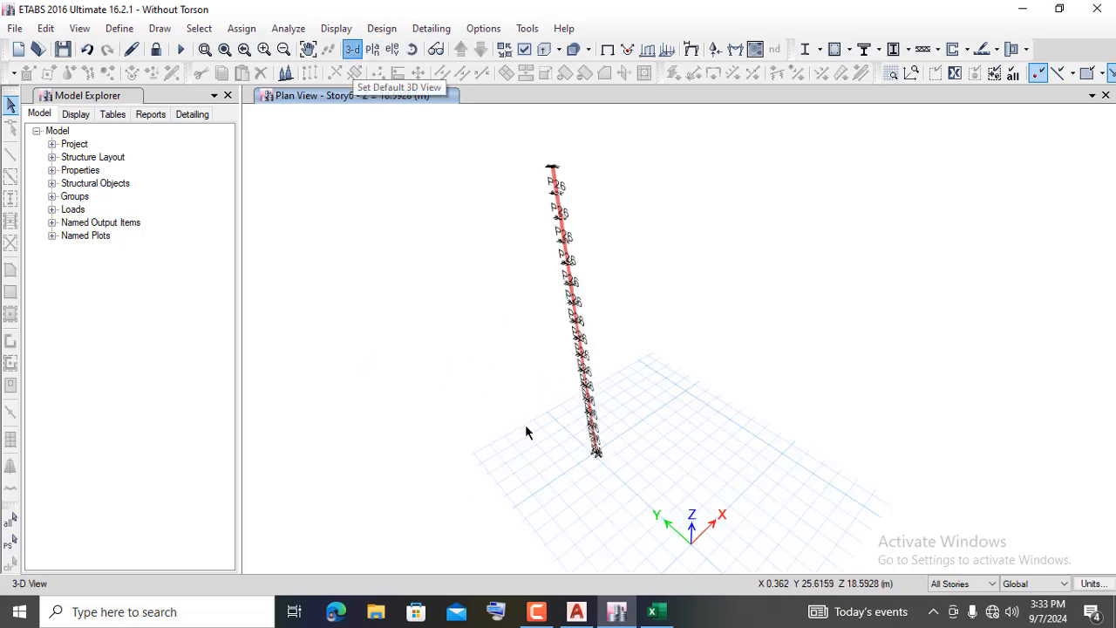
{"action": "scroll", "coordinate": [590, 443], "scroll_direction": "up", "scroll_amount": 3}
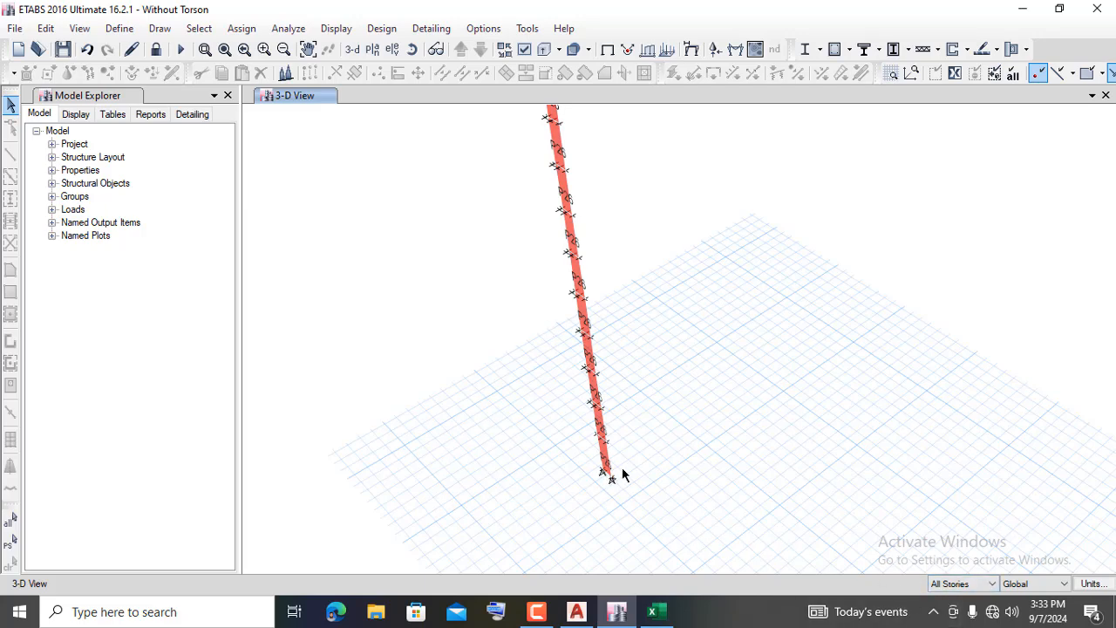
{"action": "scroll", "coordinate": [623, 470], "scroll_direction": "up", "scroll_amount": 3}
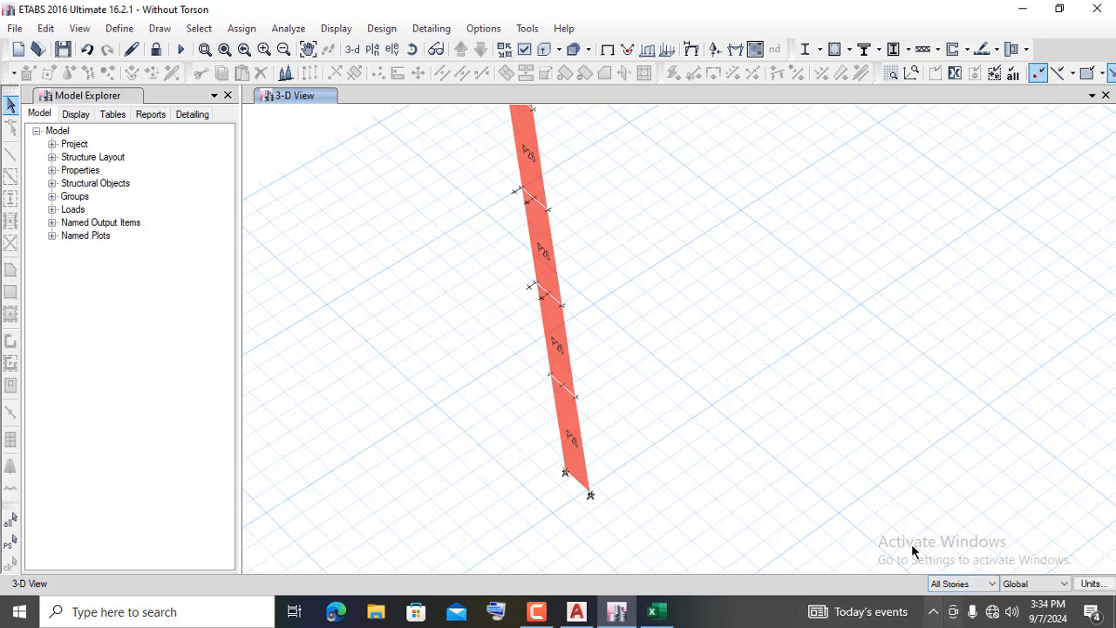
{"action": "scroll", "coordinate": [563, 440], "scroll_direction": "up", "scroll_amount": 2}
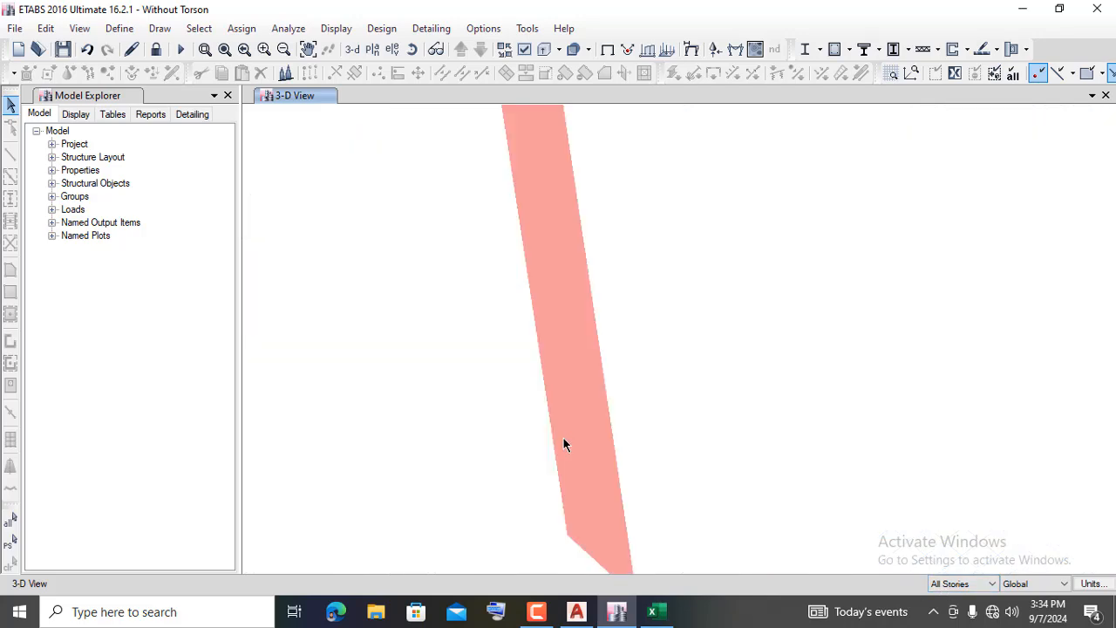
- Select the P26 wall panels on all stories and return the story scope to One Story
{"action": "left_click", "coordinate": [570, 410]}
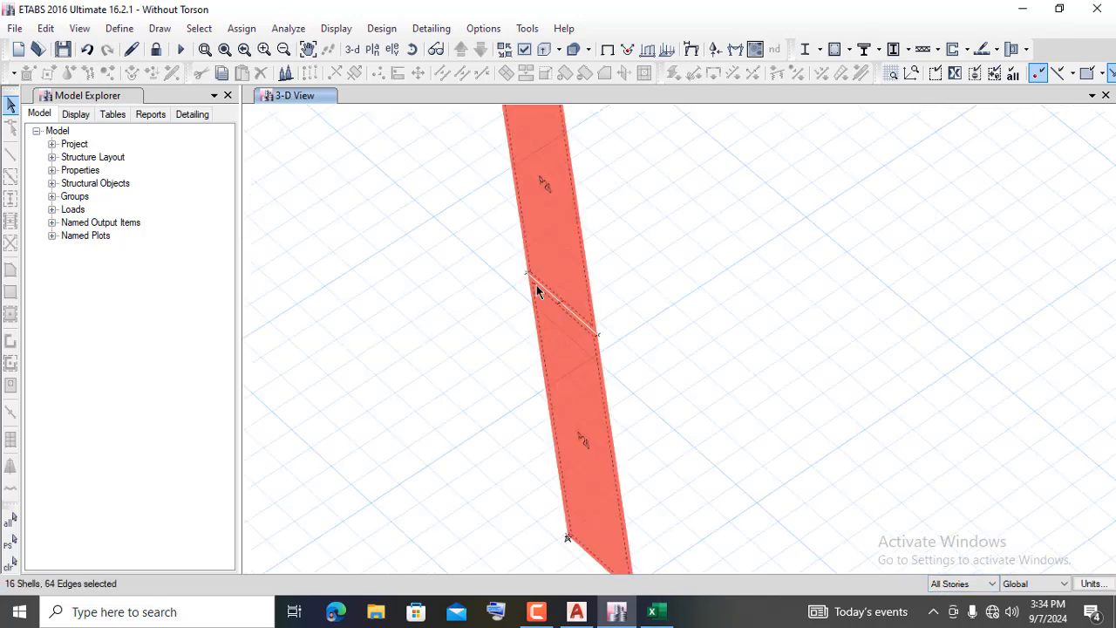
{"action": "left_click", "coordinate": [975, 584]}
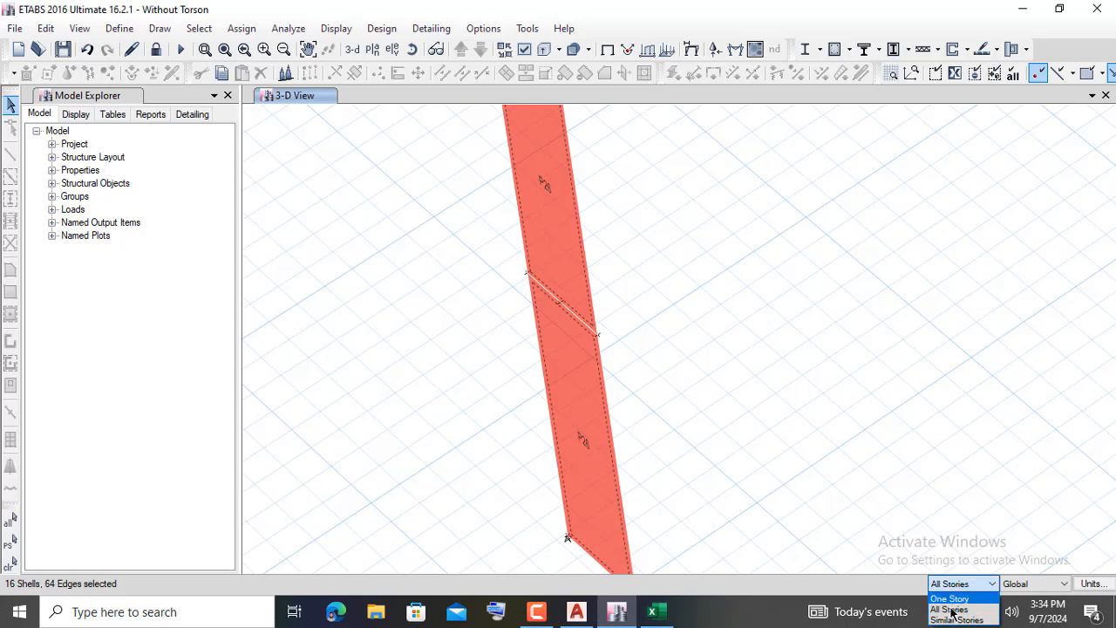
{"action": "left_click", "coordinate": [950, 600]}
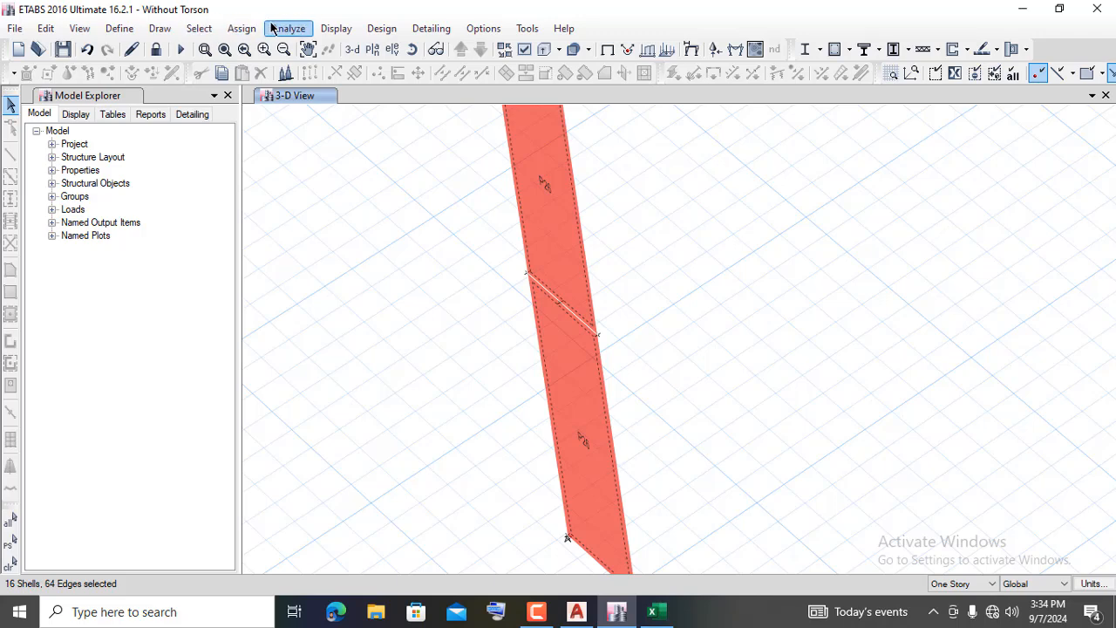
- Review the defined load combinations, including the UDWal shear wall combinations and the options for adding default design combinations
{"action": "left_click", "coordinate": [122, 29]}
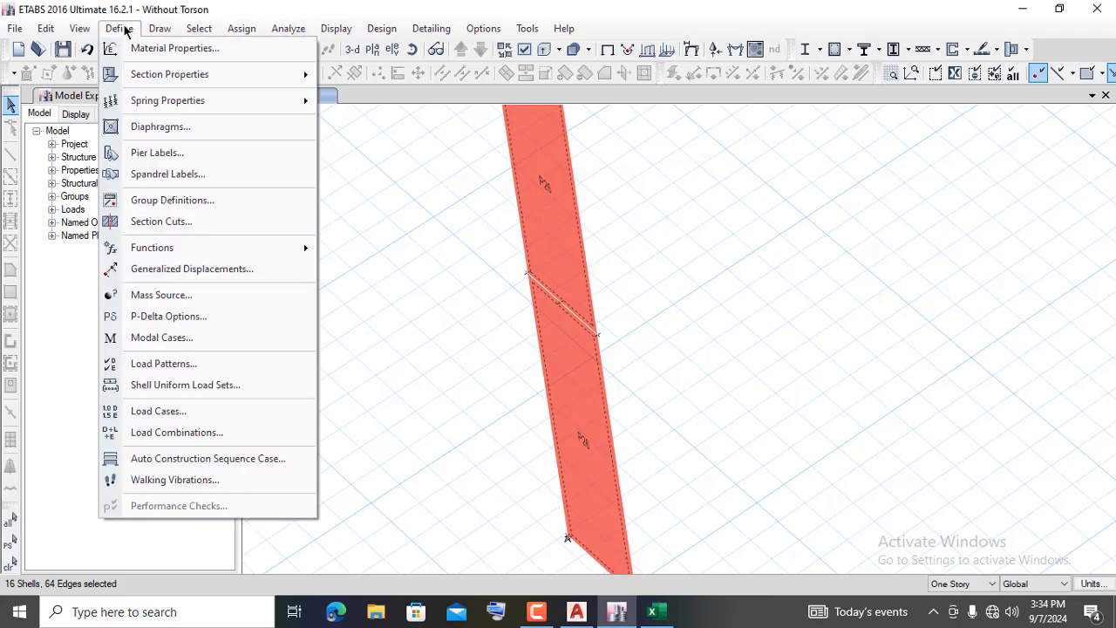
{"action": "left_click", "coordinate": [191, 435]}
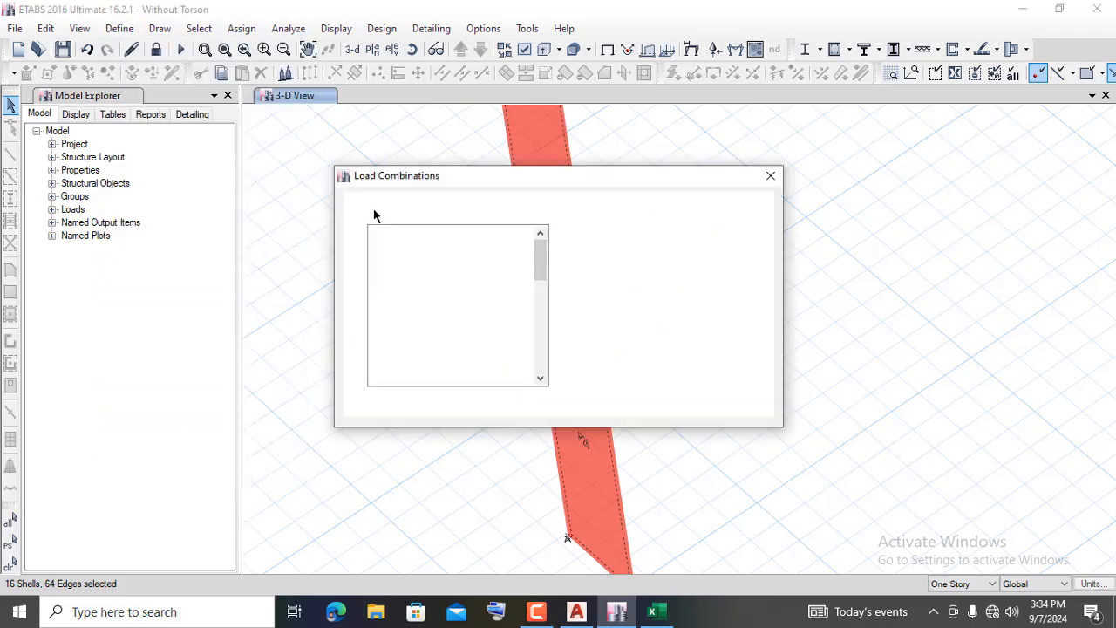
{"action": "left_click_drag", "start_coordinate": [474, 174], "coordinate": [206, 174]}
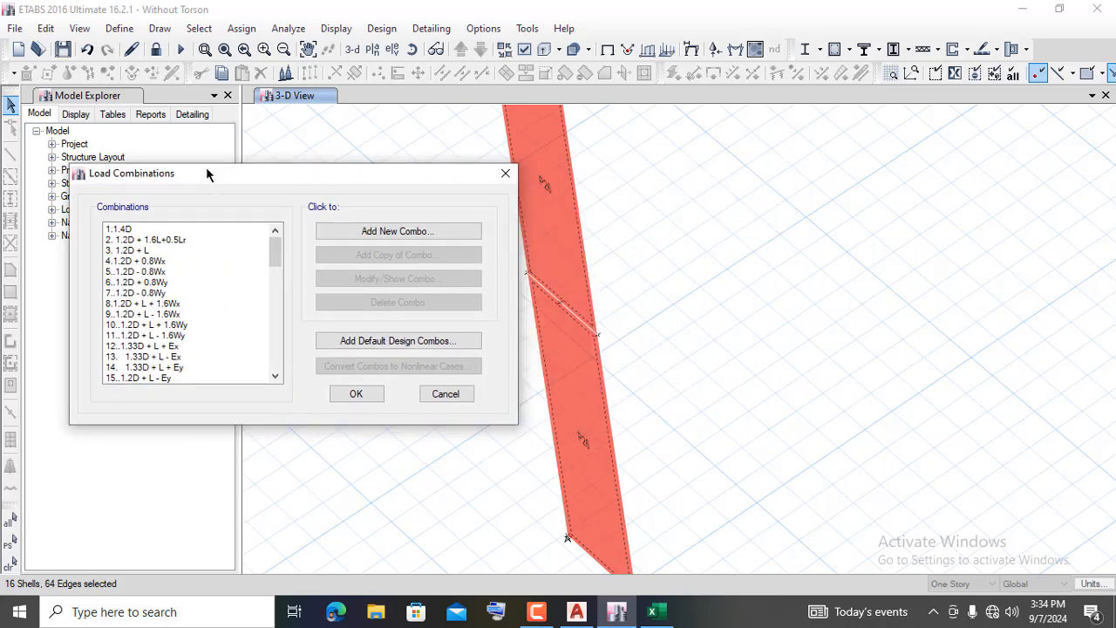
{"action": "left_click", "coordinate": [385, 340]}
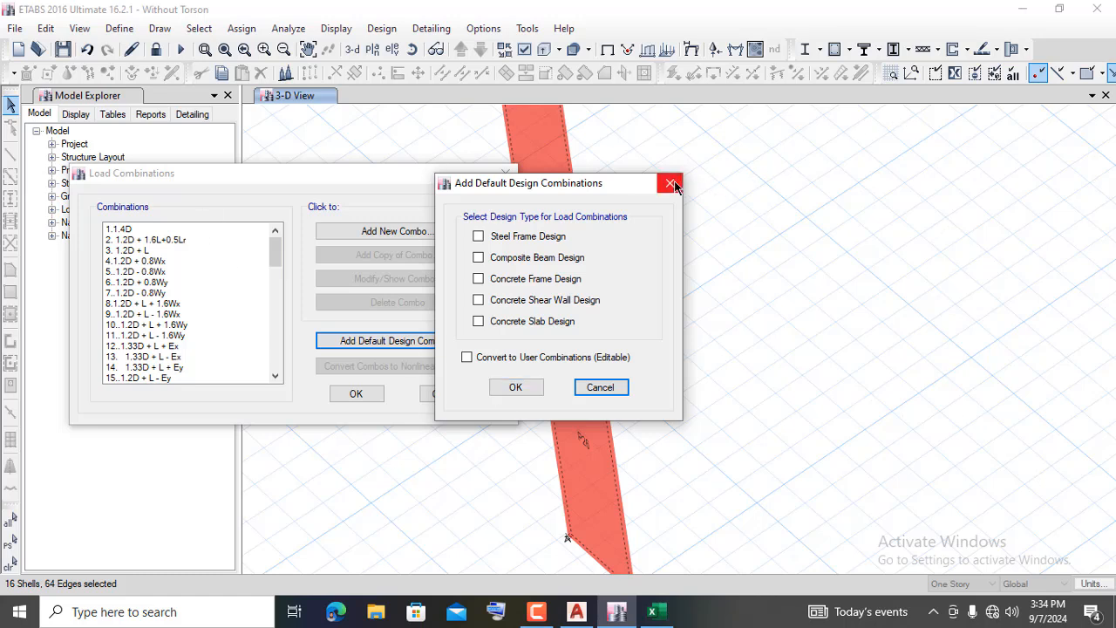
{"action": "left_click", "coordinate": [600, 387]}
{"action": "scroll", "coordinate": [165, 323], "scroll_direction": "down", "scroll_amount": 15}
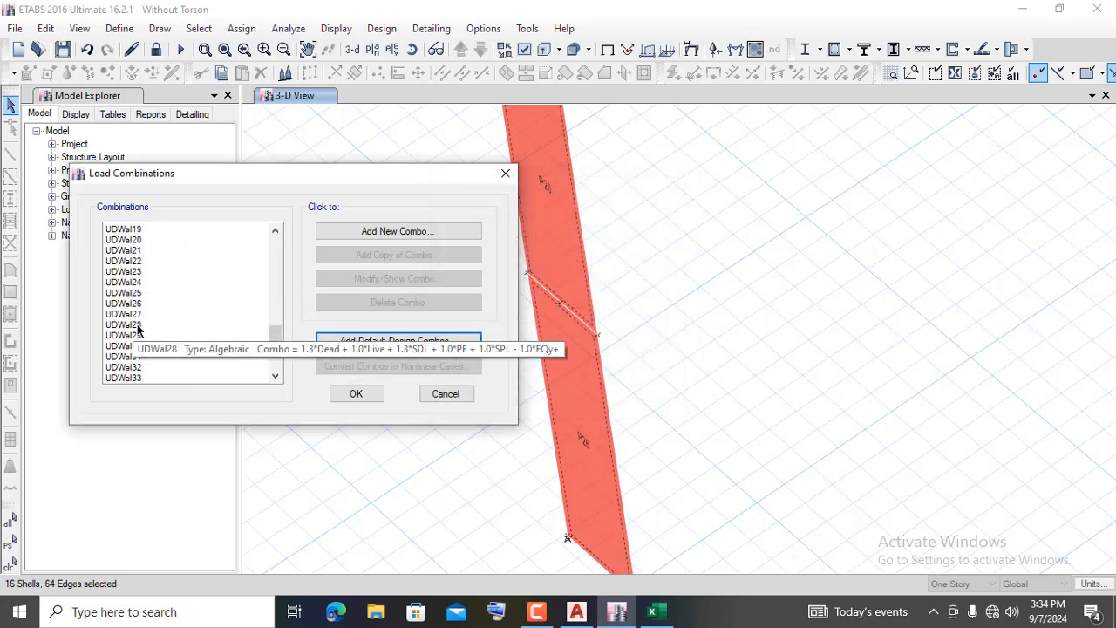
{"action": "scroll", "coordinate": [144, 323], "scroll_direction": "up", "scroll_amount": 2}
{"action": "scroll", "coordinate": [143, 323], "scroll_direction": "up", "scroll_amount": 11}
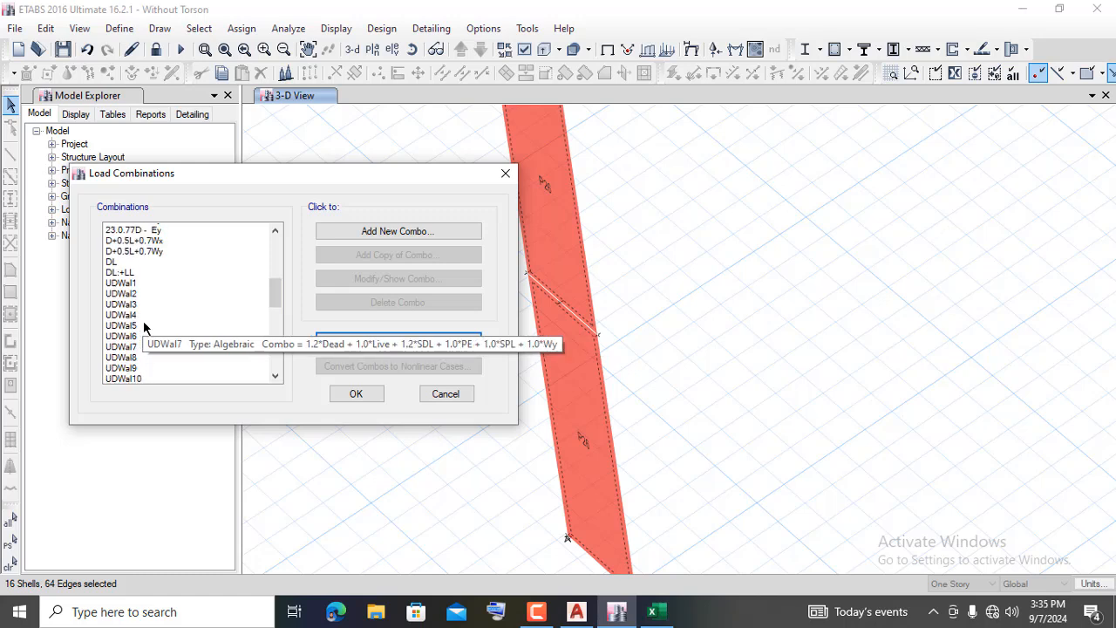
{"action": "scroll", "coordinate": [143, 319], "scroll_direction": "up", "scroll_amount": 2}
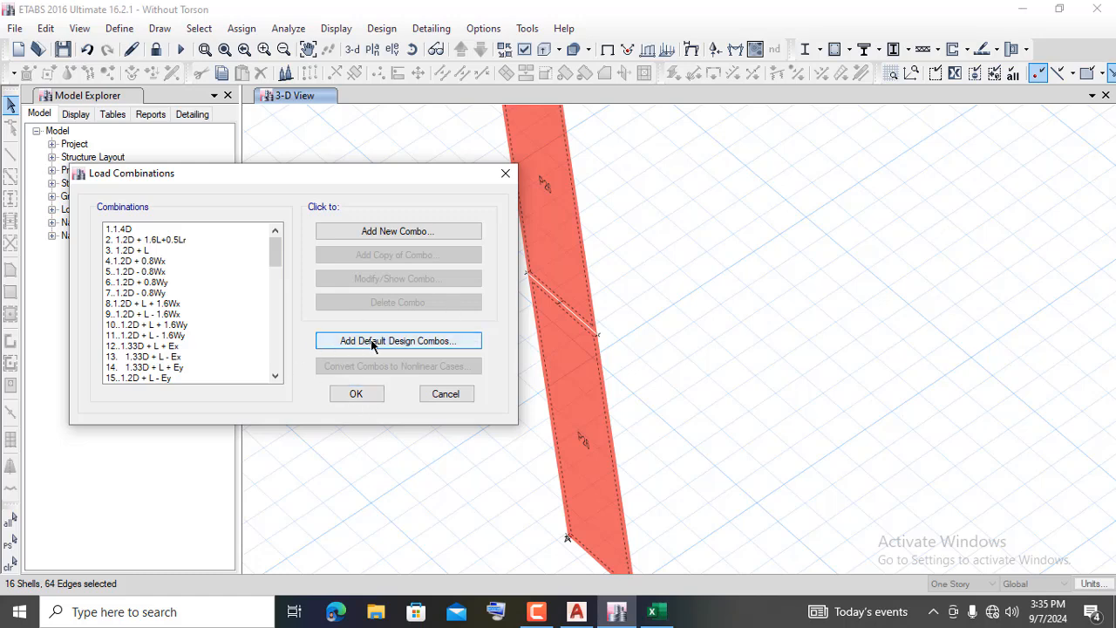
{"action": "left_click", "coordinate": [356, 395]}
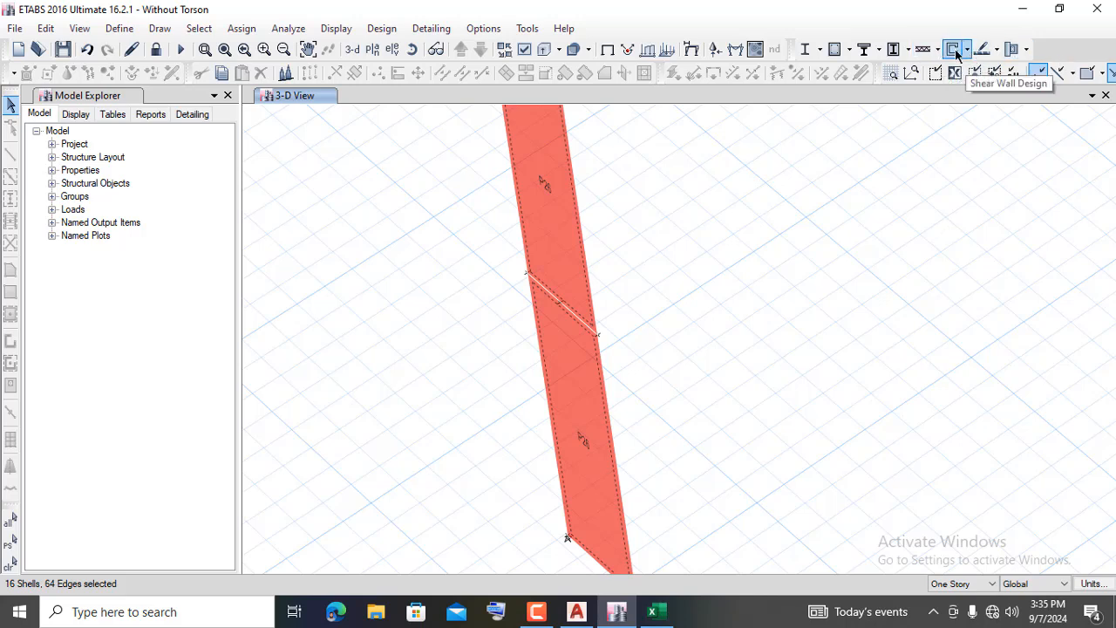
- Review the shear wall design preferences, including the design code, rebar materials and phi factors
{"action": "left_click", "coordinate": [967, 50]}
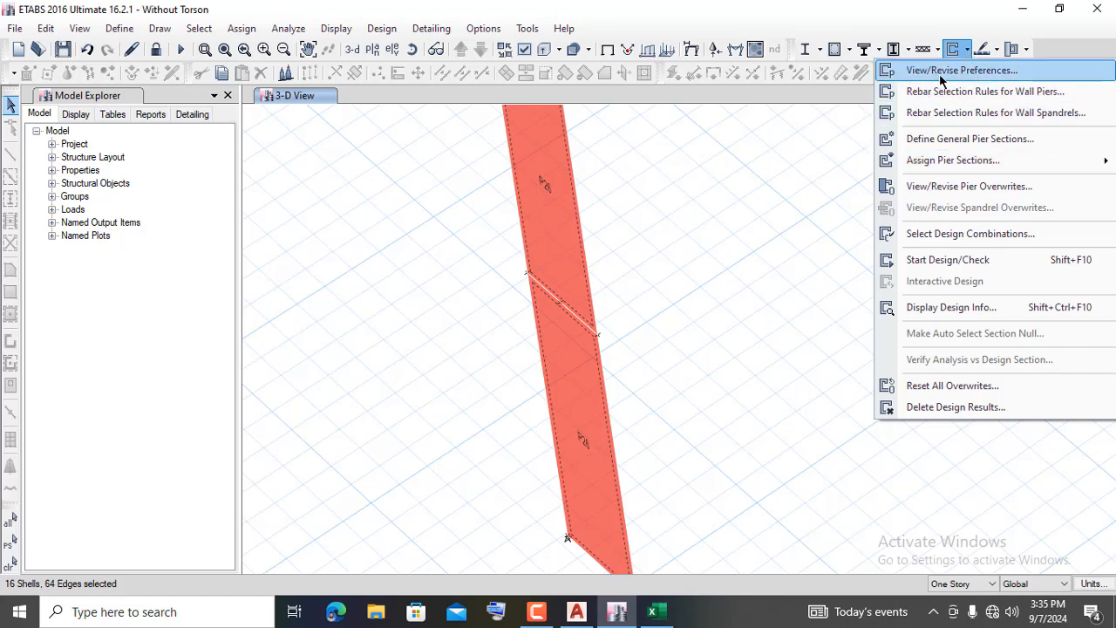
{"action": "left_click", "coordinate": [988, 73]}
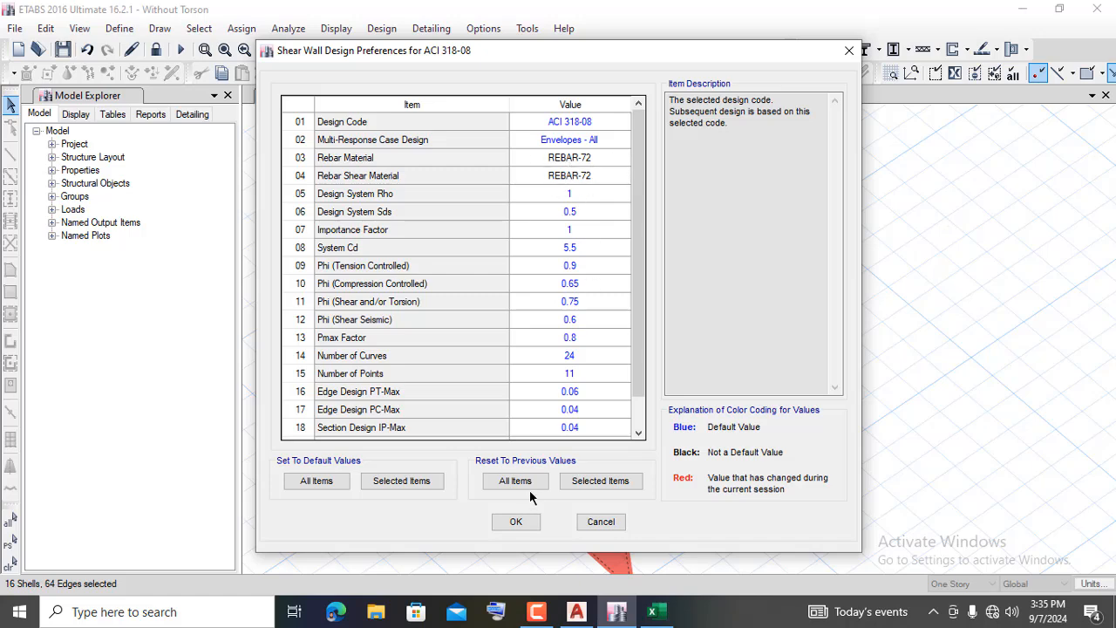
{"action": "left_click", "coordinate": [516, 523]}
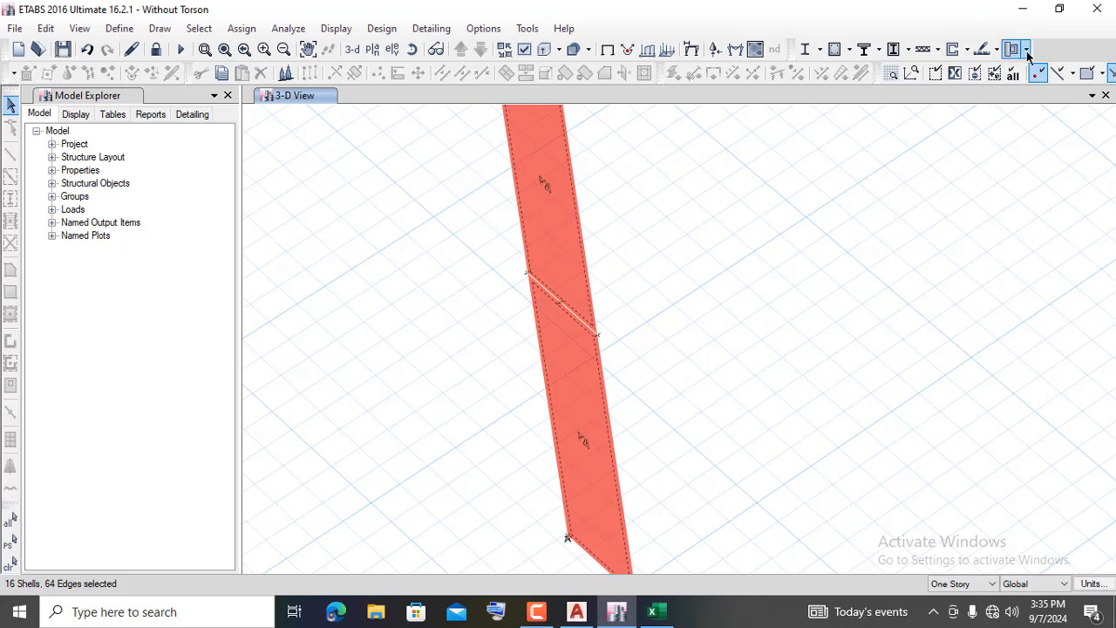
- Open the uniform reinforcing pier assignment for the selected P26 wall panels and move its dialog clear of the wall
{"action": "left_click", "coordinate": [966, 51]}
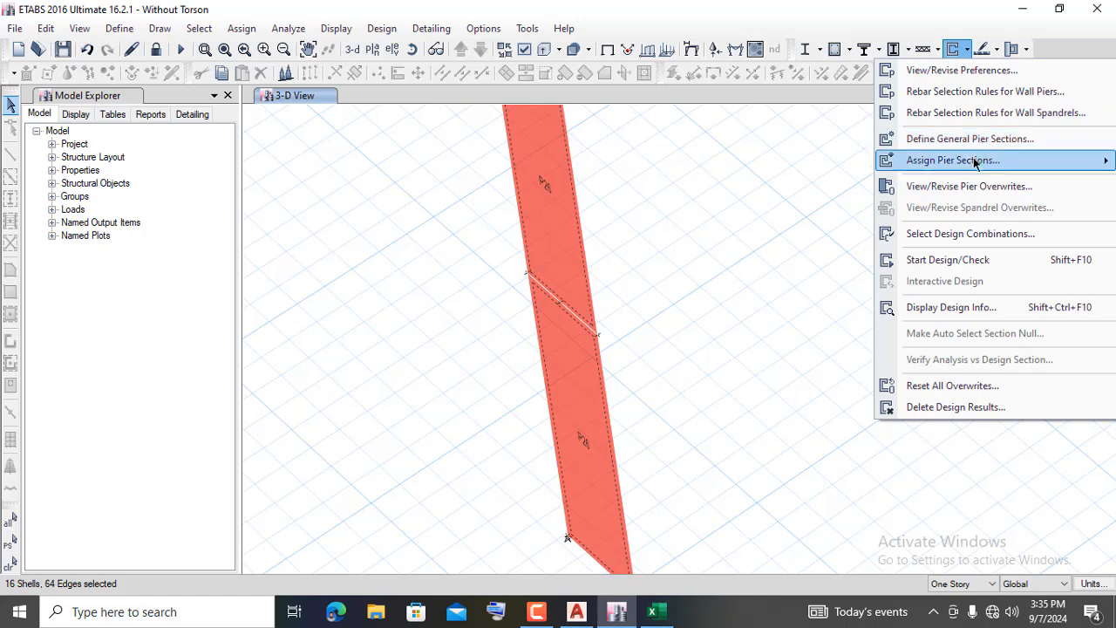
{"action": "mouse_move", "coordinate": [968, 162]}
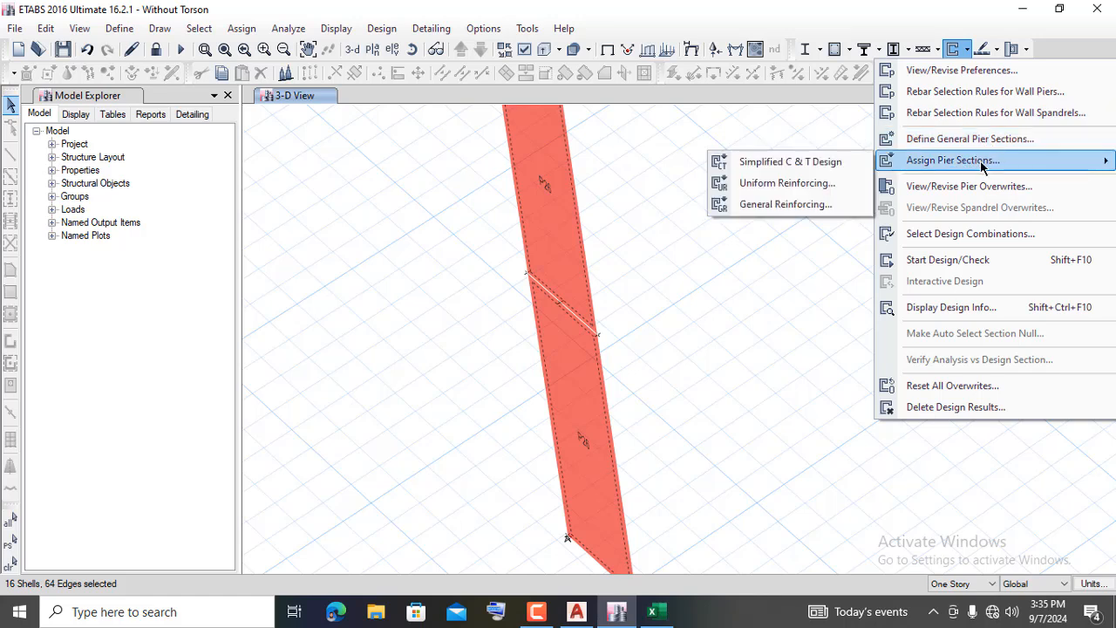
{"action": "left_click", "coordinate": [805, 185]}
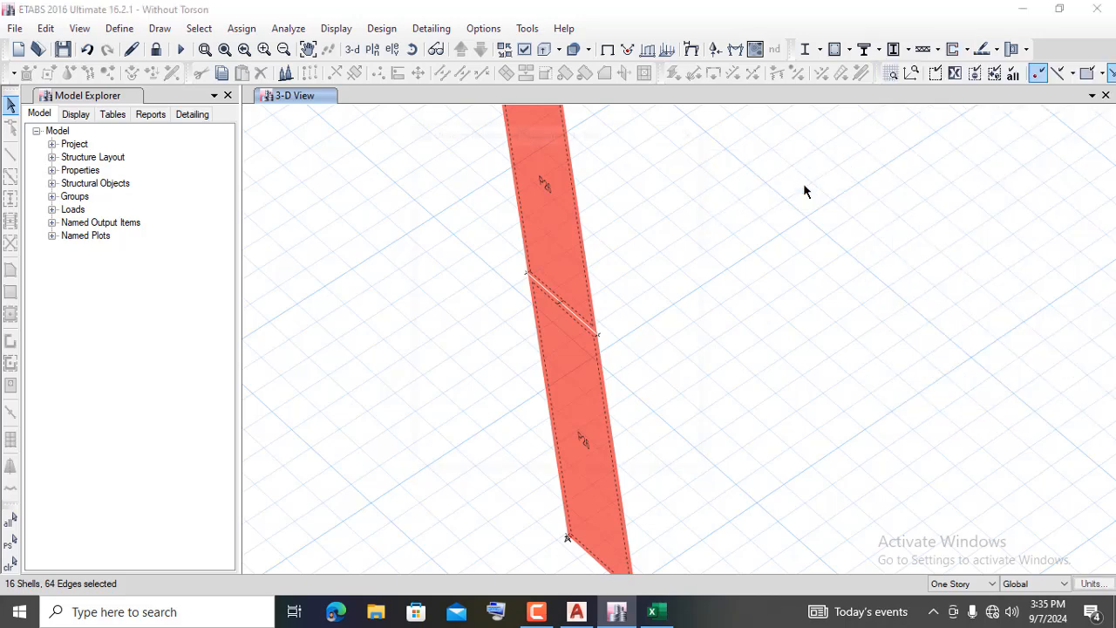
{"action": "left_click_drag", "start_coordinate": [548, 134], "coordinate": [807, 143]}
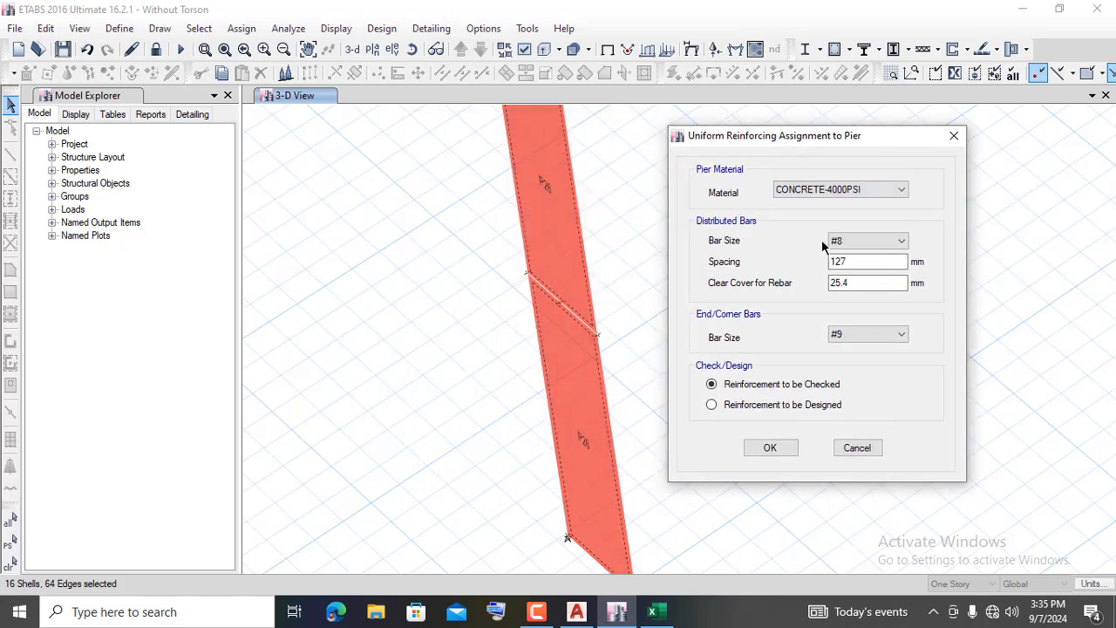
- Review the available bar sizes for the distributed bars and the end/corner bars in the uniform reinforcing assignment
{"action": "left_click", "coordinate": [881, 244]}
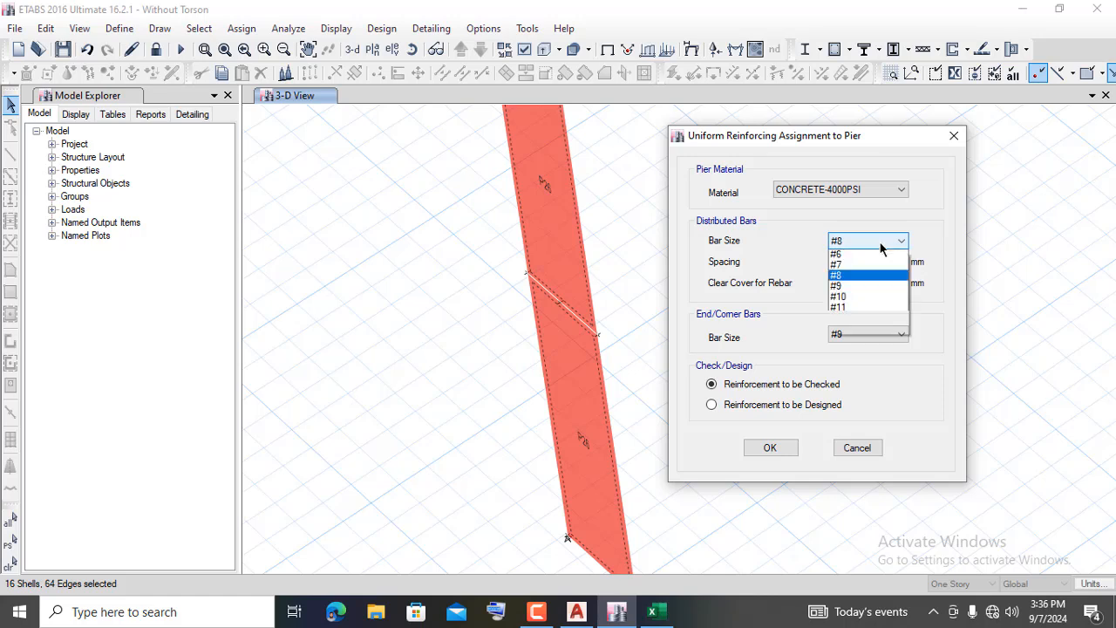
{"action": "left_click", "coordinate": [876, 254]}
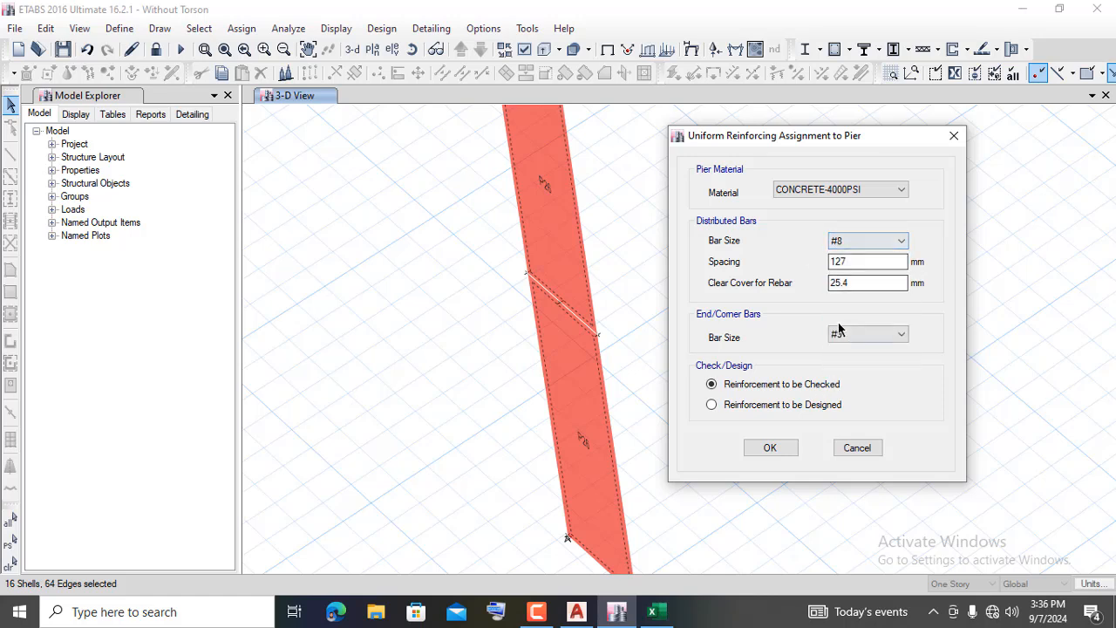
{"action": "left_click", "coordinate": [859, 240]}
{"action": "left_click", "coordinate": [860, 248]}
{"action": "left_click", "coordinate": [865, 341]}
{"action": "left_click", "coordinate": [864, 340]}
{"action": "left_click", "coordinate": [870, 243]}
{"action": "left_click", "coordinate": [871, 242]}
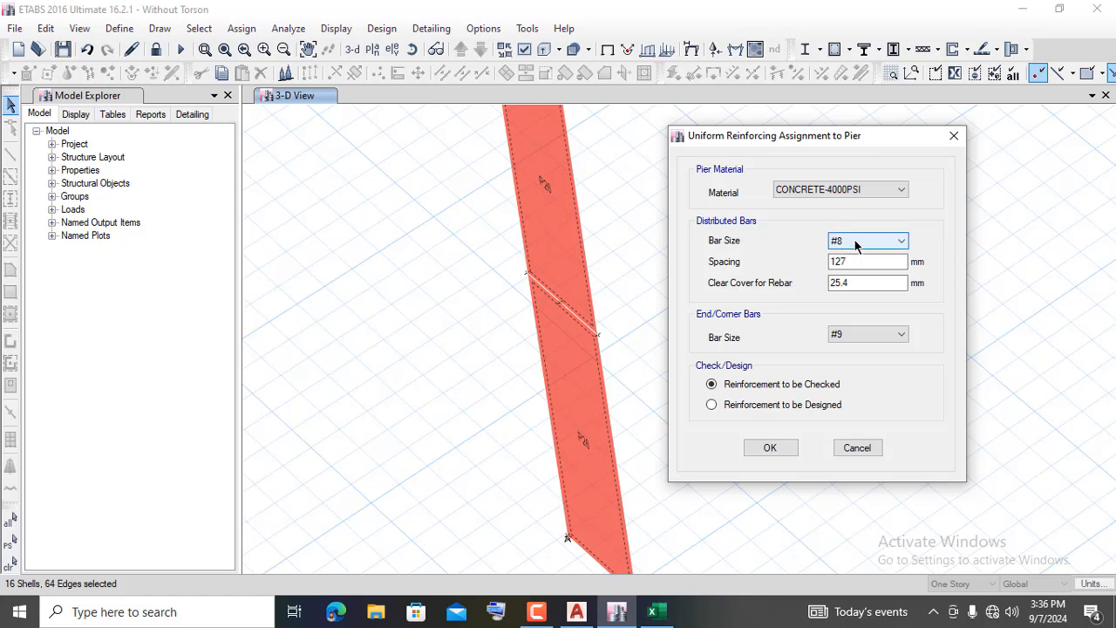
{"action": "left_click", "coordinate": [861, 243]}
{"action": "left_click", "coordinate": [863, 243]}
{"action": "left_click", "coordinate": [845, 261]}
{"action": "left_click", "coordinate": [901, 246]}
{"action": "left_click", "coordinate": [900, 244]}
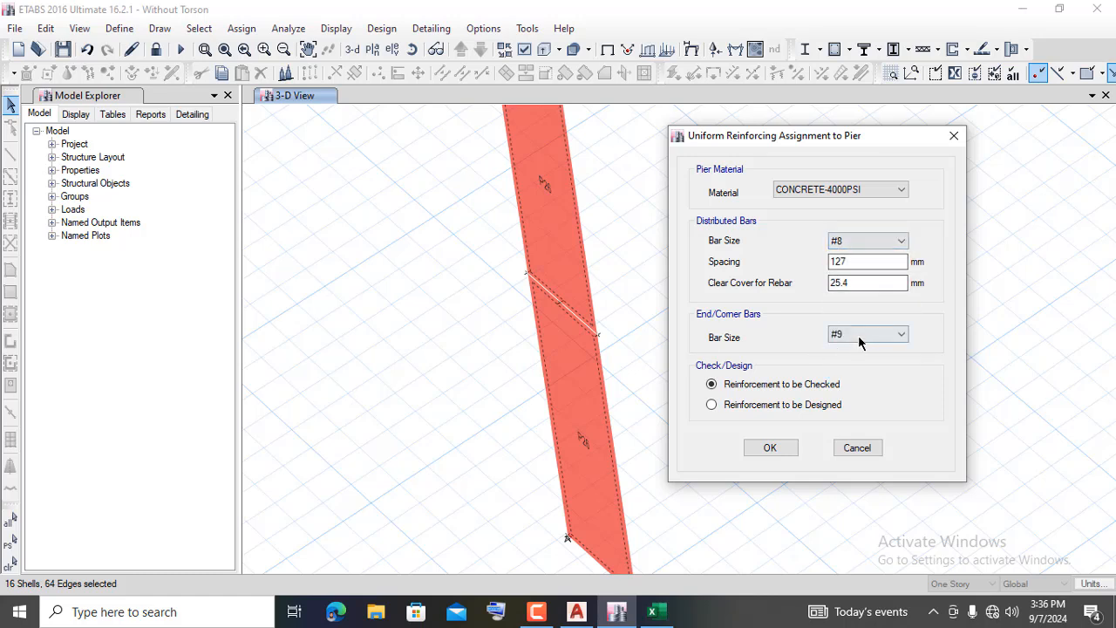
{"action": "left_click", "coordinate": [862, 337]}
{"action": "left_click", "coordinate": [842, 423]}
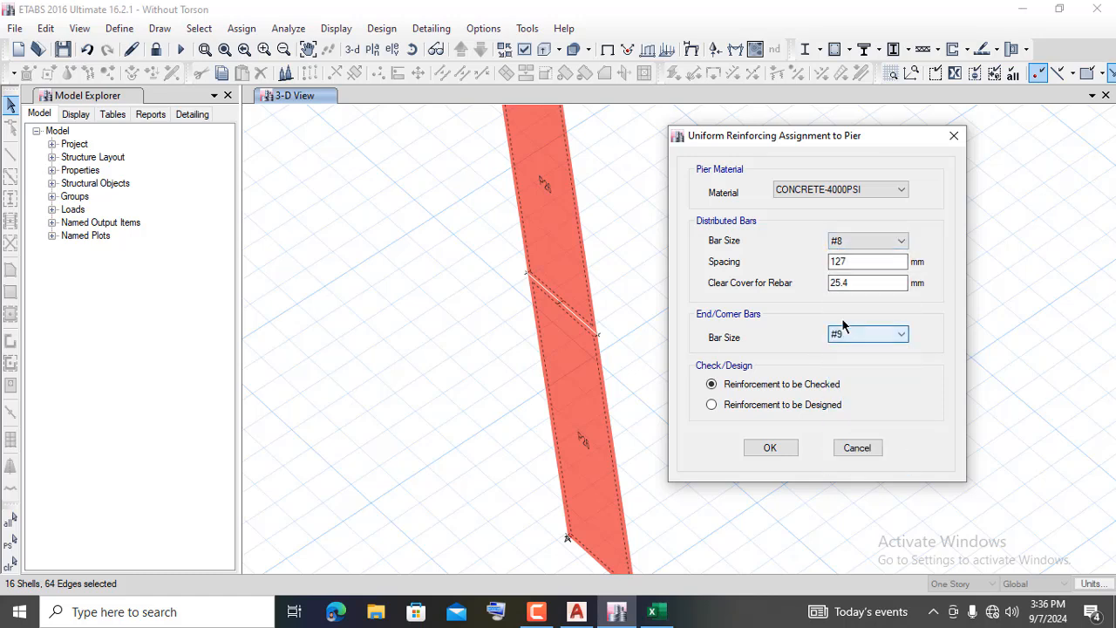
{"action": "double_click", "coordinate": [861, 238]}
{"action": "double_click", "coordinate": [867, 338]}
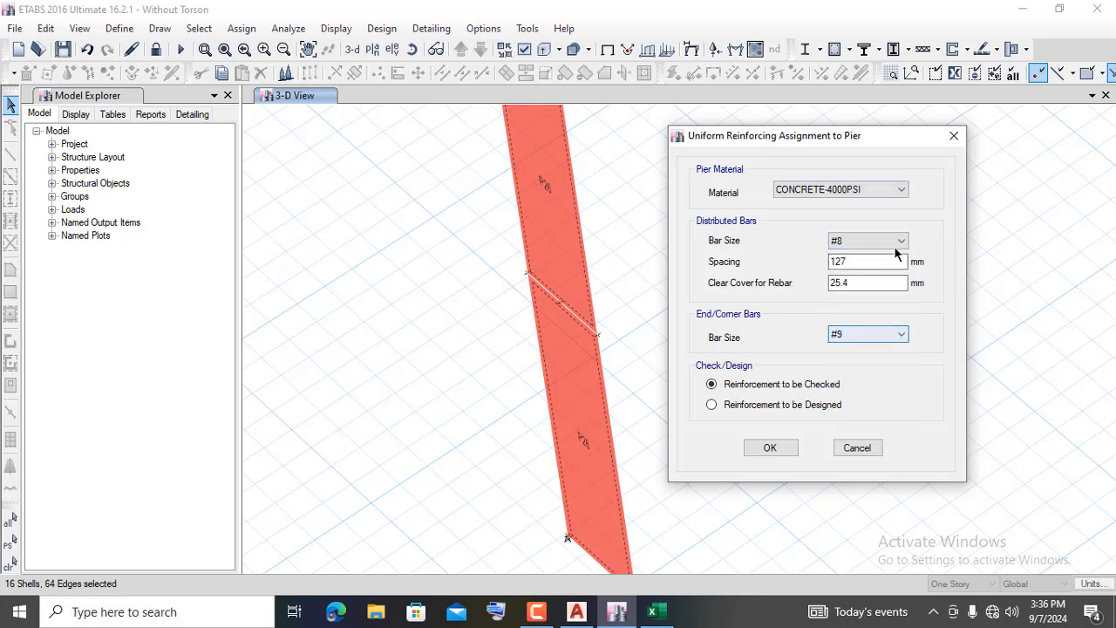
- Assign uniform reinforcing with #8 bars at 127 mm spacing, 25.4 mm clear cover, #9 end/corner bars and Reinforcement to be Checked
{"action": "key", "text": "Tab"}
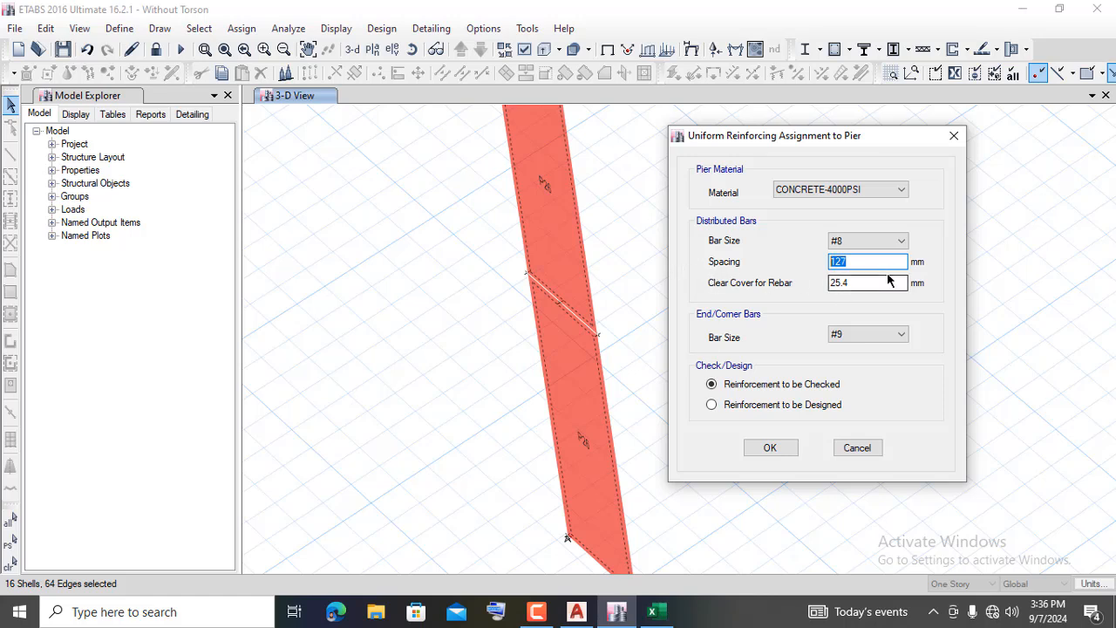
{"action": "left_click", "coordinate": [875, 261]}
{"action": "left_click_drag", "start_coordinate": [872, 282], "coordinate": [239, 305]}
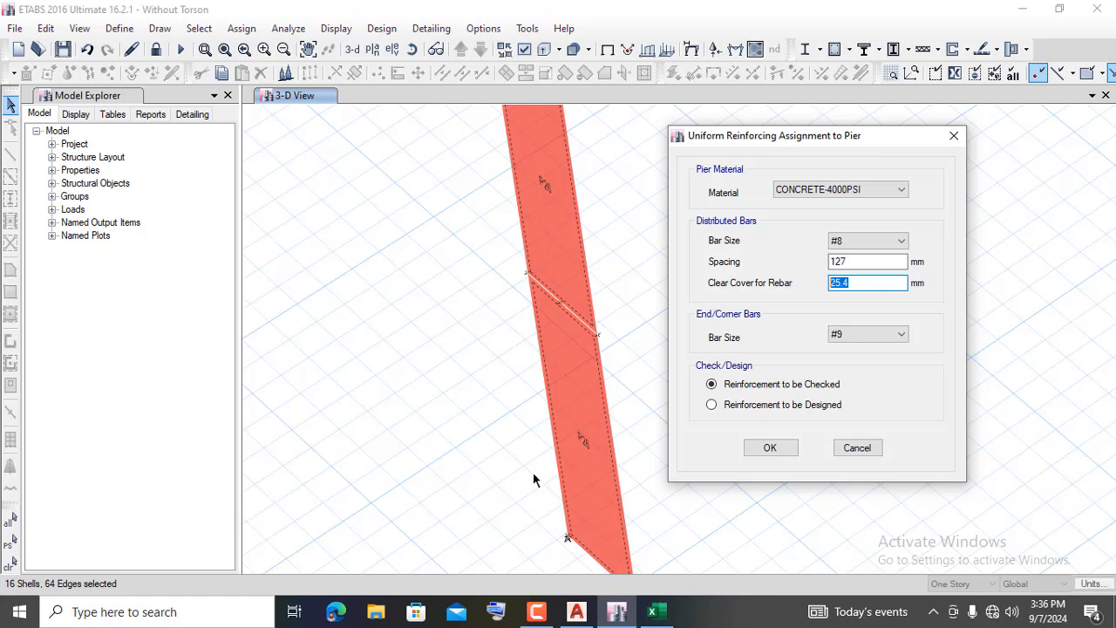
{"action": "left_click", "coordinate": [771, 448]}
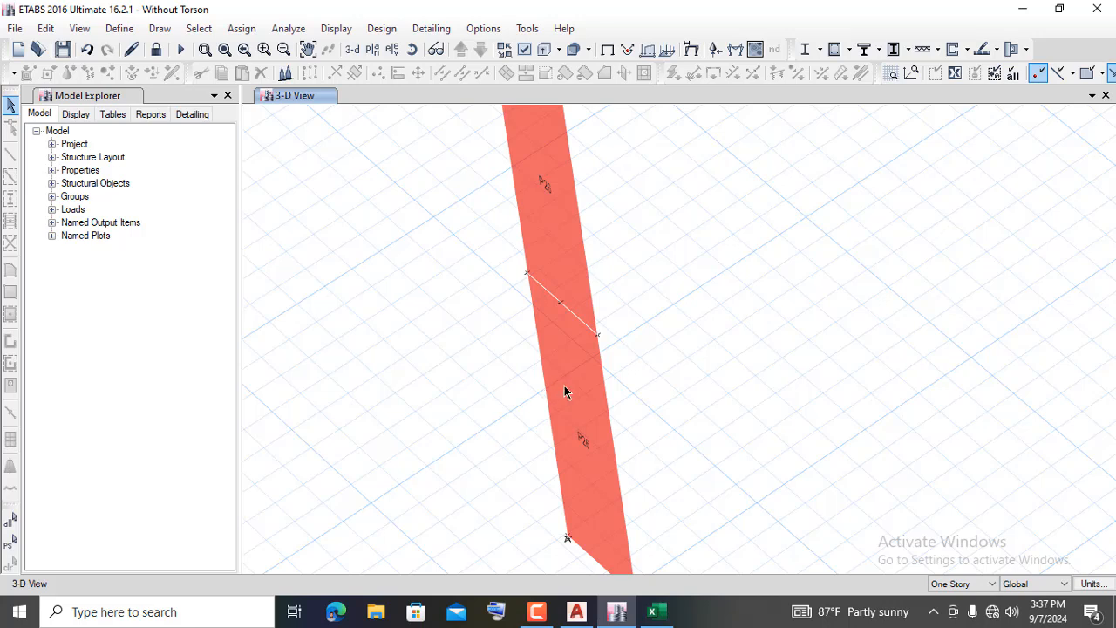
- Reselect the P26 wall panels and examine the load combinations available for wall design
{"action": "left_click", "coordinate": [10, 547]}
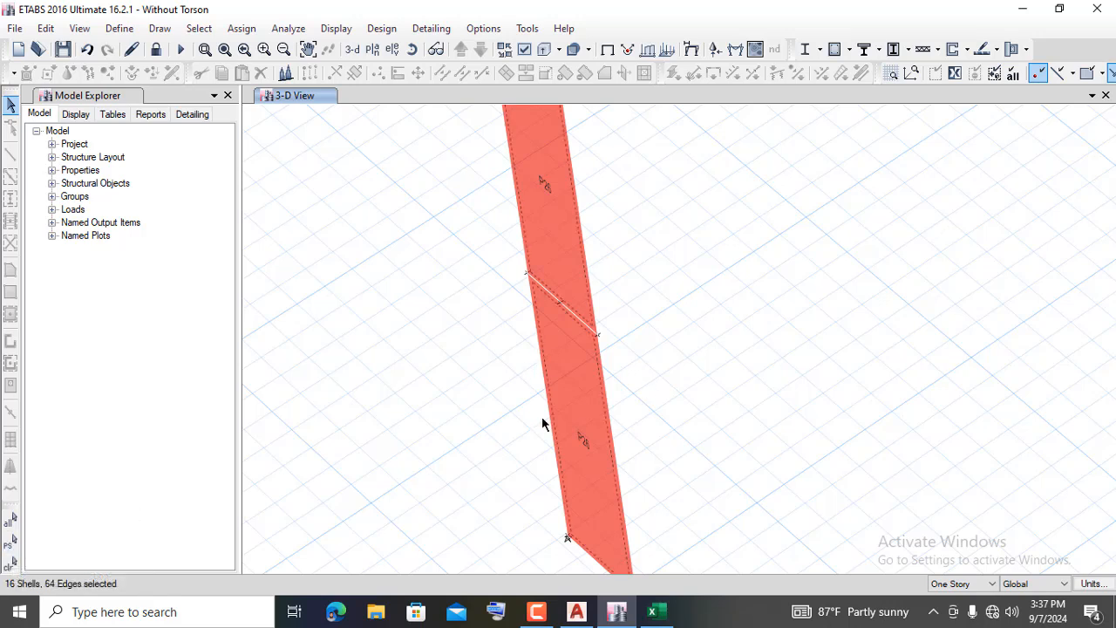
{"action": "left_click", "coordinate": [966, 50]}
{"action": "left_click", "coordinate": [968, 50]}
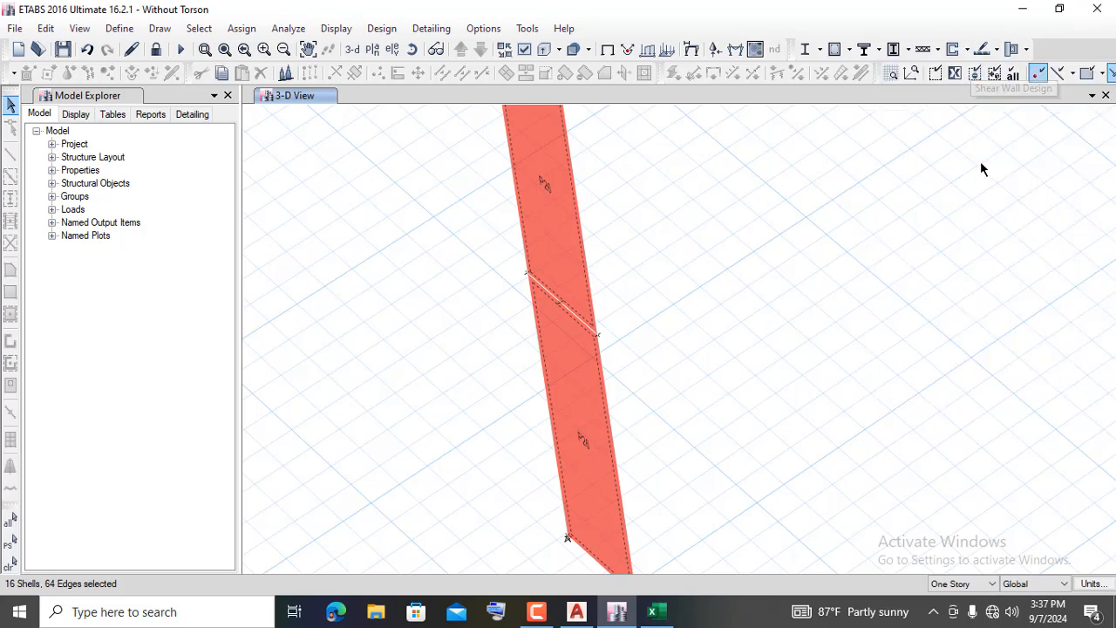
{"action": "left_click", "coordinate": [968, 50]}
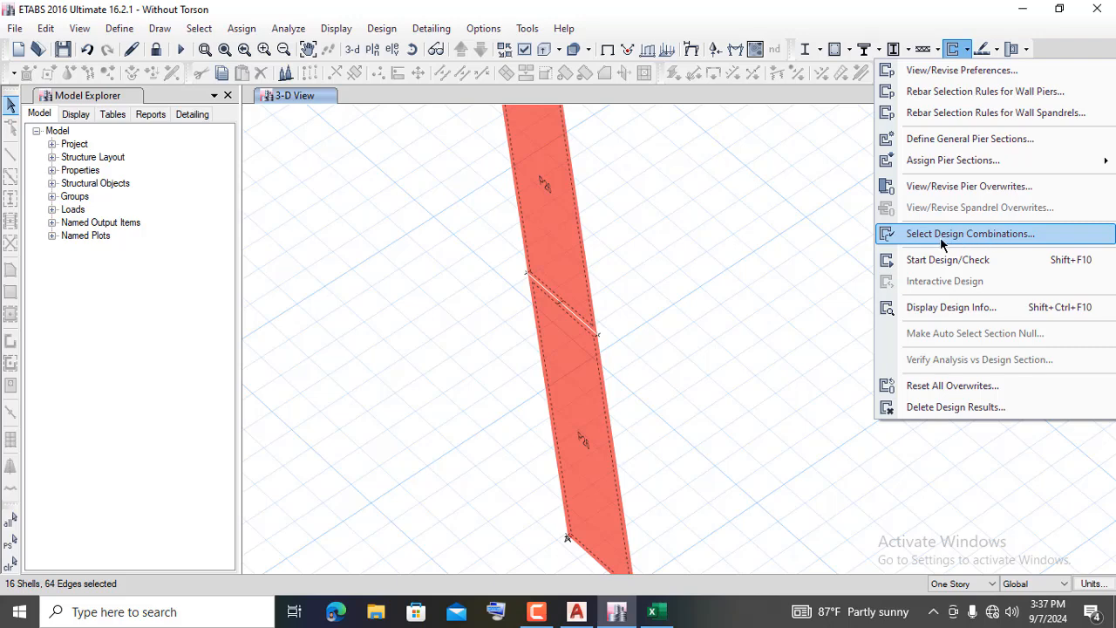
{"action": "left_click", "coordinate": [973, 240]}
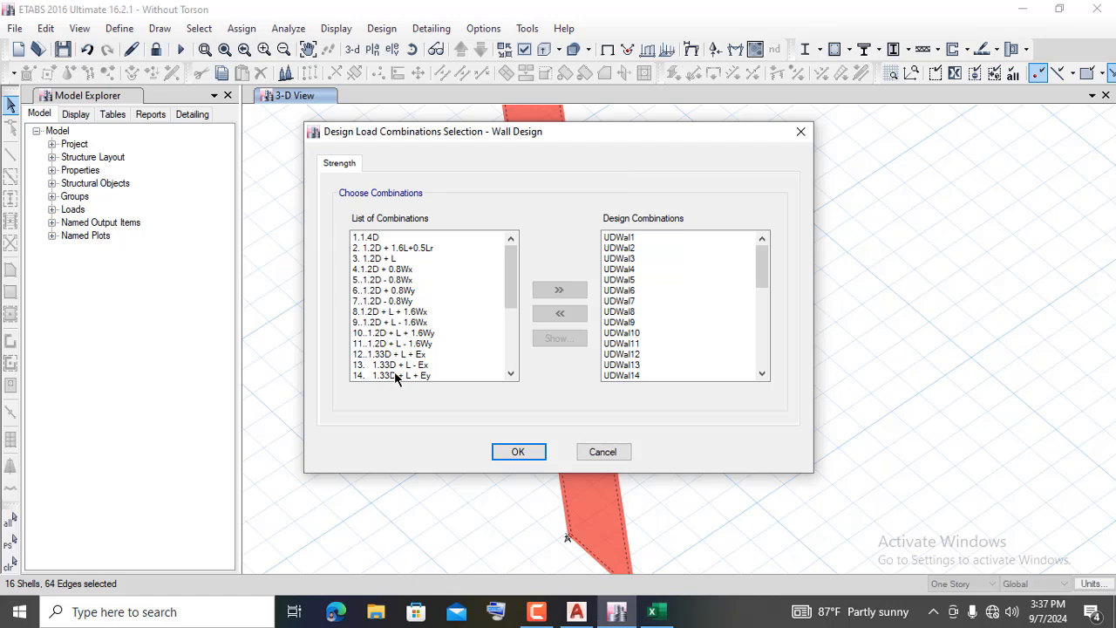
{"action": "scroll", "coordinate": [420, 302], "scroll_direction": "down", "scroll_amount": 5}
{"action": "scroll", "coordinate": [420, 301], "scroll_direction": "down", "scroll_amount": 4}
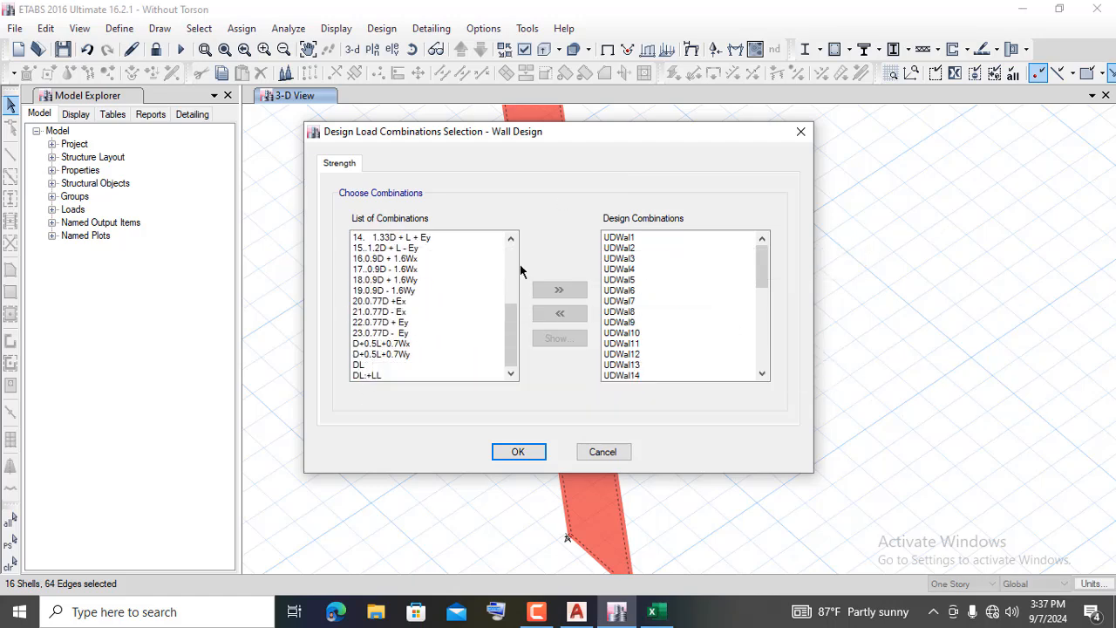
{"action": "left_click", "coordinate": [393, 238]}
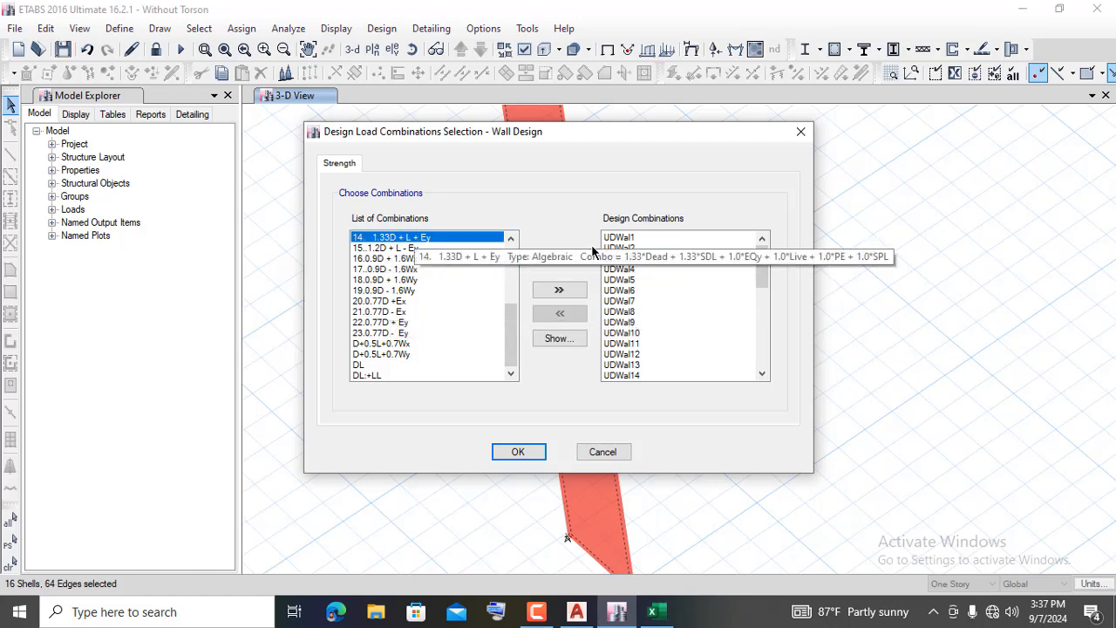
- Remove UDWal1 from the wall design combinations and add it back
{"action": "left_click", "coordinate": [619, 239]}
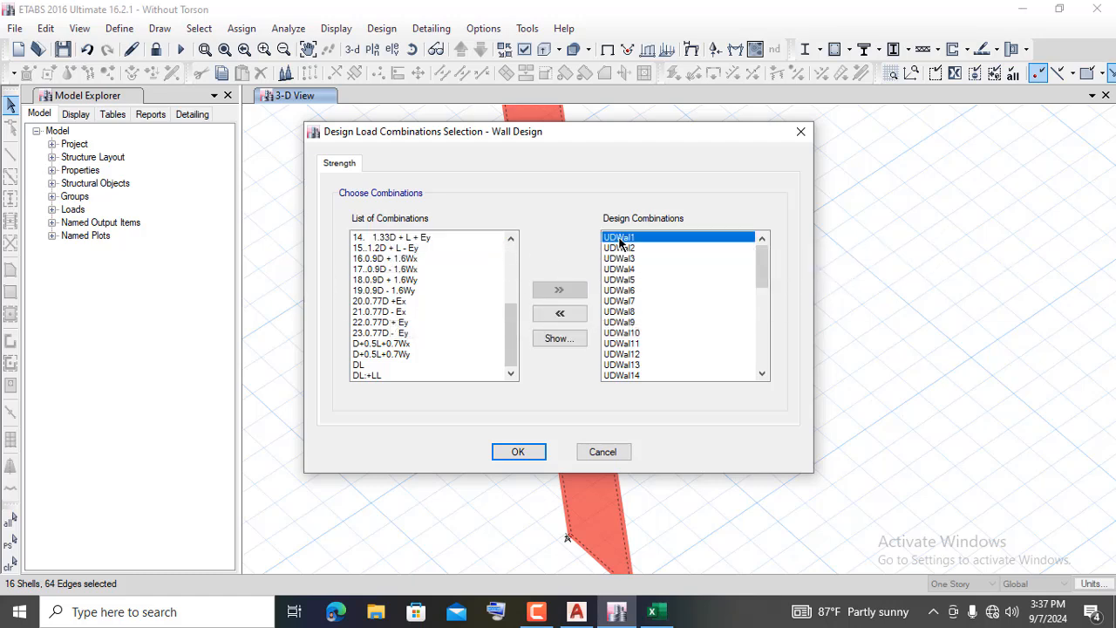
{"action": "left_click", "coordinate": [562, 313]}
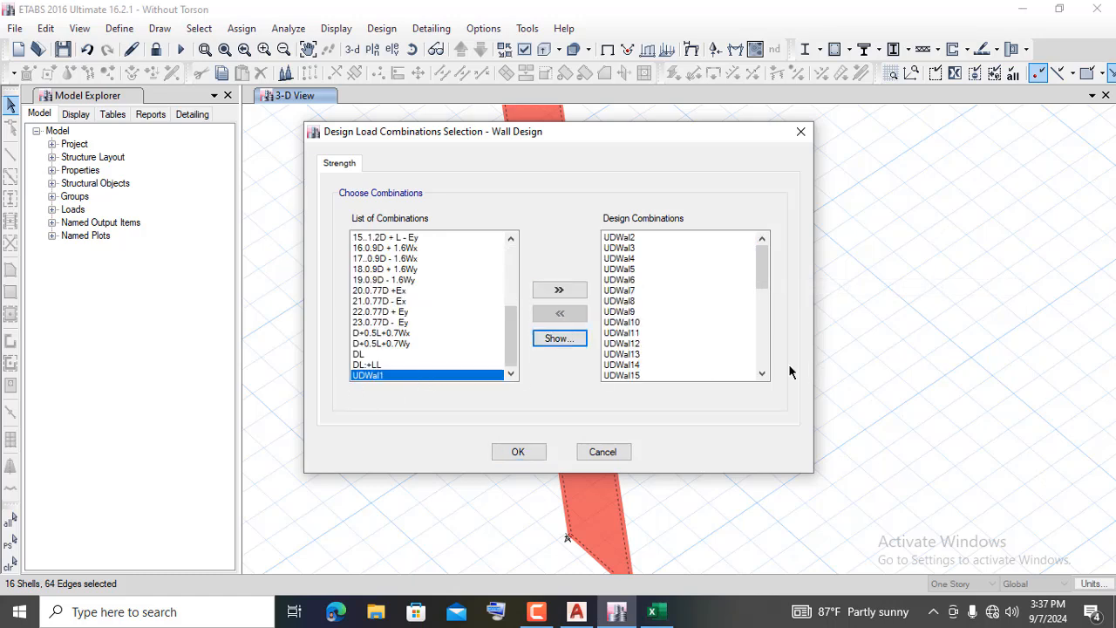
{"action": "left_click", "coordinate": [565, 296]}
{"action": "left_click", "coordinate": [565, 295]}
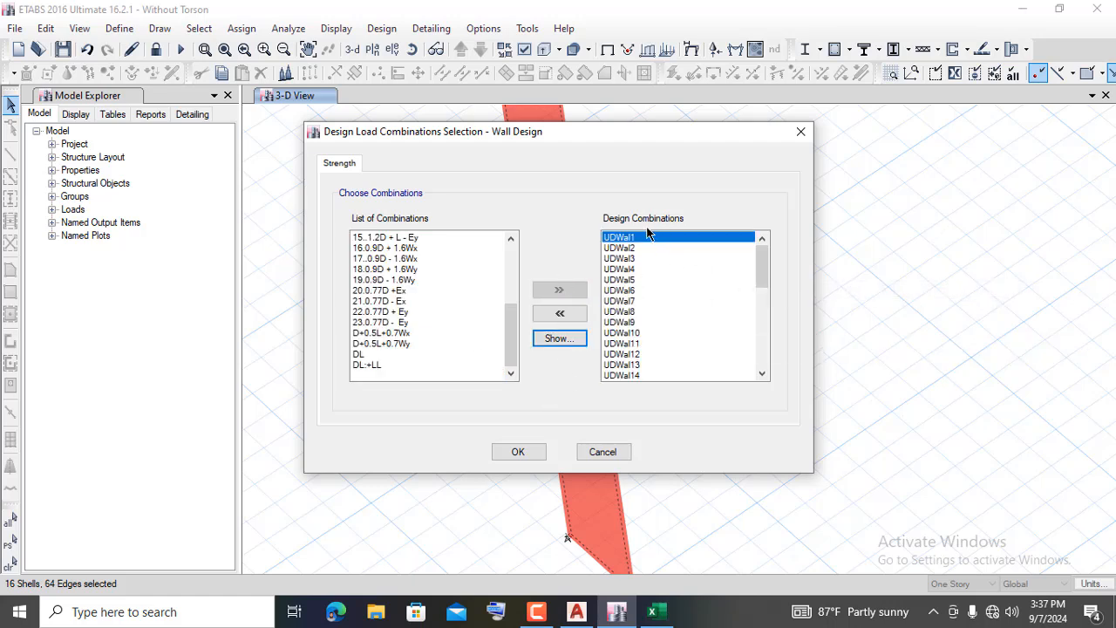
- Review the available combinations and the full list of UDWal design combinations, and accept the selection
{"action": "left_click_drag", "start_coordinate": [384, 241], "coordinate": [366, 369]}
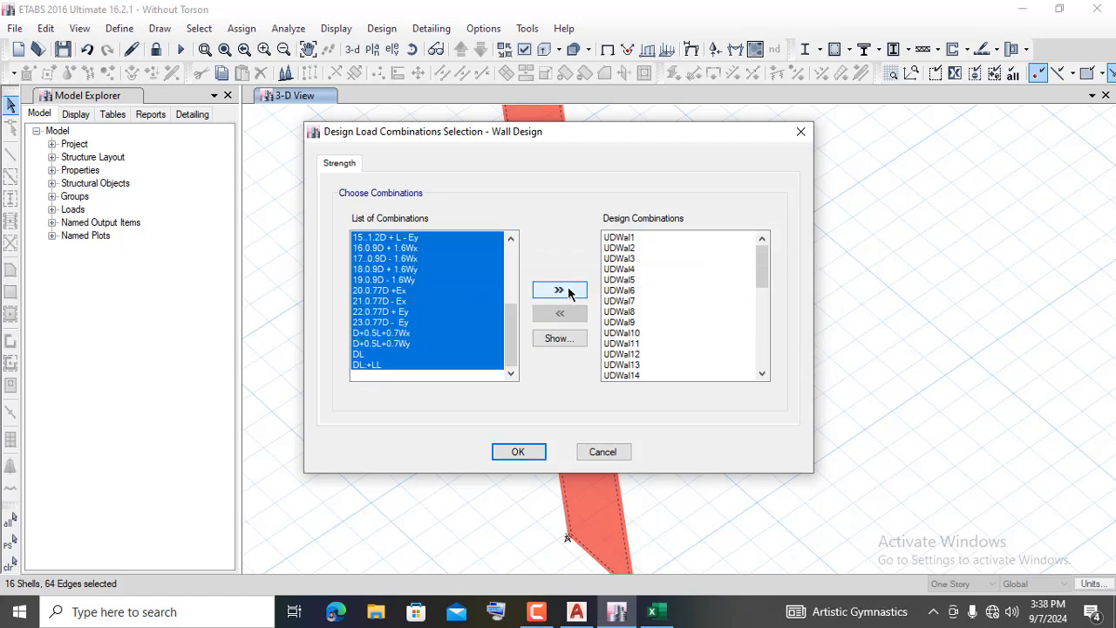
{"action": "left_click", "coordinate": [627, 290]}
{"action": "left_click", "coordinate": [628, 248]}
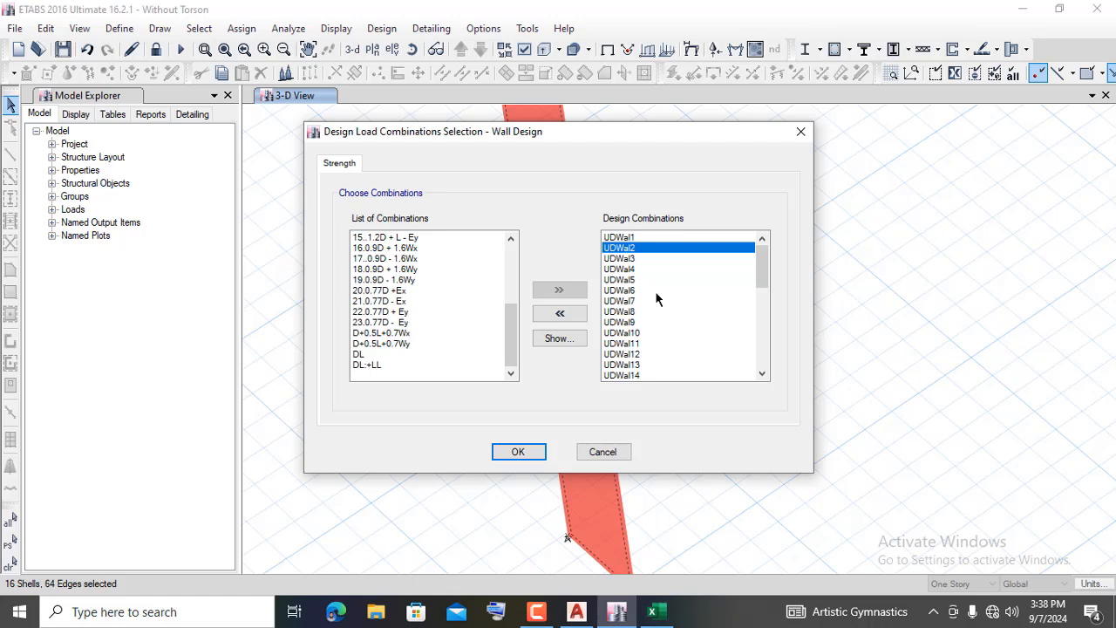
{"action": "scroll", "coordinate": [667, 338], "scroll_direction": "down", "scroll_amount": 2}
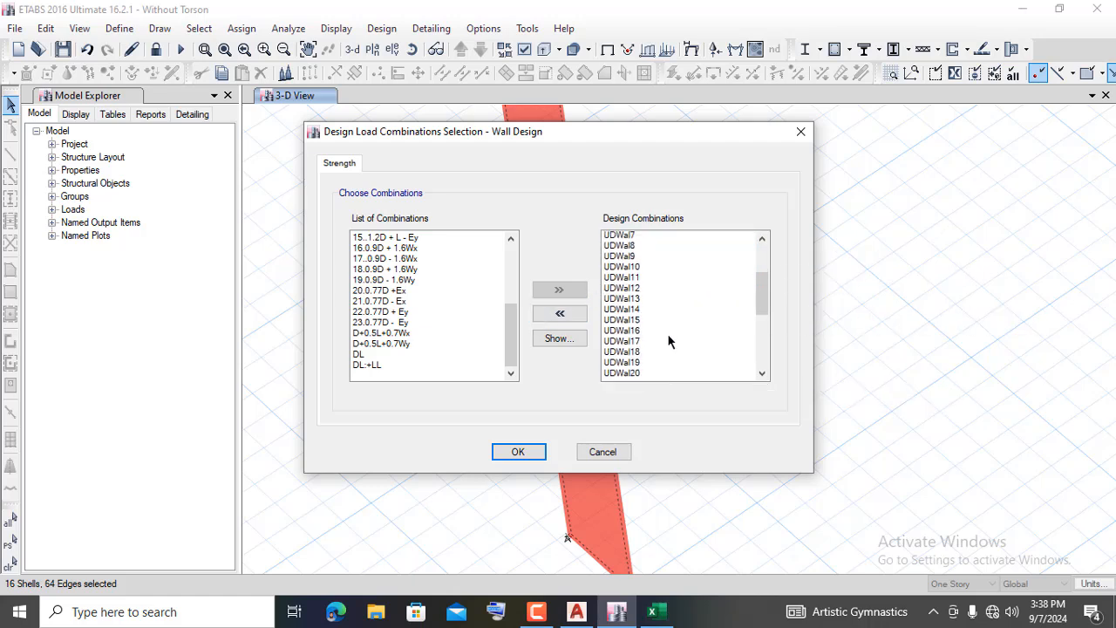
{"action": "scroll", "coordinate": [666, 342], "scroll_direction": "down", "scroll_amount": 7}
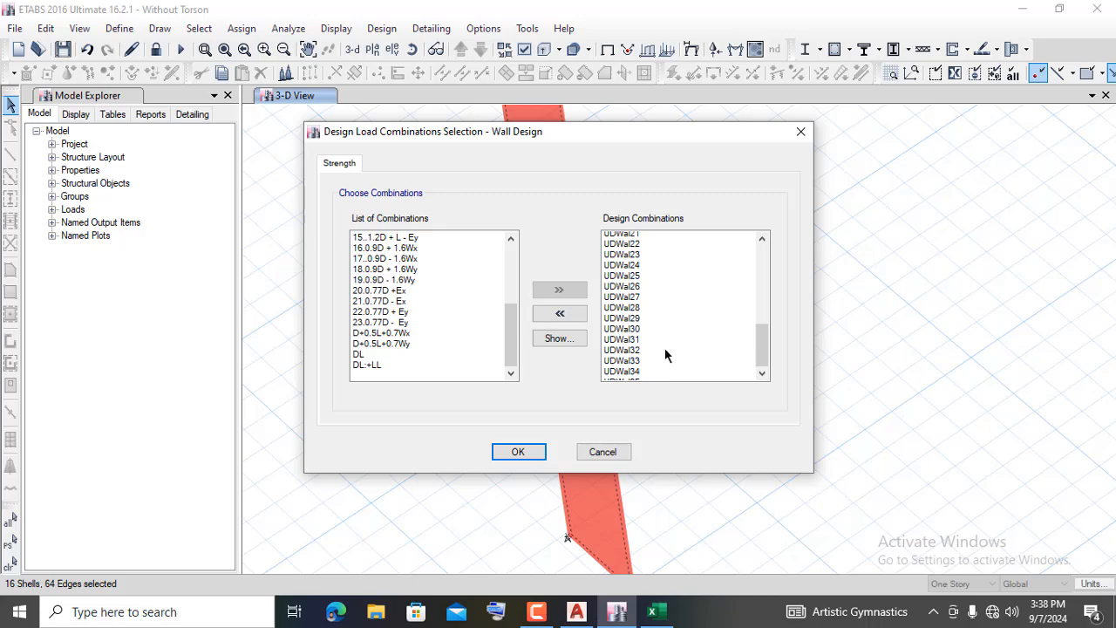
{"action": "left_click", "coordinate": [519, 452]}
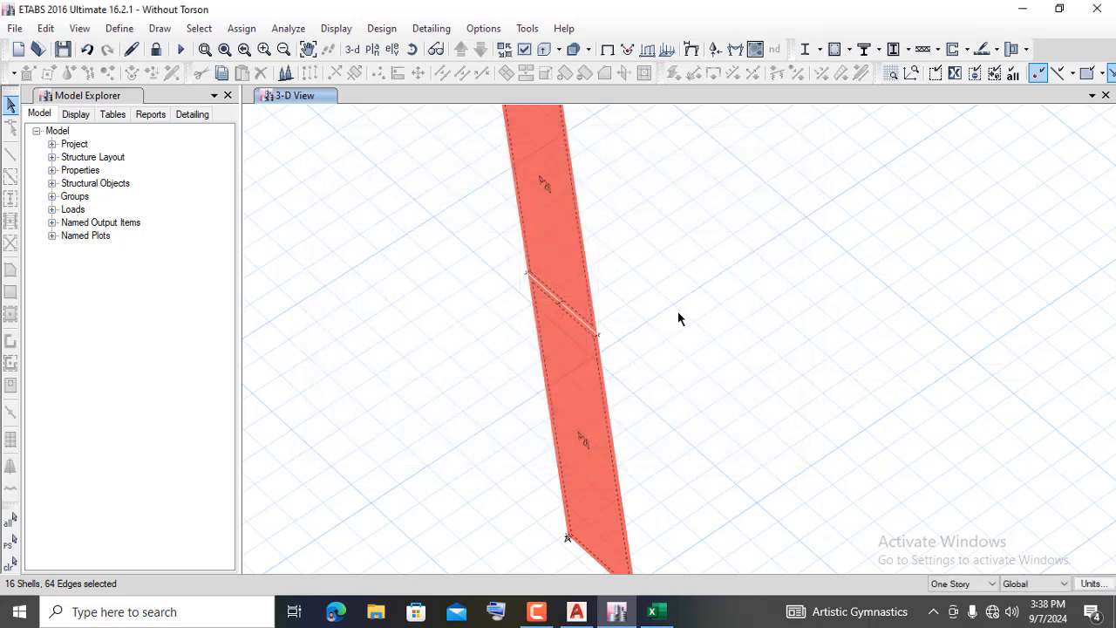
- Review the wall pier design overwrites, including the pier section type options, keeping Uniform Reinforcing
{"action": "left_click", "coordinate": [969, 49]}
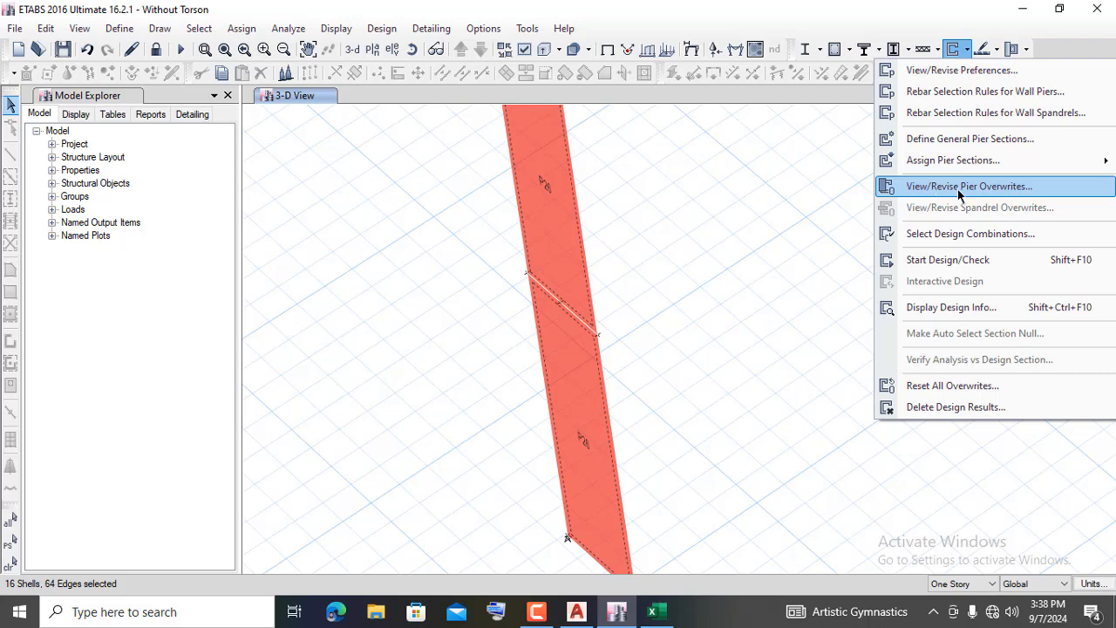
{"action": "left_click", "coordinate": [1015, 196]}
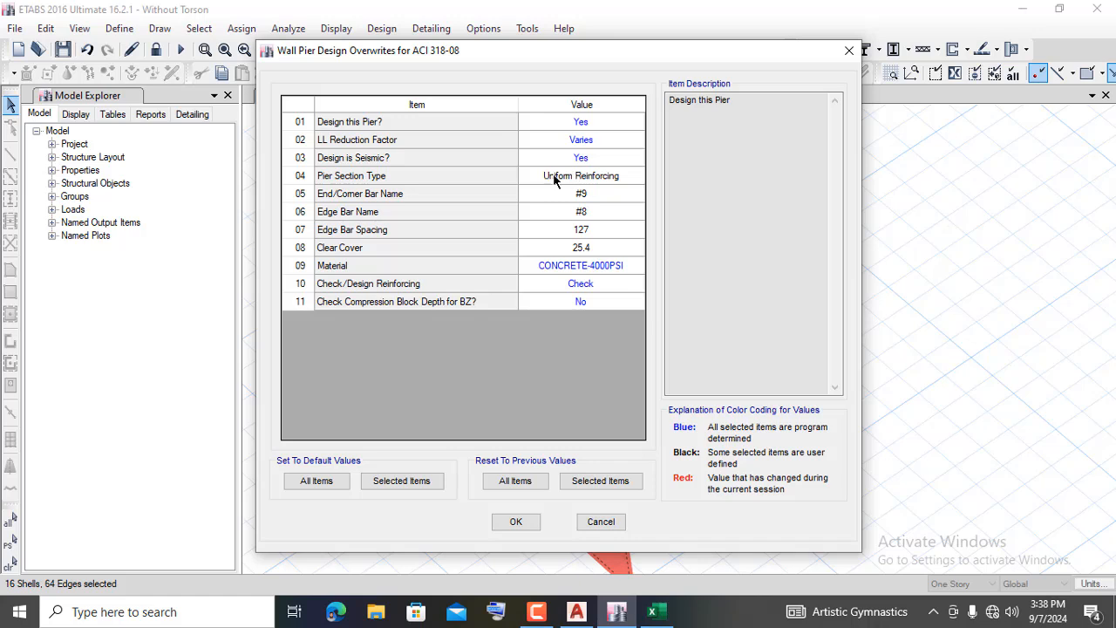
{"action": "left_click", "coordinate": [603, 176]}
{"action": "left_click", "coordinate": [614, 177]}
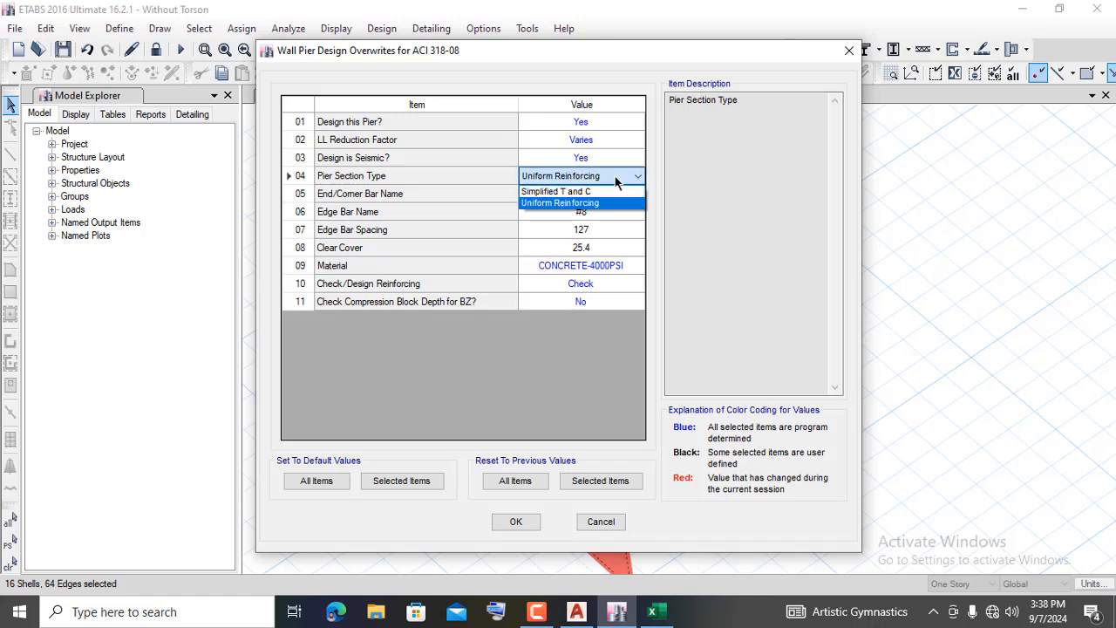
{"action": "left_click", "coordinate": [615, 177]}
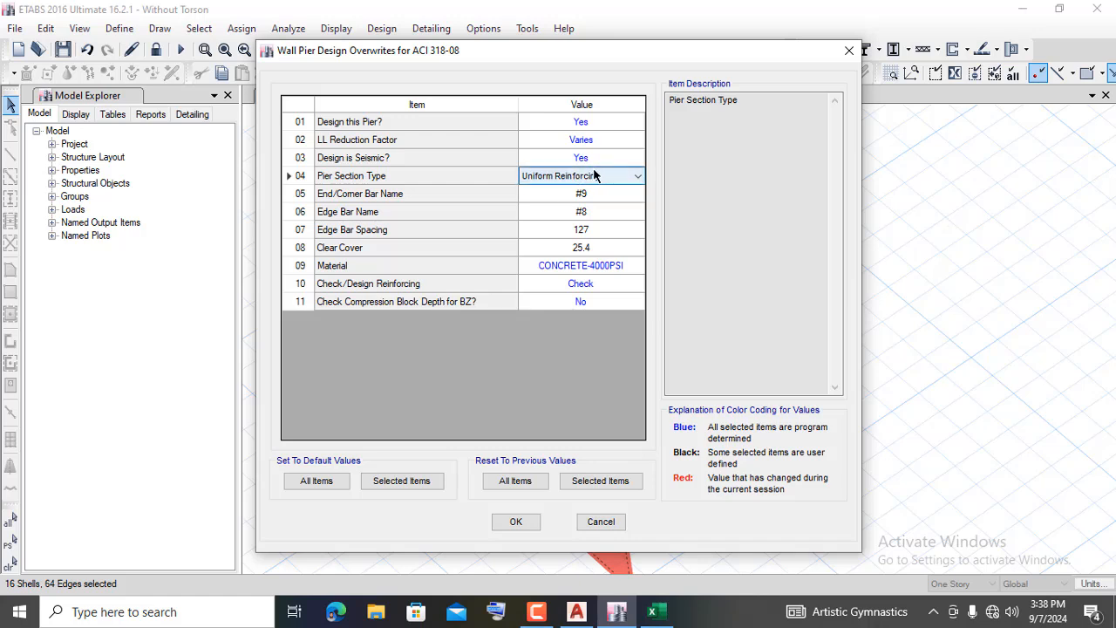
{"action": "left_click", "coordinate": [514, 521]}
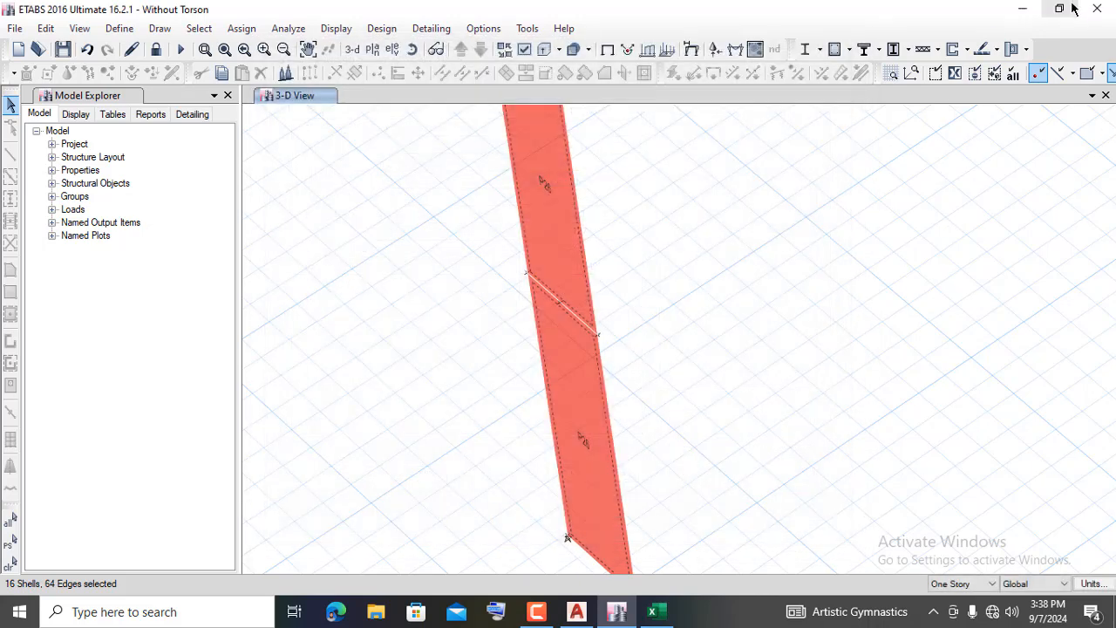
- Run the shear wall design check and open the Story1 P26 pier design details in a maximized window
{"action": "left_click", "coordinate": [957, 49]}
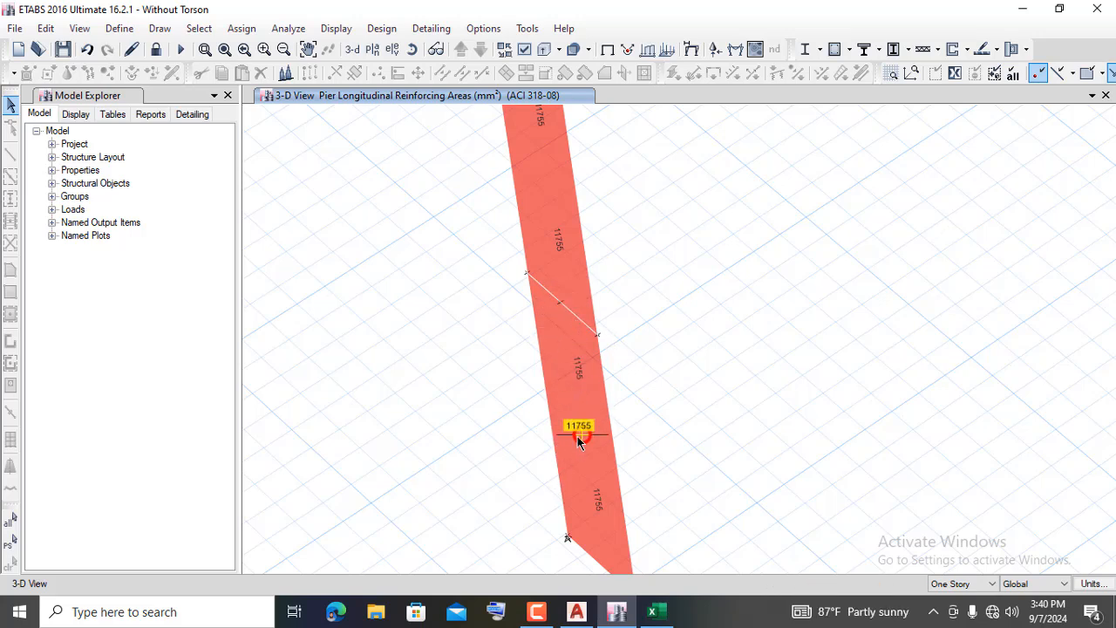
{"action": "right_click", "coordinate": [574, 385]}
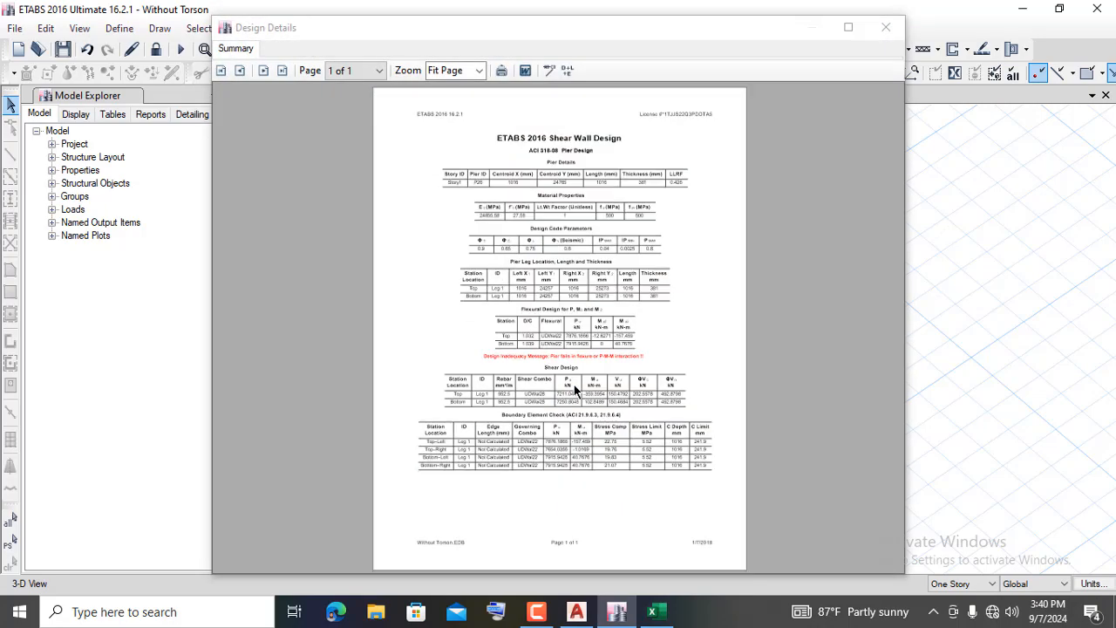
{"action": "left_click", "coordinate": [847, 27]}
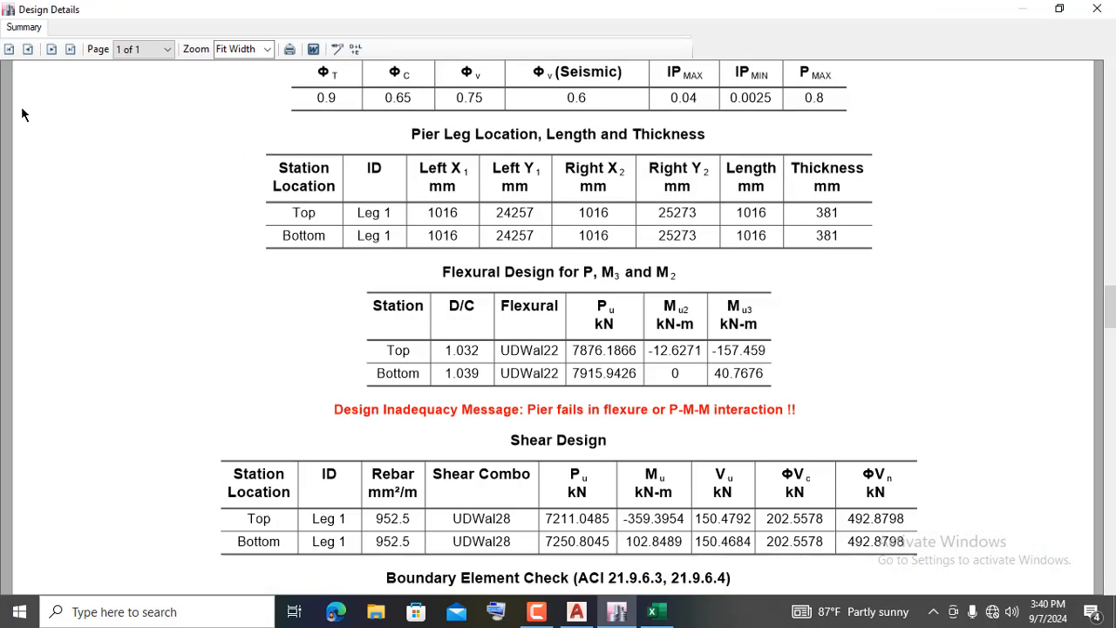
- Review the Story1 P26 pier design details from the pier data through the boundary element check, and close the report
{"action": "scroll", "coordinate": [440, 271], "scroll_direction": "up", "scroll_amount": 5}
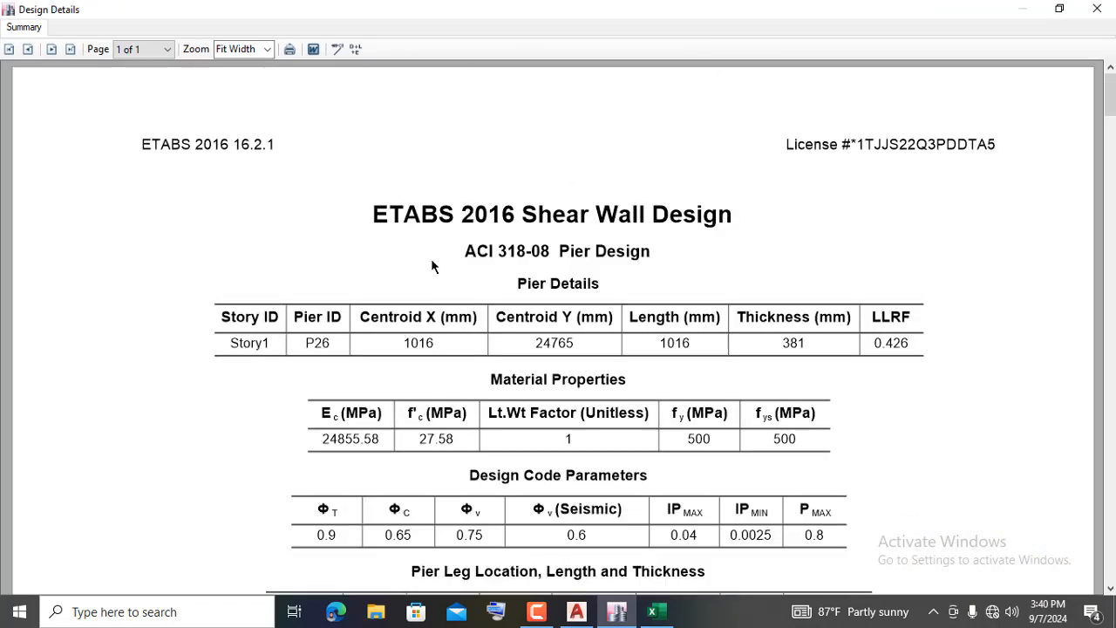
{"action": "scroll", "coordinate": [540, 140], "scroll_direction": "down", "scroll_amount": 1}
{"action": "scroll", "coordinate": [541, 139], "scroll_direction": "down", "scroll_amount": 4}
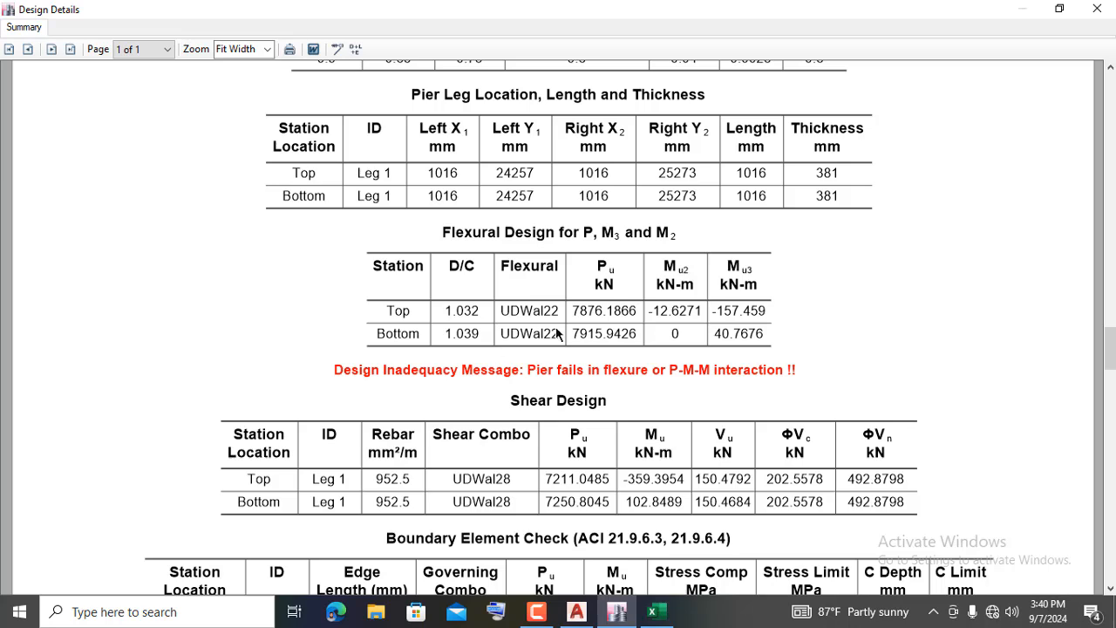
{"action": "scroll", "coordinate": [460, 403], "scroll_direction": "down", "scroll_amount": 3}
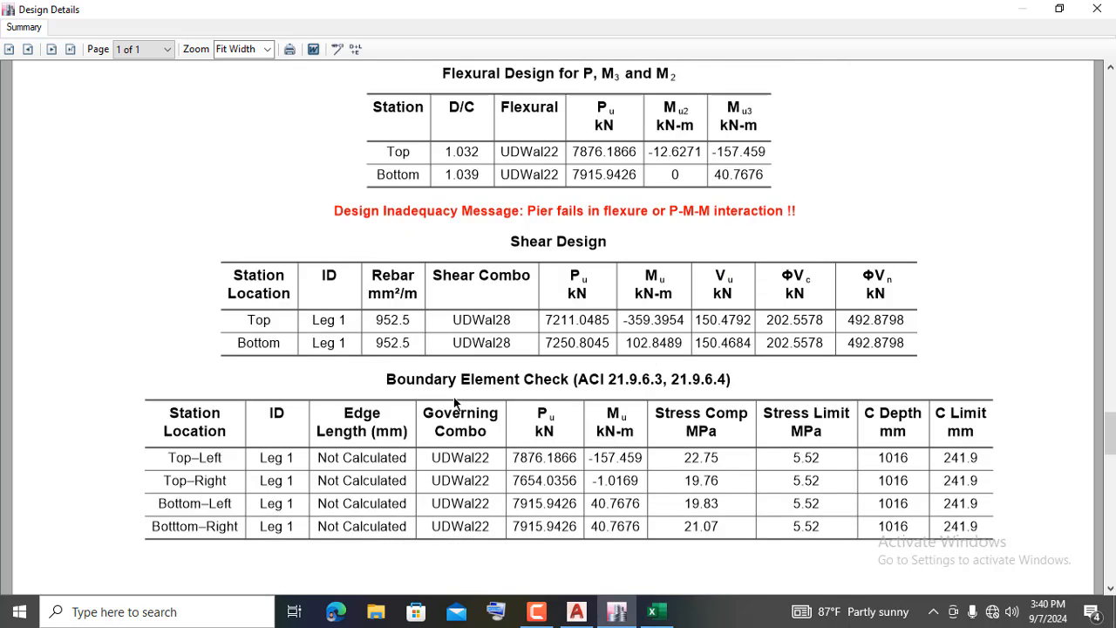
{"action": "scroll", "coordinate": [459, 401], "scroll_direction": "up", "scroll_amount": 3}
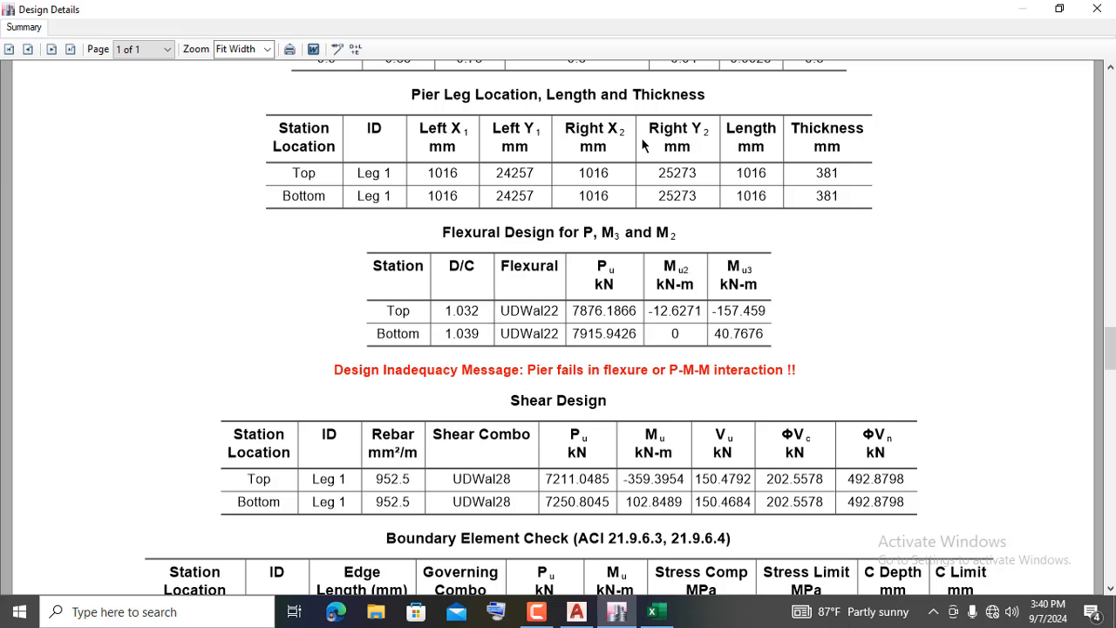
{"action": "left_click", "coordinate": [1100, 7]}
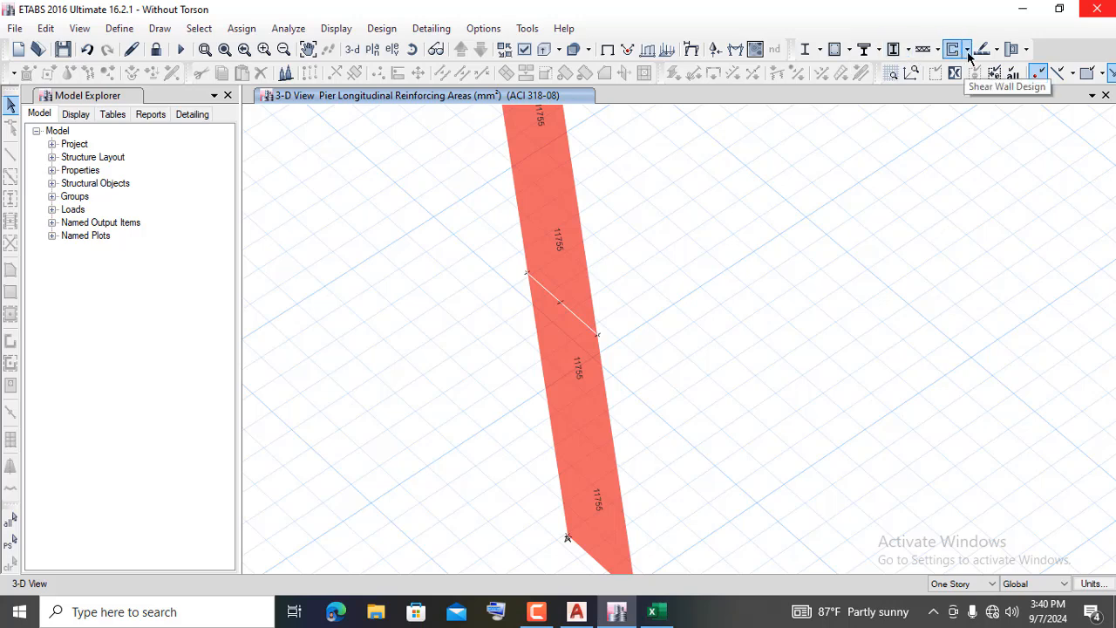
- Restore the previous wall selection and review its uniform reinforcing assignment, including the distributed bar size, cancelling without changes
{"action": "left_click", "coordinate": [14, 546]}
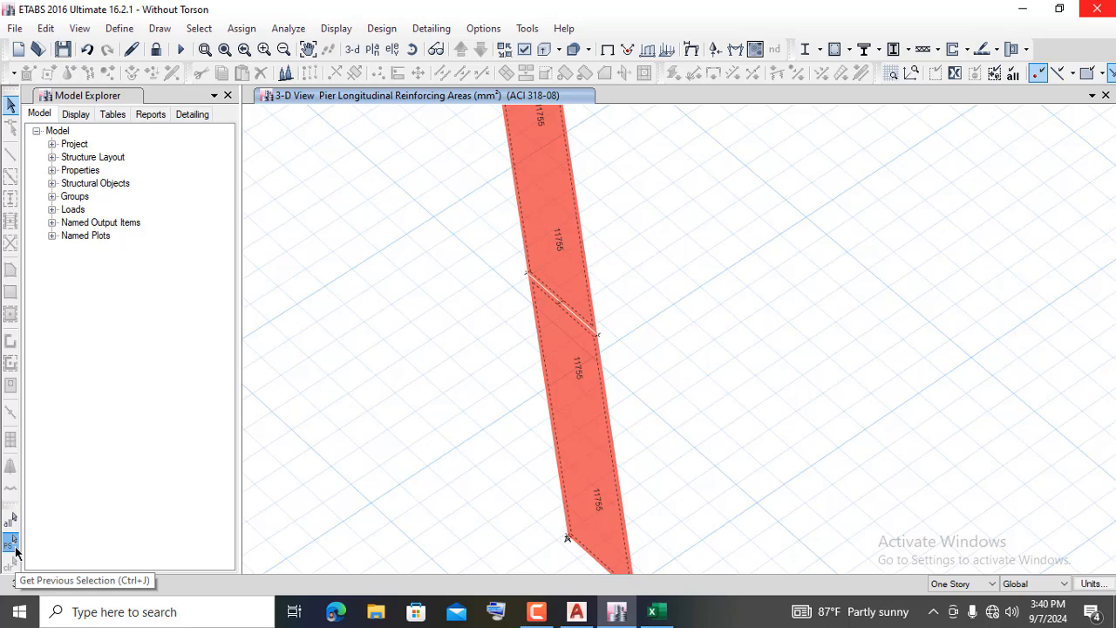
{"action": "left_click", "coordinate": [967, 50]}
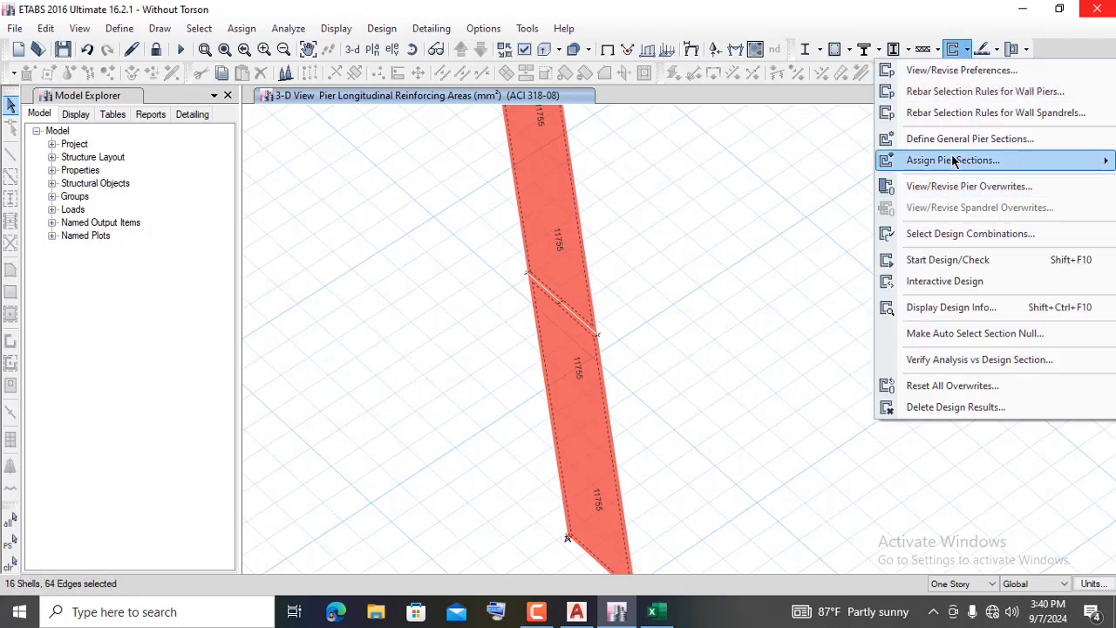
{"action": "mouse_move", "coordinate": [933, 164]}
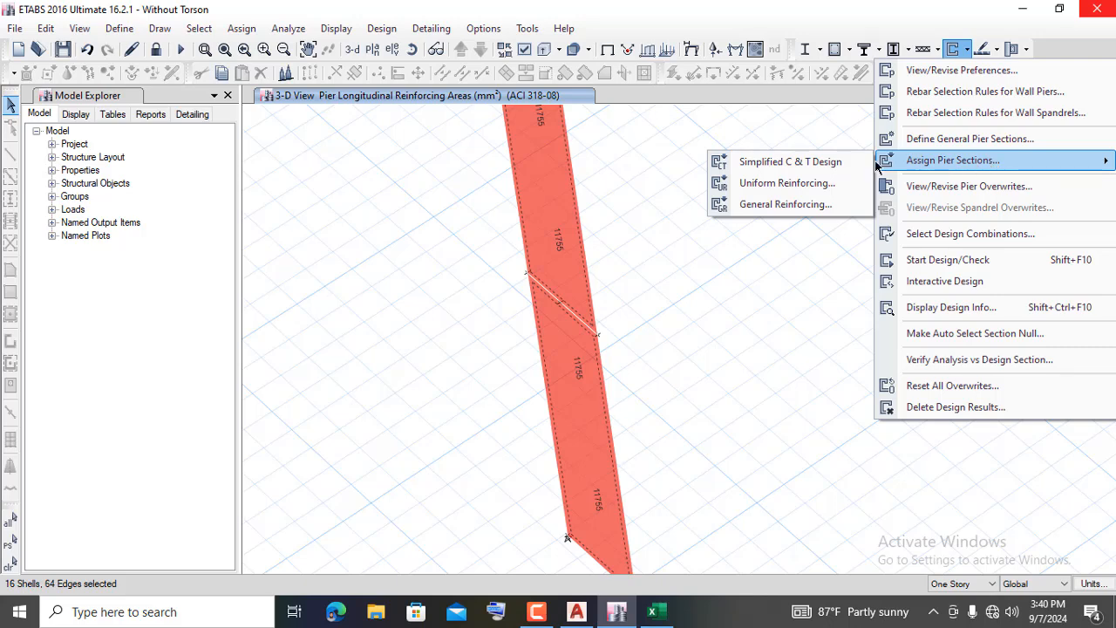
{"action": "left_click", "coordinate": [808, 185]}
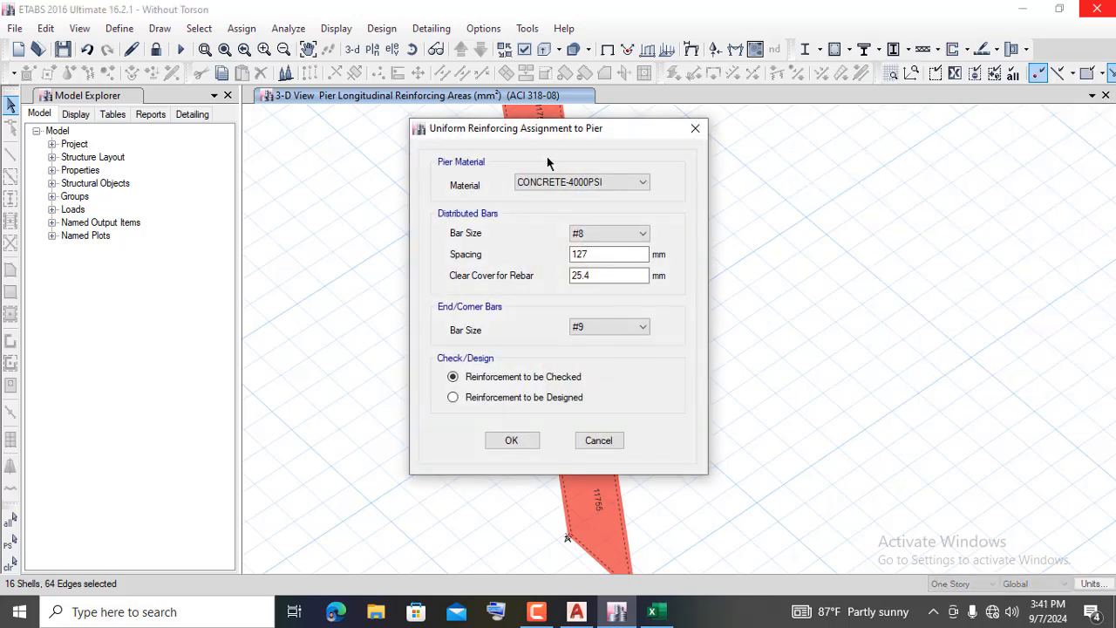
{"action": "left_click_drag", "start_coordinate": [550, 135], "coordinate": [773, 133]}
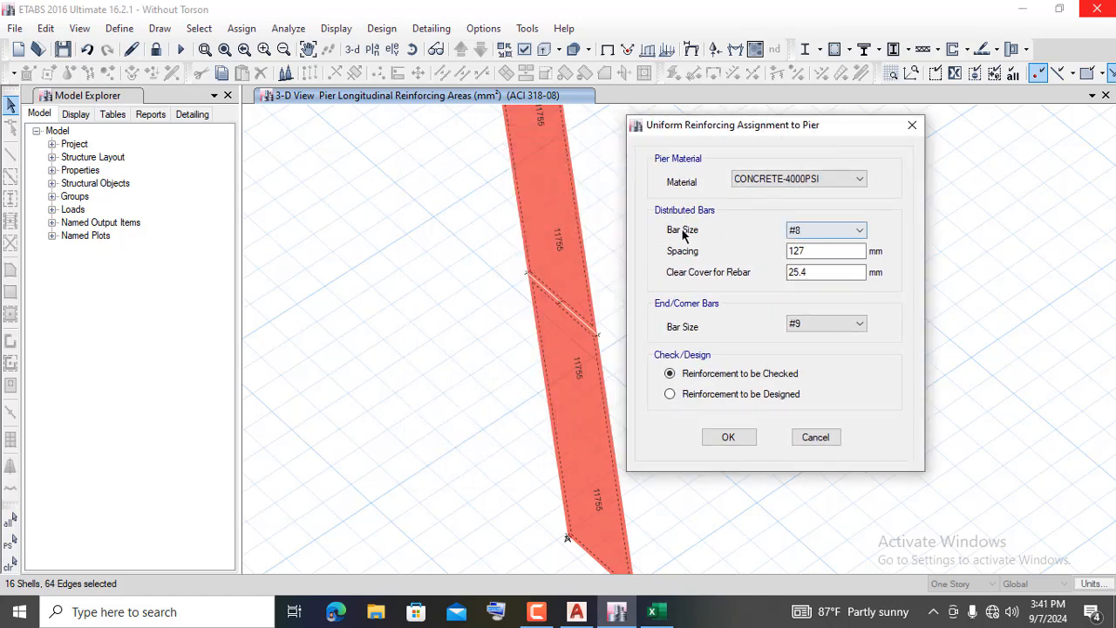
{"action": "left_click", "coordinate": [830, 229]}
{"action": "left_click", "coordinate": [830, 230]}
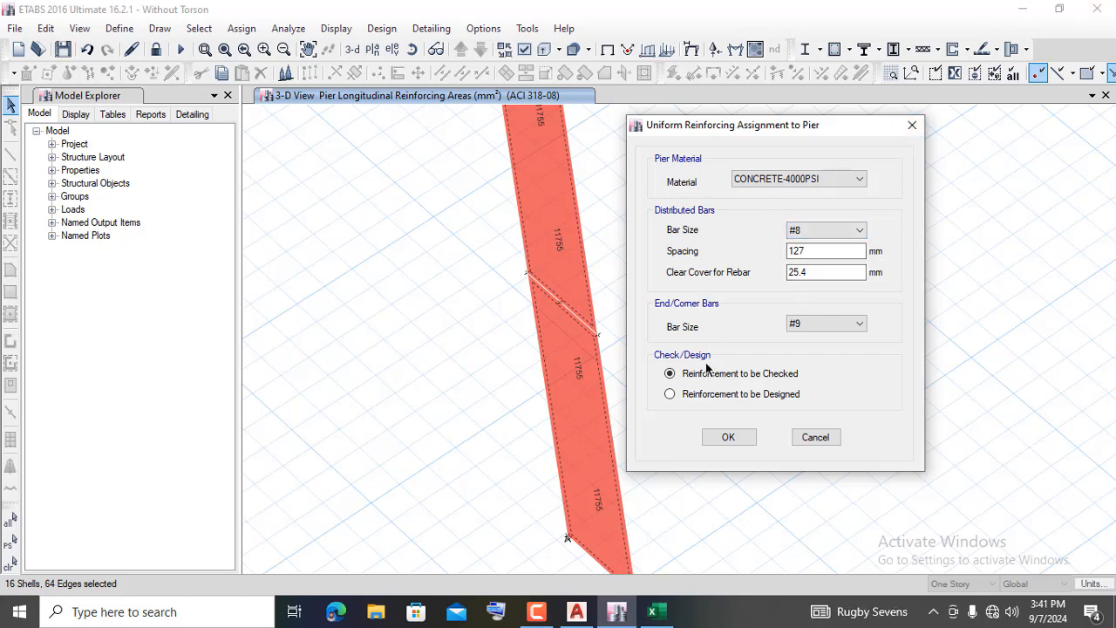
{"action": "left_click", "coordinate": [815, 438]}
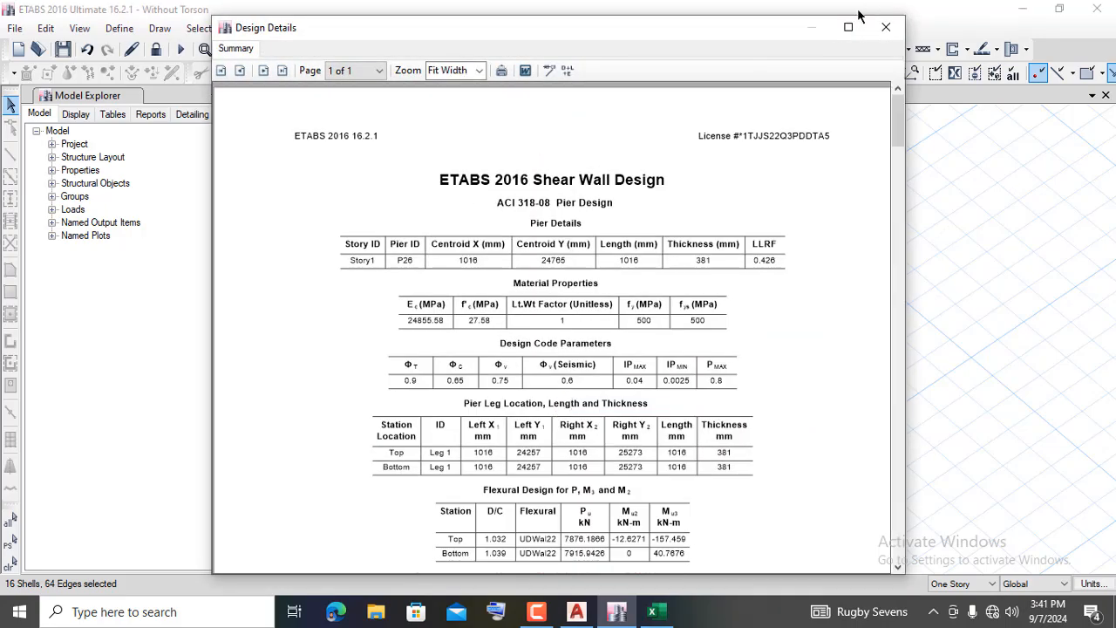
- Maximize the P26 design details, recheck the flexural and shear design results, and close the report
{"action": "double_click", "coordinate": [827, 36]}
{"action": "scroll", "coordinate": [659, 410], "scroll_direction": "down", "scroll_amount": 5}
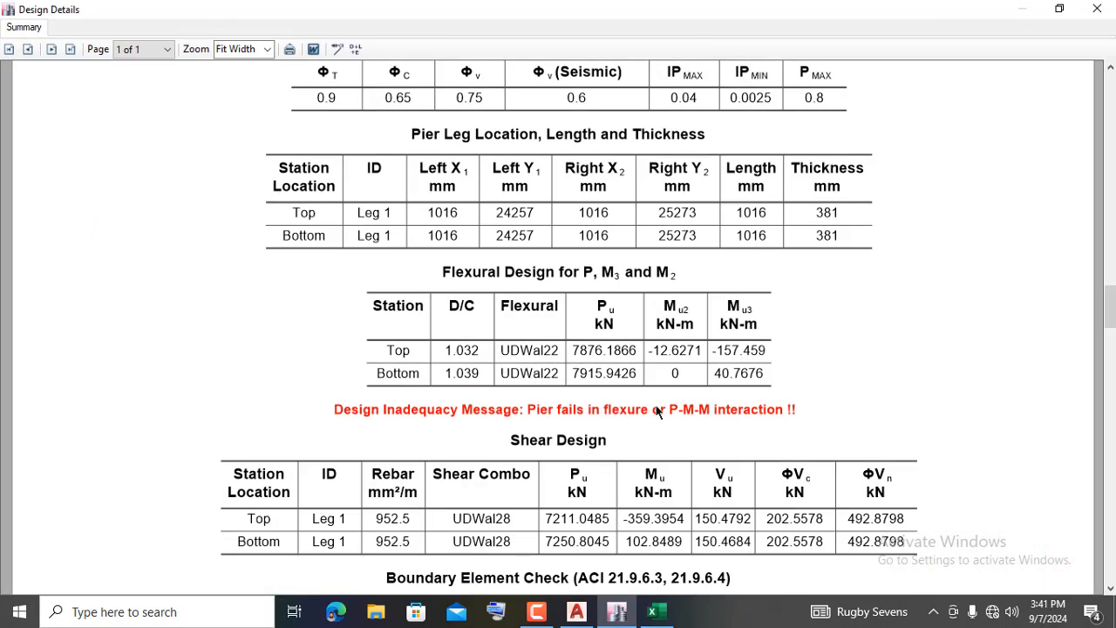
{"action": "scroll", "coordinate": [722, 381], "scroll_direction": "up", "scroll_amount": 3}
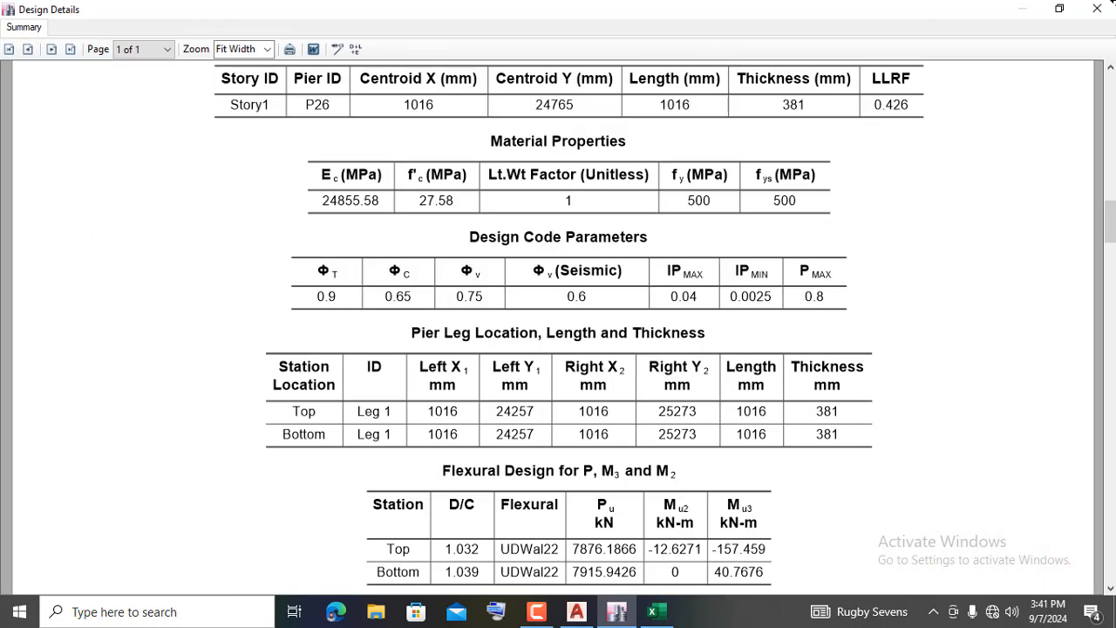
{"action": "left_click", "coordinate": [1097, 9]}
- Unlock the model, accepting deletion of the analysis results, and show all objects in the default 3-D view
{"action": "scroll", "coordinate": [614, 405], "scroll_direction": "up", "scroll_amount": 3}
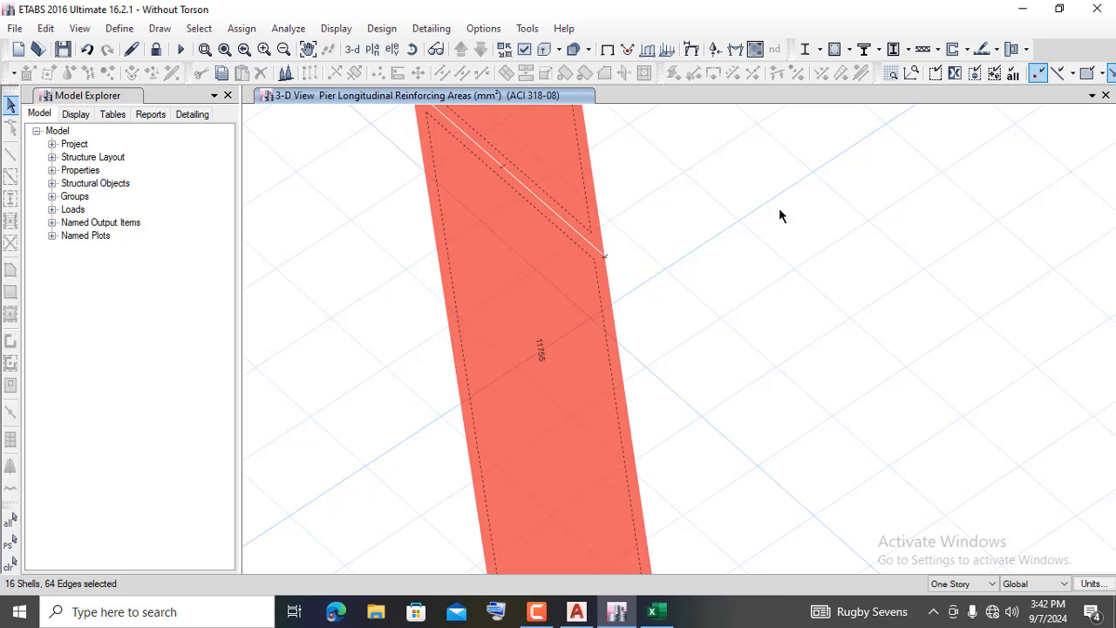
{"action": "left_click", "coordinate": [155, 49]}
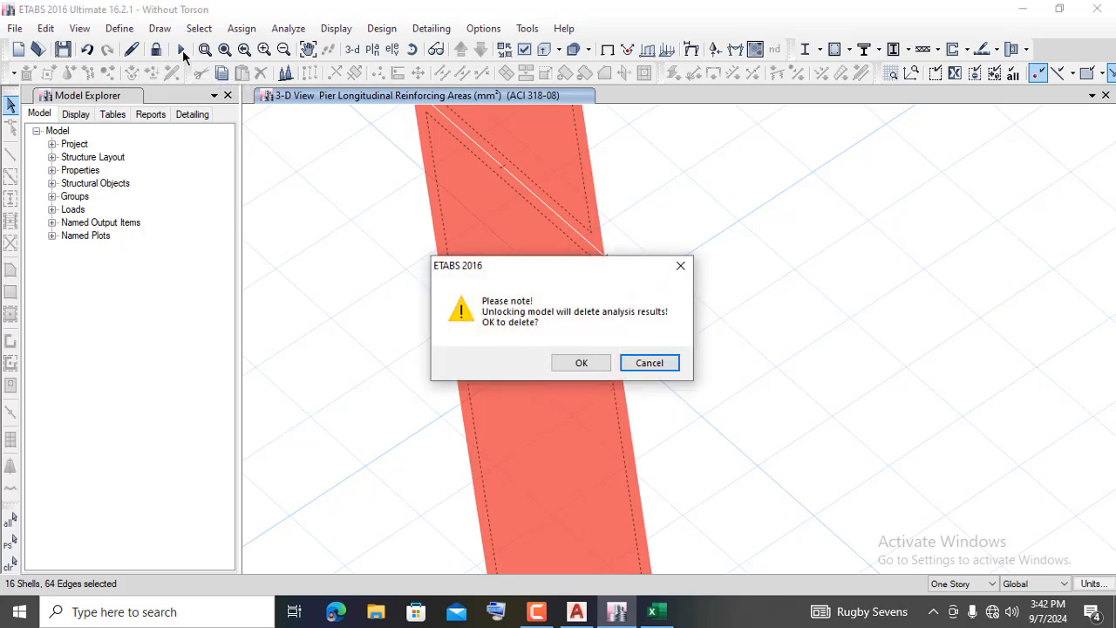
{"action": "left_click", "coordinate": [577, 363]}
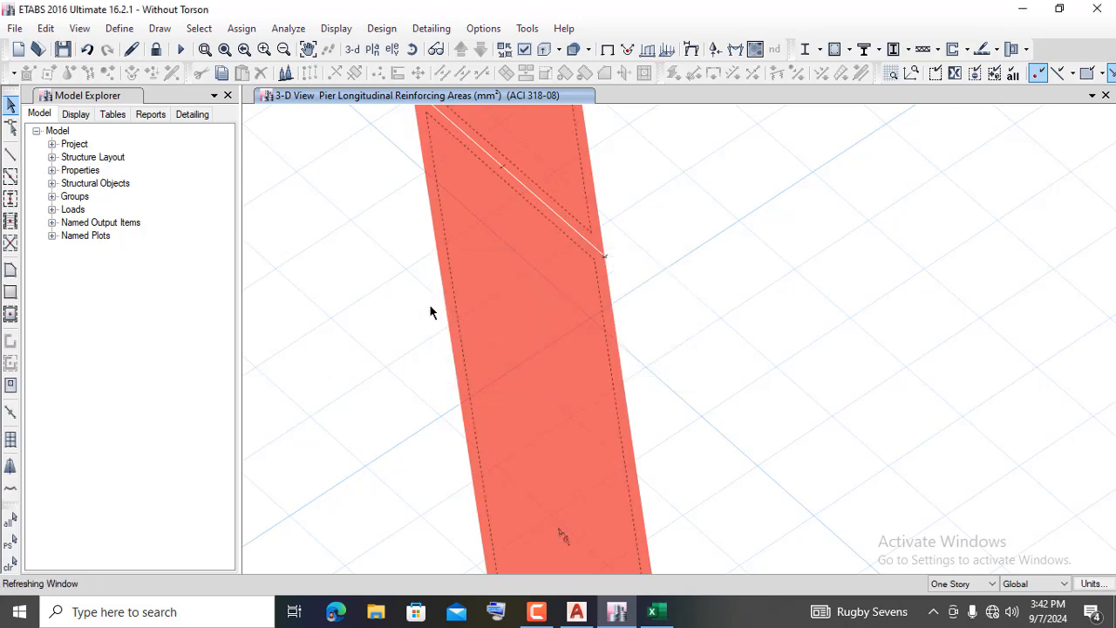
{"action": "right_click", "coordinate": [314, 244]}
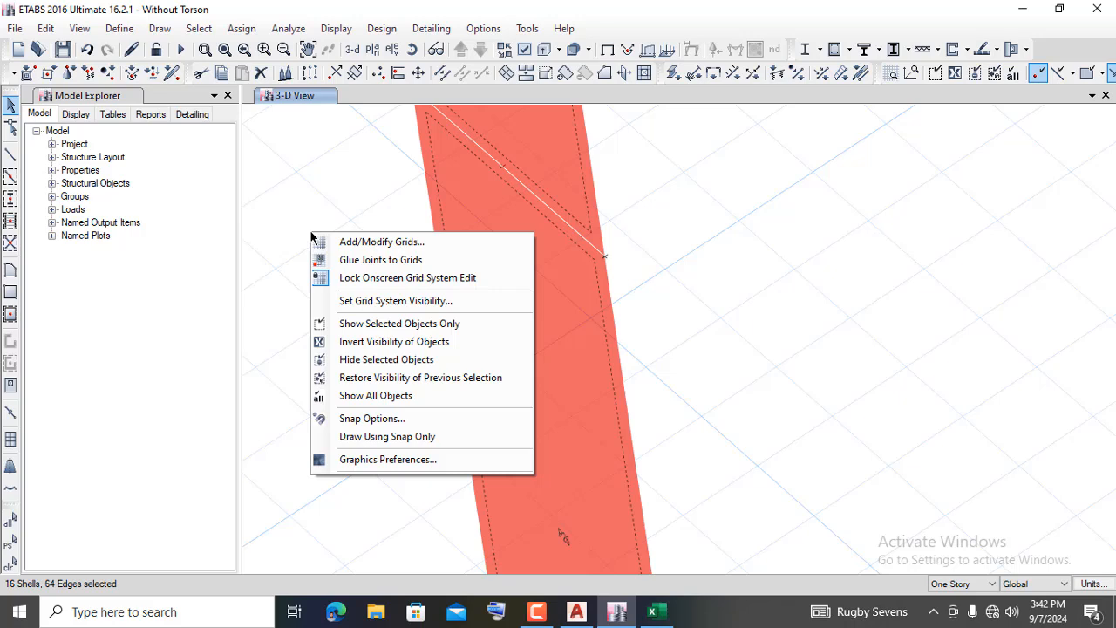
{"action": "left_click", "coordinate": [391, 397]}
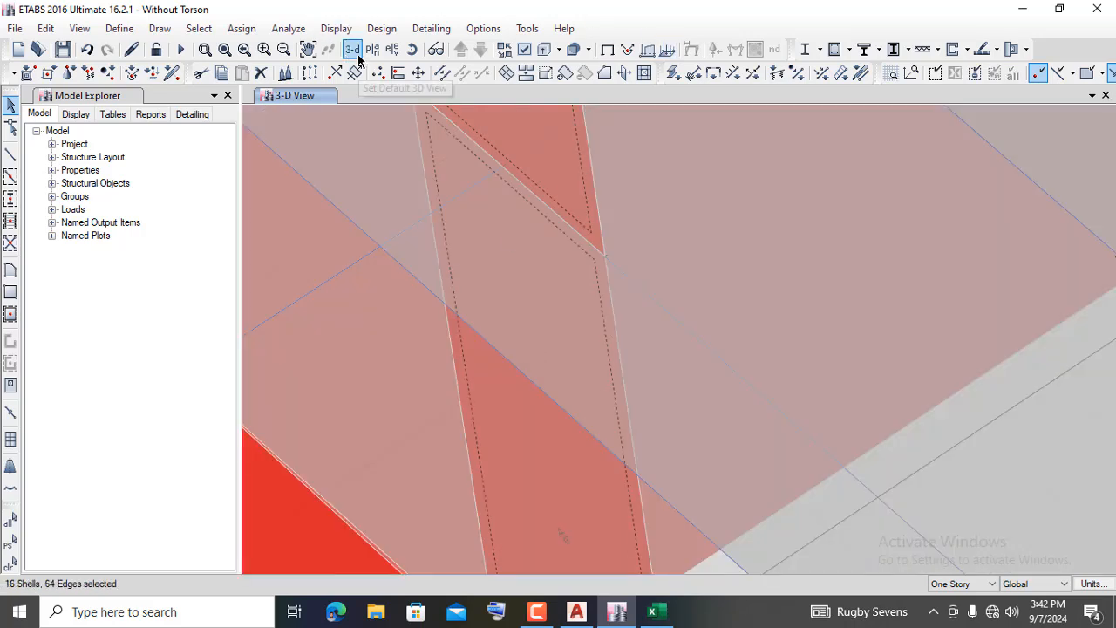
{"action": "scroll", "coordinate": [642, 260], "scroll_direction": "down", "scroll_amount": 5}
{"action": "scroll", "coordinate": [642, 260], "scroll_direction": "down", "scroll_amount": 5}
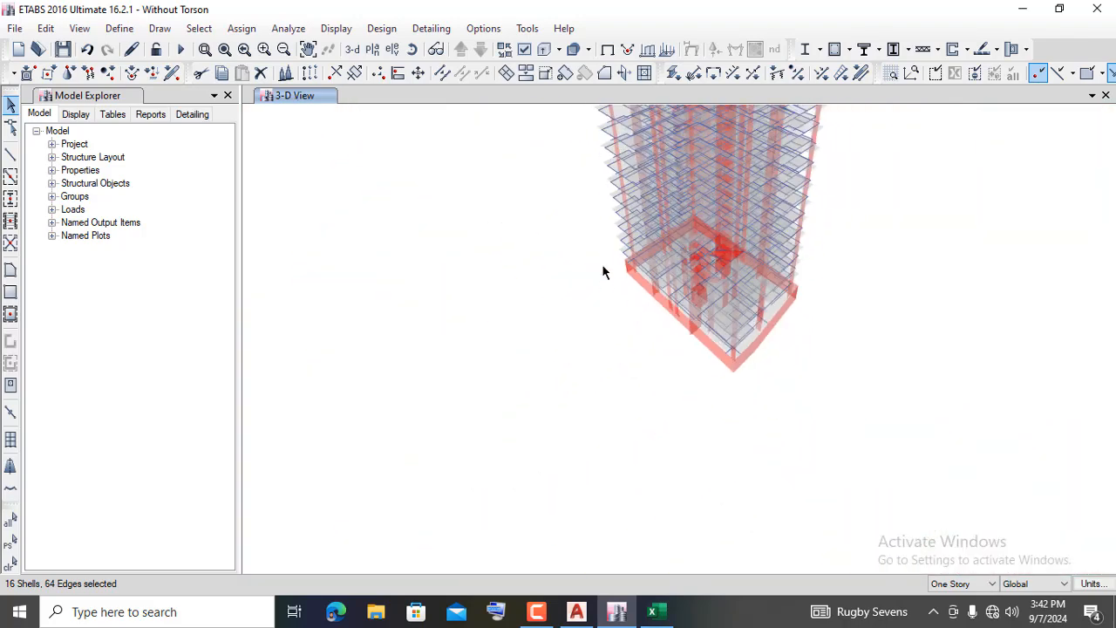
- Display the Story6 plan view, focused on pier P26
{"action": "left_click", "coordinate": [372, 49]}
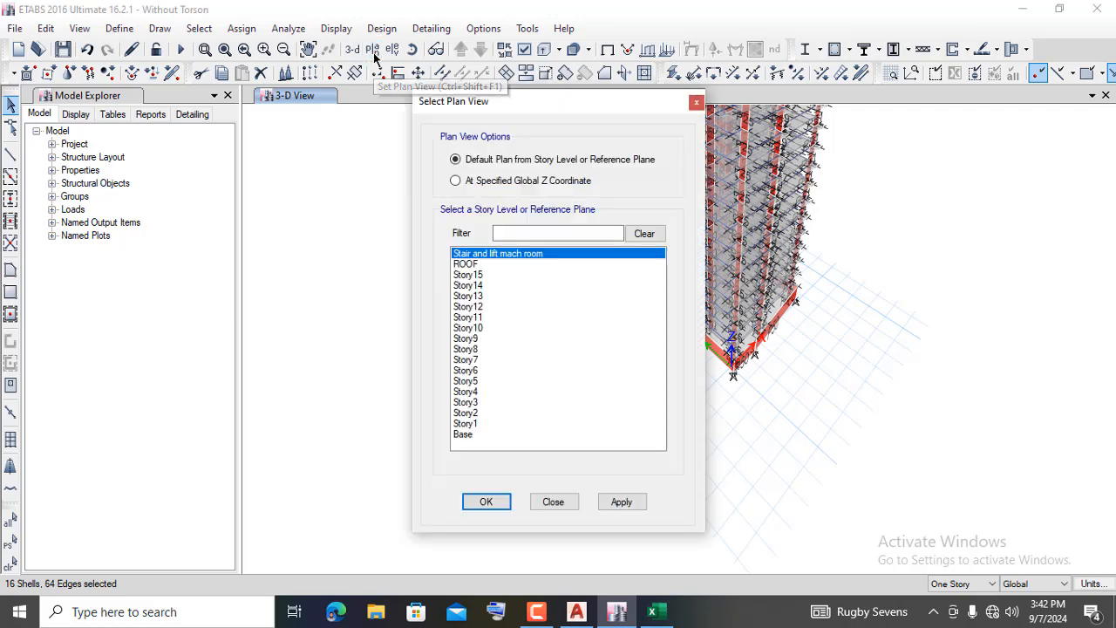
{"action": "left_click", "coordinate": [471, 371]}
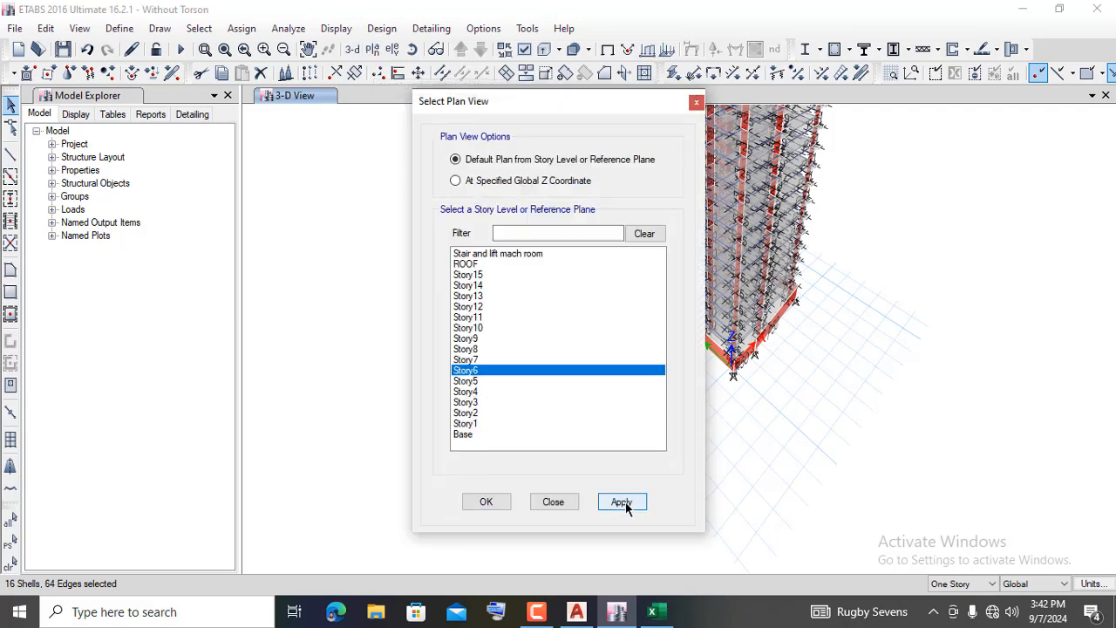
{"action": "left_click", "coordinate": [488, 504]}
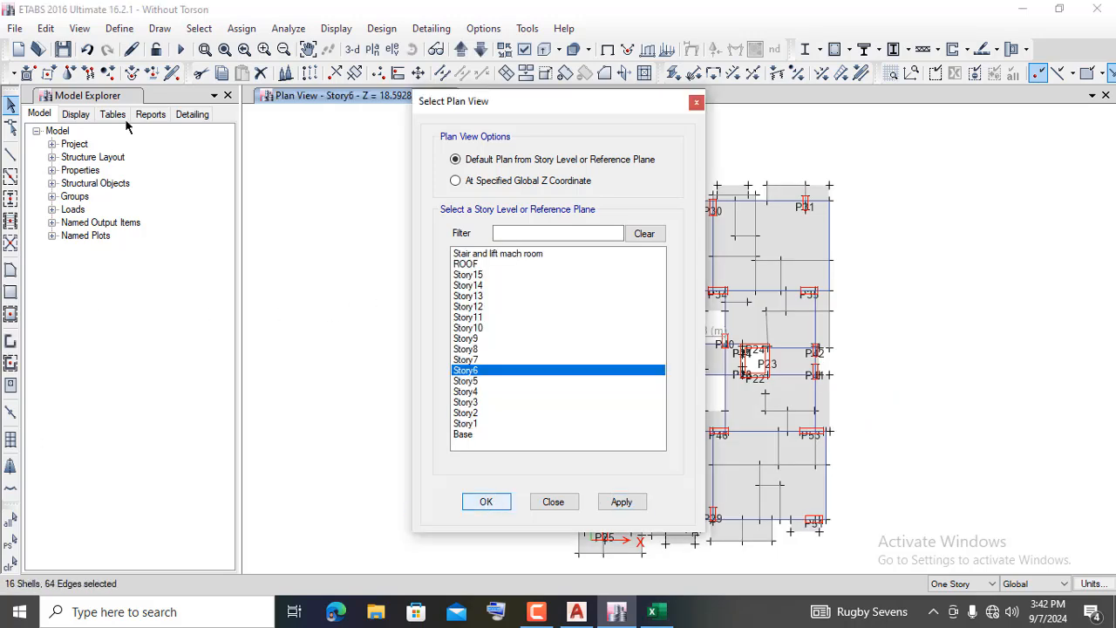
{"action": "scroll", "coordinate": [604, 206], "scroll_direction": "up", "scroll_amount": 3}
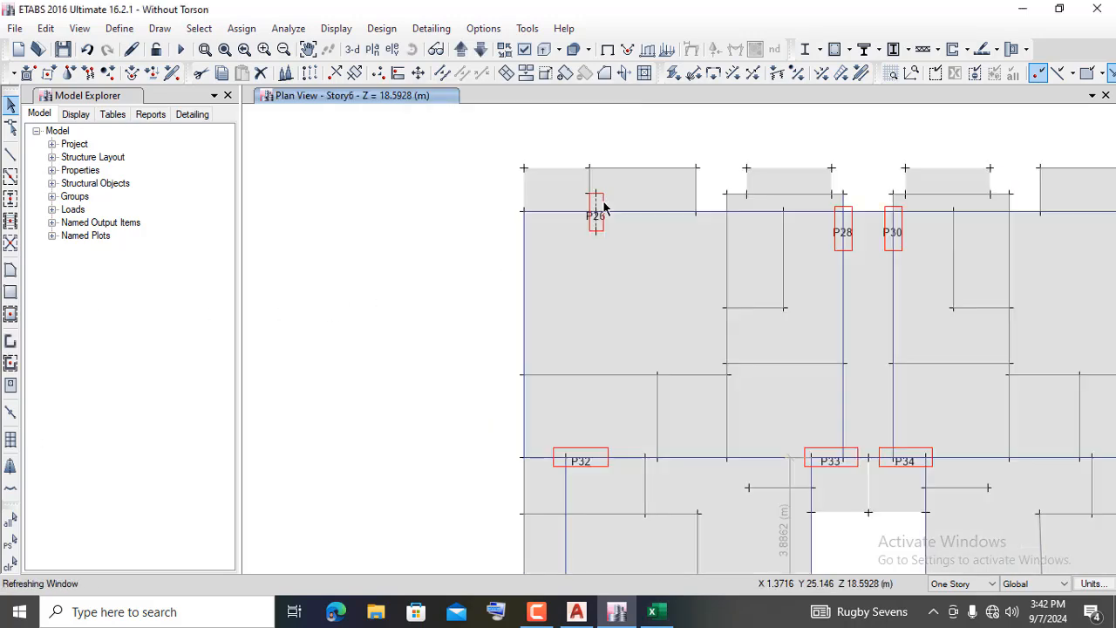
{"action": "scroll", "coordinate": [603, 206], "scroll_direction": "up", "scroll_amount": 3}
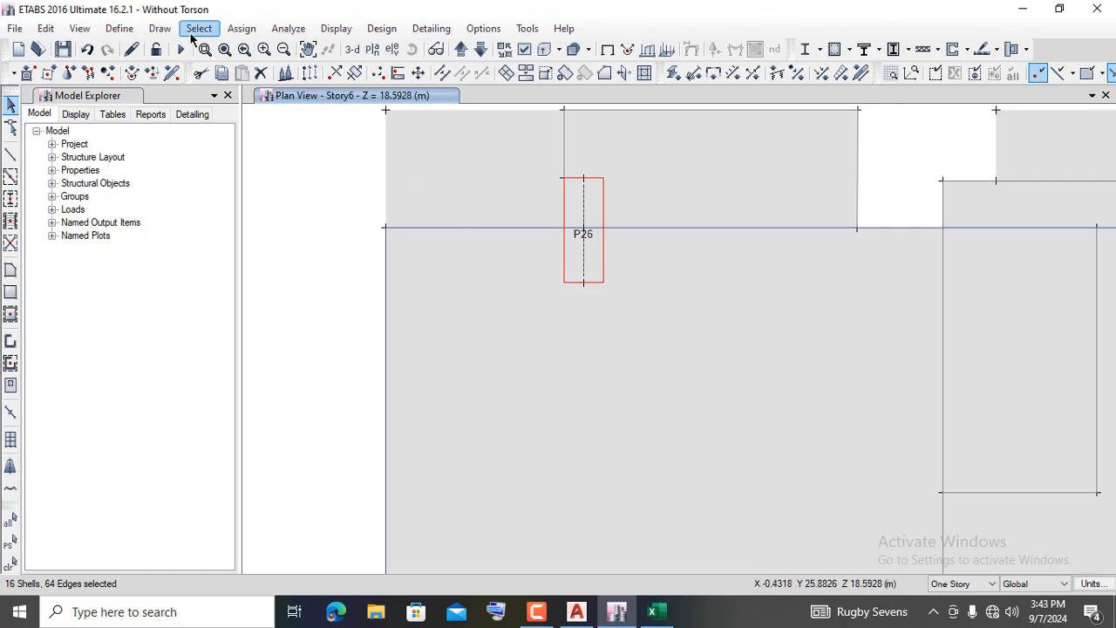
- Draw a dimension line between the two end joints of pier P26, offset beside the wall
{"action": "left_click", "coordinate": [159, 28]}
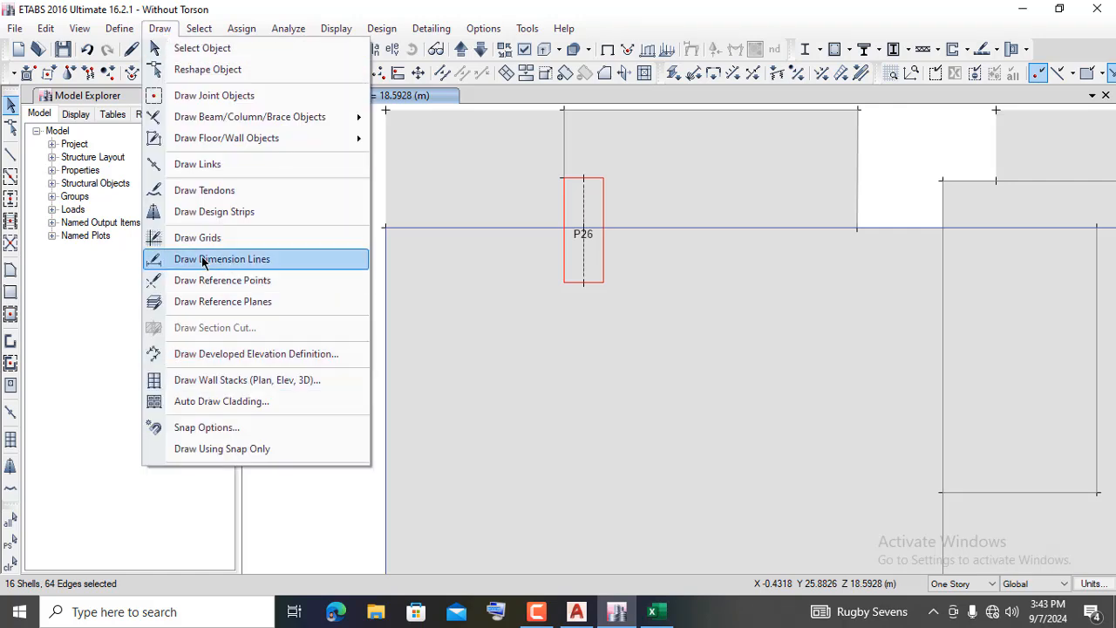
{"action": "left_click", "coordinate": [259, 261]}
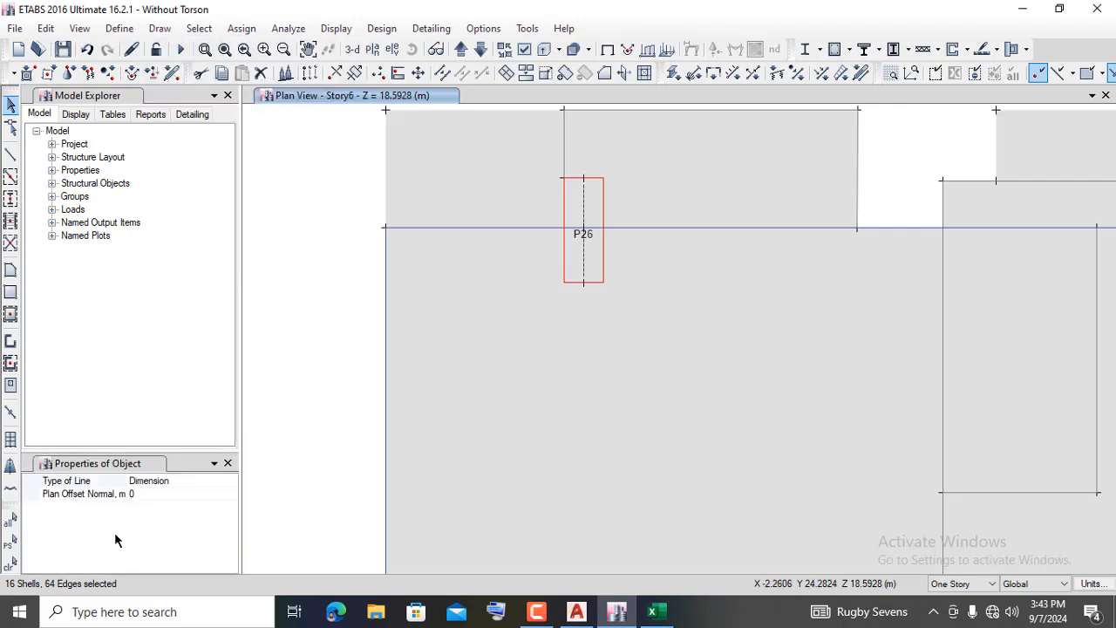
{"action": "scroll", "coordinate": [586, 175], "scroll_direction": "up", "scroll_amount": 3}
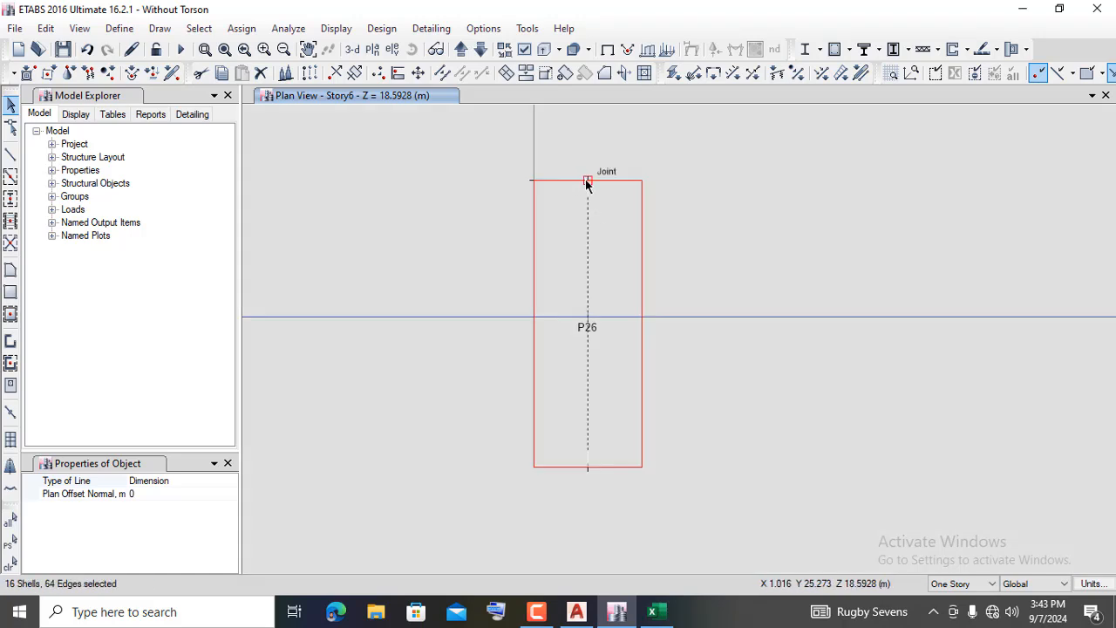
{"action": "left_click", "coordinate": [586, 181]}
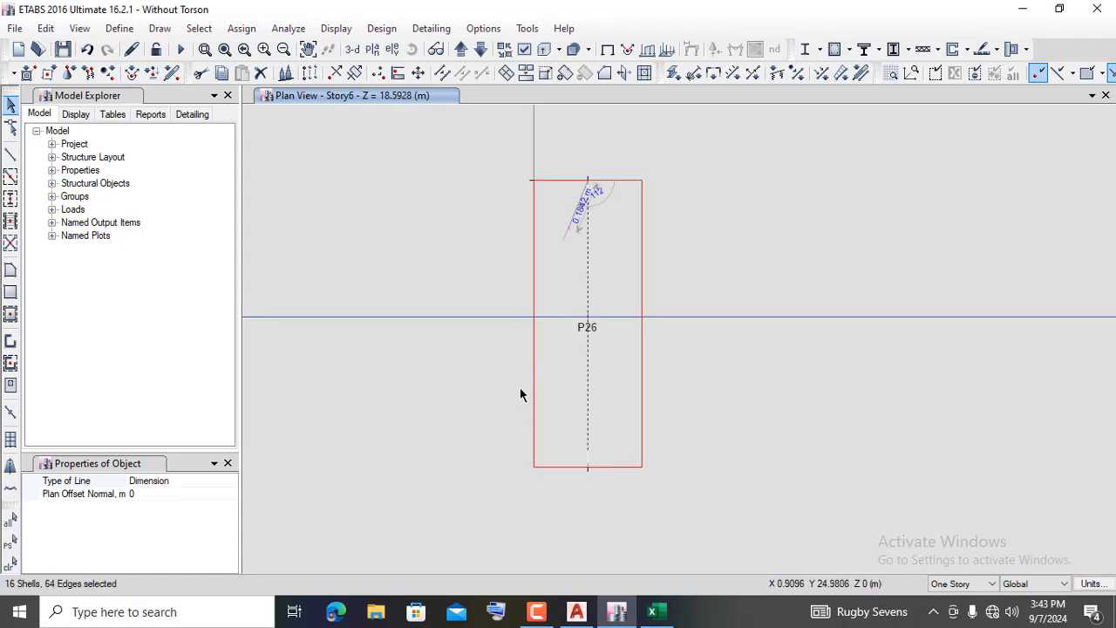
{"action": "left_click", "coordinate": [587, 468]}
{"action": "left_click", "coordinate": [685, 468]}
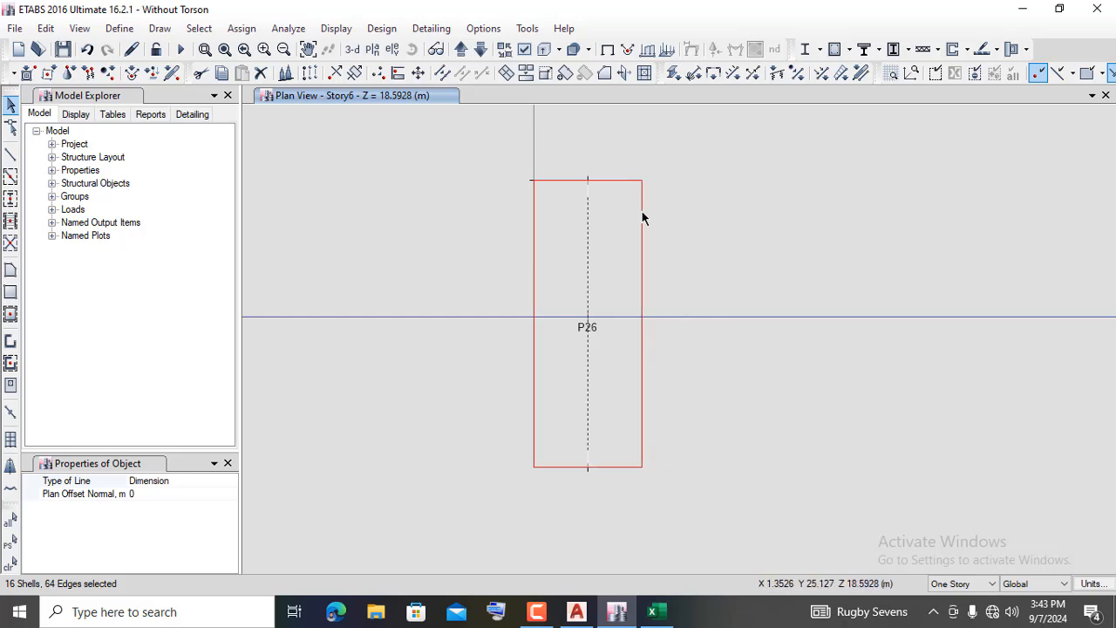
- Draw a second dimension line along P26's length, farther from the wall, and undo the dimension lines
{"action": "left_click", "coordinate": [587, 181]}
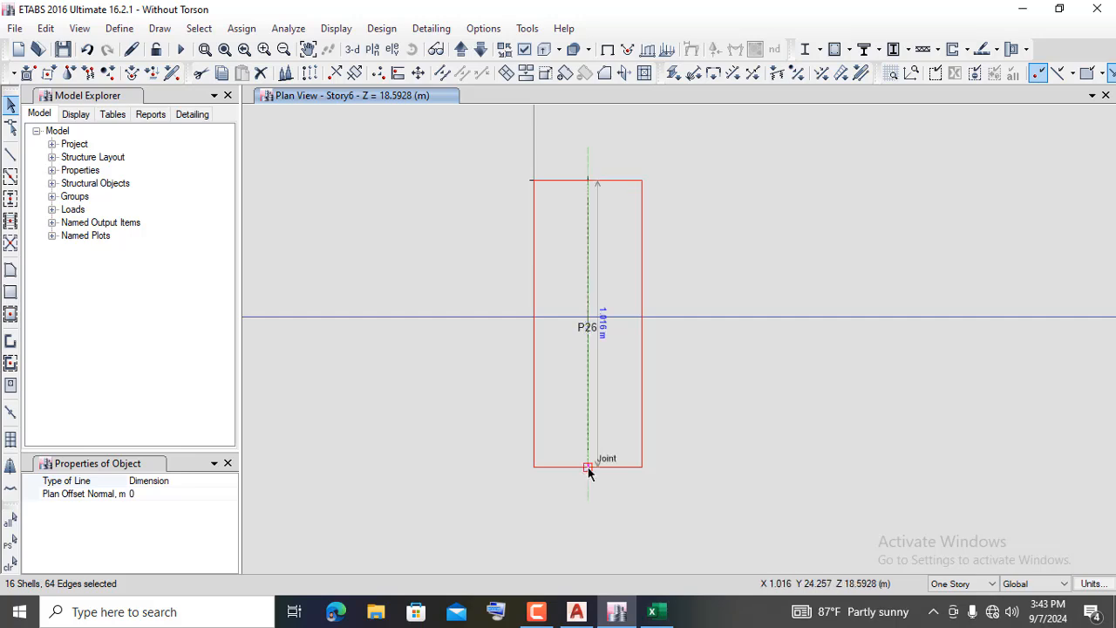
{"action": "left_click", "coordinate": [588, 468]}
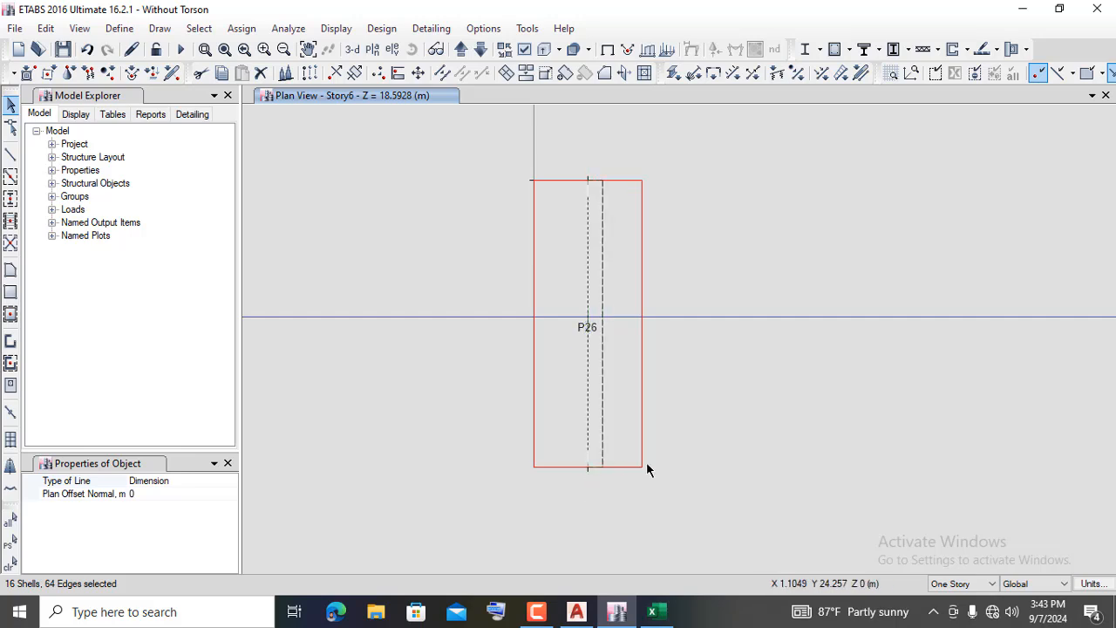
{"action": "left_click", "coordinate": [767, 471]}
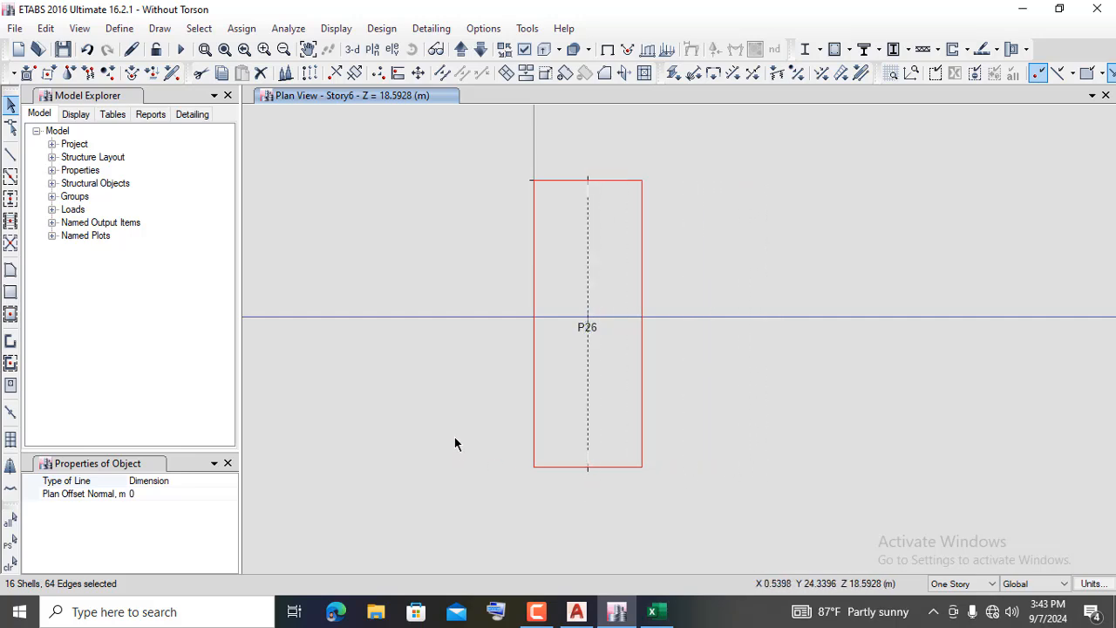
{"action": "scroll", "coordinate": [638, 356], "scroll_direction": "up", "scroll_amount": 3}
{"action": "scroll", "coordinate": [632, 418], "scroll_direction": "down", "scroll_amount": 3}
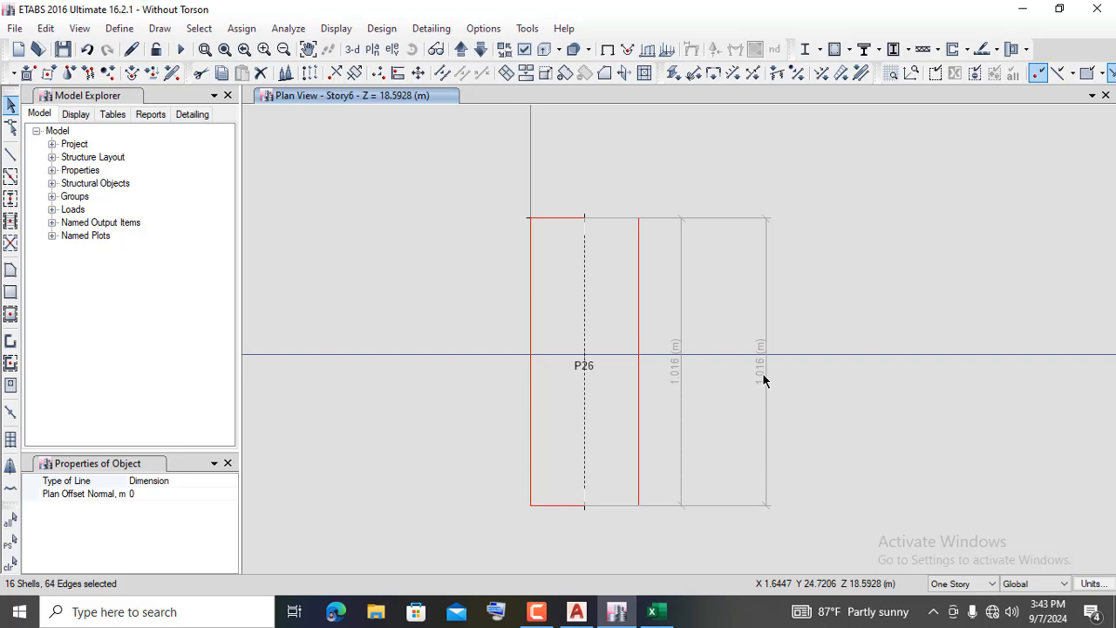
{"action": "left_click", "coordinate": [87, 52]}
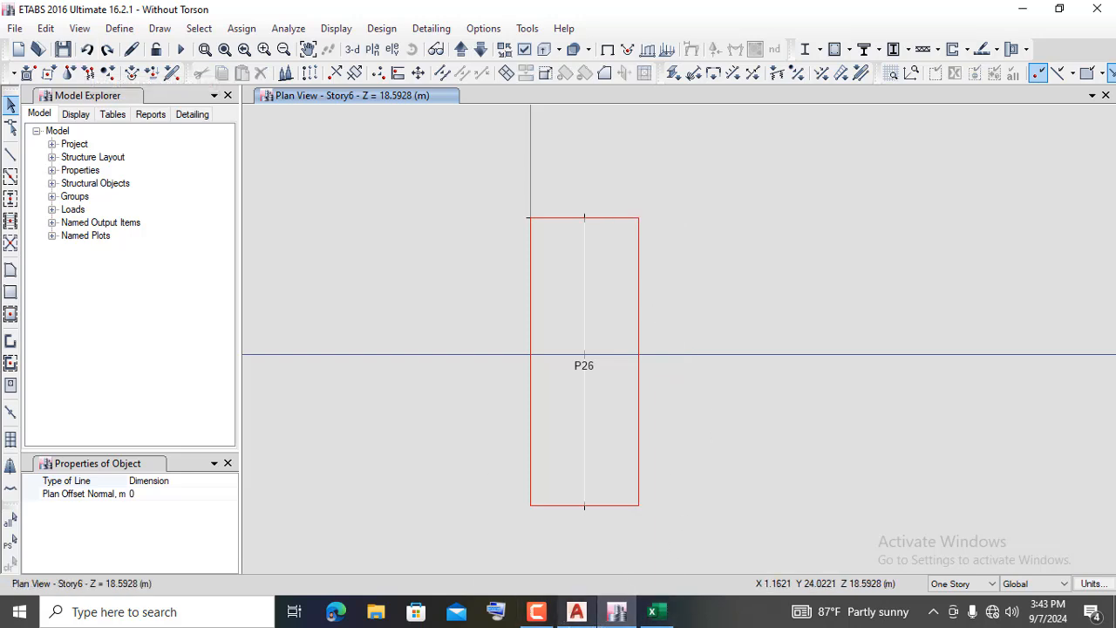
- Launch the Casio fx570vn plus calculator from the etabs folder on New Volume (F:), and close the folder window
{"action": "left_click", "coordinate": [1023, 9]}
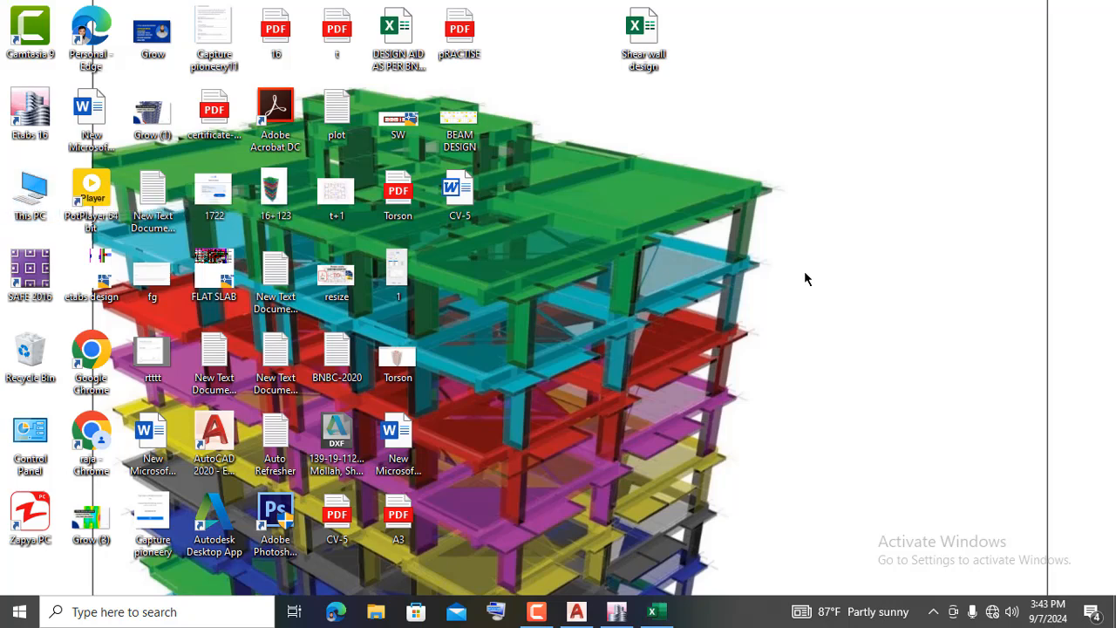
{"action": "right_click", "coordinate": [782, 210]}
{"action": "left_click", "coordinate": [826, 258]}
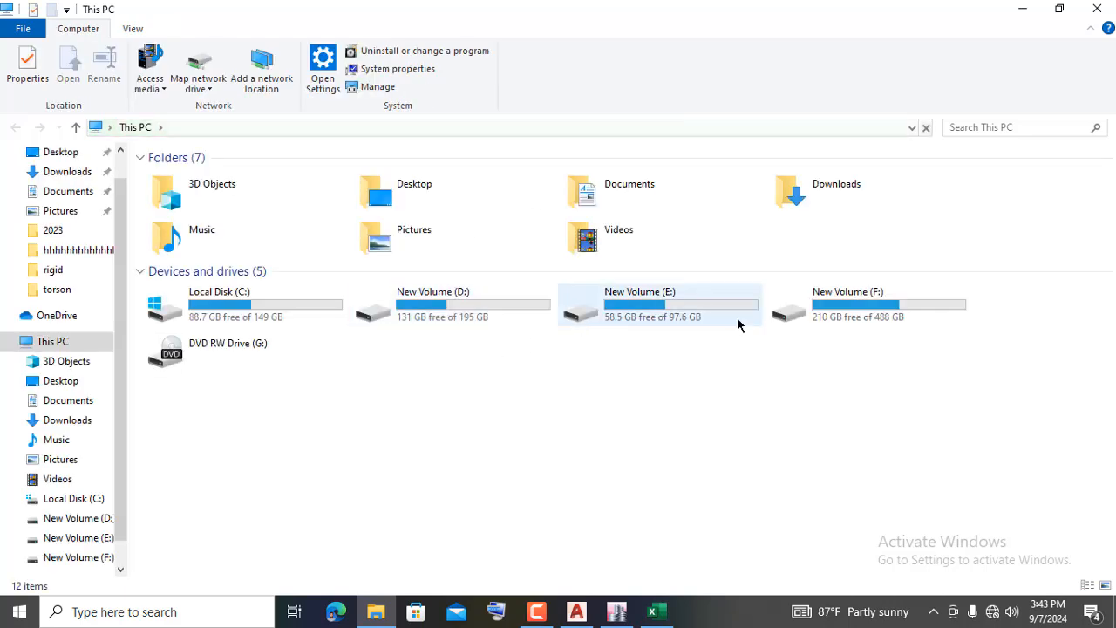
{"action": "double_click", "coordinate": [845, 316]}
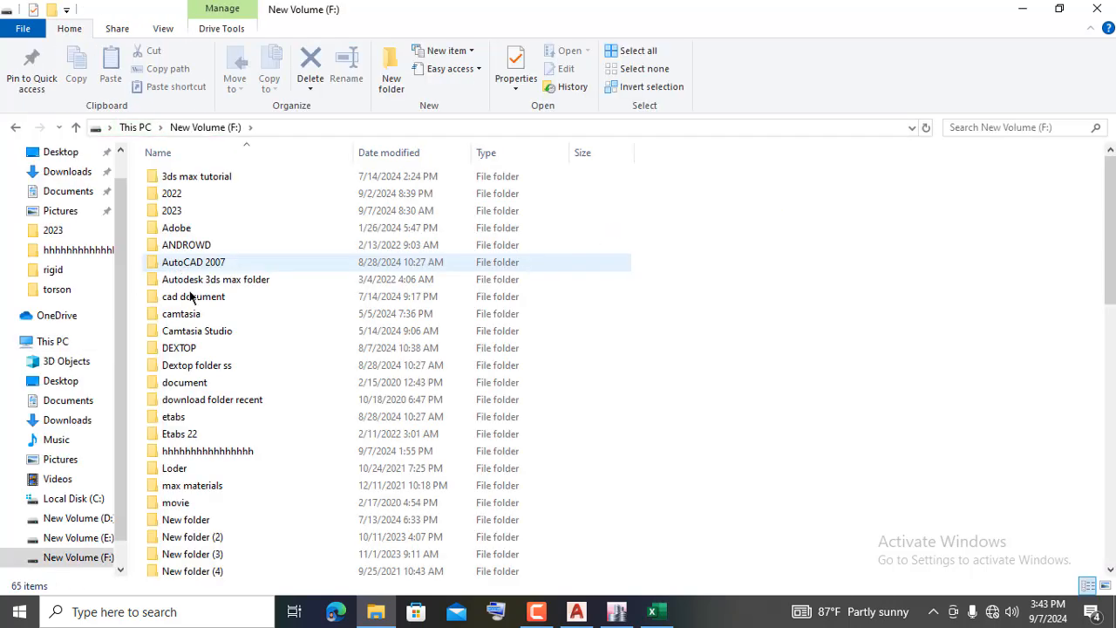
{"action": "double_click", "coordinate": [180, 418]}
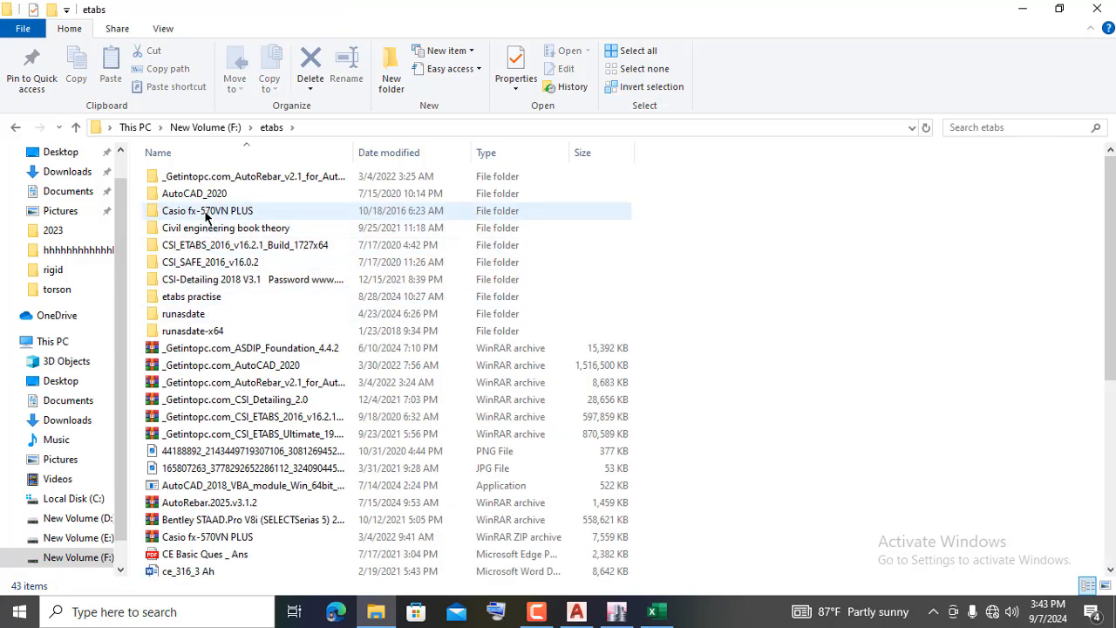
{"action": "left_click", "coordinate": [206, 213]}
{"action": "double_click", "coordinate": [207, 212]}
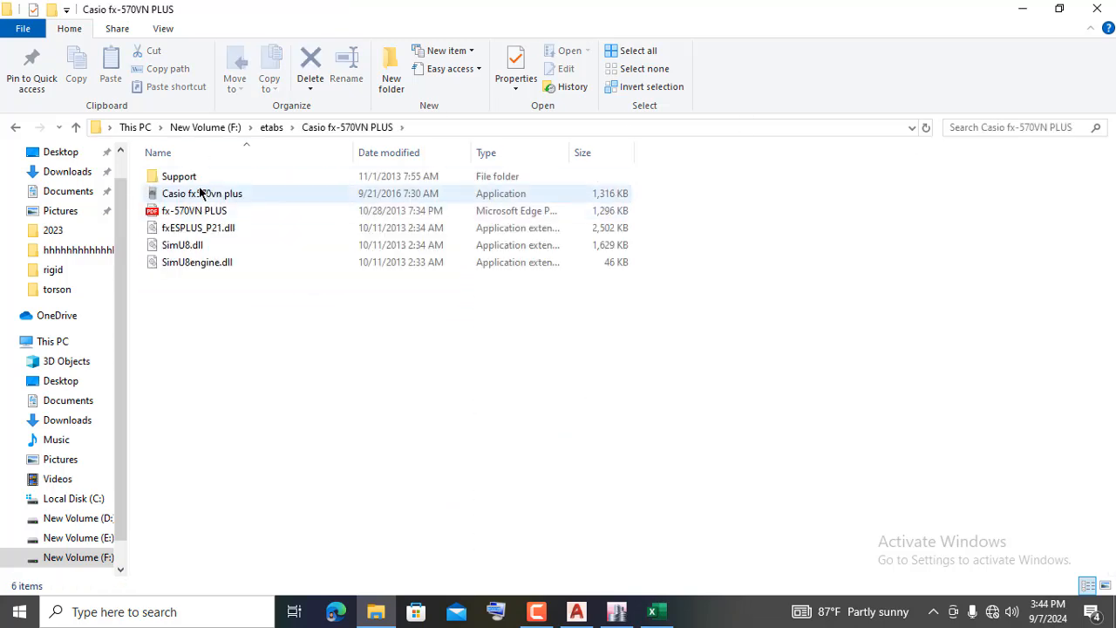
{"action": "left_click", "coordinate": [201, 194]}
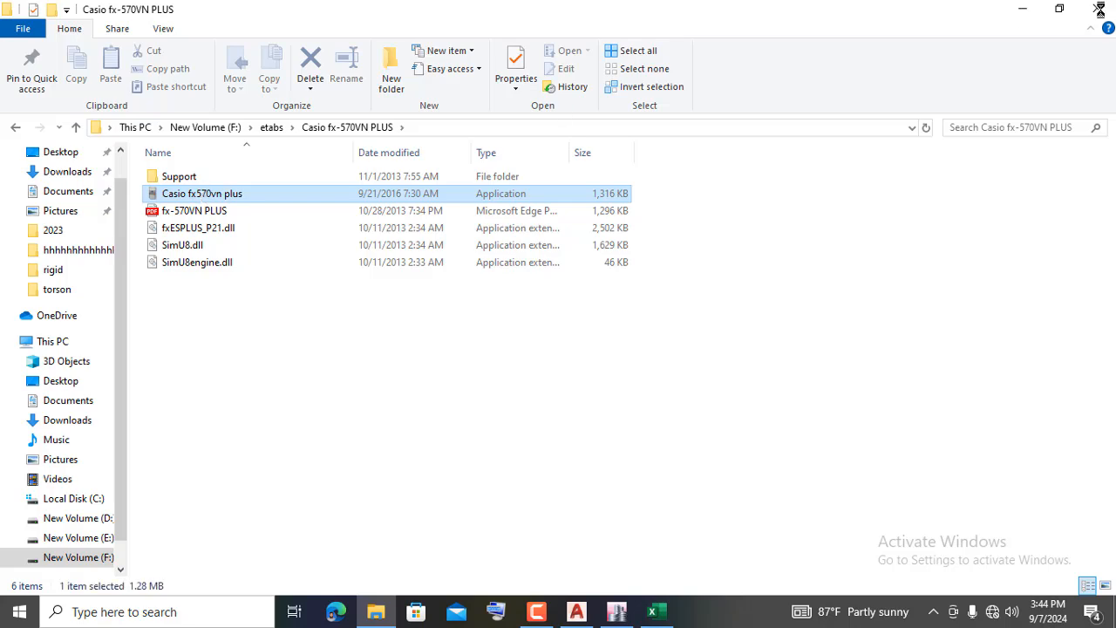
{"action": "left_click", "coordinate": [1100, 10]}
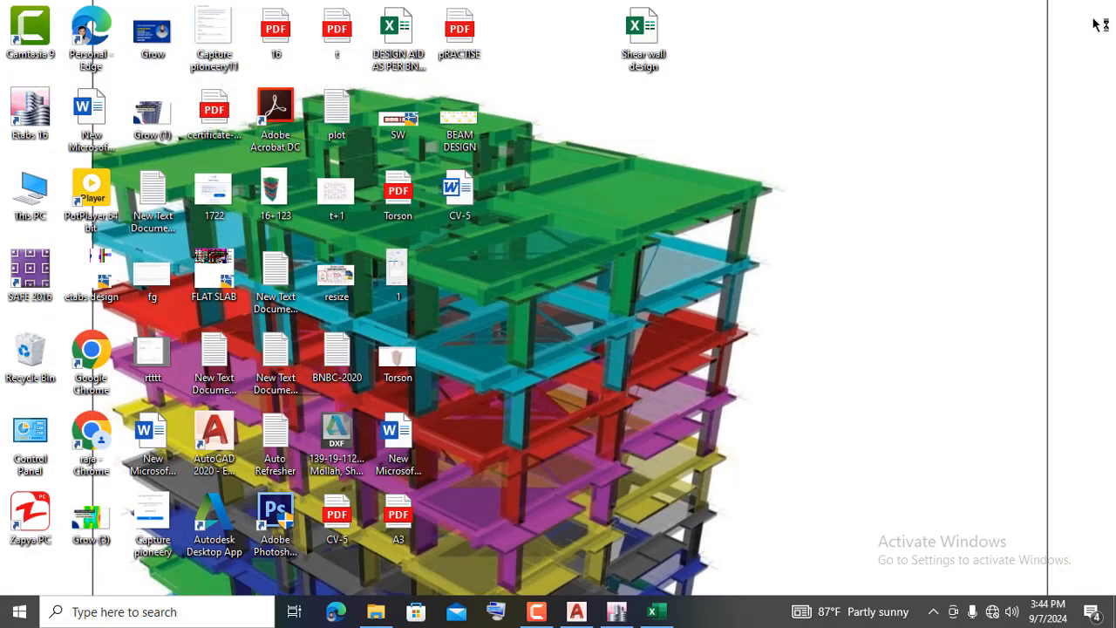
{"action": "right_click", "coordinate": [910, 158]}
{"action": "left_click", "coordinate": [943, 208]}
{"action": "right_click", "coordinate": [913, 177]}
{"action": "left_click", "coordinate": [946, 219]}
{"action": "right_click", "coordinate": [921, 179]}
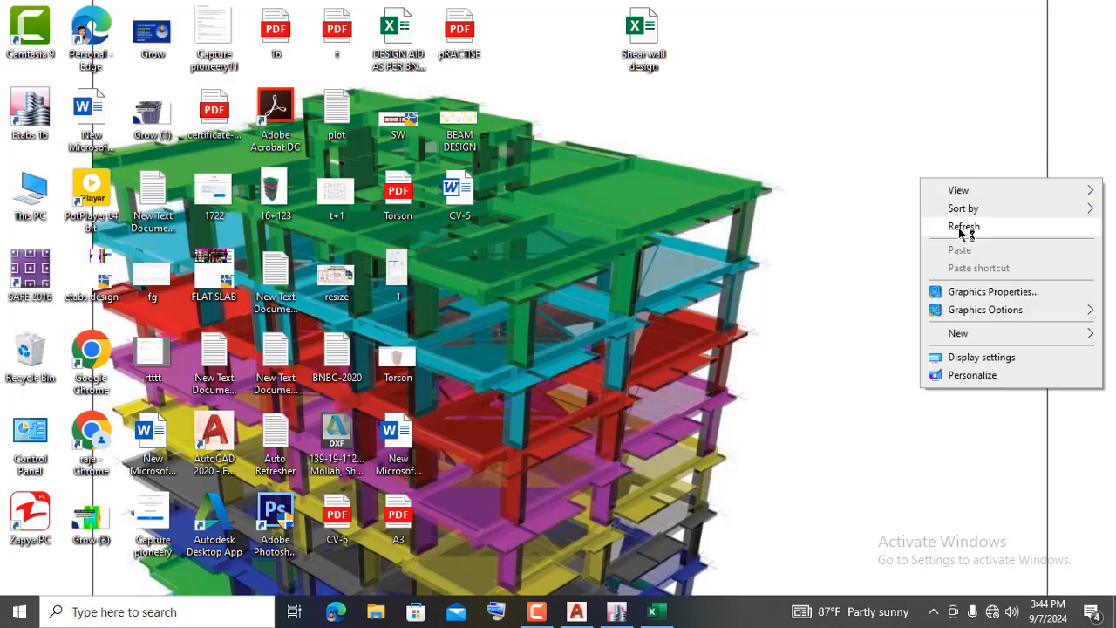
{"action": "left_click", "coordinate": [960, 228]}
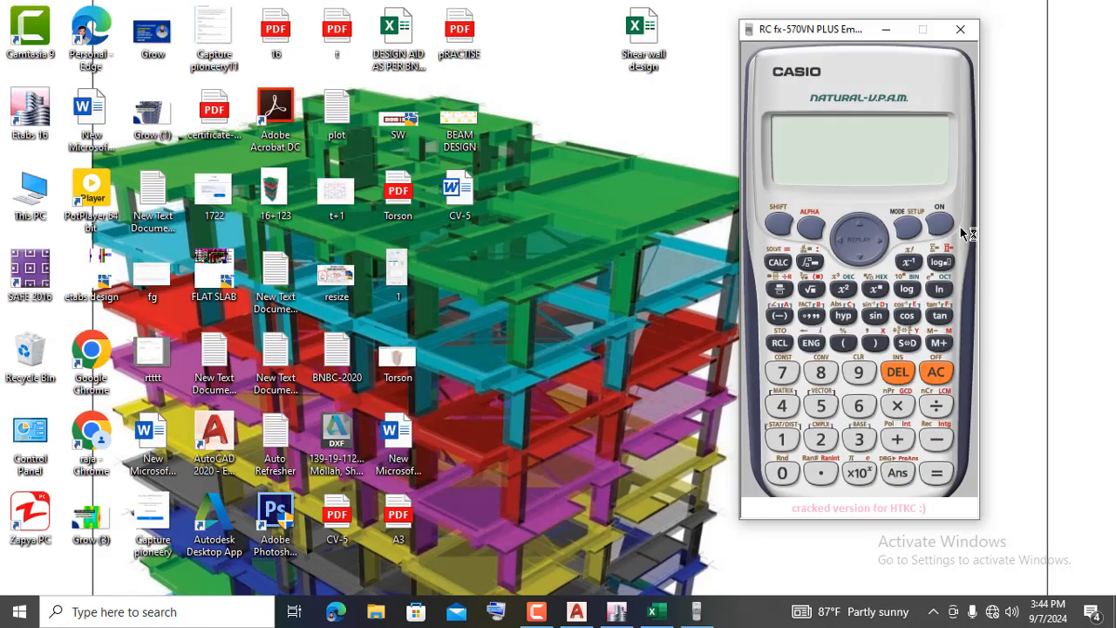
- Convert the wall length from metres to feet on the calculator by computing 1.016 × 3.28
{"action": "left_click_drag", "start_coordinate": [847, 33], "coordinate": [671, 66]}
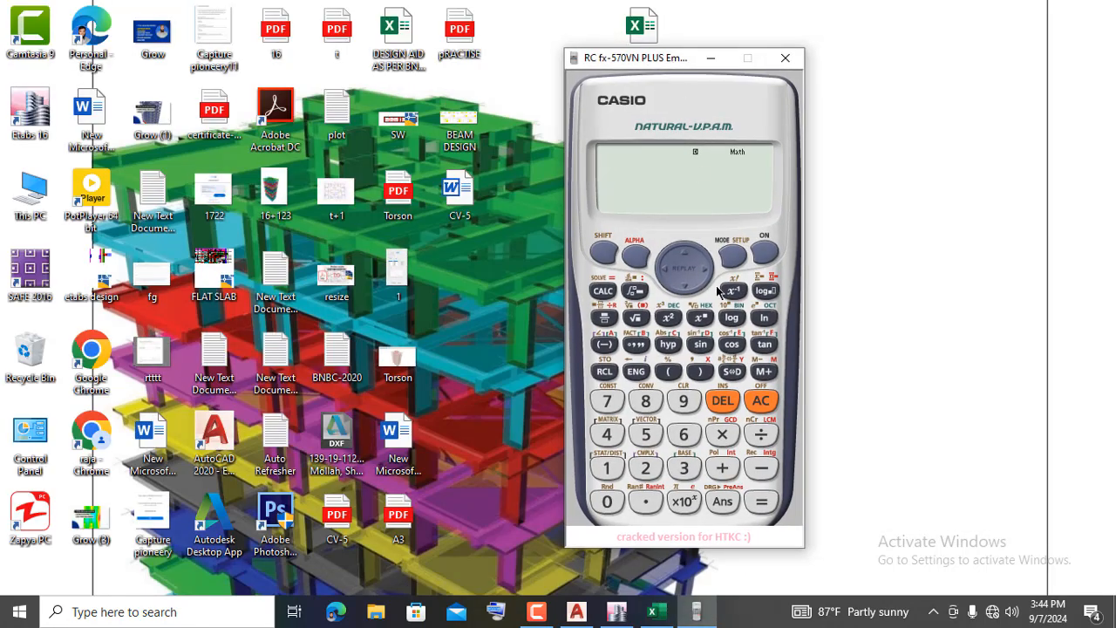
{"action": "left_click", "coordinate": [608, 471]}
{"action": "left_click", "coordinate": [645, 504]}
{"action": "left_click", "coordinate": [608, 502]}
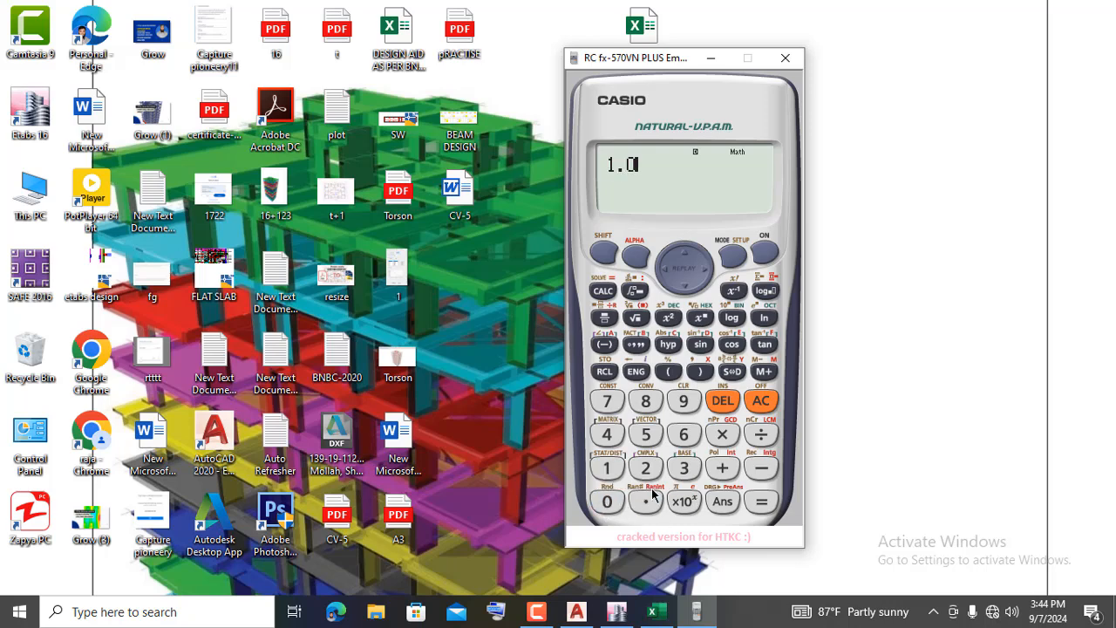
{"action": "left_click", "coordinate": [608, 471]}
{"action": "left_click", "coordinate": [720, 435]}
{"action": "left_click", "coordinate": [689, 471]}
{"action": "left_click", "coordinate": [646, 503]}
{"action": "left_click", "coordinate": [645, 468]}
{"action": "left_click", "coordinate": [645, 401]}
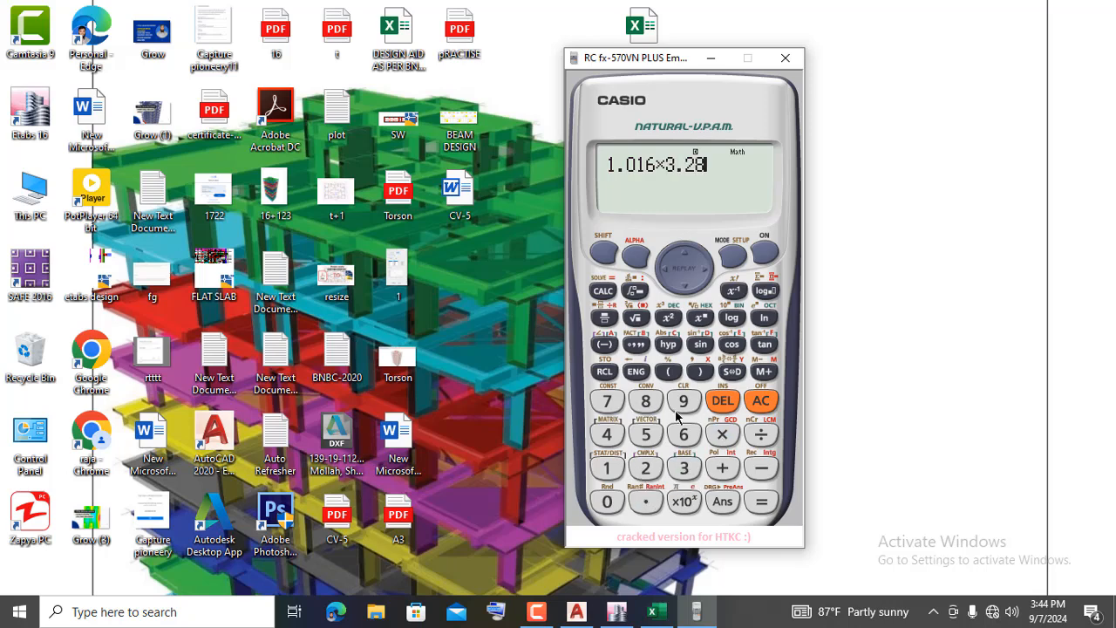
{"action": "left_click", "coordinate": [753, 507]}
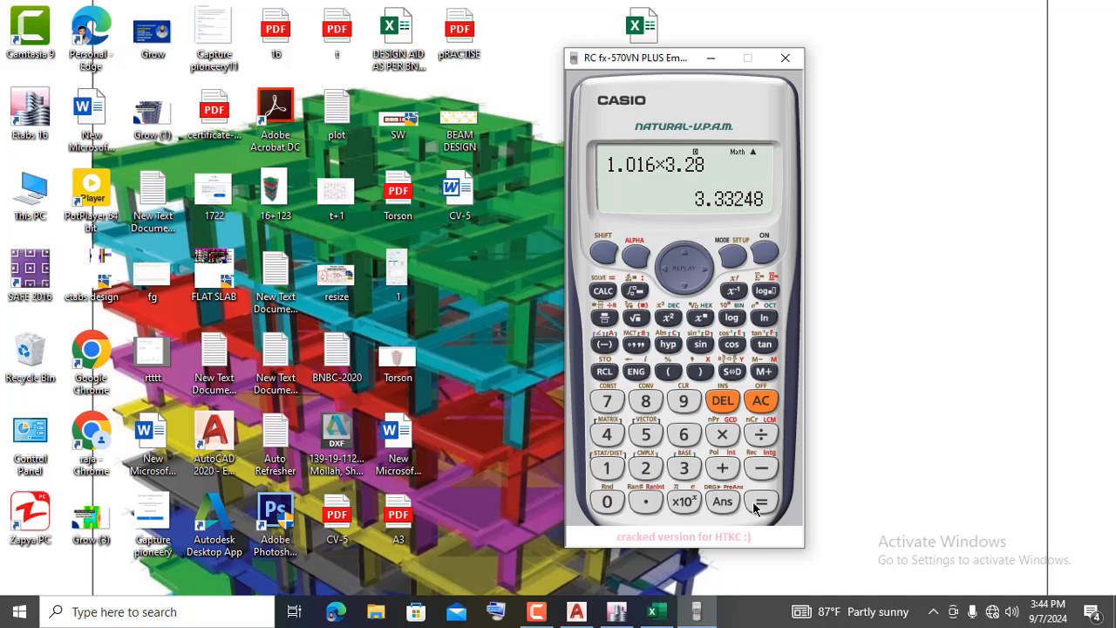
- Multiply the calculated answer by 12 to convert it to inches, and minimize the calculator
{"action": "left_click", "coordinate": [723, 439]}
{"action": "left_click", "coordinate": [606, 471]}
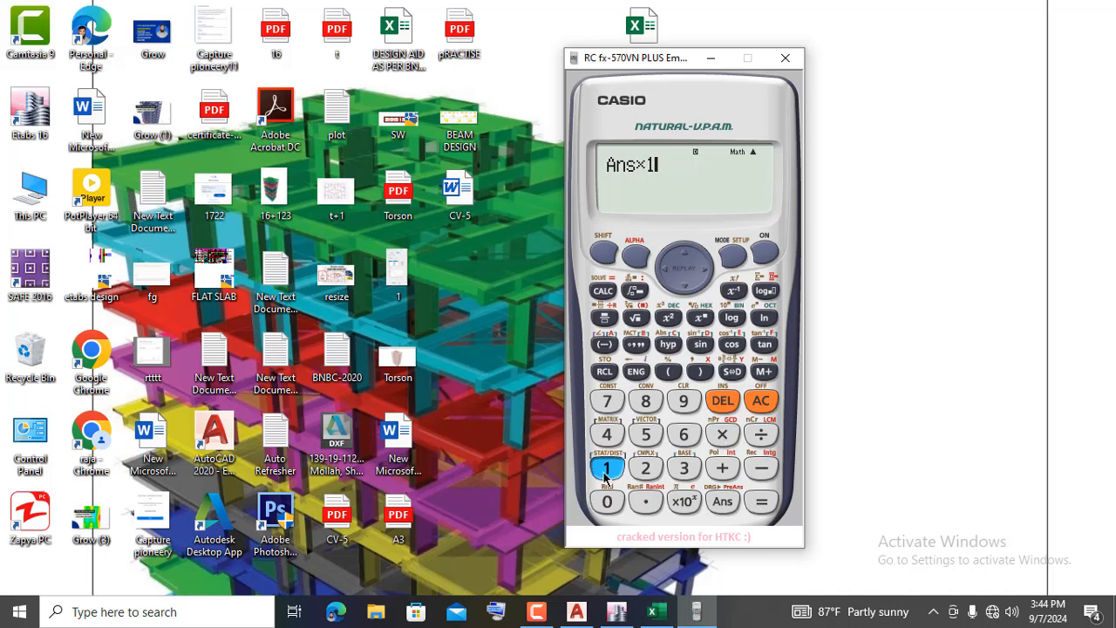
{"action": "left_click", "coordinate": [645, 469]}
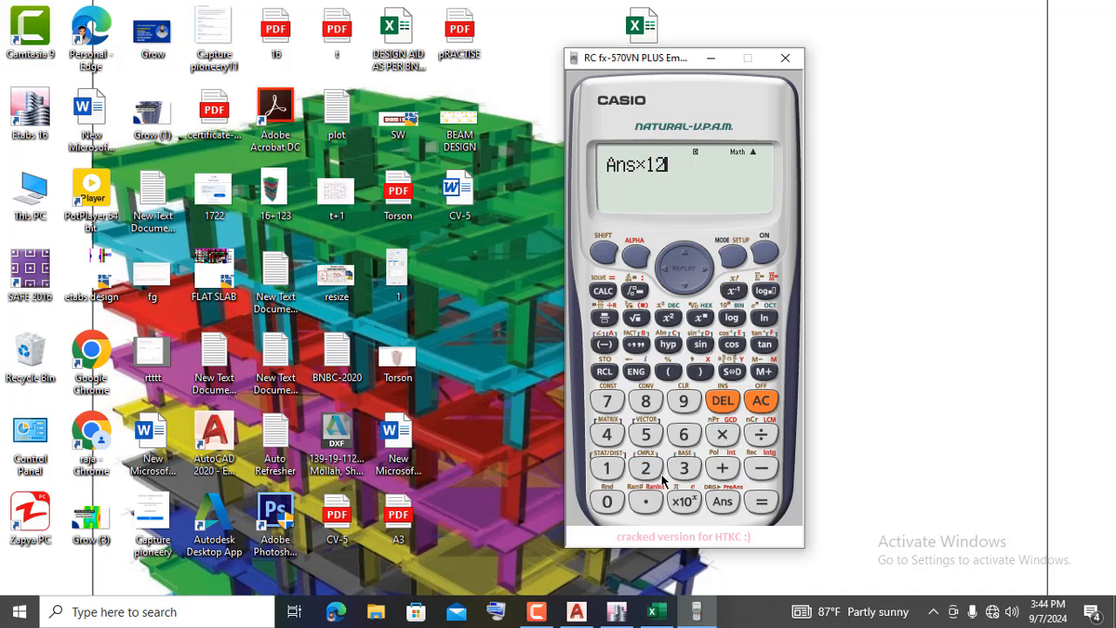
{"action": "left_click", "coordinate": [755, 507]}
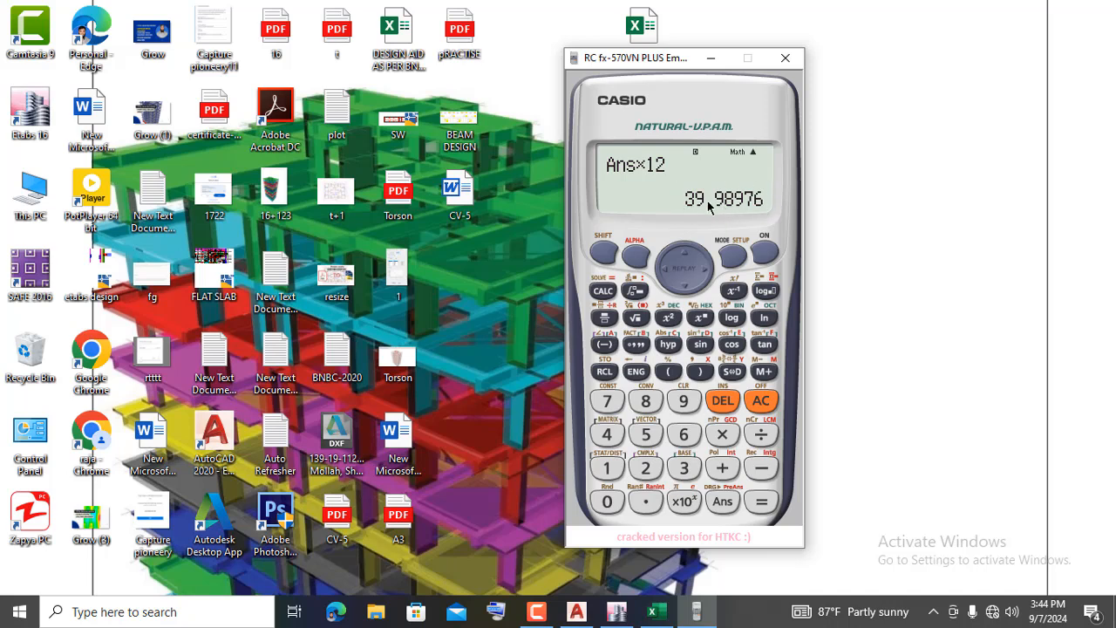
{"action": "left_click", "coordinate": [711, 59]}
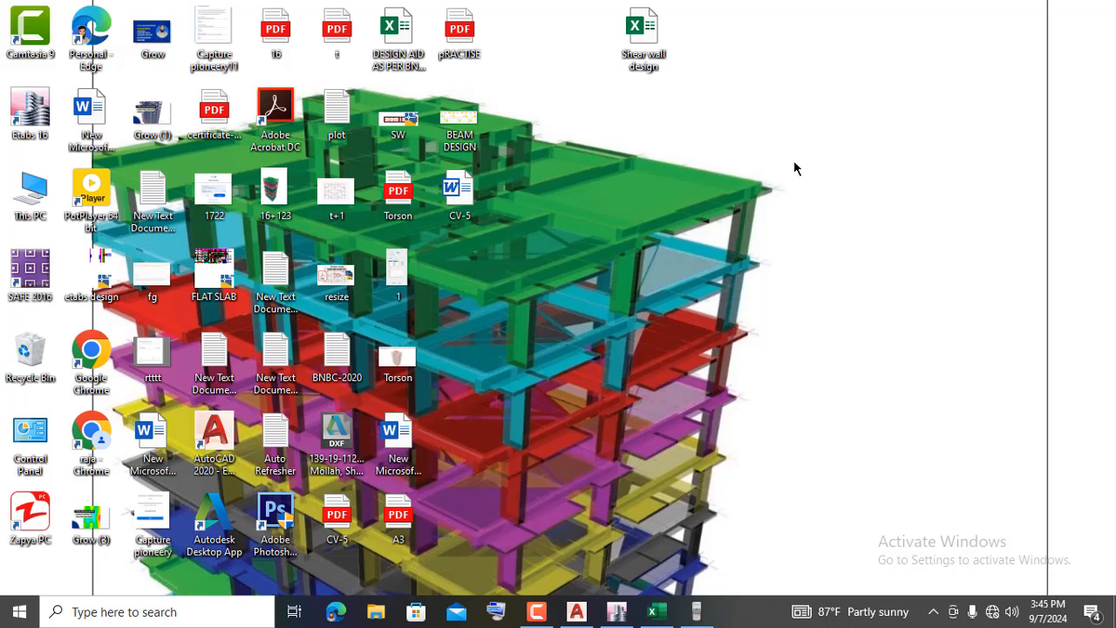
- Switch back to ETABS and change the model units to U.S. Defaults
{"action": "left_click", "coordinate": [626, 615]}
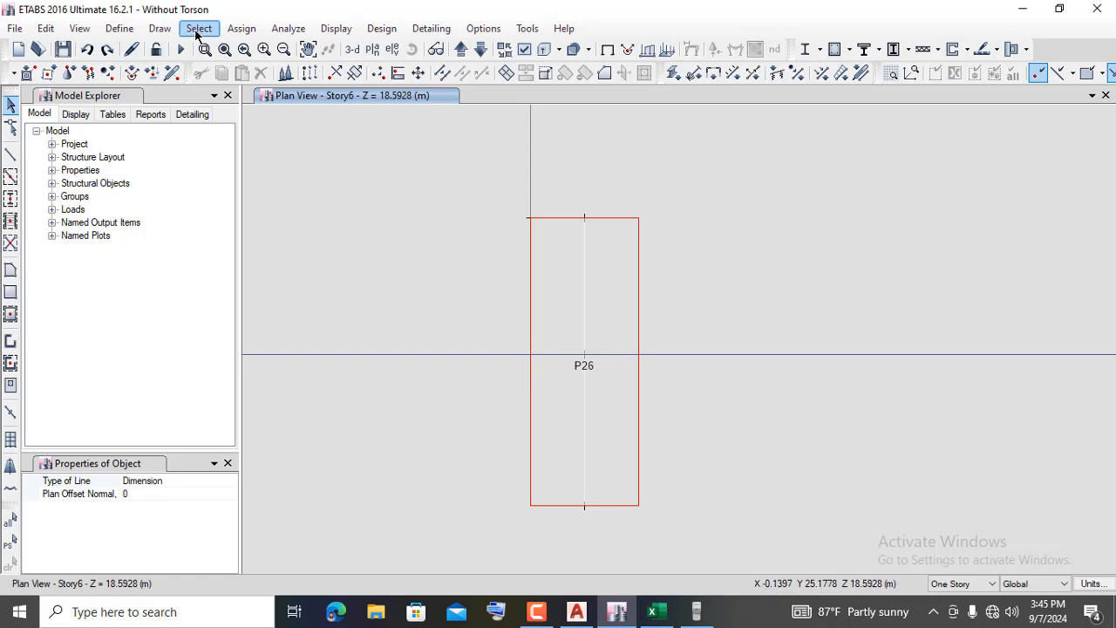
{"action": "left_click", "coordinate": [164, 32]}
{"action": "left_click", "coordinate": [130, 33]}
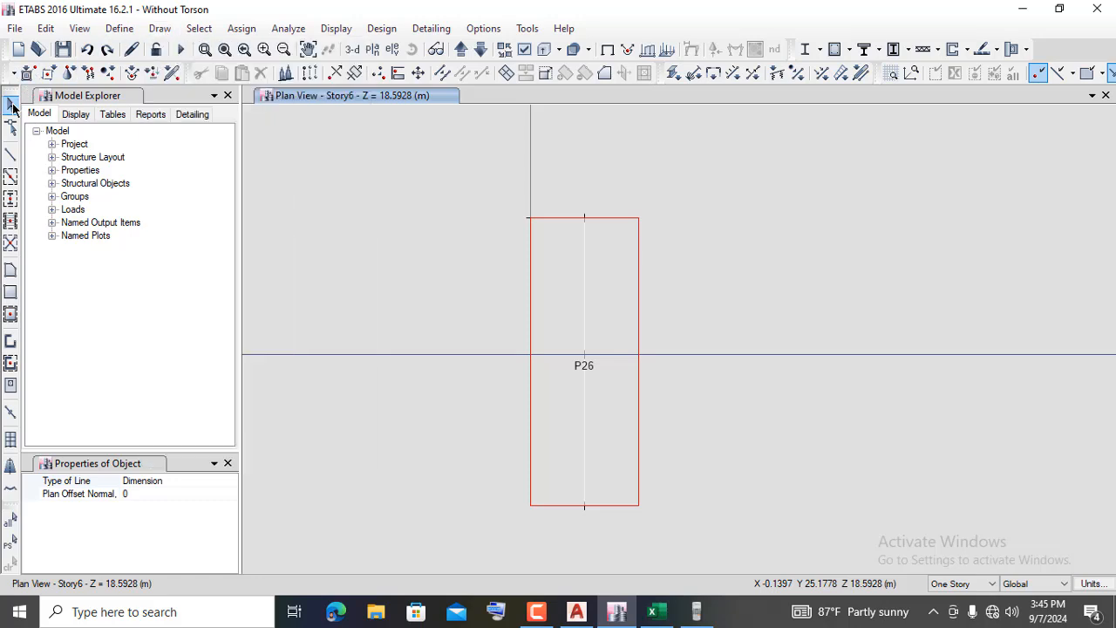
{"action": "left_click", "coordinate": [13, 105]}
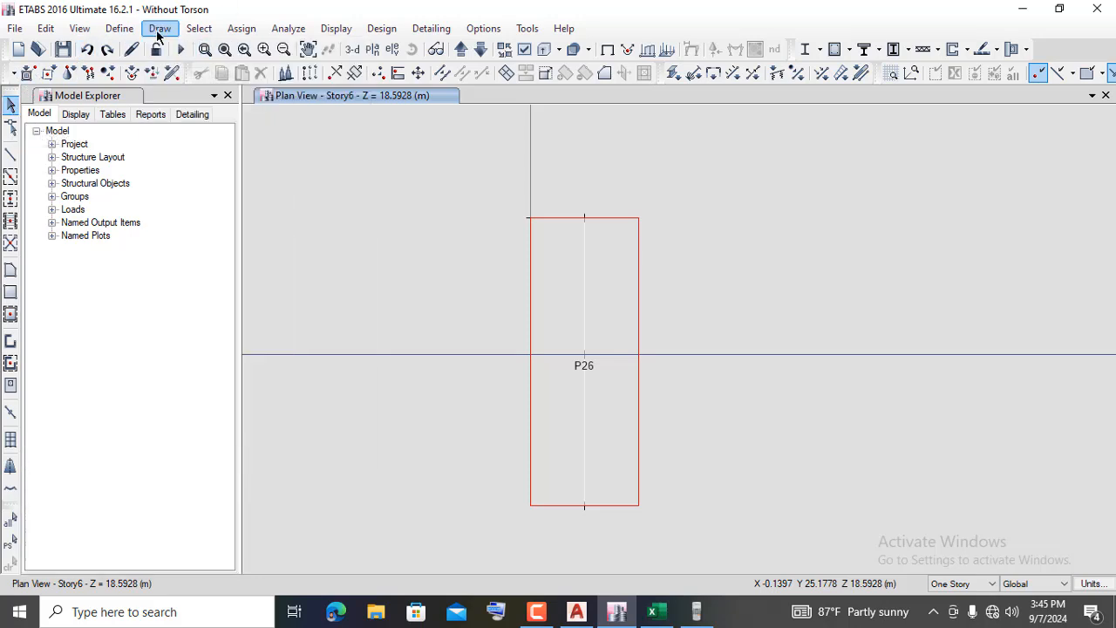
{"action": "left_click", "coordinate": [159, 31]}
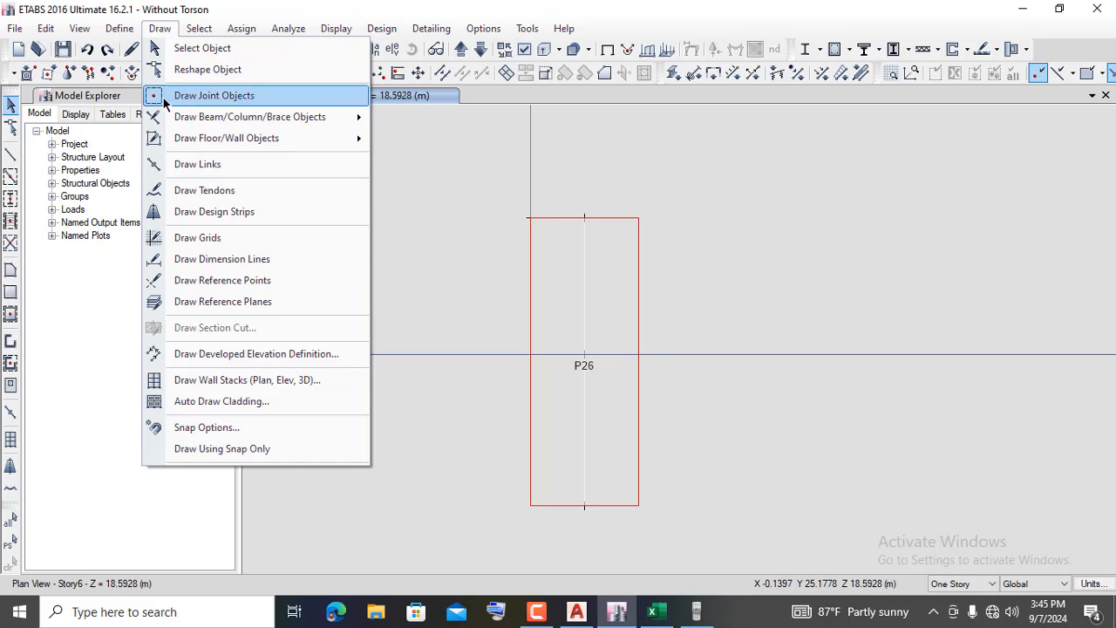
{"action": "left_click", "coordinate": [247, 105]}
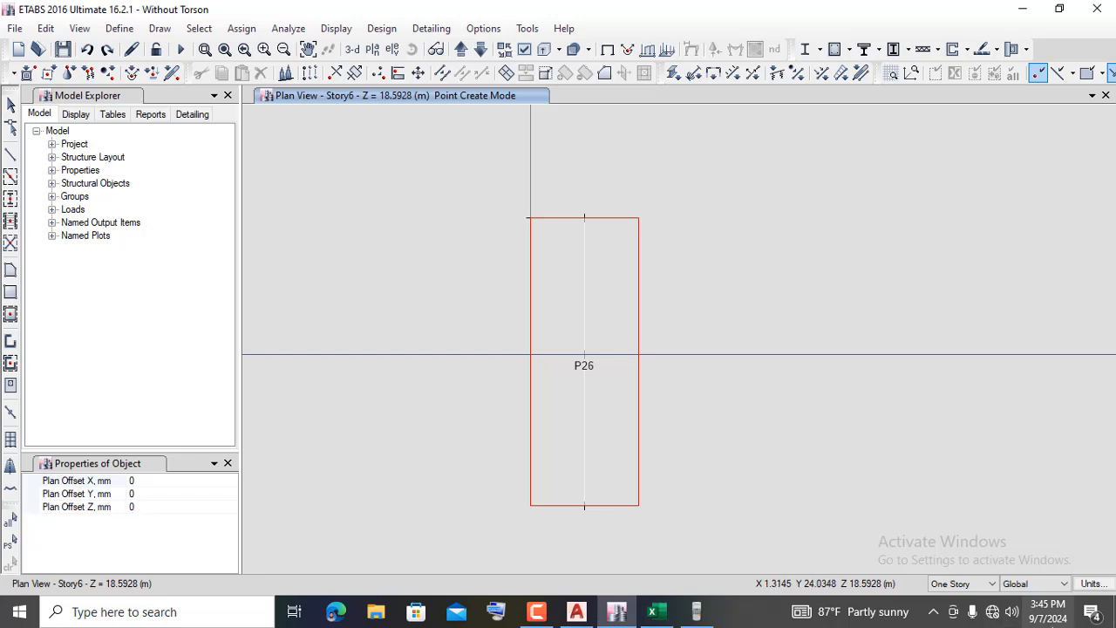
{"action": "left_click", "coordinate": [1091, 583]}
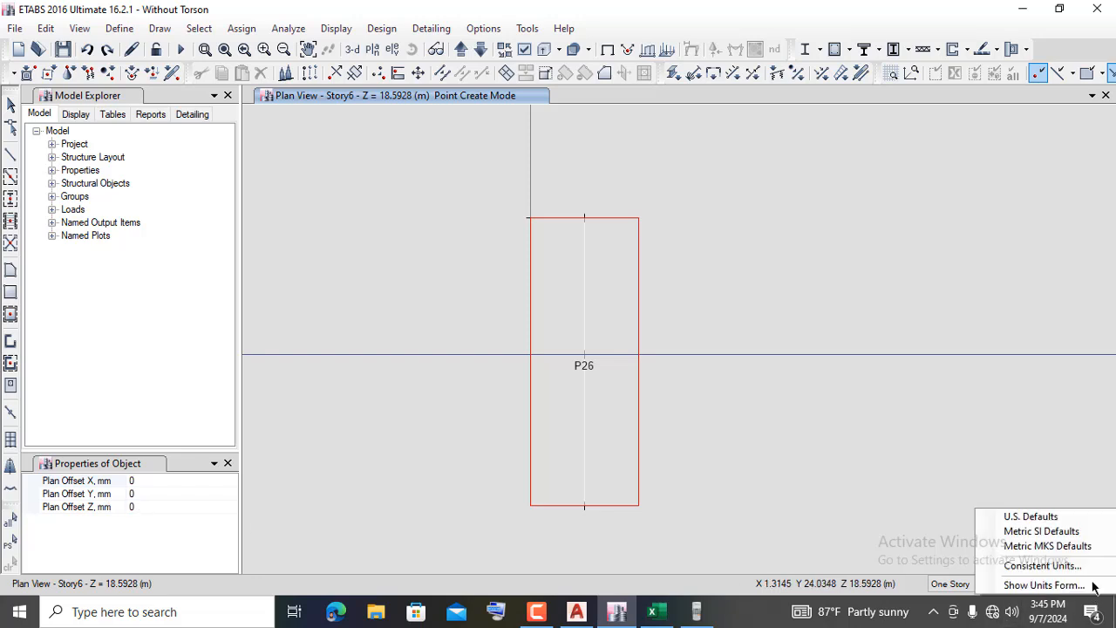
{"action": "left_click", "coordinate": [1035, 531]}
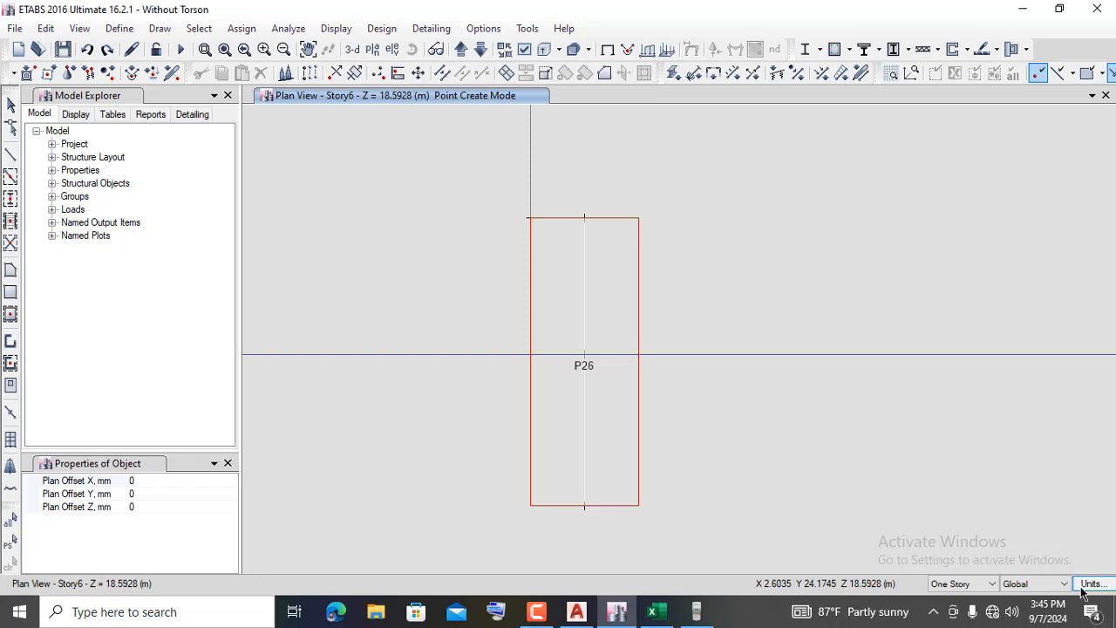
{"action": "left_click", "coordinate": [1091, 583]}
{"action": "left_click", "coordinate": [1035, 518]}
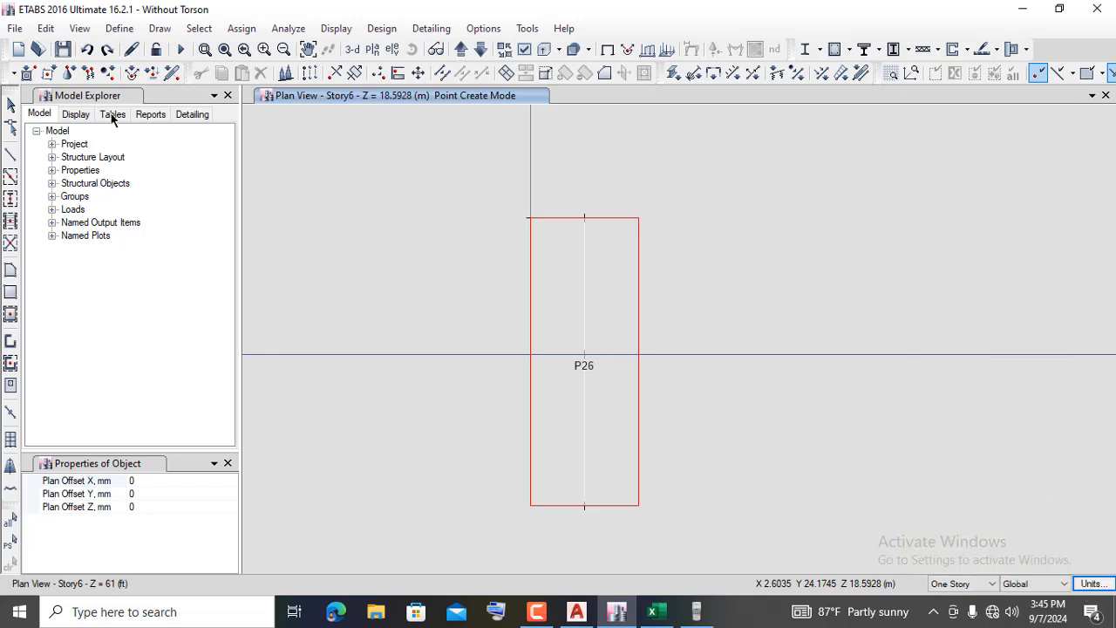
- Draw joint objects beyond both ends of P26, with Plan Offset Y of 10 in from the upper end joint and -10 in from the lower
{"action": "left_click", "coordinate": [159, 28]}
{"action": "left_click", "coordinate": [237, 99]}
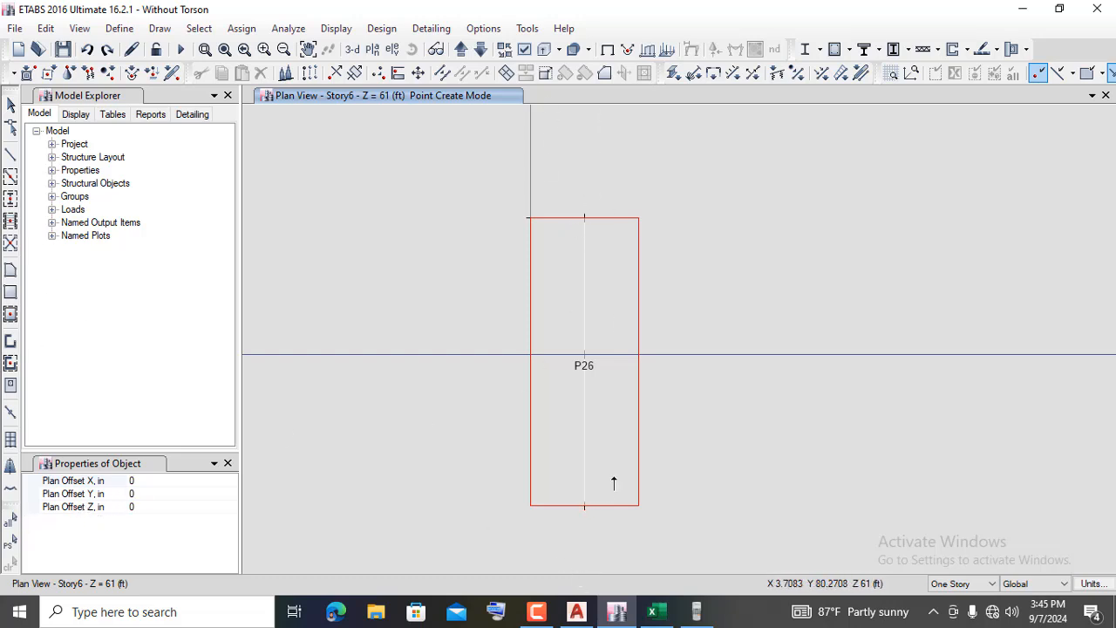
{"action": "left_click", "coordinate": [139, 494]}
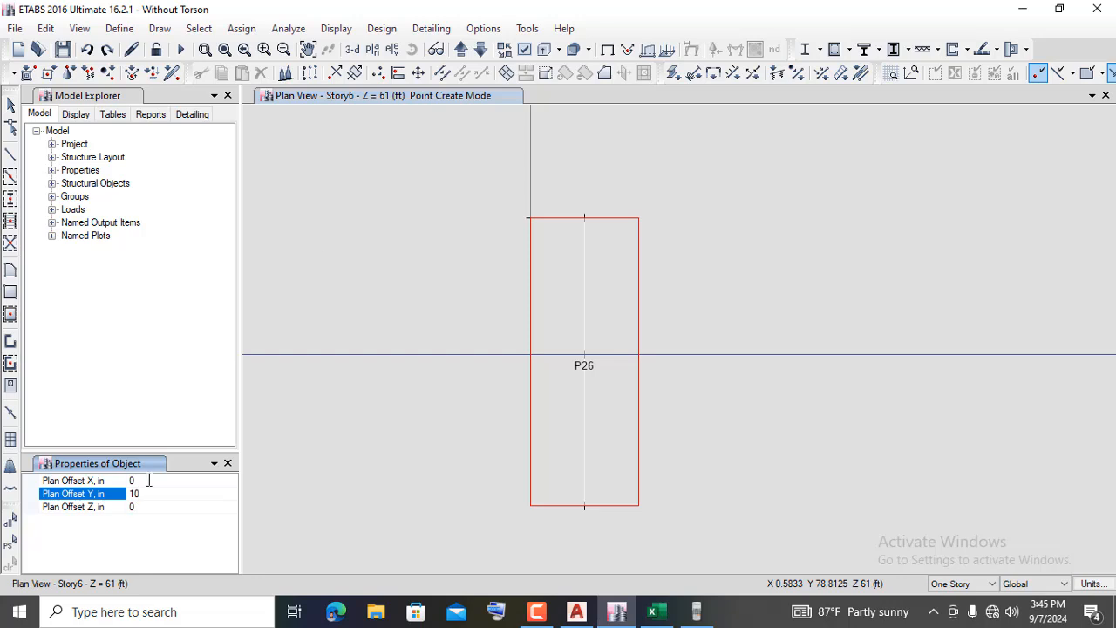
{"action": "left_click", "coordinate": [583, 219]}
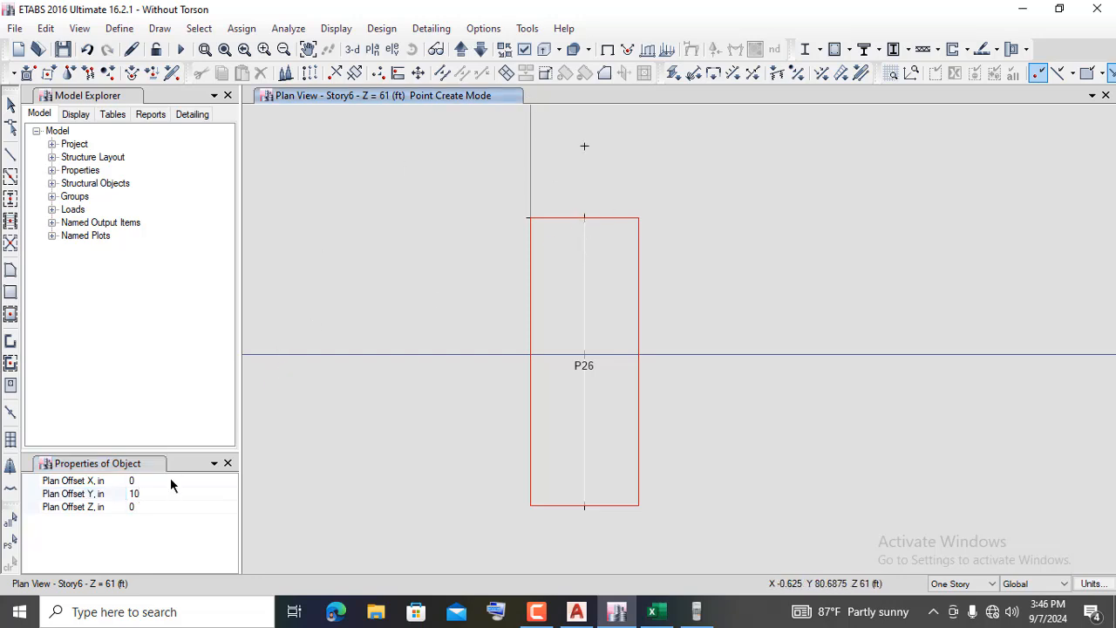
{"action": "left_click", "coordinate": [133, 495]}
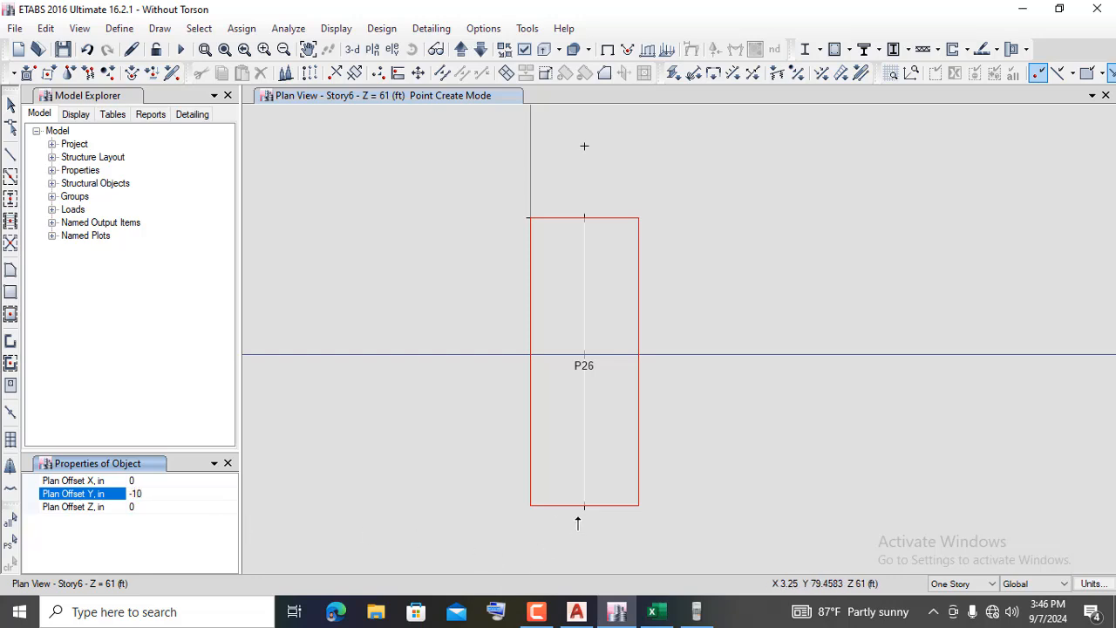
{"action": "left_click", "coordinate": [583, 506]}
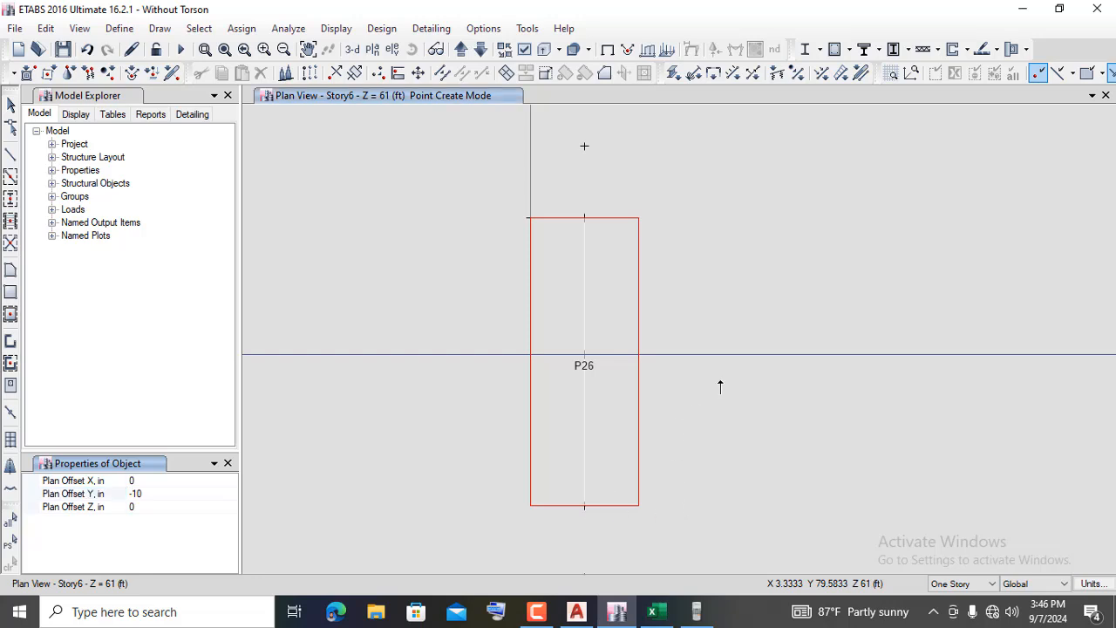
{"action": "scroll", "coordinate": [721, 386], "scroll_direction": "down", "scroll_amount": 2}
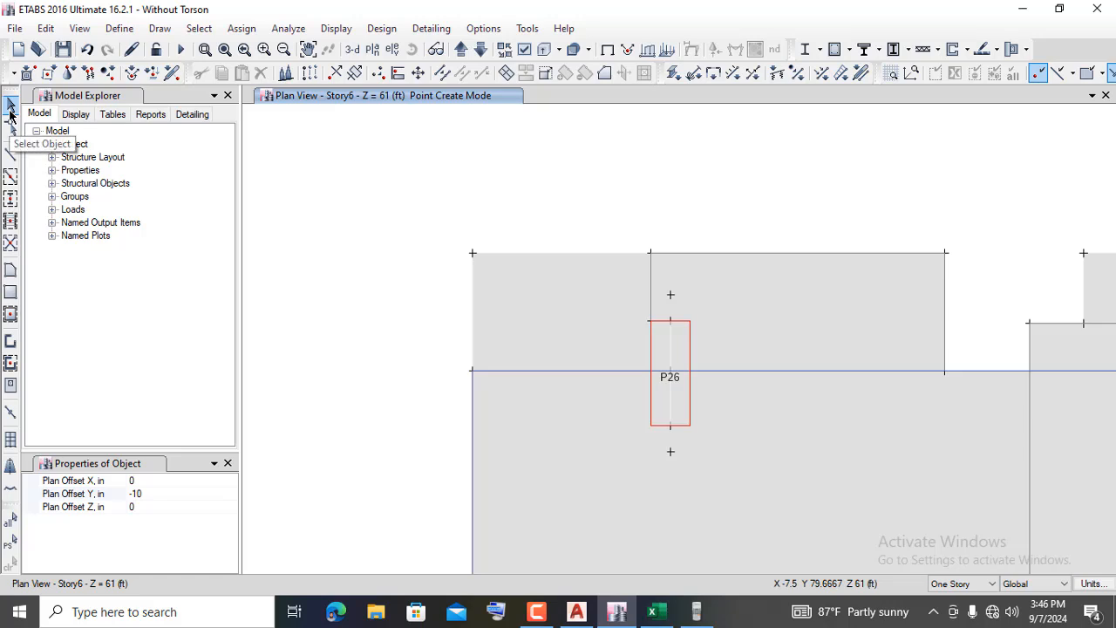
{"action": "left_click", "coordinate": [10, 104]}
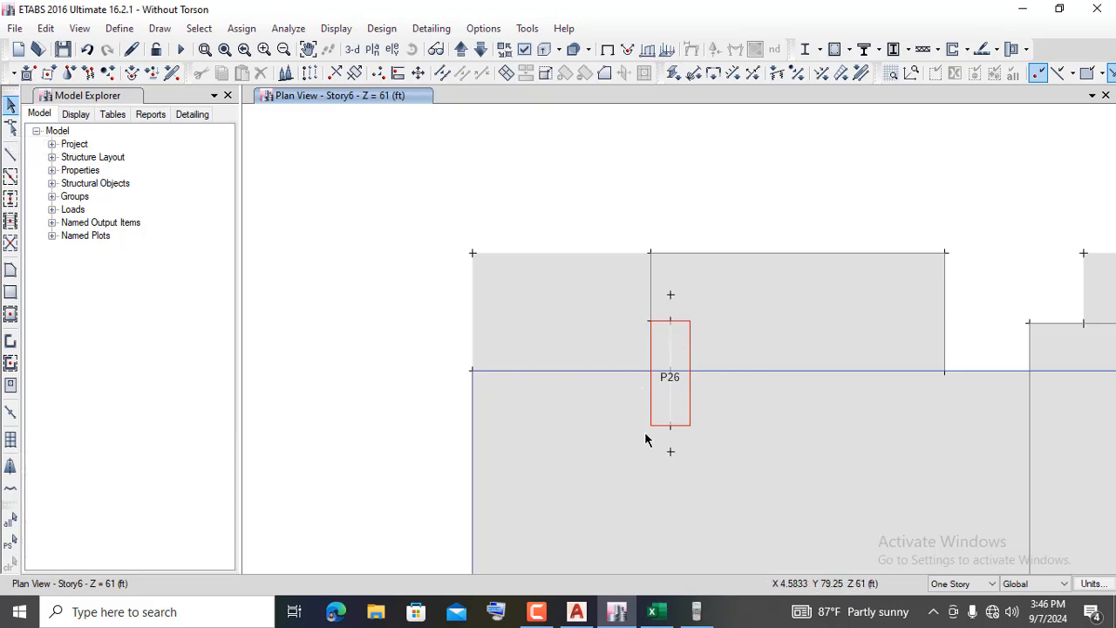
- Set the story scope to All Stories and select the P26 wall with its joints, excluding the two offset joints
{"action": "left_click", "coordinate": [963, 586]}
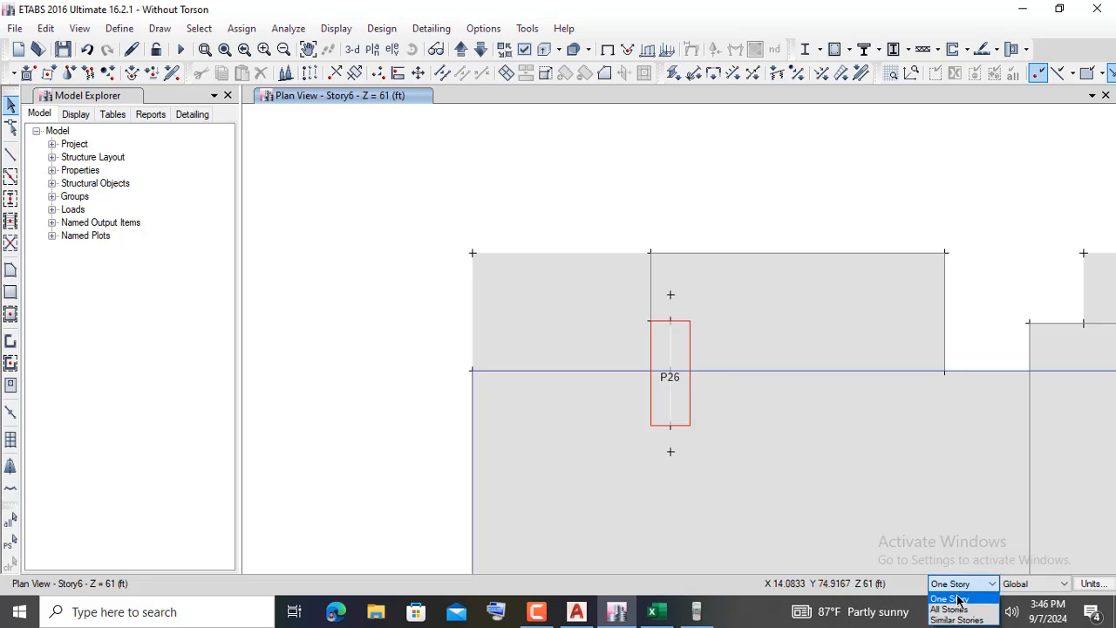
{"action": "left_click", "coordinate": [950, 609]}
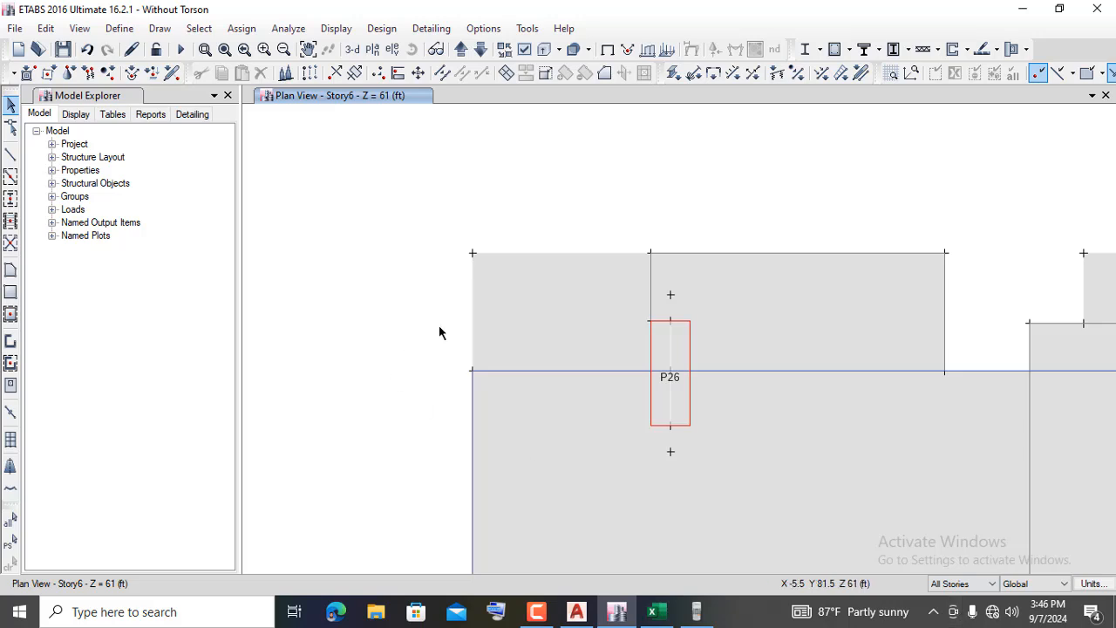
{"action": "left_click_drag", "start_coordinate": [628, 316], "coordinate": [713, 440]}
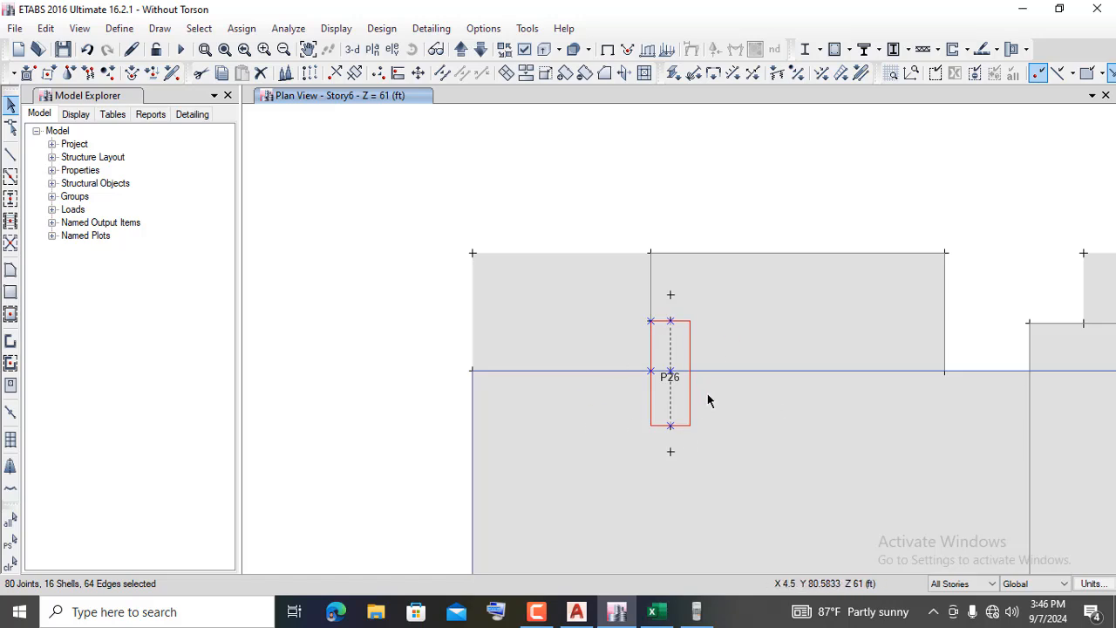
- Delete the selected P26 wall and its joints on all stories
{"action": "scroll", "coordinate": [672, 397], "scroll_direction": "up", "scroll_amount": 3}
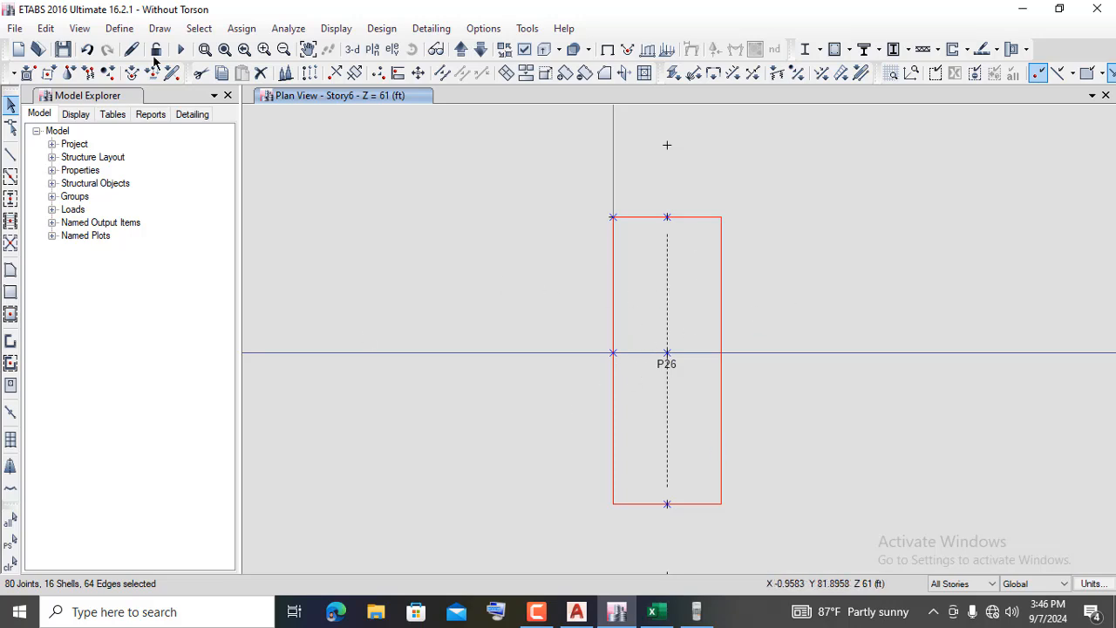
{"action": "left_click", "coordinate": [46, 29]}
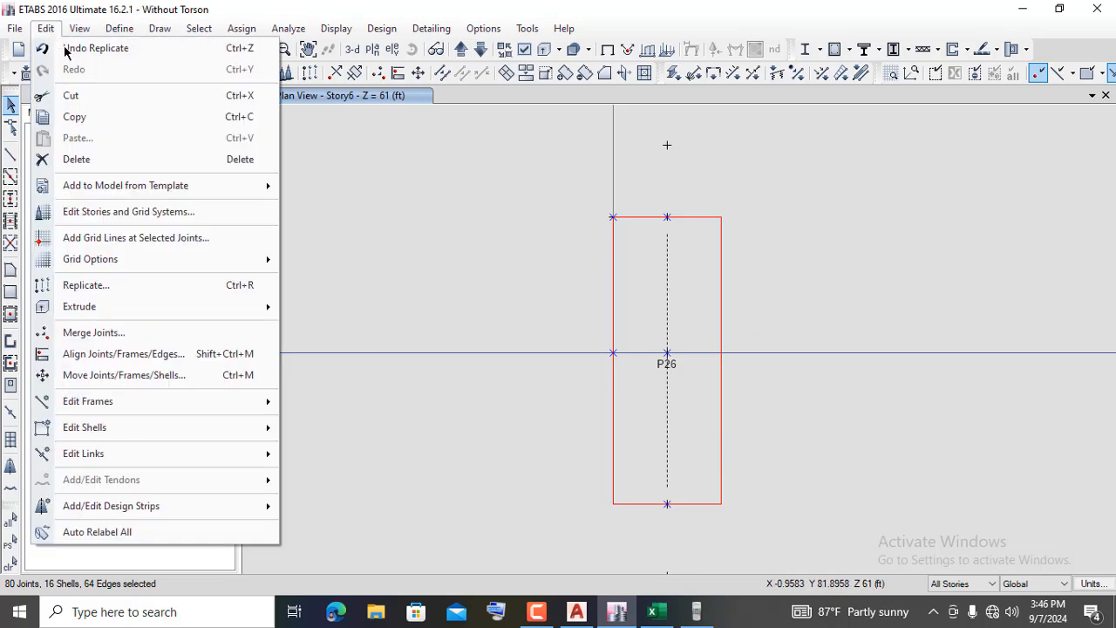
{"action": "left_click", "coordinate": [85, 164]}
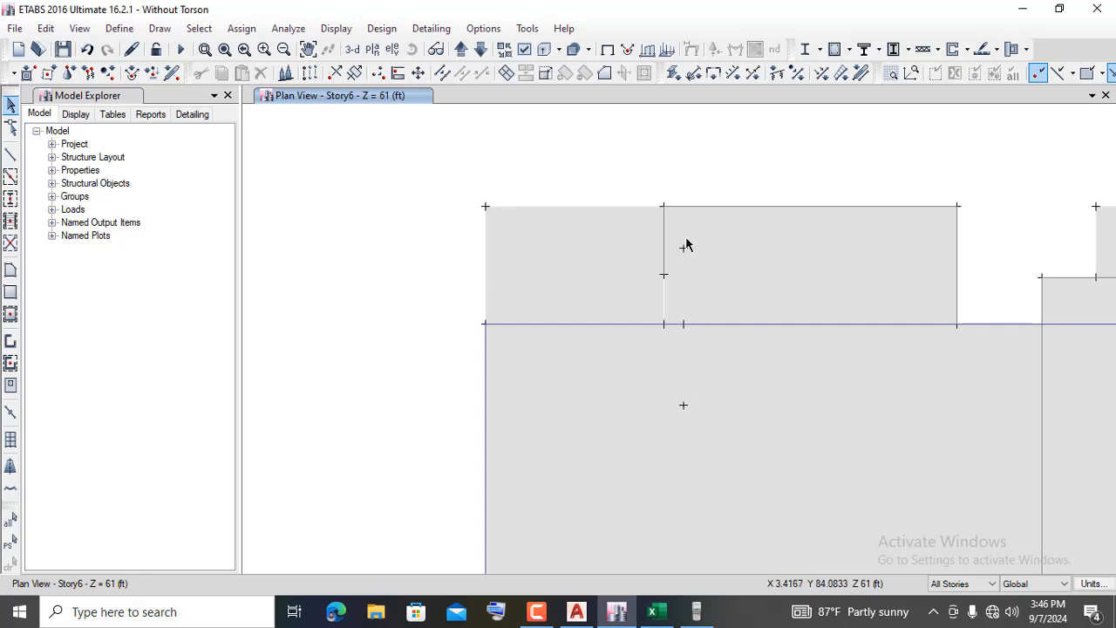
- Try to delete the leftover joint on the horizontal beam line between the two offset joints
{"action": "scroll", "coordinate": [691, 340], "scroll_direction": "up", "scroll_amount": 2}
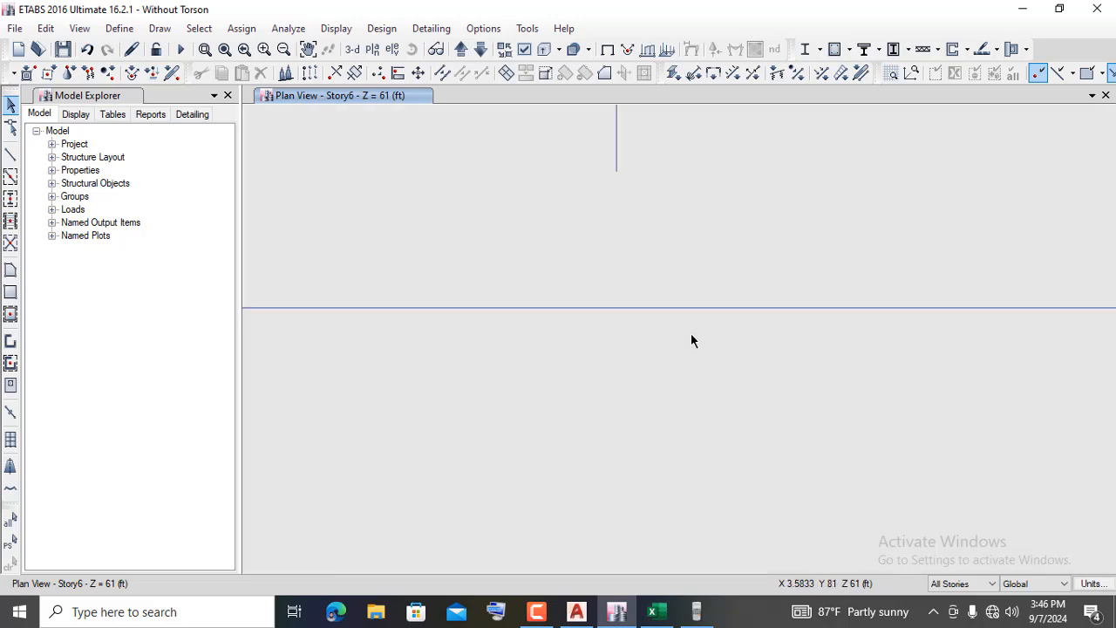
{"action": "left_click", "coordinate": [669, 307]}
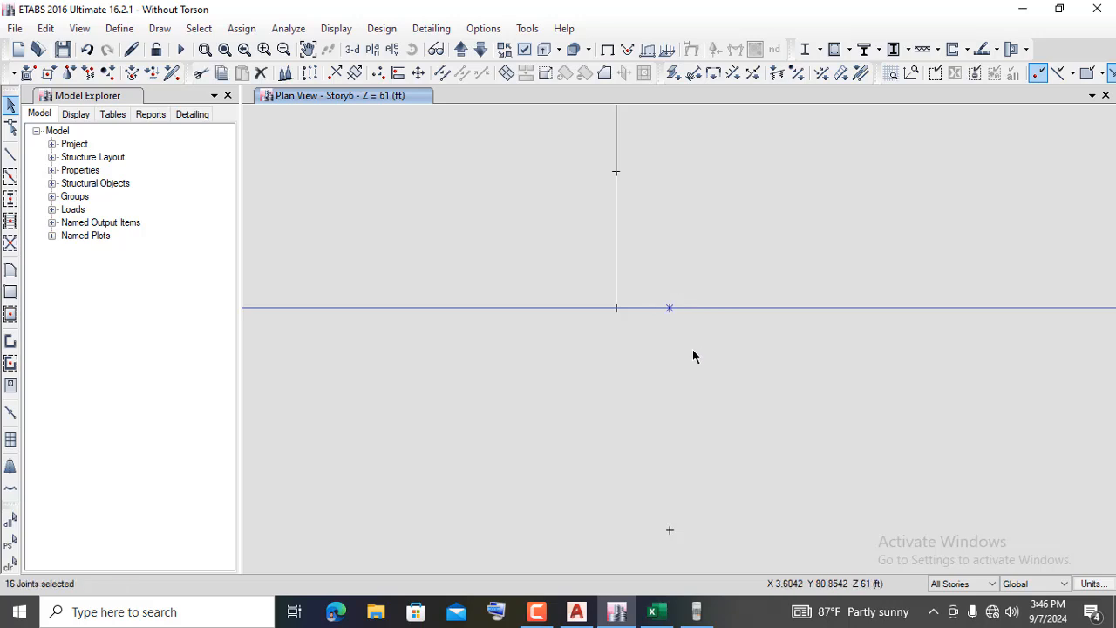
{"action": "key", "text": "Delete"}
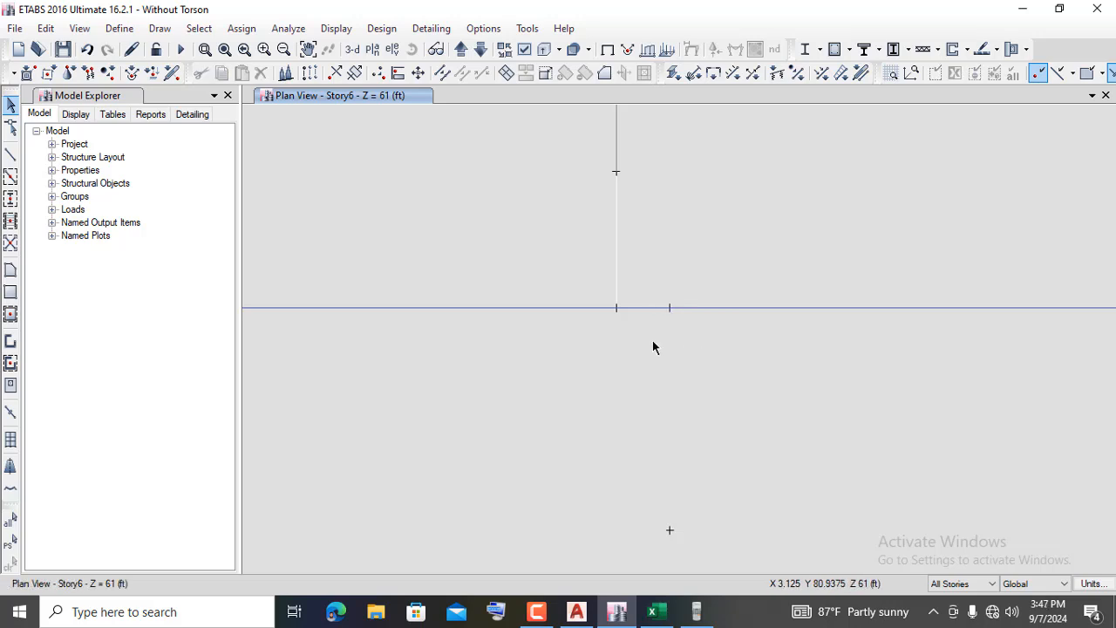
{"action": "scroll", "coordinate": [653, 341], "scroll_direction": "down", "scroll_amount": 2}
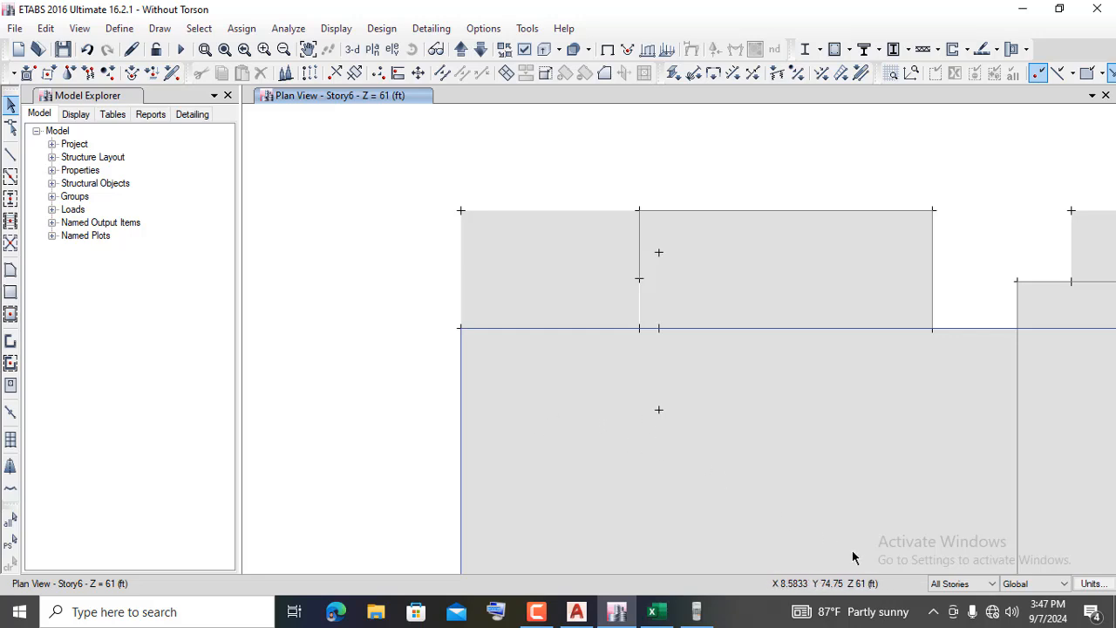
- Draw a straight pier wall with property Wall18 from the upper offset joint to the lower one on all stories
{"action": "left_click", "coordinate": [10, 343]}
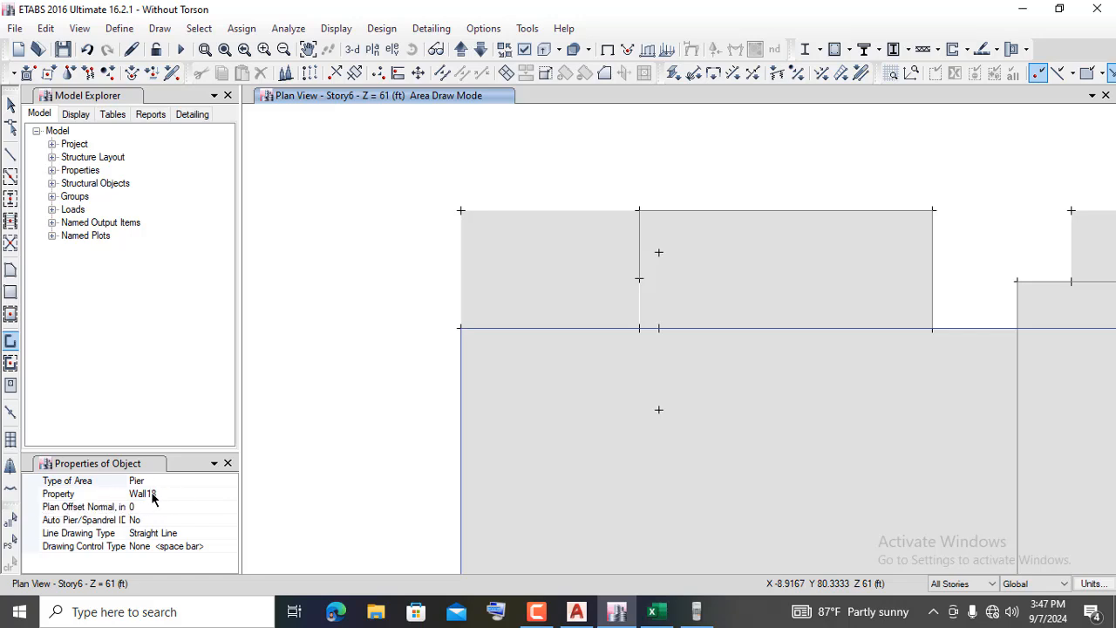
{"action": "left_click", "coordinate": [658, 254]}
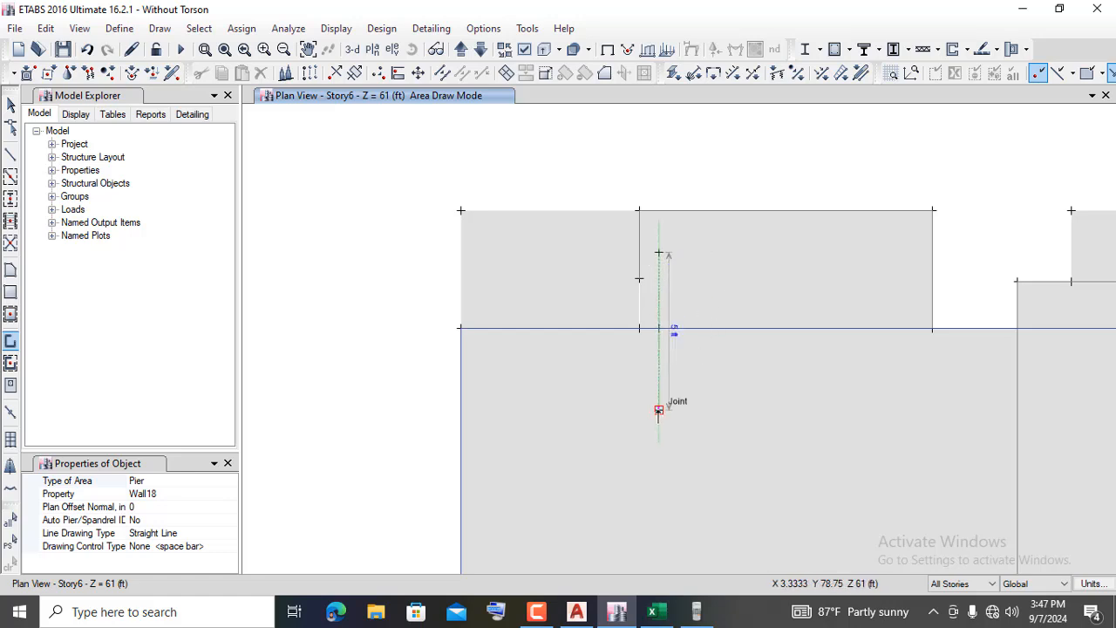
{"action": "left_click", "coordinate": [732, 404]}
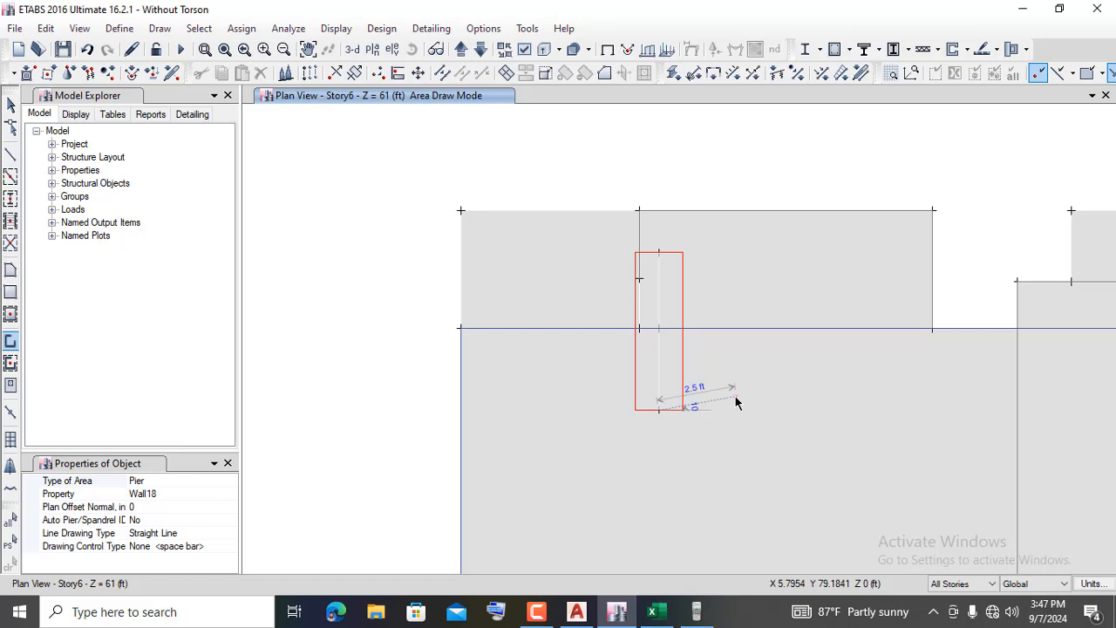
{"action": "key", "text": "Escape"}
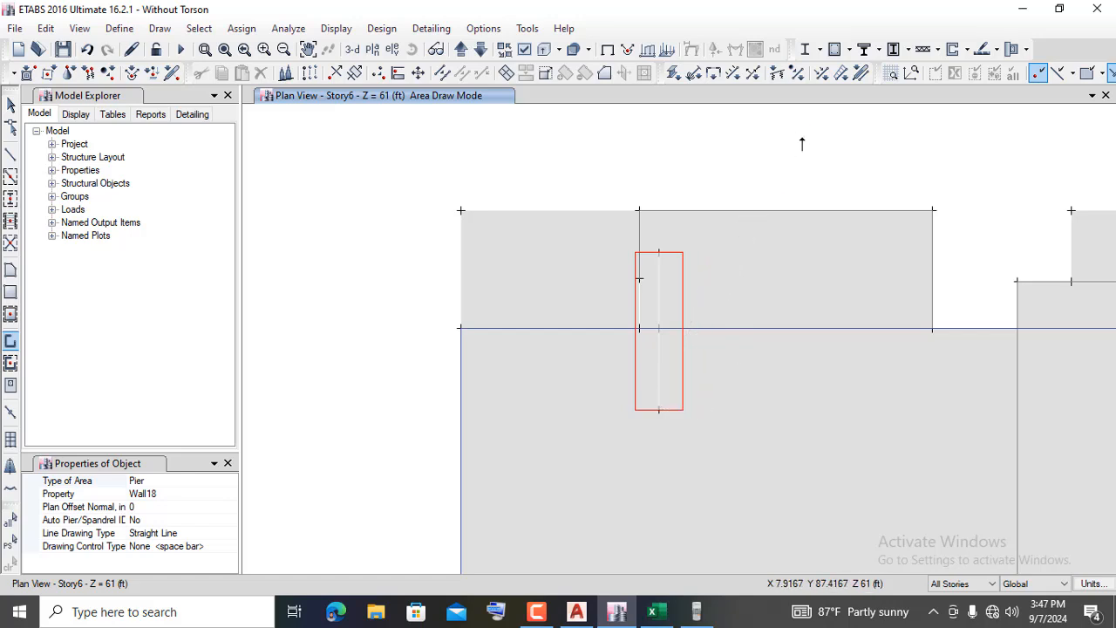
{"action": "key", "text": "Escape"}
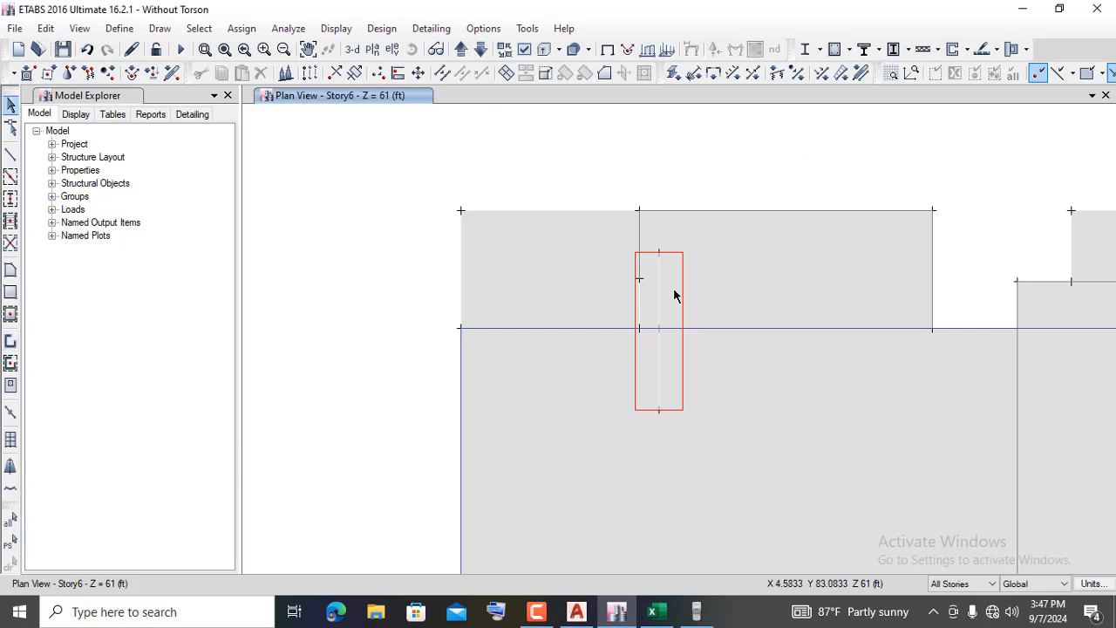
- Assign pier label P26 to the newly drawn wall on all stories
{"action": "mouse_move", "coordinate": [621, 252]}
{"action": "left_mouse_down"}
{"action": "mouse_move", "coordinate": [657, 262]}
{"action": "mouse_move", "coordinate": [698, 363]}
{"action": "mouse_move", "coordinate": [712, 424]}
{"action": "mouse_move", "coordinate": [696, 427]}
{"action": "left_mouse_up"}
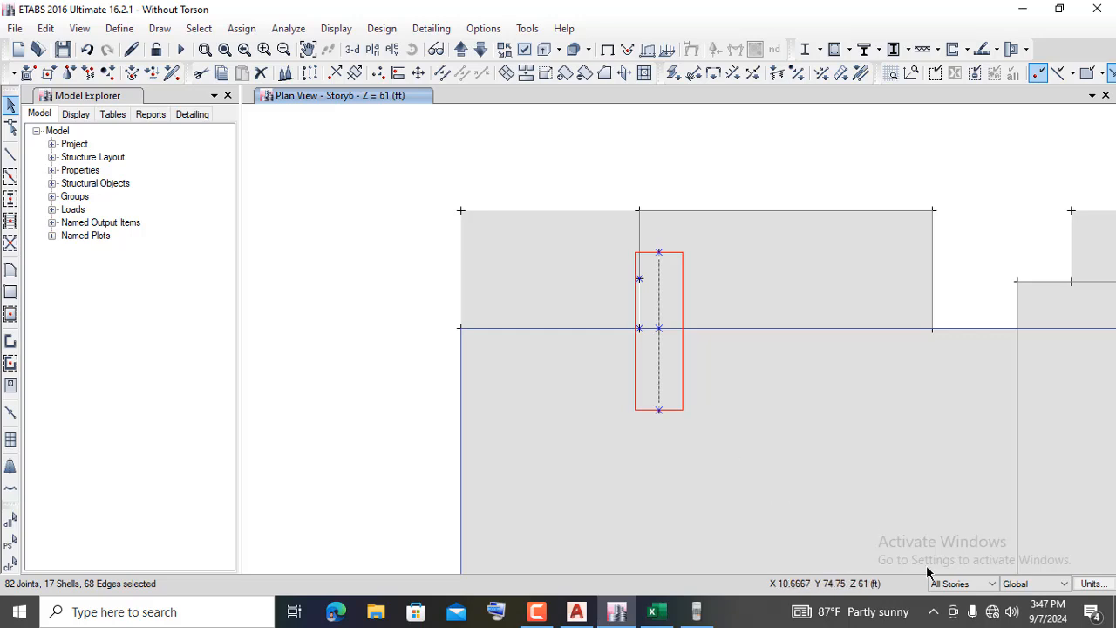
{"action": "left_click", "coordinate": [232, 29]}
{"action": "mouse_move", "coordinate": [268, 93]}
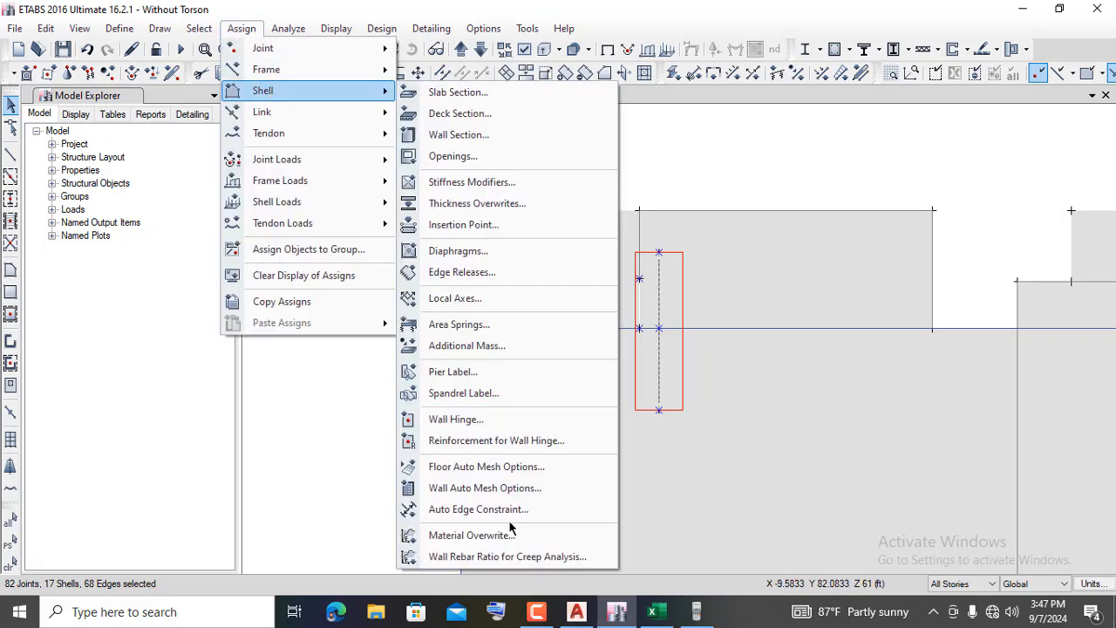
{"action": "left_click", "coordinate": [444, 373]}
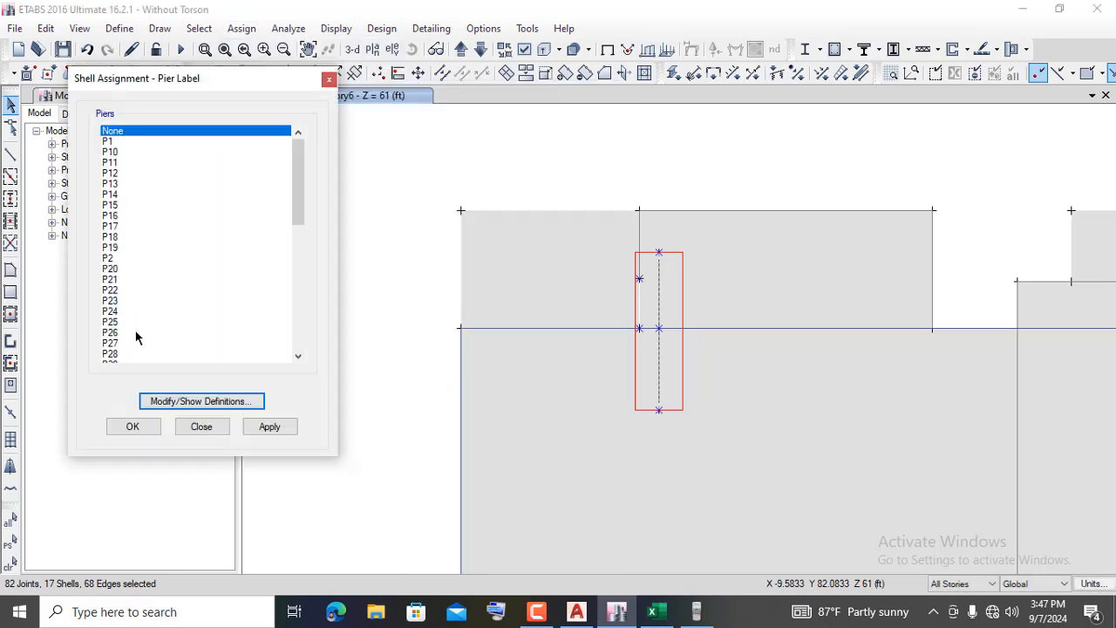
{"action": "scroll", "coordinate": [137, 337], "scroll_direction": "down", "scroll_amount": 1}
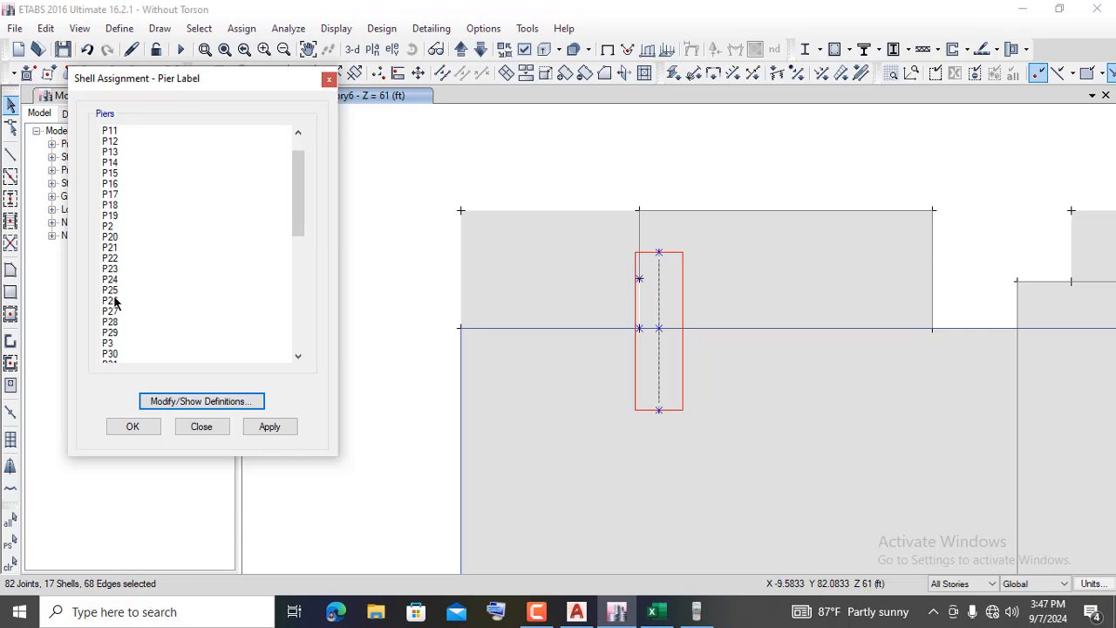
{"action": "left_click", "coordinate": [111, 302]}
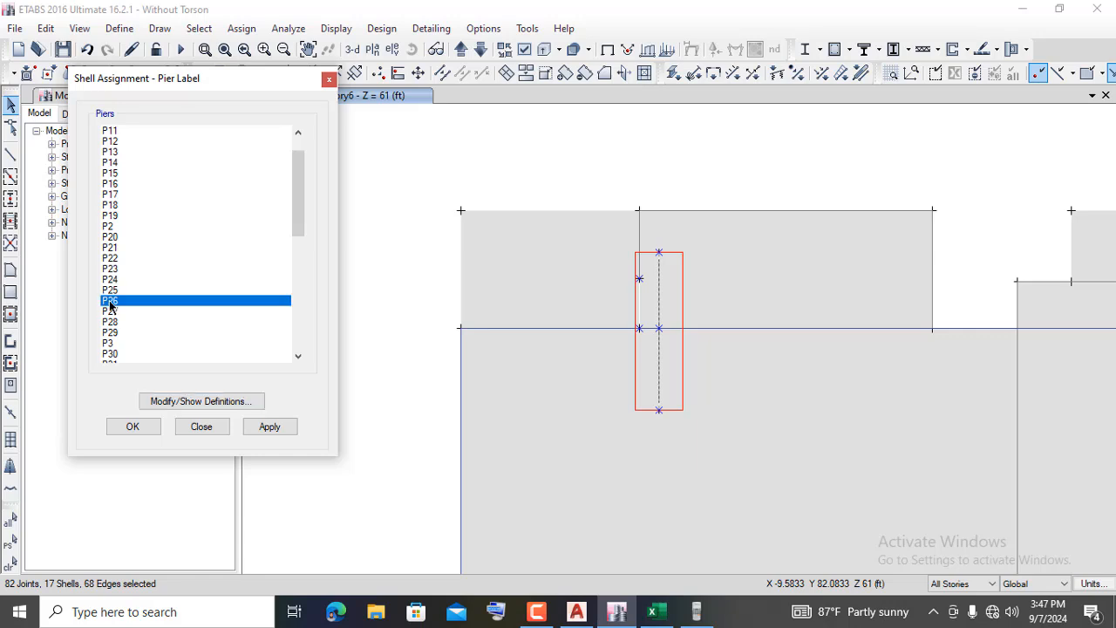
{"action": "left_click", "coordinate": [272, 427]}
{"action": "left_click", "coordinate": [129, 427]}
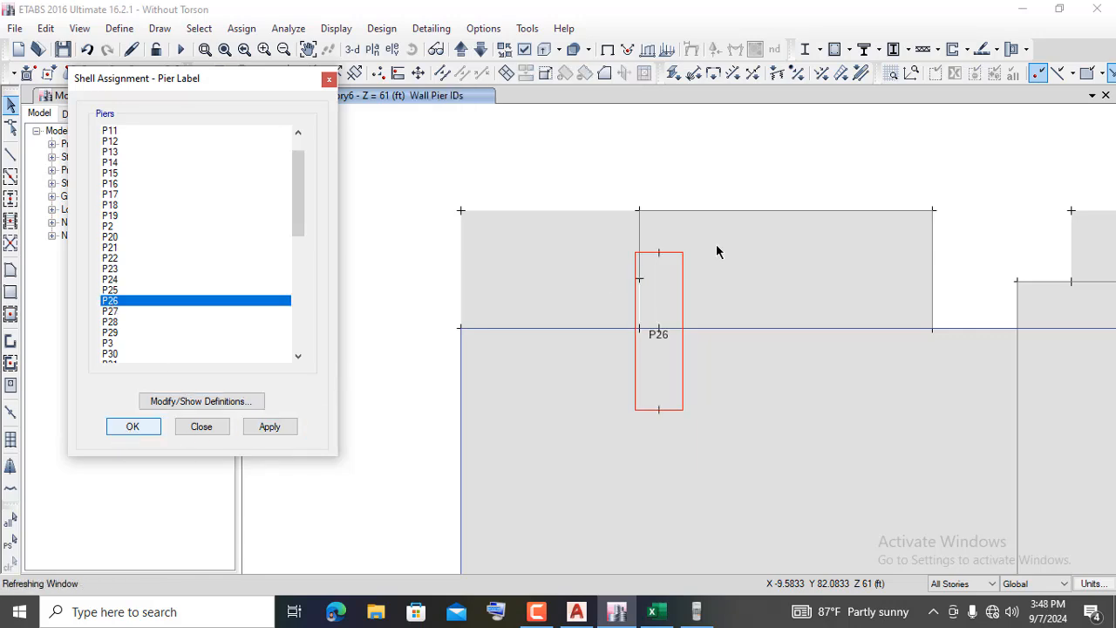
- Assign Auto Rectangular Mesh to the new P26 wall on all stories, with an approximate maximum mesh size of 2 ft
{"action": "left_click", "coordinate": [616, 252]}
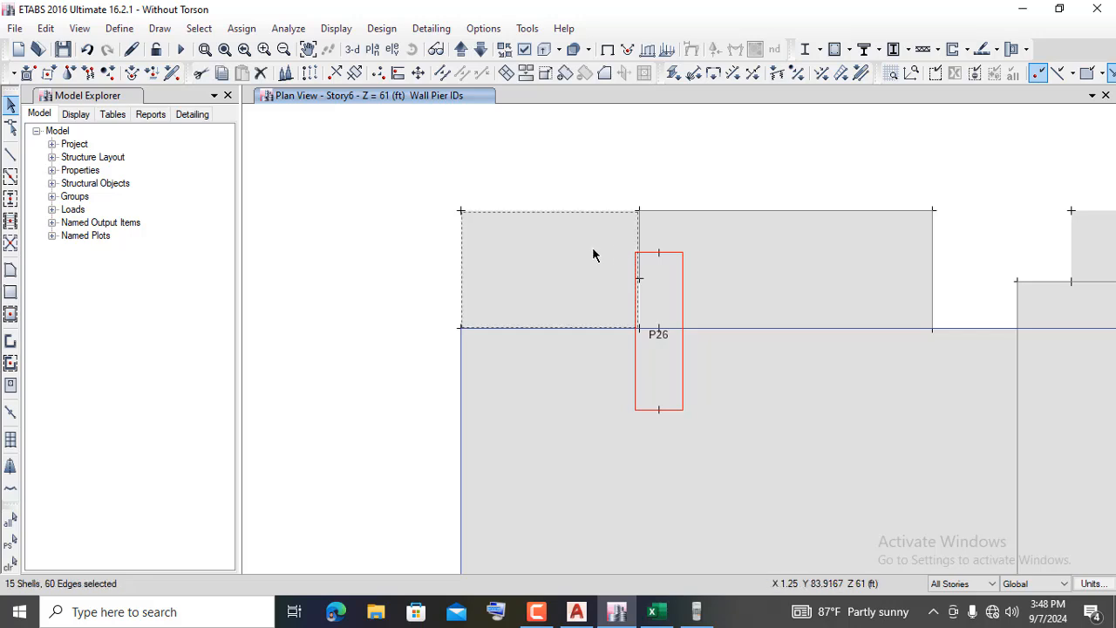
{"action": "left_click", "coordinate": [593, 249]}
{"action": "left_click_drag", "start_coordinate": [616, 241], "coordinate": [713, 443]}
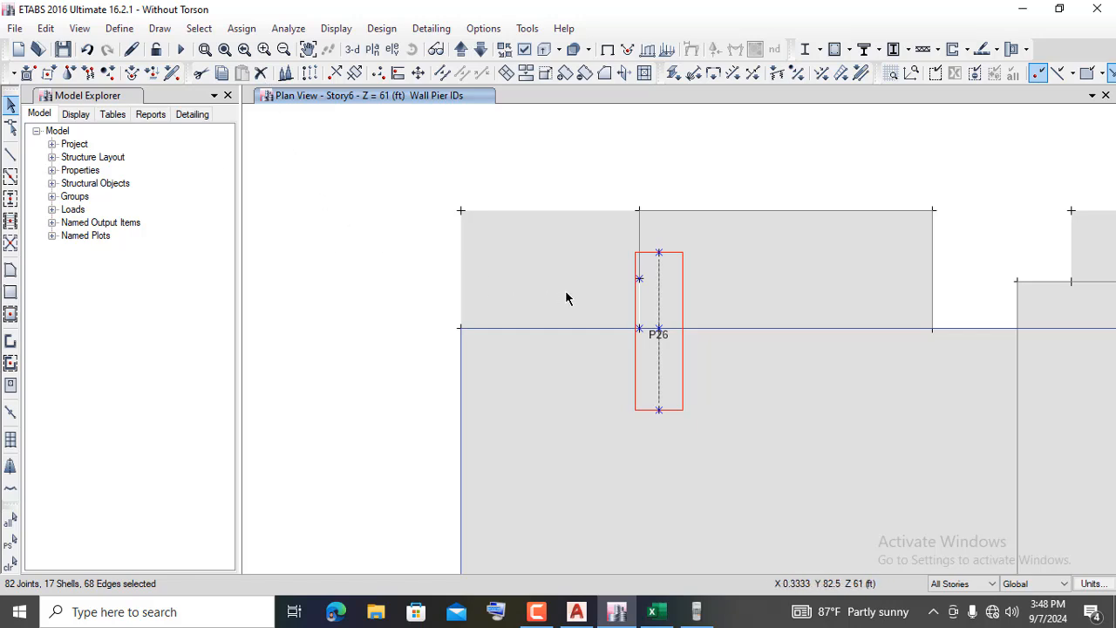
{"action": "left_click", "coordinate": [240, 29]}
{"action": "mouse_move", "coordinate": [270, 94]}
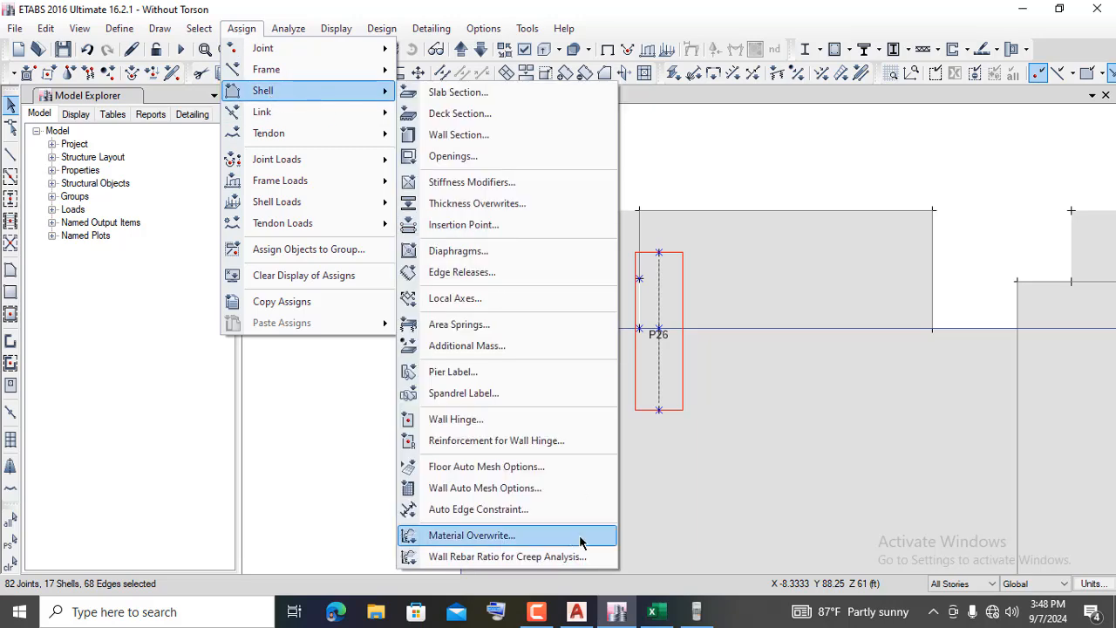
{"action": "left_click", "coordinate": [510, 490]}
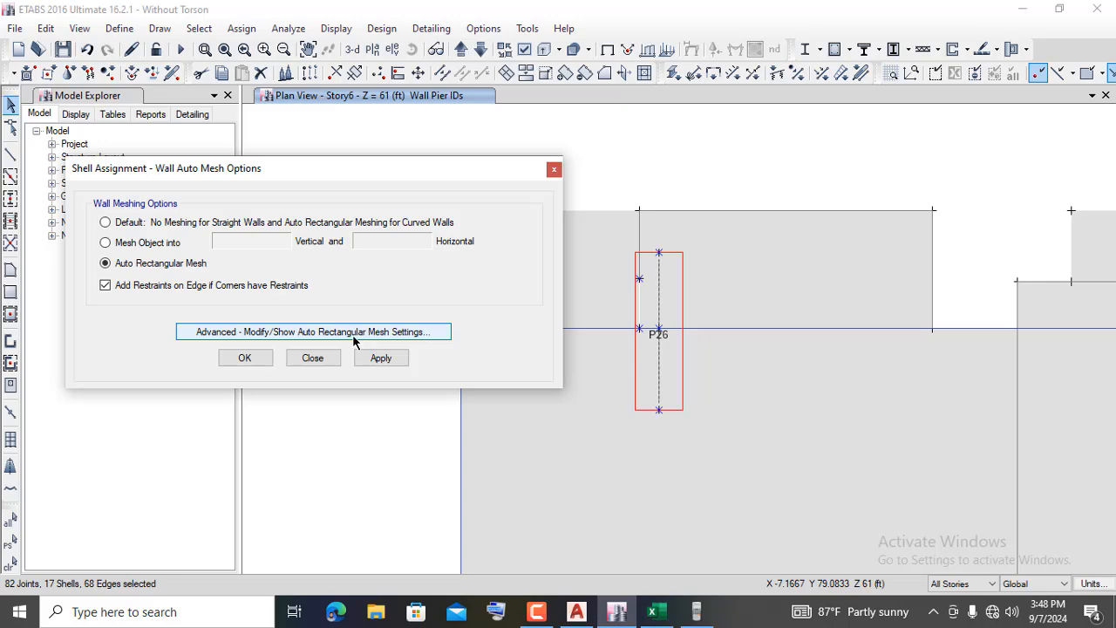
{"action": "left_click", "coordinate": [355, 338]}
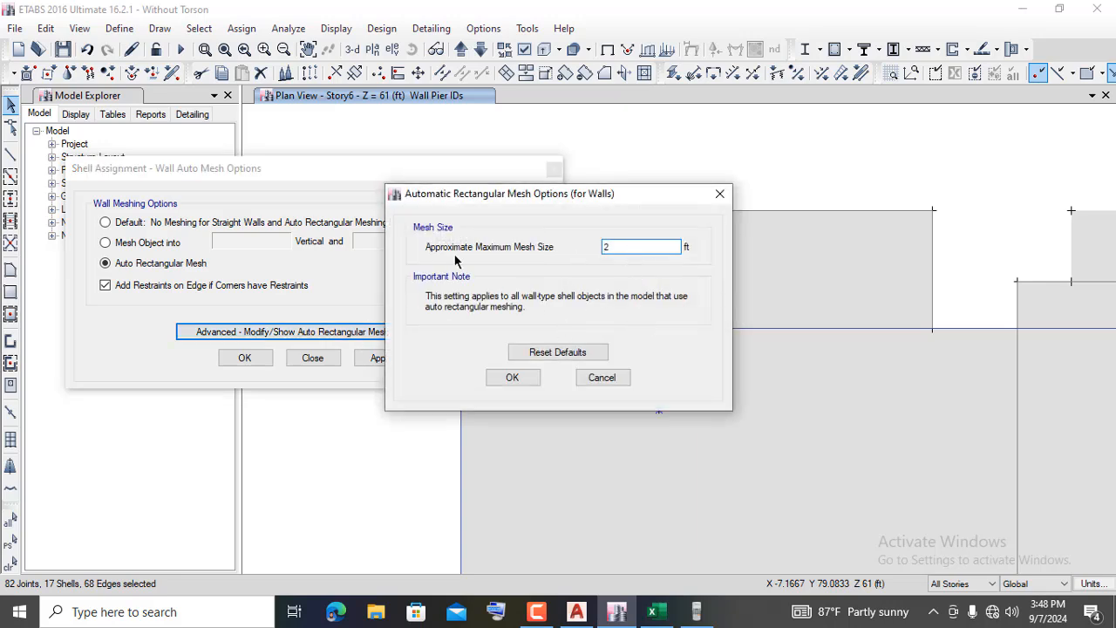
{"action": "left_click_drag", "start_coordinate": [593, 248], "coordinate": [204, 284]}
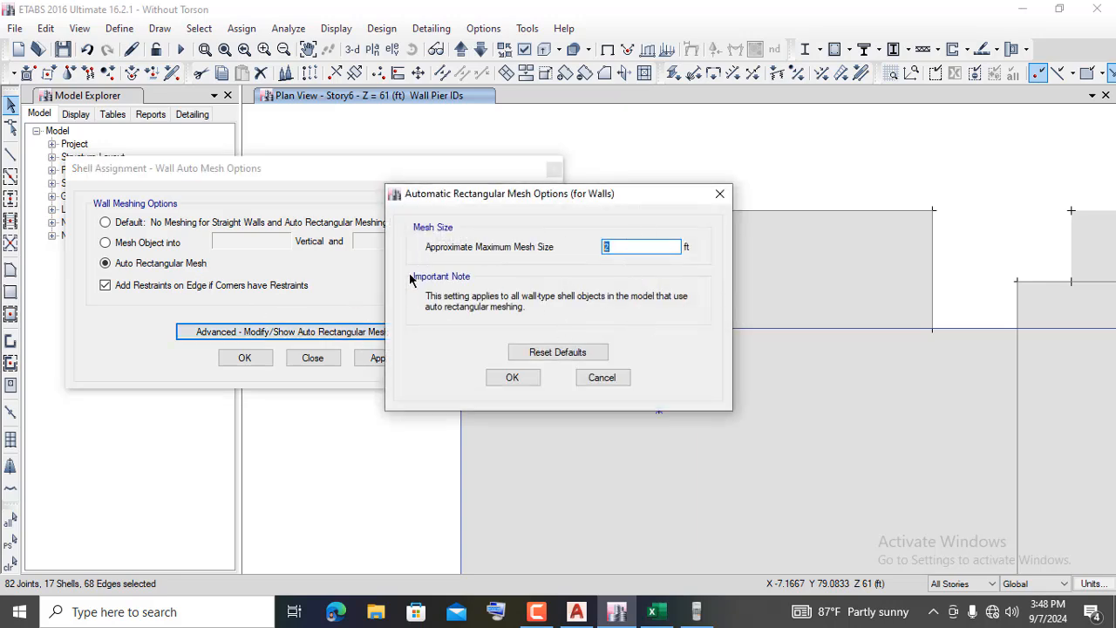
{"action": "double_click", "coordinate": [600, 250]}
{"action": "left_click_drag", "start_coordinate": [545, 195], "coordinate": [507, 167]}
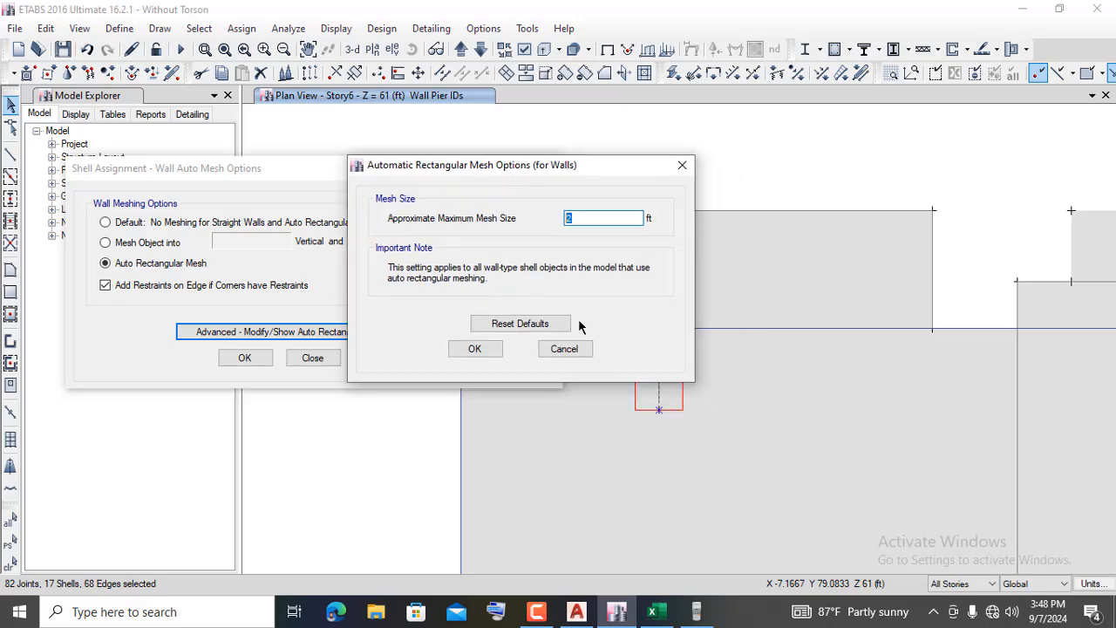
{"action": "left_click", "coordinate": [472, 350]}
{"action": "left_click", "coordinate": [381, 357]}
{"action": "left_click", "coordinate": [245, 358]}
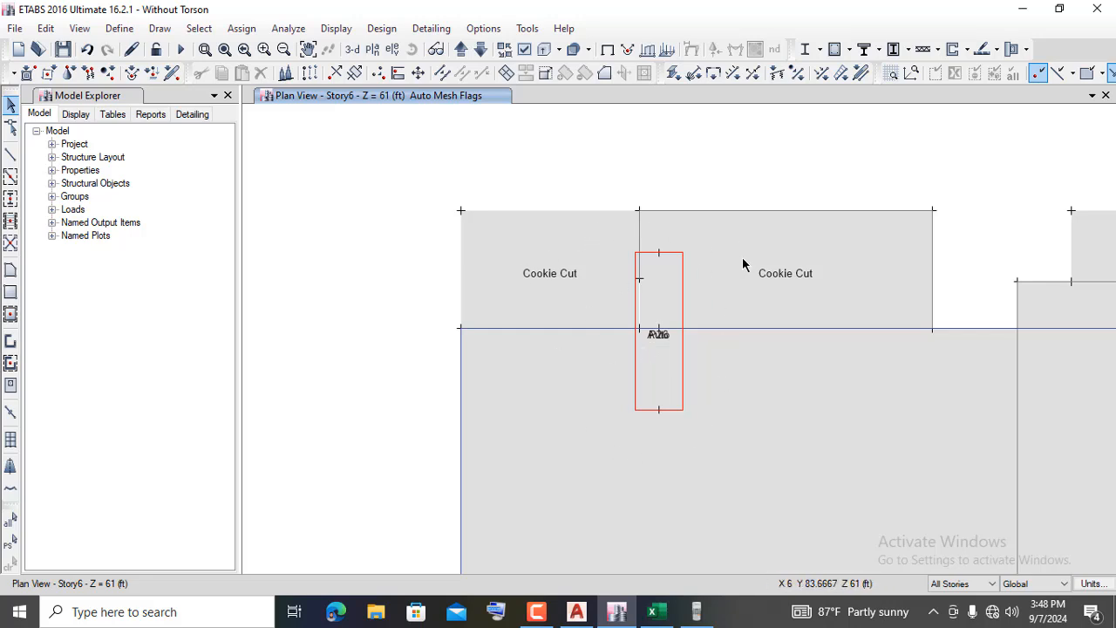
- Run the analysis and return the Story6 plan view to the undeformed shape
{"action": "left_click", "coordinate": [181, 50]}
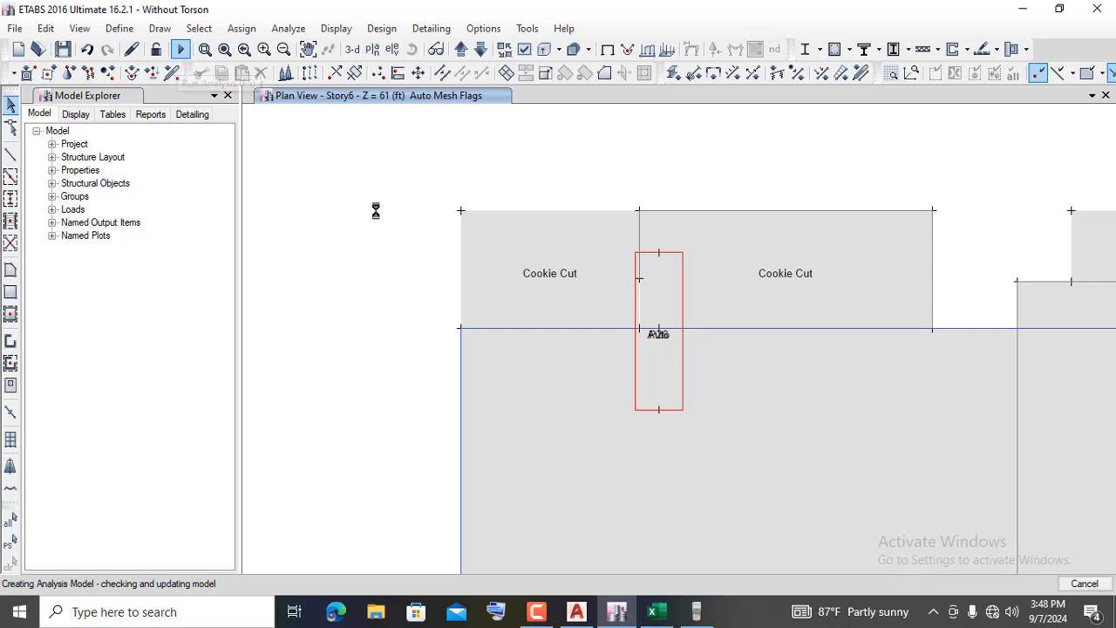
{"action": "left_click", "coordinate": [538, 613]}
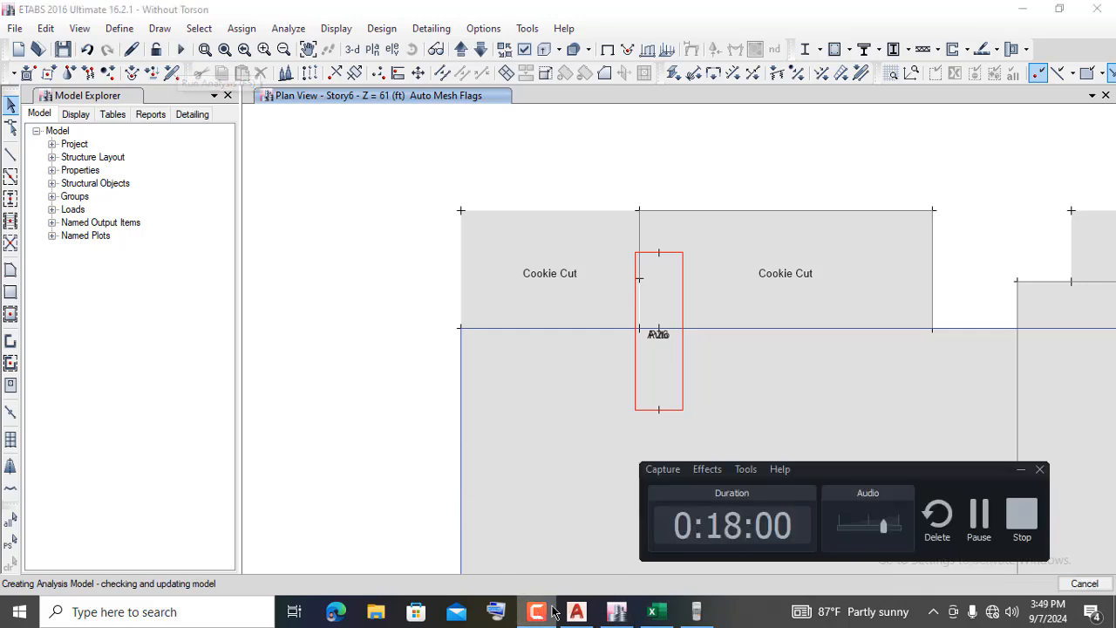
{"action": "left_click", "coordinate": [979, 516]}
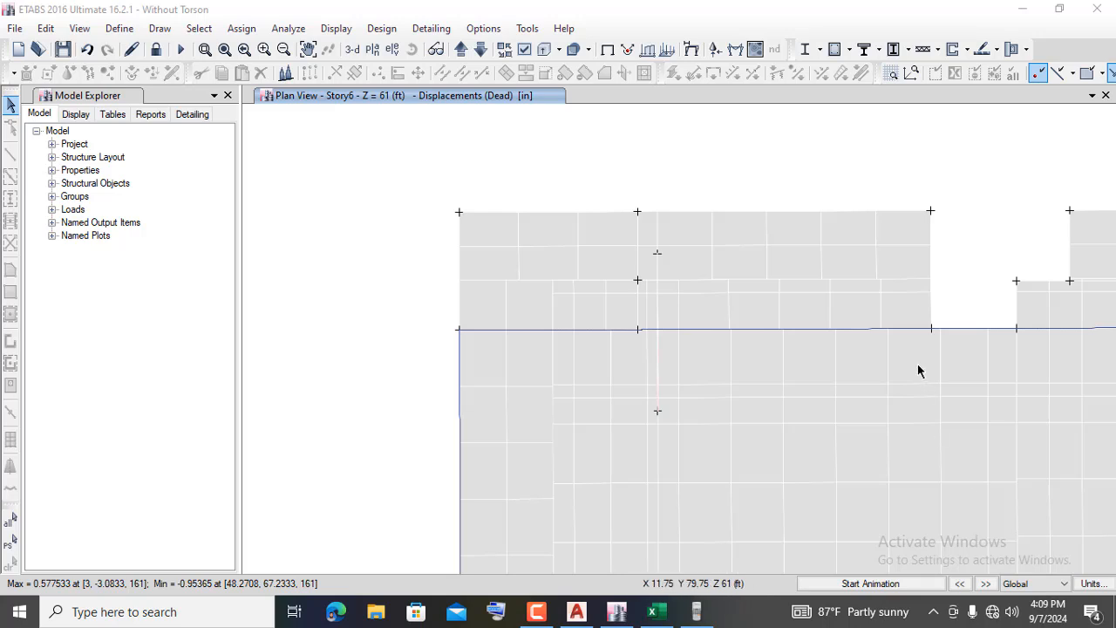
{"action": "left_click", "coordinate": [607, 51]}
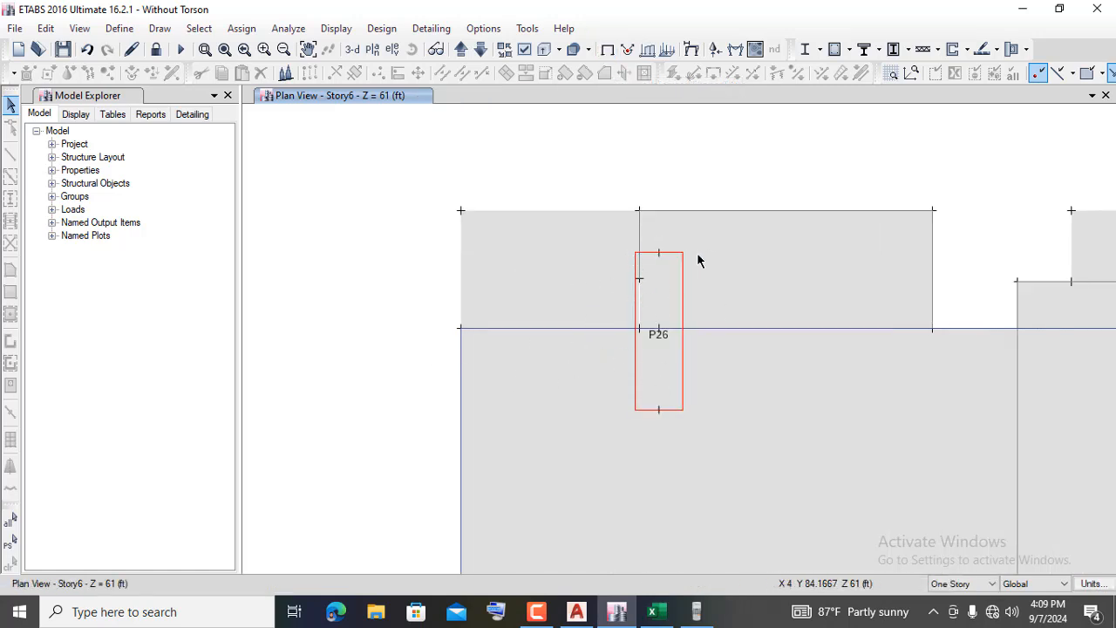
- Set the story scope to All Stories and isolate the P26 wall in view, leaving out the two joints beside its centerline
{"action": "left_click", "coordinate": [952, 584]}
{"action": "left_click", "coordinate": [950, 610]}
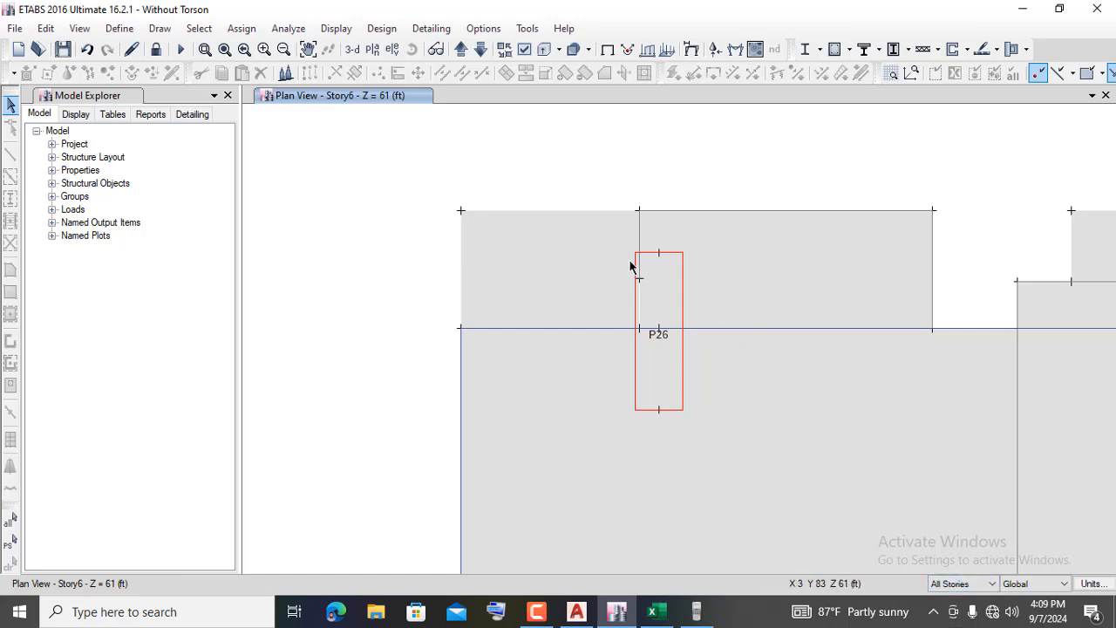
{"action": "left_click_drag", "start_coordinate": [659, 312], "coordinate": [695, 430]}
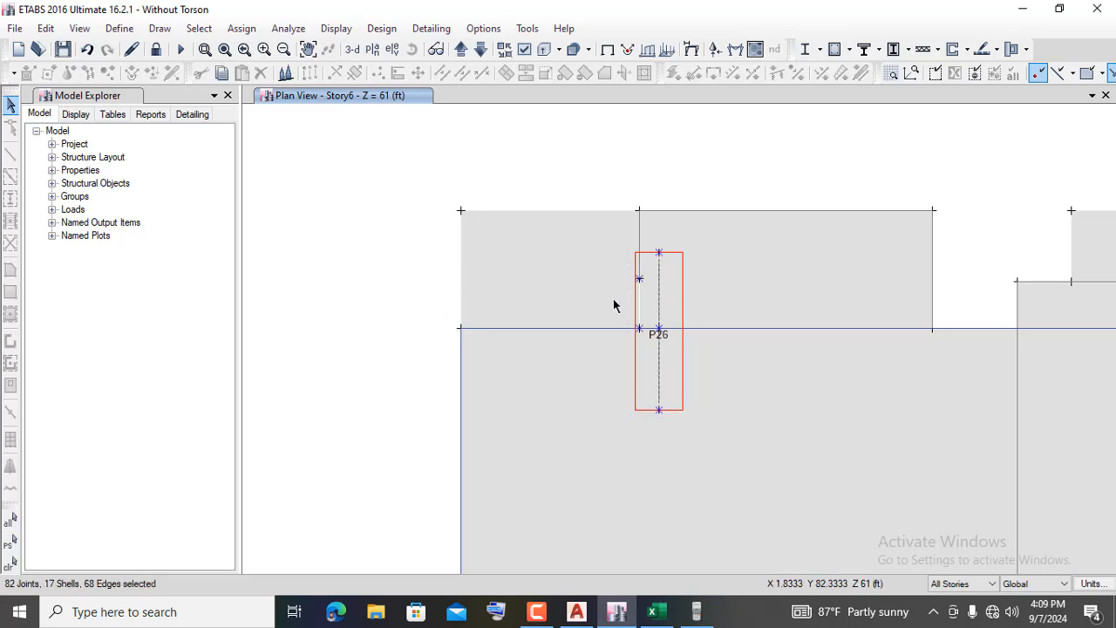
{"action": "left_click", "coordinate": [639, 279]}
{"action": "left_click", "coordinate": [641, 328]}
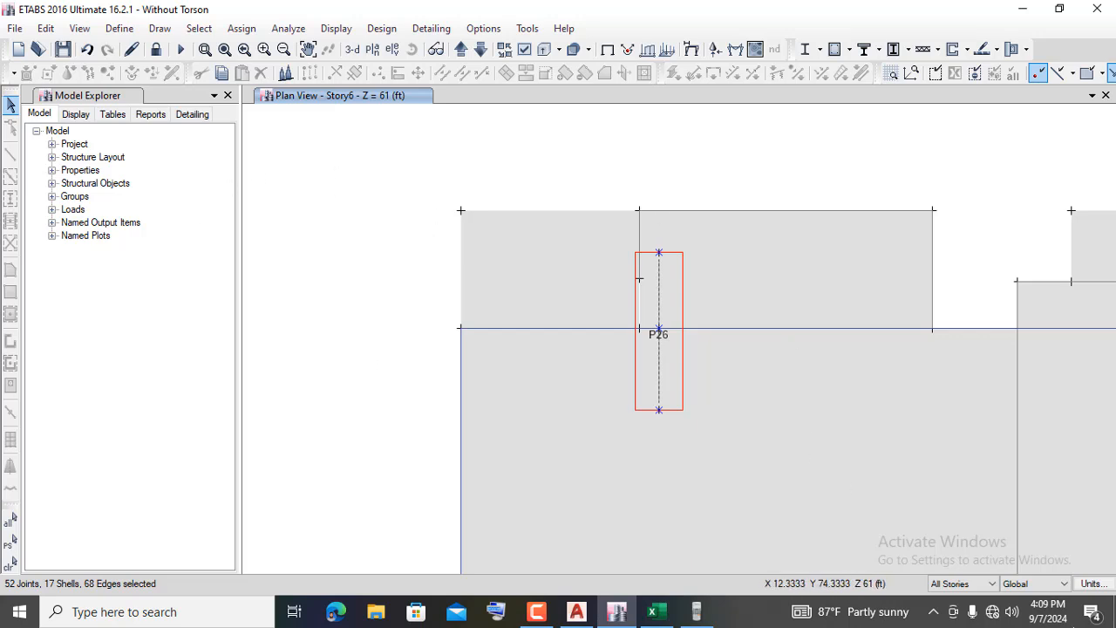
{"action": "right_click", "coordinate": [315, 229]}
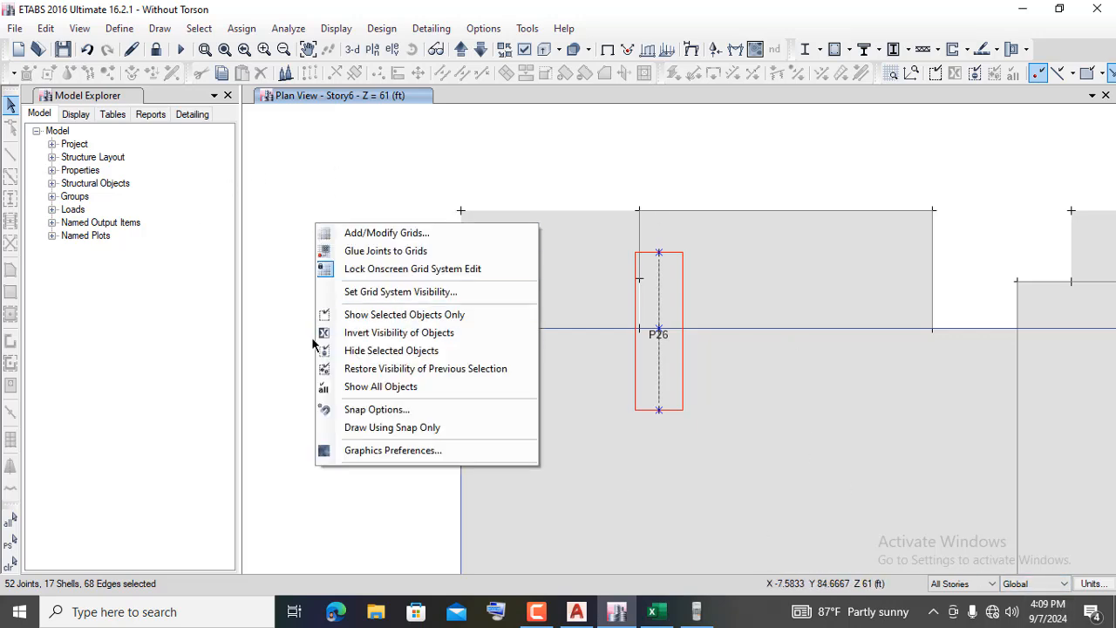
{"action": "left_click", "coordinate": [407, 317]}
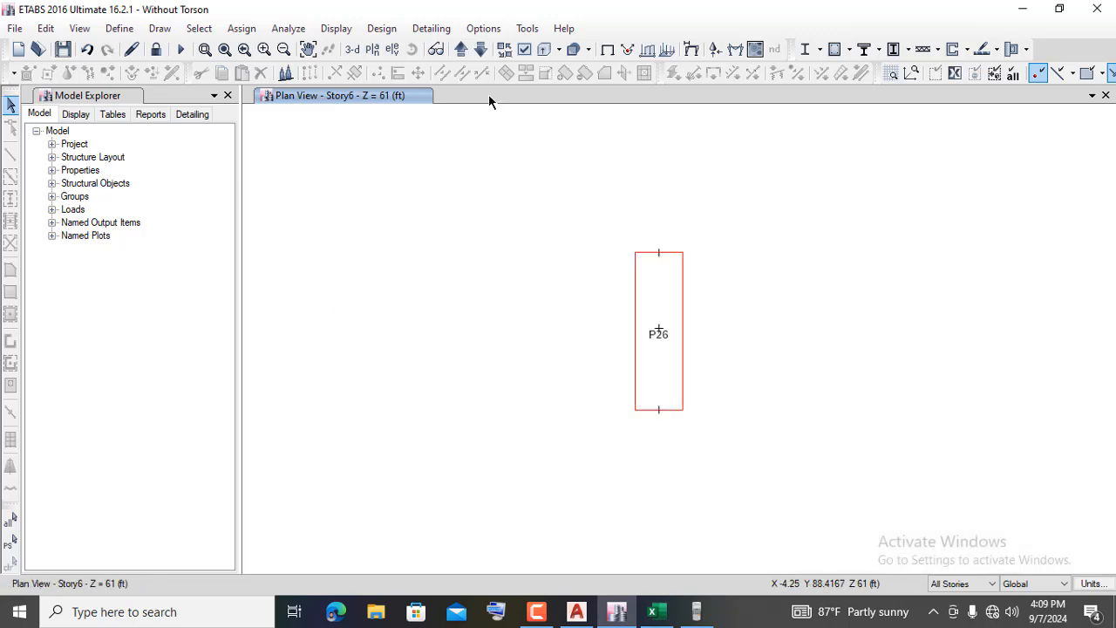
- Display the isolated P26 wall in 3-D, select it on all stories, and set the story scope to One Story
{"action": "left_click", "coordinate": [353, 48]}
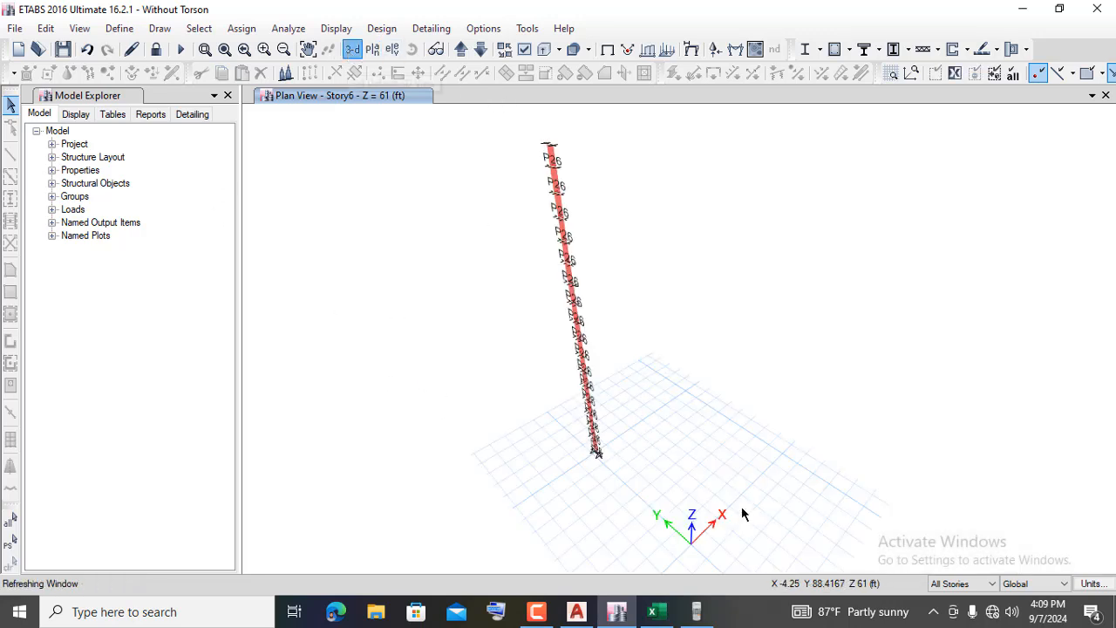
{"action": "scroll", "coordinate": [588, 455], "scroll_direction": "up", "scroll_amount": 1}
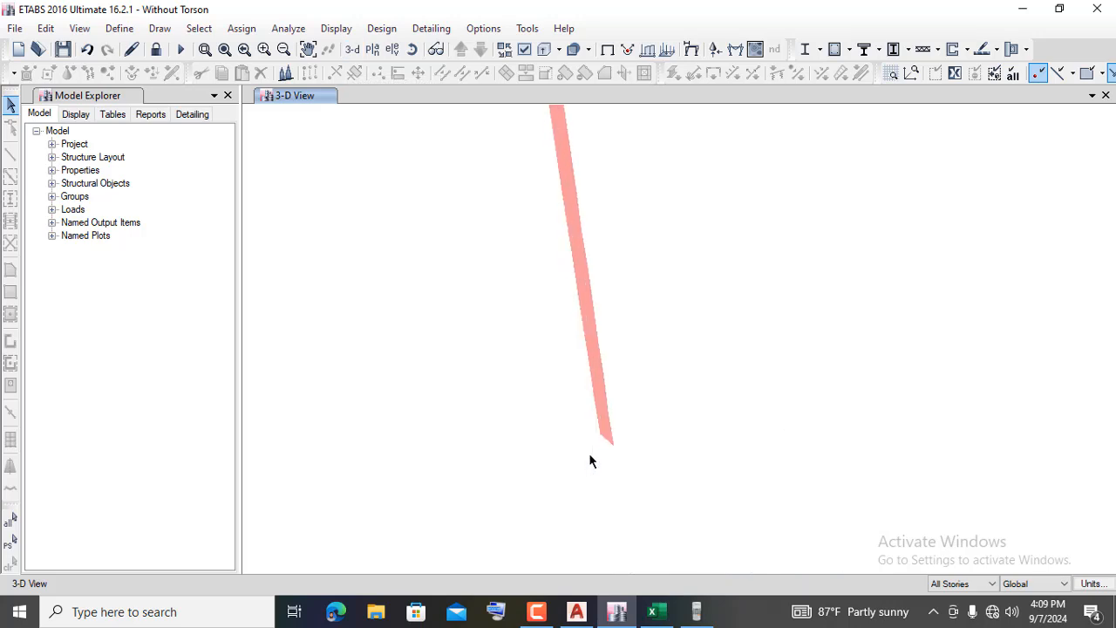
{"action": "scroll", "coordinate": [609, 436], "scroll_direction": "up", "scroll_amount": 3}
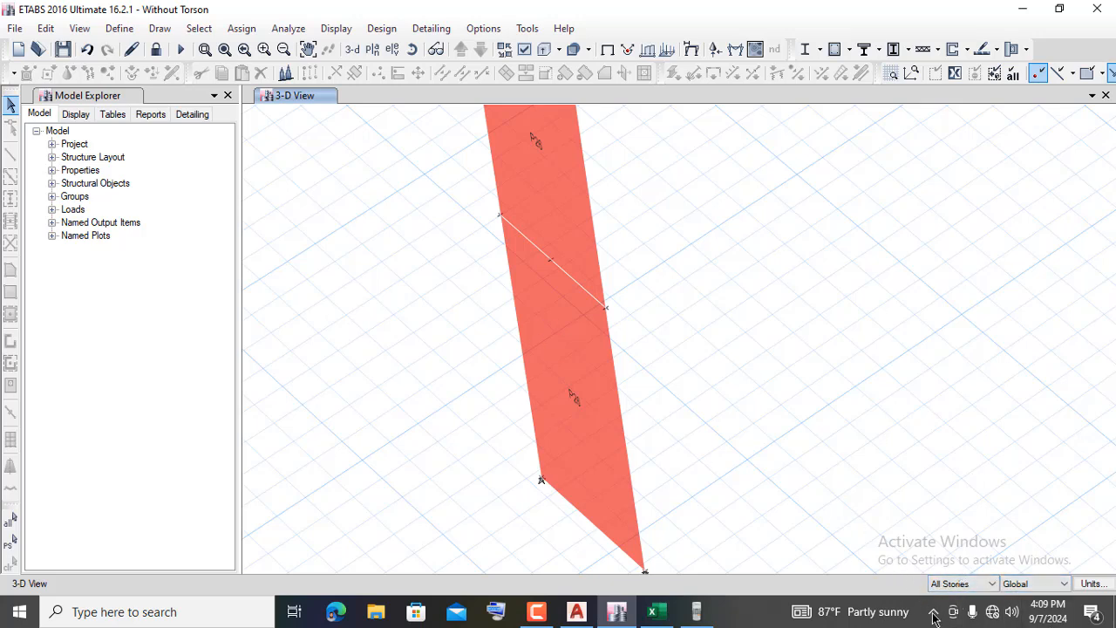
{"action": "left_click", "coordinate": [565, 345]}
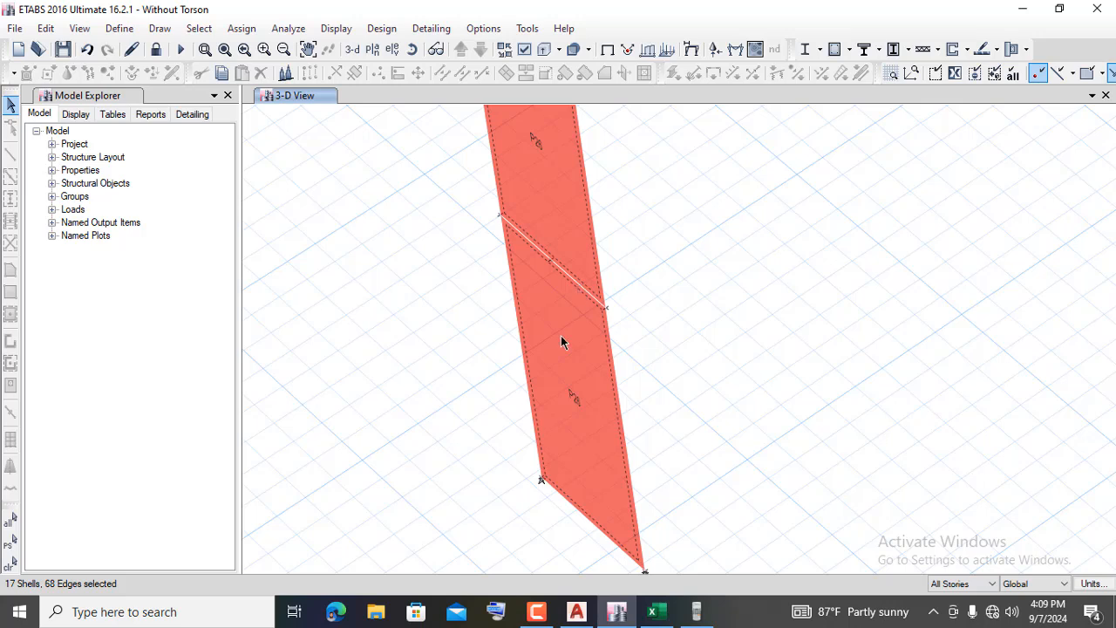
{"action": "left_click", "coordinate": [976, 584]}
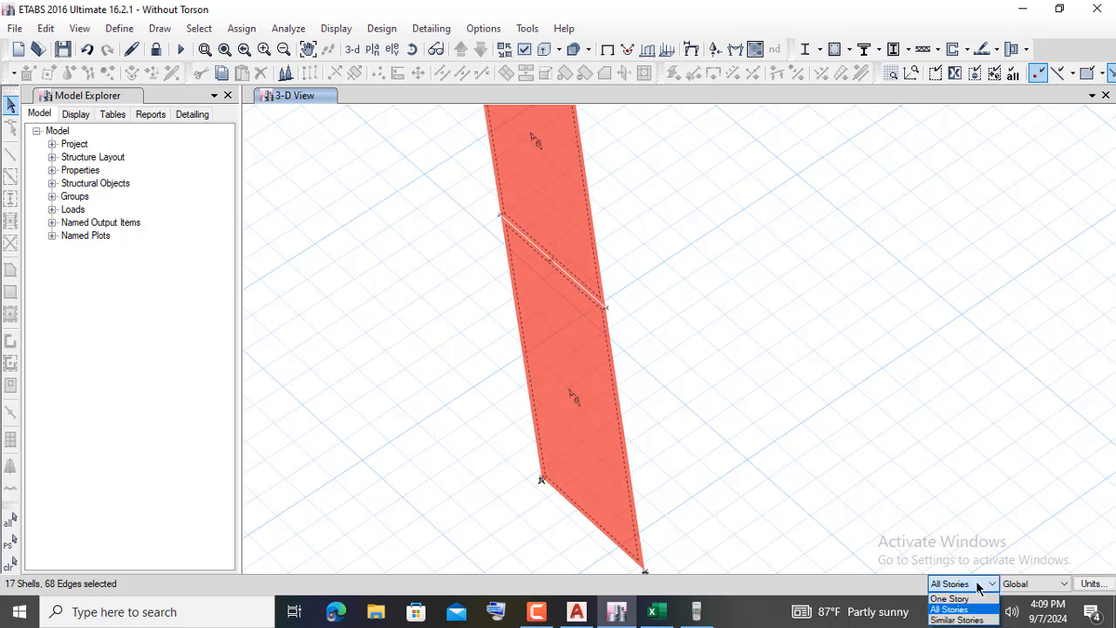
{"action": "left_click", "coordinate": [950, 599]}
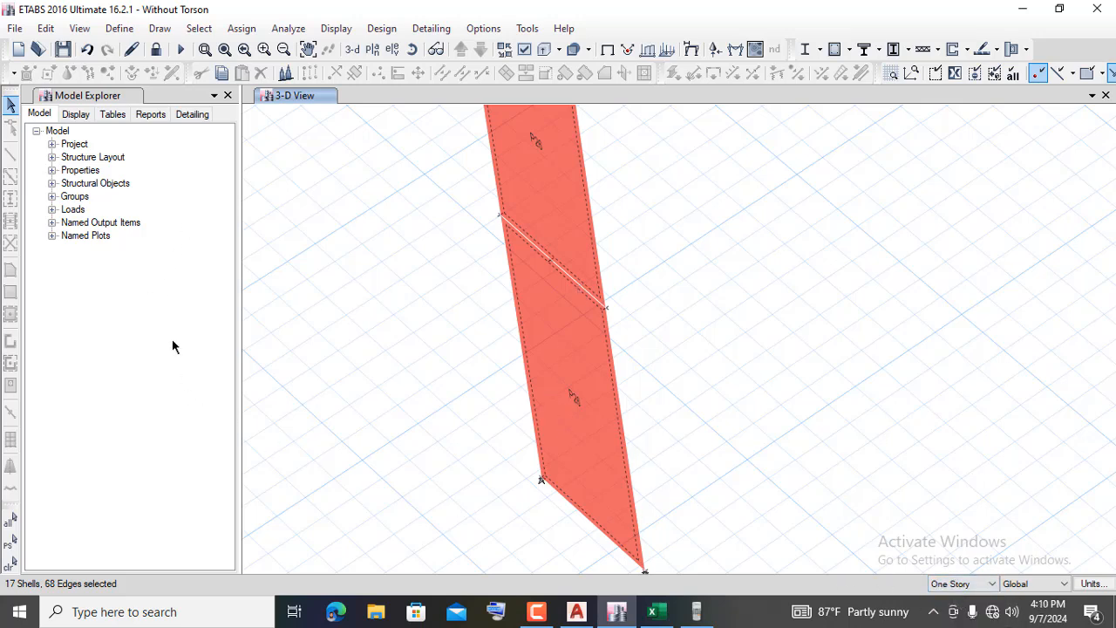
- Assign uniform reinforcing to the selected piers for checking: CONCRETE-4000PSI, #8 distributed bars at 5 in spacing, 1 in clear cover, #9 end bars
{"action": "left_click", "coordinate": [967, 51]}
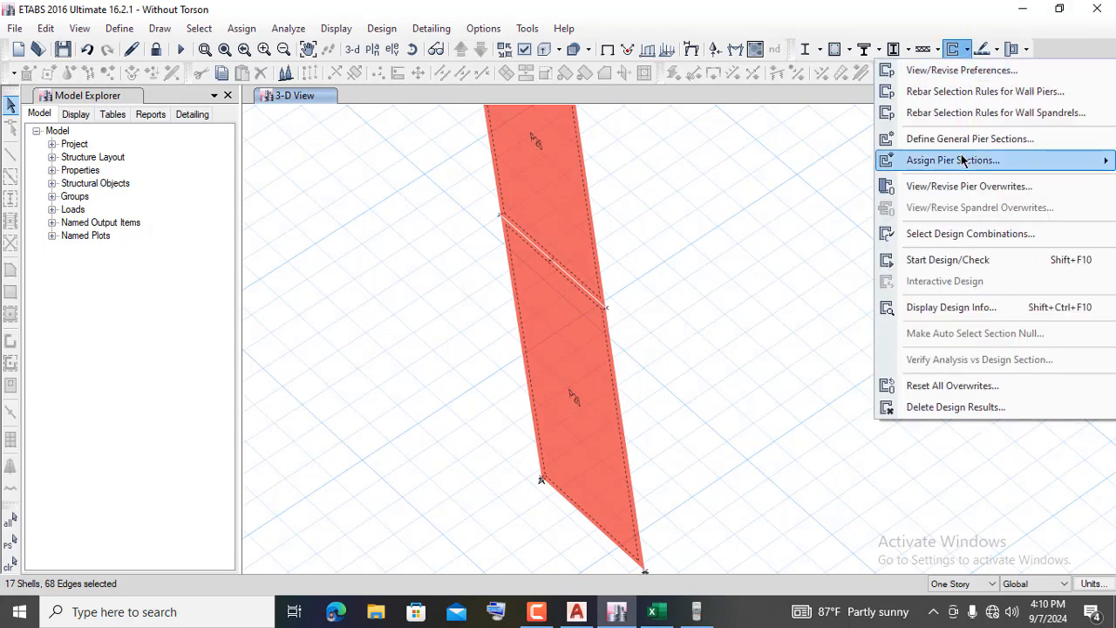
{"action": "mouse_move", "coordinate": [959, 160]}
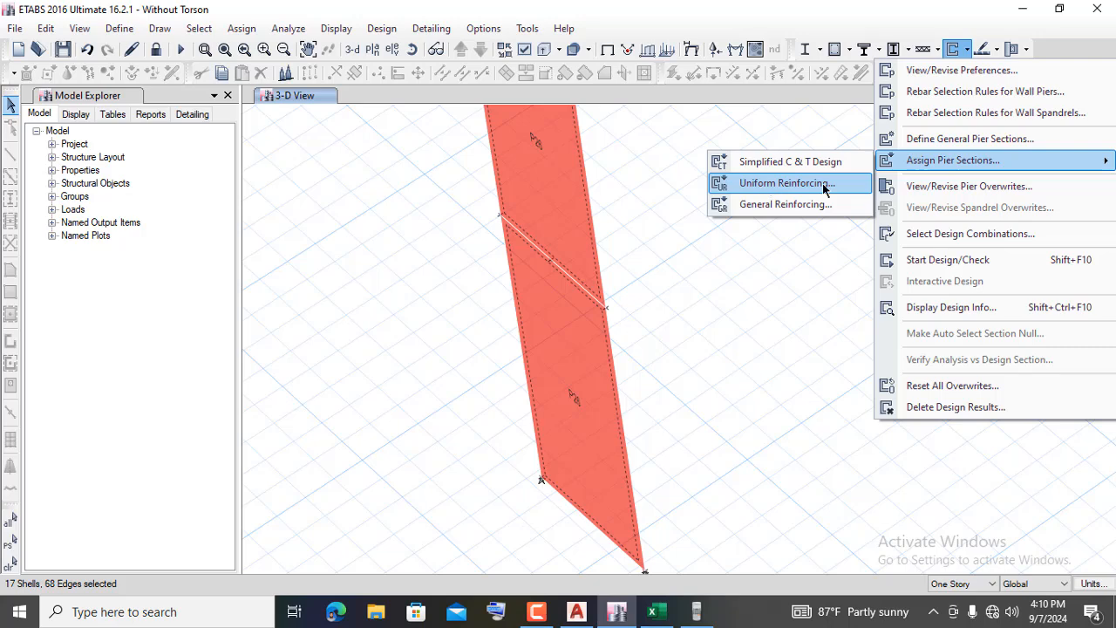
{"action": "left_click", "coordinate": [765, 184]}
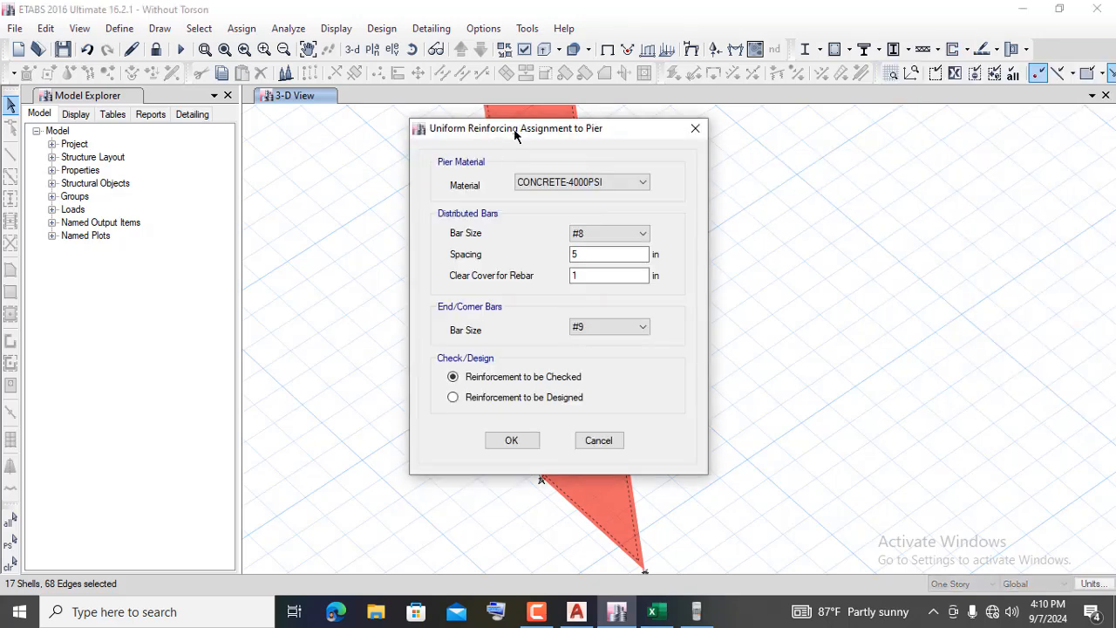
{"action": "left_click_drag", "start_coordinate": [514, 137], "coordinate": [731, 138]}
{"action": "left_click", "coordinate": [802, 234]}
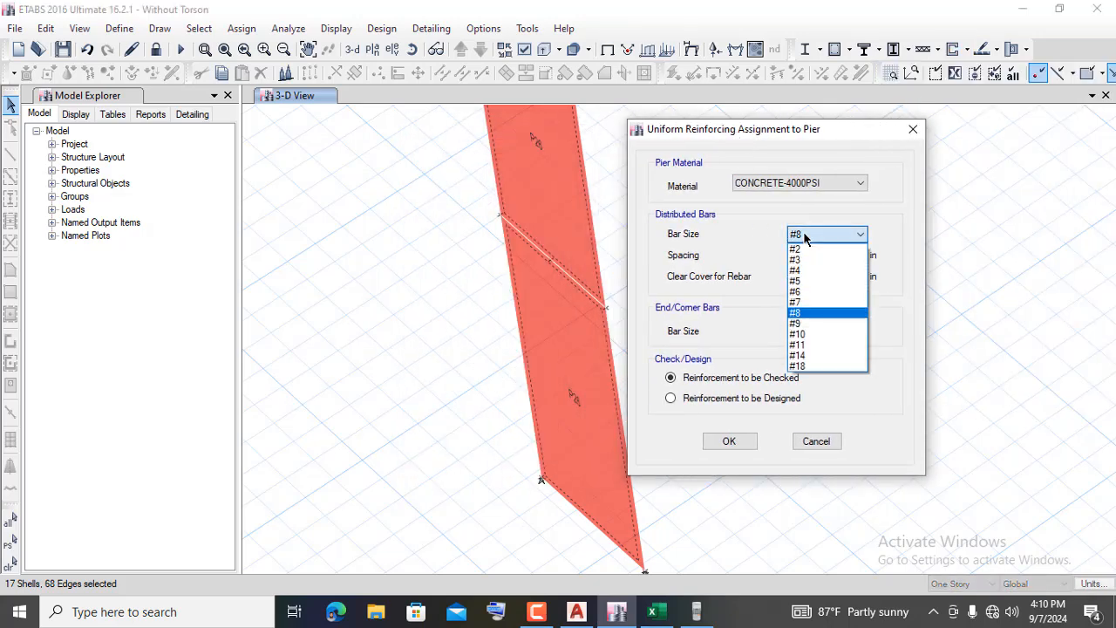
{"action": "left_click", "coordinate": [803, 238]}
{"action": "left_click", "coordinate": [804, 329]}
{"action": "left_click", "coordinate": [804, 329]}
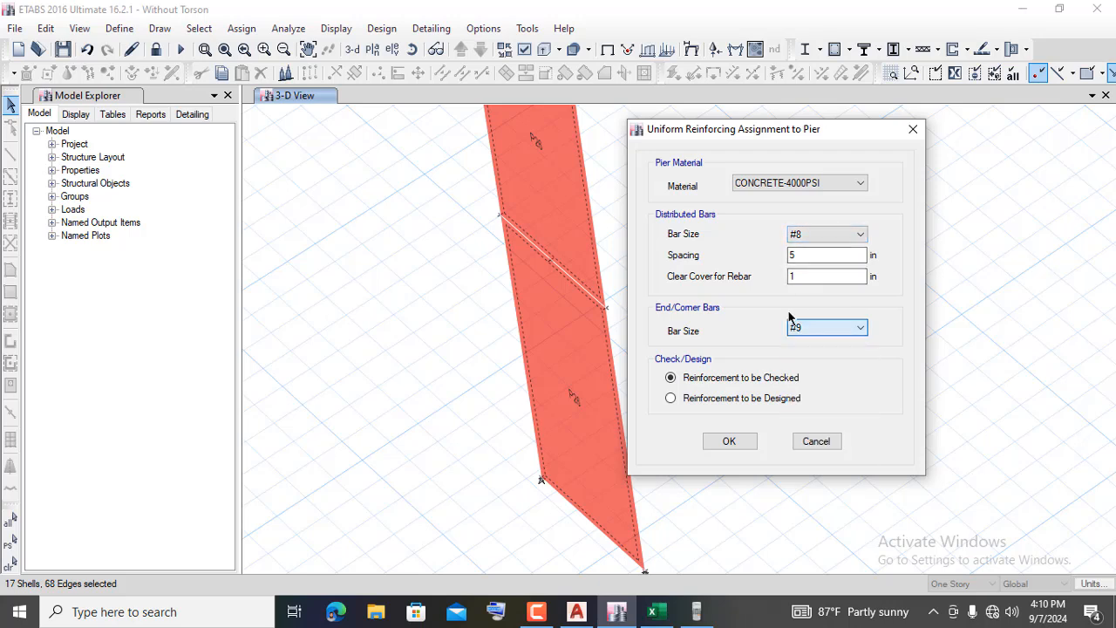
{"action": "left_click", "coordinate": [797, 255]}
{"action": "double_click", "coordinate": [803, 255]}
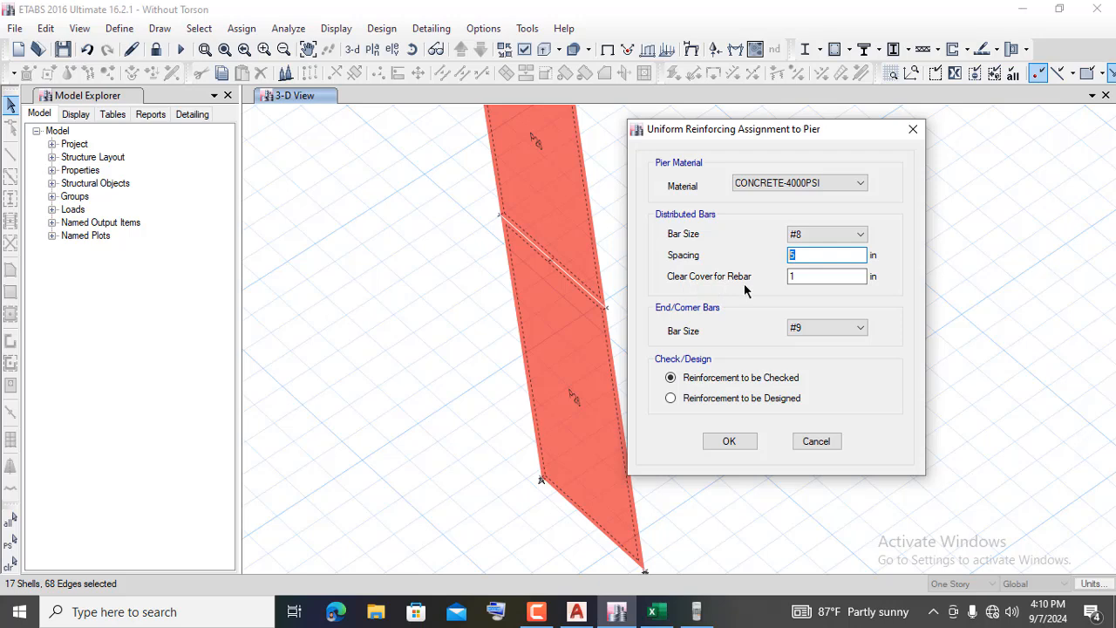
{"action": "double_click", "coordinate": [802, 278]}
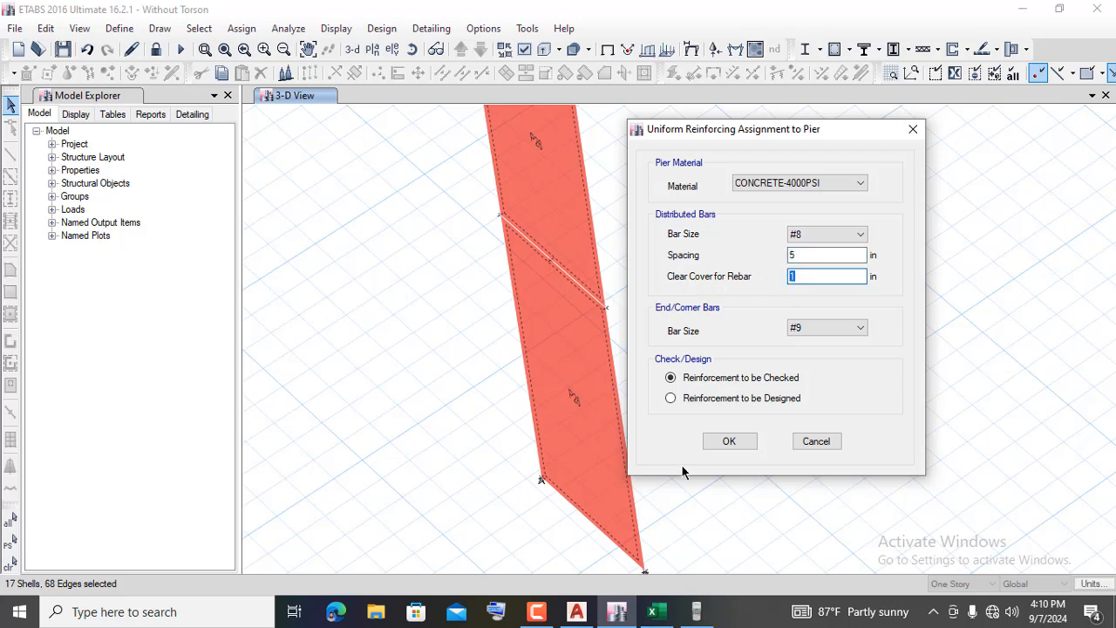
{"action": "left_click", "coordinate": [729, 442]}
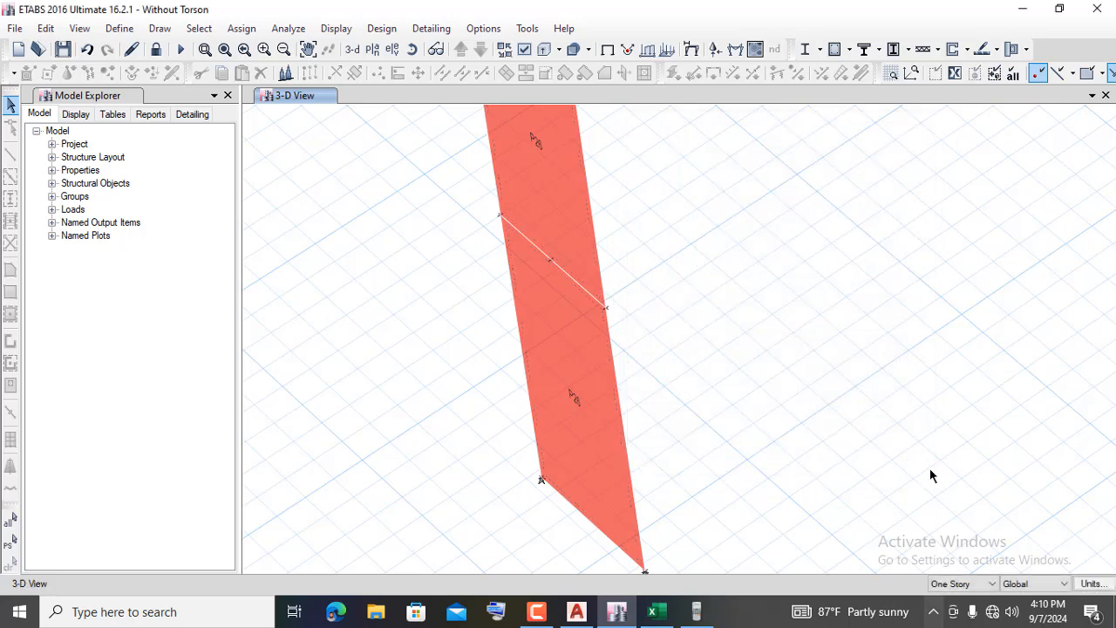
- Run the shear wall design check on the P26 wall and open the design details of its Story1 pier
{"action": "left_click", "coordinate": [951, 50]}
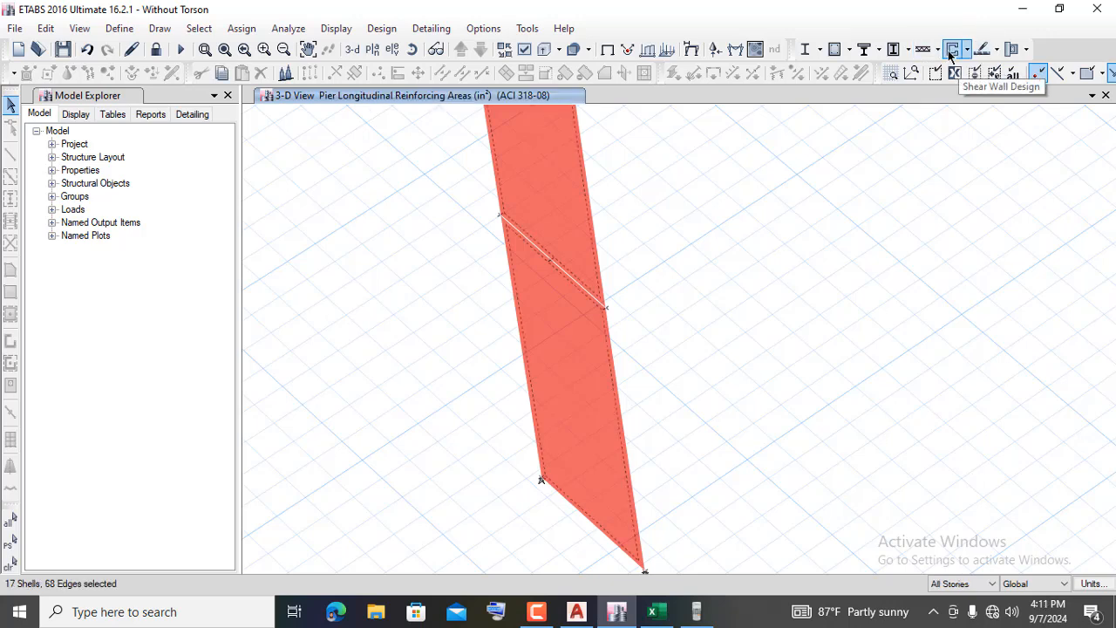
{"action": "left_click", "coordinate": [951, 50]}
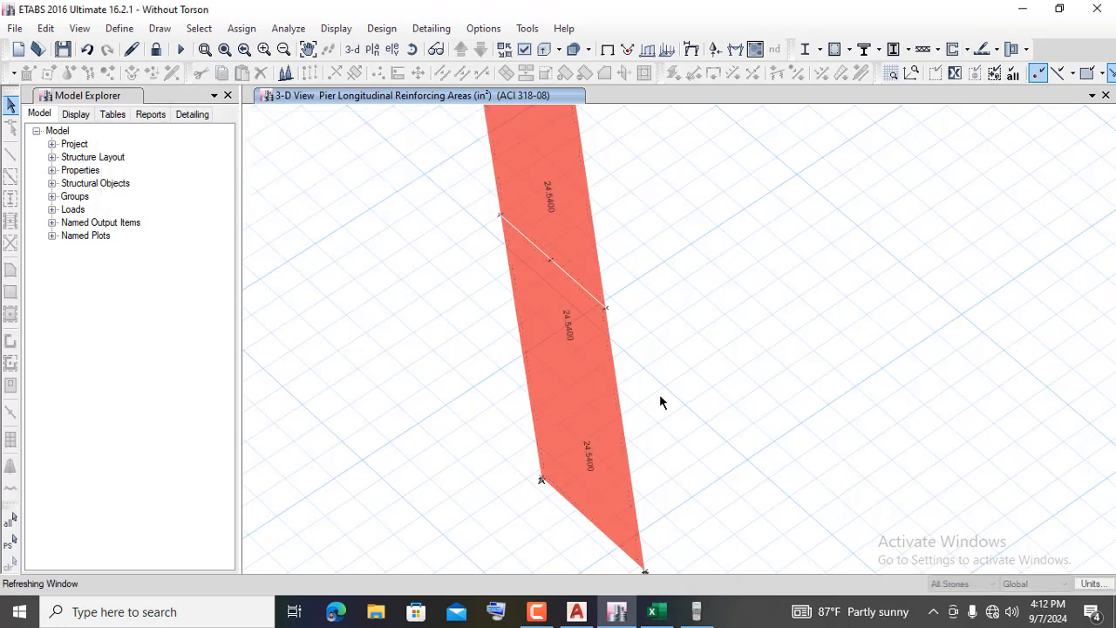
{"action": "mouse_move", "coordinate": [569, 377]}
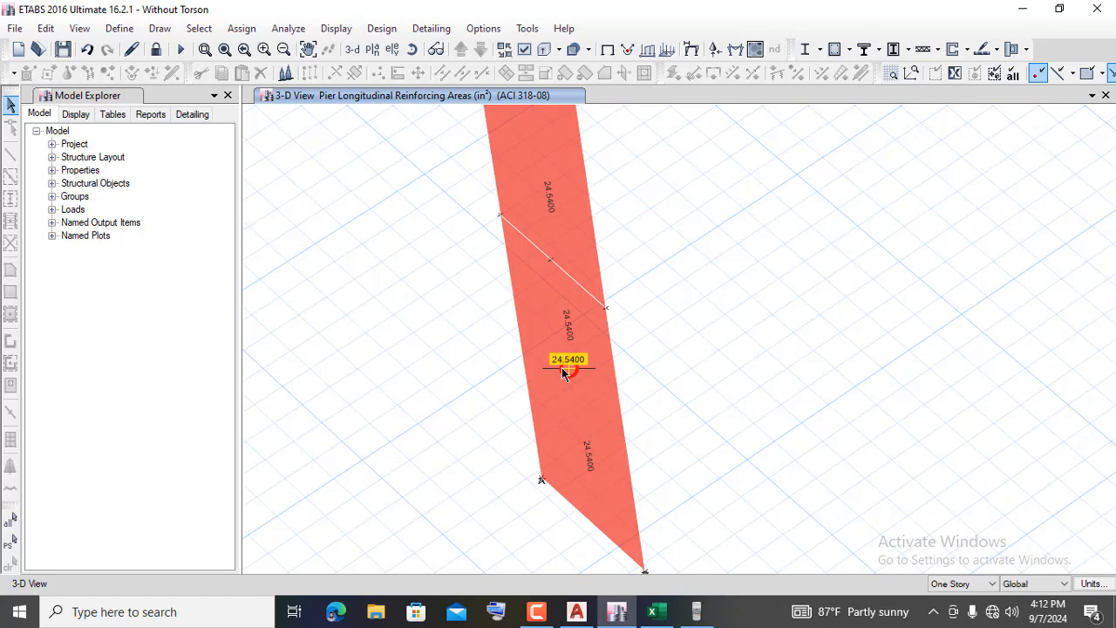
{"action": "right_click", "coordinate": [561, 367]}
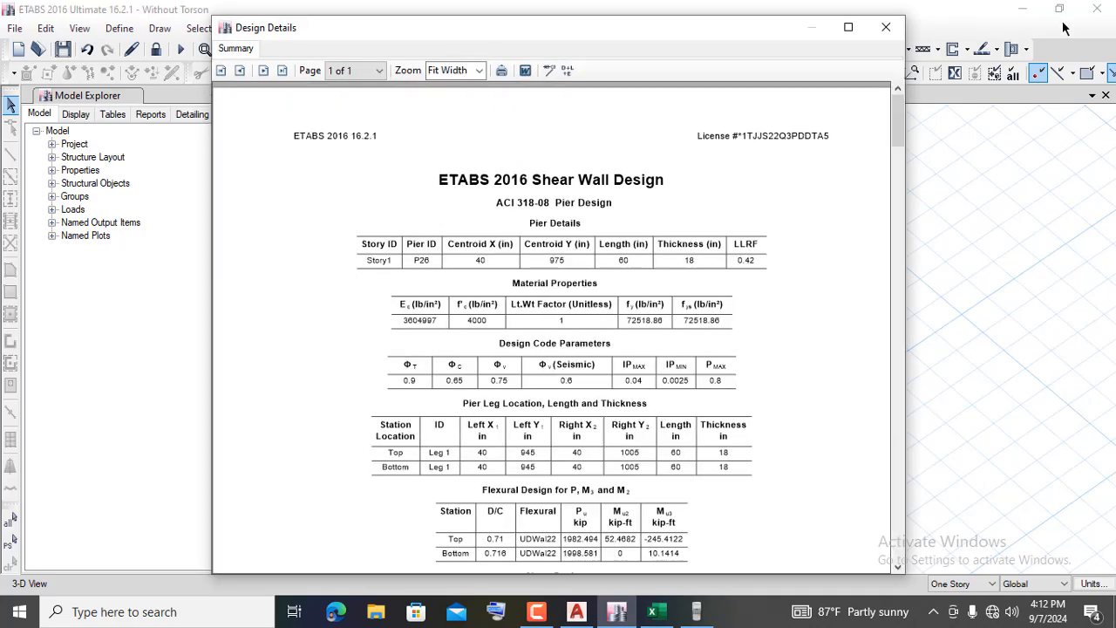
- Review the Story1 pier's flexural D/C, shear design, boundary element and pier dimension tables, and close the report
{"action": "left_click", "coordinate": [850, 28]}
{"action": "scroll", "coordinate": [617, 255], "scroll_direction": "down", "scroll_amount": 6}
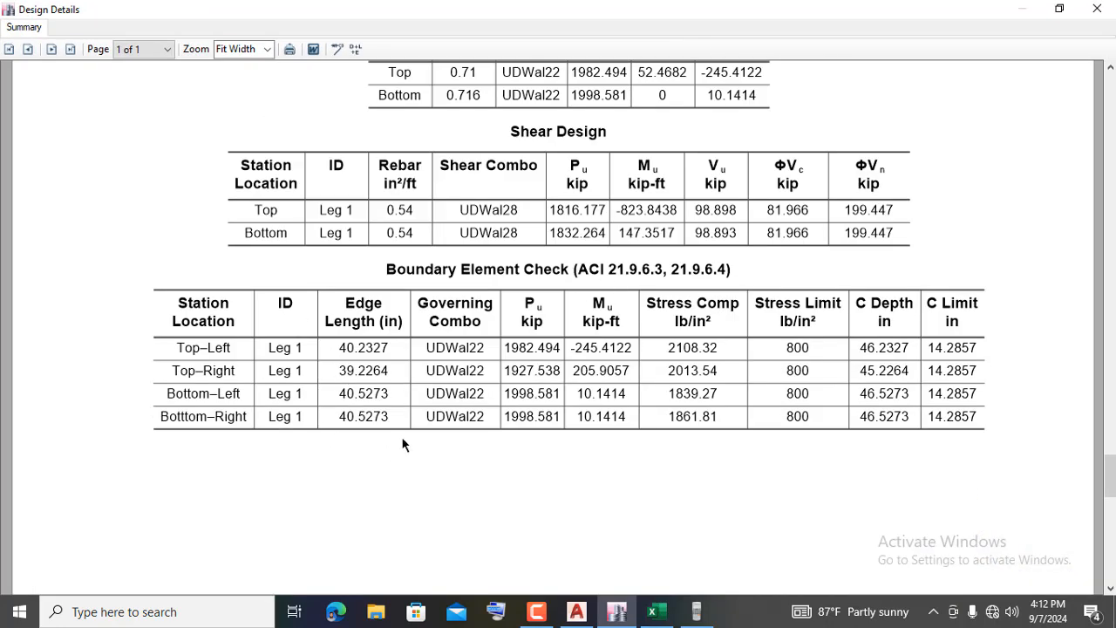
{"action": "scroll", "coordinate": [444, 267], "scroll_direction": "up", "scroll_amount": 3}
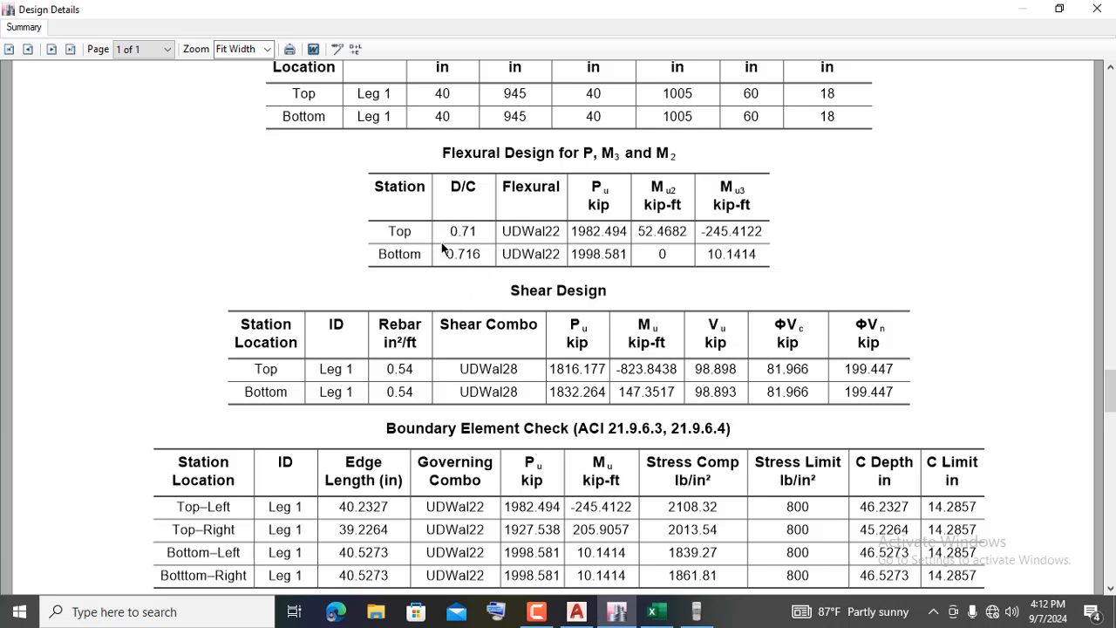
{"action": "scroll", "coordinate": [462, 254], "scroll_direction": "up", "scroll_amount": 2}
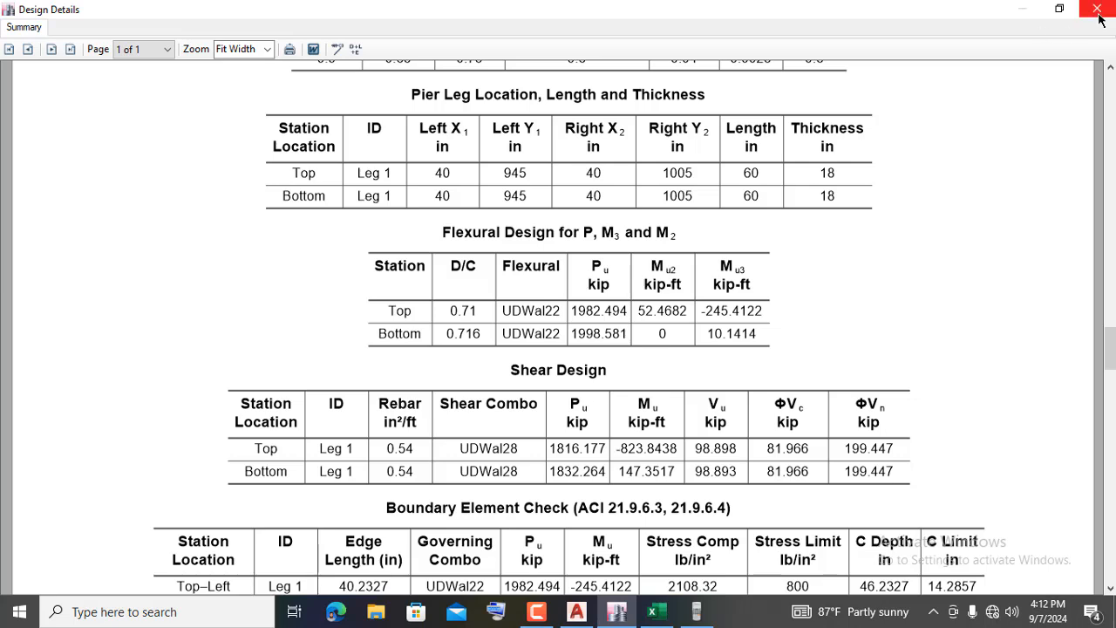
{"action": "scroll", "coordinate": [880, 132], "scroll_direction": "up", "scroll_amount": 5}
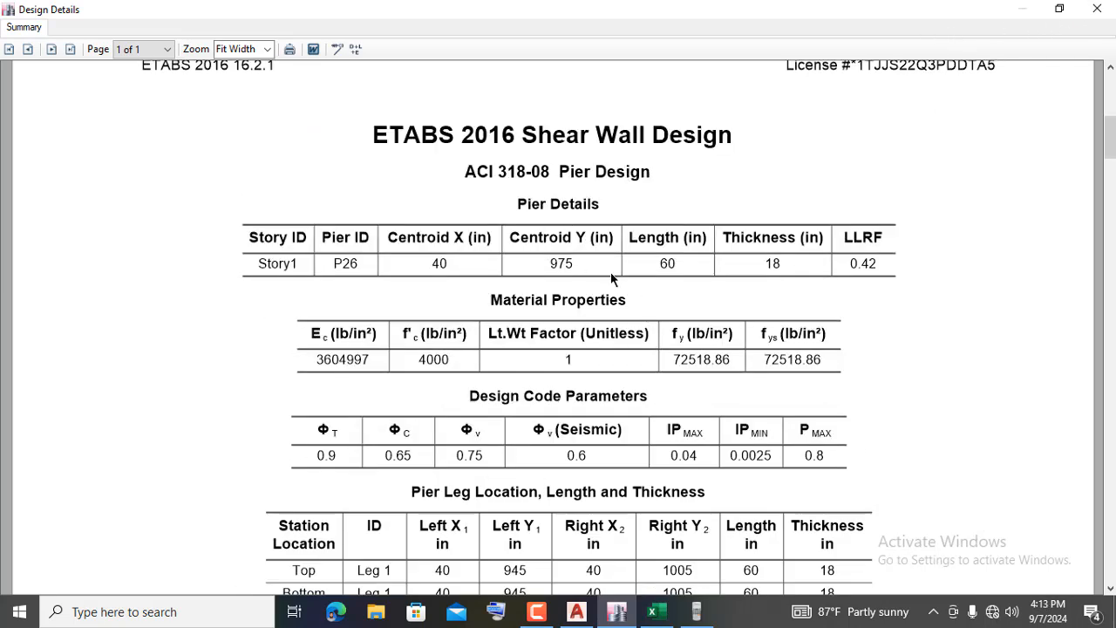
{"action": "left_click", "coordinate": [1096, 8]}
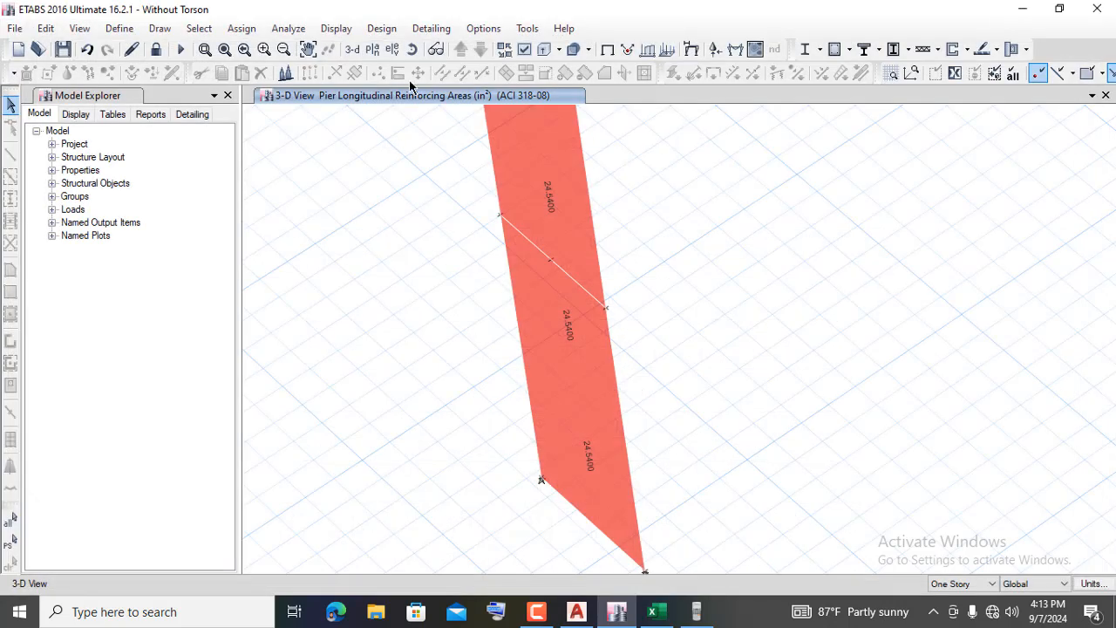
- Switch the model's display units to Metric SI Defaults
{"action": "left_click", "coordinate": [954, 583]}
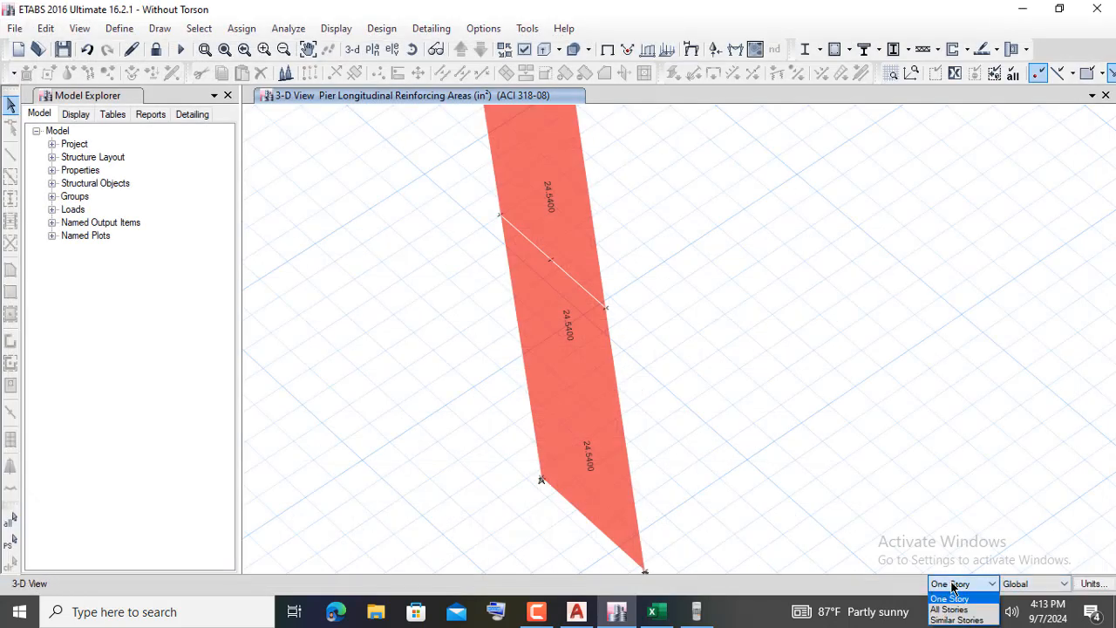
{"action": "left_click", "coordinate": [965, 585]}
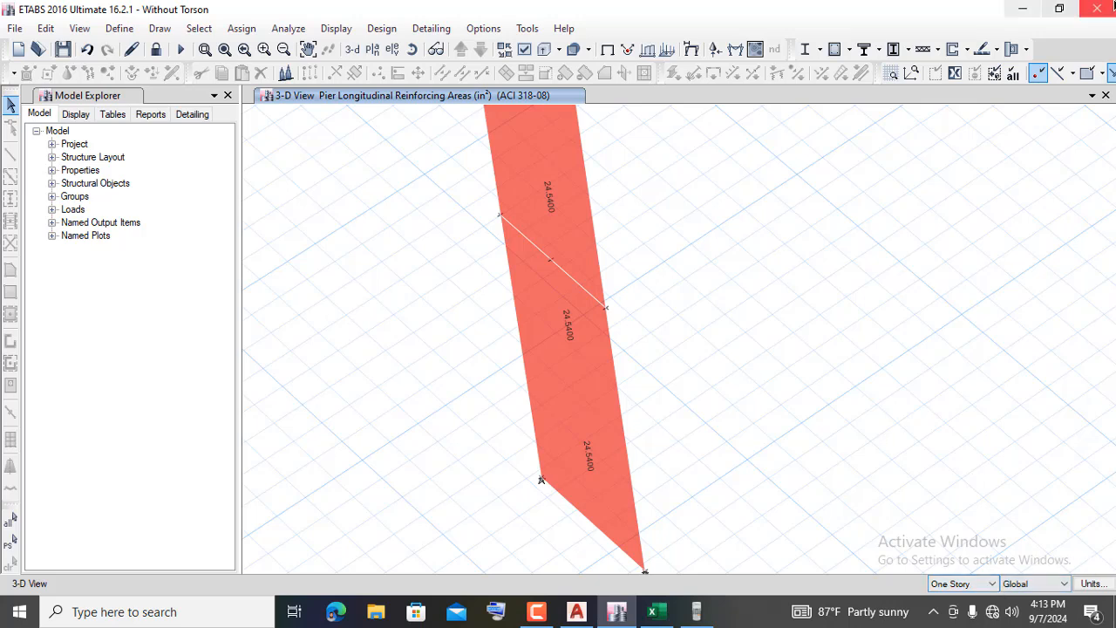
{"action": "left_click", "coordinate": [1103, 592]}
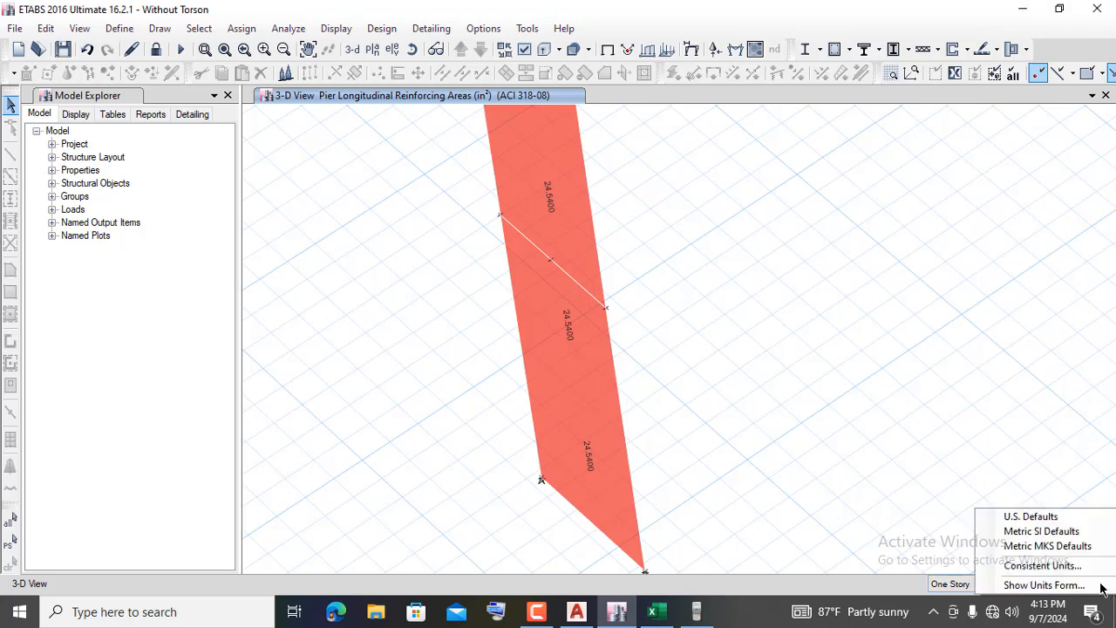
{"action": "left_click", "coordinate": [1050, 531]}
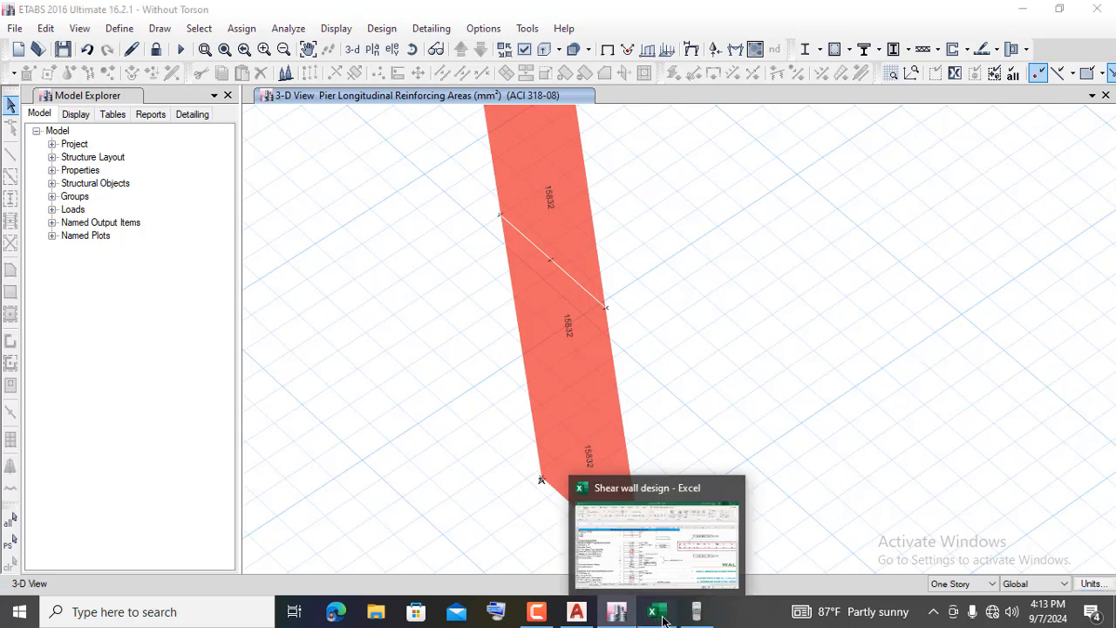
- Select the wall thickness cell in the Excel workbook Shear wall design, and bring up the Story1 P26 pier's design details in ETABS
{"action": "mouse_move", "coordinate": [659, 612]}
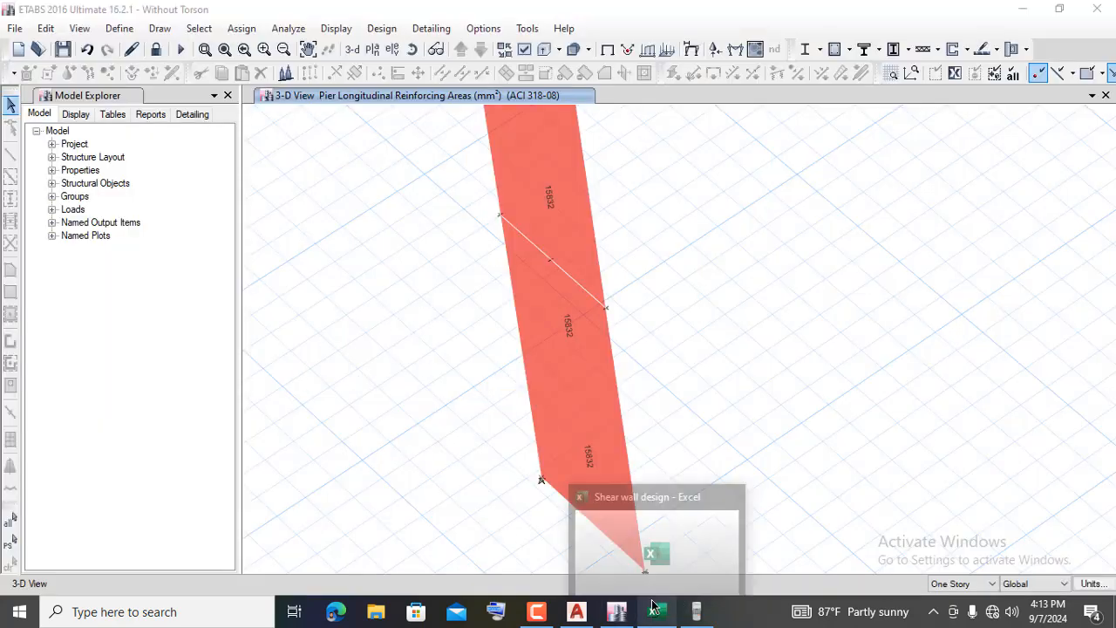
{"action": "left_click", "coordinate": [666, 548]}
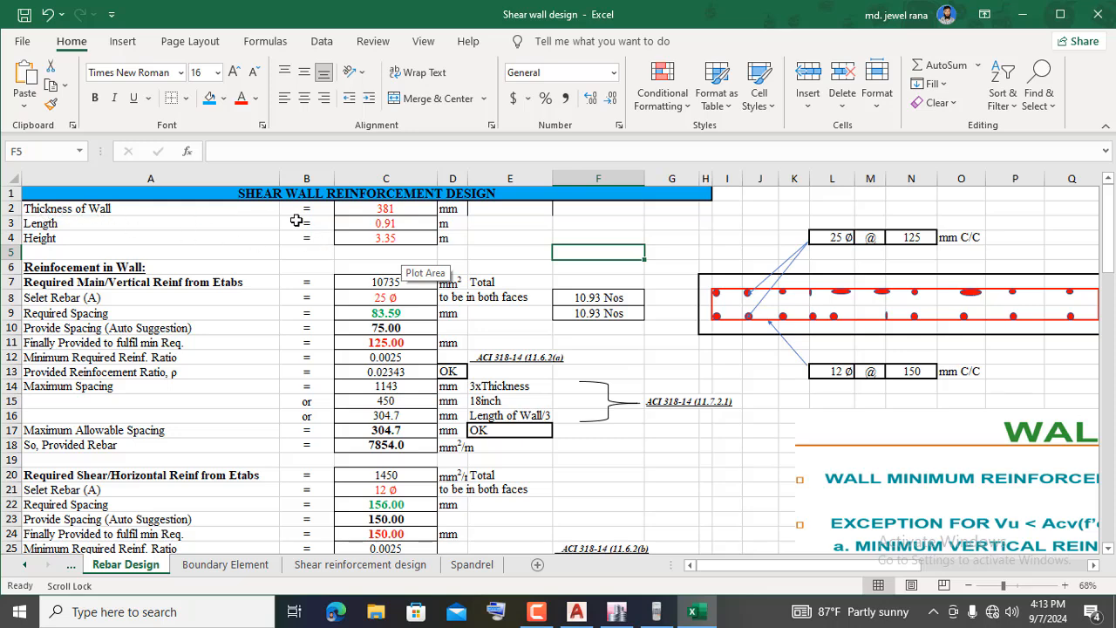
{"action": "left_click", "coordinate": [391, 208]}
{"action": "left_click", "coordinate": [616, 612]}
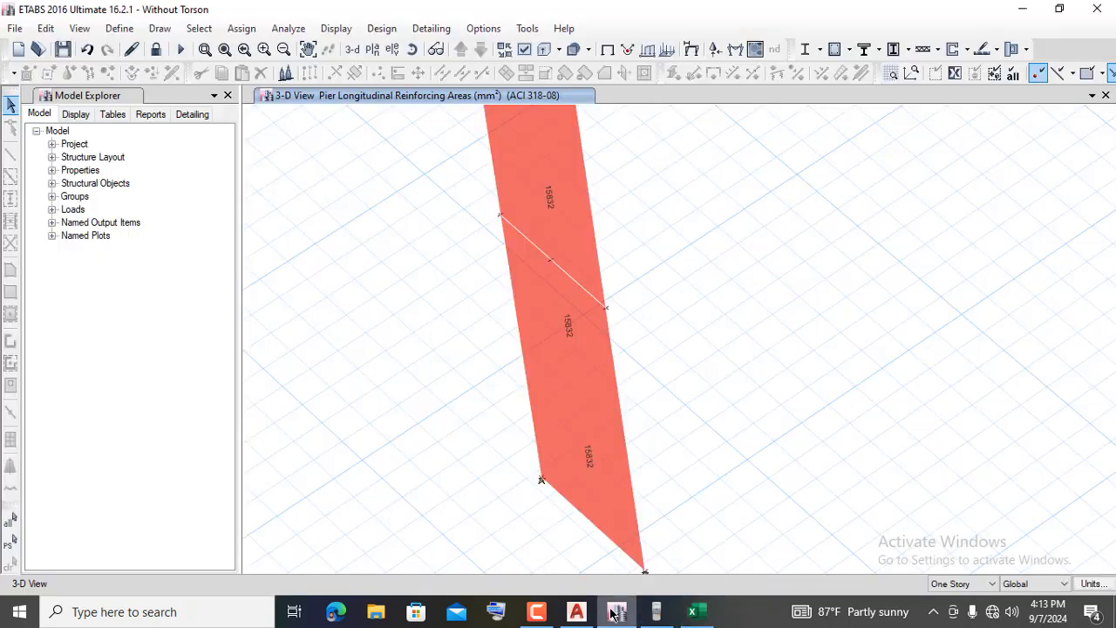
{"action": "left_click", "coordinate": [553, 411]}
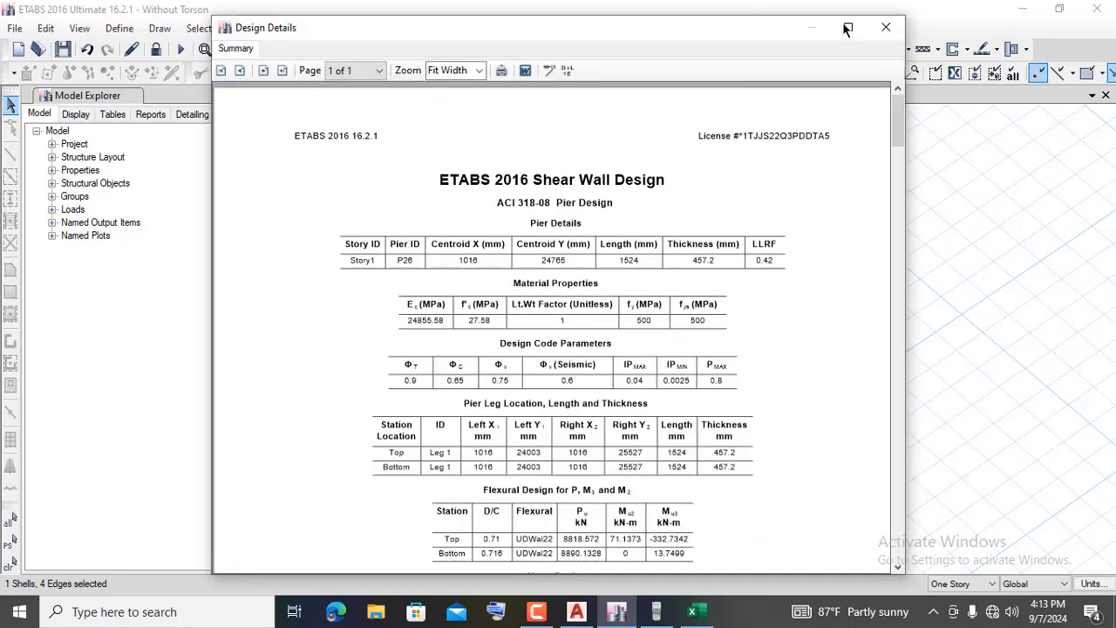
{"action": "left_click", "coordinate": [856, 33]}
{"action": "scroll", "coordinate": [704, 230], "scroll_direction": "up", "scroll_amount": 5}
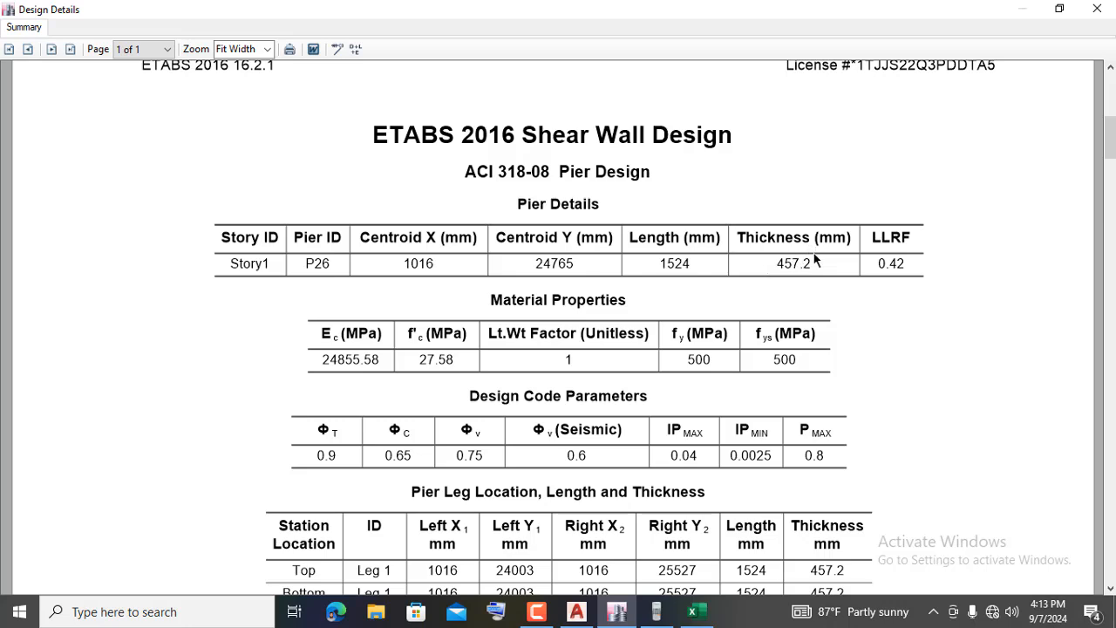
- Set the Thickness of Wall to 457.2 mm on the Rebar Design sheet in Excel
{"action": "left_click", "coordinate": [694, 612]}
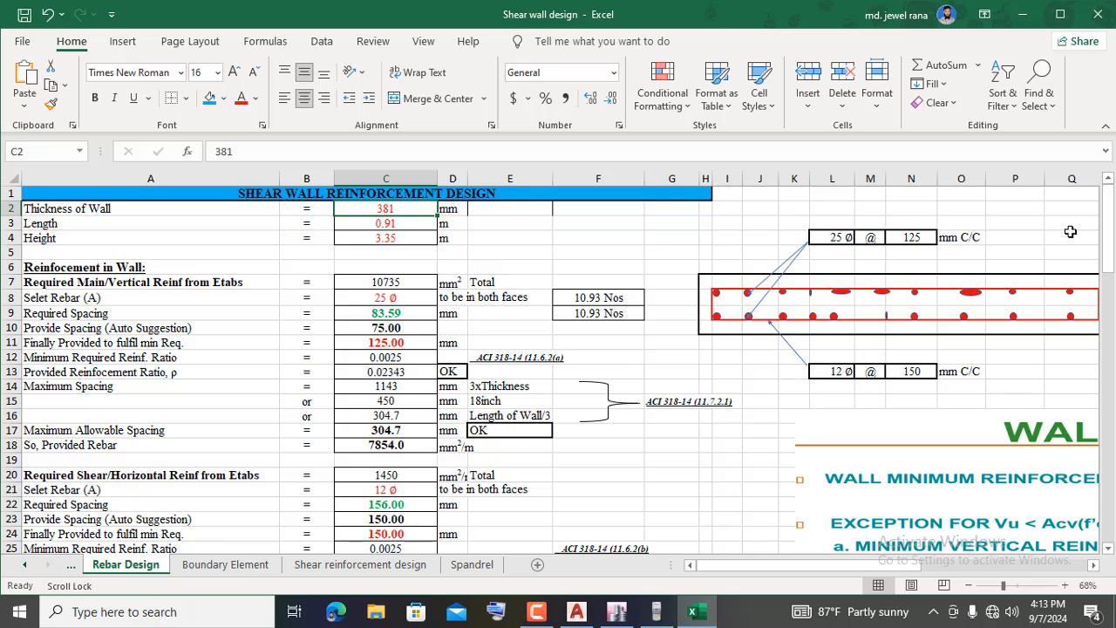
{"action": "type", "text": "457.2"}
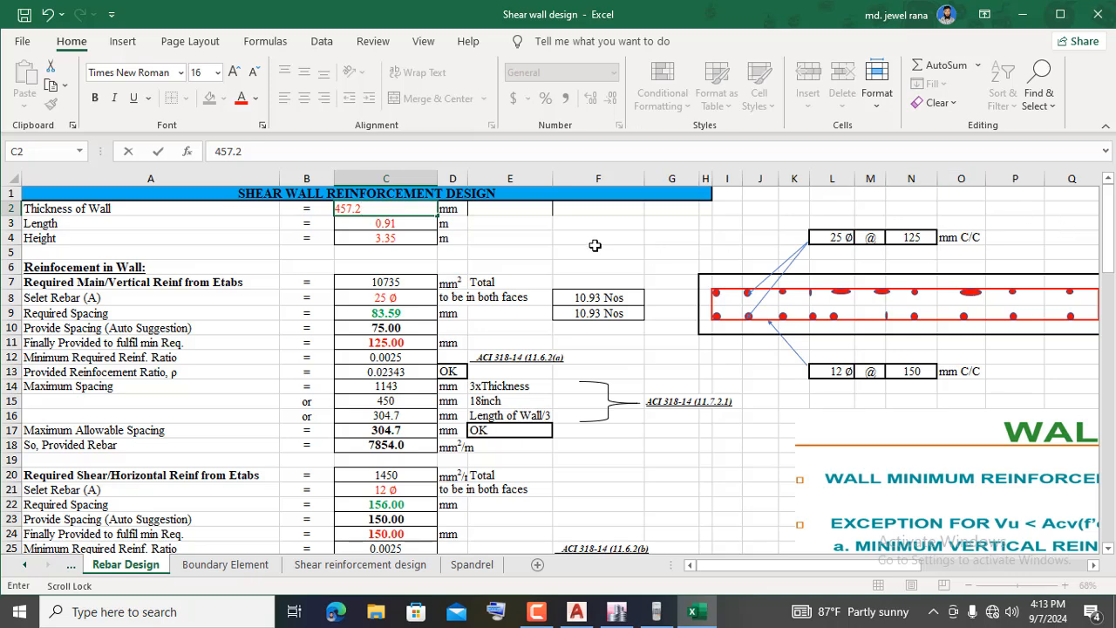
{"action": "left_click", "coordinate": [562, 224]}
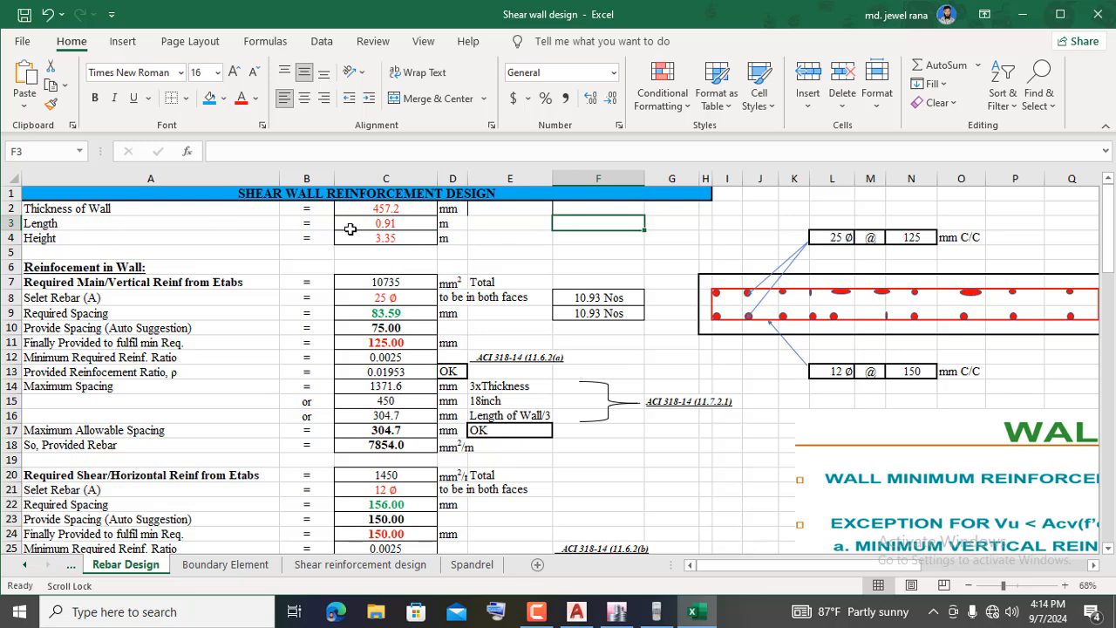
- Look up the pier length in the ETABS design details, set Length to 1.524 m in the Excel sheet, and check the Height cell's formula
{"action": "left_click", "coordinate": [379, 224]}
{"action": "left_click", "coordinate": [616, 612]}
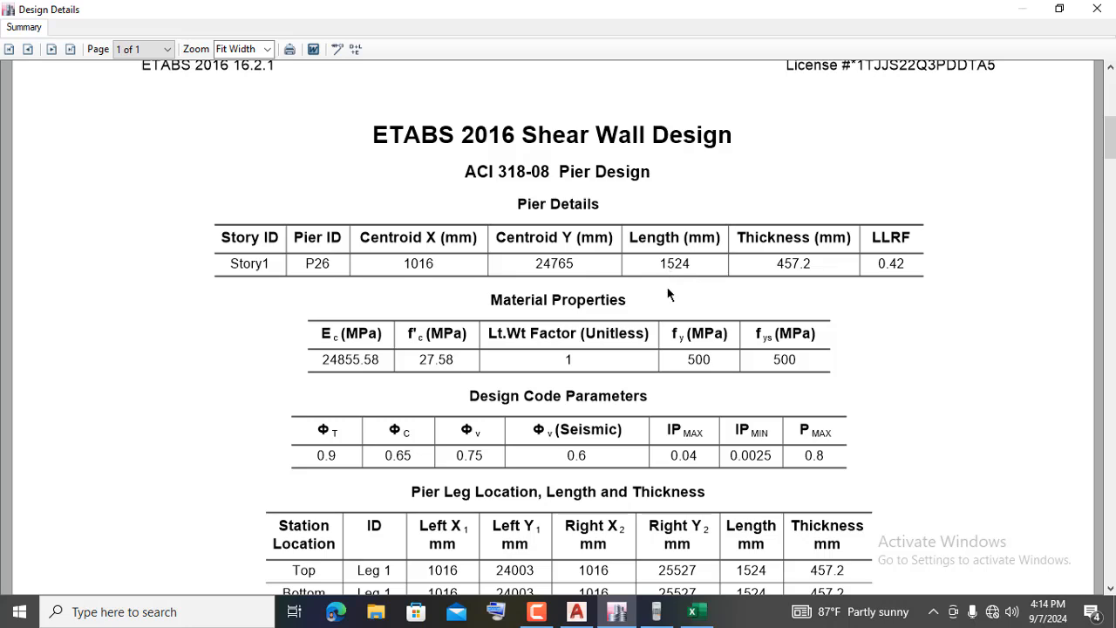
{"action": "left_click", "coordinate": [693, 611]}
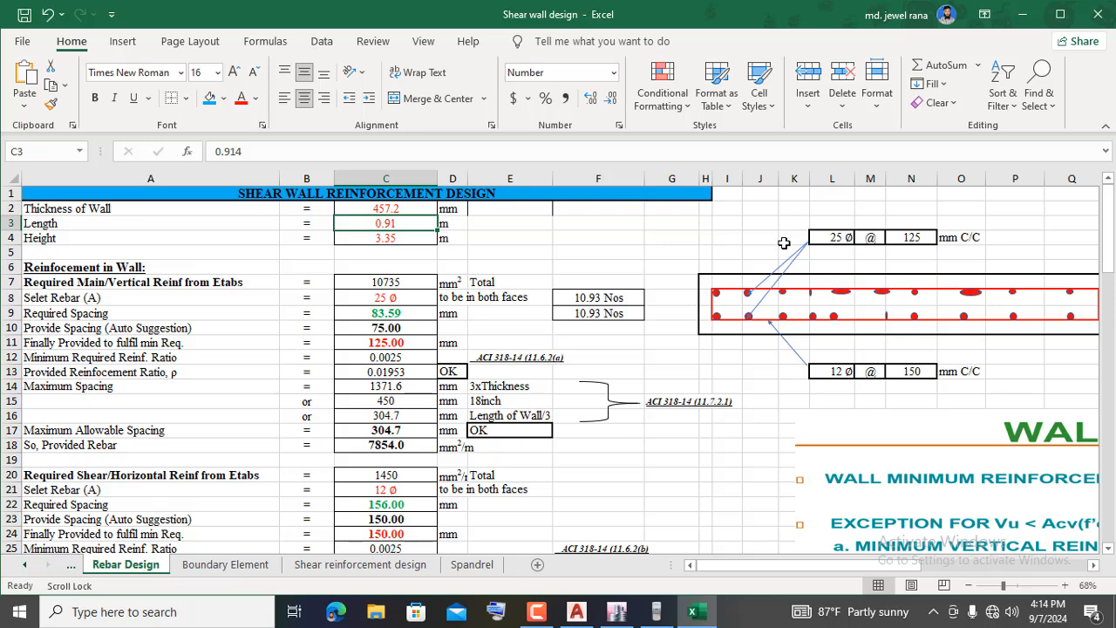
{"action": "type", "text": "1.524"}
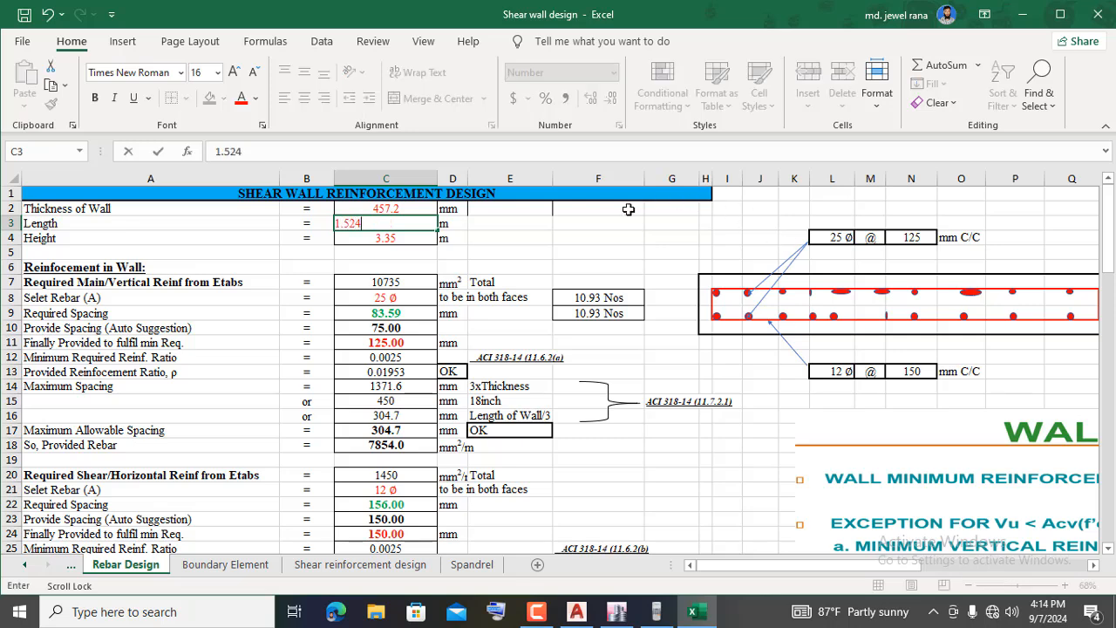
{"action": "left_click", "coordinate": [565, 237]}
{"action": "left_click", "coordinate": [377, 236]}
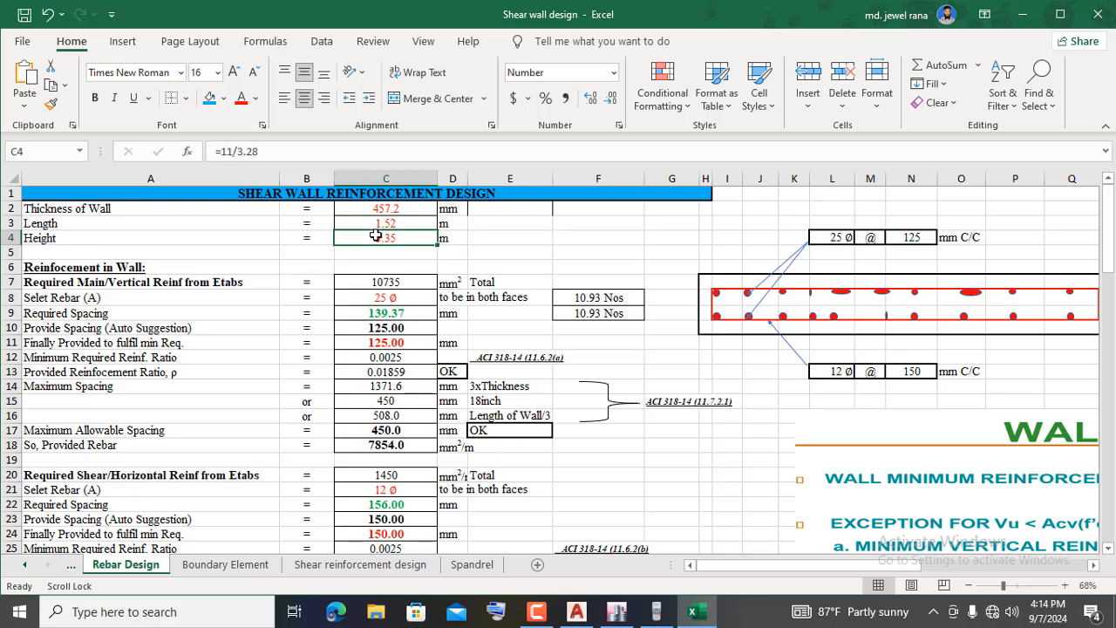
{"action": "left_click", "coordinate": [504, 250]}
{"action": "left_click", "coordinate": [385, 236]}
- Switch to ETABS, close the pier design details, and examine the longitudinal reinforcing area of the bottom wall panel in the 3-D view
{"action": "left_click", "coordinate": [1026, 16]}
{"action": "left_click", "coordinate": [1097, 8]}
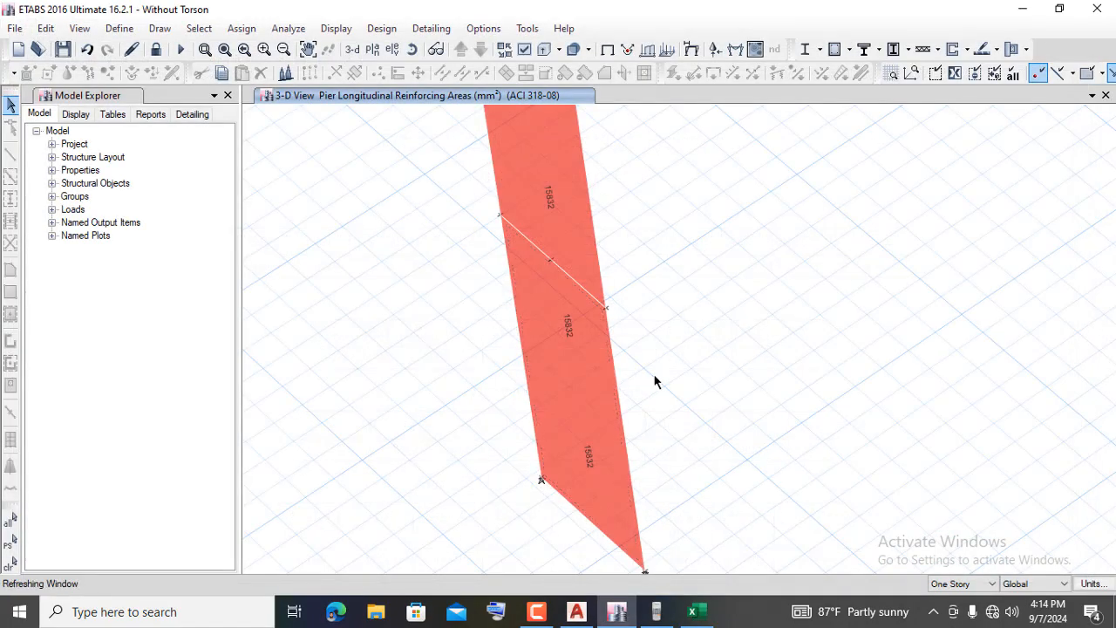
{"action": "left_click", "coordinate": [587, 407]}
{"action": "scroll", "coordinate": [586, 404], "scroll_direction": "up", "scroll_amount": 3}
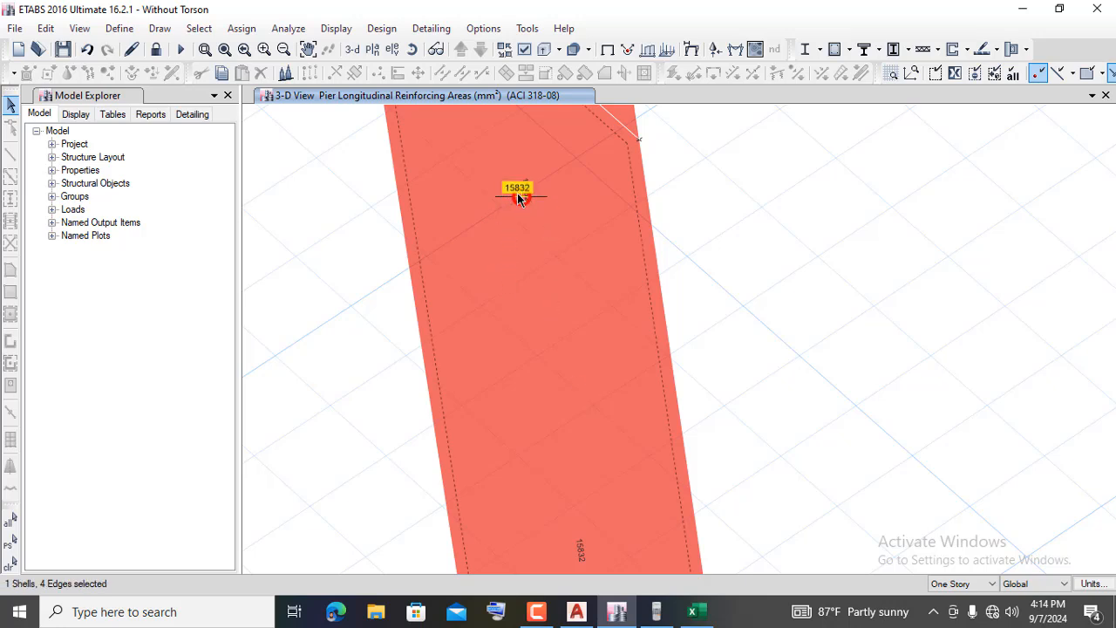
- Set Required Main/Vertical Reinf from Etabs to 15832 mm² on the Rebar Design sheet in Excel
{"action": "left_click", "coordinate": [693, 611]}
{"action": "left_click", "coordinate": [525, 253]}
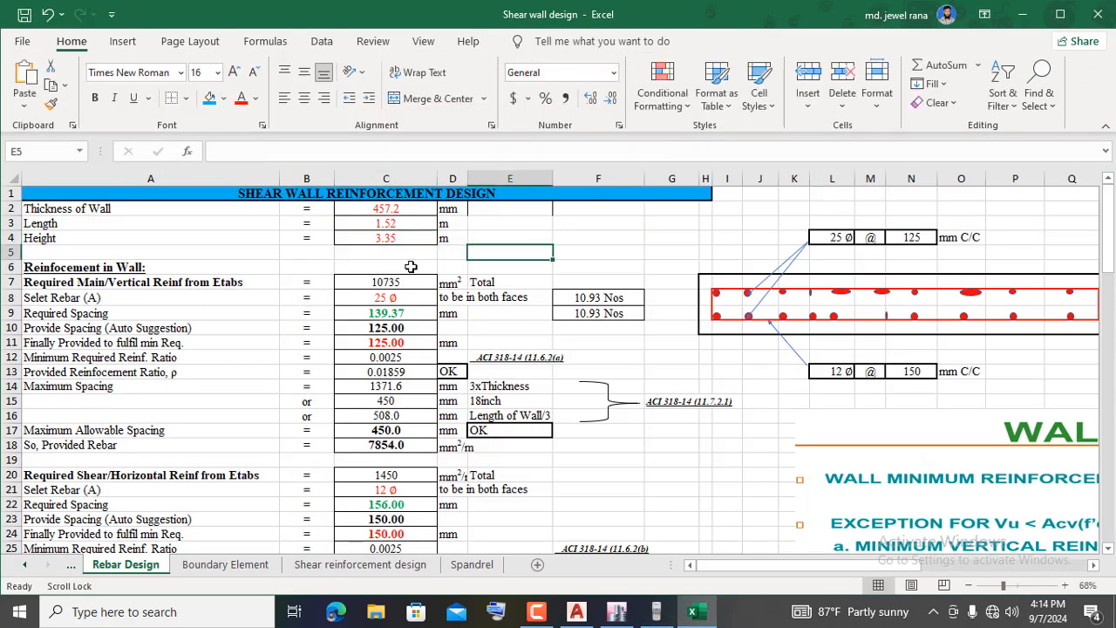
{"action": "left_click", "coordinate": [398, 281]}
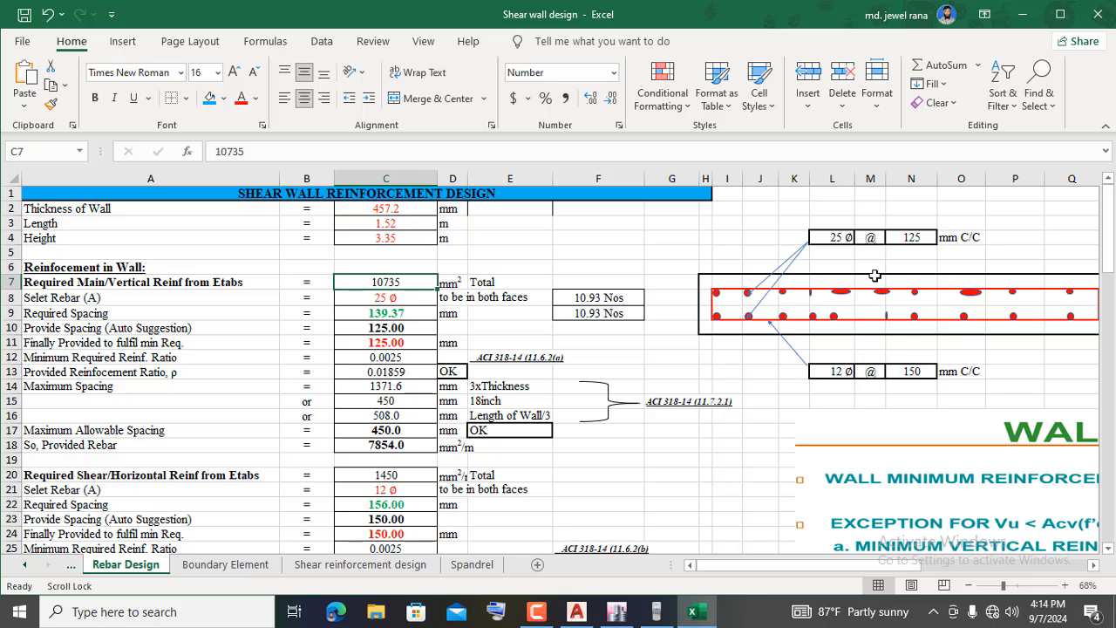
{"action": "type", "text": "158"}
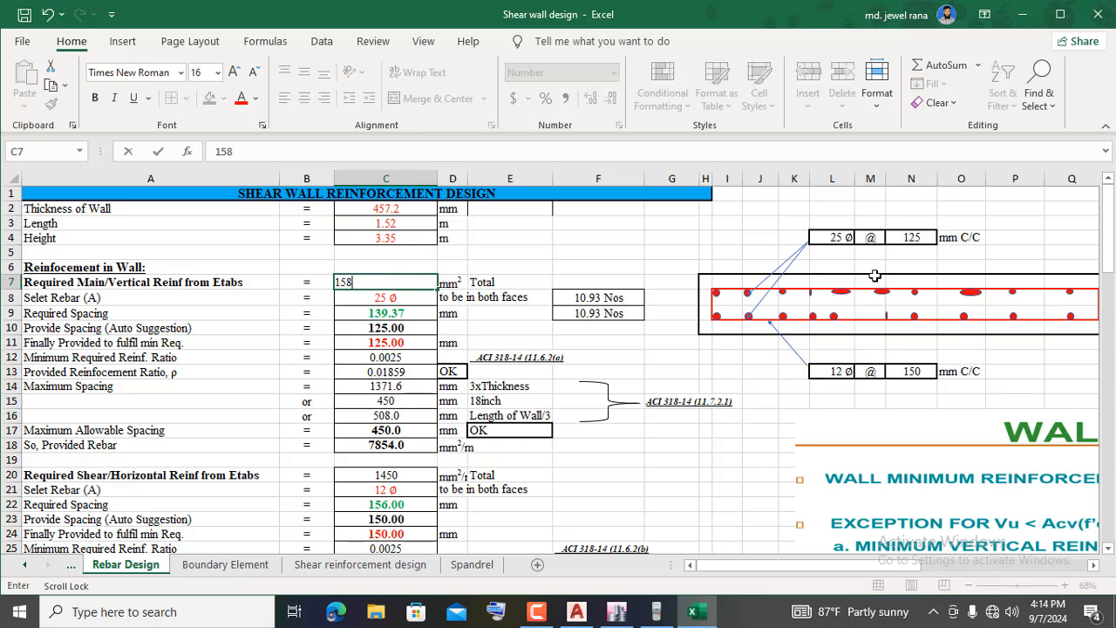
{"action": "type", "text": "32"}
{"action": "left_click", "coordinate": [594, 252]}
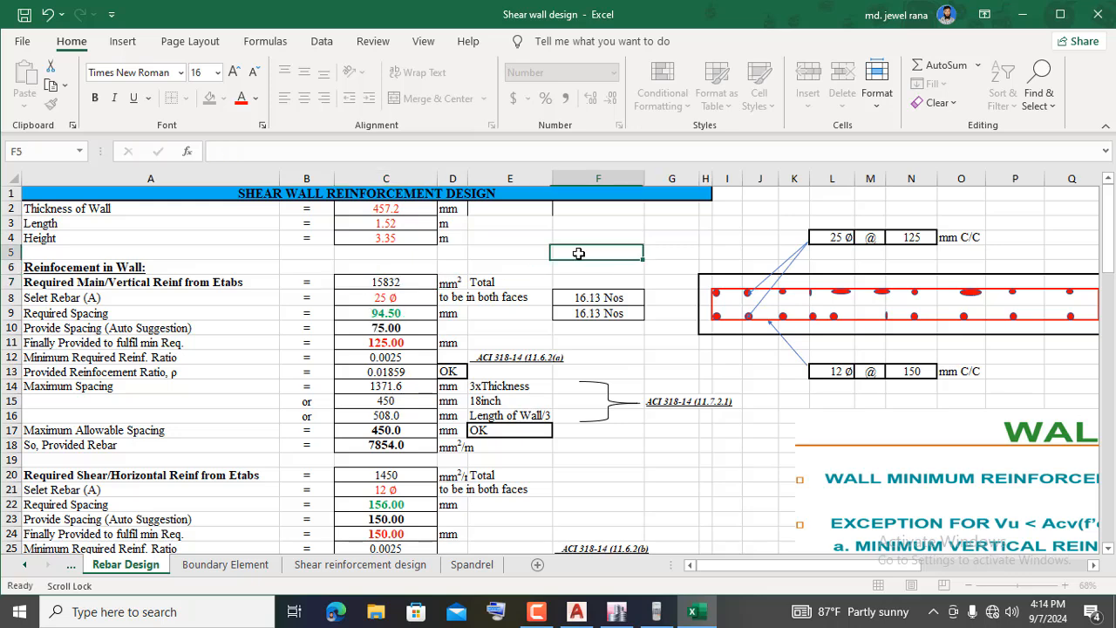
- Check the bar sizes offered for the vertical rebar and the formula behind the automatically suggested spacing
{"action": "left_click", "coordinate": [362, 301]}
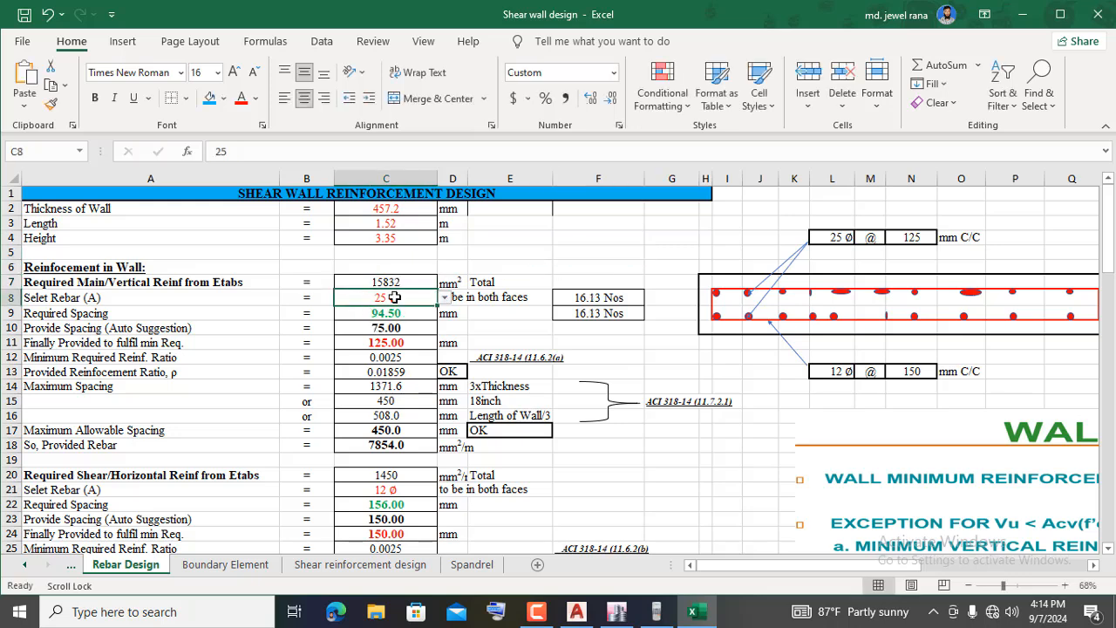
{"action": "left_click", "coordinate": [446, 298]}
{"action": "left_click", "coordinate": [365, 329]}
{"action": "left_click", "coordinate": [400, 329]}
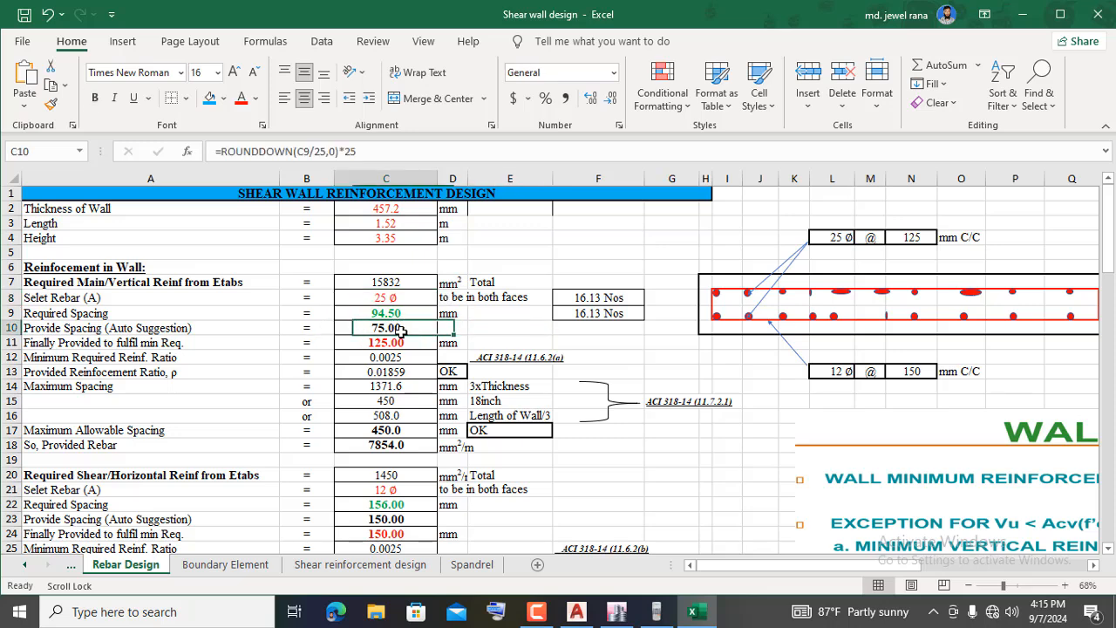
- Switch to ETABS, review the flexural D/C ratios in the Story1 P26 pier's design details, and close the report
{"action": "left_click", "coordinate": [1021, 15]}
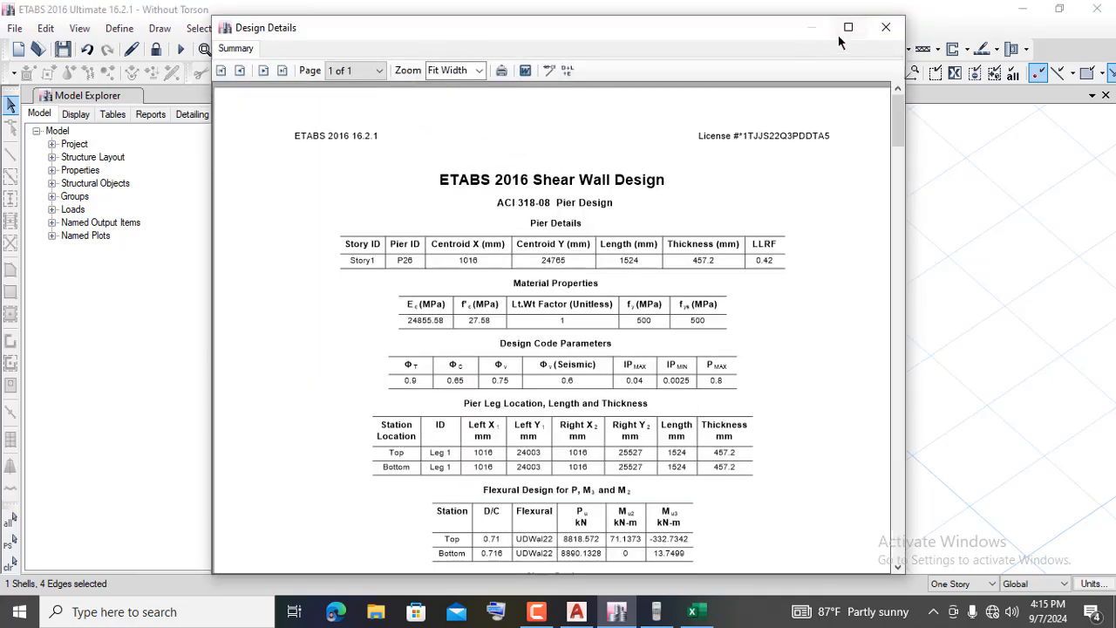
{"action": "left_click", "coordinate": [846, 25]}
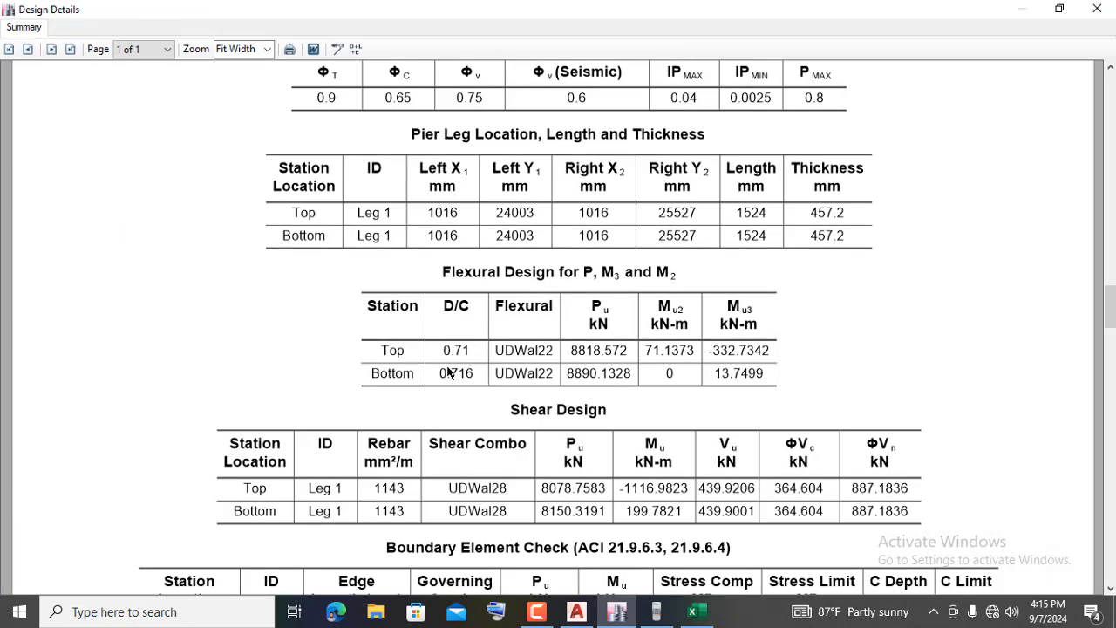
{"action": "left_click", "coordinate": [1097, 8]}
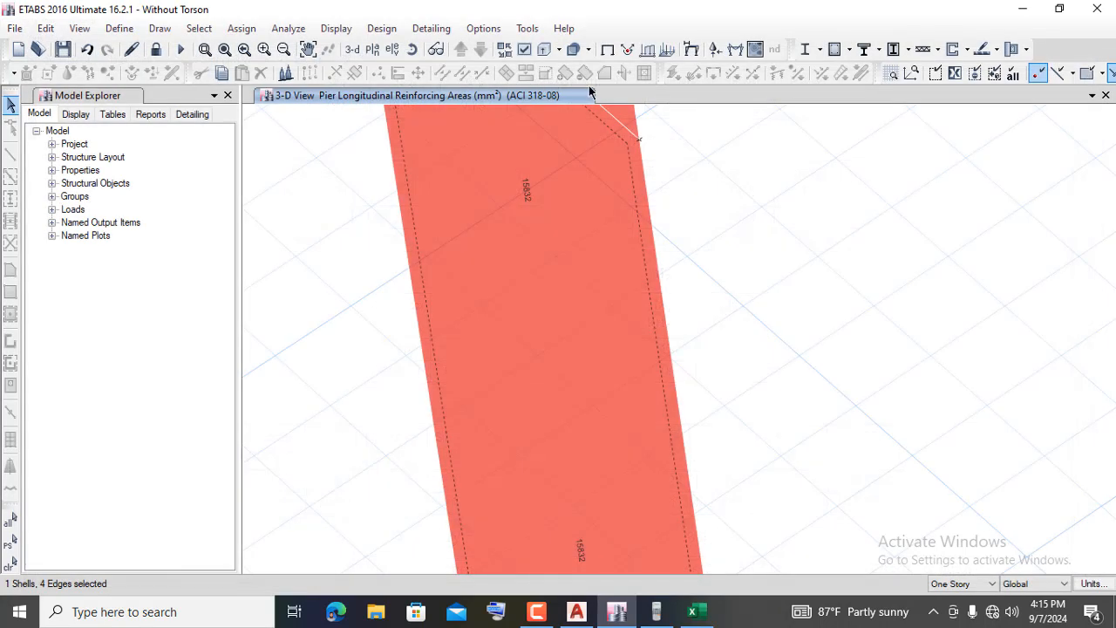
- Select the P26 wall panels on every level using All Stories, and return the story option to One Story
{"action": "scroll", "coordinate": [579, 366], "scroll_direction": "down", "scroll_amount": 2}
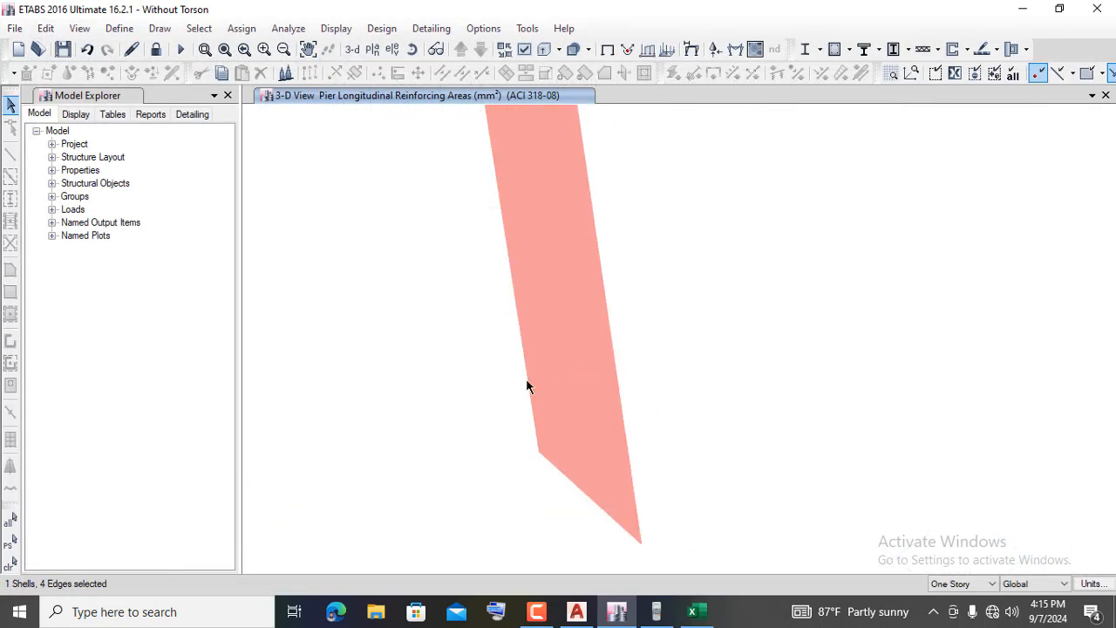
{"action": "left_click", "coordinate": [963, 583]}
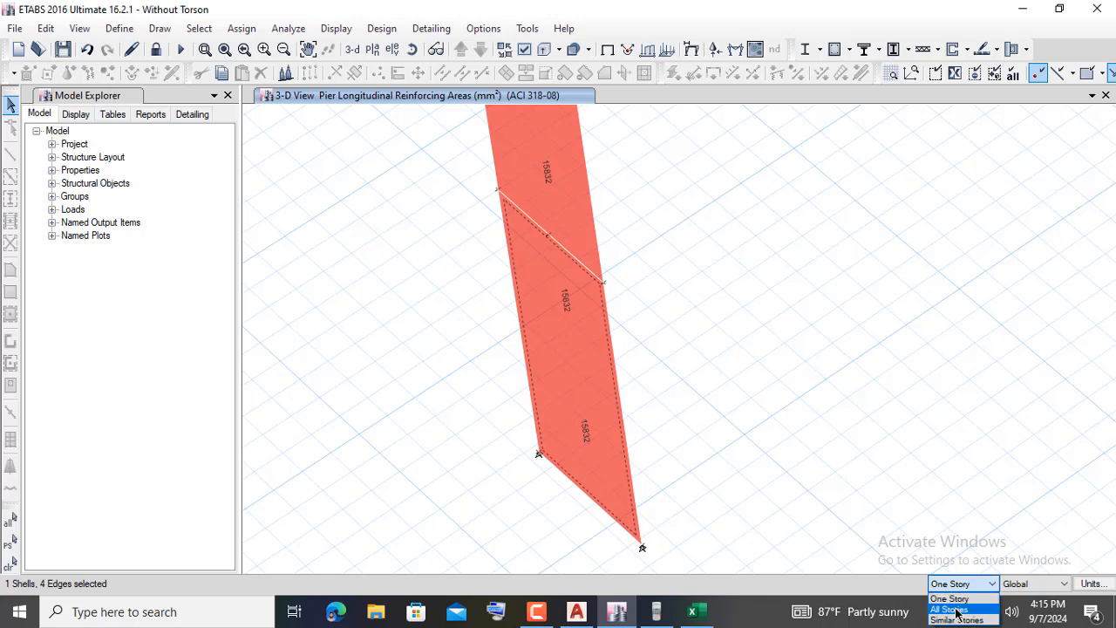
{"action": "left_click", "coordinate": [955, 608]}
{"action": "left_click", "coordinate": [560, 382]}
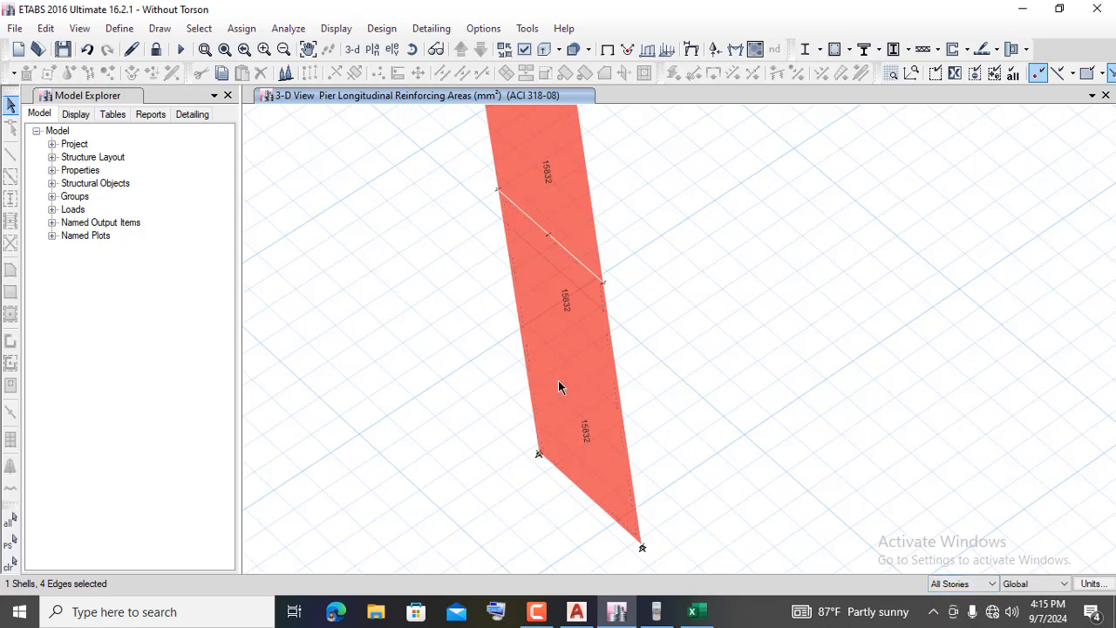
{"action": "left_click", "coordinate": [560, 382]}
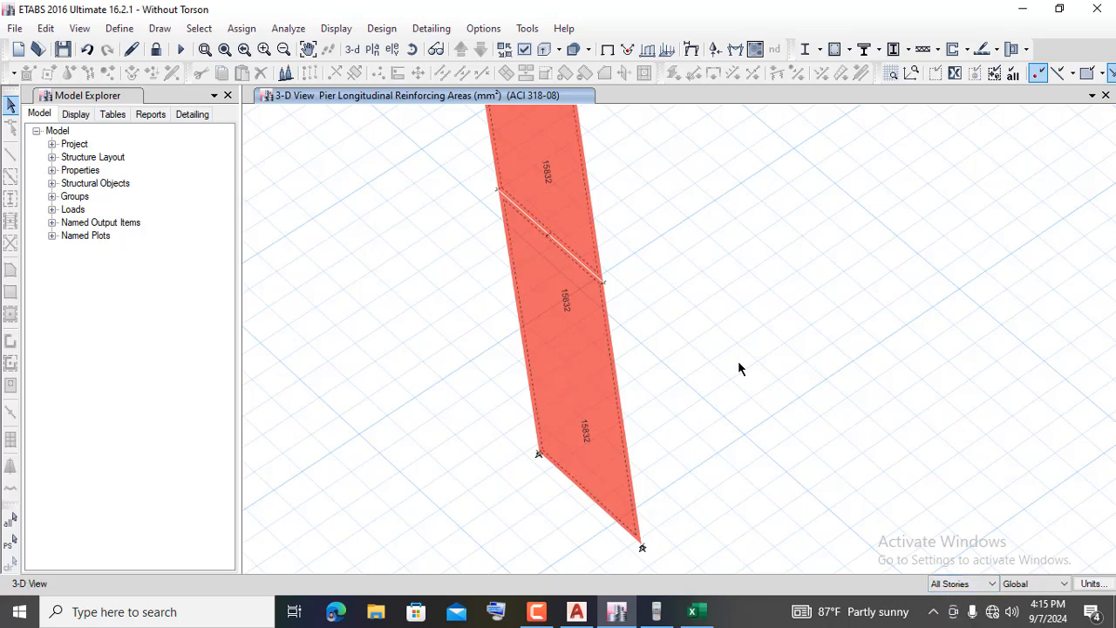
{"action": "left_click", "coordinate": [962, 584]}
{"action": "left_click", "coordinate": [955, 600]}
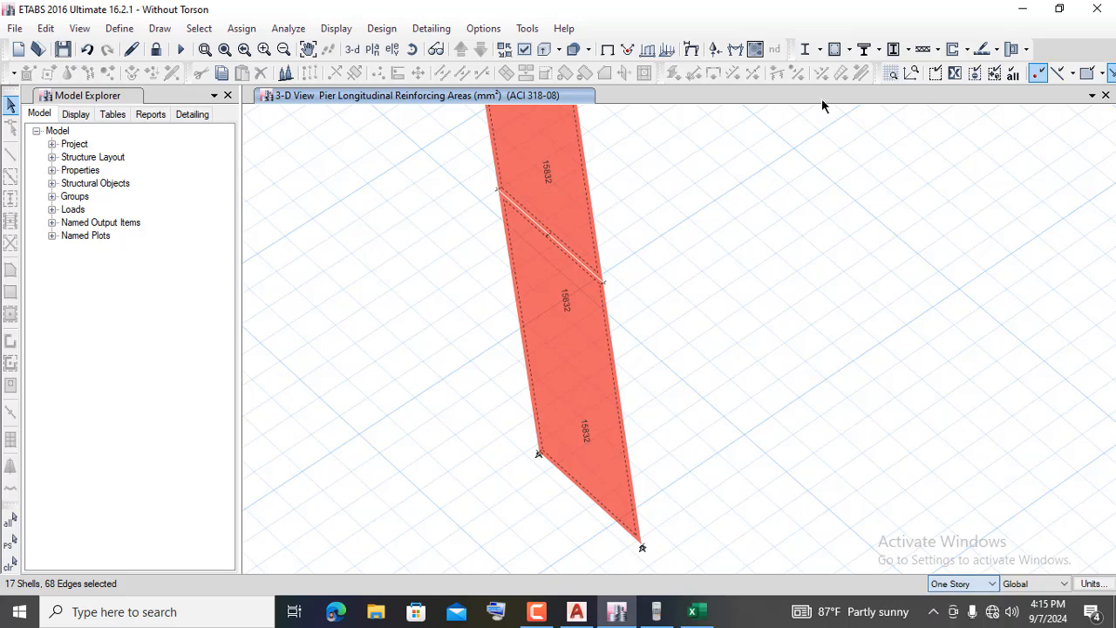
- Assign uniform reinforcing to the selected piers with #7 distributed bars and #8 end/corner bars, keeping 127 mm spacing and 25.4 mm clear cover
{"action": "left_click", "coordinate": [966, 49]}
{"action": "mouse_move", "coordinate": [974, 164]}
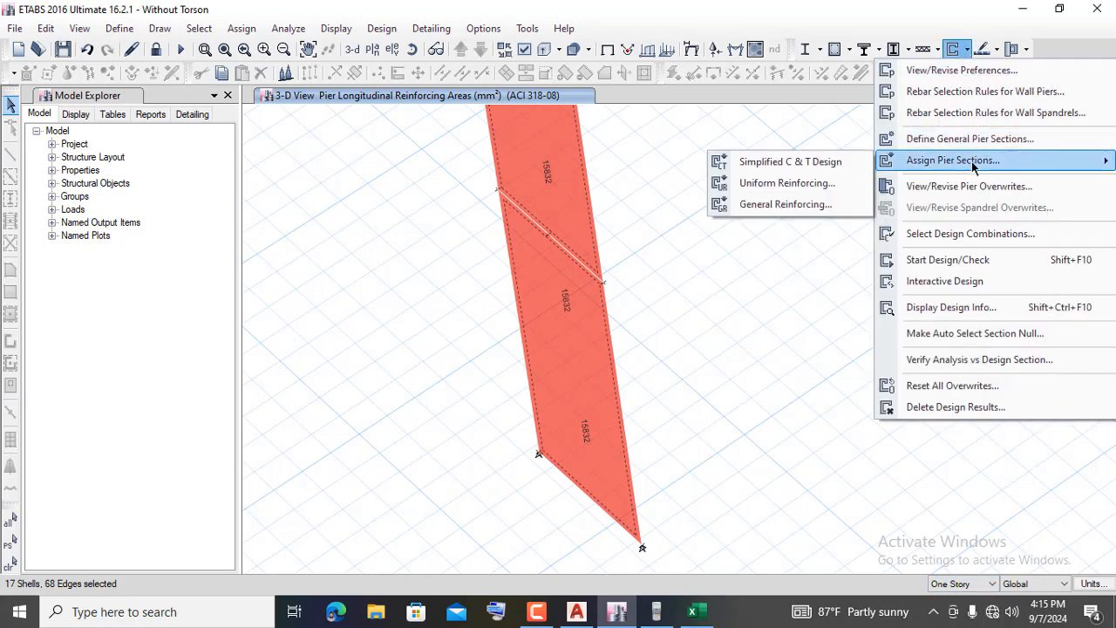
{"action": "left_click", "coordinate": [804, 182]}
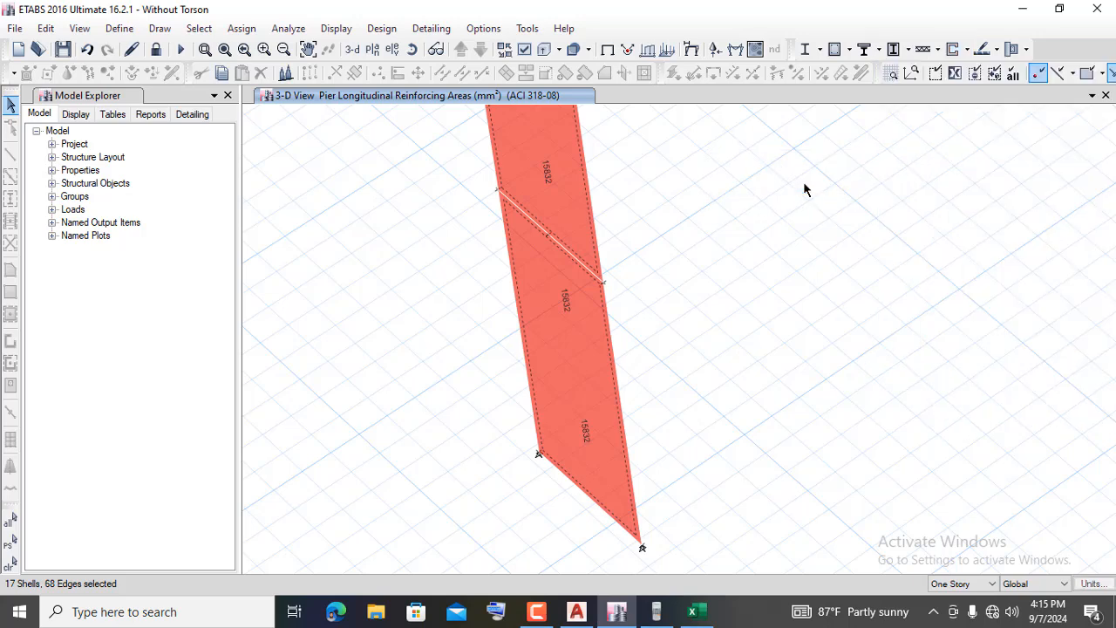
{"action": "left_click_drag", "start_coordinate": [582, 138], "coordinate": [795, 175]}
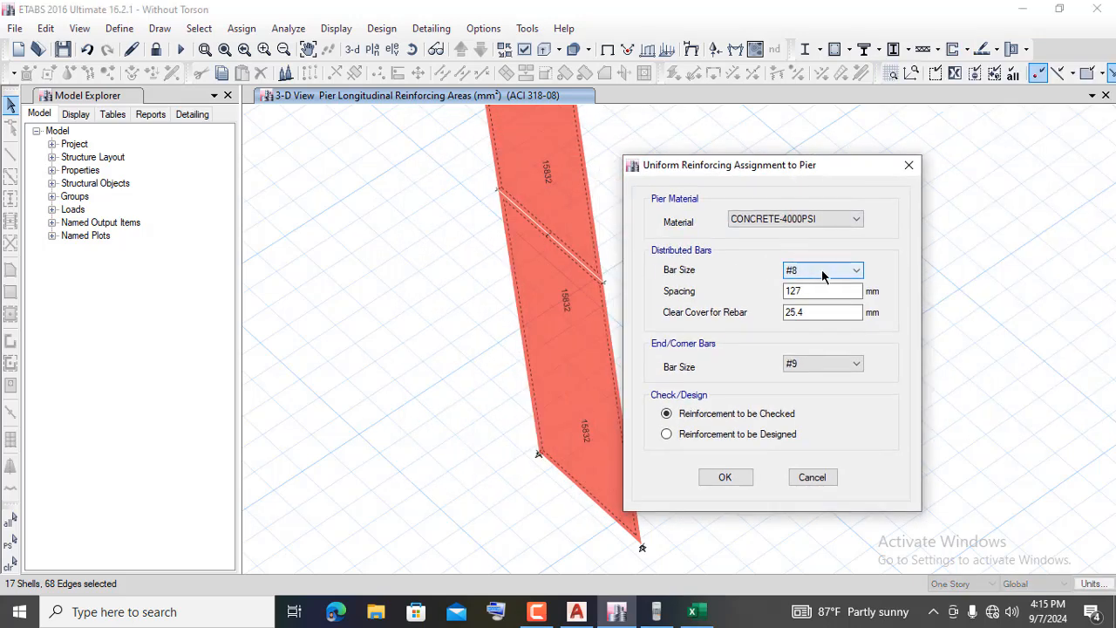
{"action": "left_click", "coordinate": [822, 269]}
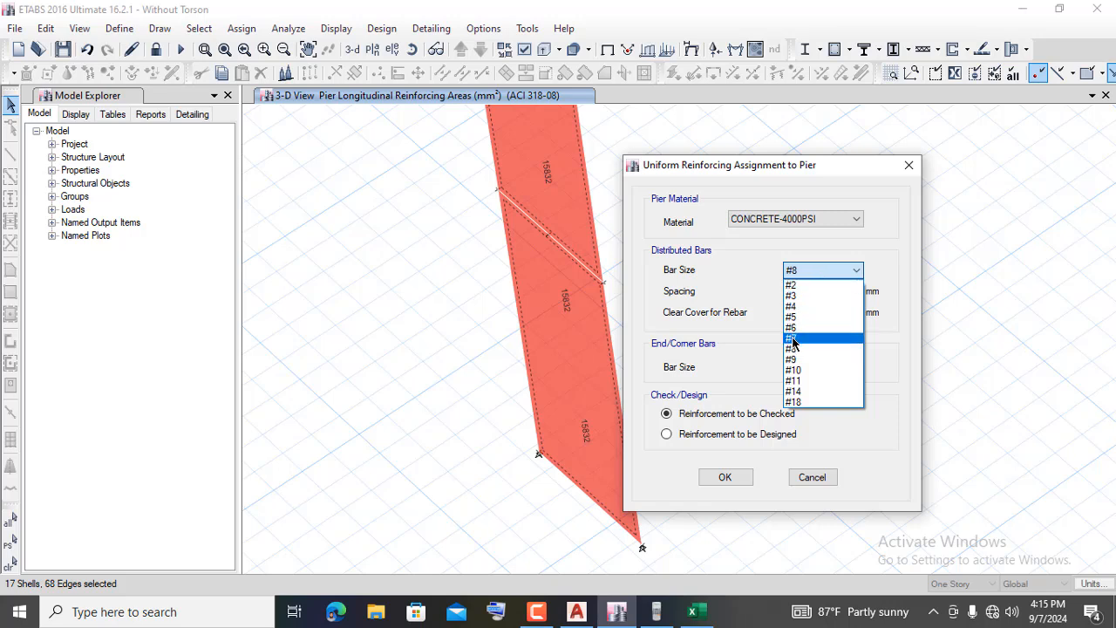
{"action": "left_click", "coordinate": [793, 337]}
{"action": "double_click", "coordinate": [793, 291]}
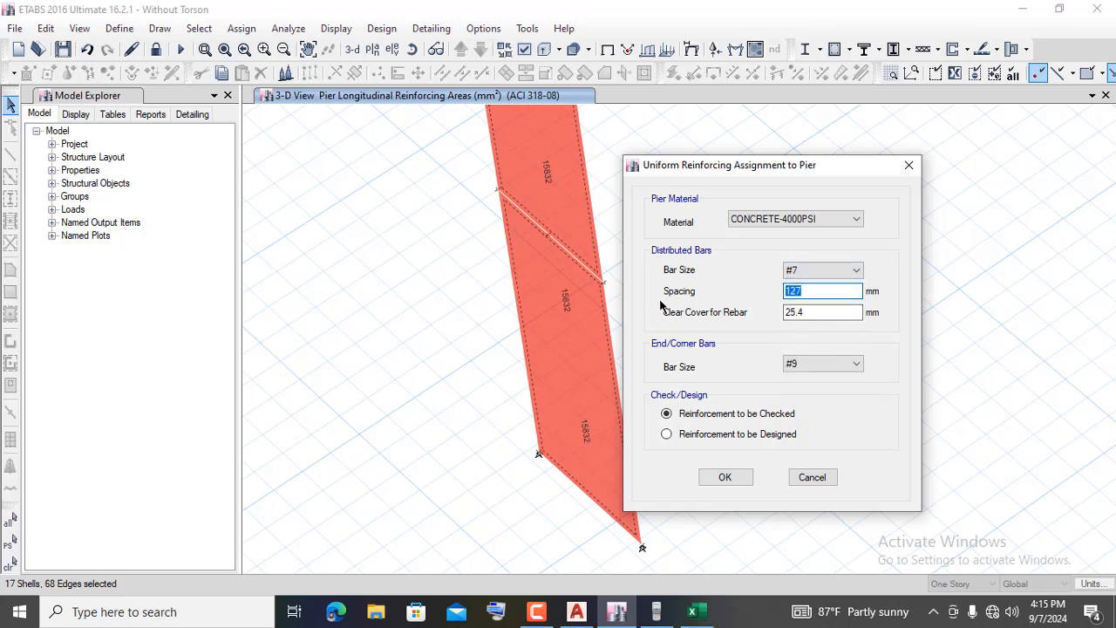
{"action": "double_click", "coordinate": [793, 312]}
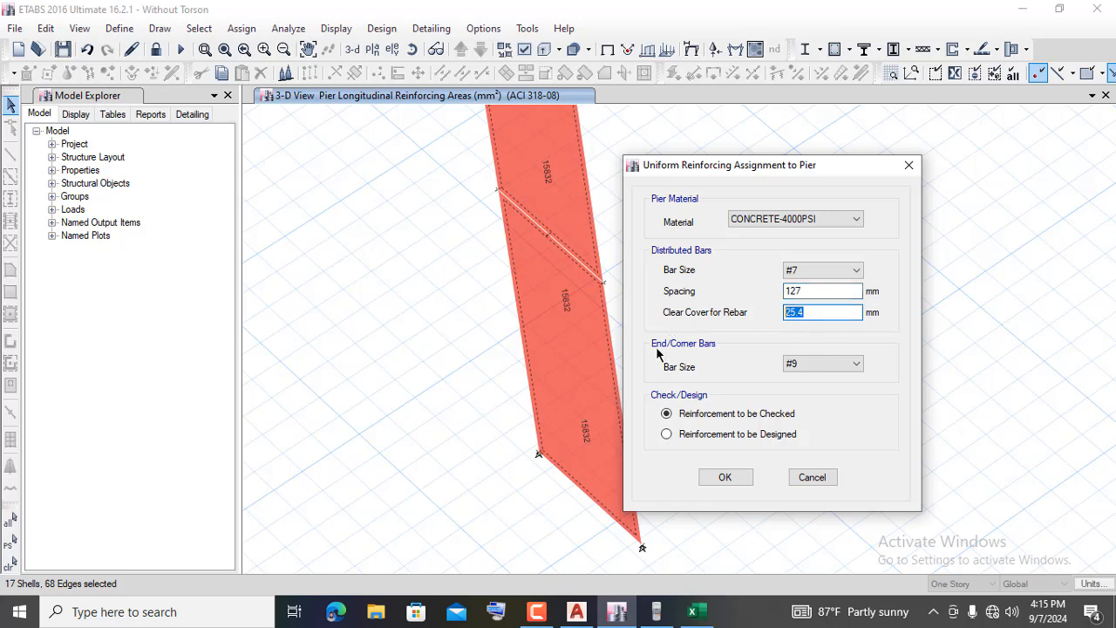
{"action": "left_click", "coordinate": [816, 364]}
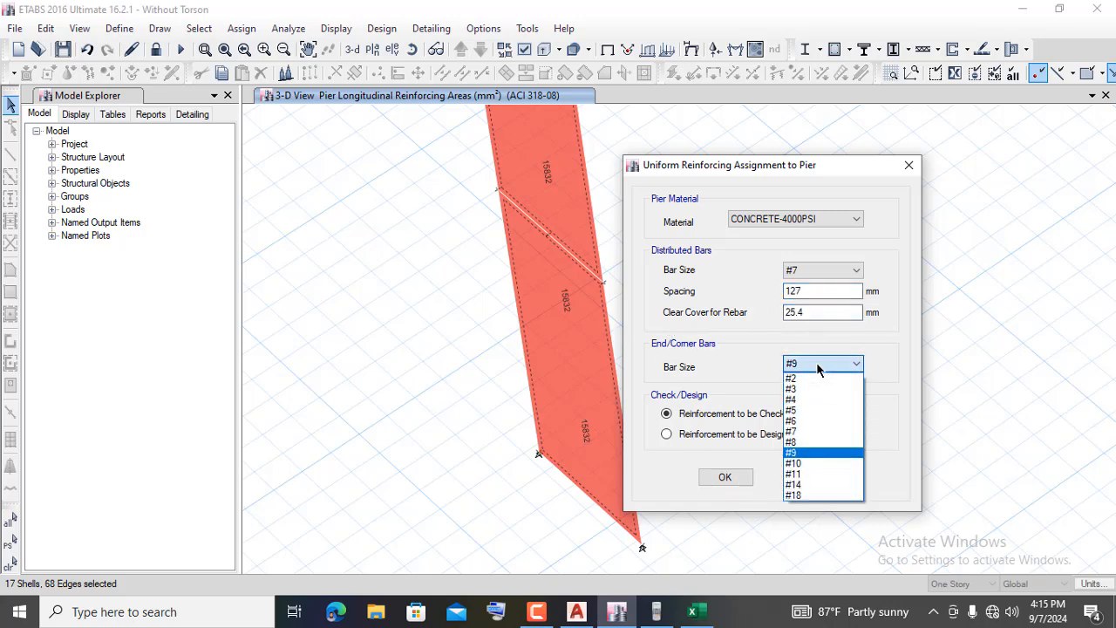
{"action": "left_click", "coordinate": [793, 443]}
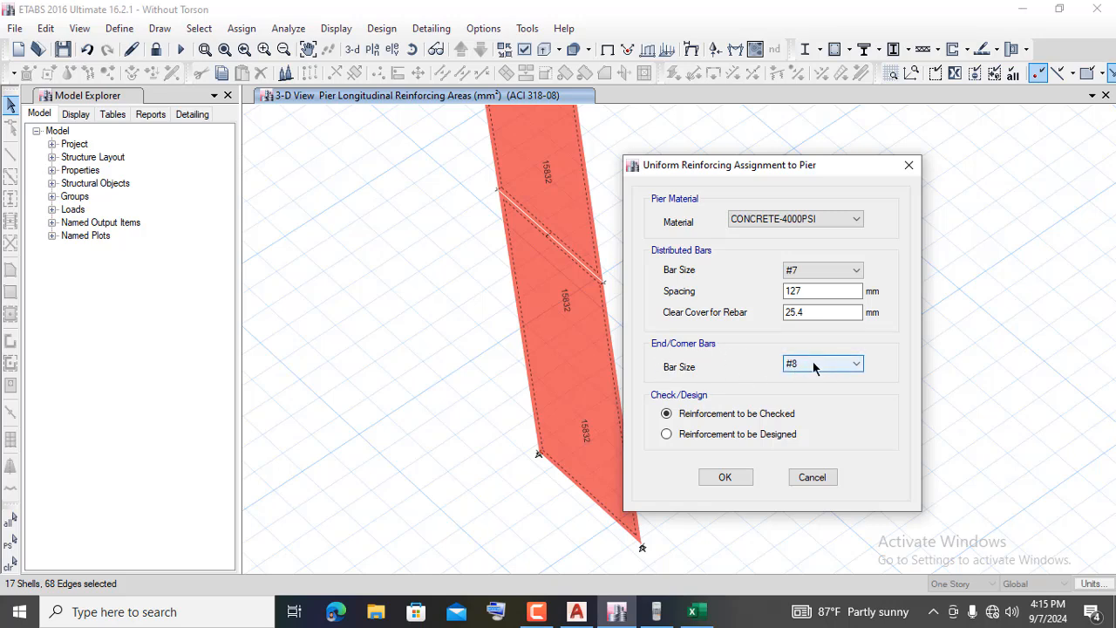
{"action": "left_click", "coordinate": [716, 477]}
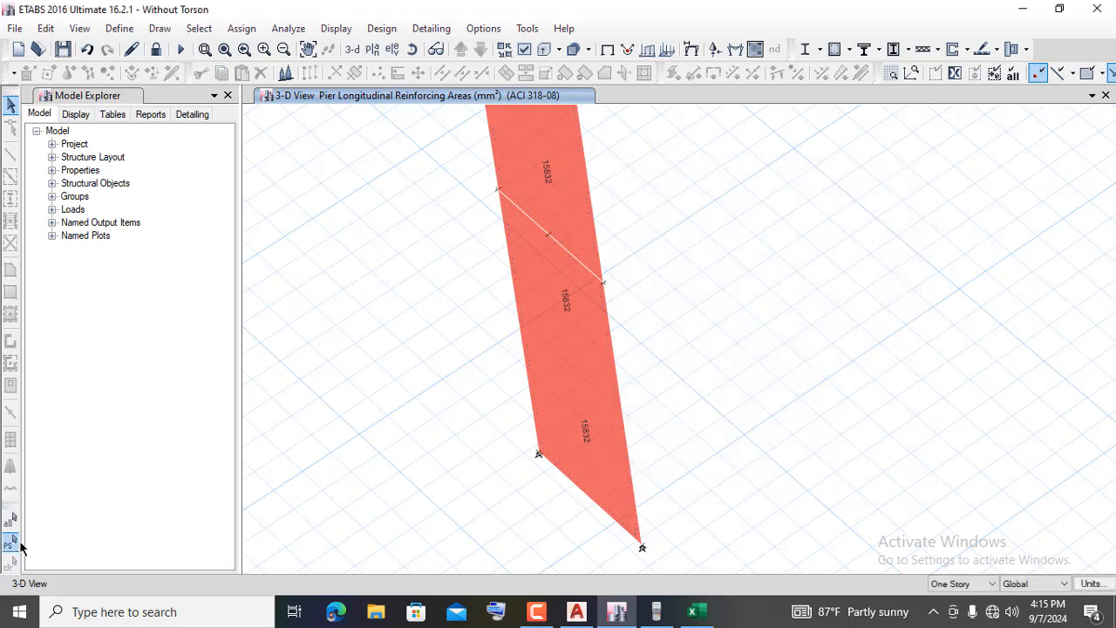
- Restore the previous selection of wall panels and rerun the shear wall design check
{"action": "left_click", "coordinate": [18, 540]}
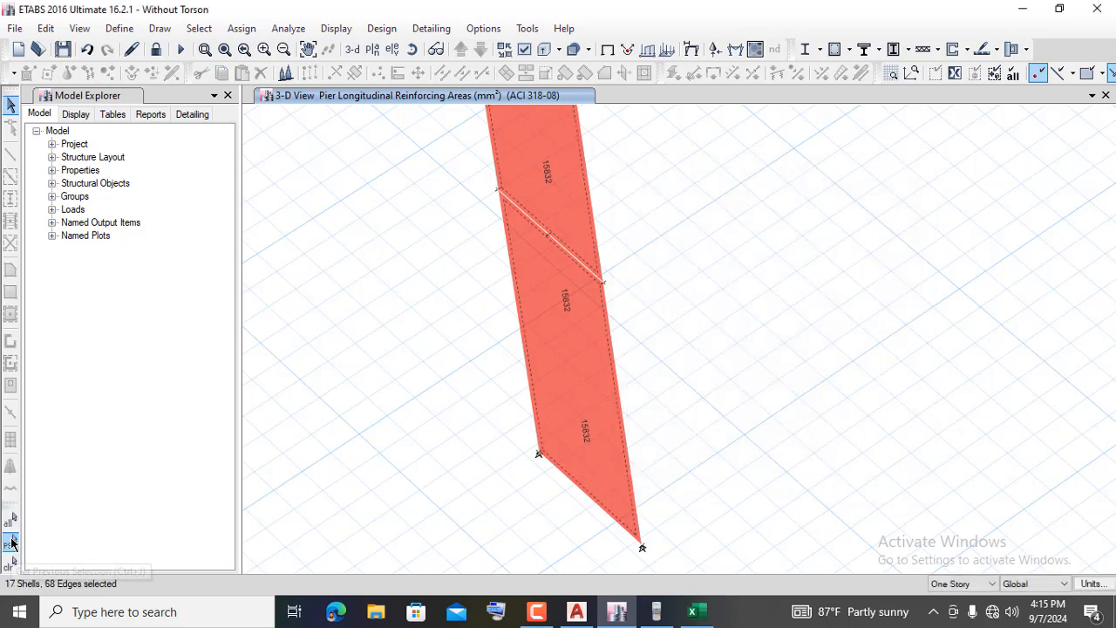
{"action": "left_click", "coordinate": [952, 50]}
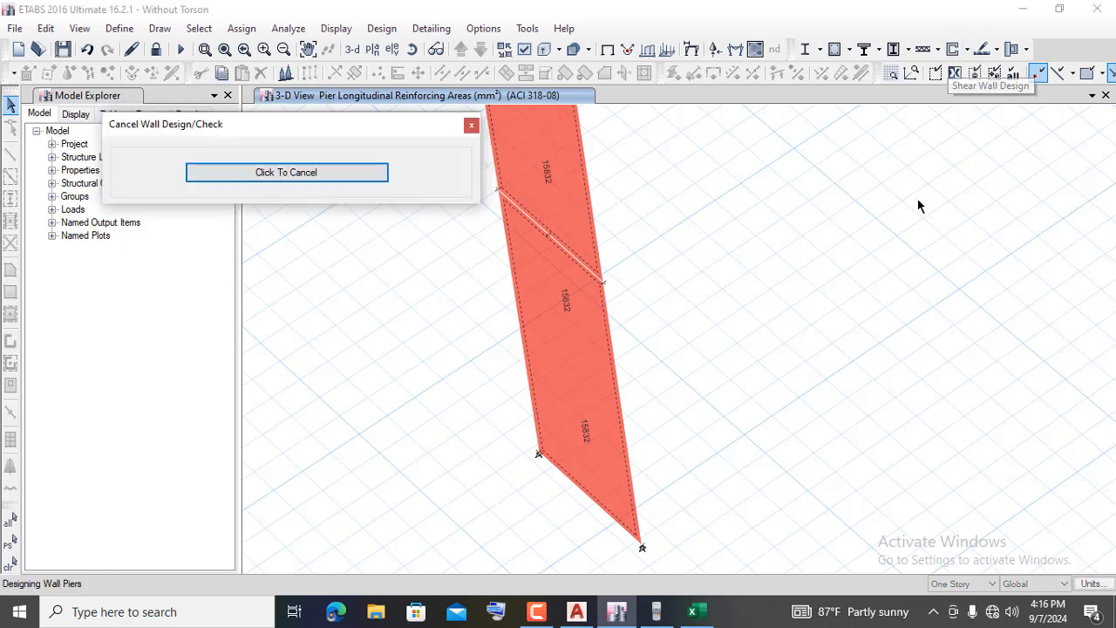
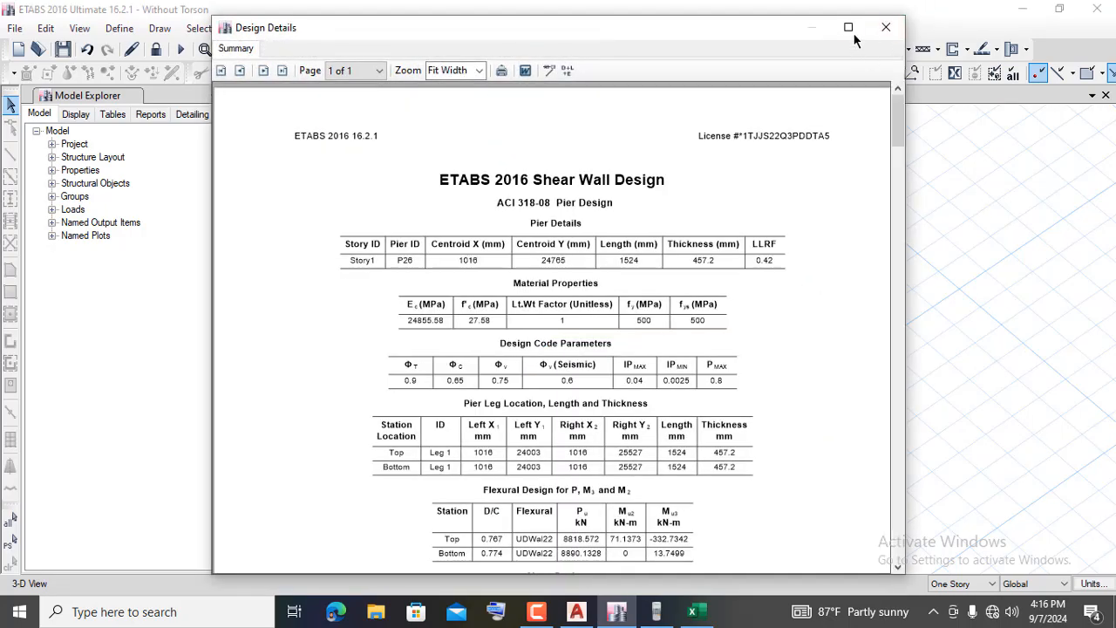
- Review the flexural D/C, shear design and boundary element tables in the Story1 P26 pier's updated design details
{"action": "left_click", "coordinate": [852, 32]}
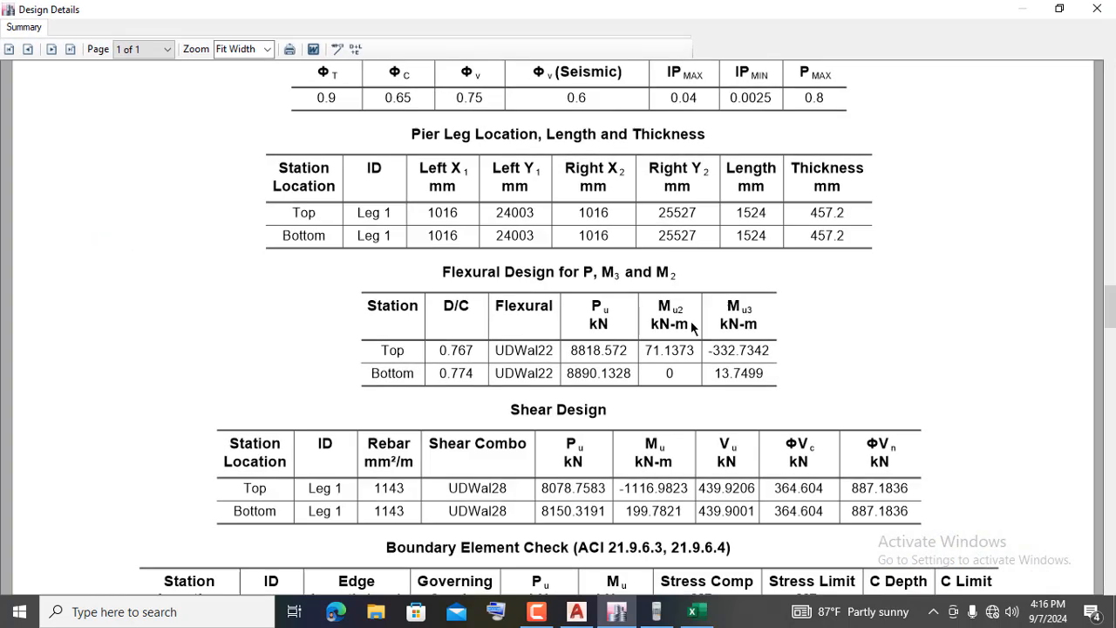
{"action": "scroll", "coordinate": [693, 325], "scroll_direction": "down", "scroll_amount": 5}
{"action": "scroll", "coordinate": [569, 329], "scroll_direction": "up", "scroll_amount": 4}
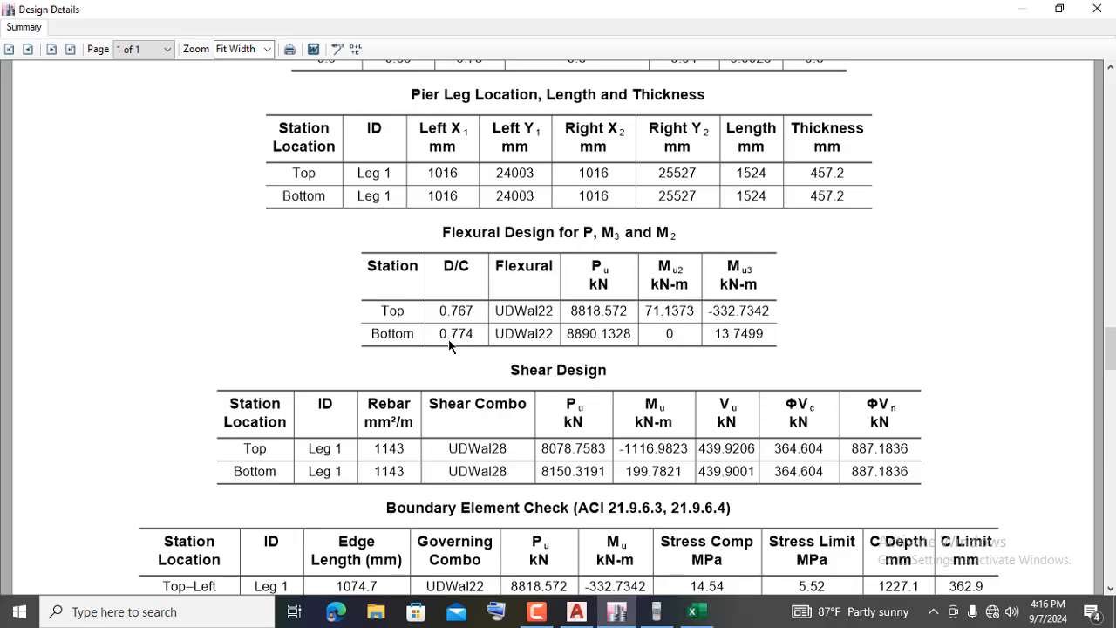
{"action": "scroll", "coordinate": [492, 362], "scroll_direction": "up", "scroll_amount": 4}
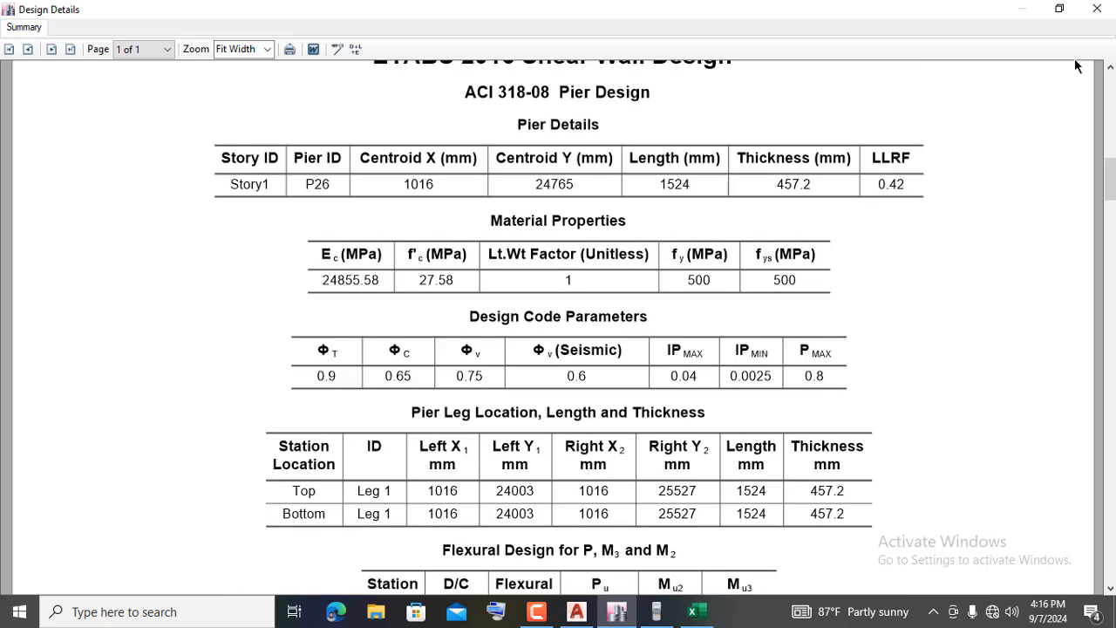
- Close the design details, switch to the Excel design sheet, and set the required main/vertical reinforcement from ETABS to 12103 mm²
{"action": "left_click", "coordinate": [1097, 8]}
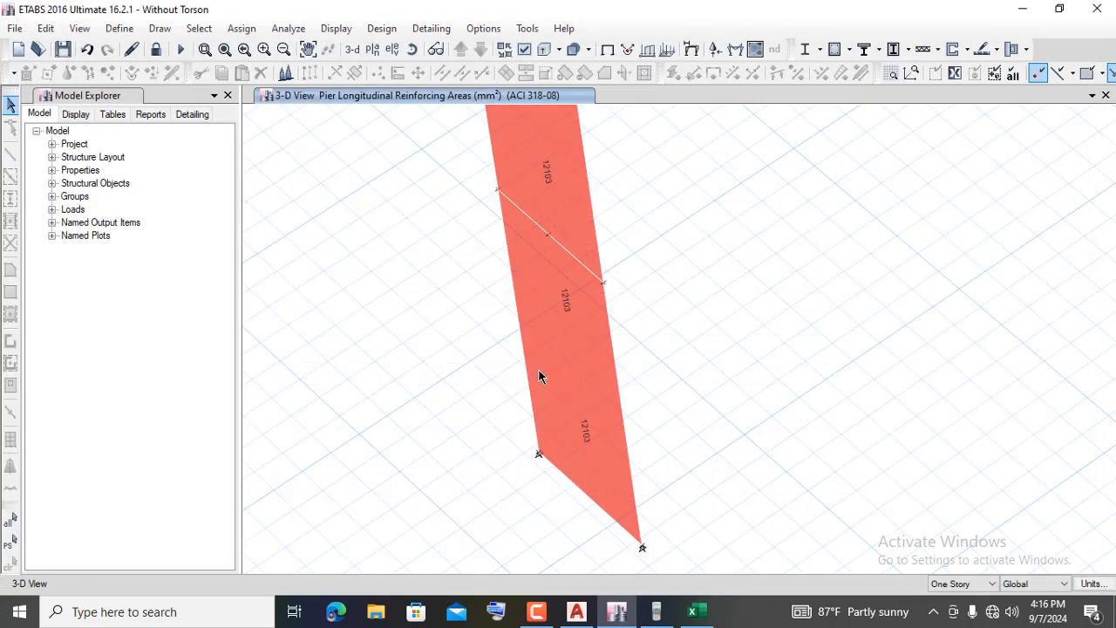
{"action": "left_click", "coordinate": [693, 611]}
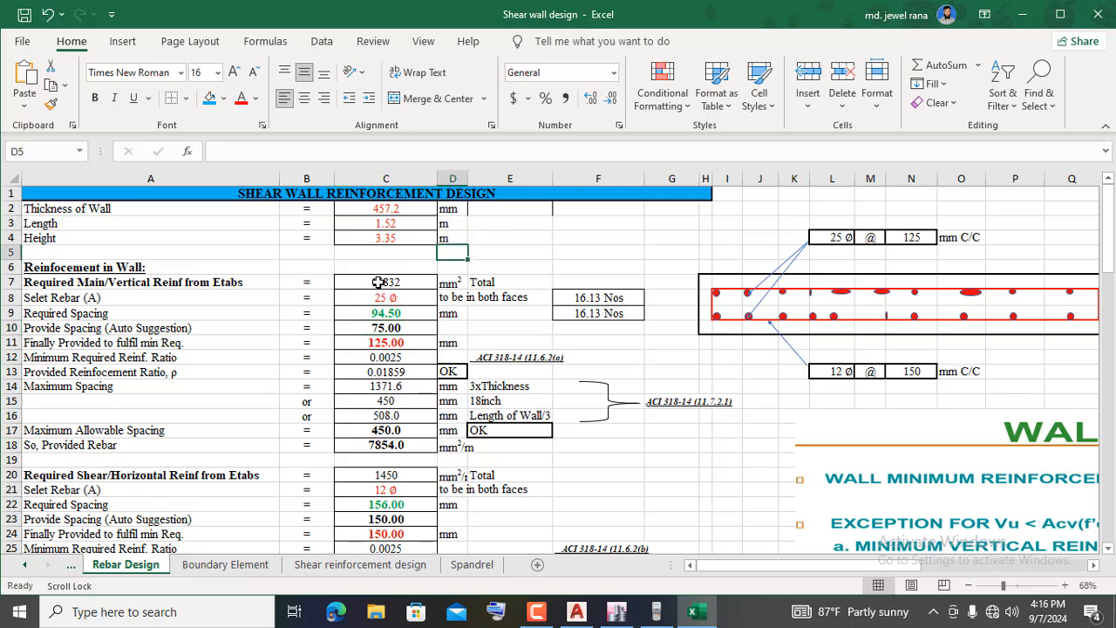
{"action": "left_click", "coordinate": [384, 281]}
{"action": "type", "text": "1210"}
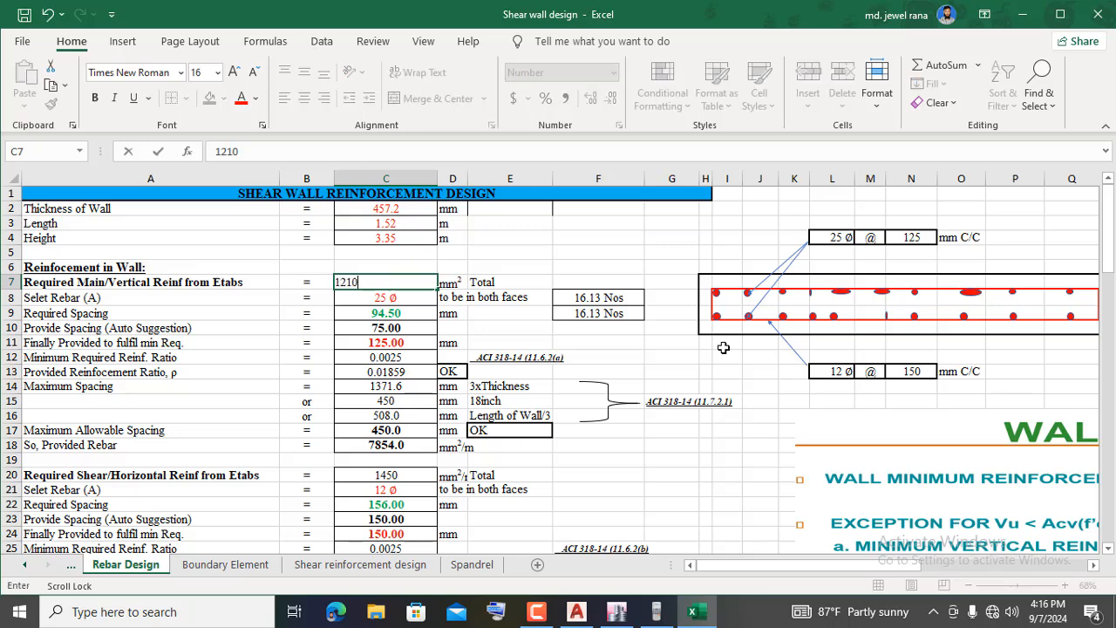
{"action": "type", "text": "3"}
{"action": "left_click", "coordinate": [582, 236]}
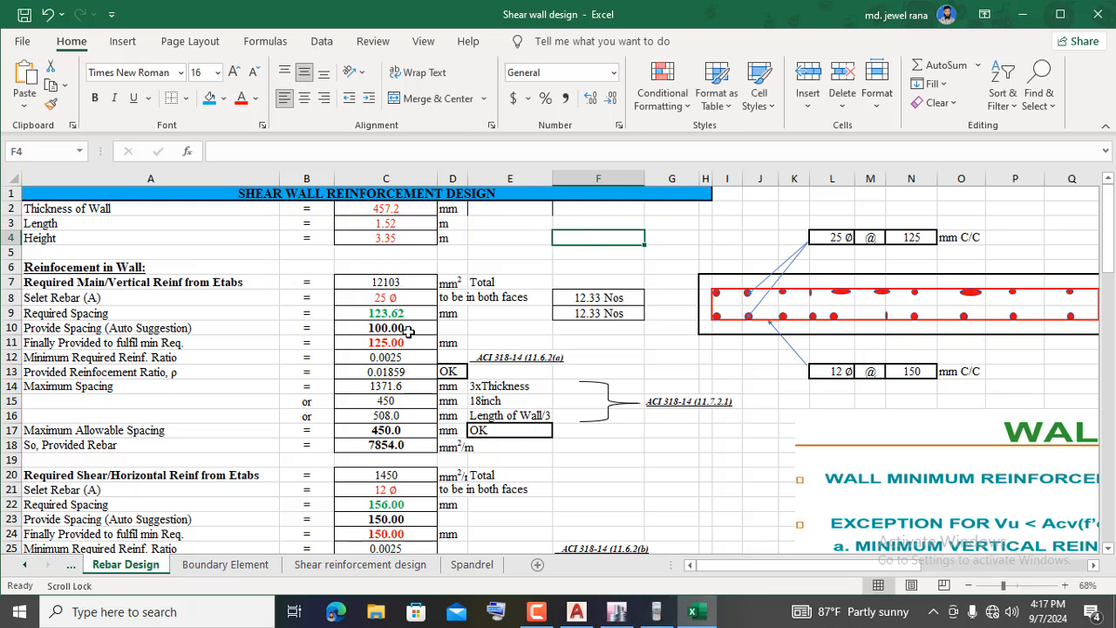
- Examine the required vertical reinforcement, selected rebar size and resulting bar spacing in the Rebar Design sheet's wall reinforcement block
{"action": "left_click", "coordinate": [380, 281]}
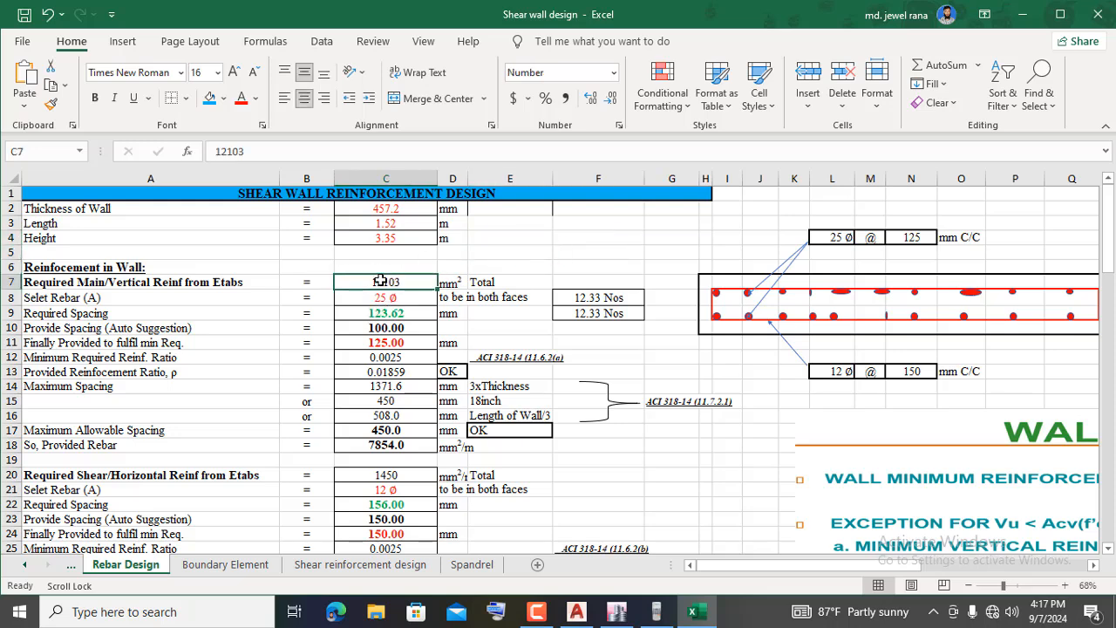
{"action": "left_click", "coordinate": [538, 254]}
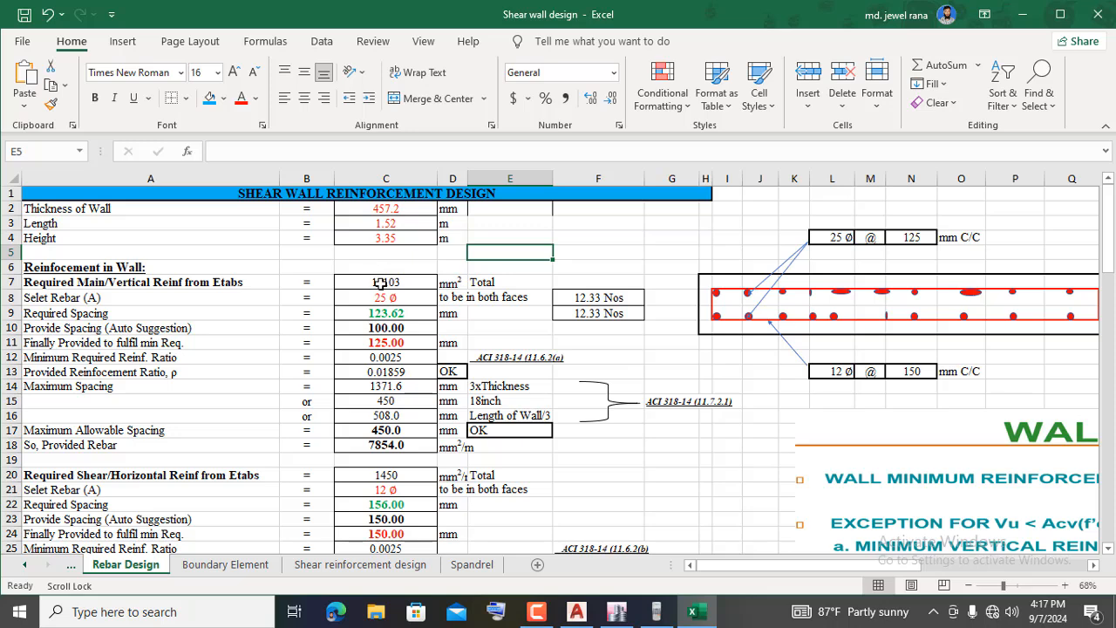
{"action": "left_click", "coordinate": [378, 281]}
{"action": "left_click", "coordinate": [545, 265]}
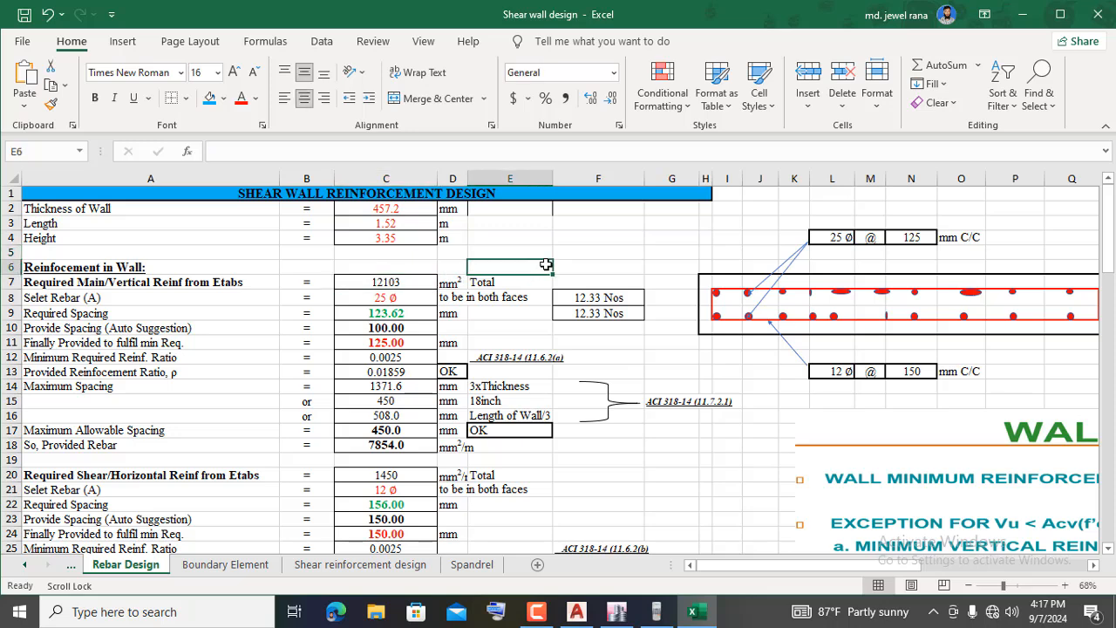
{"action": "left_click", "coordinate": [397, 281]}
{"action": "left_click", "coordinate": [533, 258]}
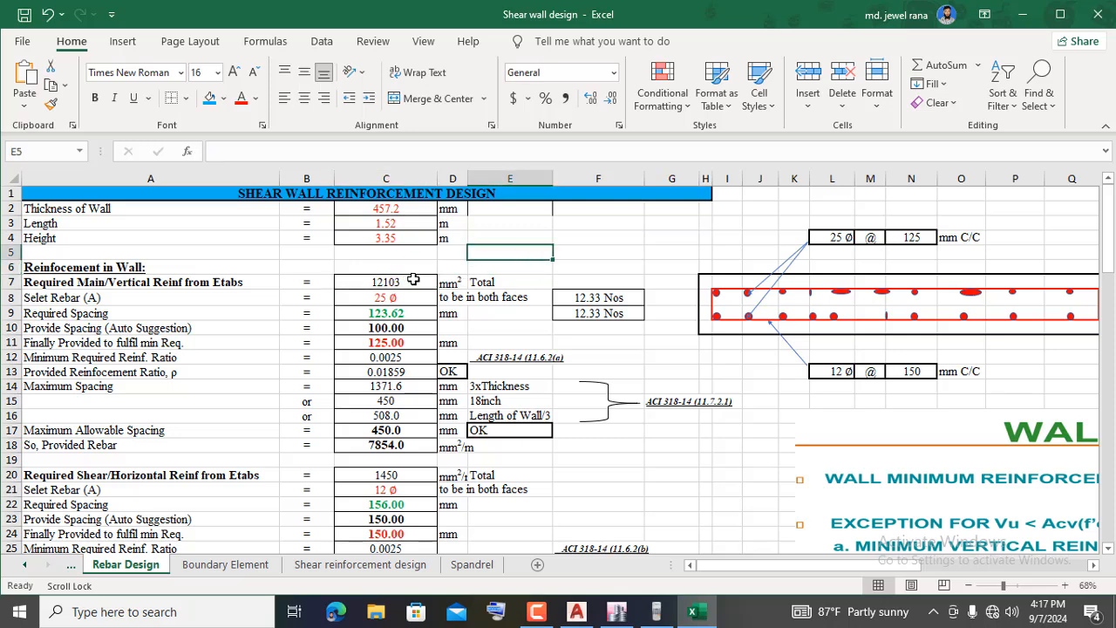
{"action": "left_click", "coordinate": [591, 251]}
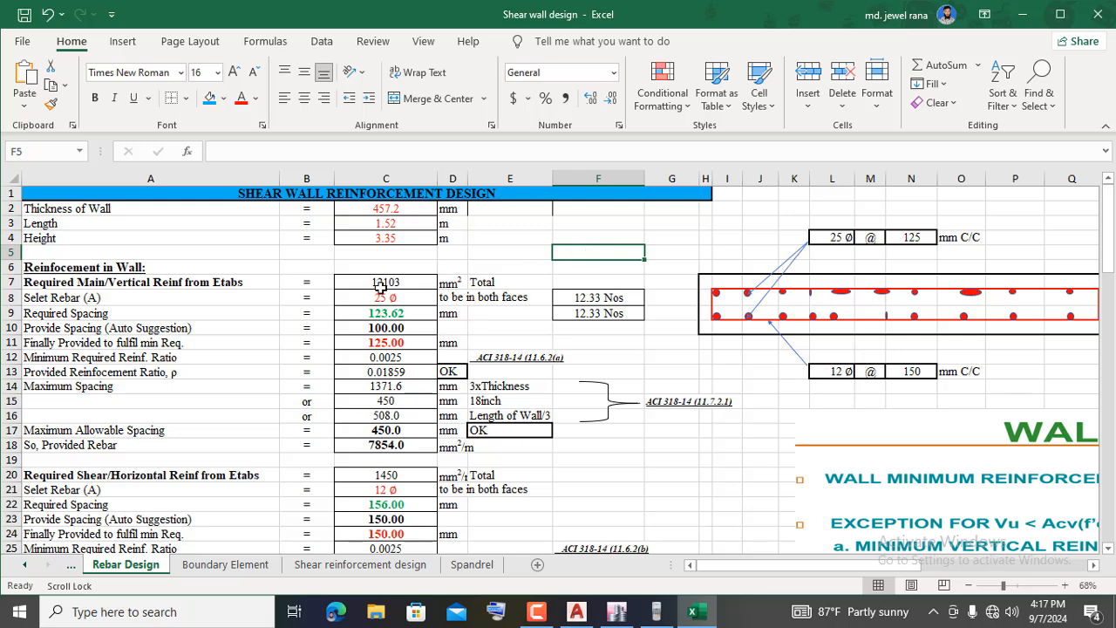
{"action": "left_click", "coordinate": [538, 253]}
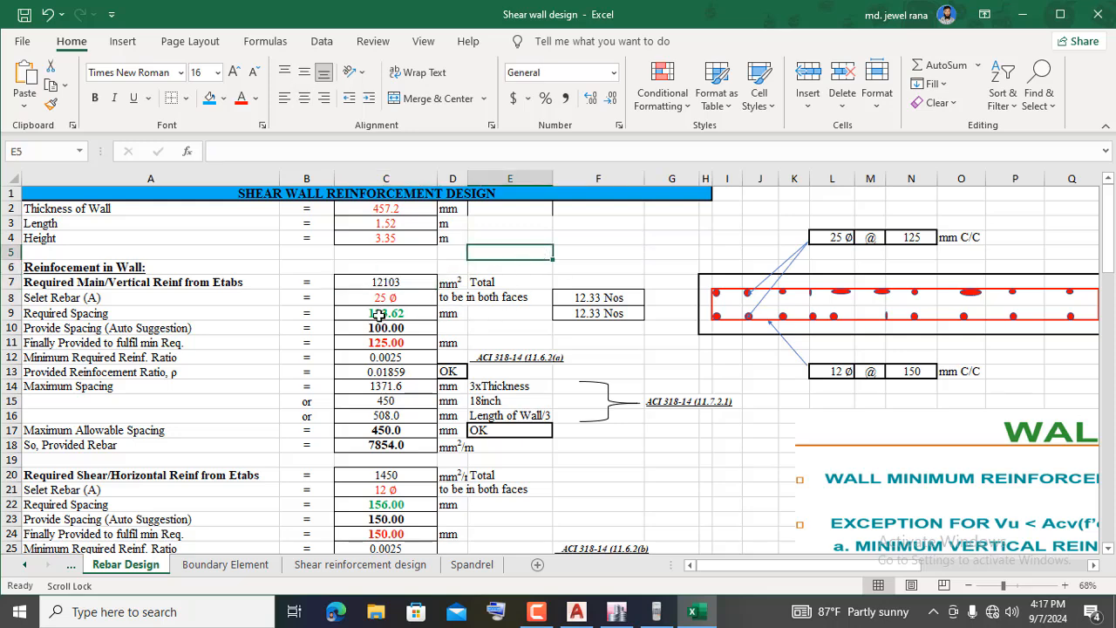
{"action": "left_click", "coordinate": [602, 236]}
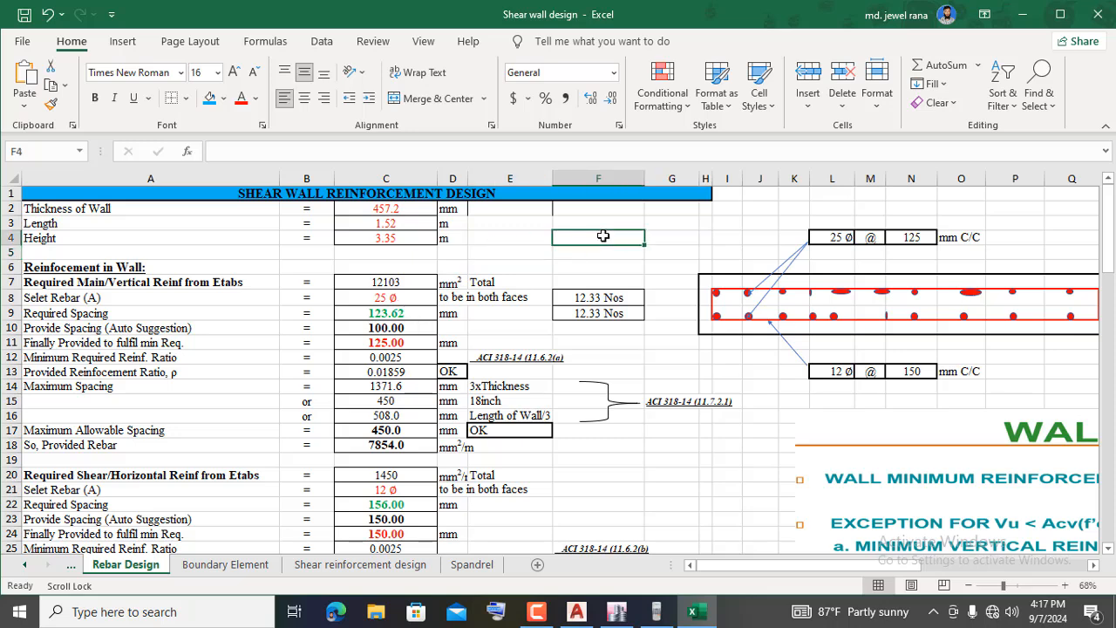
{"action": "left_click", "coordinate": [496, 253]}
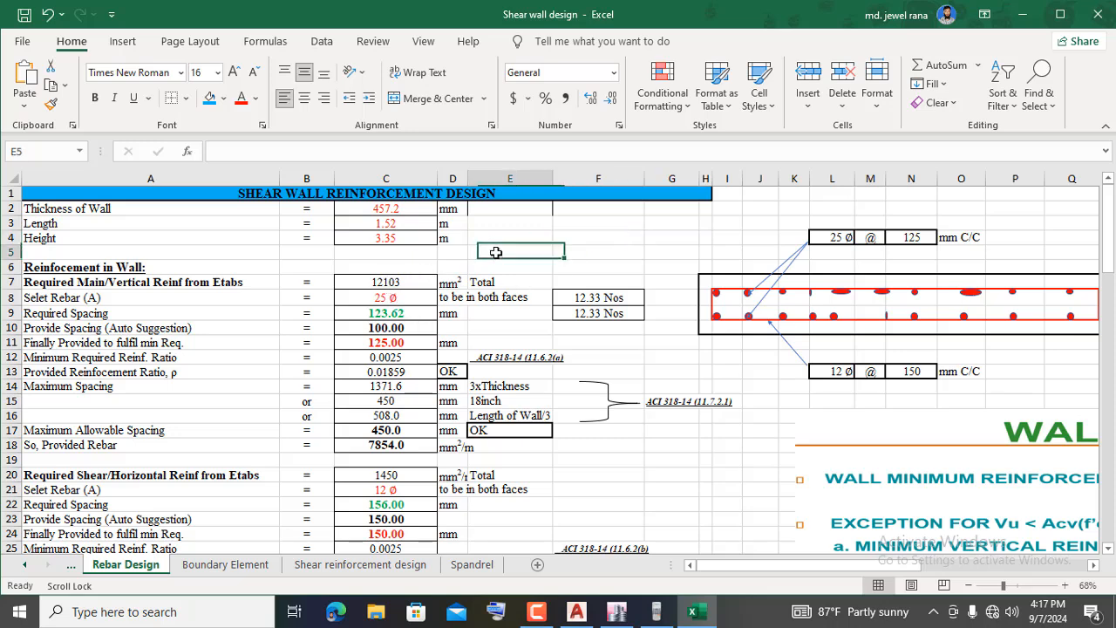
{"action": "left_click", "coordinate": [386, 301]}
{"action": "left_click", "coordinate": [502, 269]}
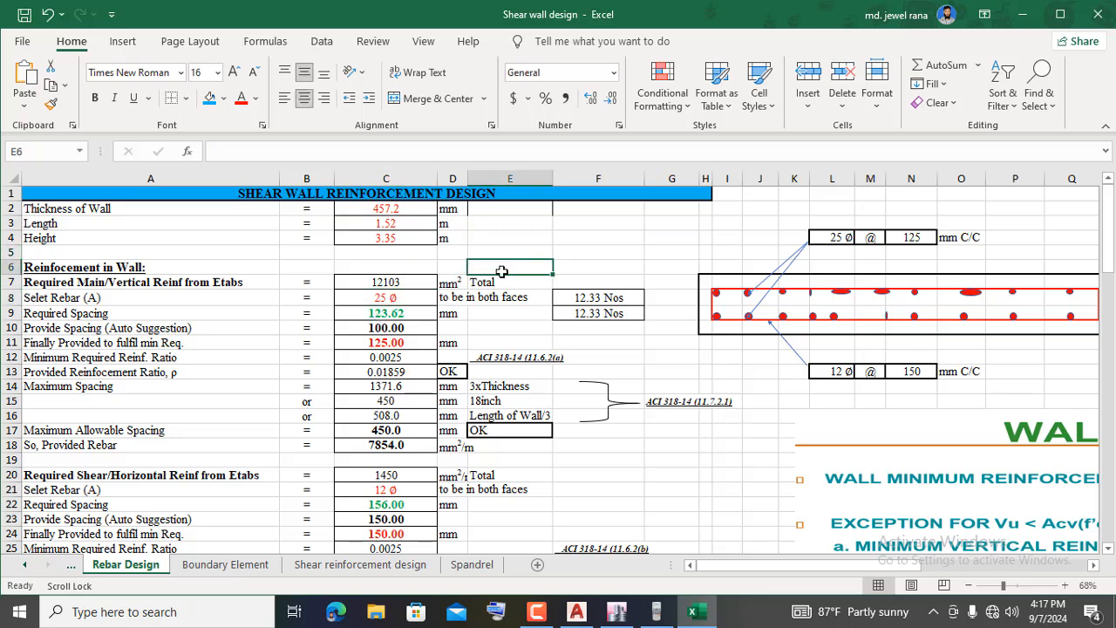
{"action": "left_click", "coordinate": [408, 301]}
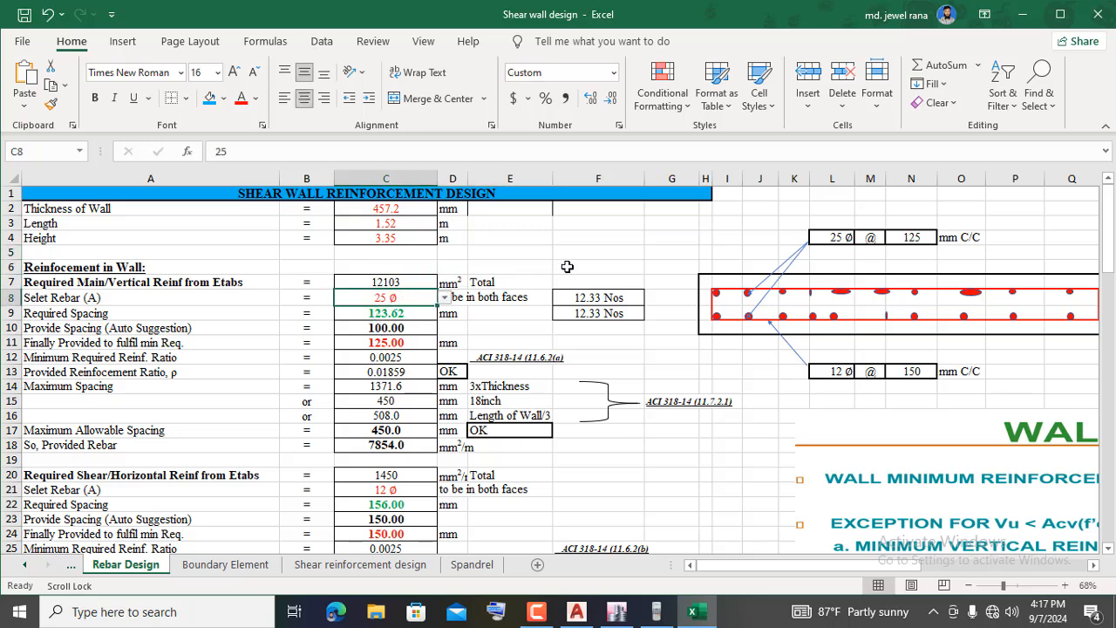
{"action": "left_click", "coordinate": [538, 253]}
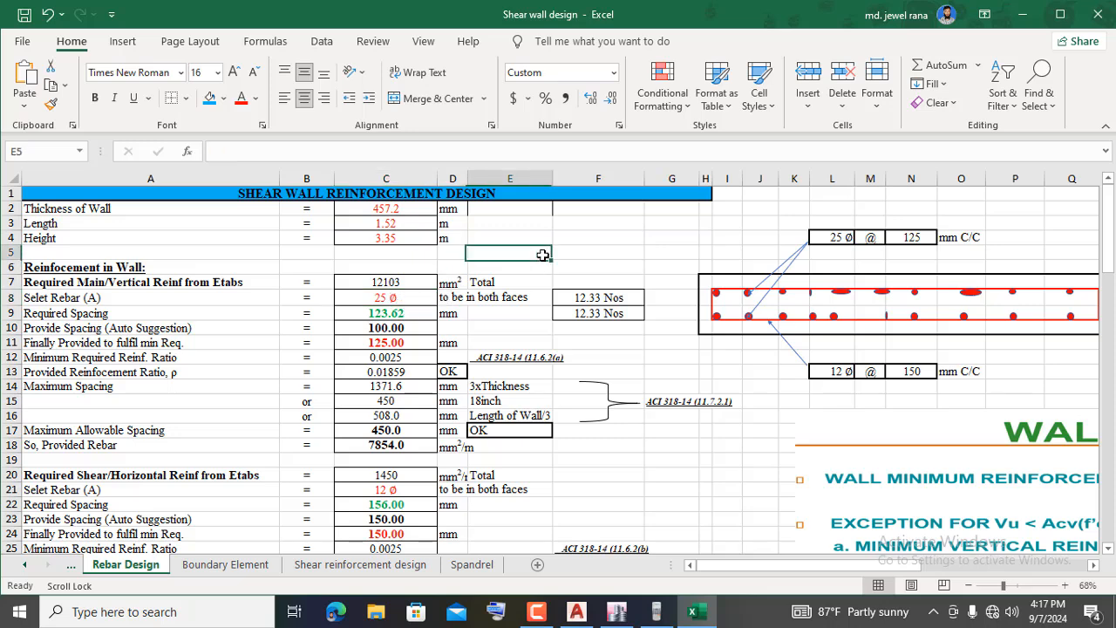
{"action": "left_click", "coordinate": [418, 302]}
{"action": "left_click", "coordinate": [538, 265]}
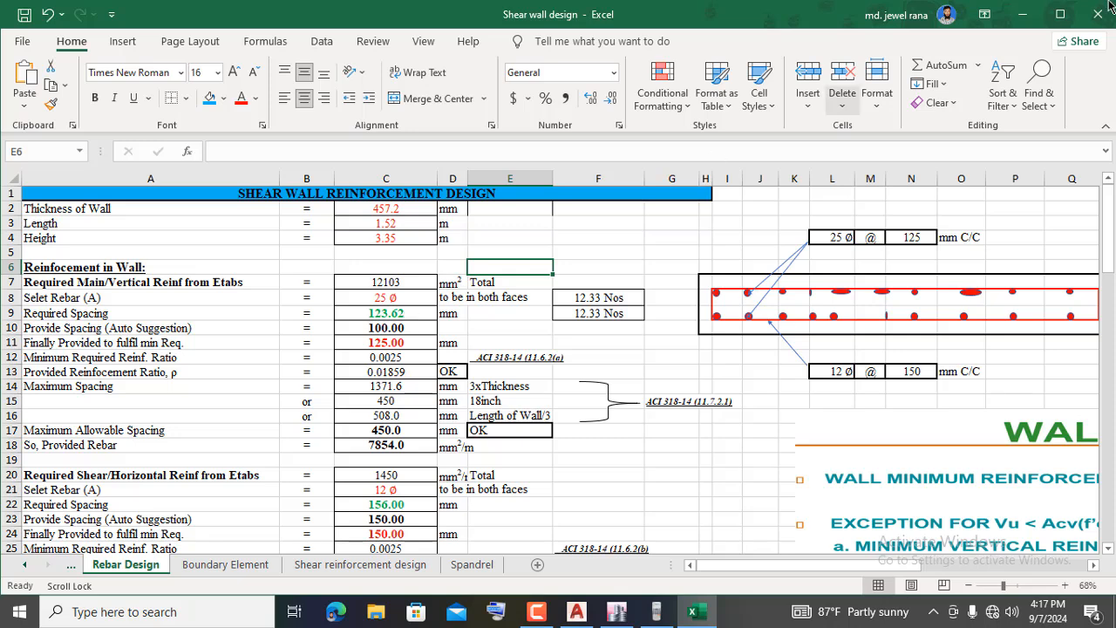
- Return to ETABS and check the flexural D/C ratios in the Story1 P26 pier's design details
{"action": "left_click", "coordinate": [1022, 14]}
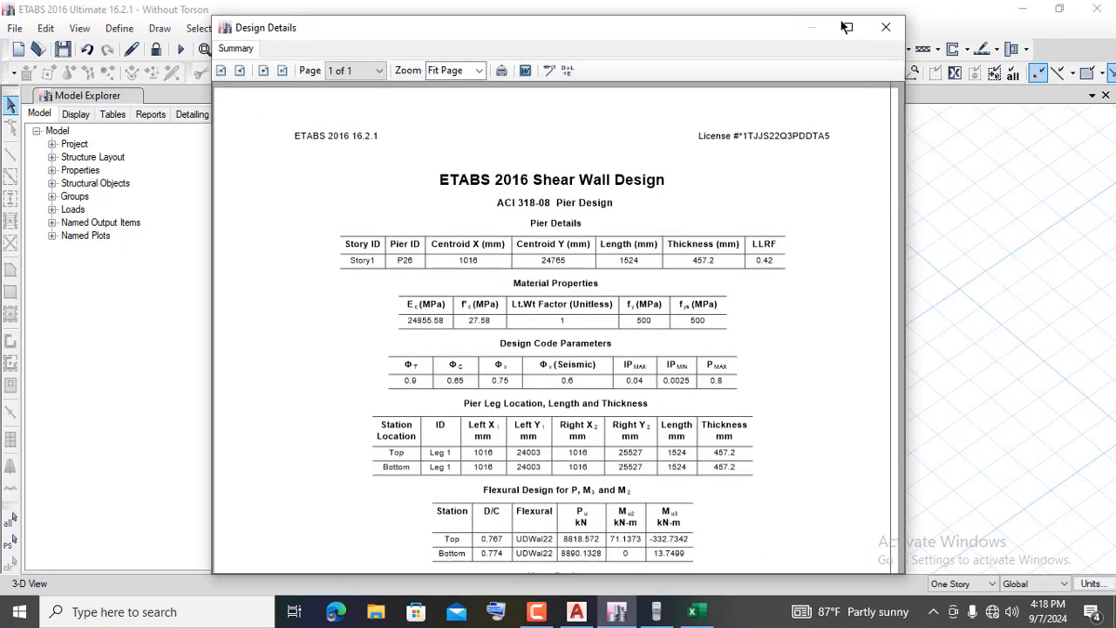
{"action": "left_click", "coordinate": [844, 25]}
{"action": "scroll", "coordinate": [447, 409], "scroll_direction": "down", "scroll_amount": 3}
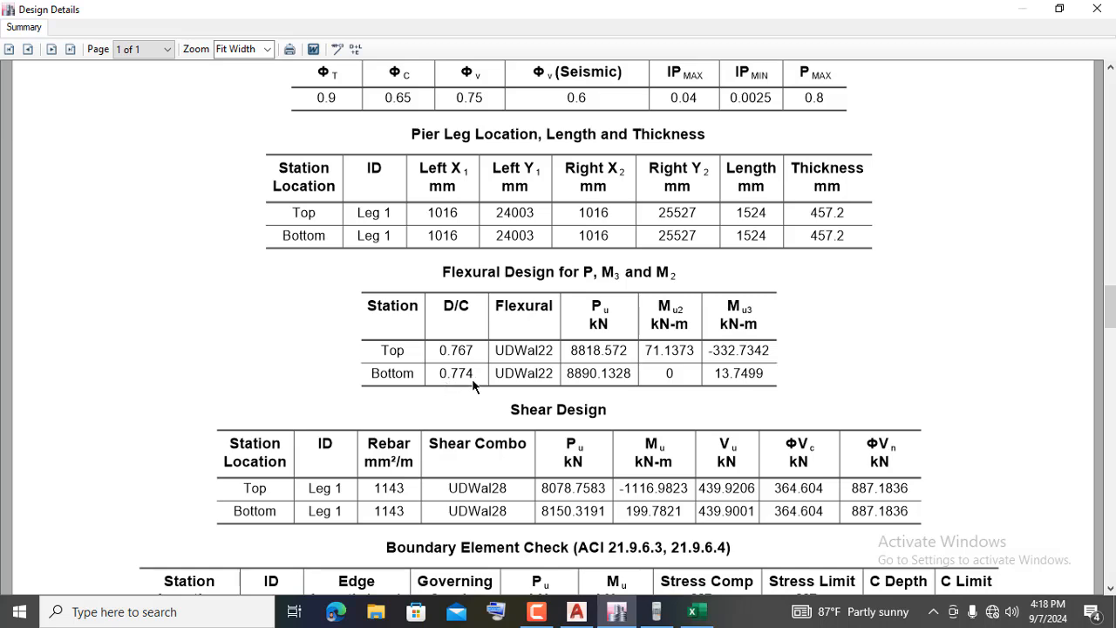
{"action": "left_click", "coordinate": [1109, 7]}
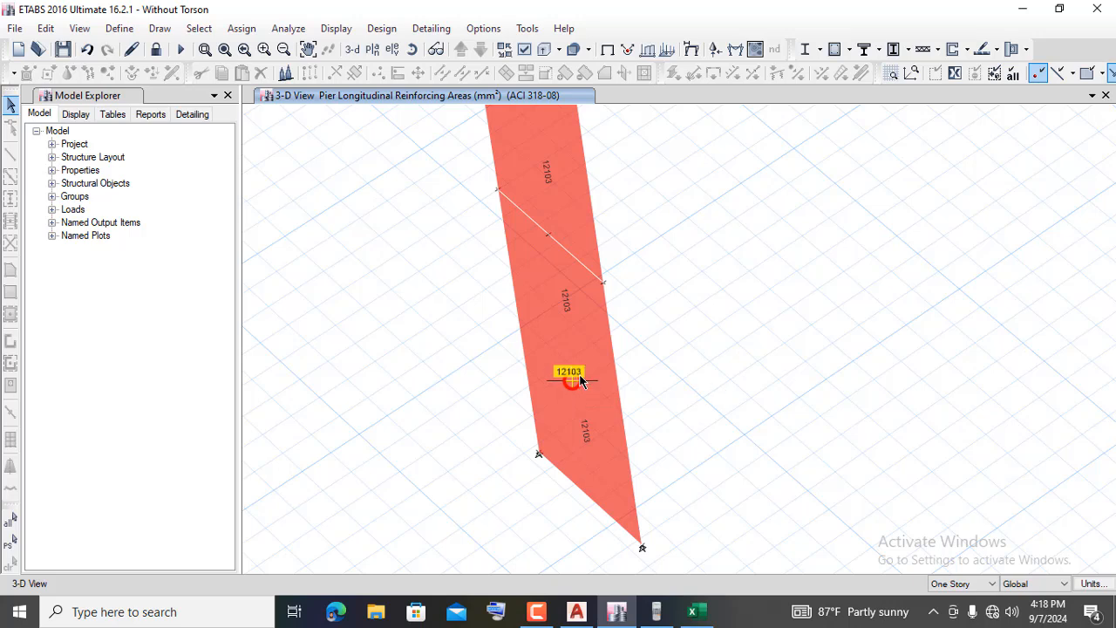
- Reselect the previous wall panels and assign uniform reinforcing with #6 distributed bars and #7 end/corner bars, keeping Reinforcement to be Checked
{"action": "left_click", "coordinate": [11, 544]}
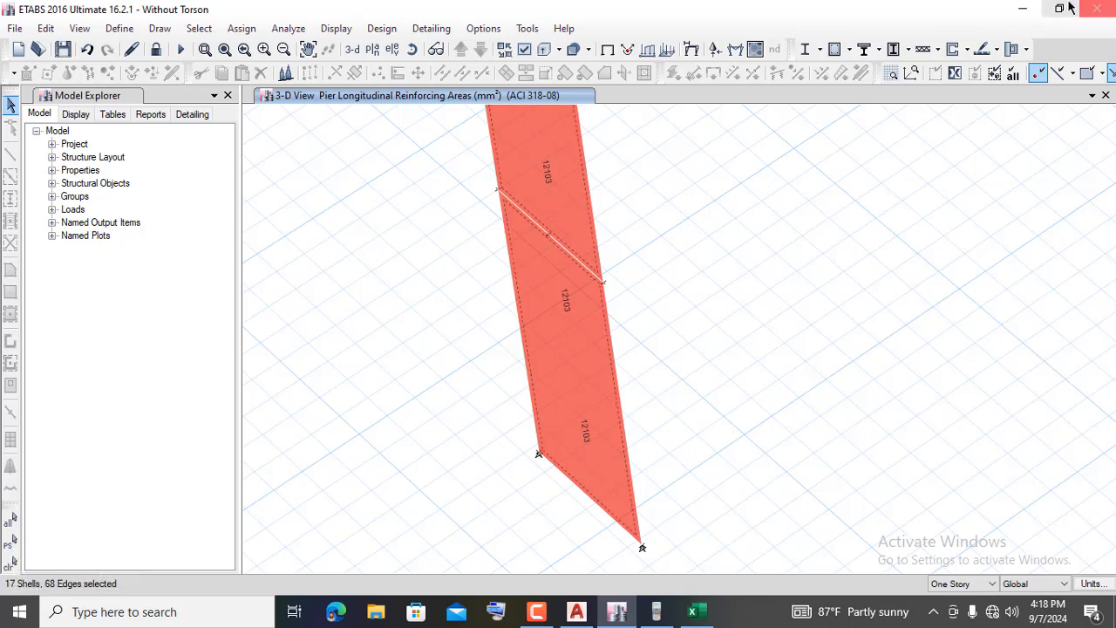
{"action": "left_click", "coordinate": [966, 49]}
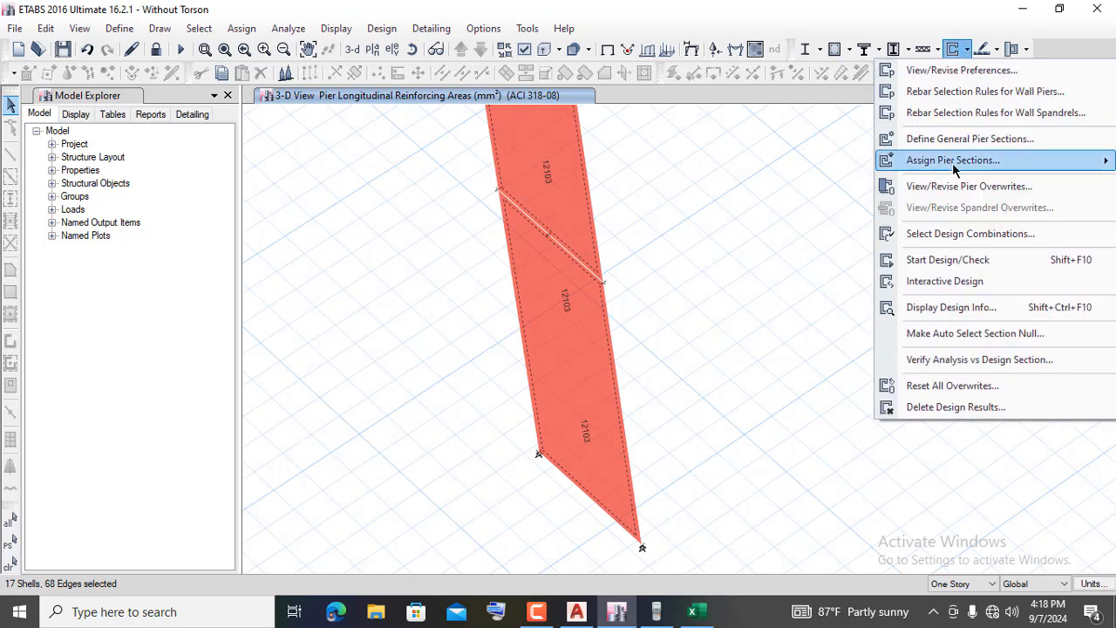
{"action": "mouse_move", "coordinate": [961, 170]}
{"action": "left_click", "coordinate": [823, 191]}
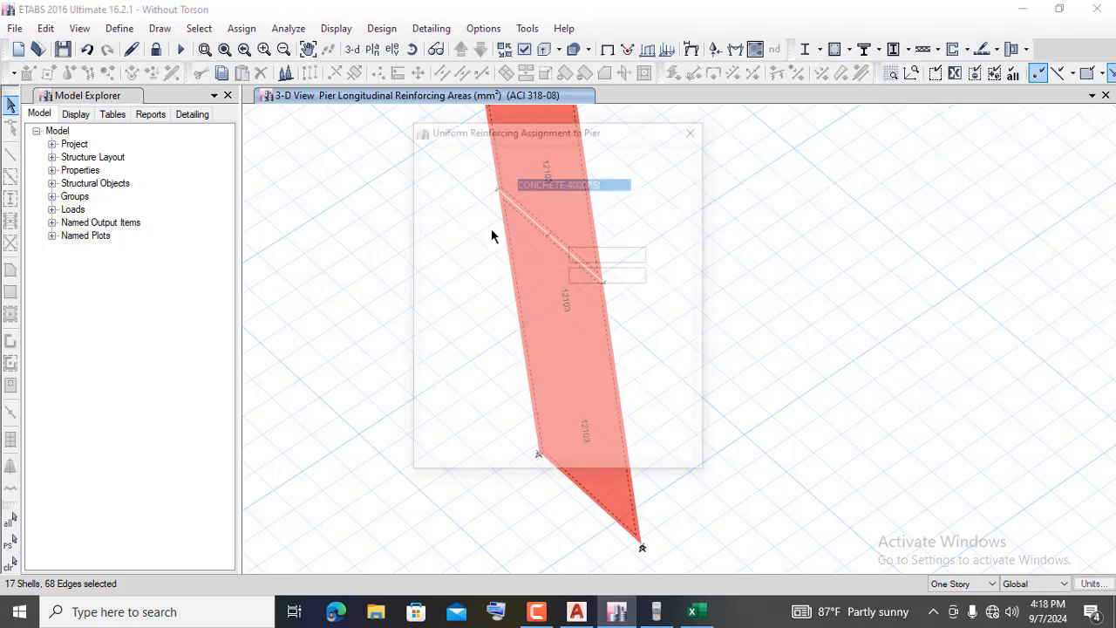
{"action": "left_click", "coordinate": [599, 234]}
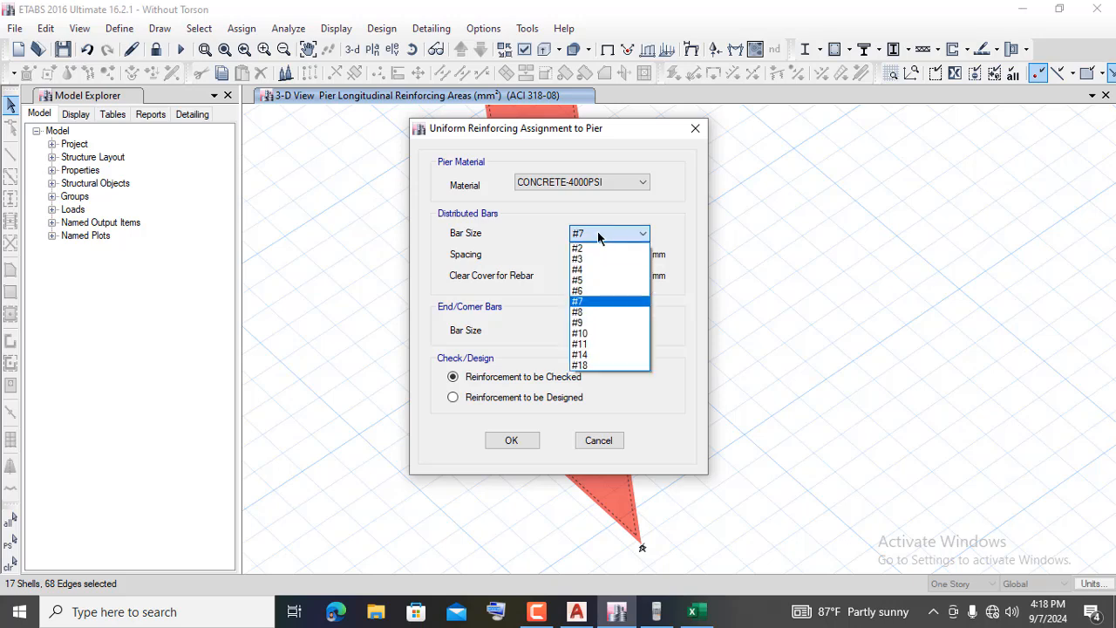
{"action": "left_click", "coordinate": [577, 286]}
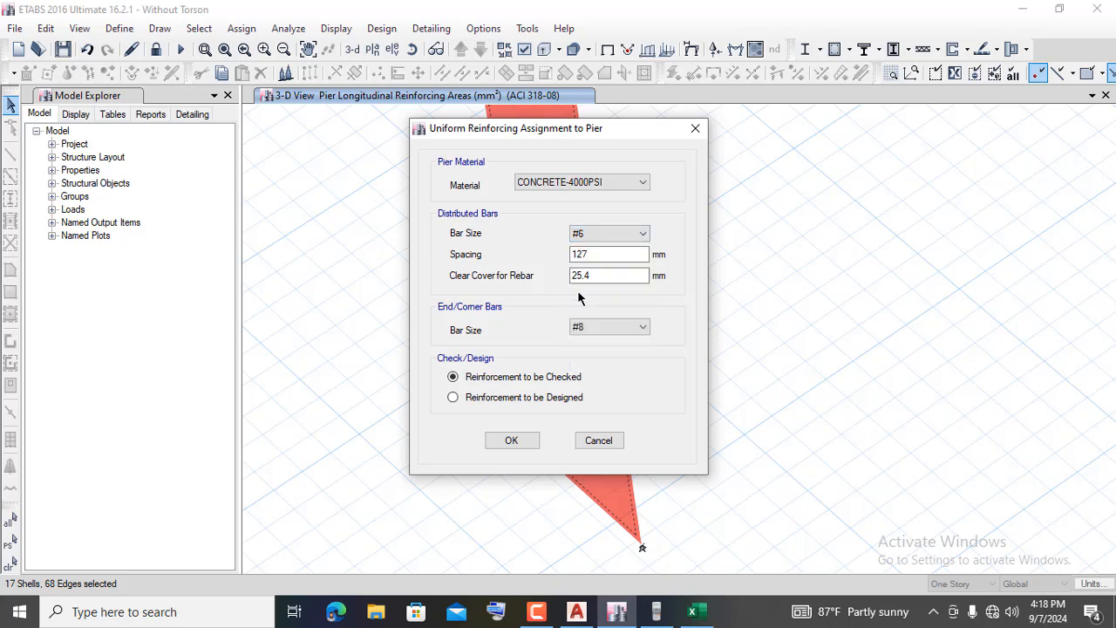
{"action": "left_click", "coordinate": [596, 331]}
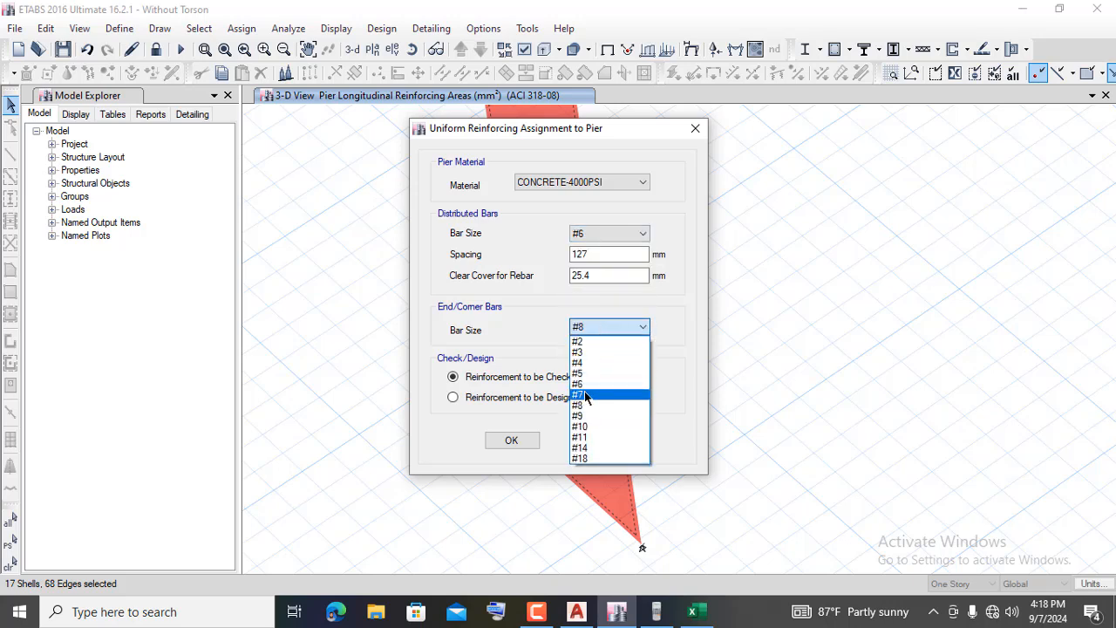
{"action": "left_click", "coordinate": [584, 391]}
{"action": "left_click", "coordinate": [510, 440]}
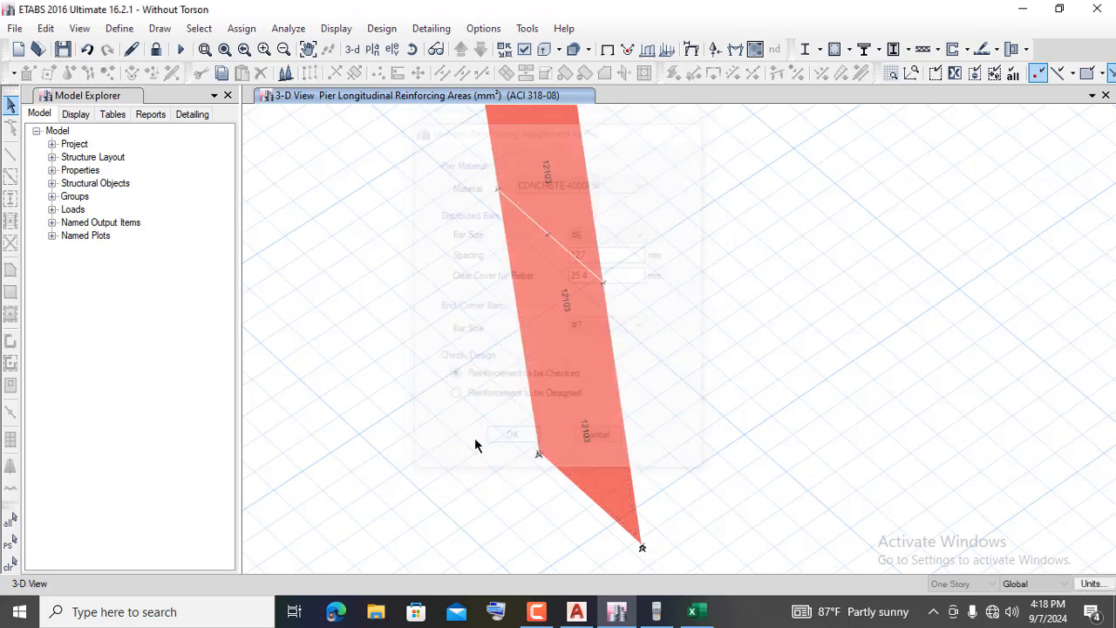
- Restore the previous selection of wall panels, rerun the shear wall design check, and inspect the lower pier's longitudinal reinforcing area
{"action": "left_click", "coordinate": [18, 543]}
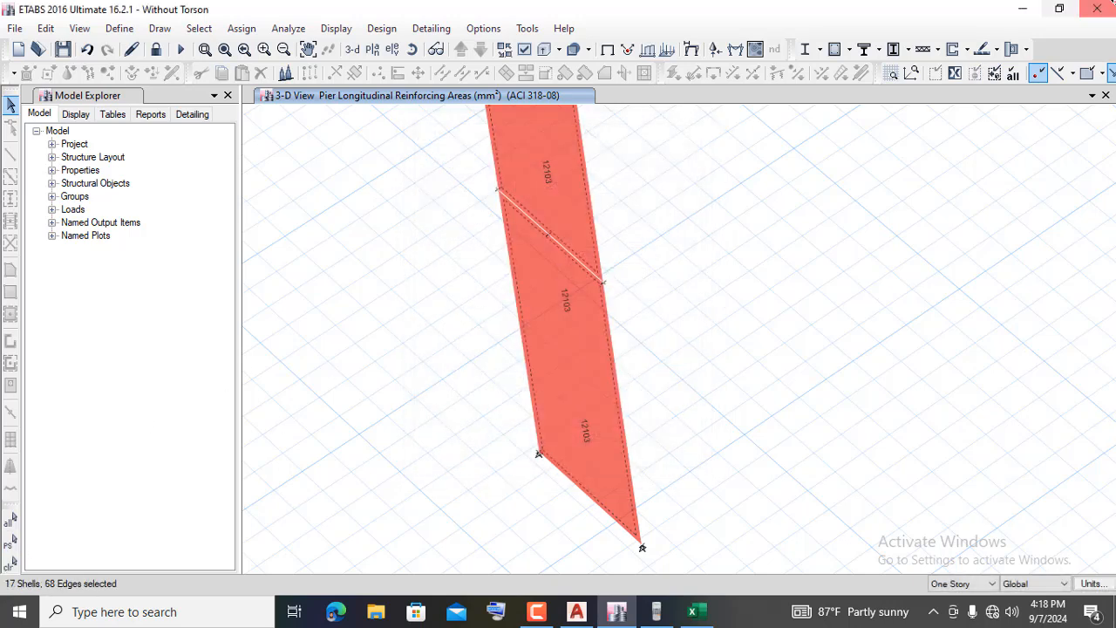
{"action": "left_click", "coordinate": [955, 51]}
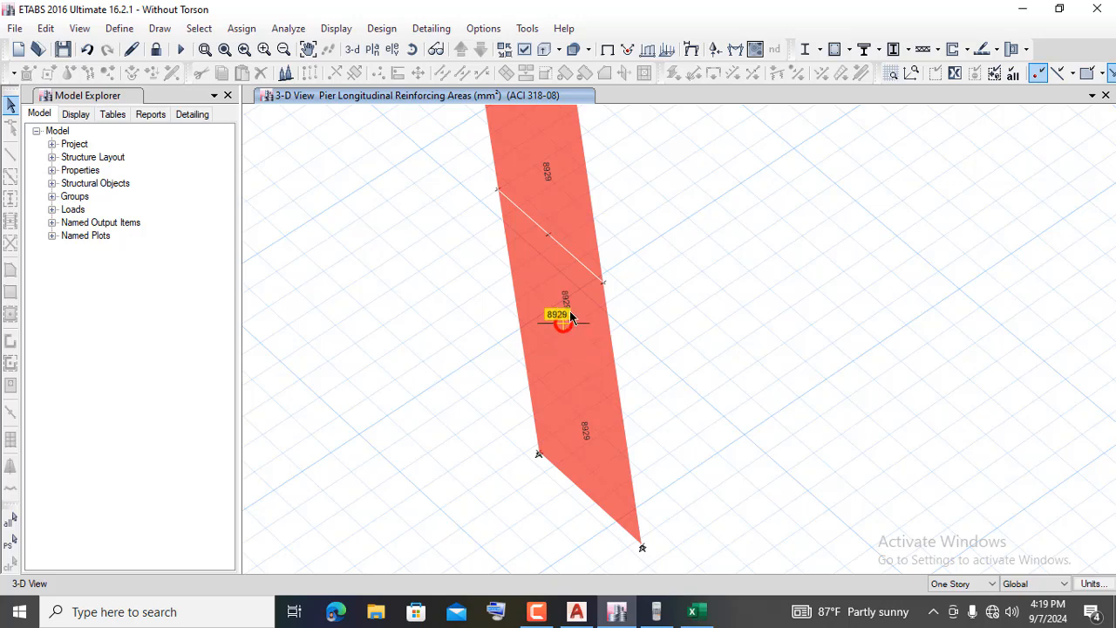
{"action": "scroll", "coordinate": [564, 299], "scroll_direction": "up", "scroll_amount": 3}
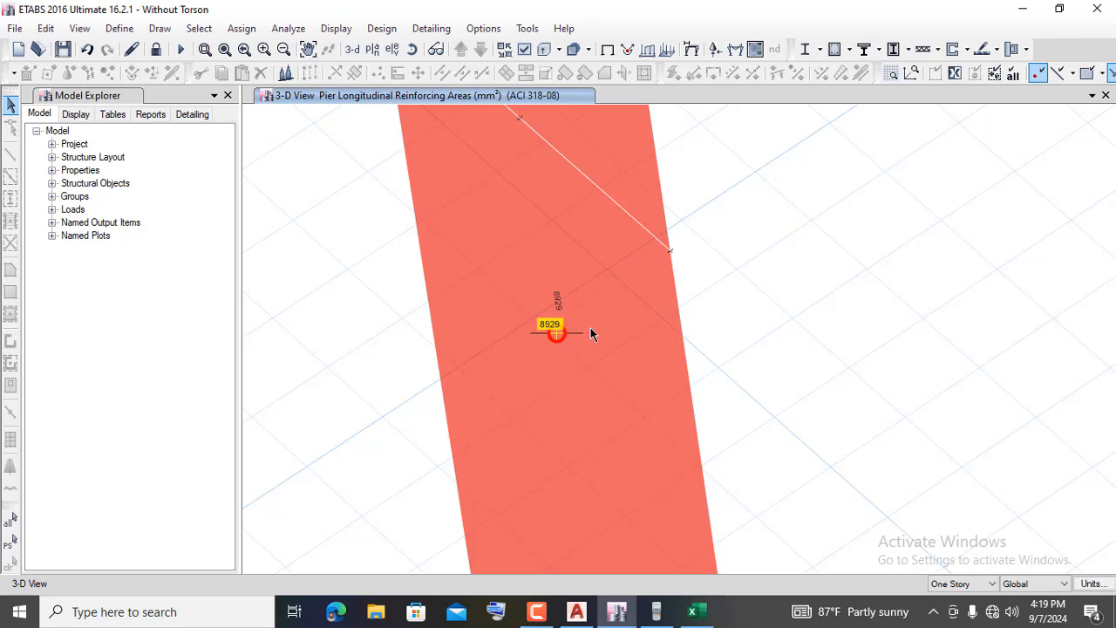
- Switch to the Excel design sheet and set the required main/vertical reinforcement from ETABS to 8929 mm²
{"action": "left_click", "coordinate": [695, 612]}
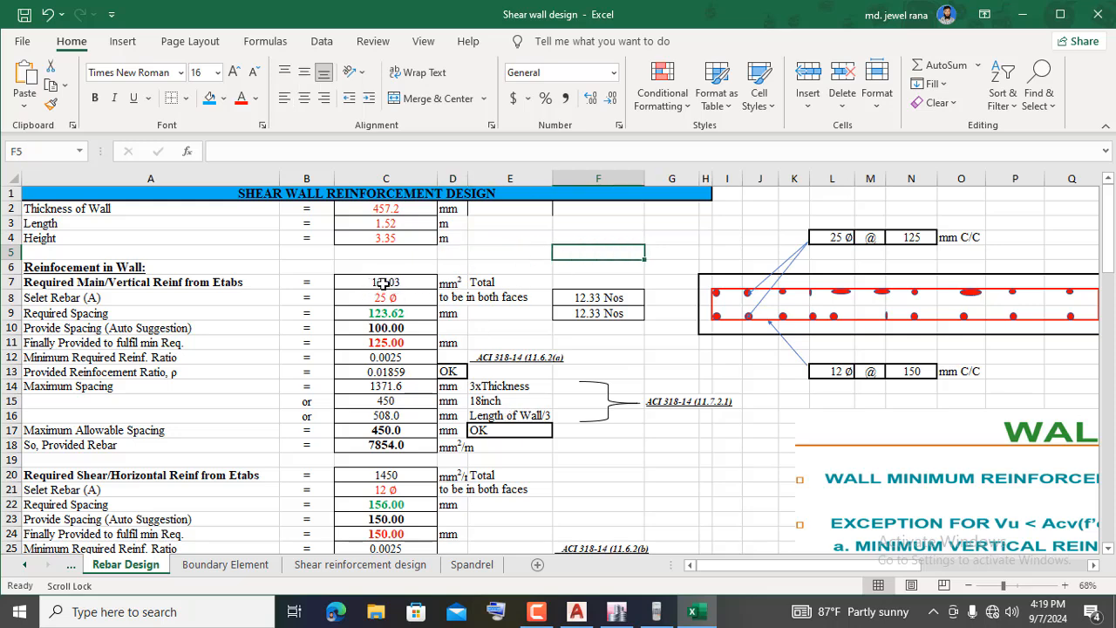
{"action": "left_click", "coordinate": [383, 283]}
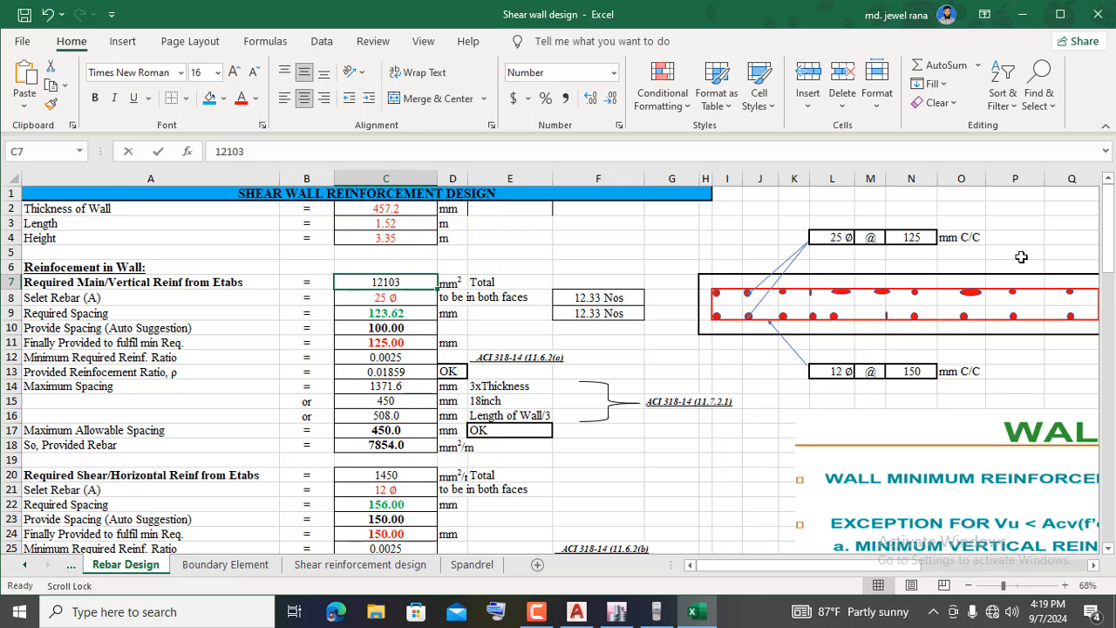
{"action": "type", "text": "8929"}
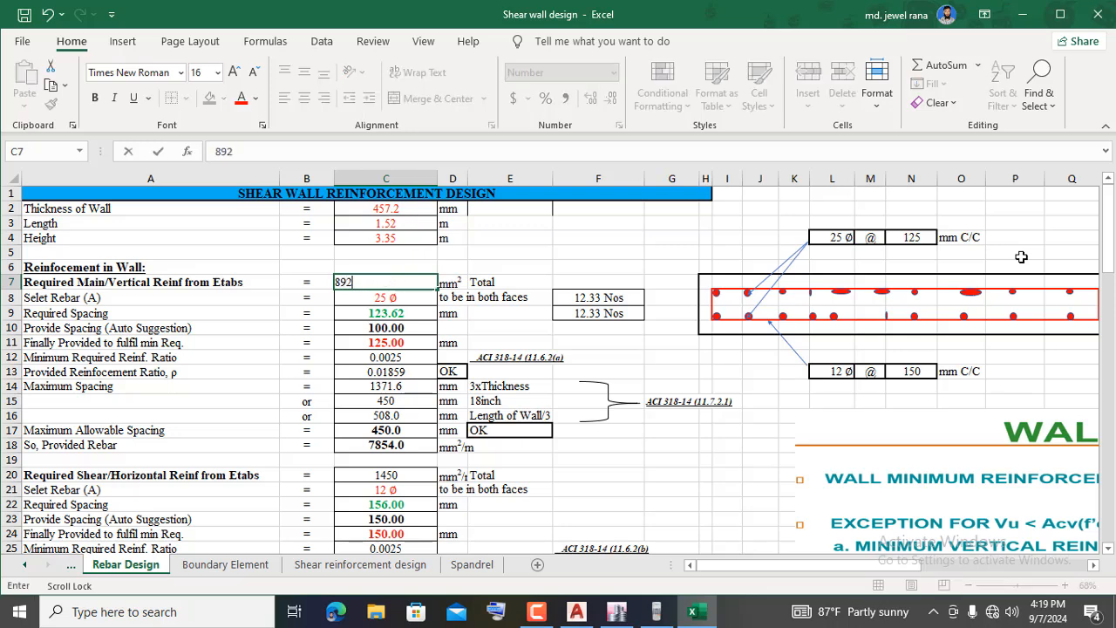
{"action": "left_click", "coordinate": [680, 240]}
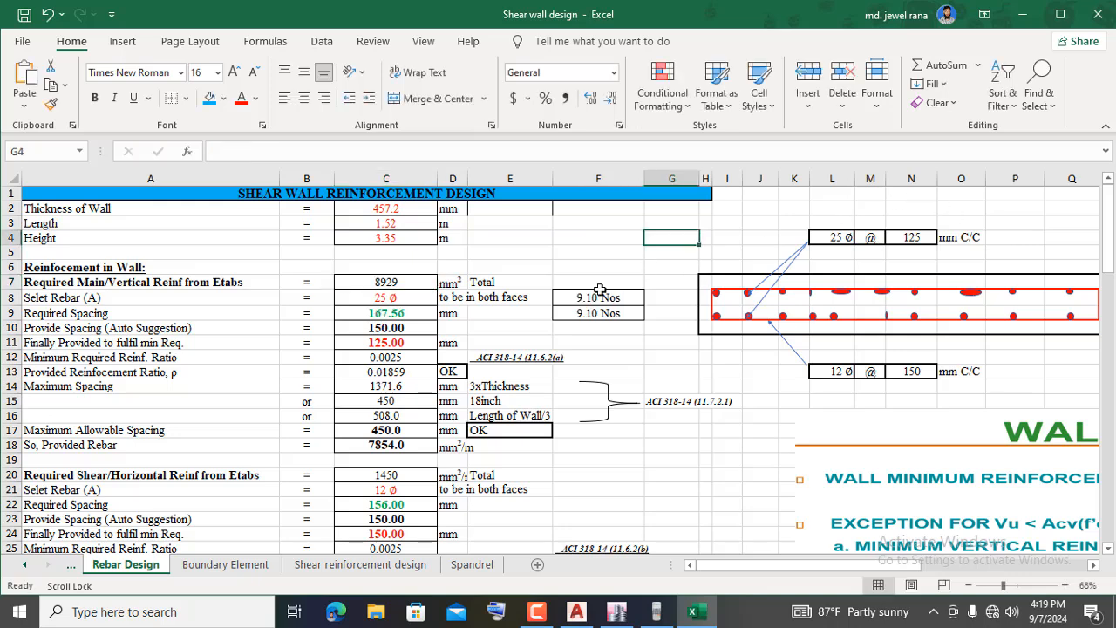
- Switch to ETABS and review the flexural D/C, shear design and boundary element tables in the Story1 P26 design details
{"action": "left_click", "coordinate": [619, 621]}
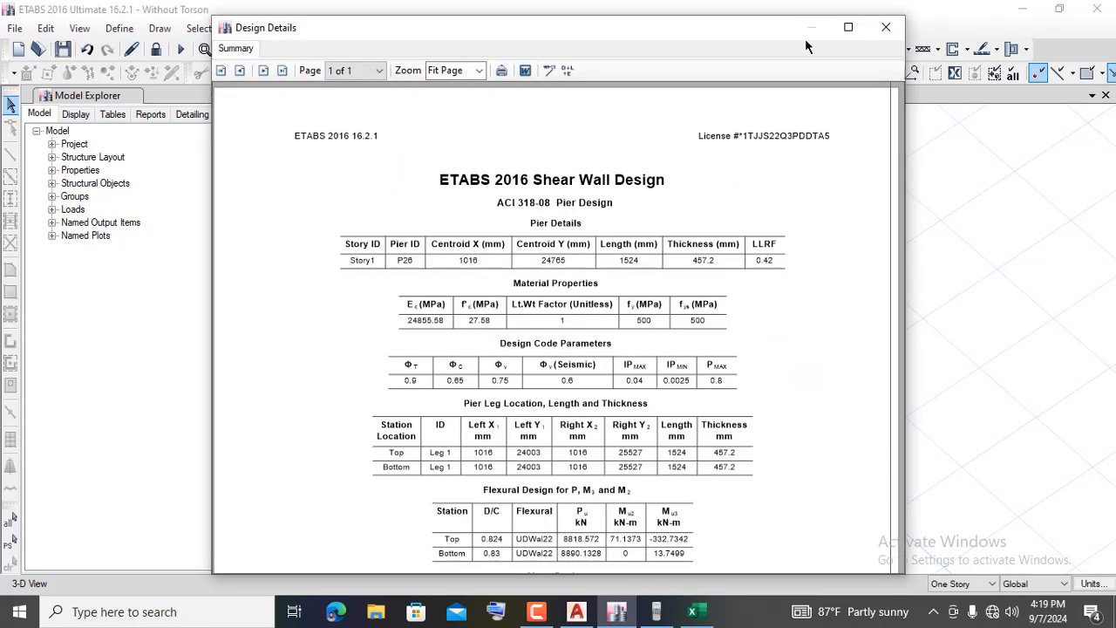
{"action": "left_click", "coordinate": [847, 30]}
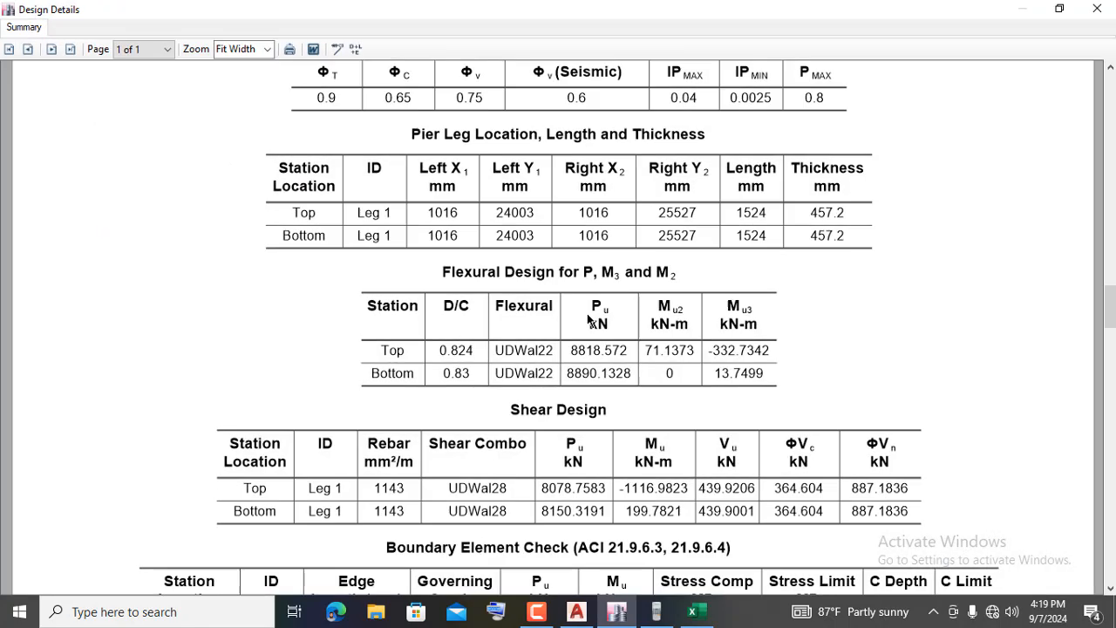
{"action": "scroll", "coordinate": [589, 320], "scroll_direction": "down", "scroll_amount": 5}
{"action": "scroll", "coordinate": [429, 280], "scroll_direction": "up", "scroll_amount": 2}
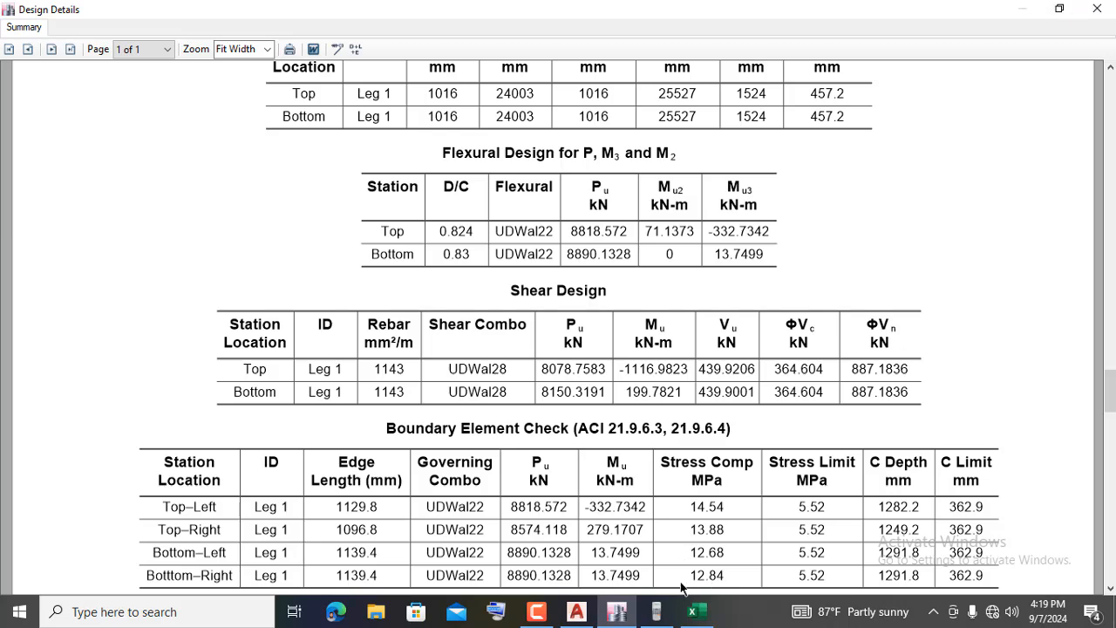
- Return to the Excel Rebar Design sheet and set the finally provided vertical bar spacing to 150 mm
{"action": "left_click", "coordinate": [692, 611]}
{"action": "left_click", "coordinate": [409, 282]}
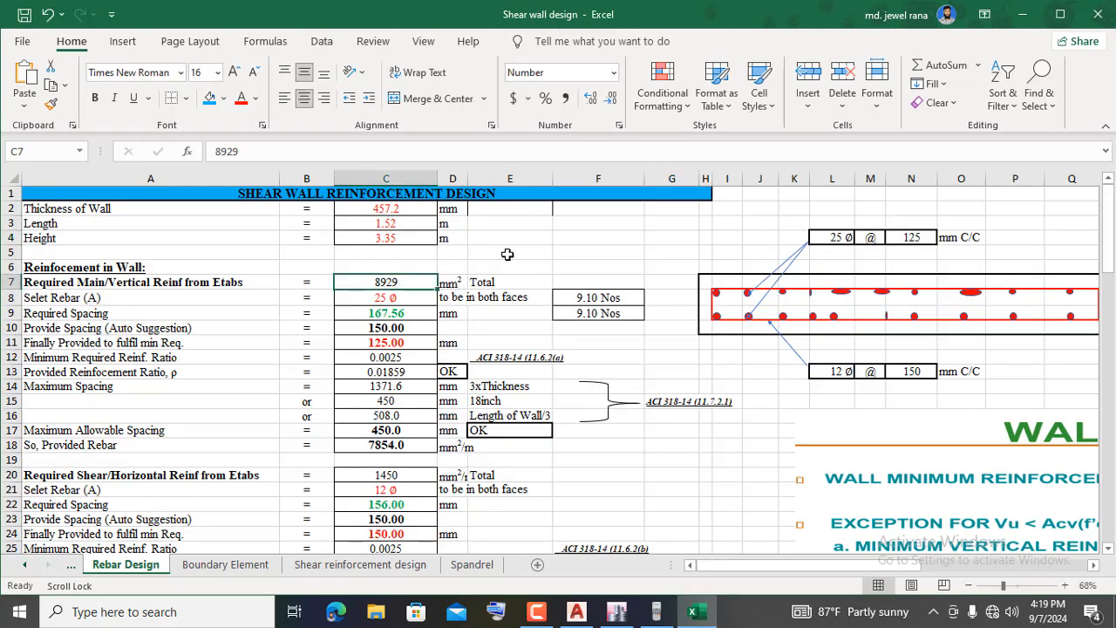
{"action": "left_click", "coordinate": [507, 254]}
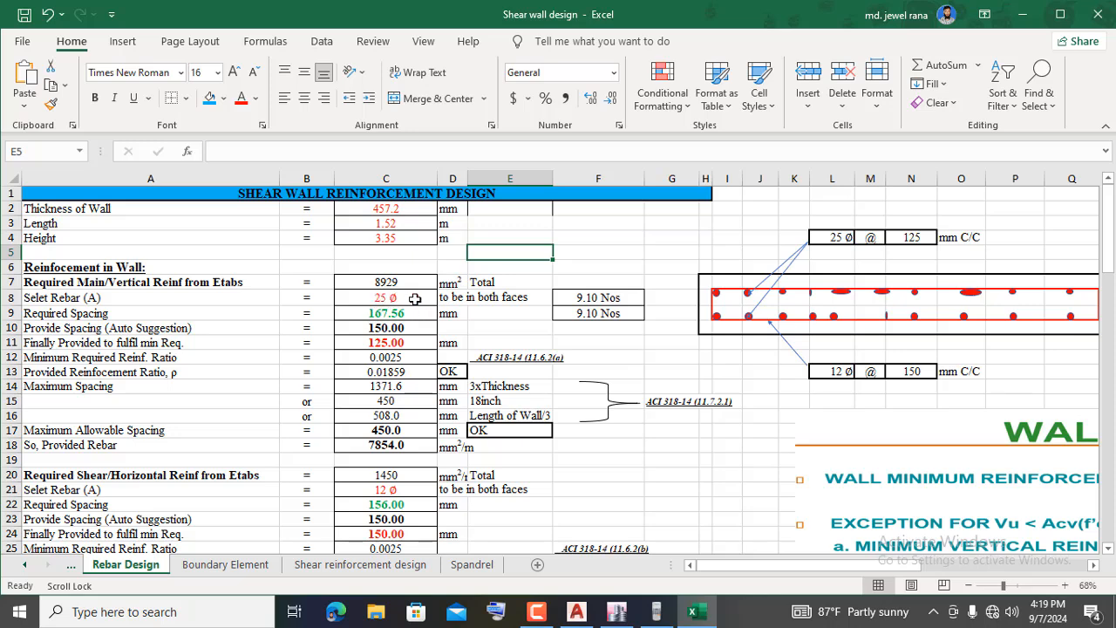
{"action": "left_click", "coordinate": [371, 327]}
{"action": "left_click", "coordinate": [378, 345]}
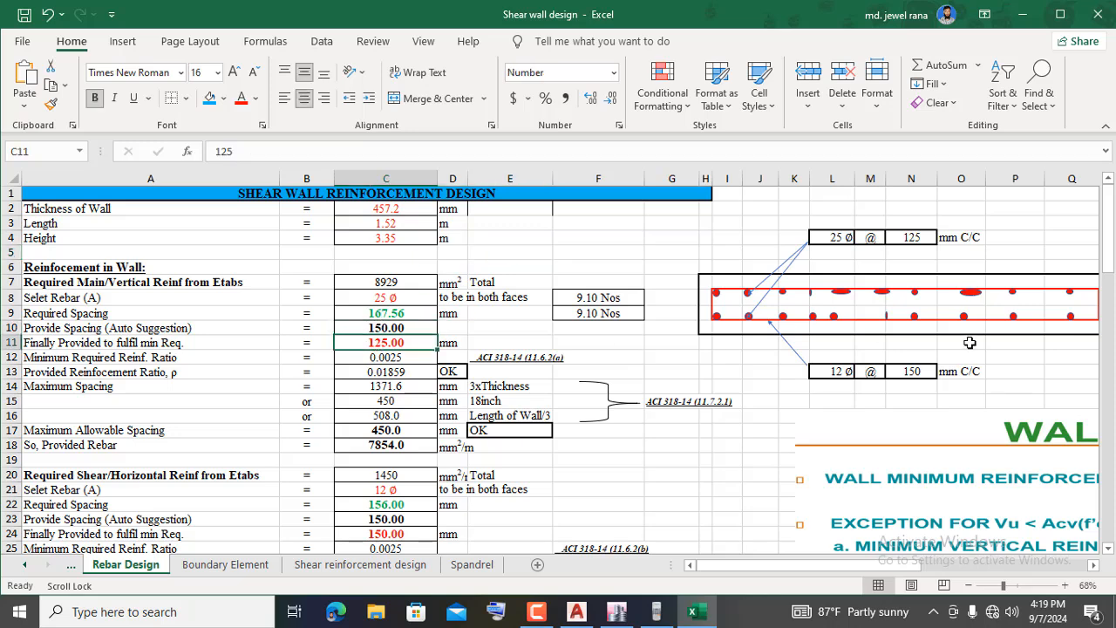
{"action": "type", "text": "1"}
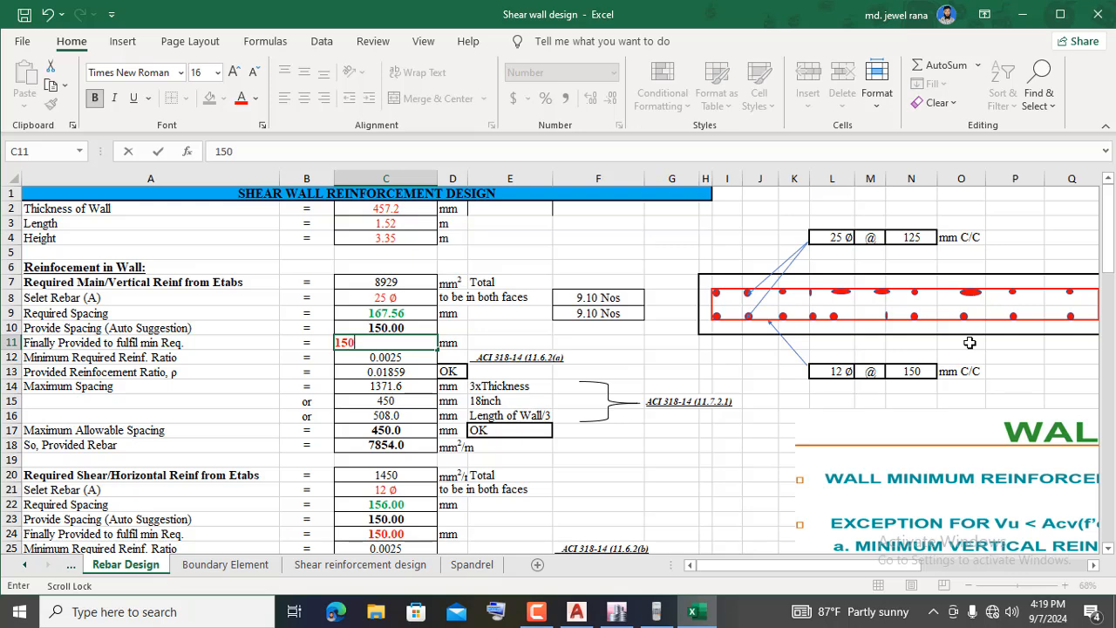
{"action": "type", "text": "50"}
{"action": "left_click", "coordinate": [690, 370]}
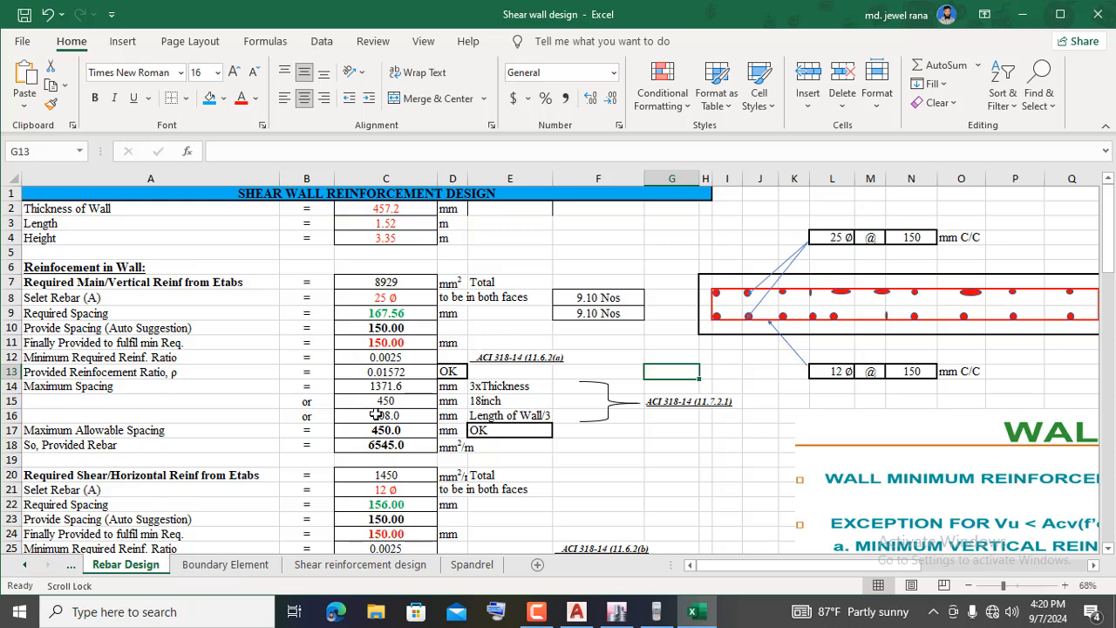
- Check the shear rebar required for the Excel horizontal reinforcement entry in ETABS's P26 design details, and close the details
{"action": "scroll", "coordinate": [484, 421], "scroll_direction": "down", "scroll_amount": 1}
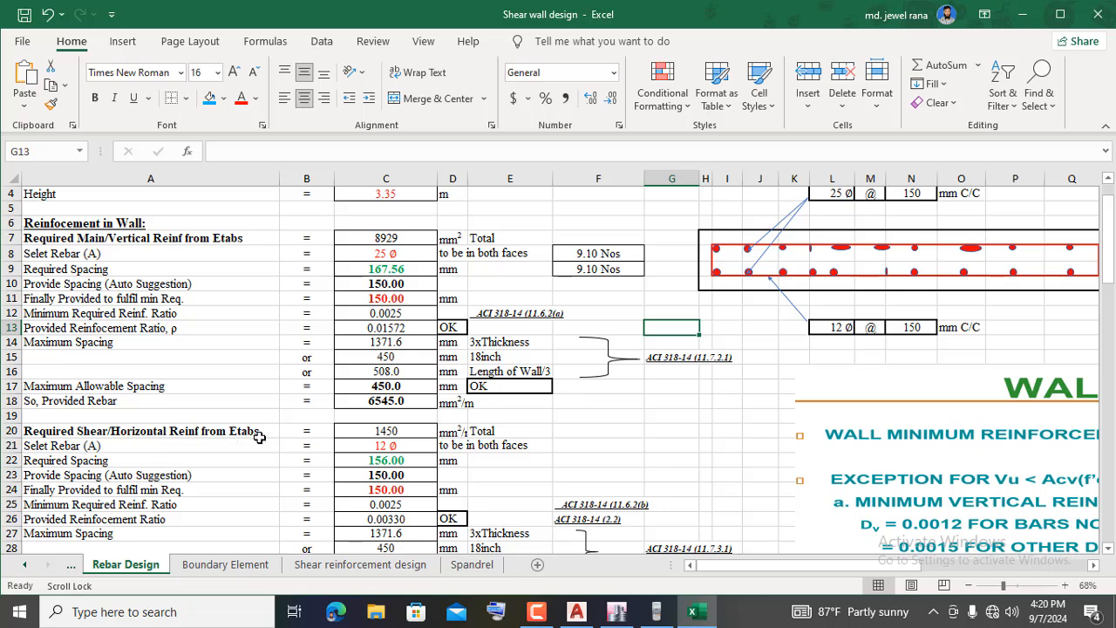
{"action": "left_click", "coordinate": [614, 405]}
{"action": "left_click", "coordinate": [403, 430]}
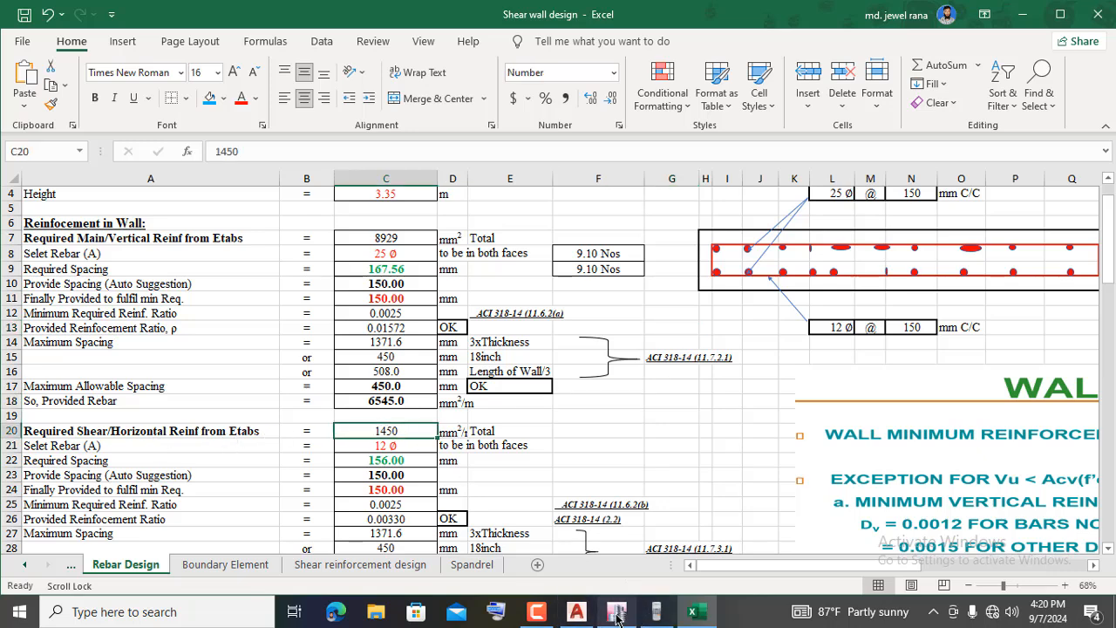
{"action": "left_click", "coordinate": [616, 613]}
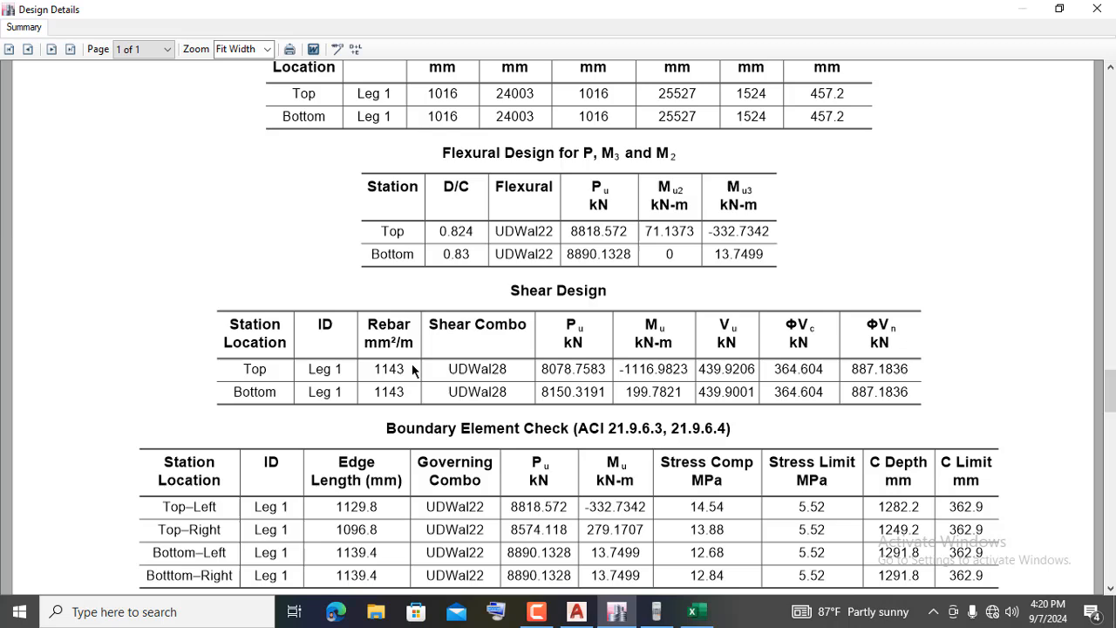
{"action": "left_click", "coordinate": [1097, 9]}
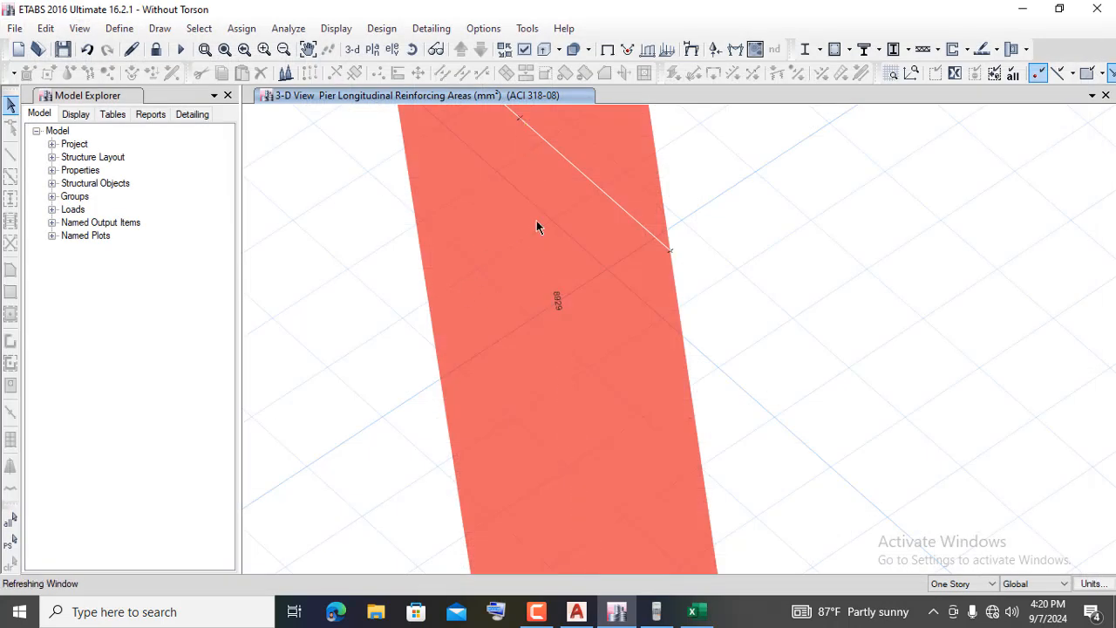
- Display the Pier Shear Reinforcing design output on the wall in the 3-D view
{"action": "left_click", "coordinate": [967, 49]}
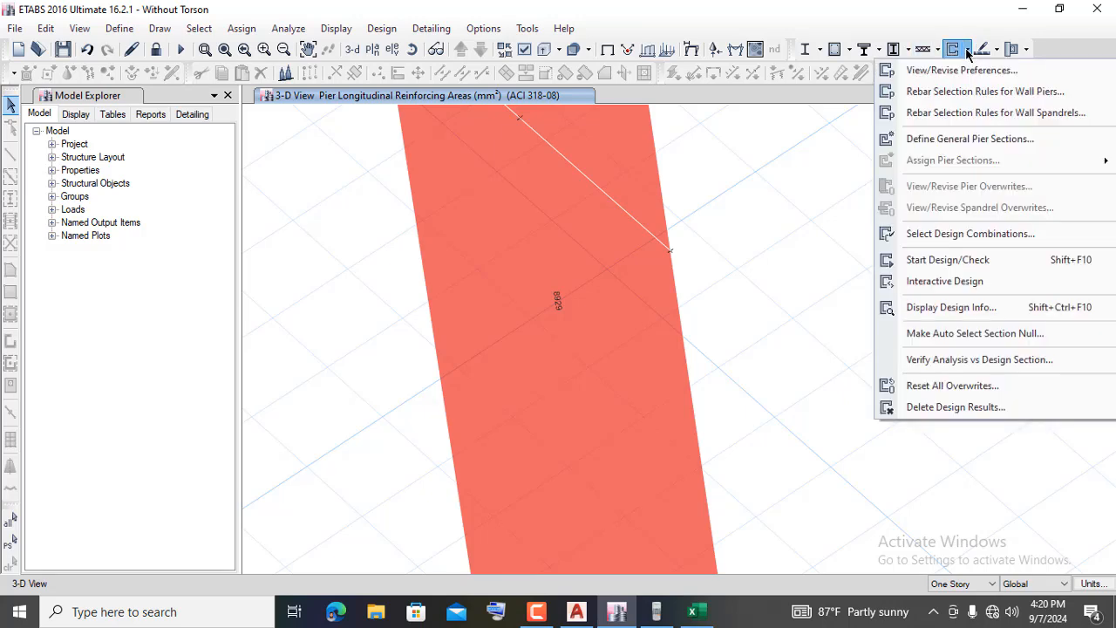
{"action": "left_click", "coordinate": [970, 319]}
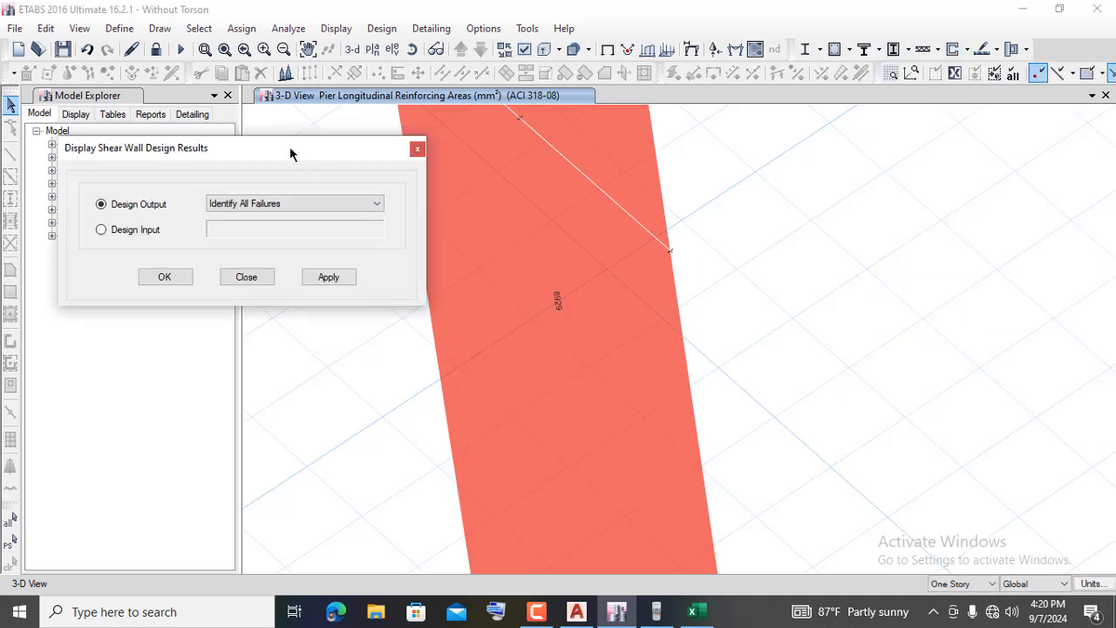
{"action": "left_click_drag", "start_coordinate": [292, 154], "coordinate": [256, 128]}
{"action": "left_click", "coordinate": [251, 177]}
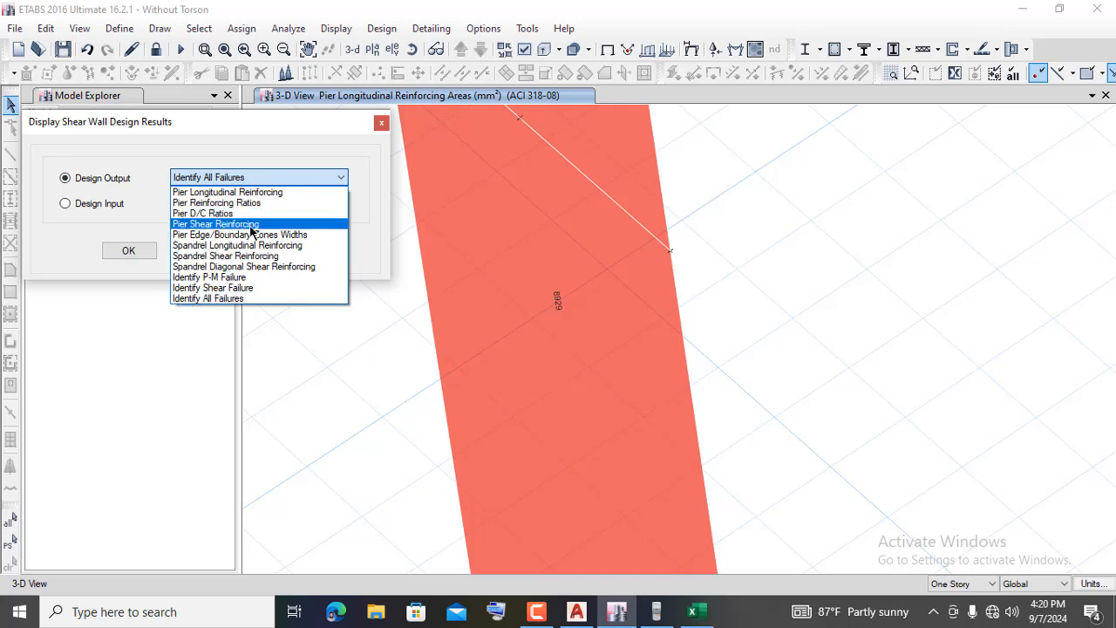
{"action": "left_click", "coordinate": [251, 225]}
{"action": "left_click", "coordinate": [294, 250]}
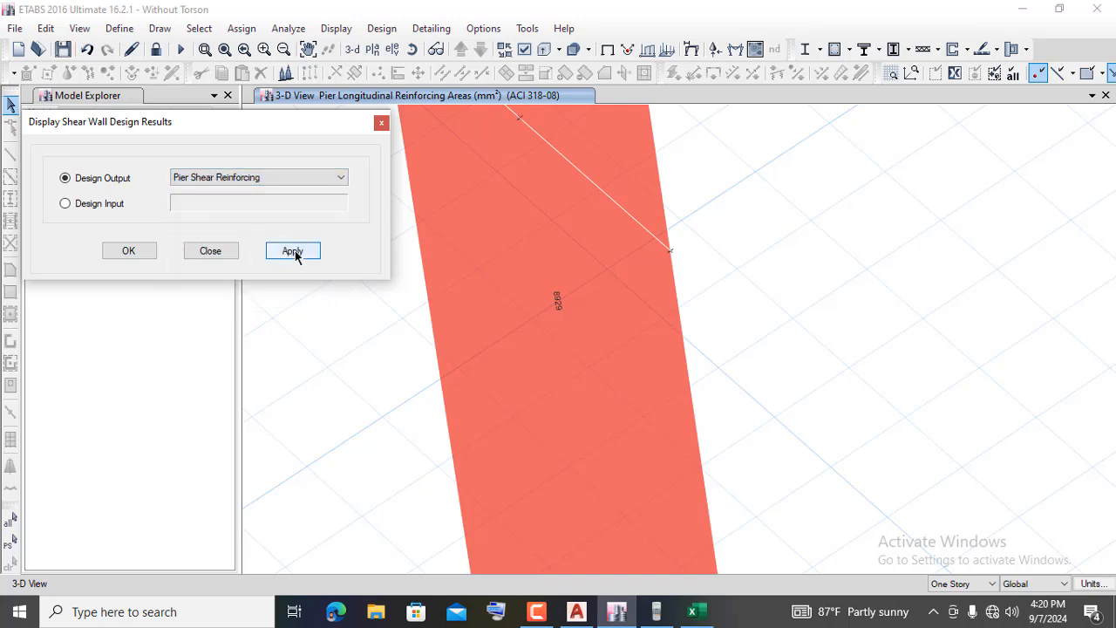
{"action": "left_click", "coordinate": [124, 252]}
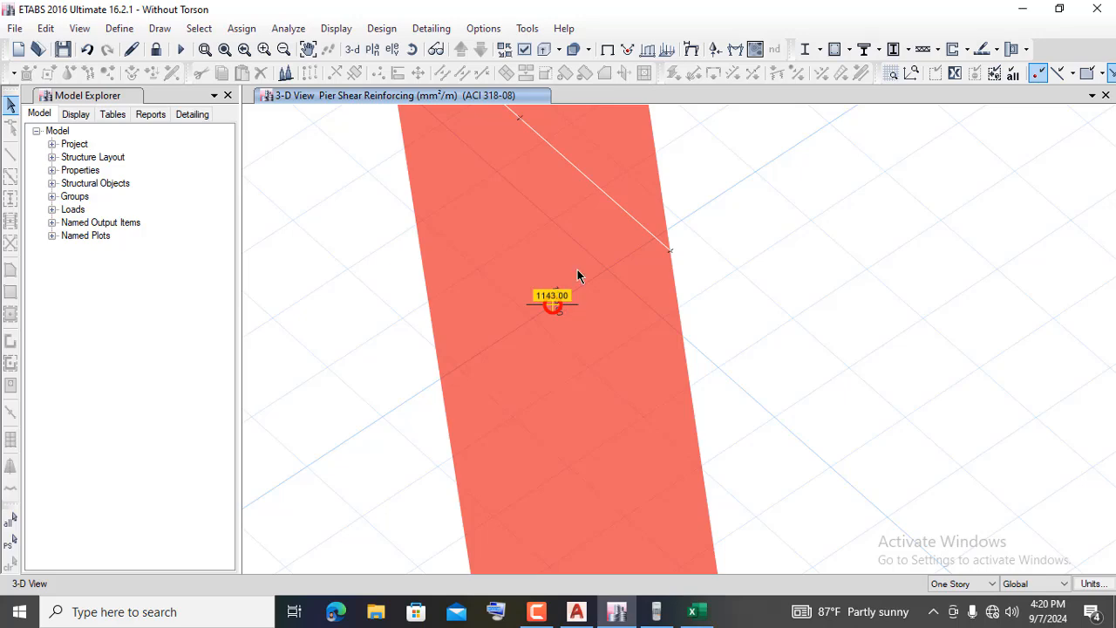
- Switch to the Excel design sheet and set the required shear/horizontal reinforcement from ETABS to 1143 mm²/m
{"action": "left_click", "coordinate": [1023, 10]}
{"action": "left_click", "coordinate": [622, 400]}
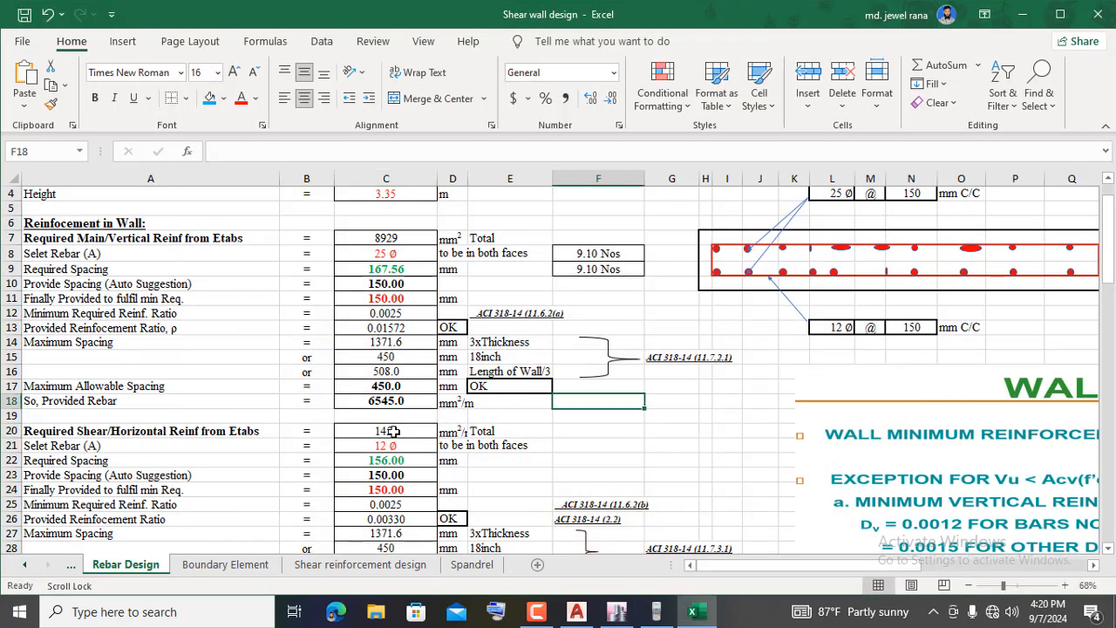
{"action": "left_click", "coordinate": [394, 430]}
{"action": "type", "text": "1143"}
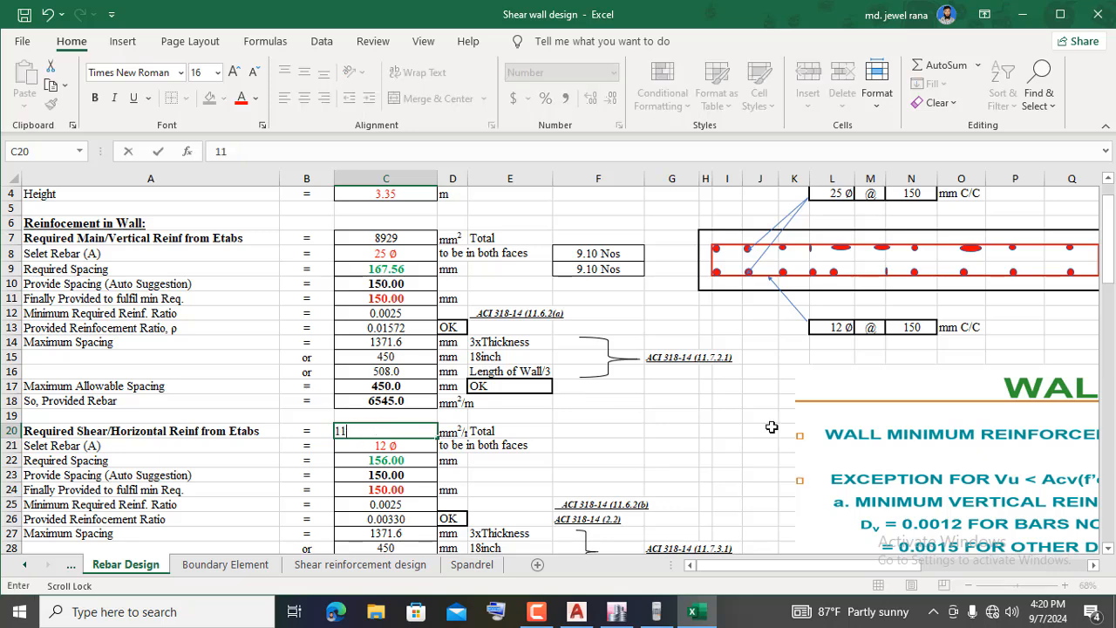
{"action": "left_click", "coordinate": [671, 460]}
- Choose 10 mm diameter bars for the wall's shear/horizontal reinforcement
{"action": "left_click", "coordinate": [394, 447]}
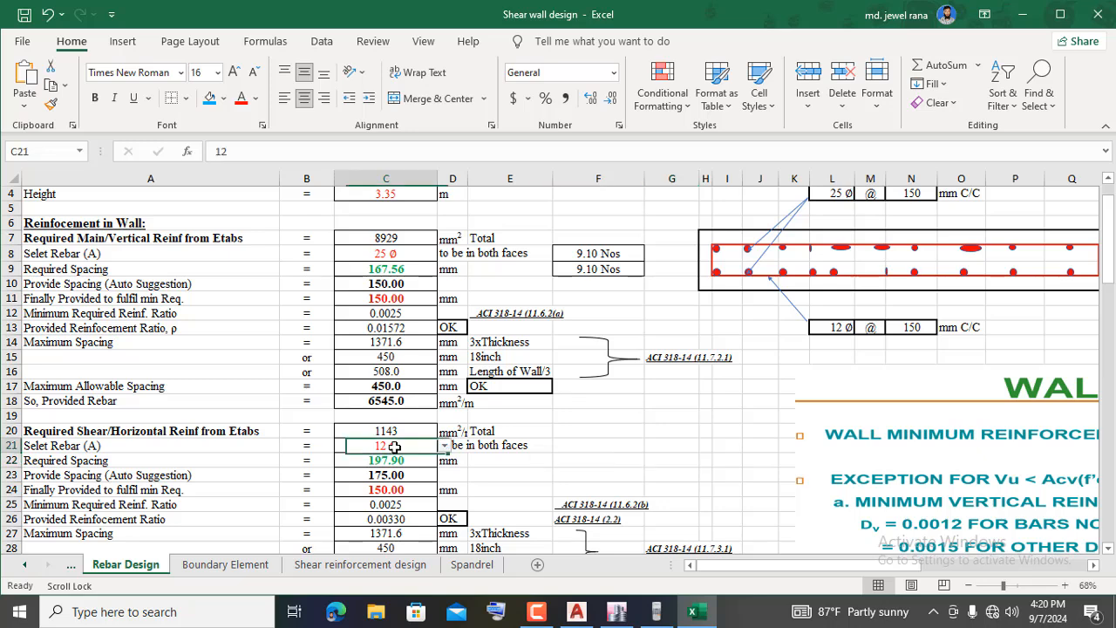
{"action": "left_click", "coordinate": [443, 447]}
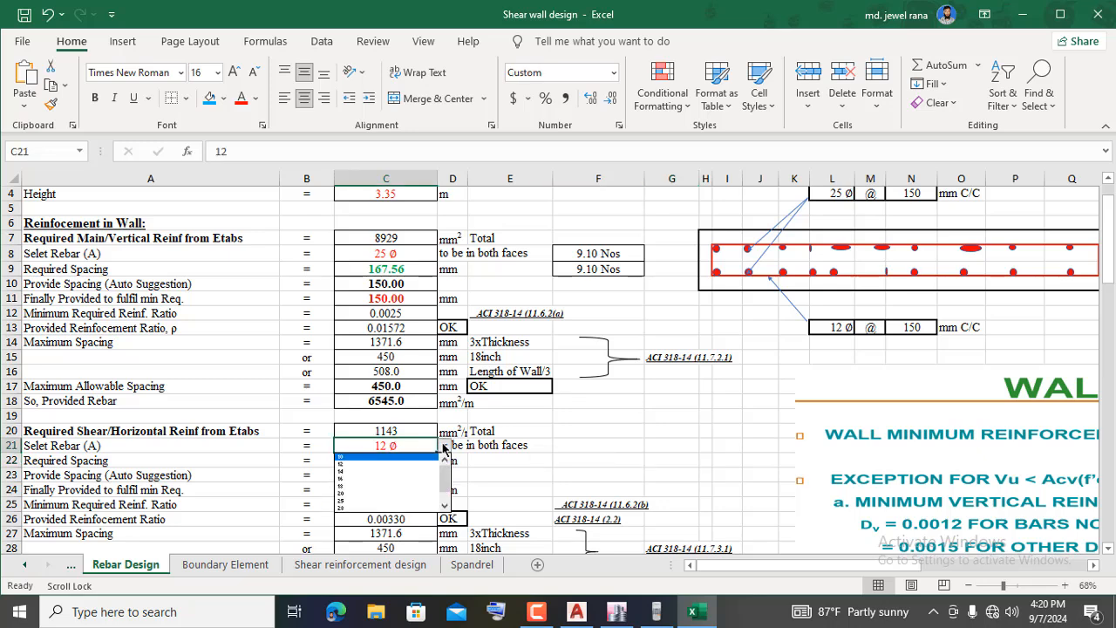
{"action": "left_click", "coordinate": [347, 462]}
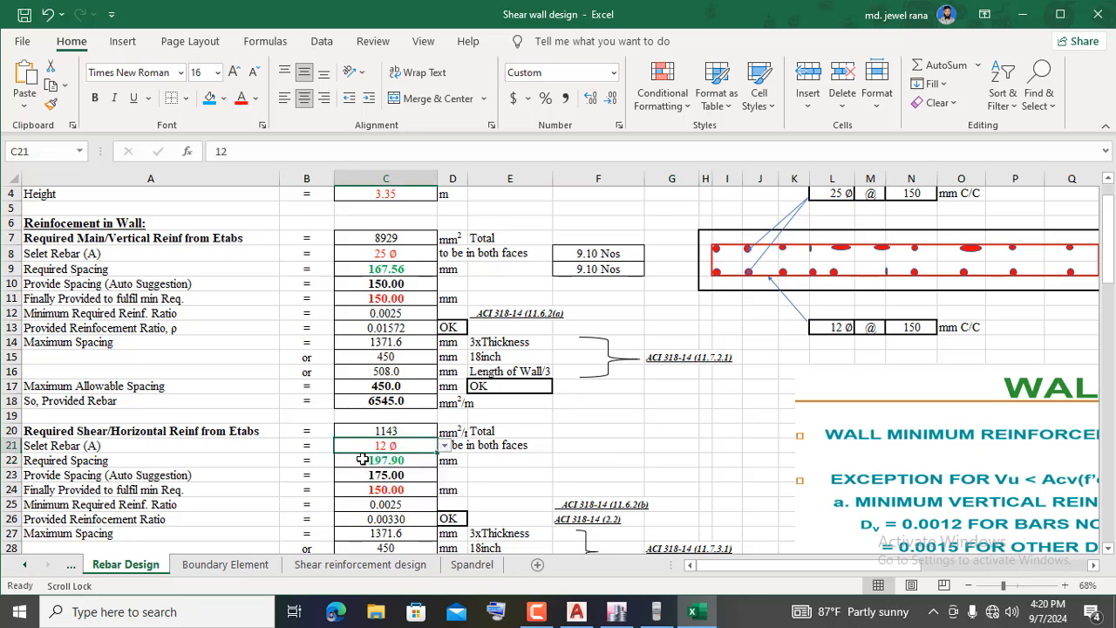
{"action": "left_click", "coordinate": [444, 446]}
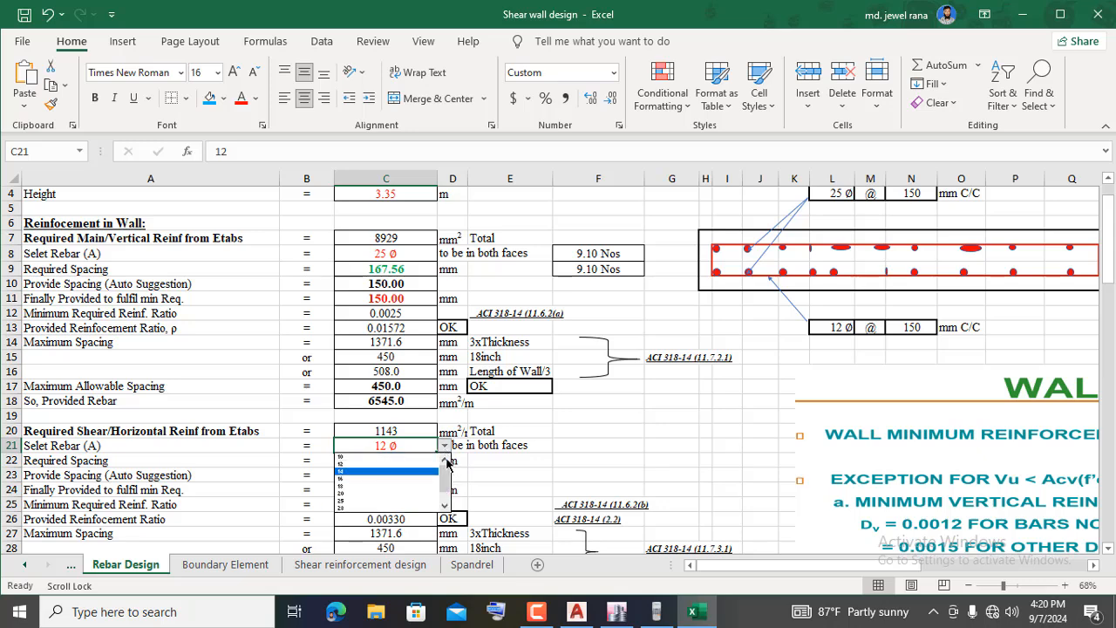
{"action": "left_click", "coordinate": [374, 457]}
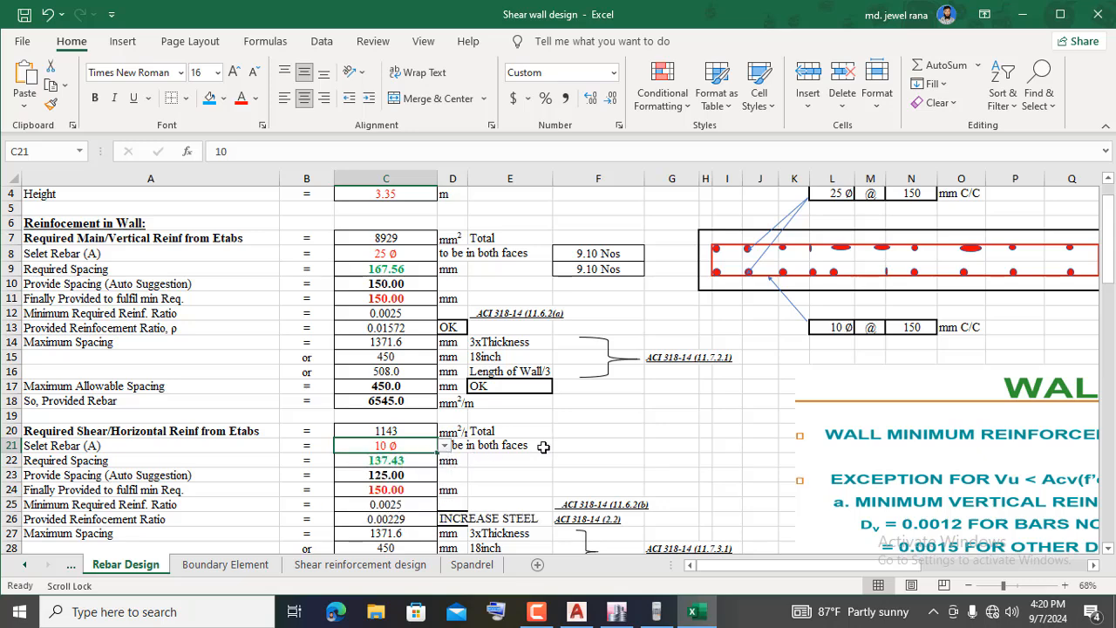
{"action": "key", "text": "Right"}
- Set the finally provided horizontal bar spacing to 125 mm and review the reinforcement ratio and spacing checks
{"action": "left_click", "coordinate": [377, 466]}
{"action": "left_click", "coordinate": [398, 475]}
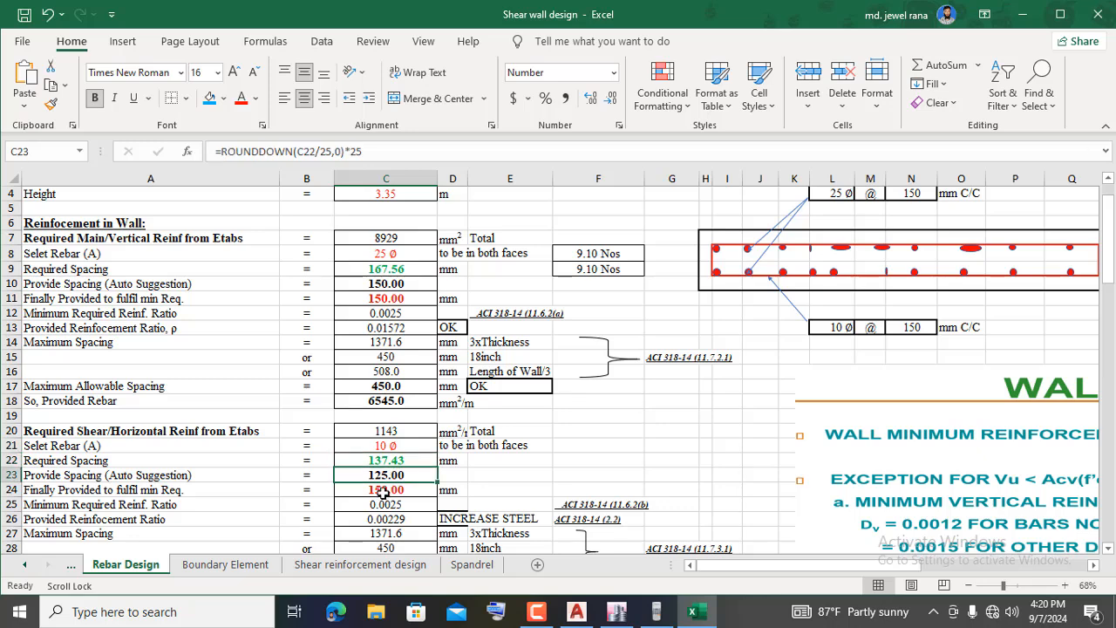
{"action": "left_click", "coordinate": [384, 491]}
{"action": "type", "text": "12"}
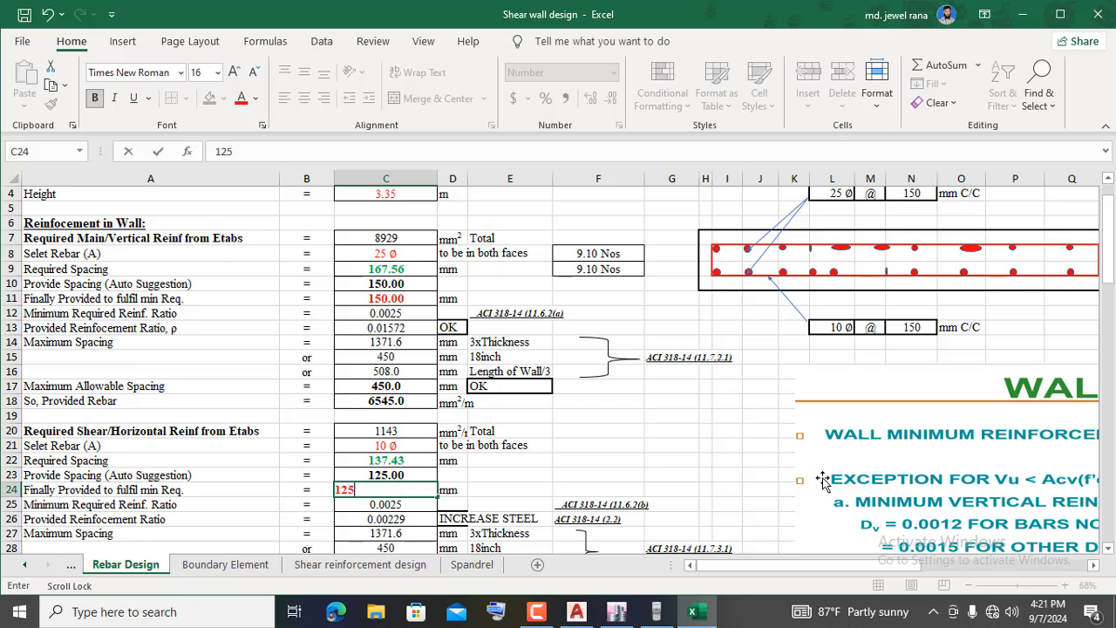
{"action": "type", "text": "5"}
{"action": "left_click", "coordinate": [649, 445]}
{"action": "scroll", "coordinate": [440, 477], "scroll_direction": "down", "scroll_amount": 3}
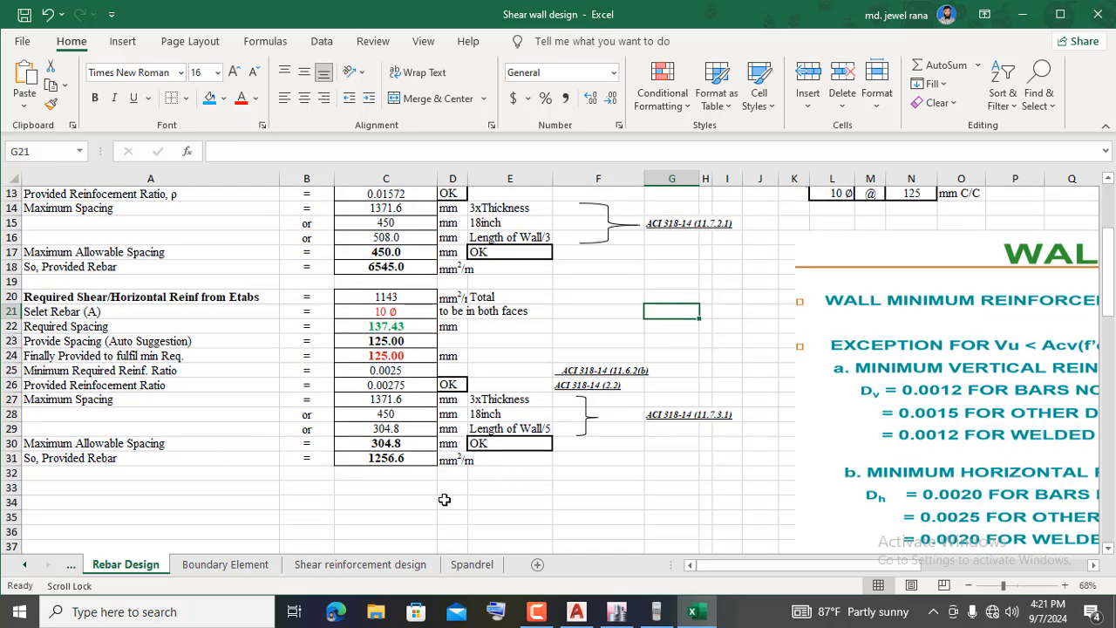
{"action": "scroll", "coordinate": [444, 500], "scroll_direction": "up", "scroll_amount": 4}
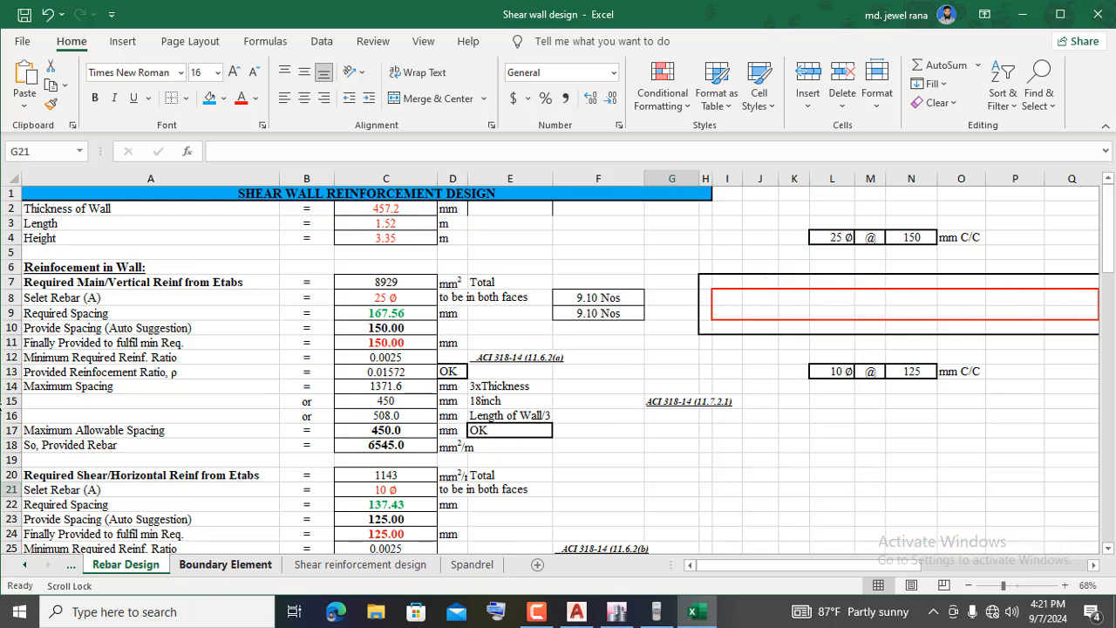
- Open the Boundary Element sheet at the concrete strength entry, and inspect CONCRETE-4000PSI's compressive strength in the ETABS material design data
{"action": "left_click", "coordinate": [221, 564]}
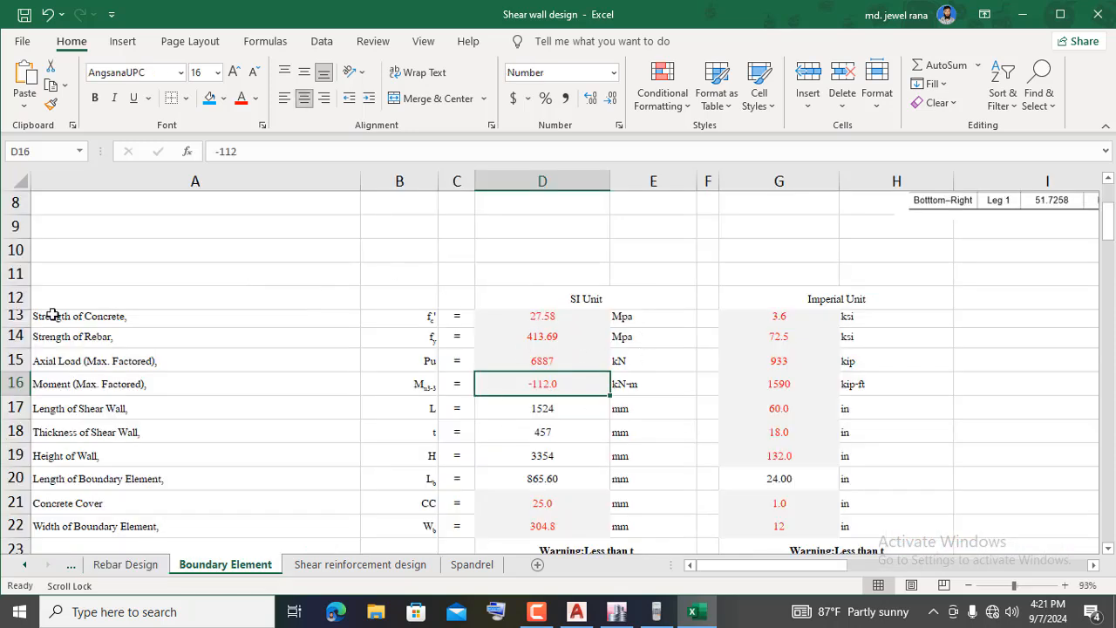
{"action": "left_click", "coordinate": [547, 317]}
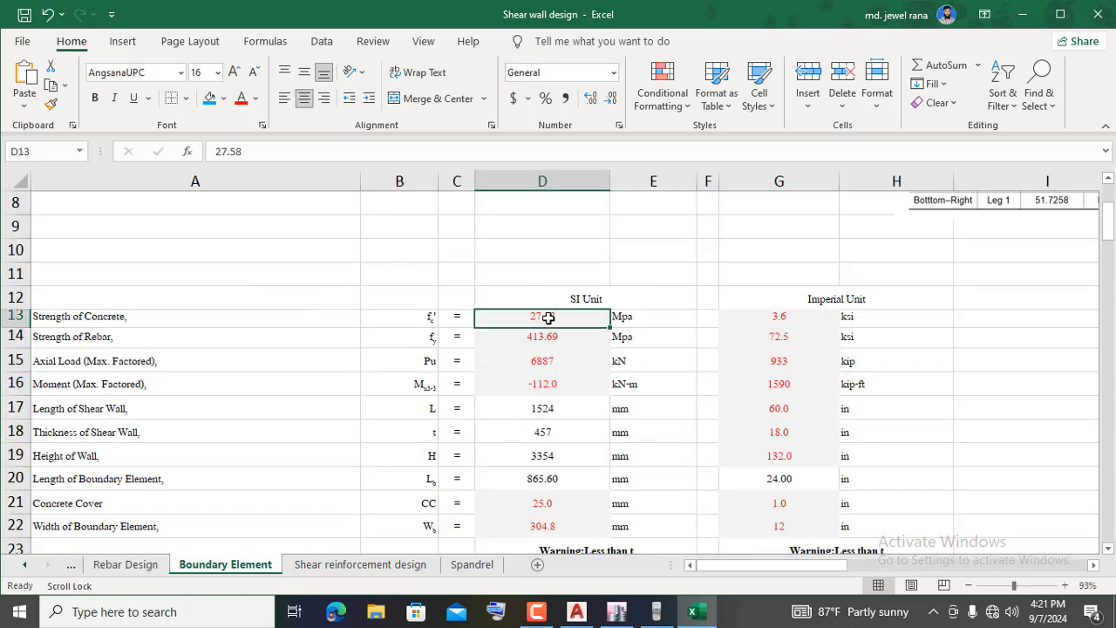
{"action": "left_click", "coordinate": [616, 611]}
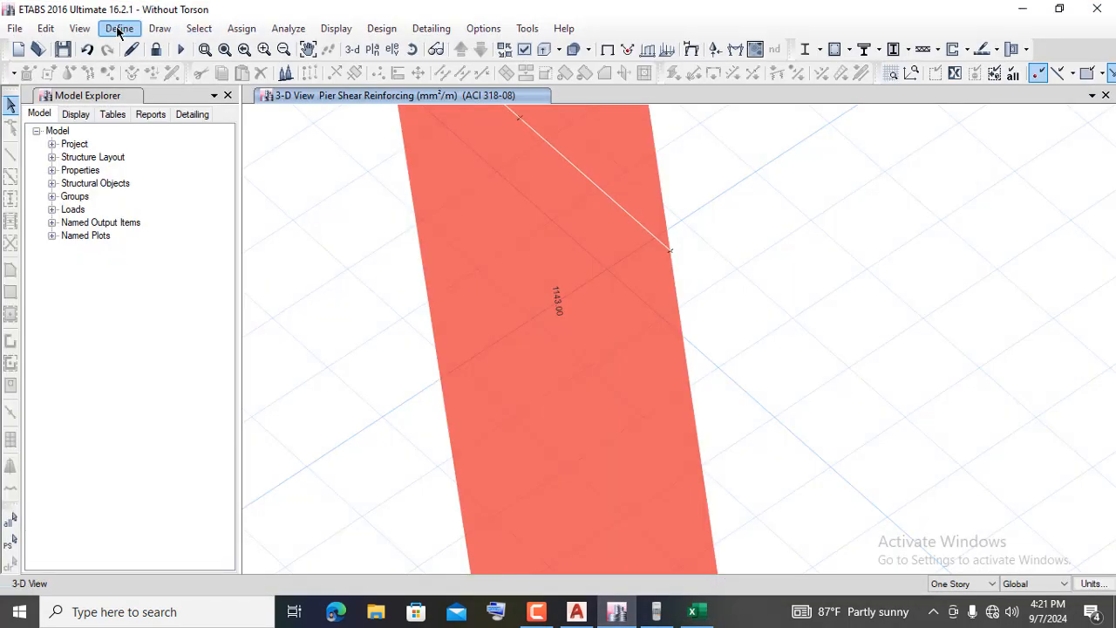
{"action": "left_click", "coordinate": [119, 29]}
{"action": "left_click", "coordinate": [157, 47]}
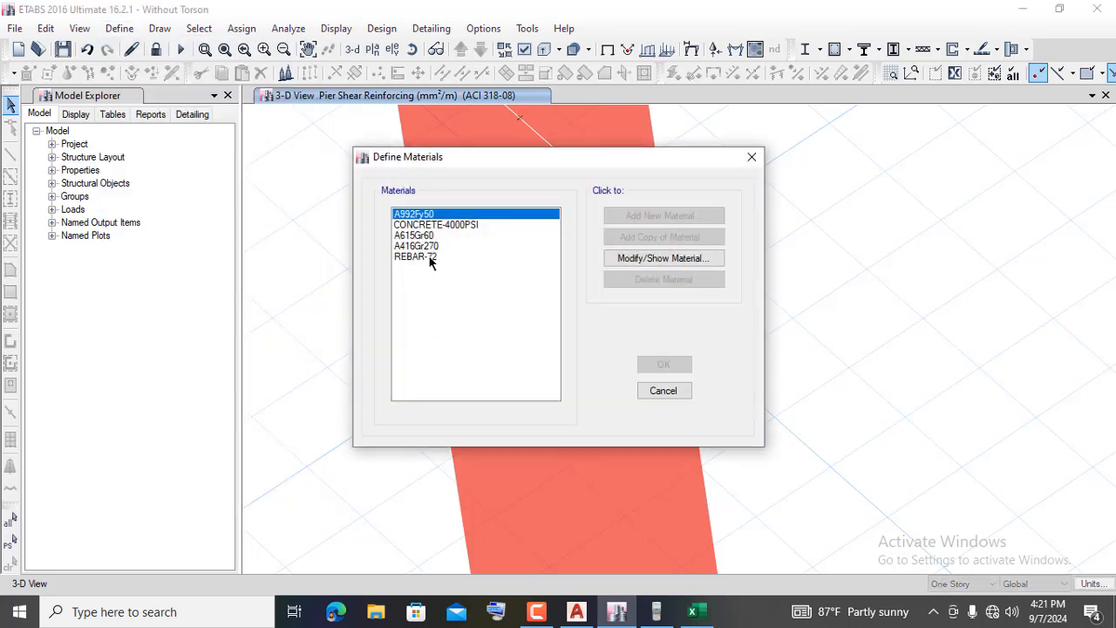
{"action": "left_click", "coordinate": [431, 258]}
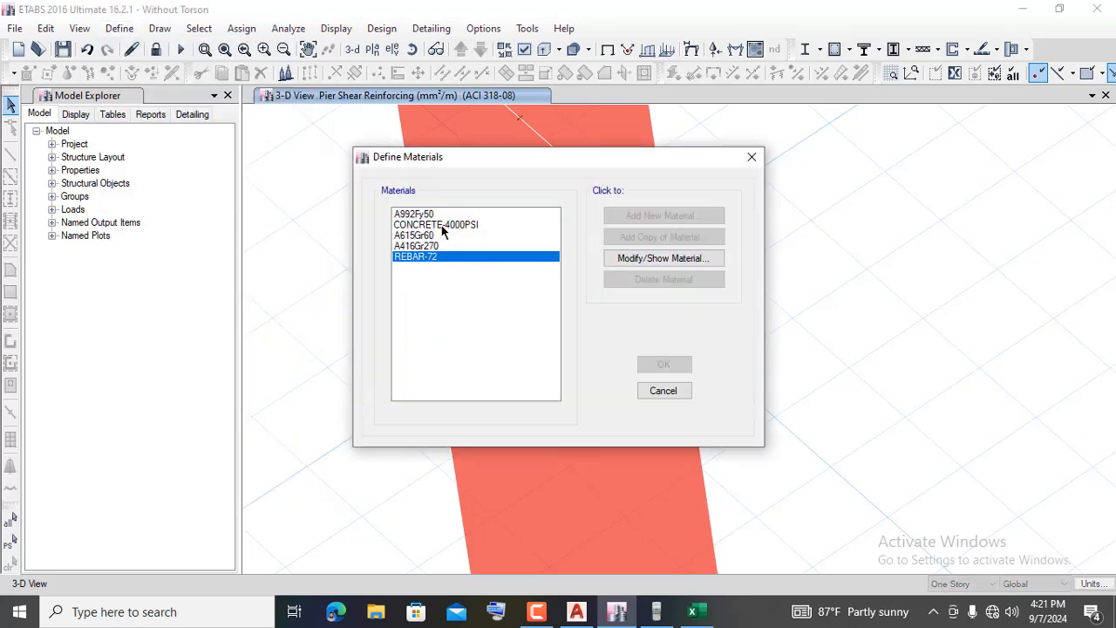
{"action": "left_click", "coordinate": [452, 225]}
{"action": "left_click", "coordinate": [648, 258]}
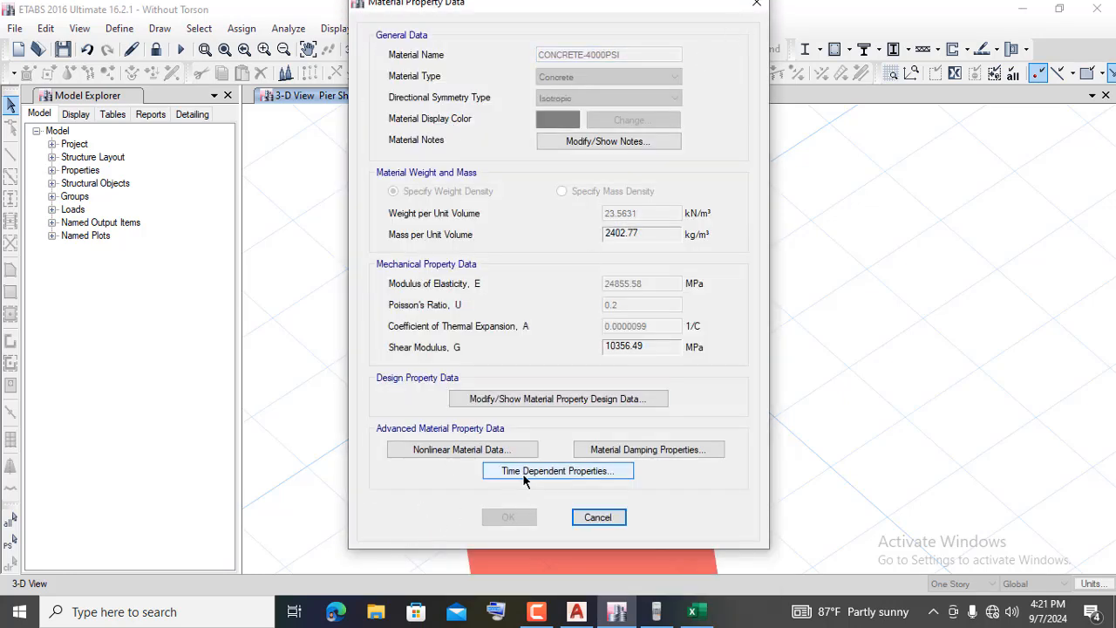
{"action": "left_click", "coordinate": [586, 399]}
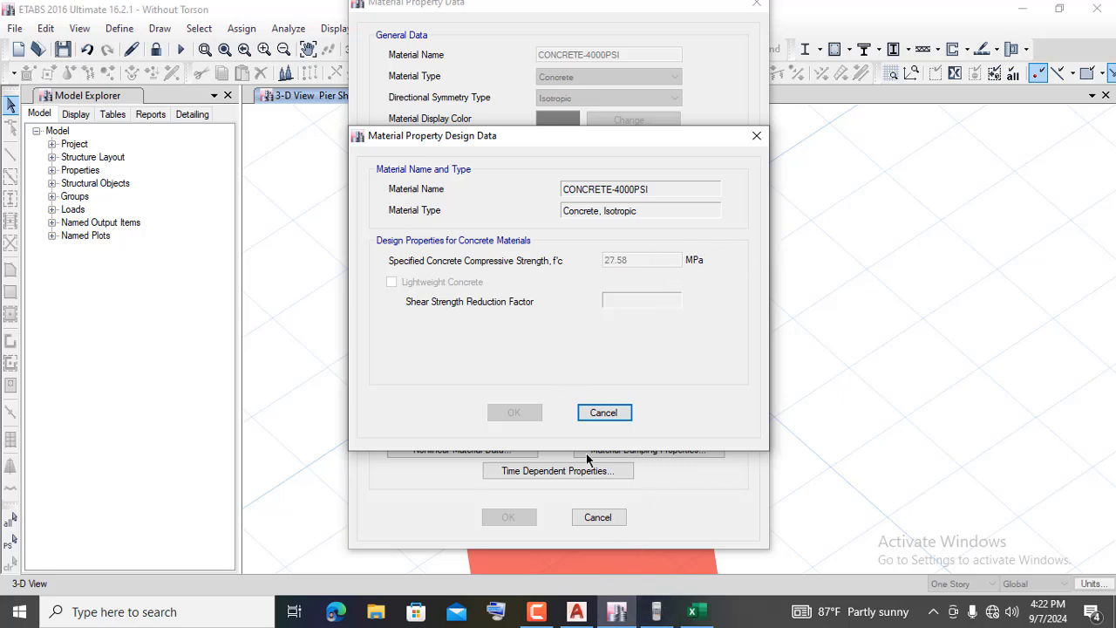
- Close the concrete material data, inspect REBAR-72's yield strength in its material design data, and exit the material definitions
{"action": "left_click", "coordinate": [601, 413]}
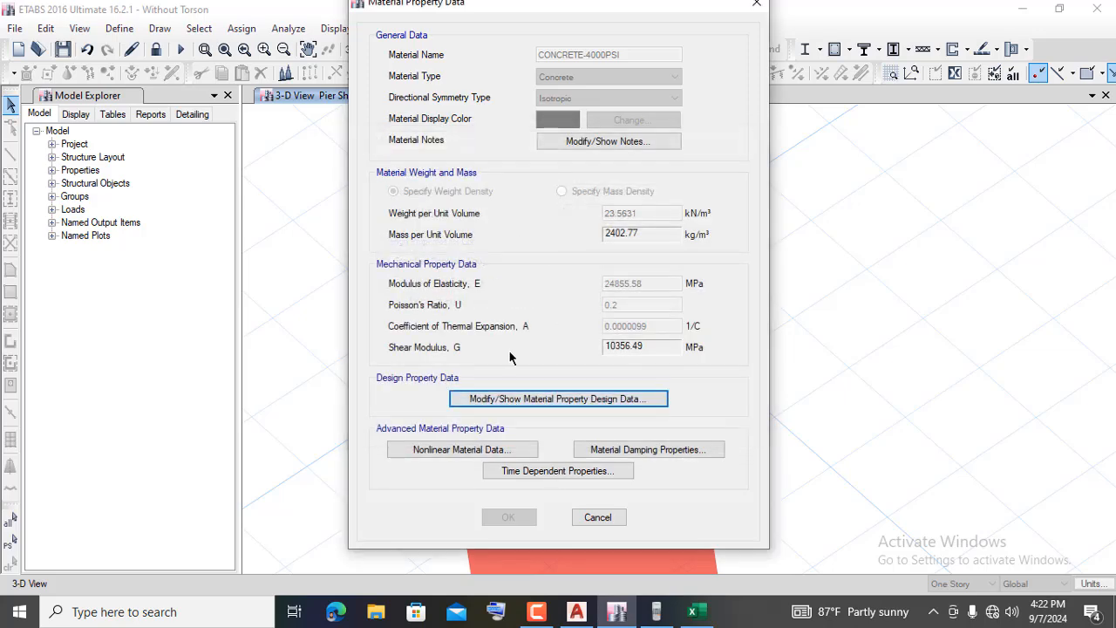
{"action": "left_click", "coordinate": [595, 517]}
{"action": "left_click", "coordinate": [421, 256]}
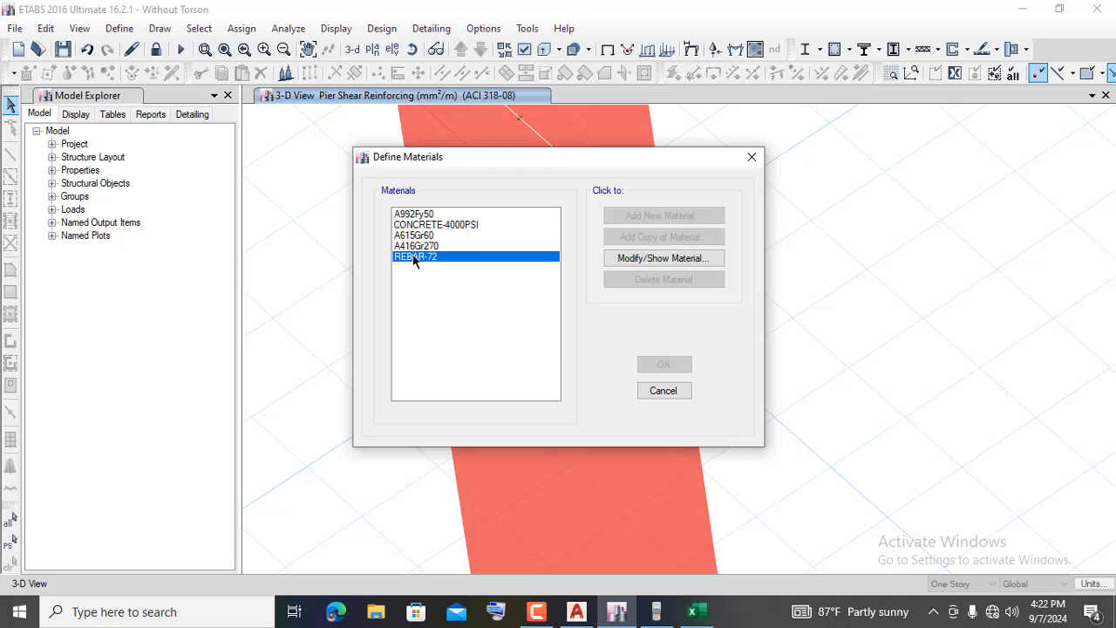
{"action": "left_click", "coordinate": [655, 260]}
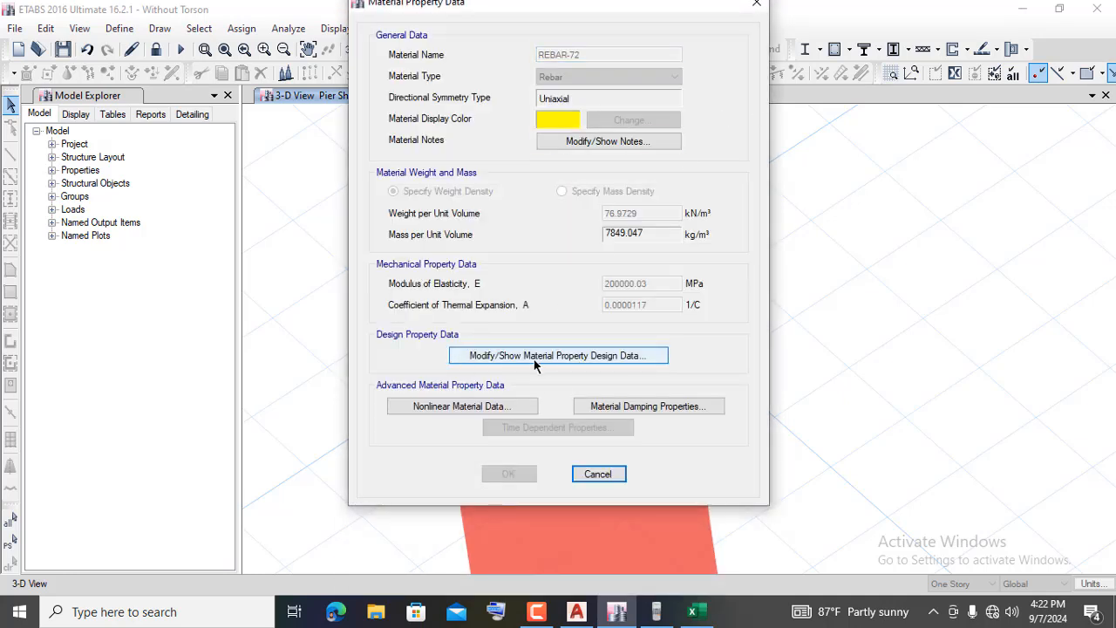
{"action": "left_click", "coordinate": [536, 359]}
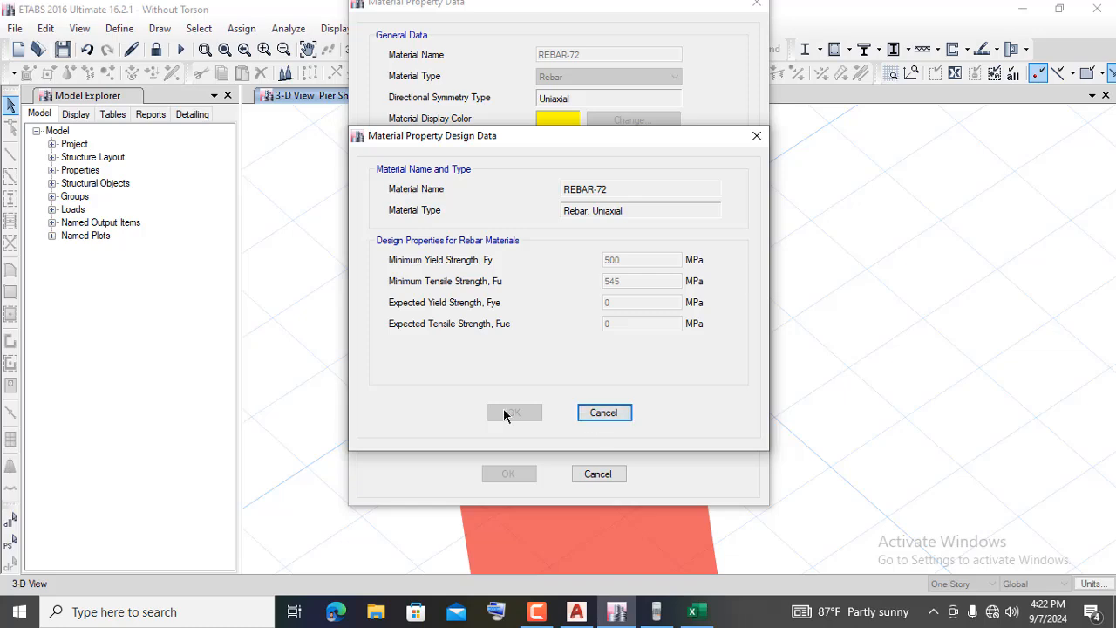
{"action": "left_click", "coordinate": [610, 415]}
{"action": "left_click", "coordinate": [597, 474]}
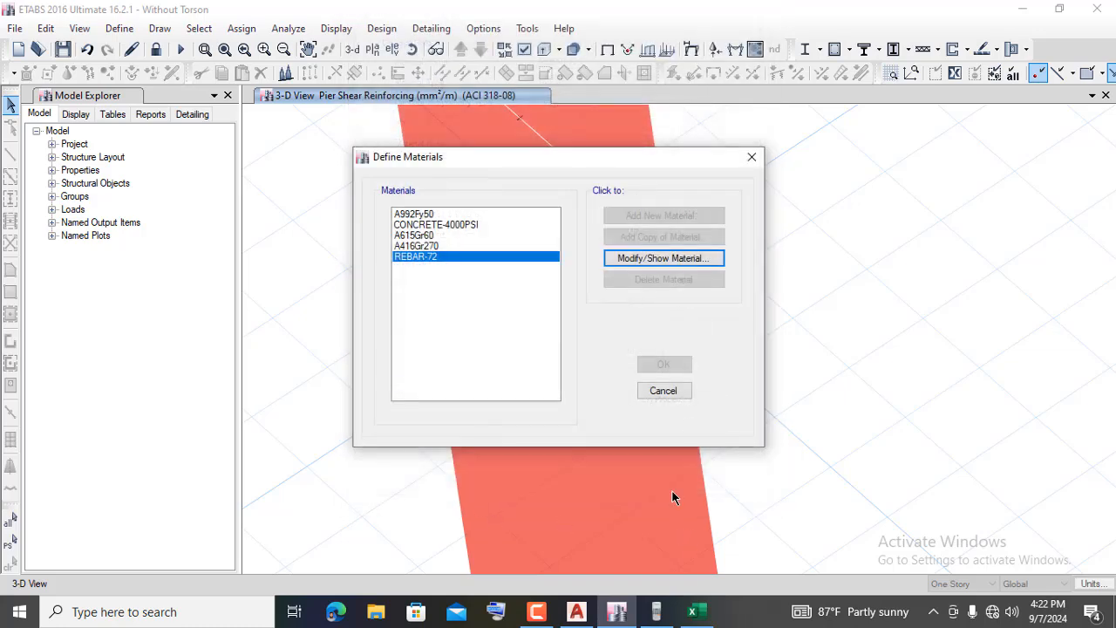
{"action": "left_click", "coordinate": [663, 390]}
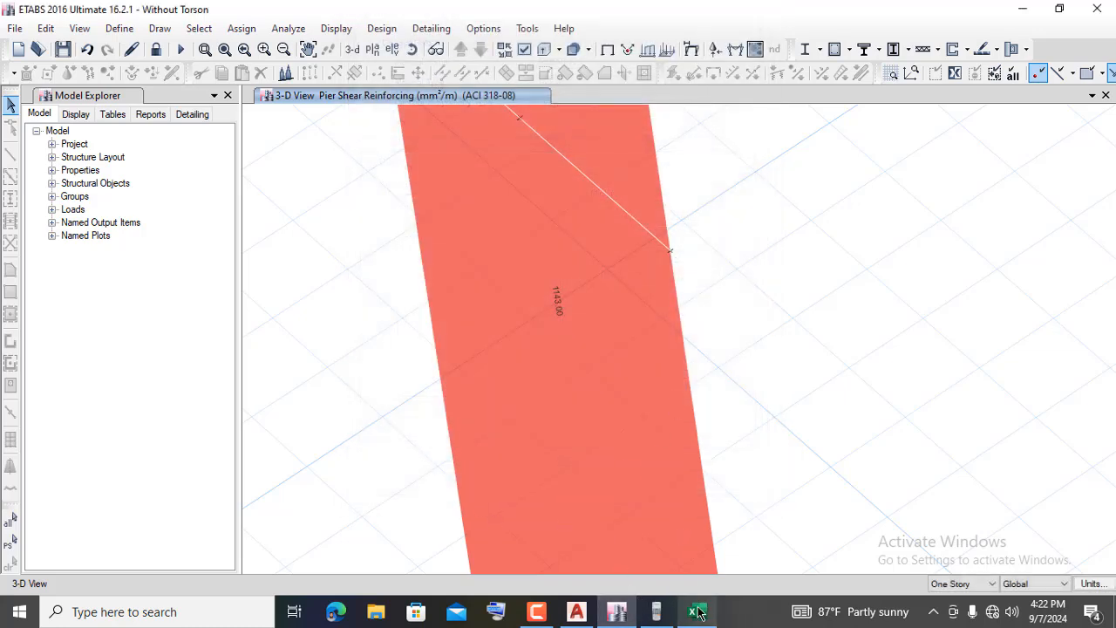
- Switch to the Excel Boundary Element sheet and set the SI strength of rebar, fy, to 500 MPa
{"action": "left_click", "coordinate": [692, 611]}
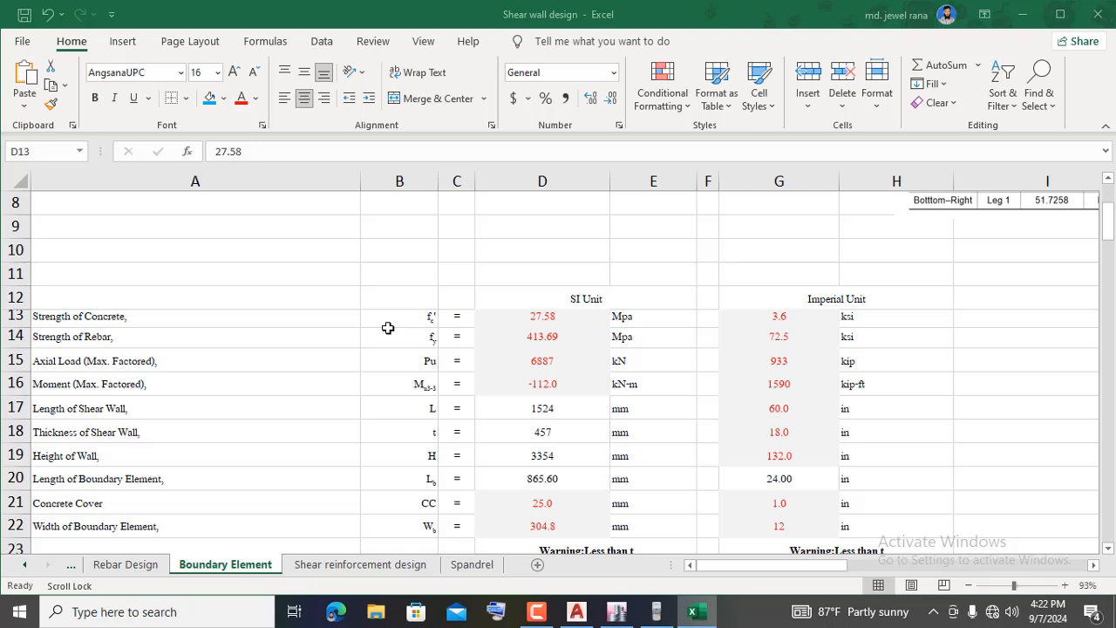
{"action": "left_click", "coordinate": [551, 336]}
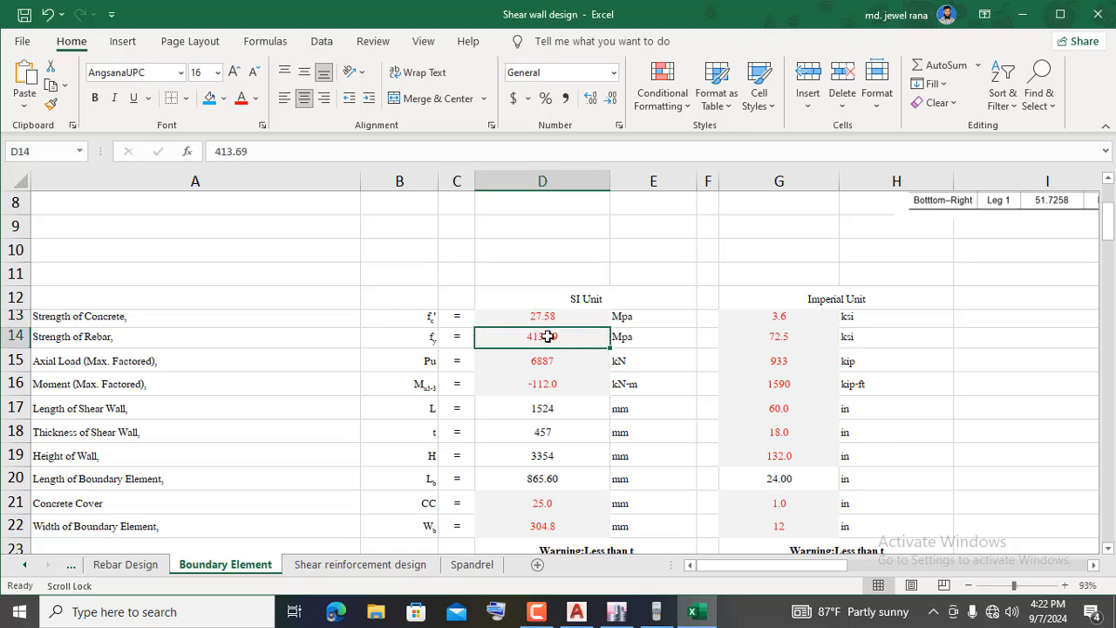
{"action": "key", "text": "Delete"}
{"action": "type", "text": "500"}
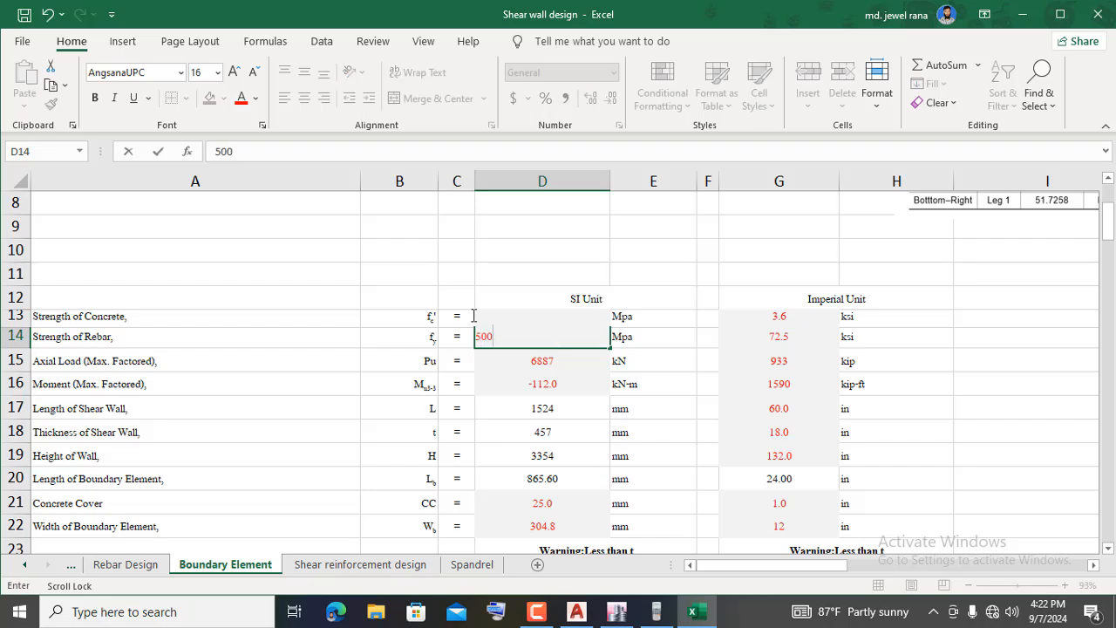
{"action": "left_click", "coordinate": [345, 298]}
{"action": "left_click", "coordinate": [557, 318]}
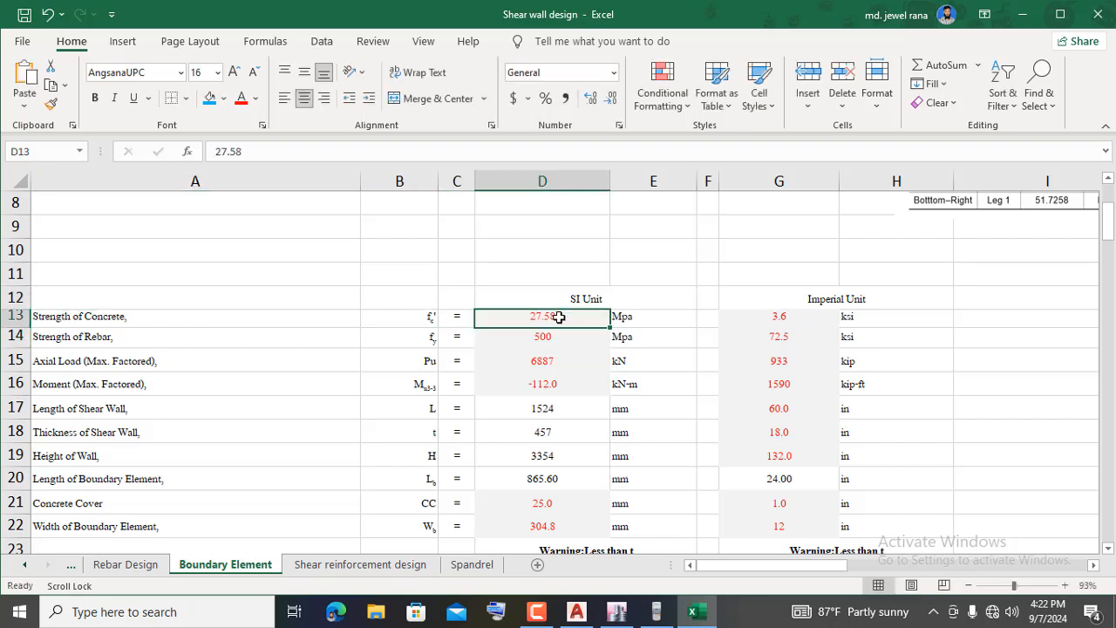
- From the axial load entry, switch to ETABS and open pier P26's design details at the Boundary Element Check table
{"action": "left_click", "coordinate": [549, 361]}
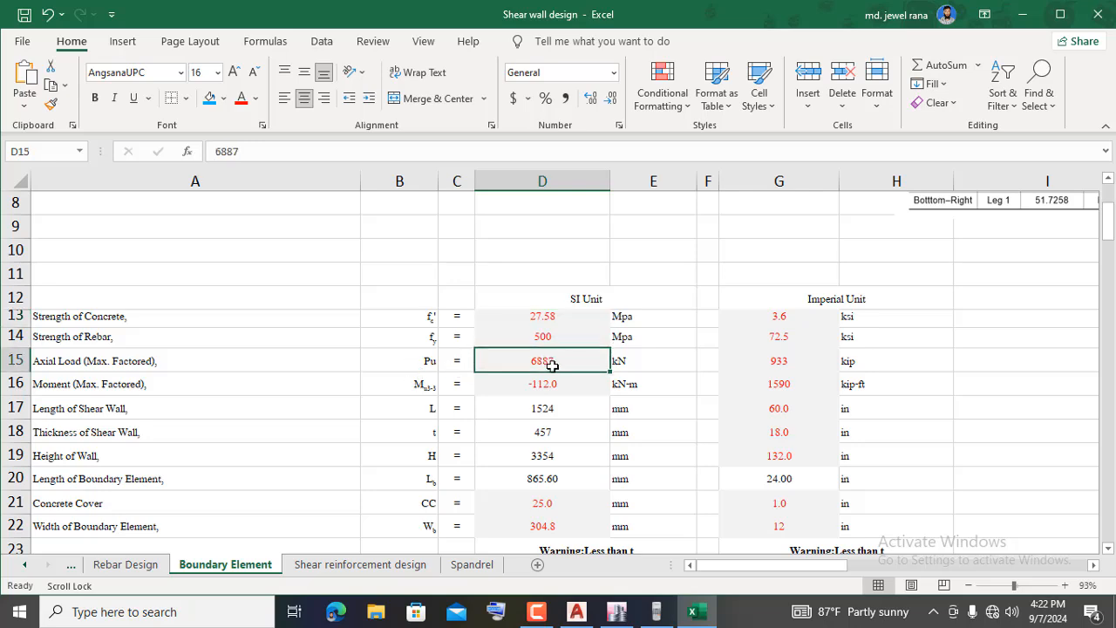
{"action": "left_click", "coordinate": [679, 616]}
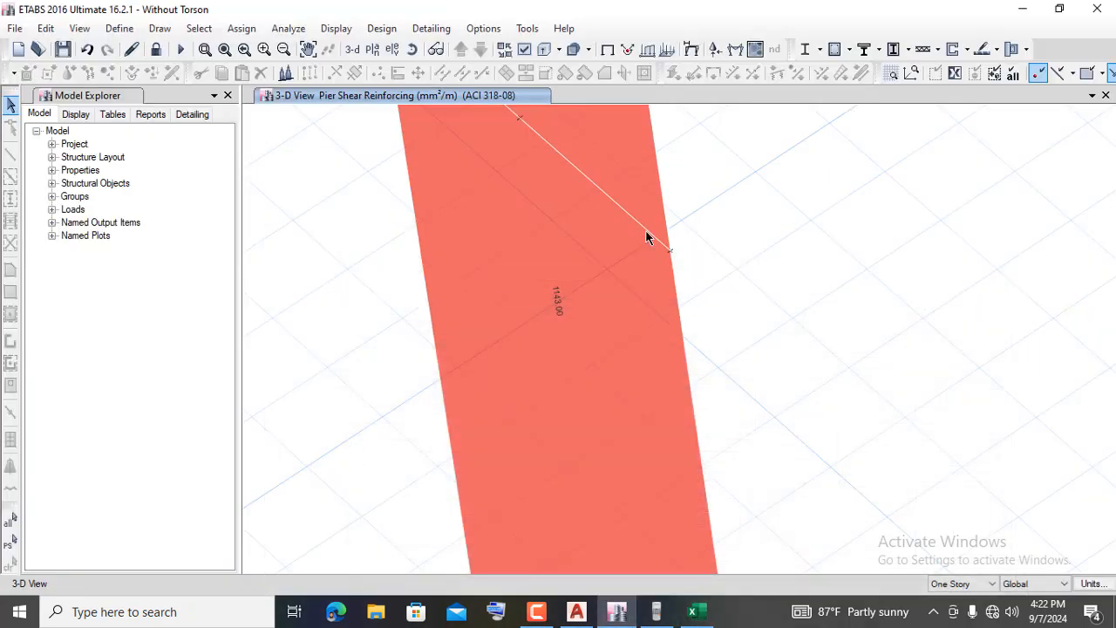
{"action": "right_click", "coordinate": [546, 316]}
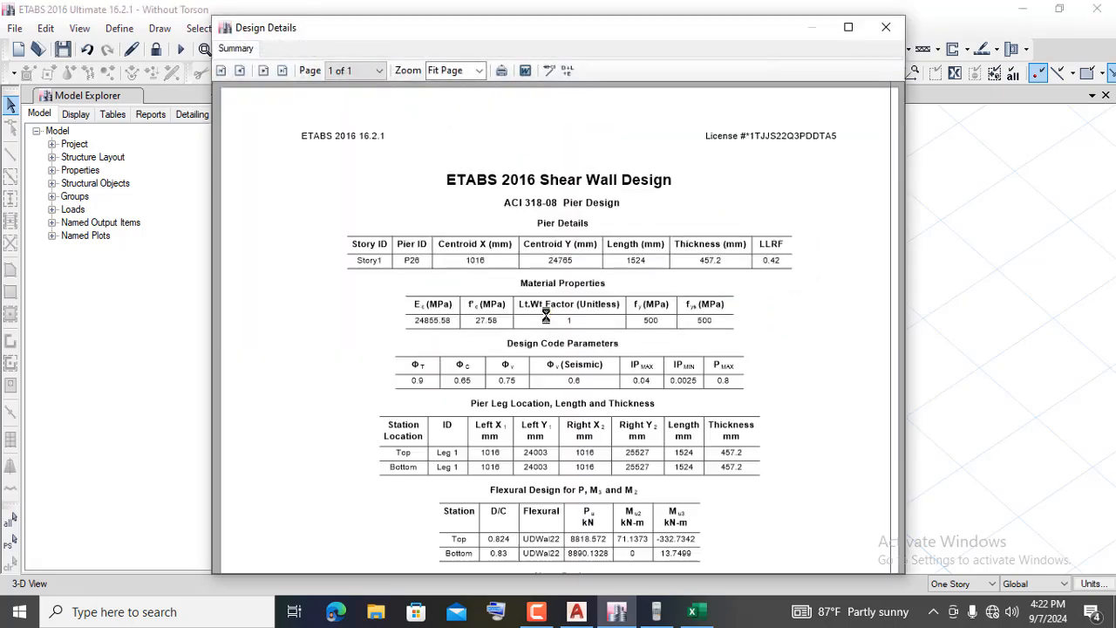
{"action": "scroll", "coordinate": [545, 315], "scroll_direction": "down", "scroll_amount": 3}
{"action": "left_click", "coordinate": [847, 27]}
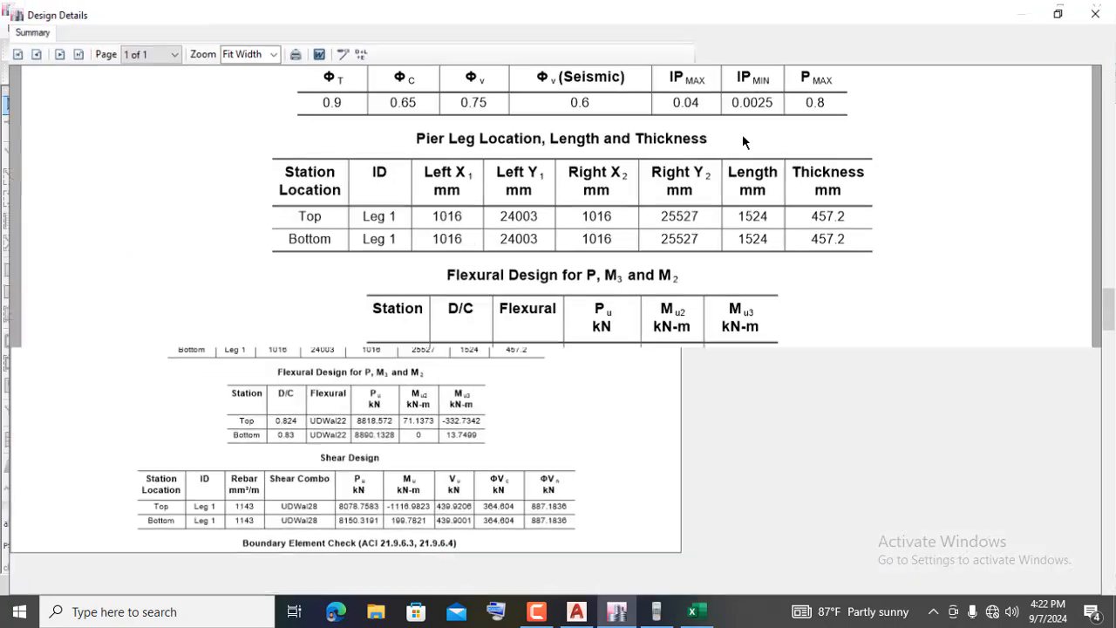
{"action": "scroll", "coordinate": [460, 261], "scroll_direction": "down", "scroll_amount": 10}
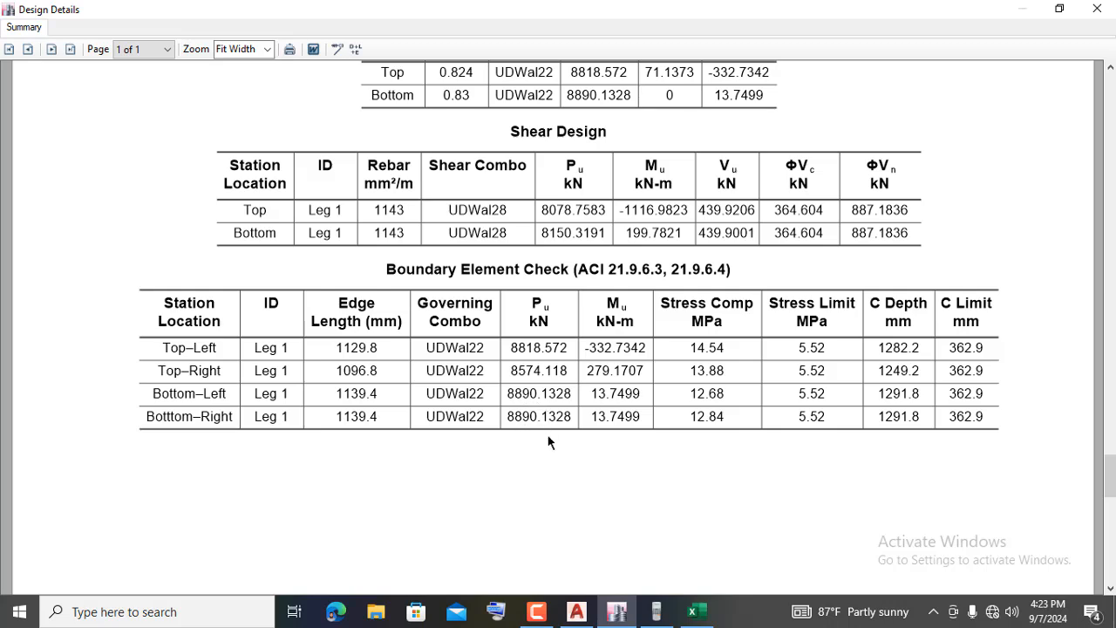
- Return to the Excel Boundary Element sheet and set the SI maximum factored axial load, Pu, to 8890 kN
{"action": "left_click", "coordinate": [693, 611]}
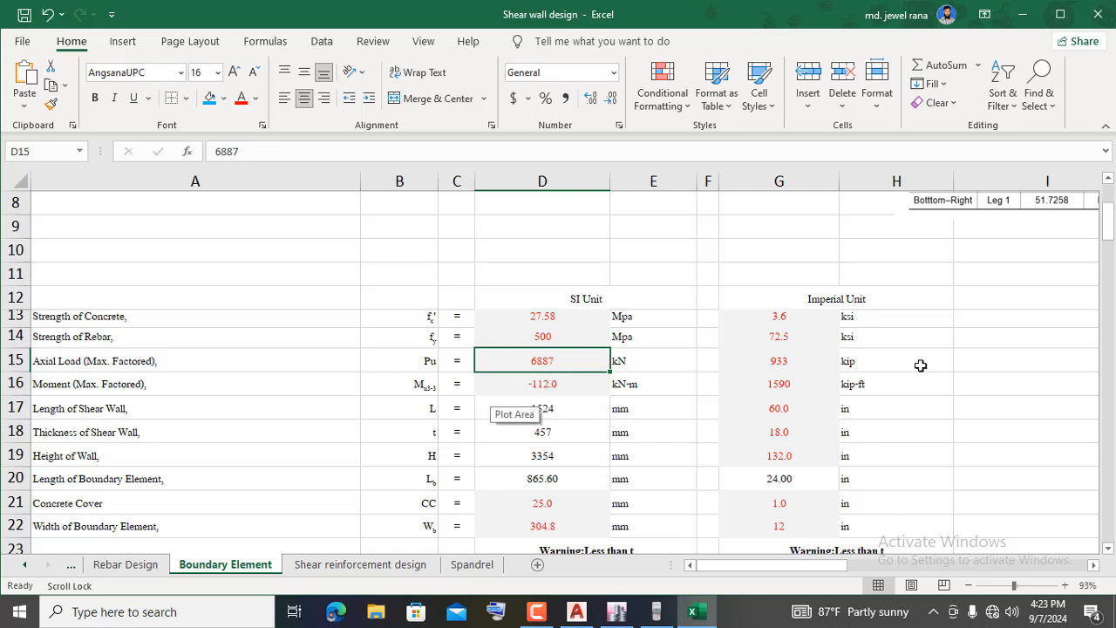
{"action": "type", "text": "889"}
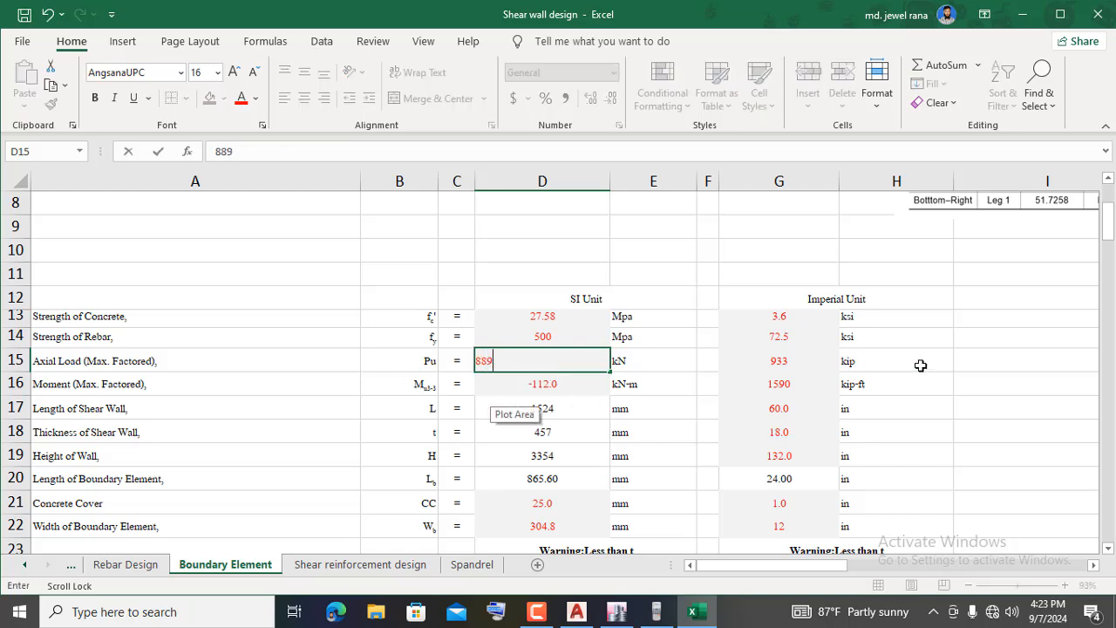
{"action": "type", "text": "0"}
{"action": "left_click", "coordinate": [515, 275]}
- Look up the largest boundary element moment in the ETABS report and set the SI maximum factored moment in Excel to 332 kN-m
{"action": "left_click", "coordinate": [538, 386]}
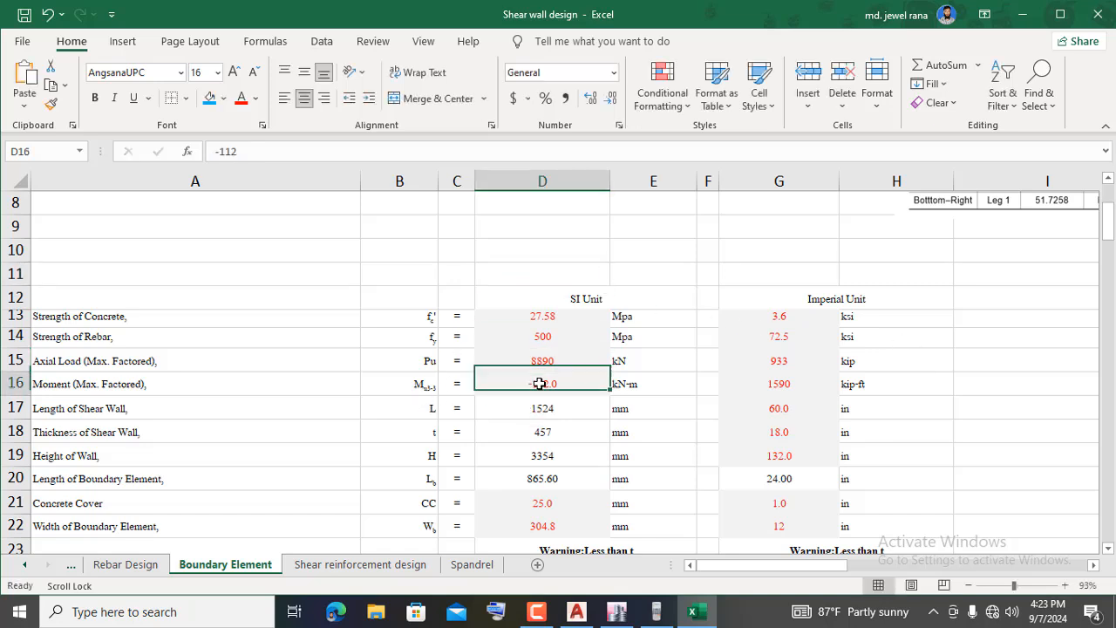
{"action": "mouse_move", "coordinate": [615, 621]}
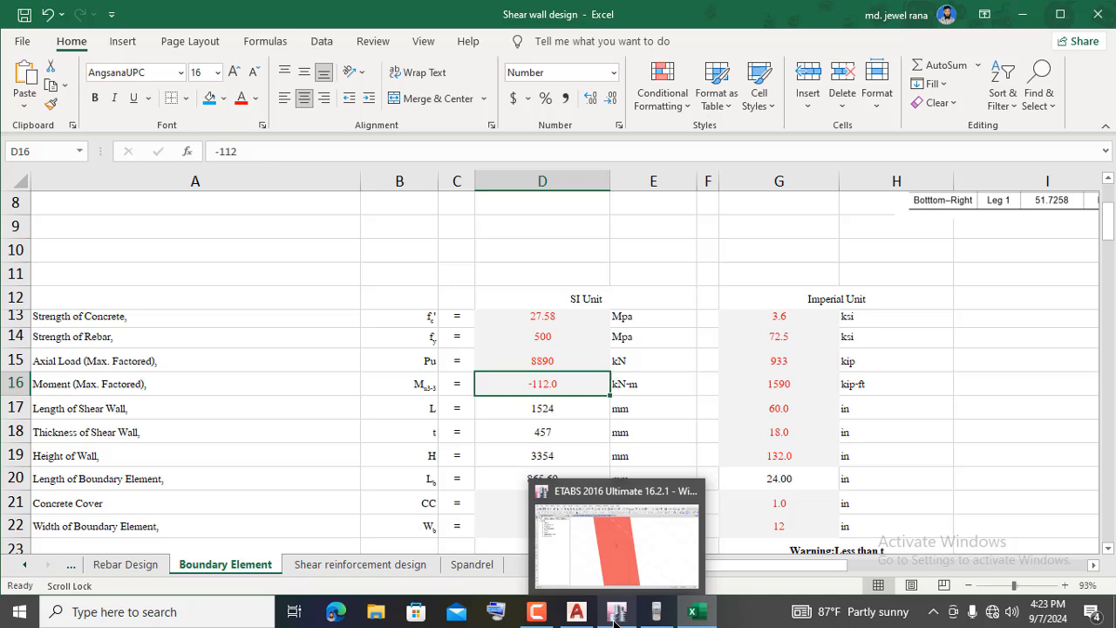
{"action": "left_click", "coordinate": [640, 551]}
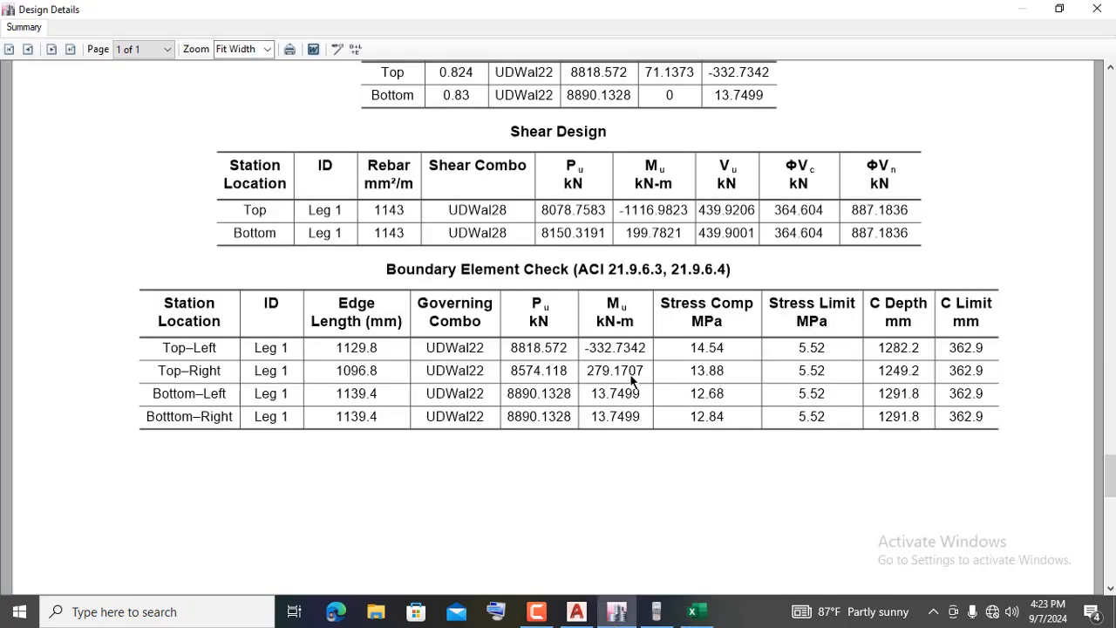
{"action": "left_click", "coordinate": [692, 611]}
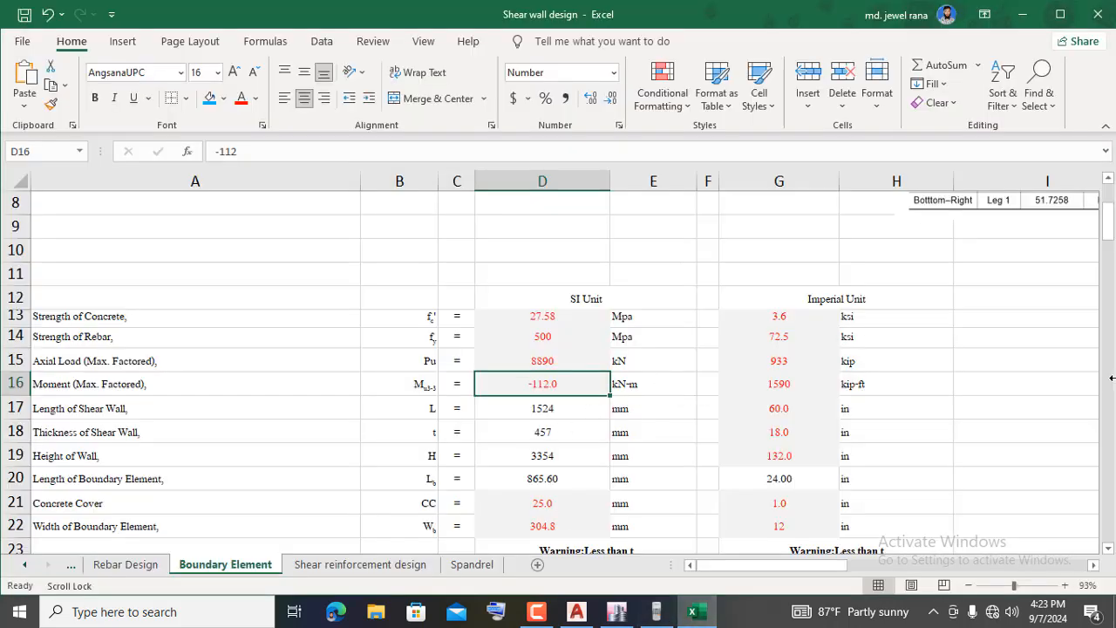
{"action": "type", "text": "332"}
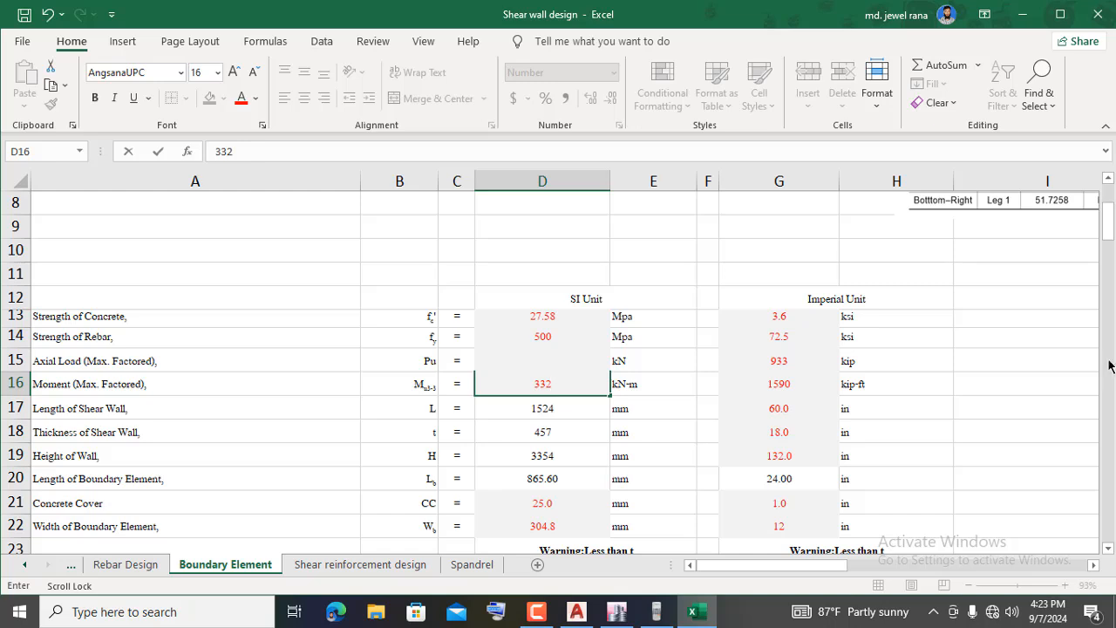
{"action": "left_click", "coordinate": [664, 266]}
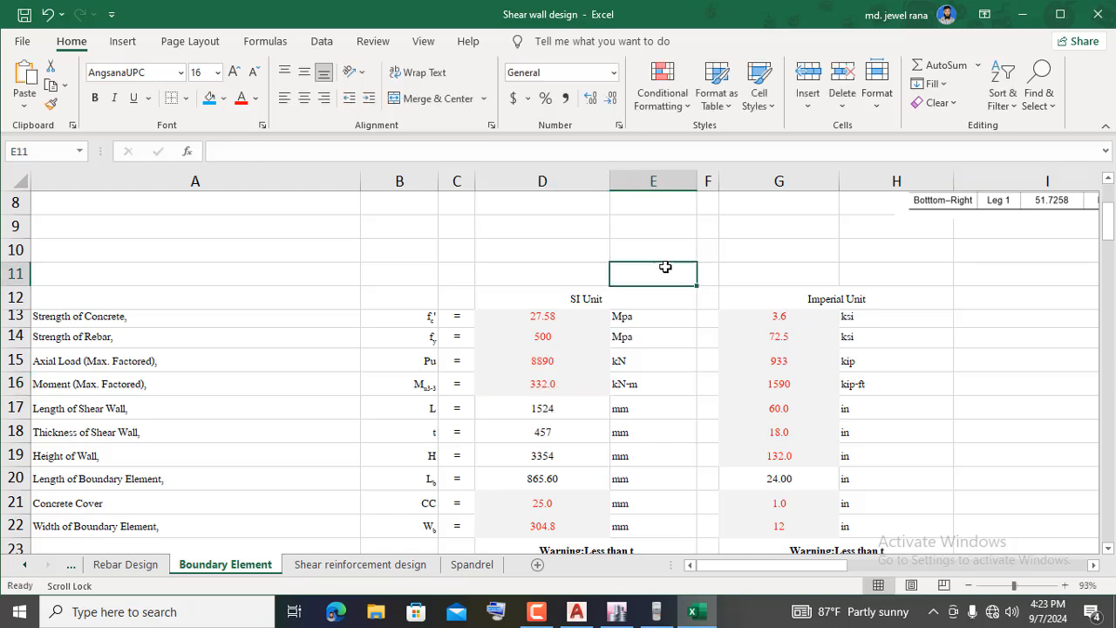
- Review the SI entries for shear wall length, concrete cover and boundary element width
{"action": "left_click", "coordinate": [547, 407]}
{"action": "scroll", "coordinate": [624, 409], "scroll_direction": "down", "scroll_amount": 1}
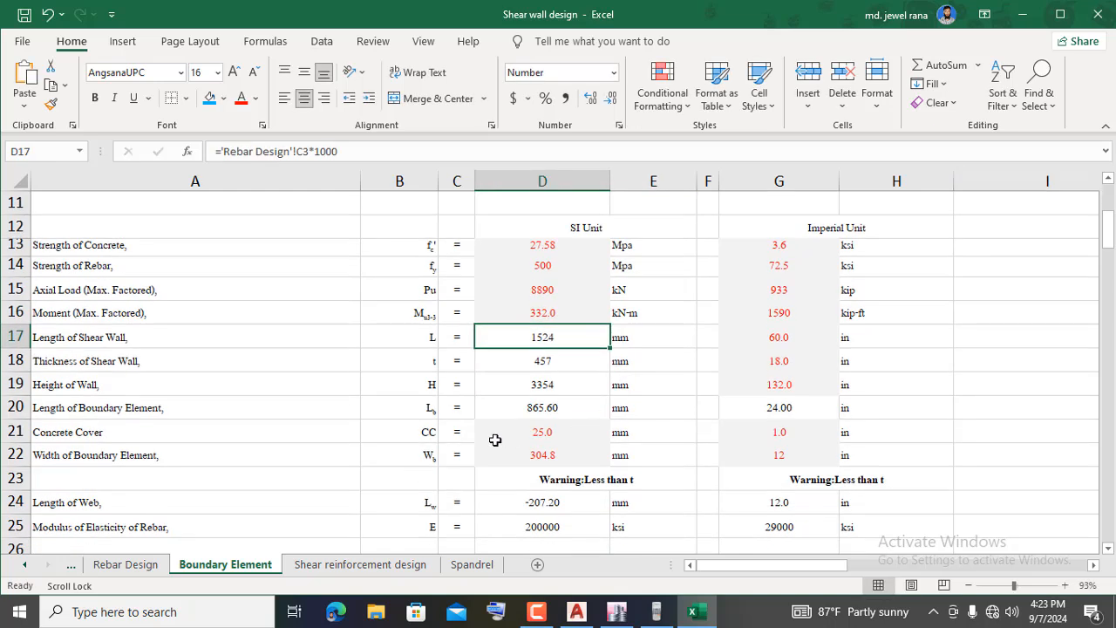
{"action": "left_click", "coordinate": [545, 432]}
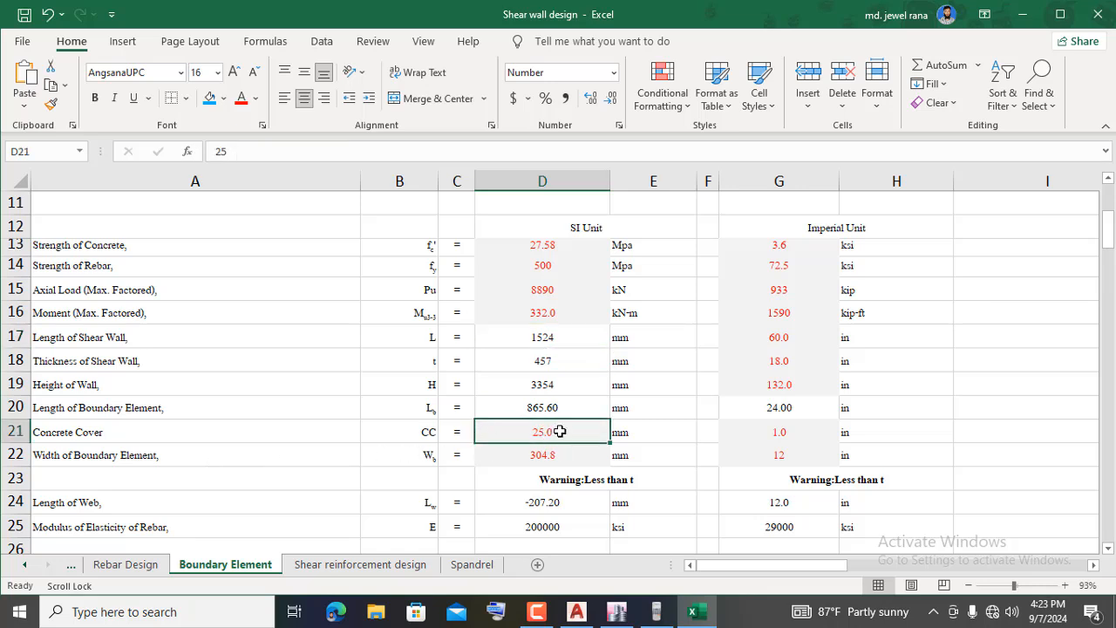
{"action": "left_click", "coordinate": [530, 456]}
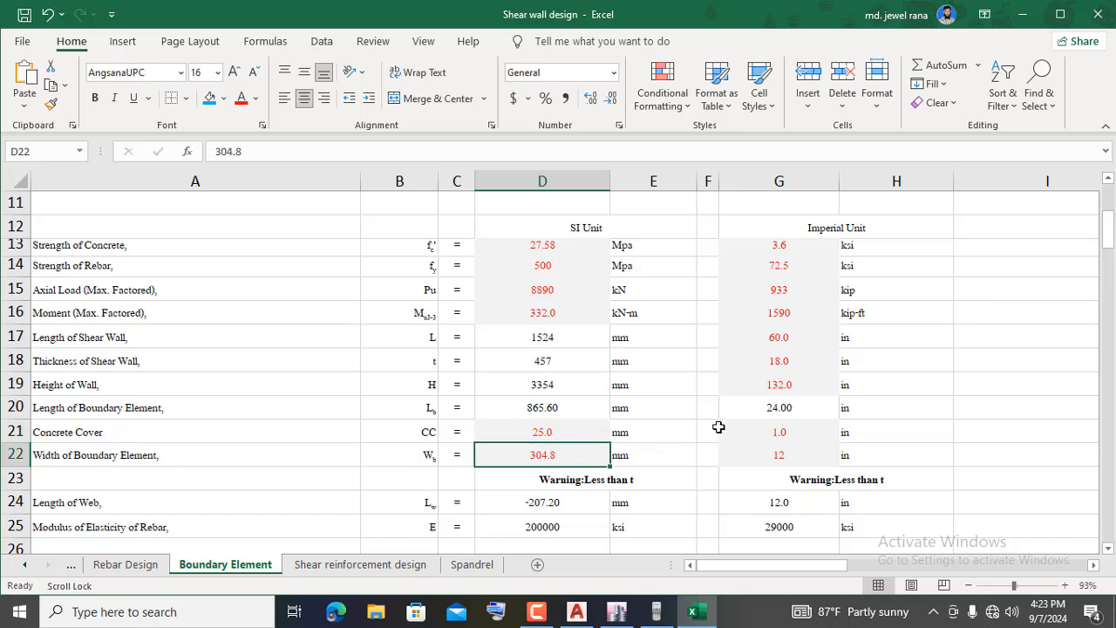
{"action": "left_click", "coordinate": [705, 403]}
{"action": "left_click", "coordinate": [666, 410]}
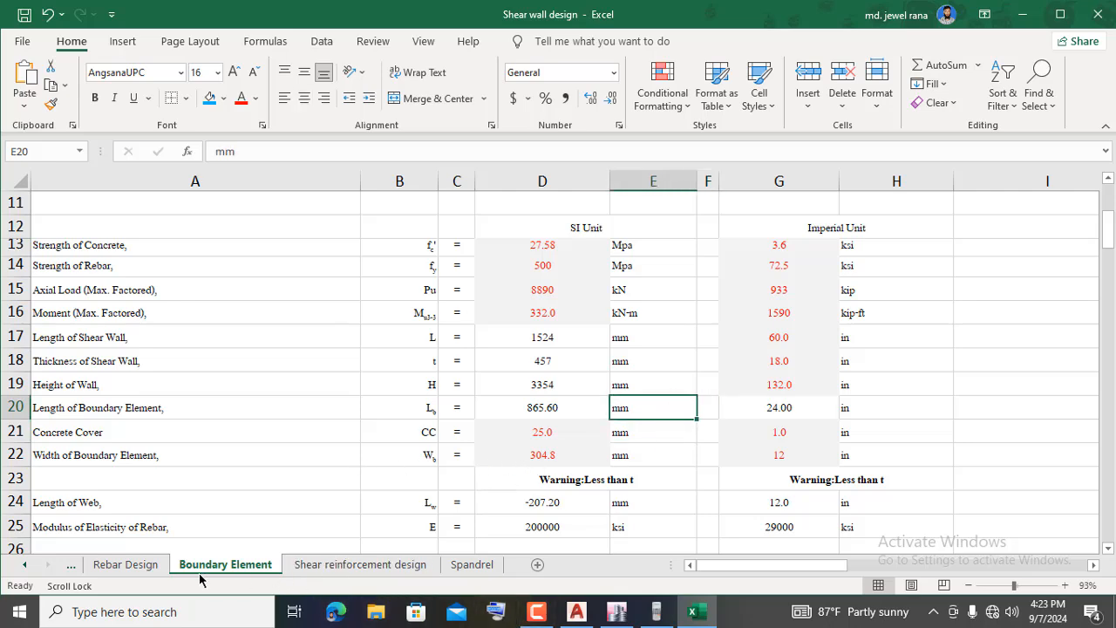
- Check the wall thickness on the Rebar Design sheet and set the SI boundary element width, Wb, to 457.2 mm
{"action": "left_click", "coordinate": [142, 565]}
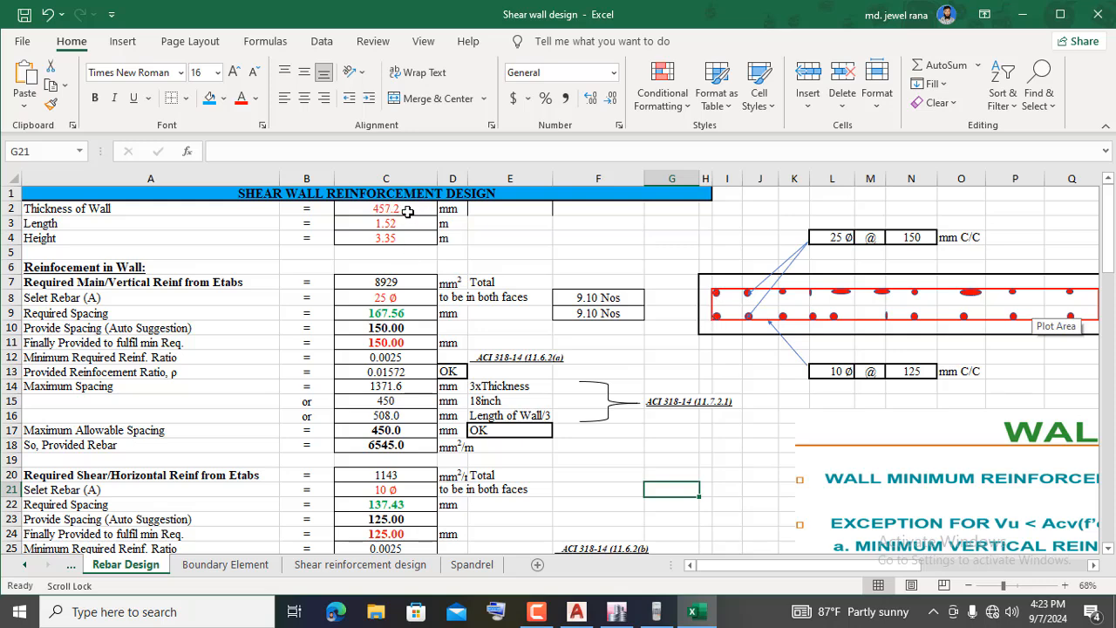
{"action": "left_click", "coordinate": [226, 565]}
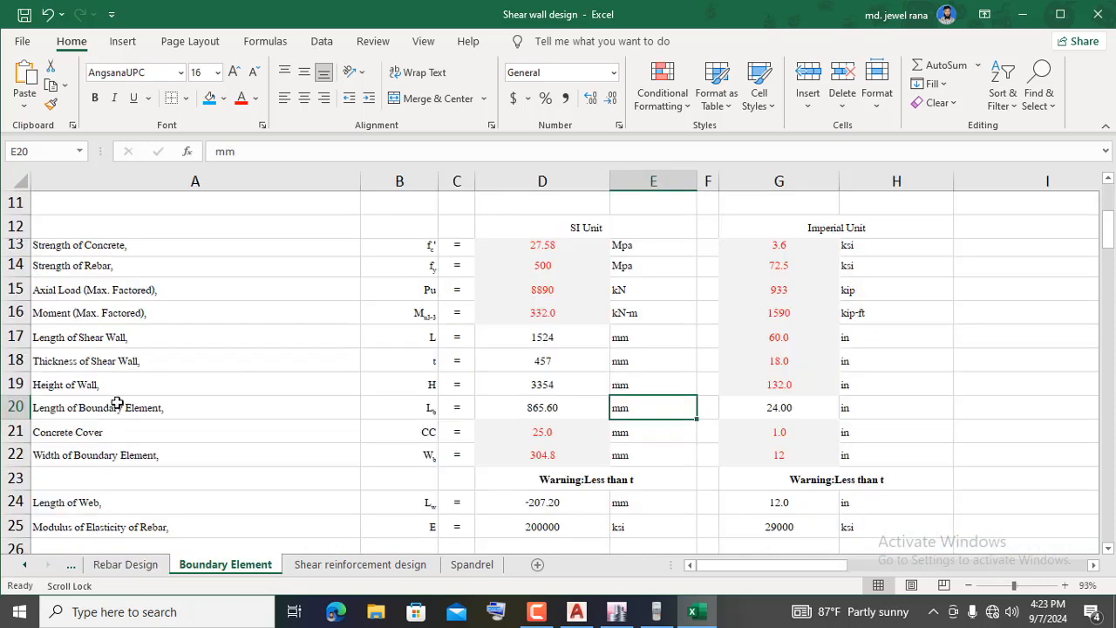
{"action": "left_click", "coordinate": [539, 453]}
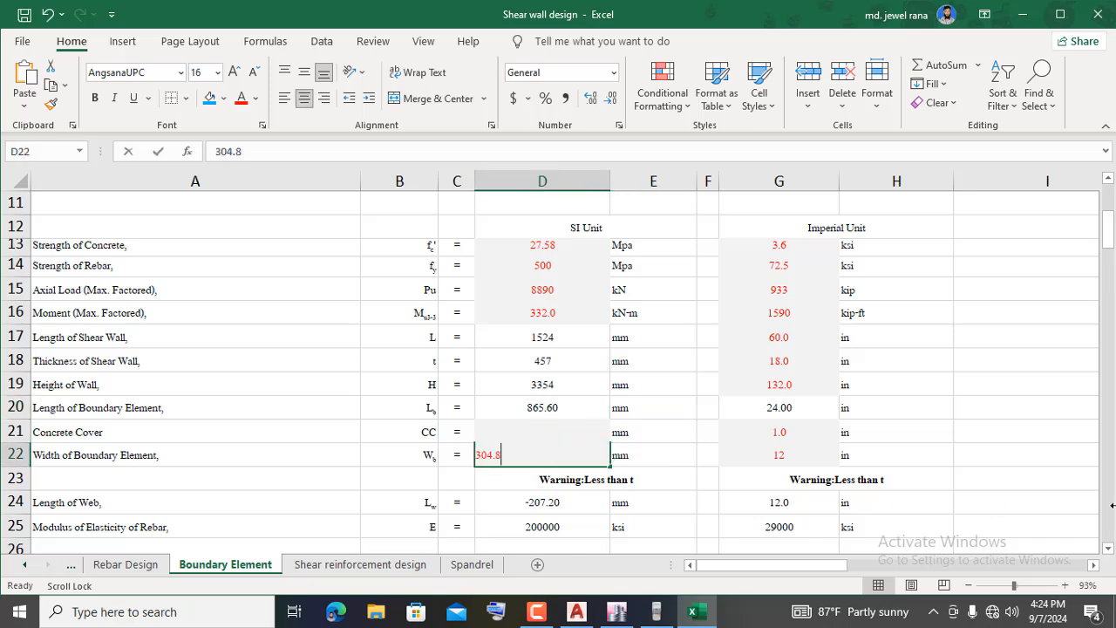
{"action": "type", "text": "457.2"}
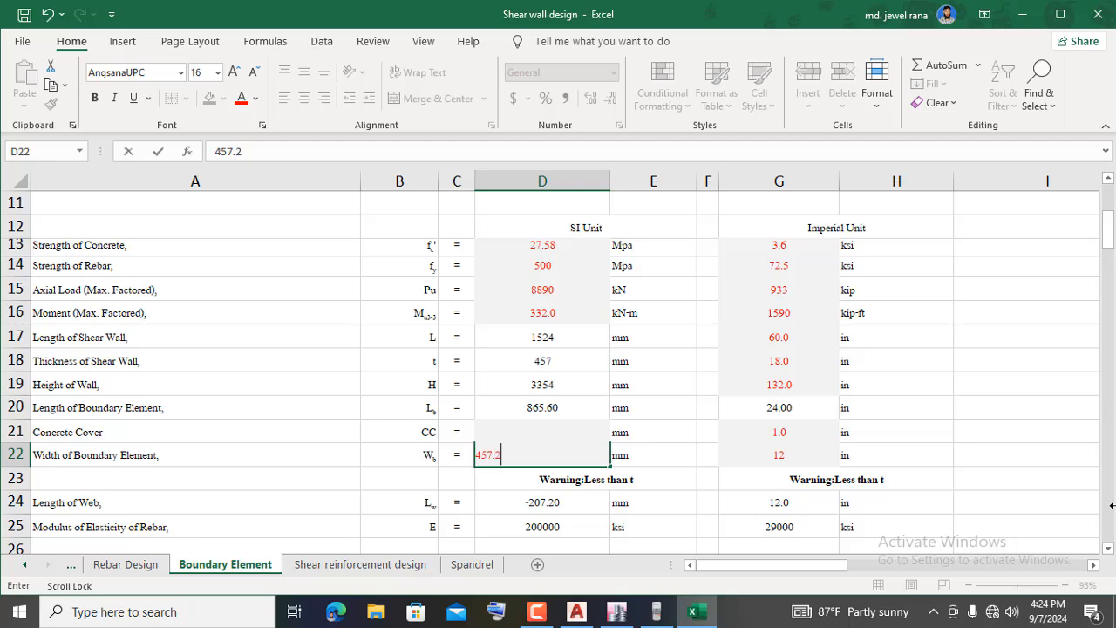
{"action": "left_click", "coordinate": [989, 400]}
- Look up the largest boundary element compressive stress in the ETABS report and set Excel's SI maximum compressive stress from Etabs to 14.54 MPa
{"action": "scroll", "coordinate": [614, 431], "scroll_direction": "down", "scroll_amount": 1}
{"action": "scroll", "coordinate": [615, 431], "scroll_direction": "down", "scroll_amount": 4}
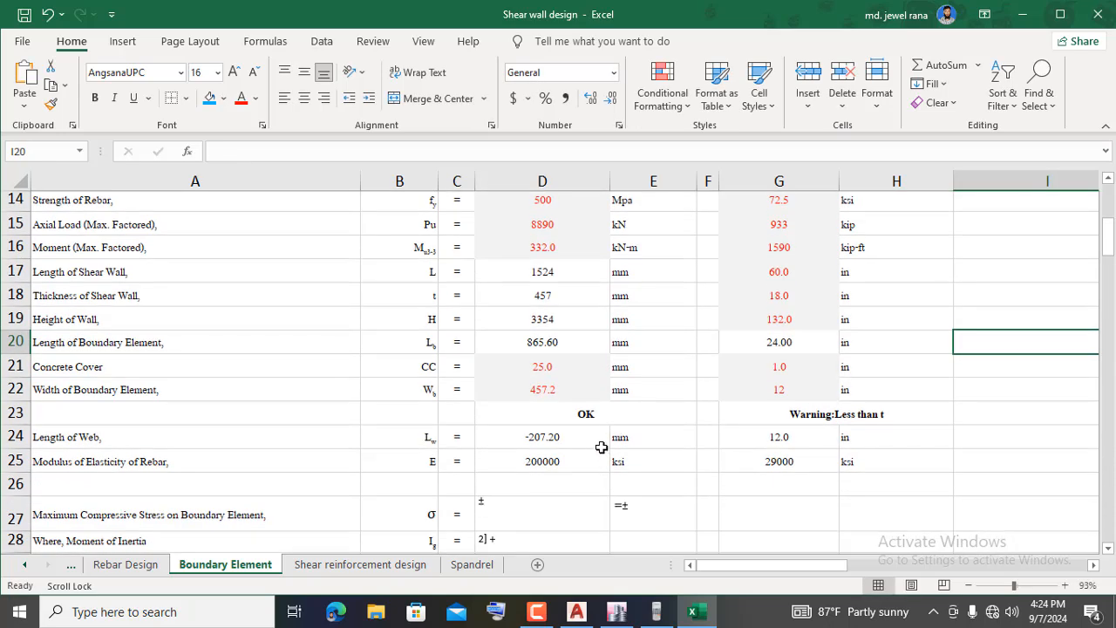
{"action": "scroll", "coordinate": [638, 434], "scroll_direction": "down", "scroll_amount": 3}
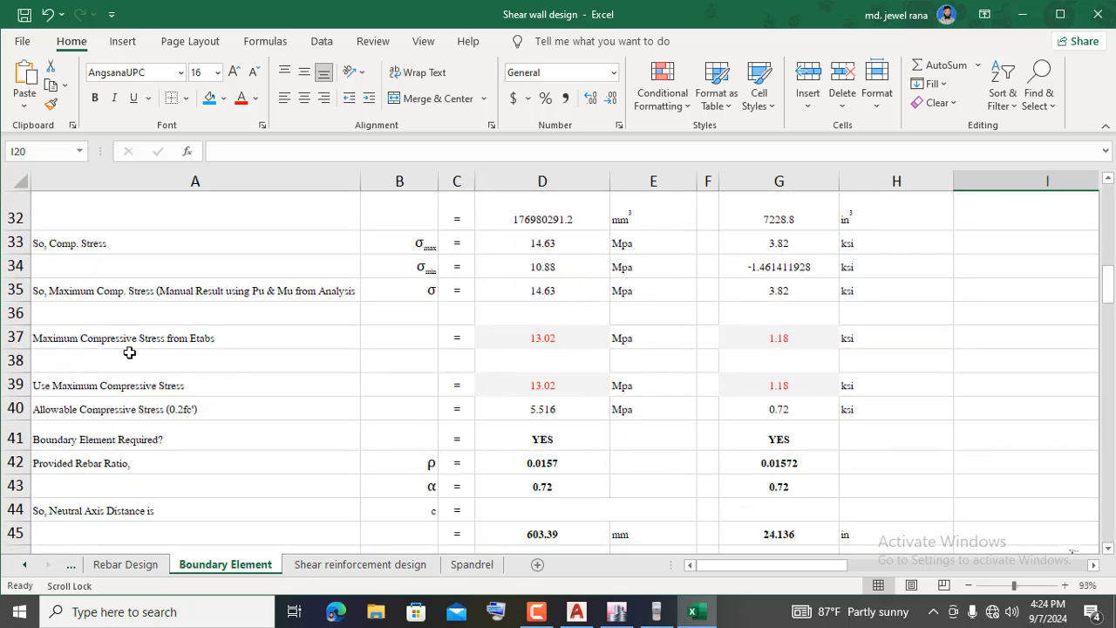
{"action": "left_click", "coordinate": [533, 339]}
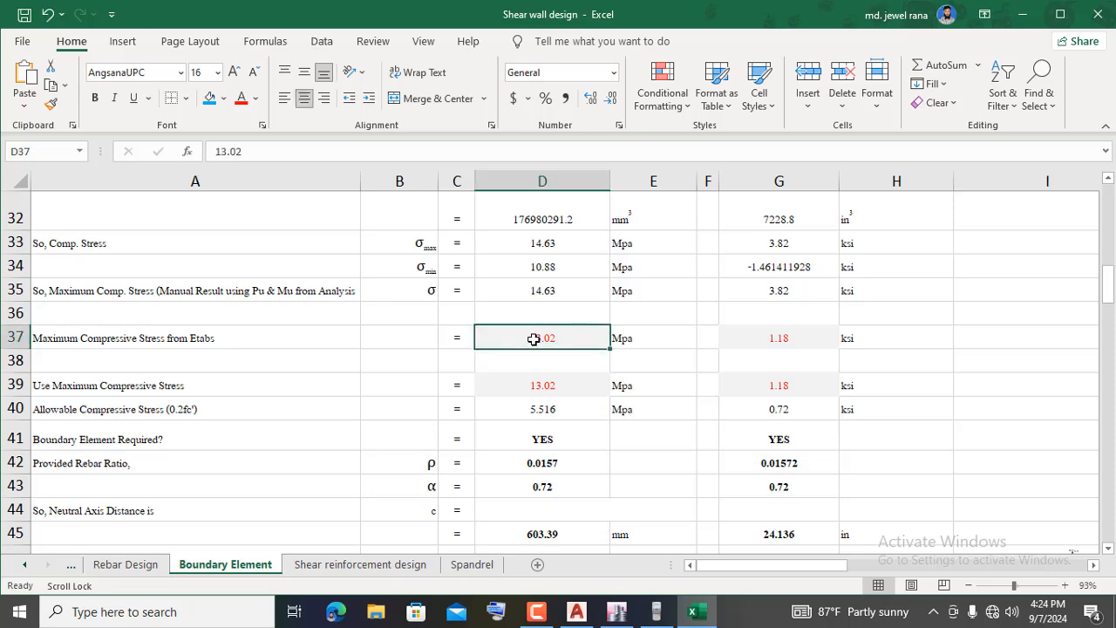
{"action": "left_click", "coordinate": [616, 611]}
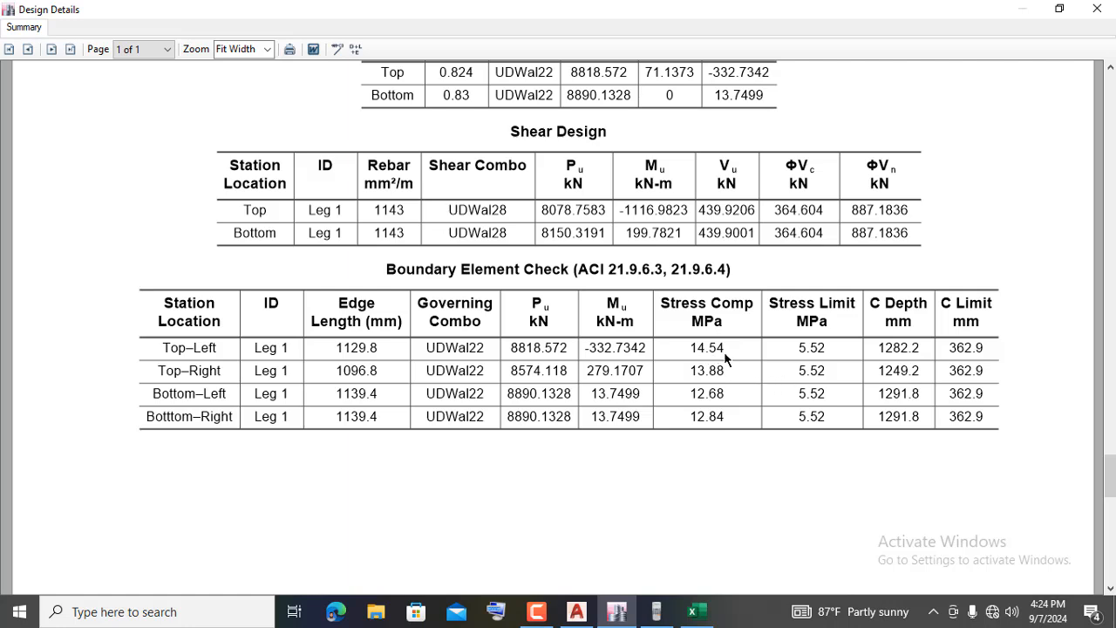
{"action": "left_click", "coordinate": [693, 611]}
{"action": "left_click", "coordinate": [919, 376]}
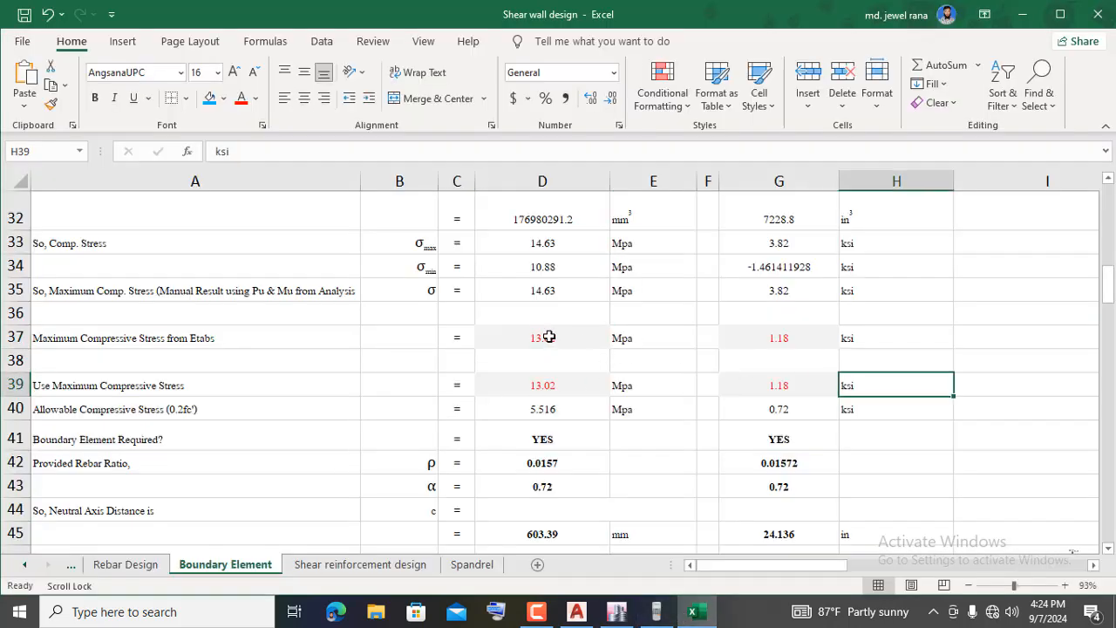
{"action": "left_click", "coordinate": [549, 336]}
{"action": "type", "text": "14."}
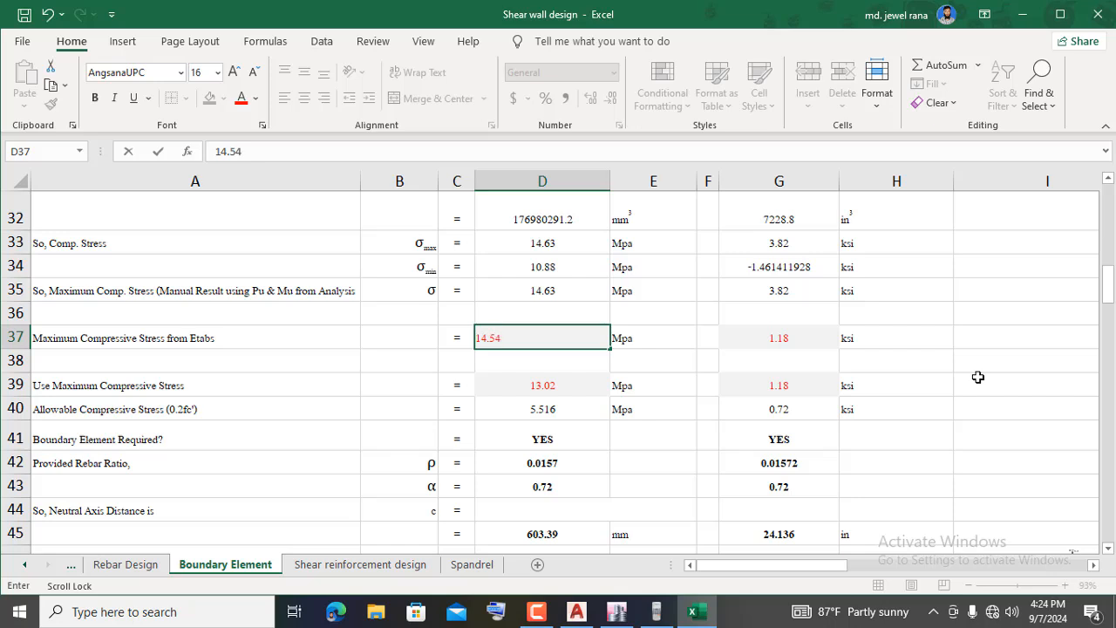
{"action": "type", "text": "54"}
{"action": "left_click", "coordinate": [978, 376]}
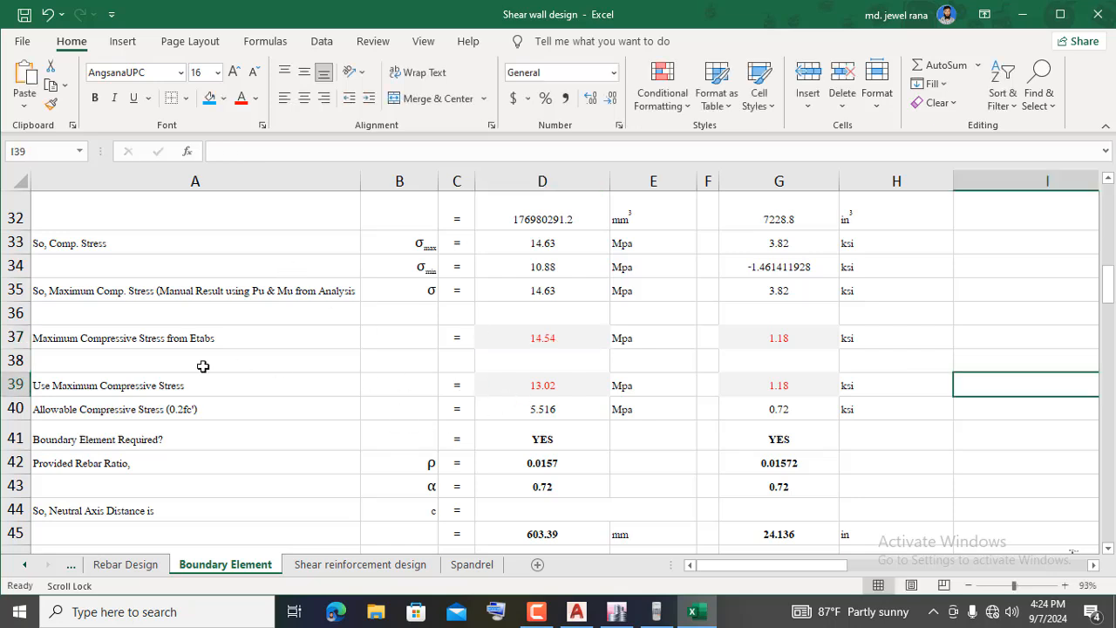
- Set the SI Use Maximum Compressive Stress value to 14.63 MPa and check it against the allowable stress and the boundary element requirement
{"action": "left_click", "coordinate": [545, 384]}
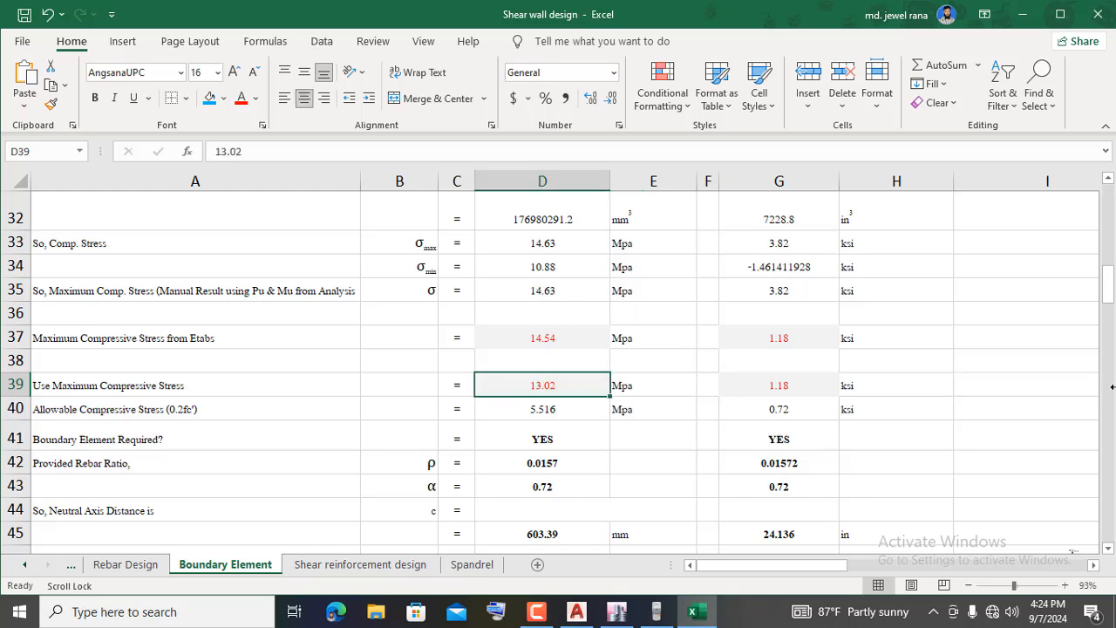
{"action": "type", "text": "14"}
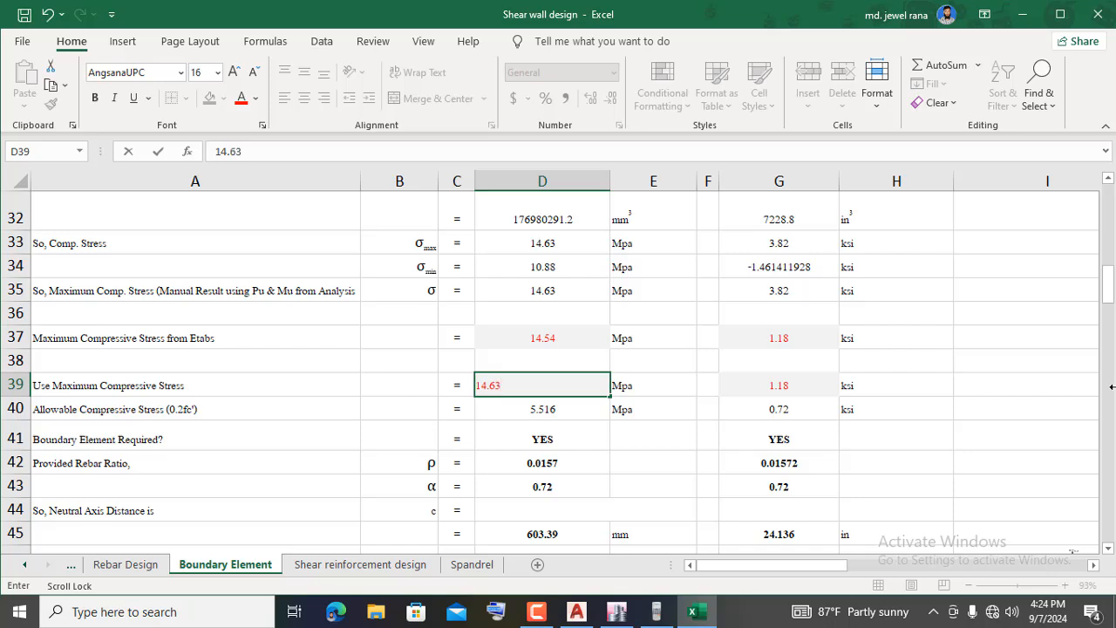
{"action": "type", "text": ".63"}
{"action": "left_click", "coordinate": [1013, 392]}
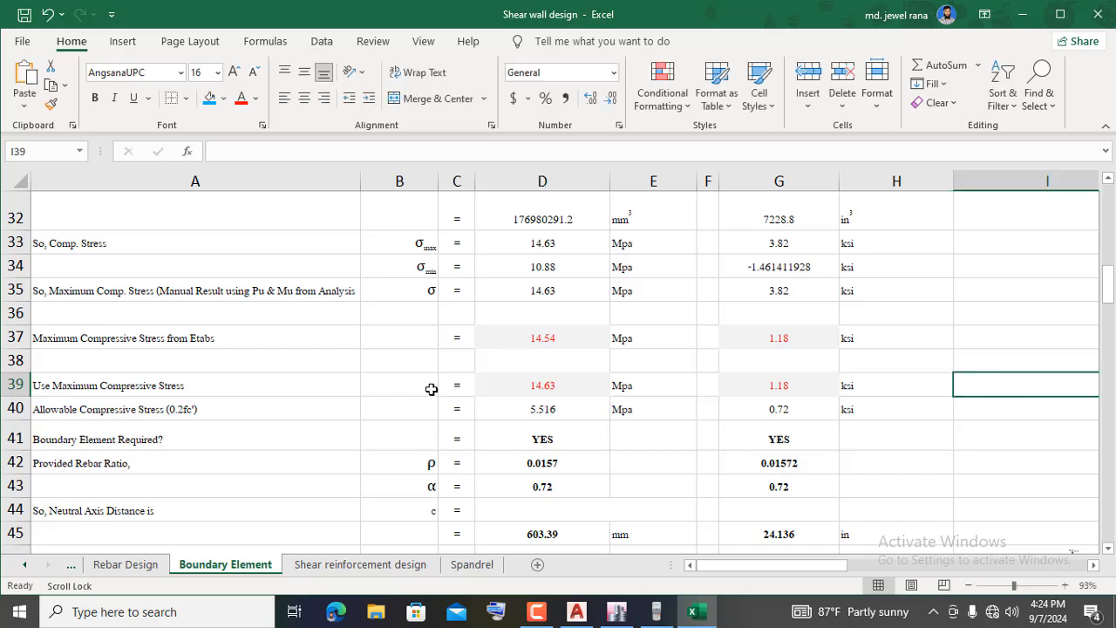
{"action": "left_click", "coordinate": [539, 434]}
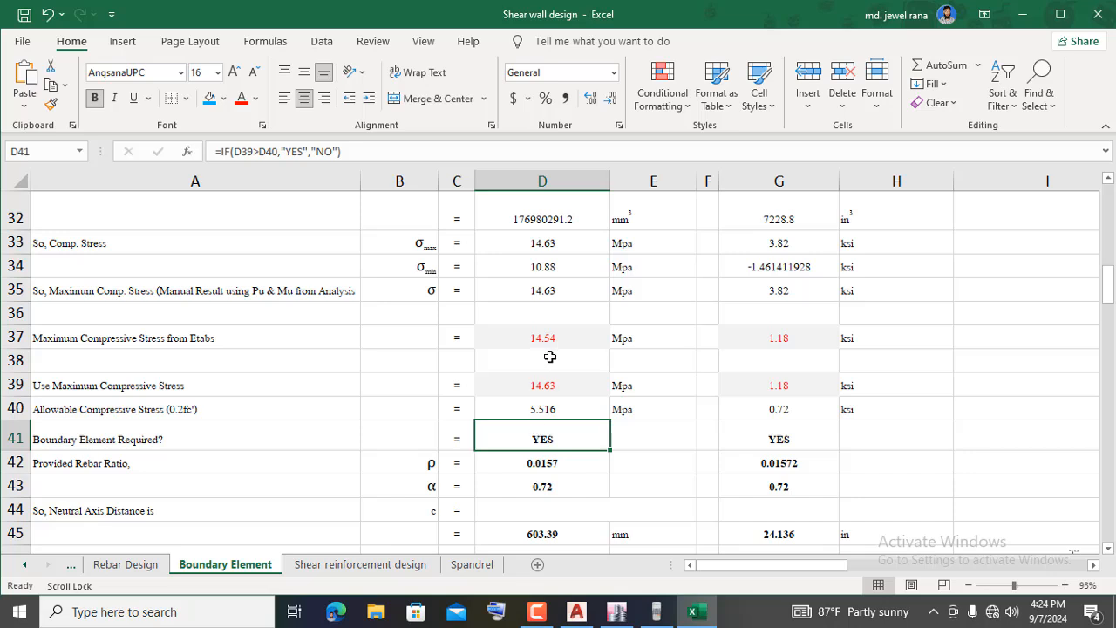
{"action": "left_click", "coordinate": [554, 385]}
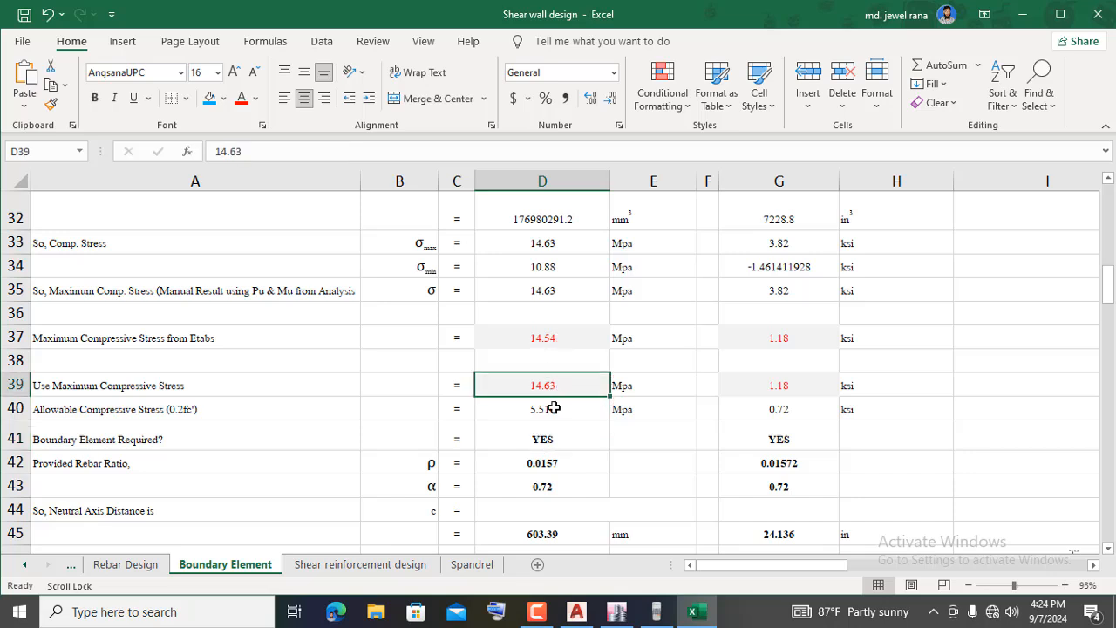
{"action": "left_click", "coordinate": [552, 410]}
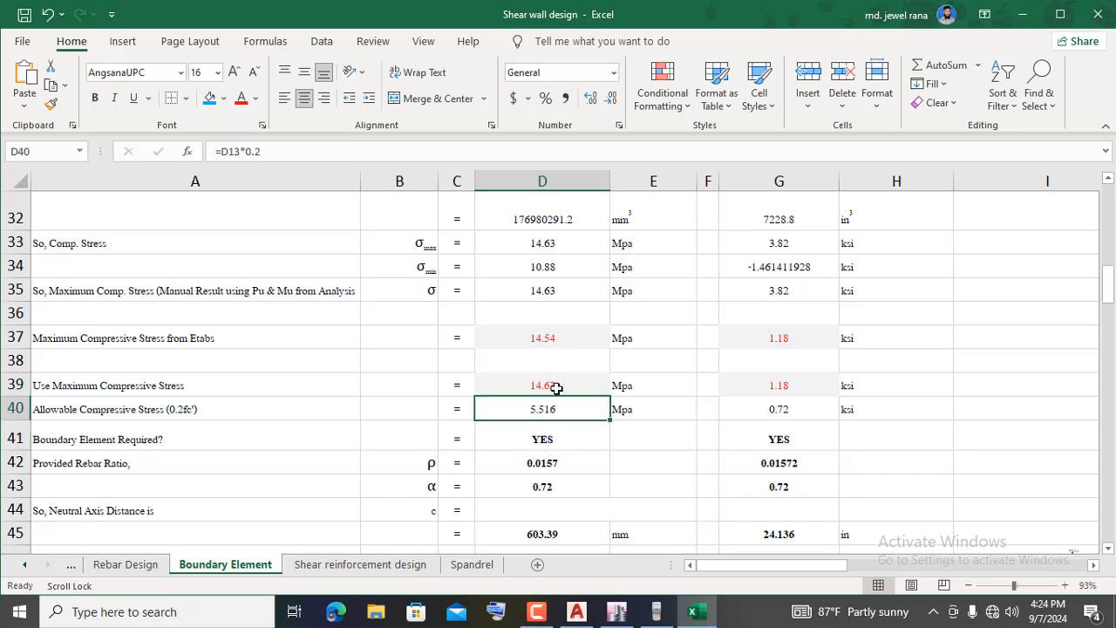
{"action": "left_click", "coordinate": [917, 409]}
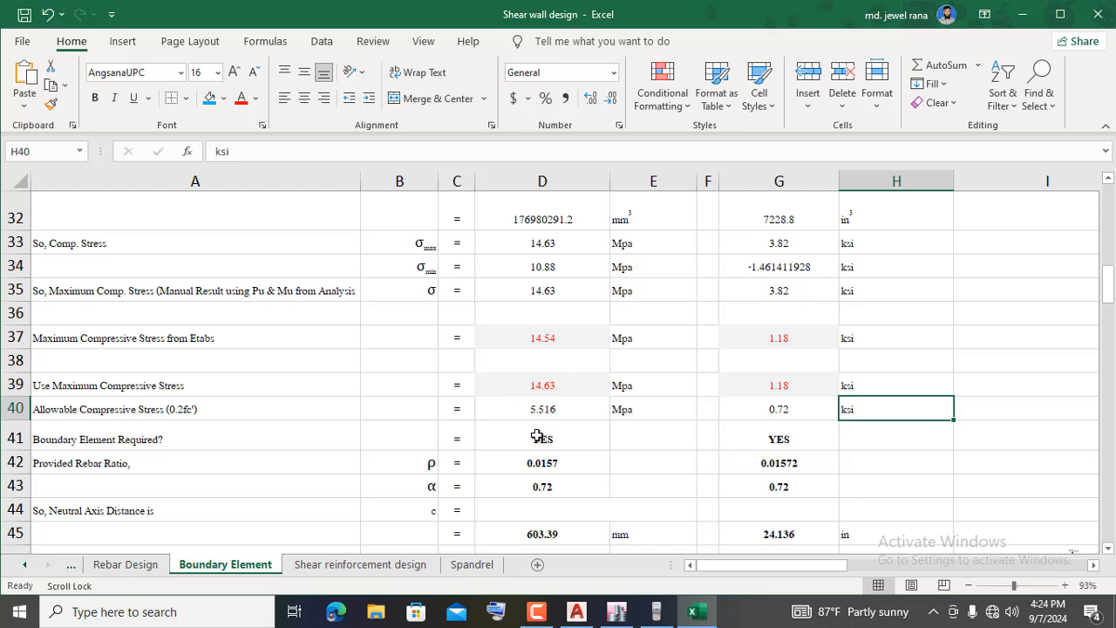
- Check the SI required length of the boundary element and set the provided boundary element length to 451 mm
{"action": "scroll", "coordinate": [610, 366], "scroll_direction": "down", "scroll_amount": 3}
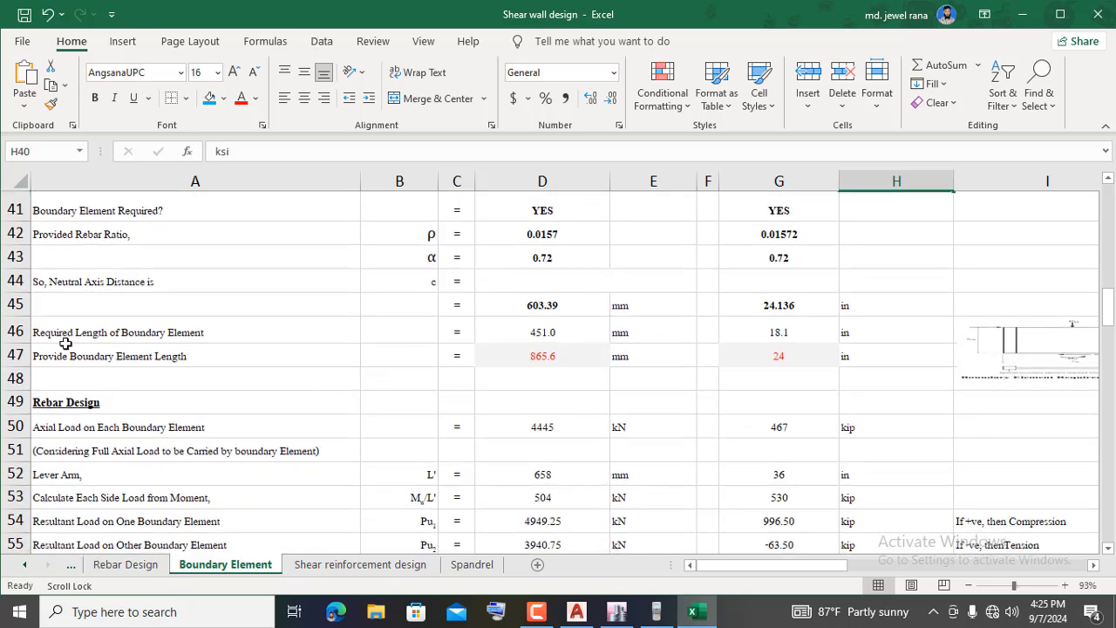
{"action": "left_click", "coordinate": [552, 334]}
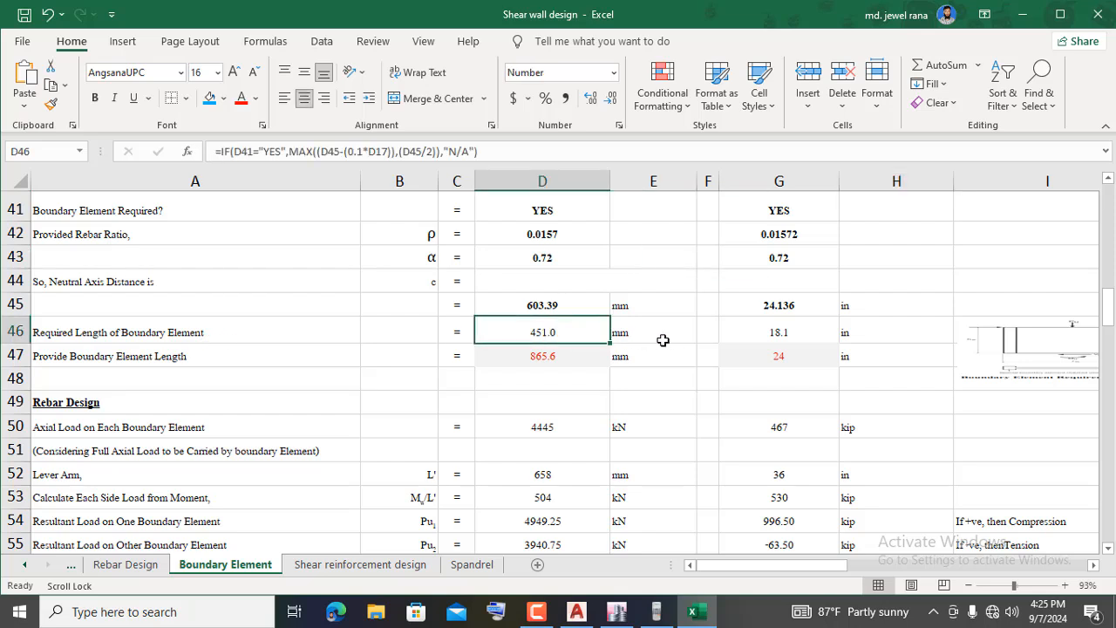
{"action": "left_click", "coordinate": [680, 319]}
{"action": "left_click", "coordinate": [656, 331]}
{"action": "left_click", "coordinate": [537, 333]}
{"action": "left_click", "coordinate": [689, 338]}
{"action": "left_click", "coordinate": [547, 357]}
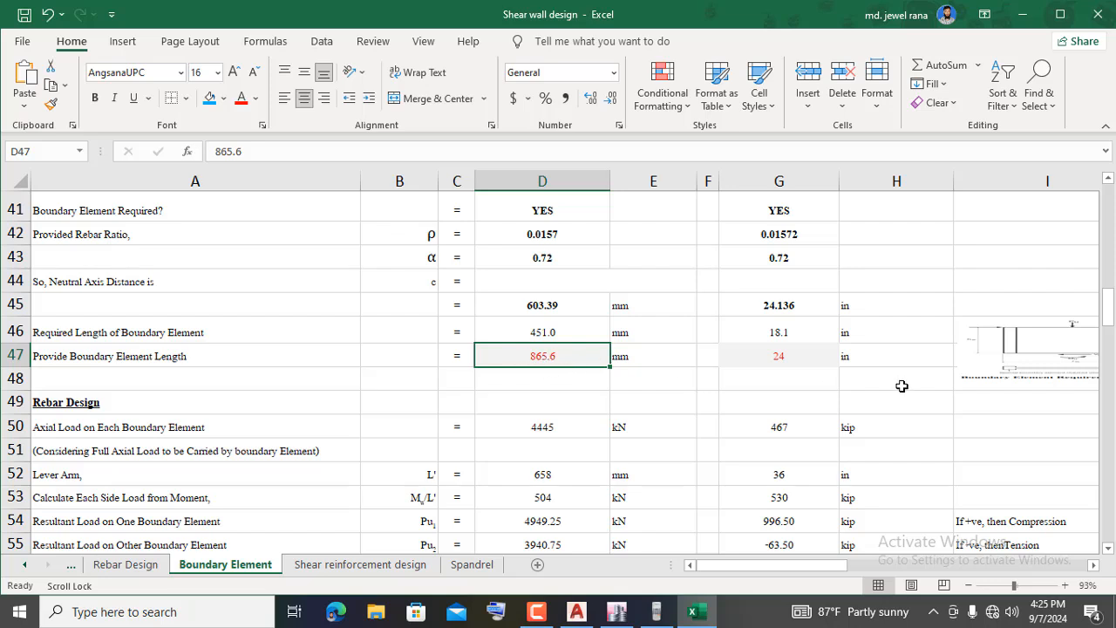
{"action": "type", "text": "45"}
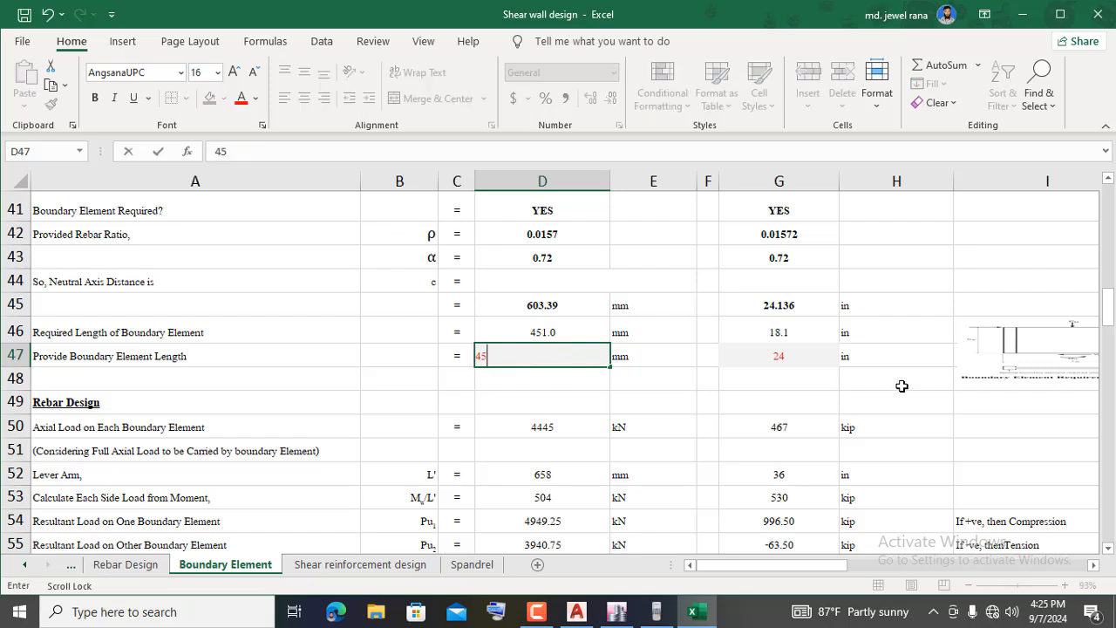
{"action": "type", "text": "1"}
{"action": "left_click", "coordinate": [963, 258]}
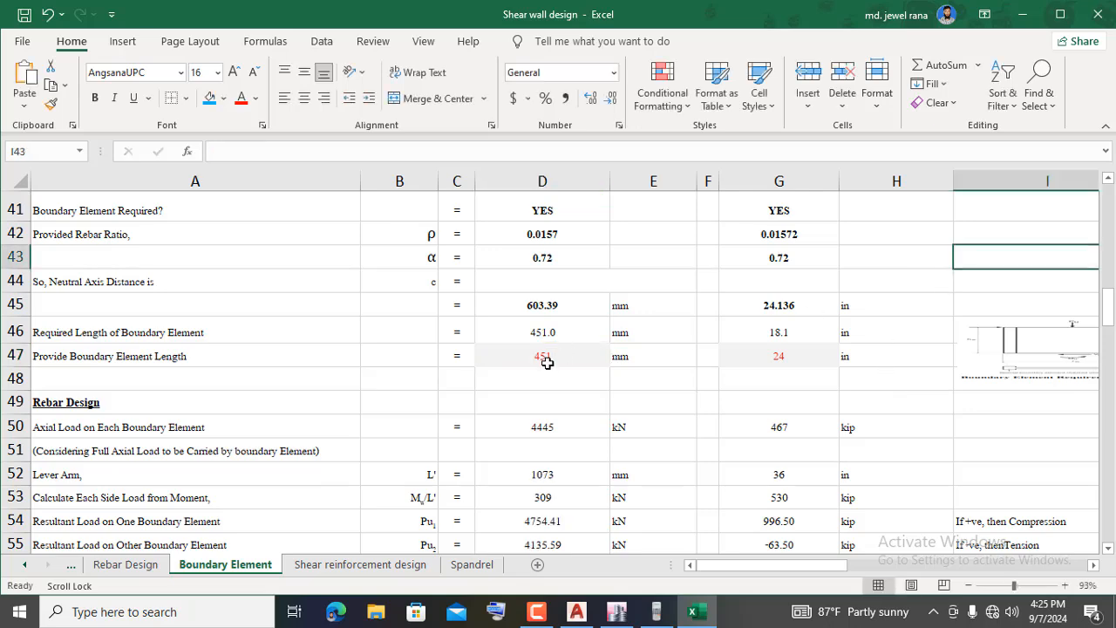
- Set the Selected Rebar Diameter in the metric column of the Boundary Element sheet to 25 mm
{"action": "left_click", "coordinate": [547, 358]}
{"action": "scroll", "coordinate": [598, 373], "scroll_direction": "down", "scroll_amount": 2}
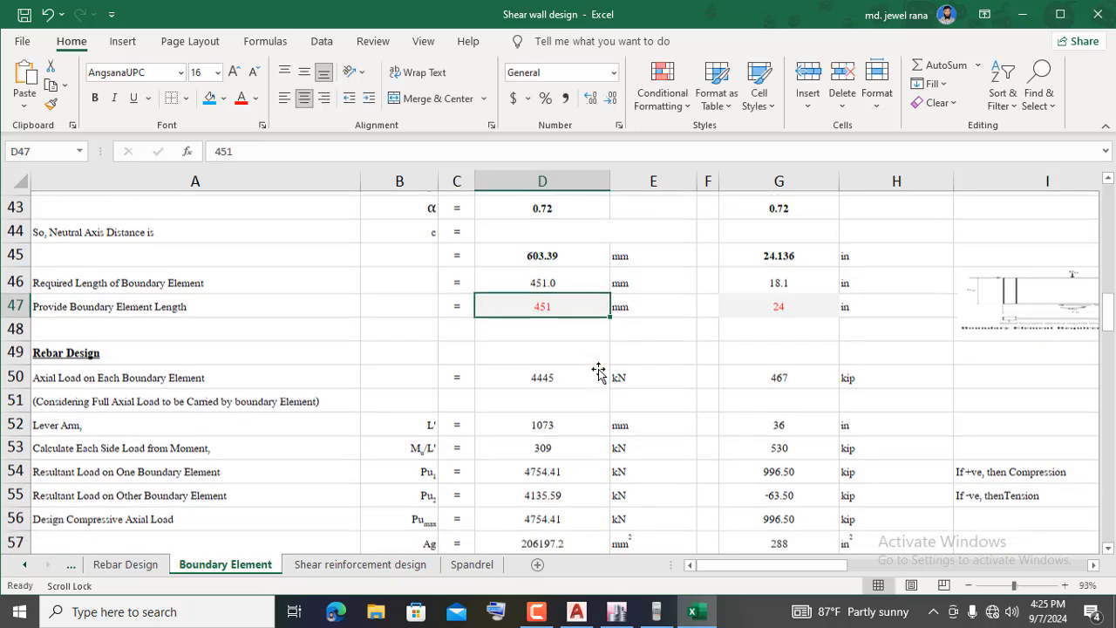
{"action": "scroll", "coordinate": [598, 373], "scroll_direction": "down", "scroll_amount": 3}
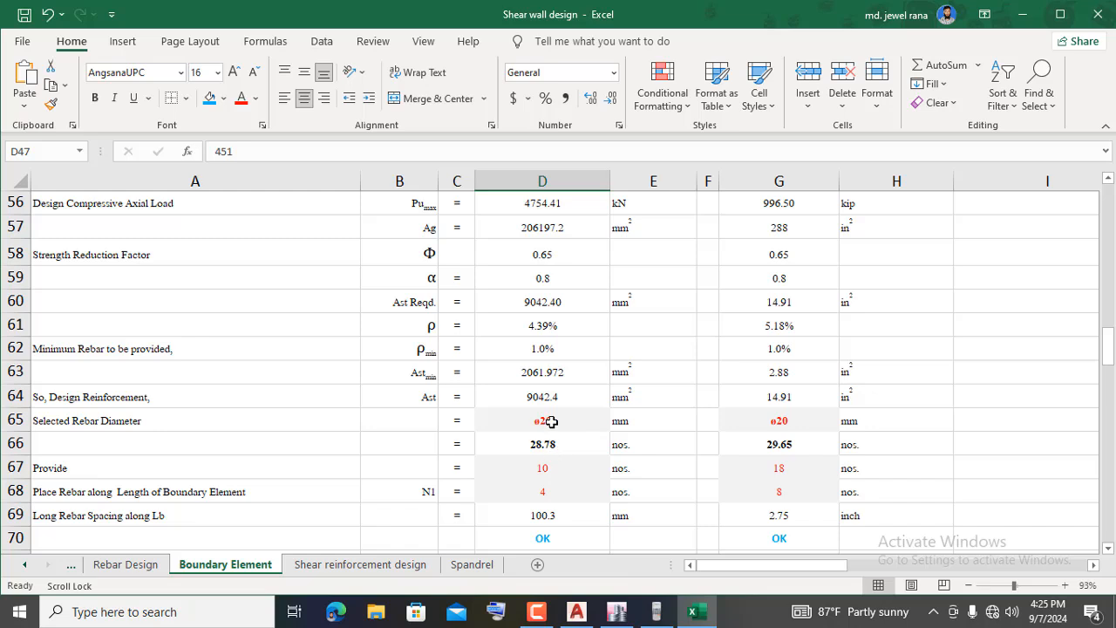
{"action": "left_click", "coordinate": [552, 421]}
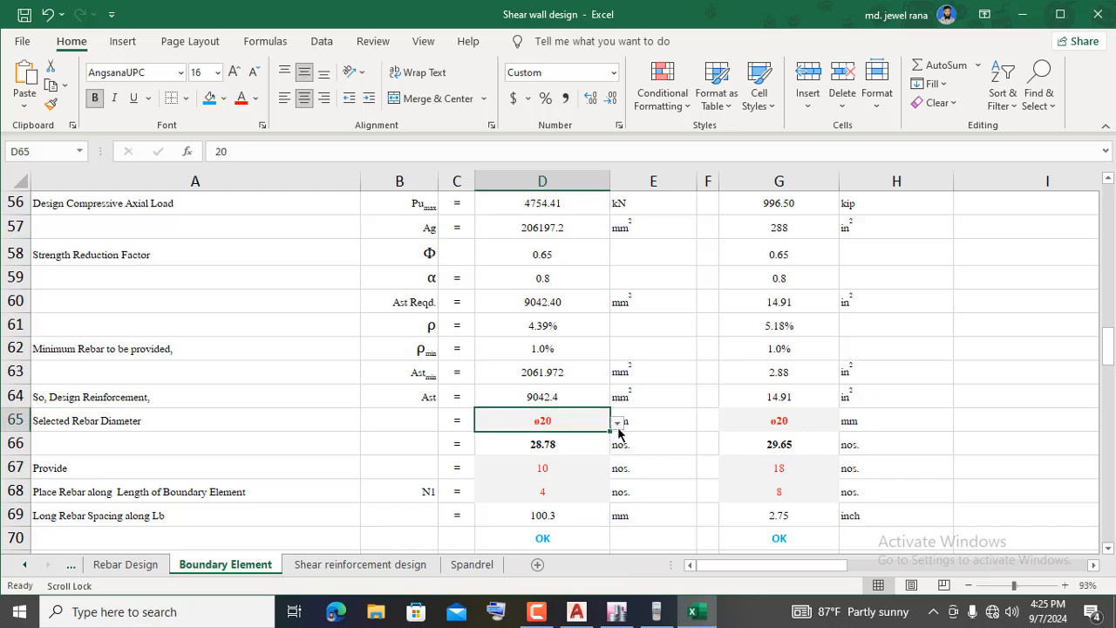
{"action": "left_click", "coordinate": [618, 422]}
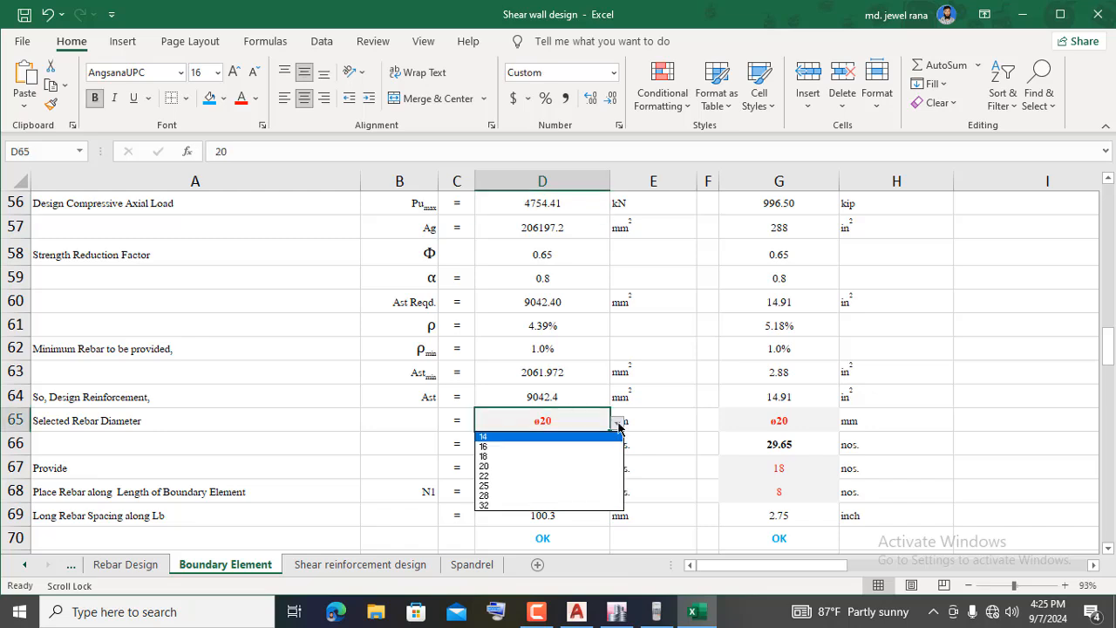
{"action": "left_click", "coordinate": [498, 486]}
{"action": "left_click", "coordinate": [906, 441]}
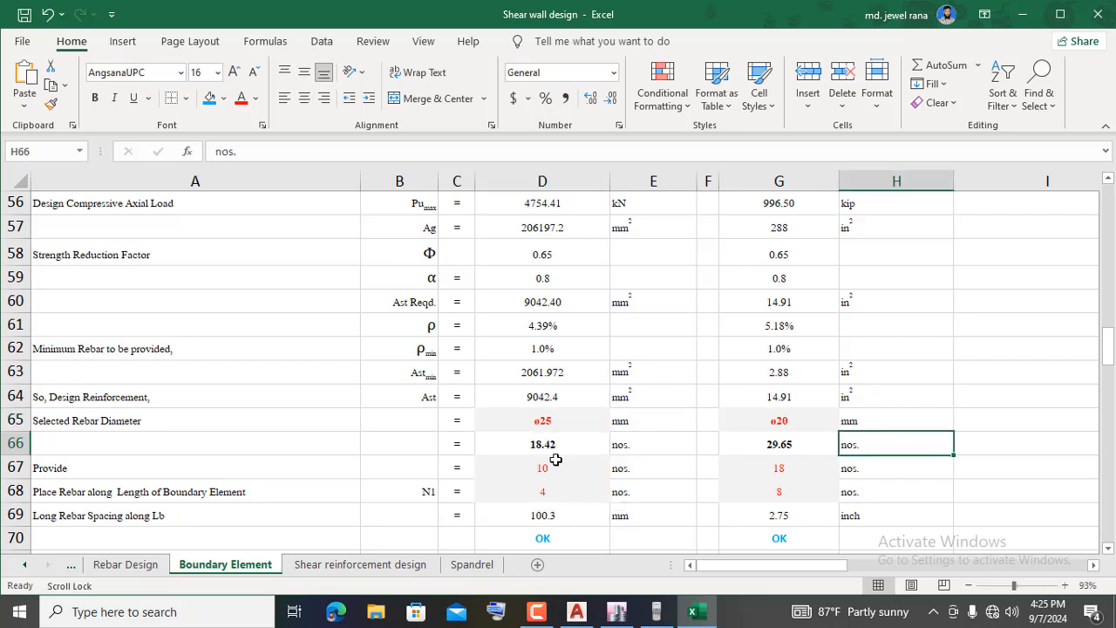
- Set the provided number of bars in the metric column to 18
{"action": "left_click", "coordinate": [540, 447]}
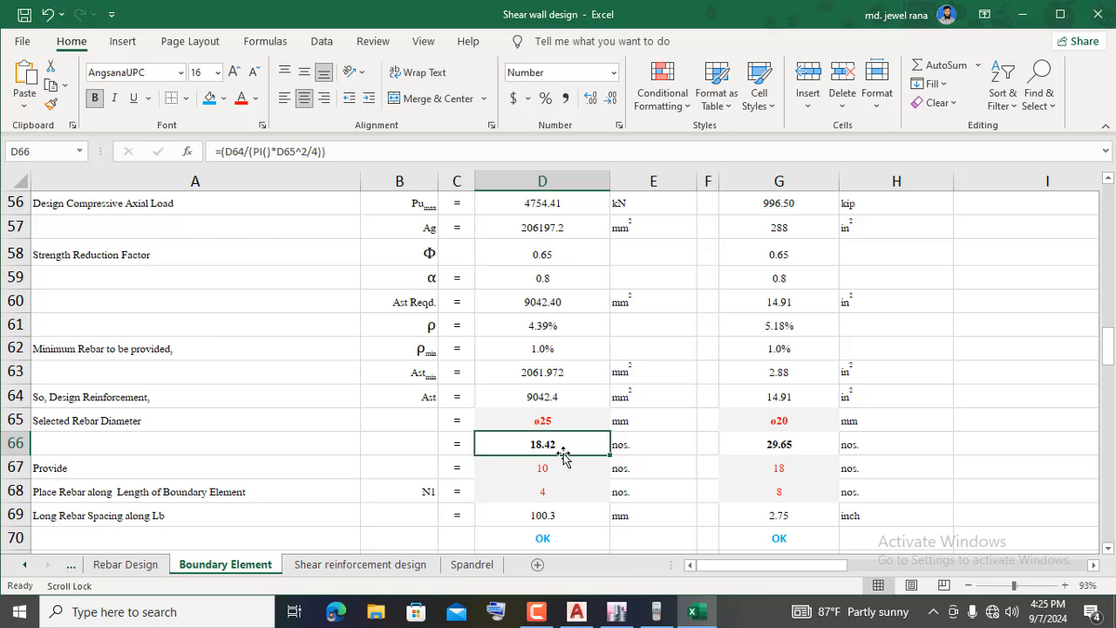
{"action": "left_click", "coordinate": [540, 469]}
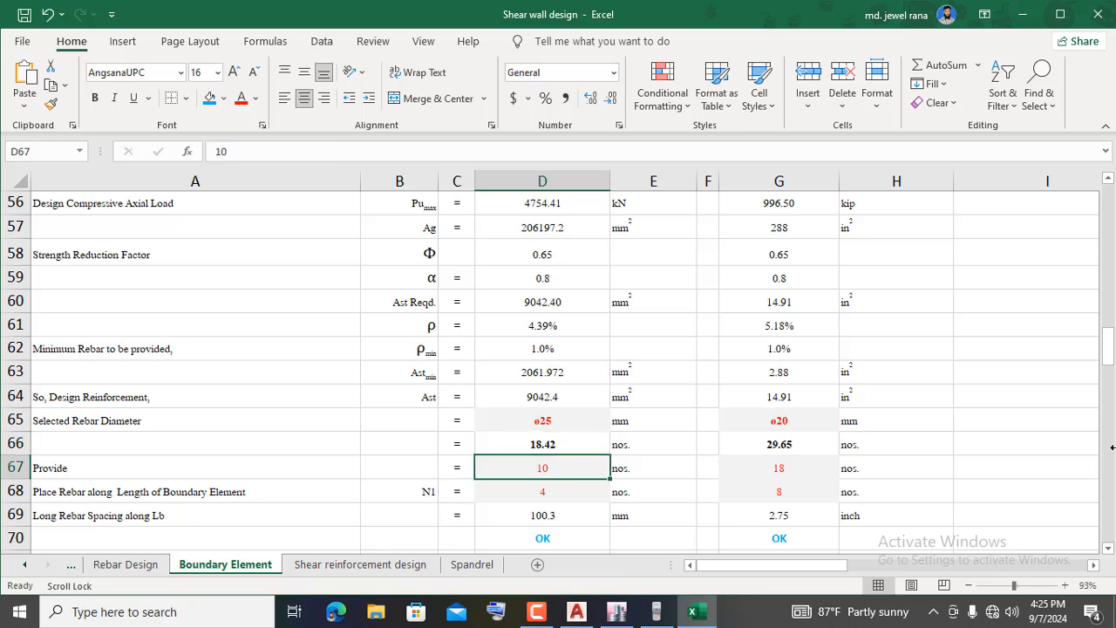
{"action": "type", "text": "1"}
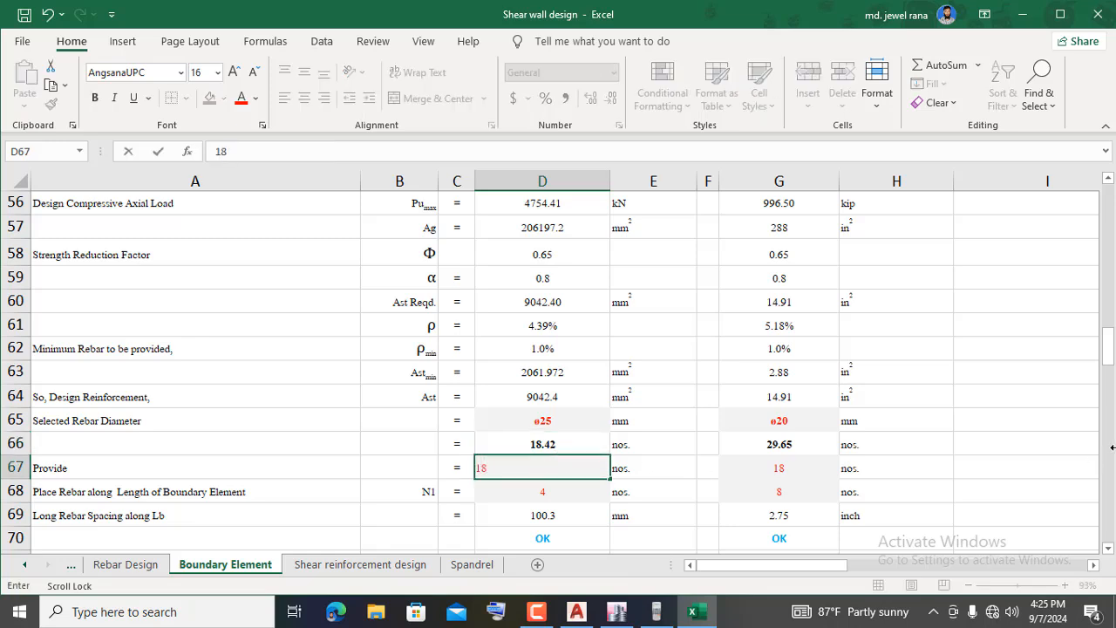
{"action": "type", "text": "8"}
{"action": "left_click", "coordinate": [946, 415]}
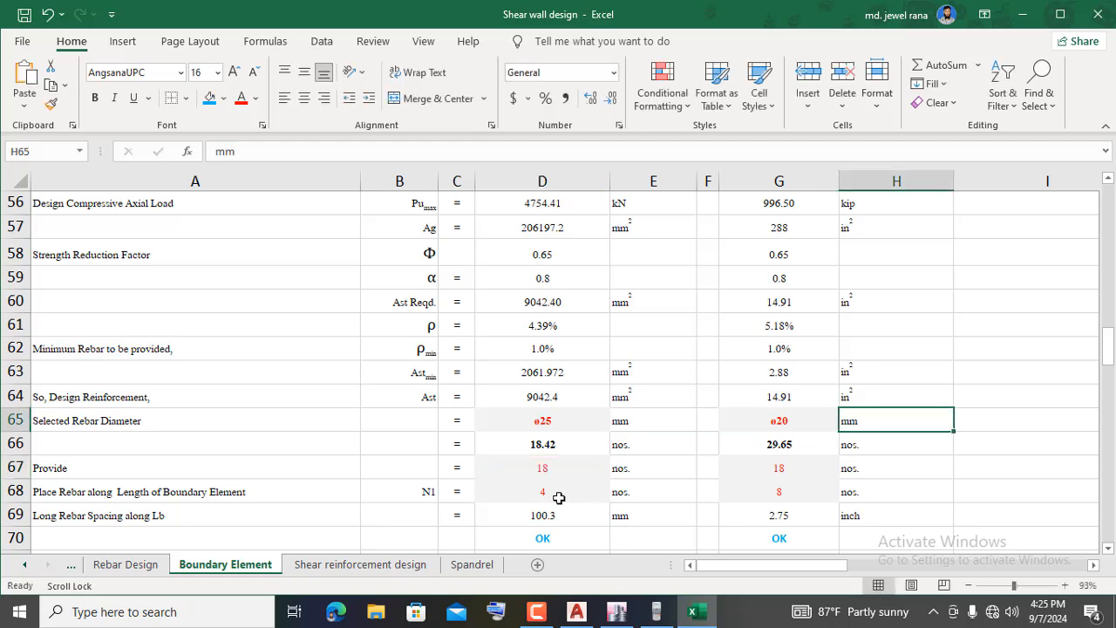
- Convert the provided boundary element length to inches in the Casio calculator by computing 451 ÷ 25 as a decimal
{"action": "scroll", "coordinate": [519, 364], "scroll_direction": "up", "scroll_amount": 3}
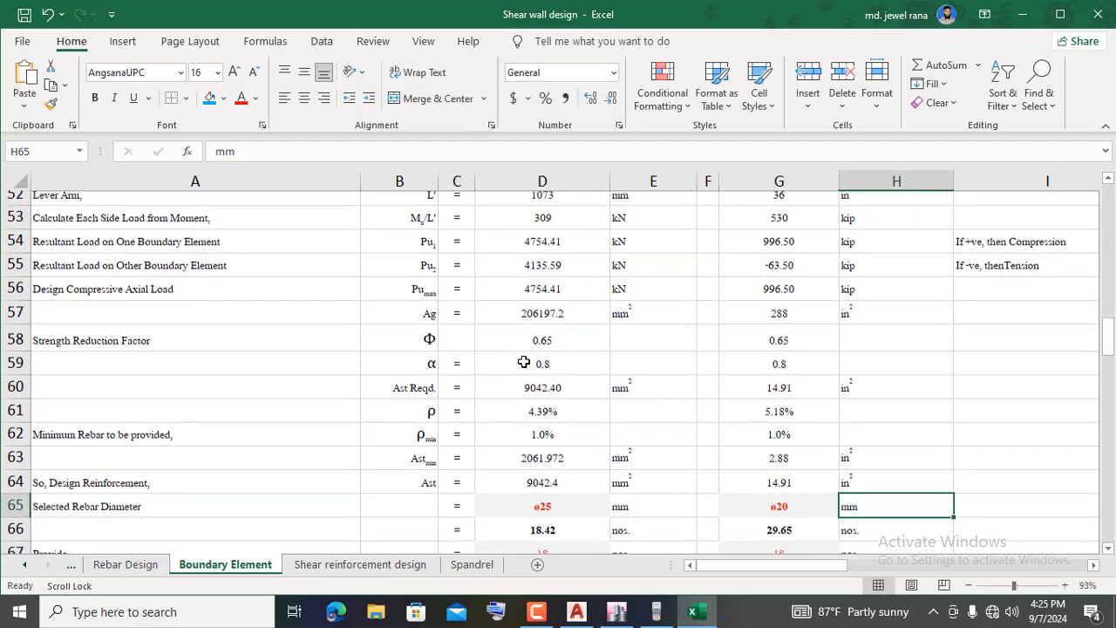
{"action": "scroll", "coordinate": [523, 363], "scroll_direction": "up", "scroll_amount": 3}
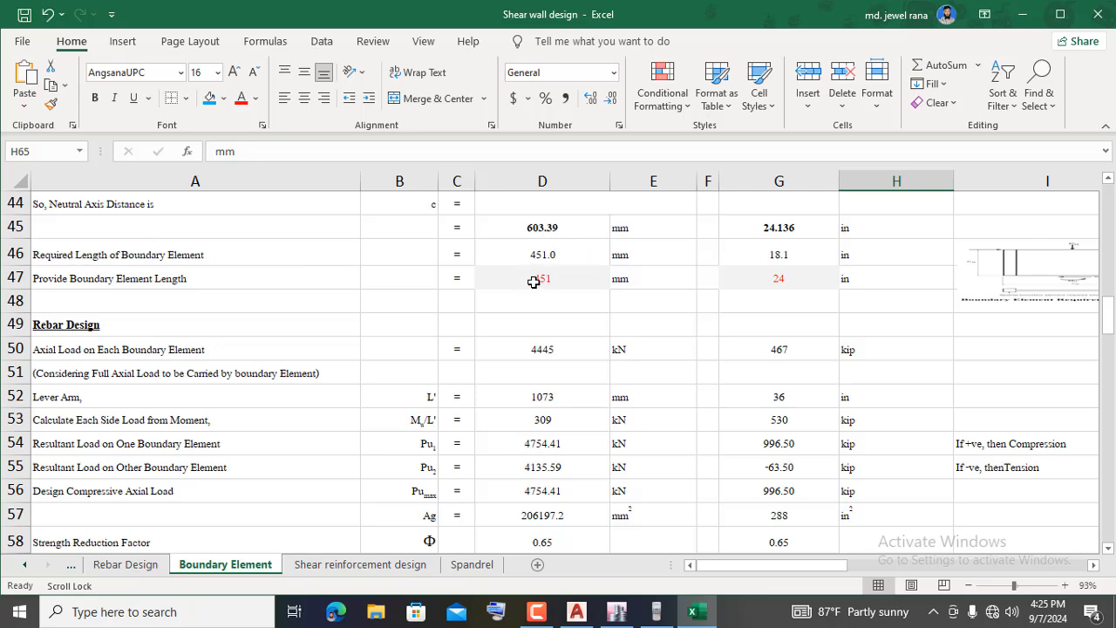
{"action": "left_click", "coordinate": [534, 280]}
{"action": "left_click", "coordinate": [656, 611]}
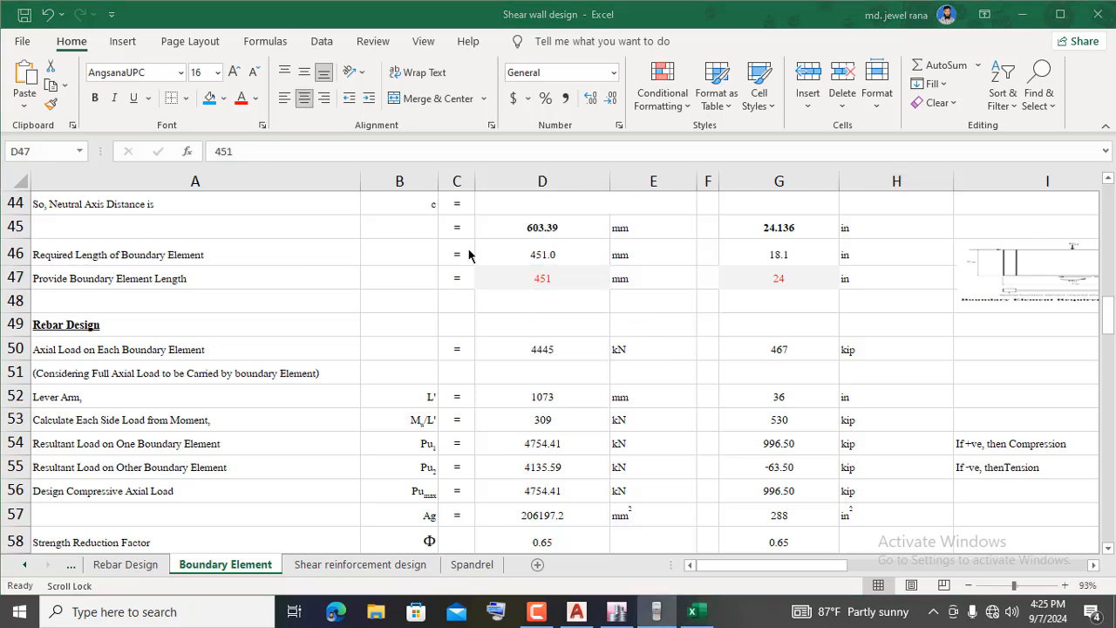
{"action": "left_click", "coordinate": [760, 401]}
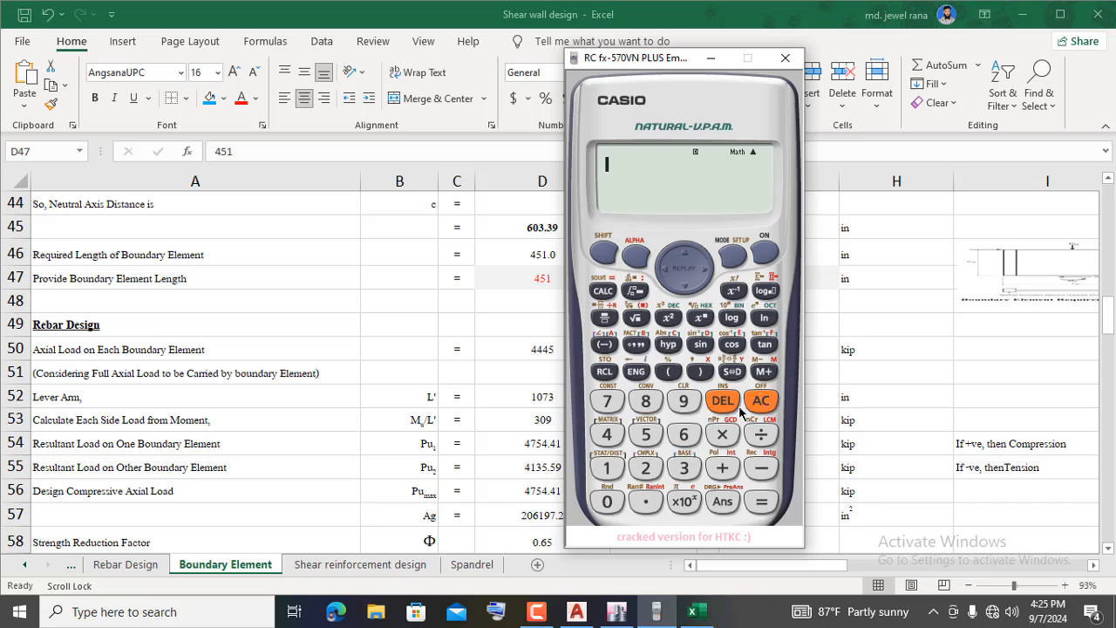
{"action": "left_click", "coordinate": [616, 440]}
{"action": "left_click", "coordinate": [647, 443]}
{"action": "left_click", "coordinate": [616, 472]}
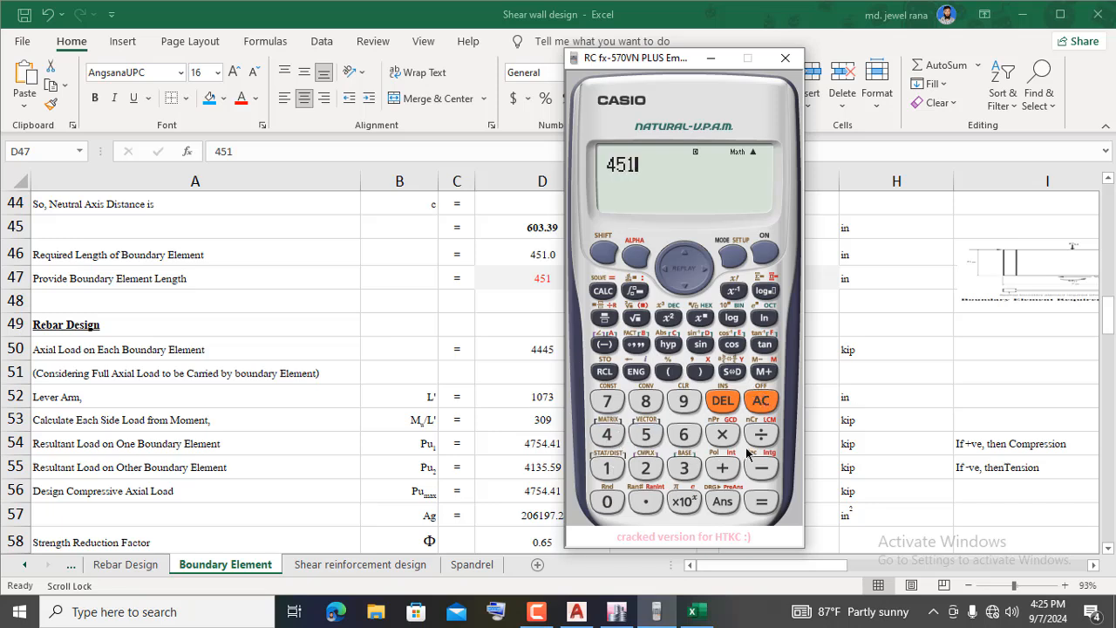
{"action": "left_click", "coordinate": [649, 473]}
{"action": "left_click", "coordinate": [648, 432]}
{"action": "left_click", "coordinate": [751, 504]}
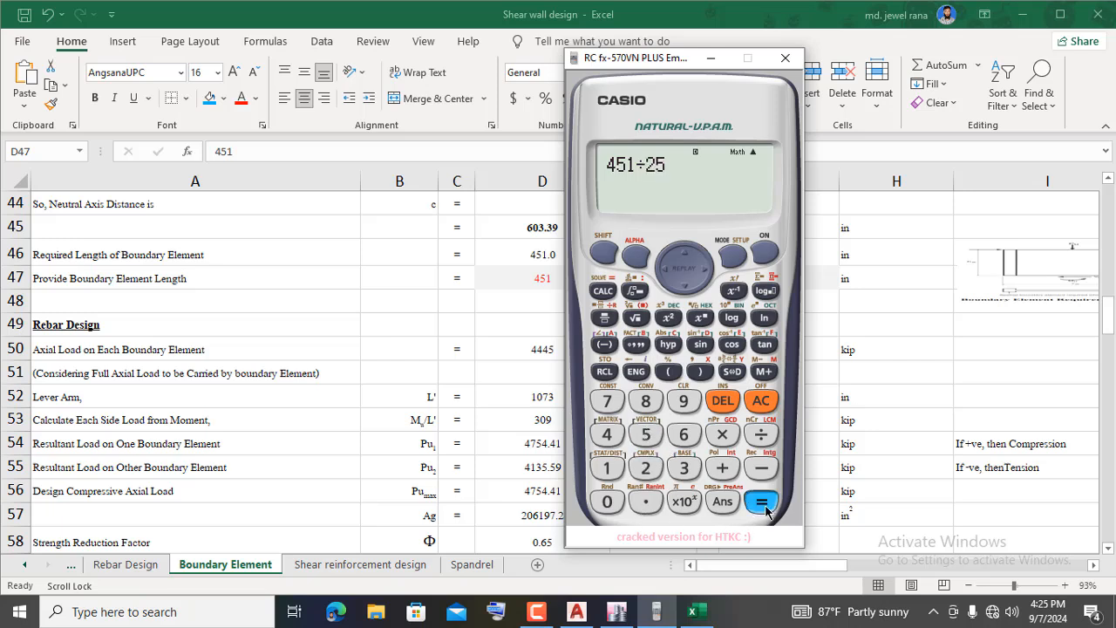
{"action": "left_click", "coordinate": [731, 371]}
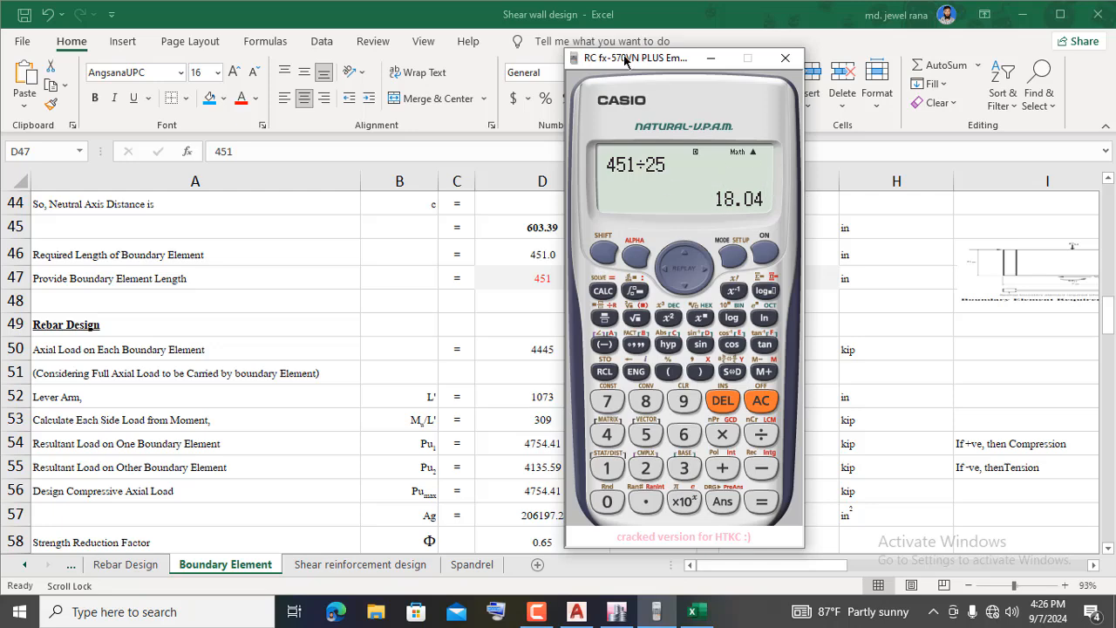
{"action": "left_click", "coordinate": [711, 59]}
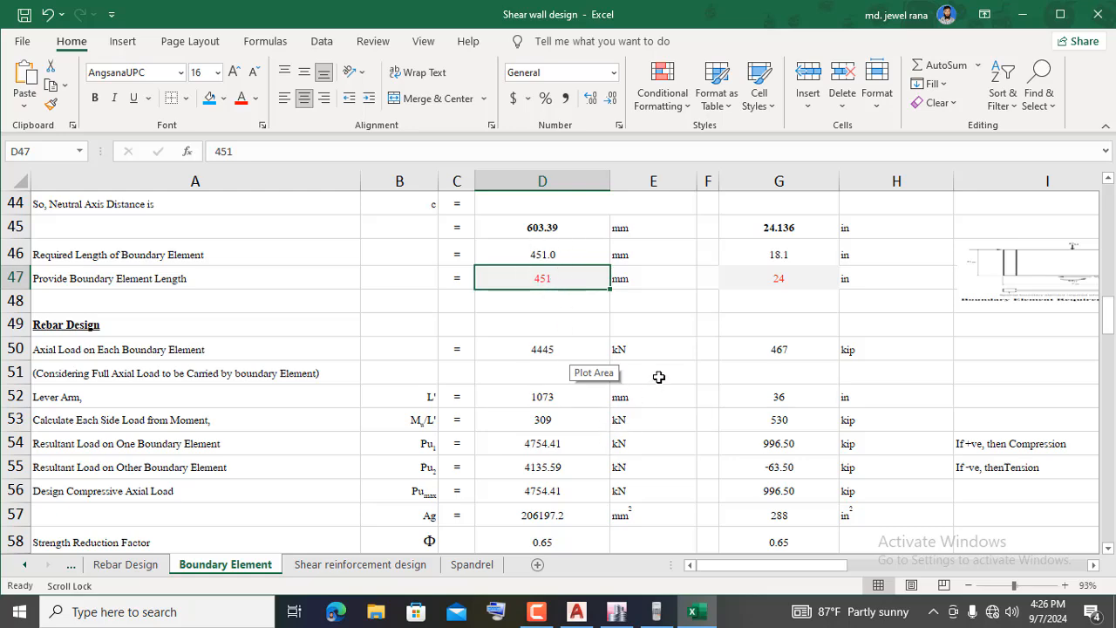
- Switch to the ETABS Design Details report and look up the length and thickness in the Pier Details table
{"action": "scroll", "coordinate": [659, 377], "scroll_direction": "down", "scroll_amount": 1}
{"action": "scroll", "coordinate": [662, 376], "scroll_direction": "up", "scroll_amount": 5}
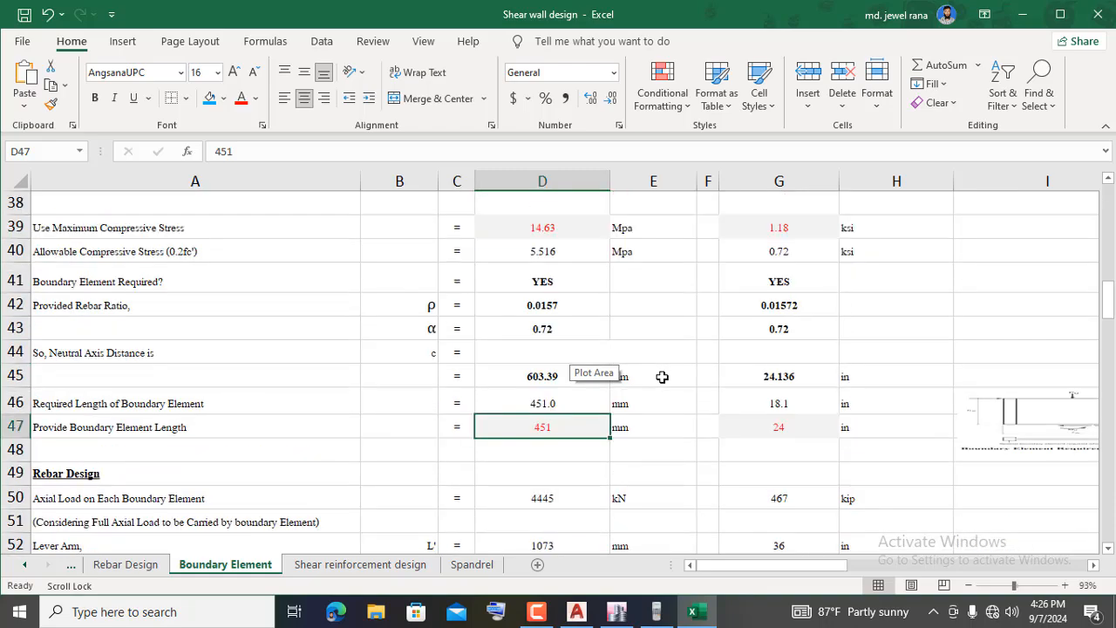
{"action": "scroll", "coordinate": [662, 375], "scroll_direction": "down", "scroll_amount": 3}
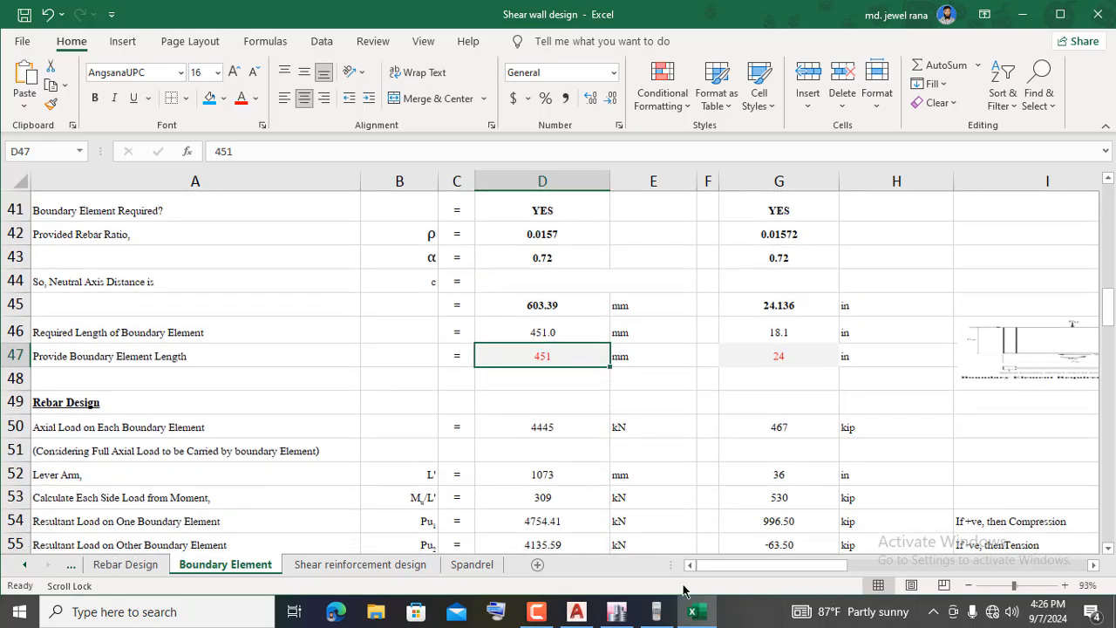
{"action": "left_click", "coordinate": [617, 611]}
{"action": "scroll", "coordinate": [632, 279], "scroll_direction": "up", "scroll_amount": 8}
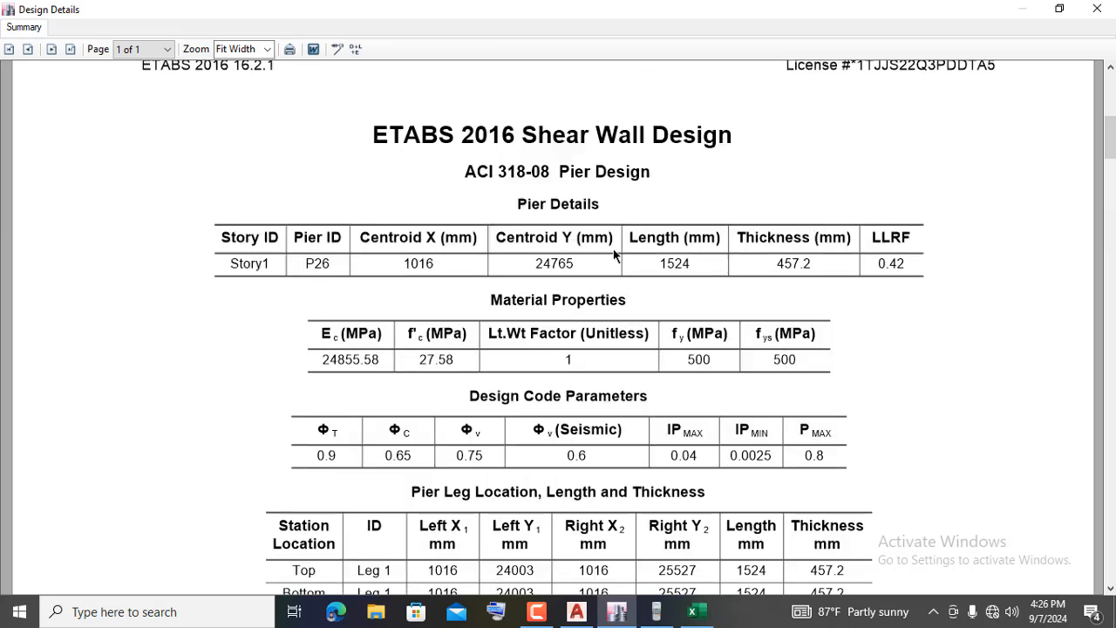
- Convert the pier length to inches in the Casio calculator by computing 1524 ÷ 25 as a decimal
{"action": "left_click", "coordinate": [655, 611]}
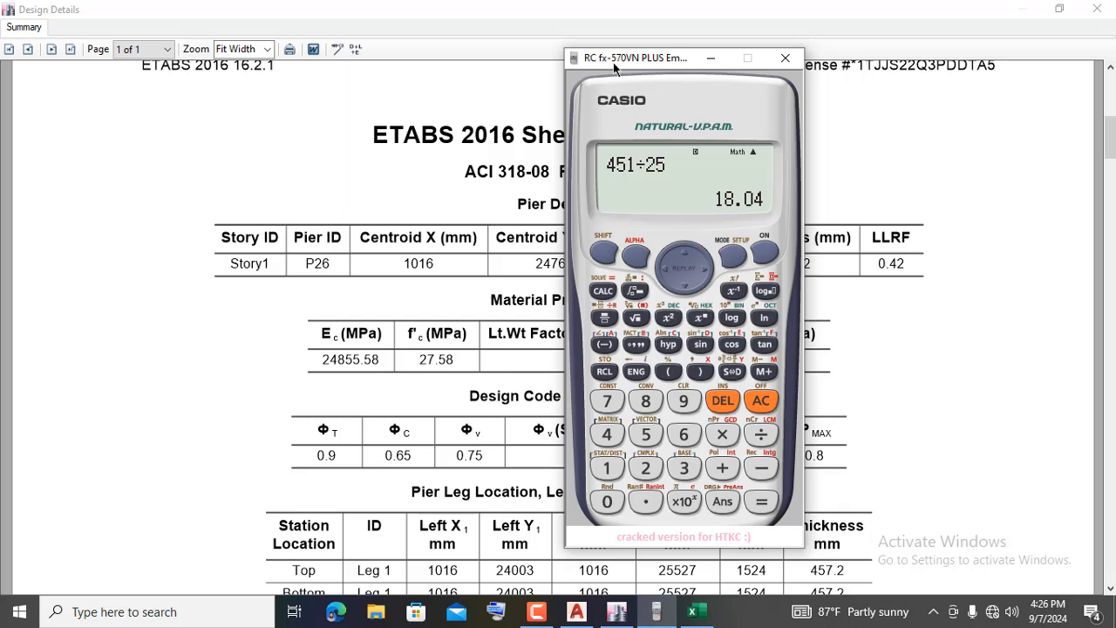
{"action": "left_click_drag", "start_coordinate": [675, 59], "coordinate": [423, 84]}
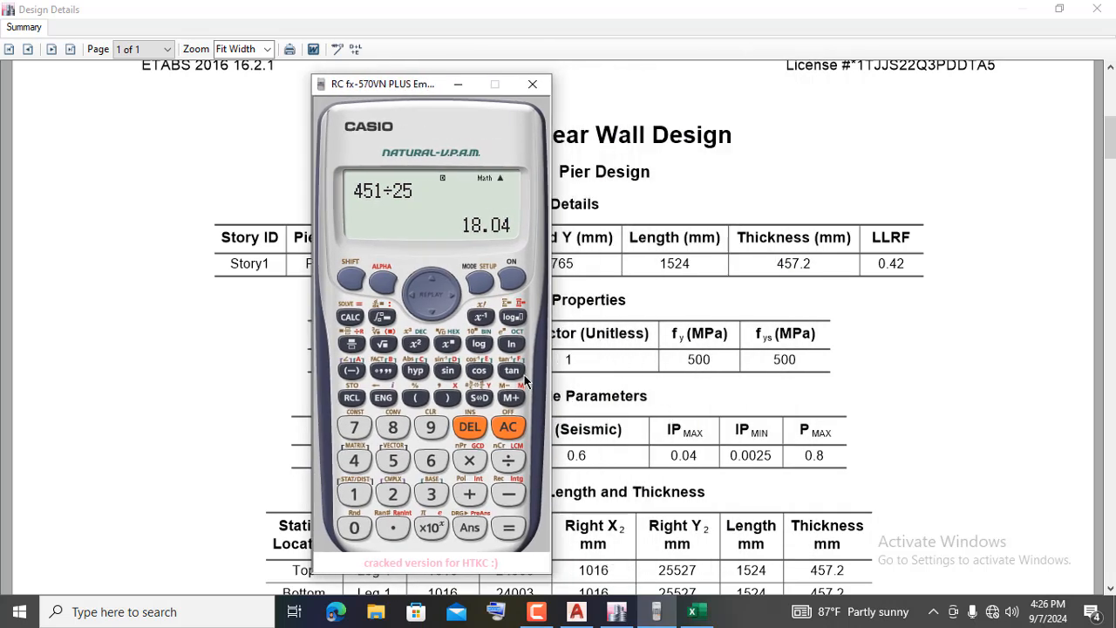
{"action": "left_click", "coordinate": [508, 427]}
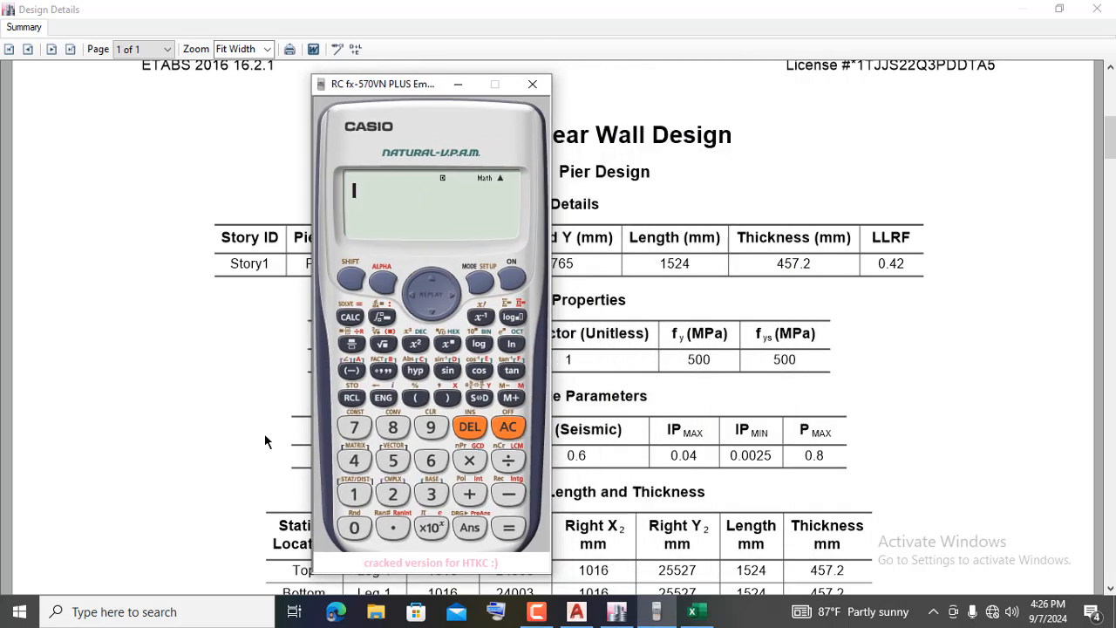
{"action": "left_click", "coordinate": [349, 497]}
{"action": "left_click", "coordinate": [392, 460]}
{"action": "left_click", "coordinate": [392, 494]}
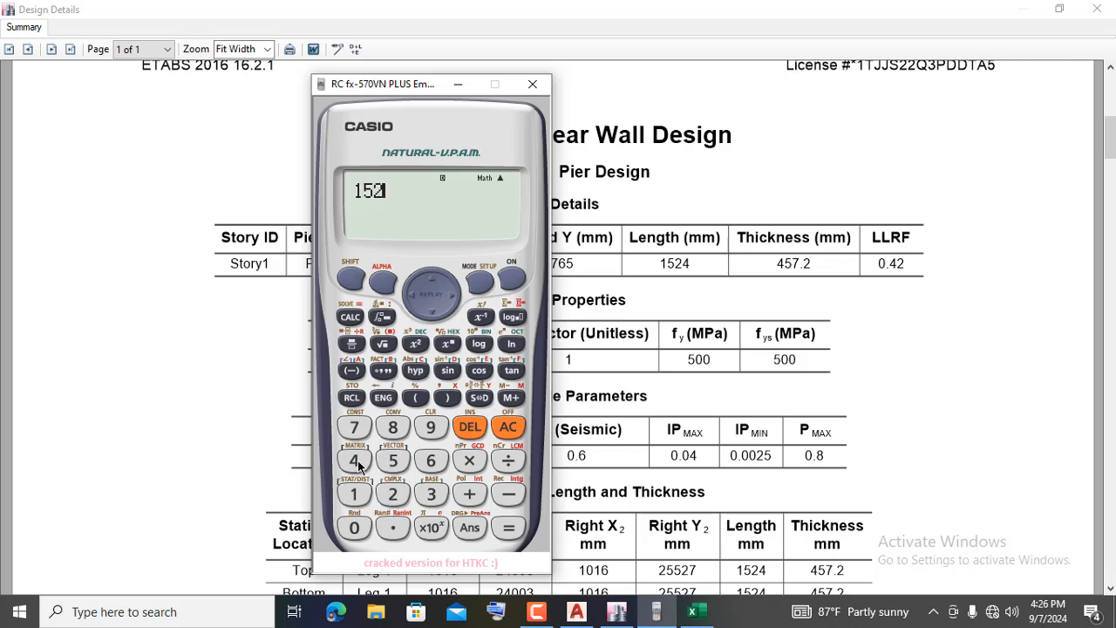
{"action": "left_click", "coordinate": [356, 462]}
{"action": "left_click", "coordinate": [508, 462]}
{"action": "left_click", "coordinate": [404, 494]}
{"action": "left_click", "coordinate": [394, 461]}
{"action": "left_click", "coordinate": [508, 527]}
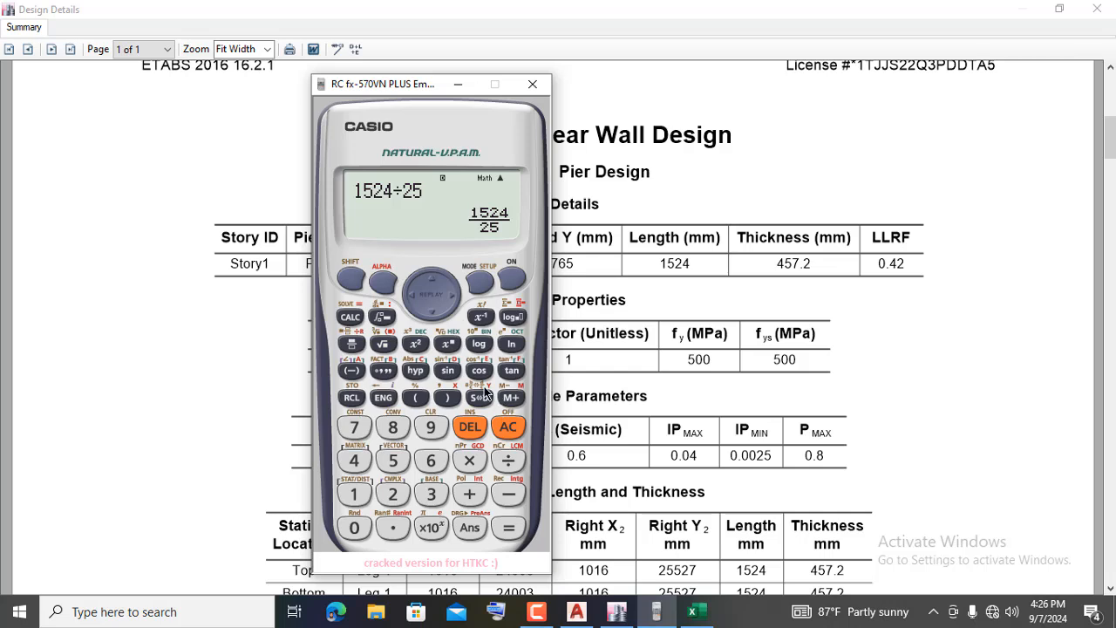
{"action": "left_click", "coordinate": [480, 394]}
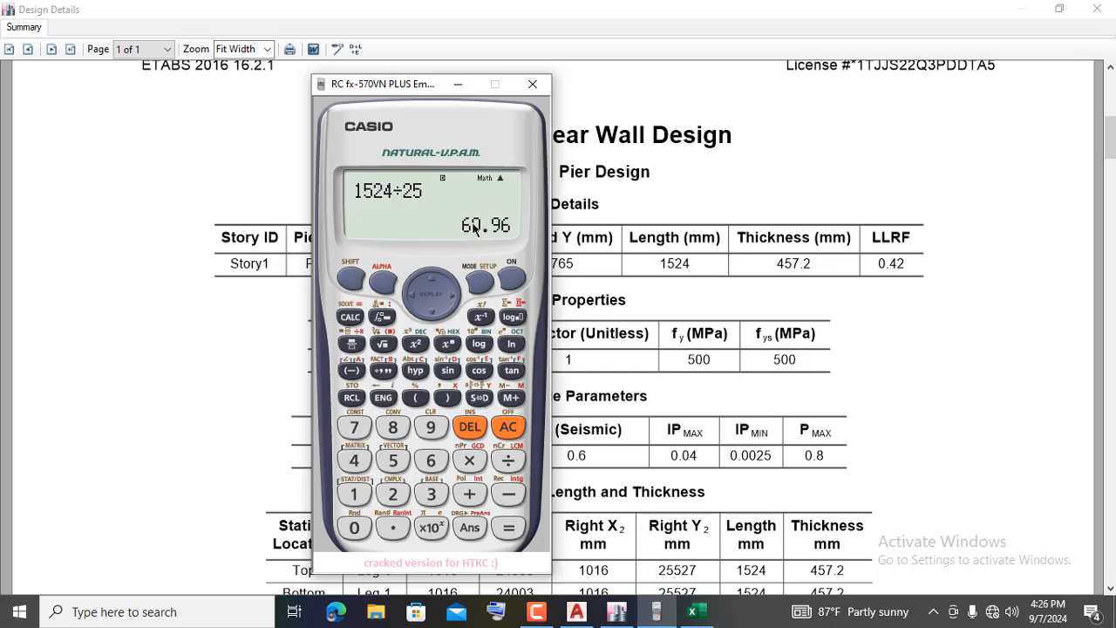
{"action": "left_click", "coordinate": [457, 85]}
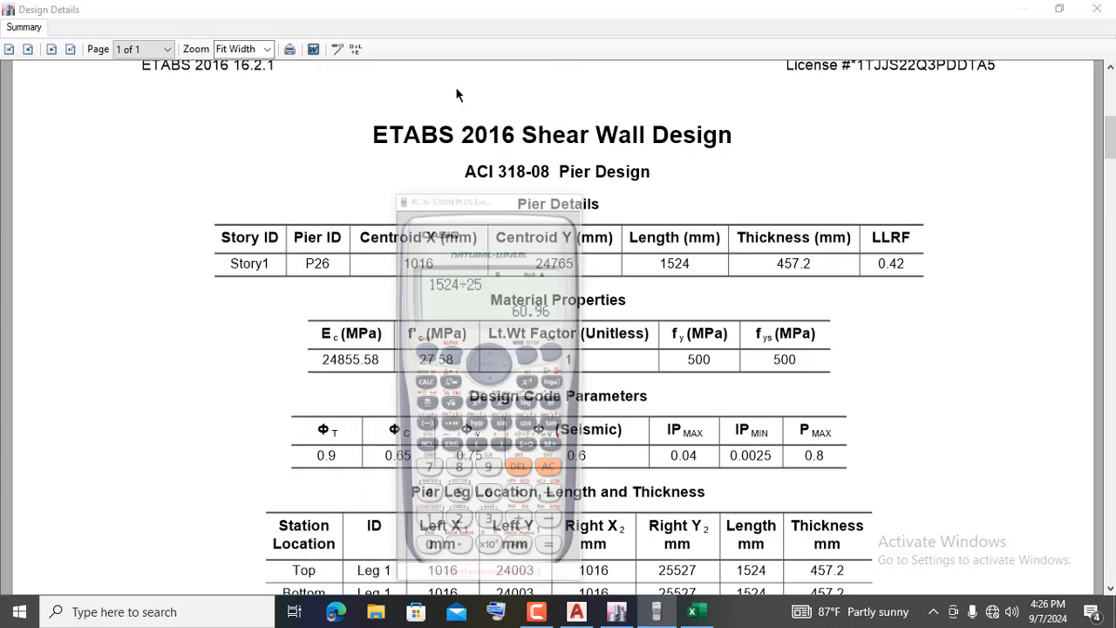
- Clear the Casio calculator and convert 25 inches to millimetres by computing 25 × 25.4
{"action": "left_click", "coordinate": [661, 615]}
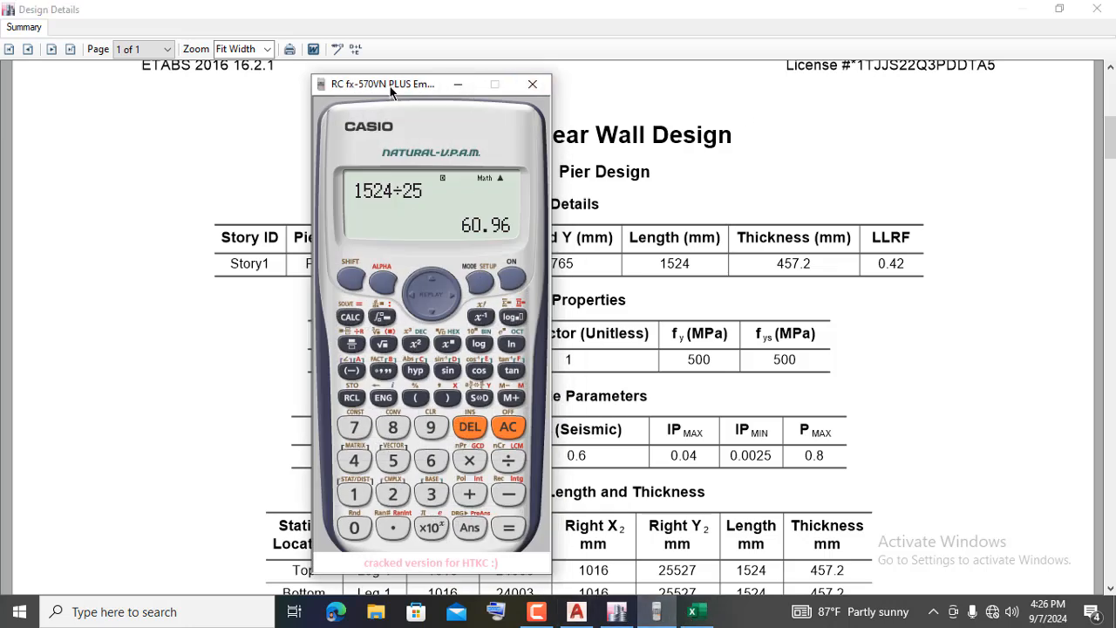
{"action": "left_click_drag", "start_coordinate": [391, 85], "coordinate": [483, 76]}
{"action": "left_click", "coordinate": [601, 415]}
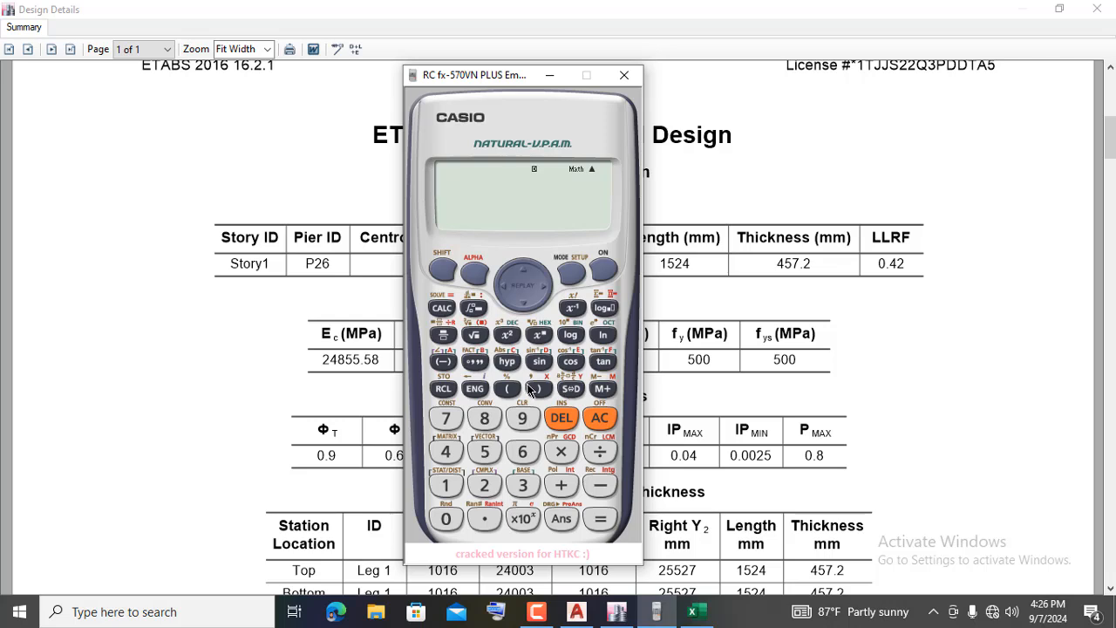
{"action": "left_click", "coordinate": [480, 490]}
{"action": "left_click", "coordinate": [483, 453]}
{"action": "left_click", "coordinate": [485, 485]}
{"action": "left_click", "coordinate": [485, 450]}
{"action": "left_click", "coordinate": [485, 518]}
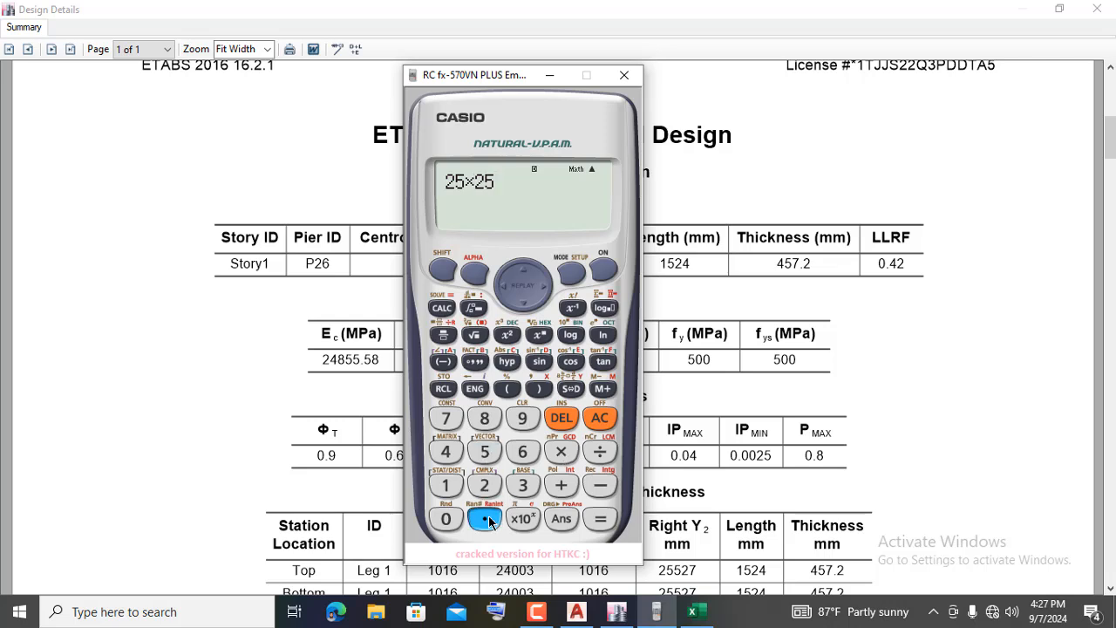
{"action": "left_click", "coordinate": [445, 451]}
{"action": "left_click", "coordinate": [599, 519]}
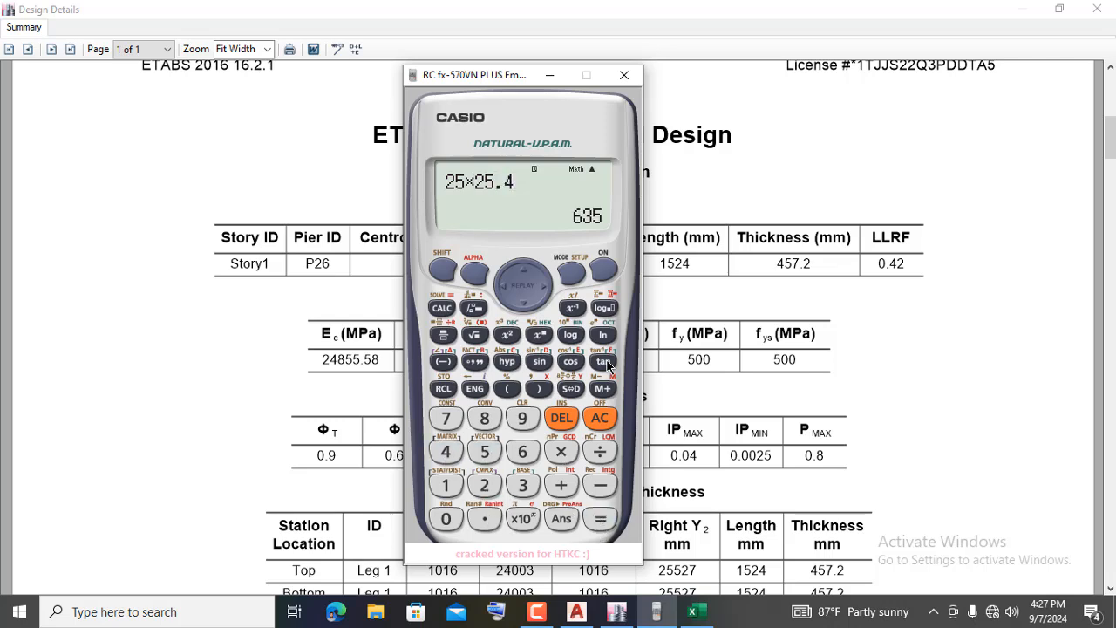
{"action": "left_click", "coordinate": [563, 74]}
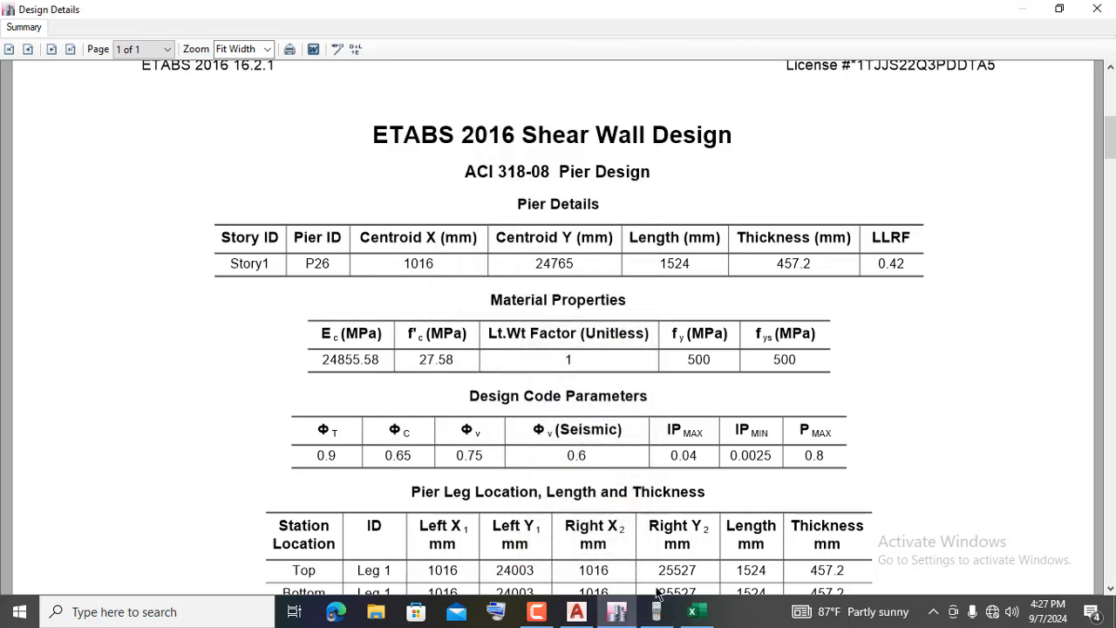
- Return to the Excel sheet and set the provided boundary element length in D47 to 635 mm, checking the calculator's conversion
{"action": "left_click", "coordinate": [694, 611]}
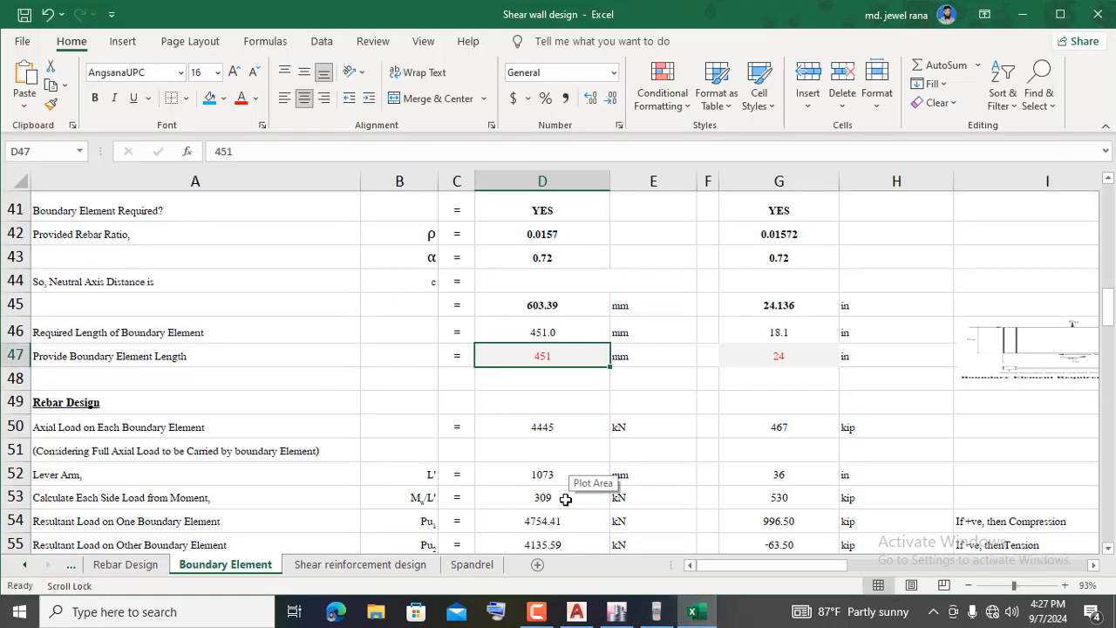
{"action": "left_click", "coordinate": [672, 397]}
{"action": "left_click", "coordinate": [541, 355]}
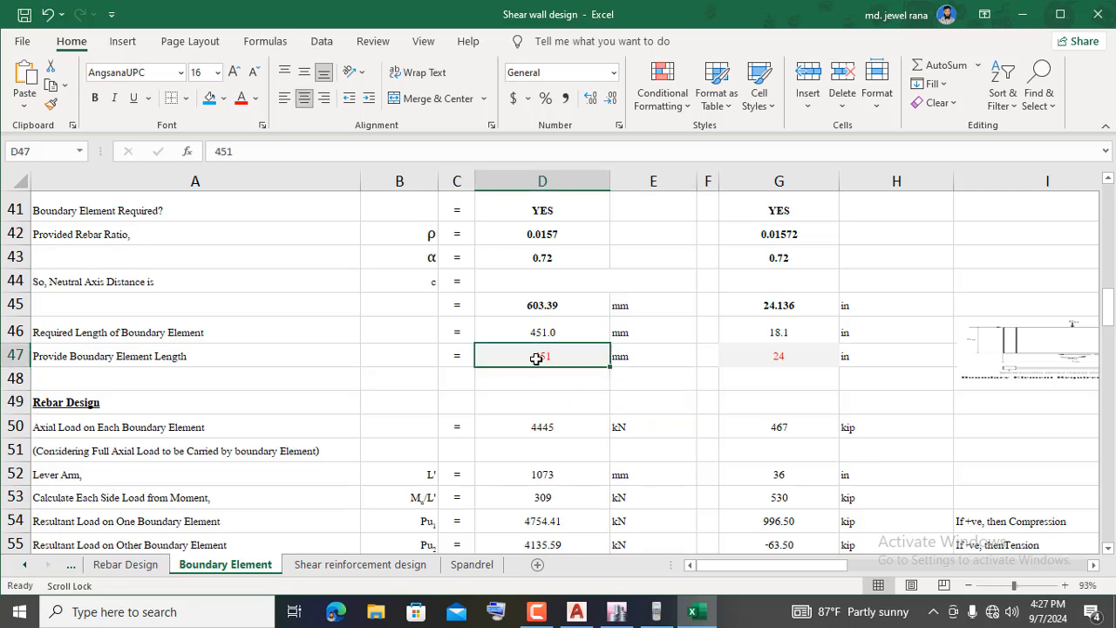
{"action": "left_click", "coordinate": [654, 613]}
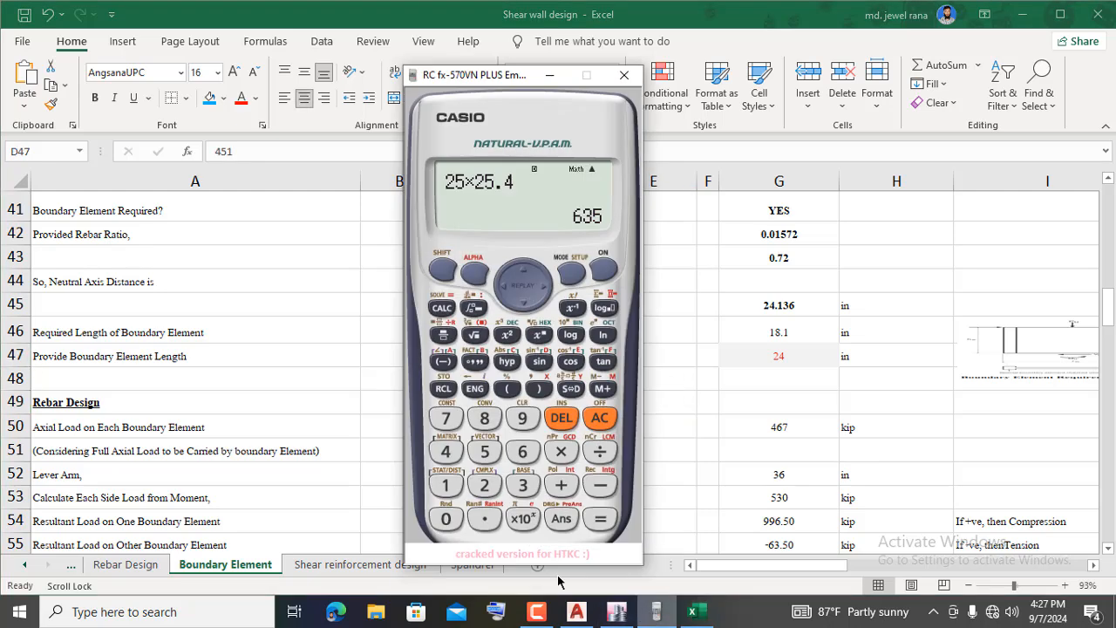
{"action": "left_click", "coordinate": [550, 76]}
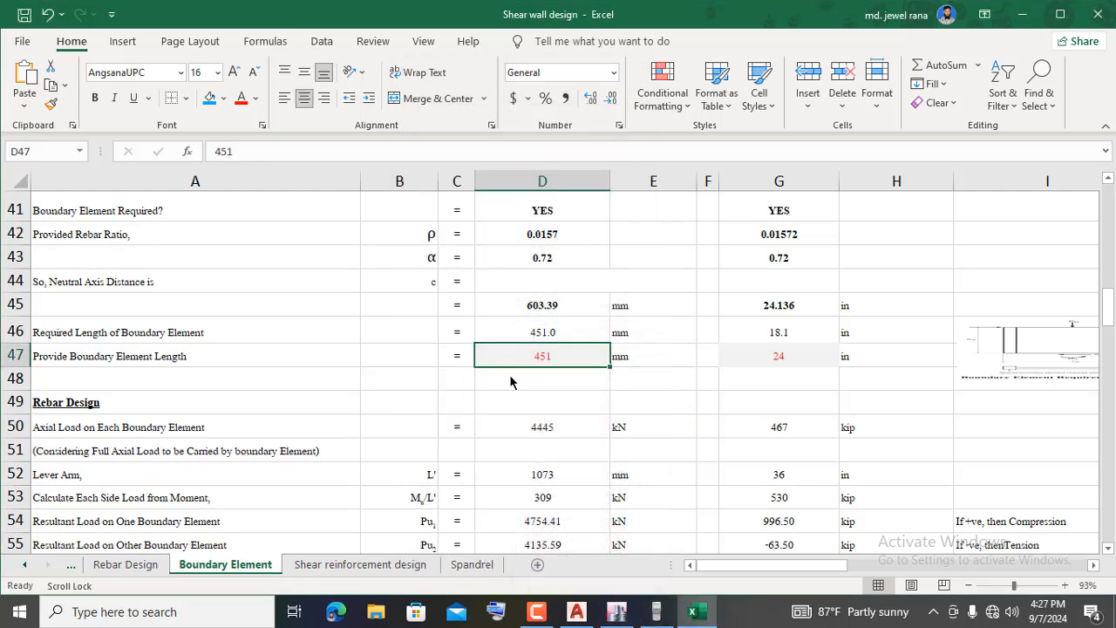
{"action": "type", "text": "635"}
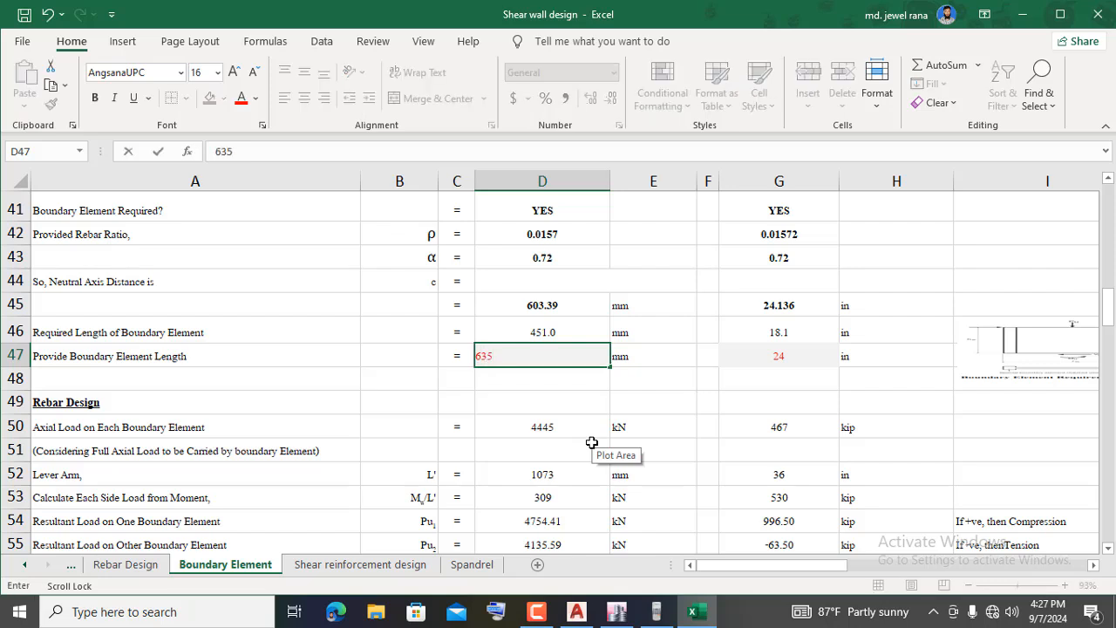
{"action": "left_click", "coordinate": [383, 355]}
{"action": "left_click", "coordinate": [544, 359]}
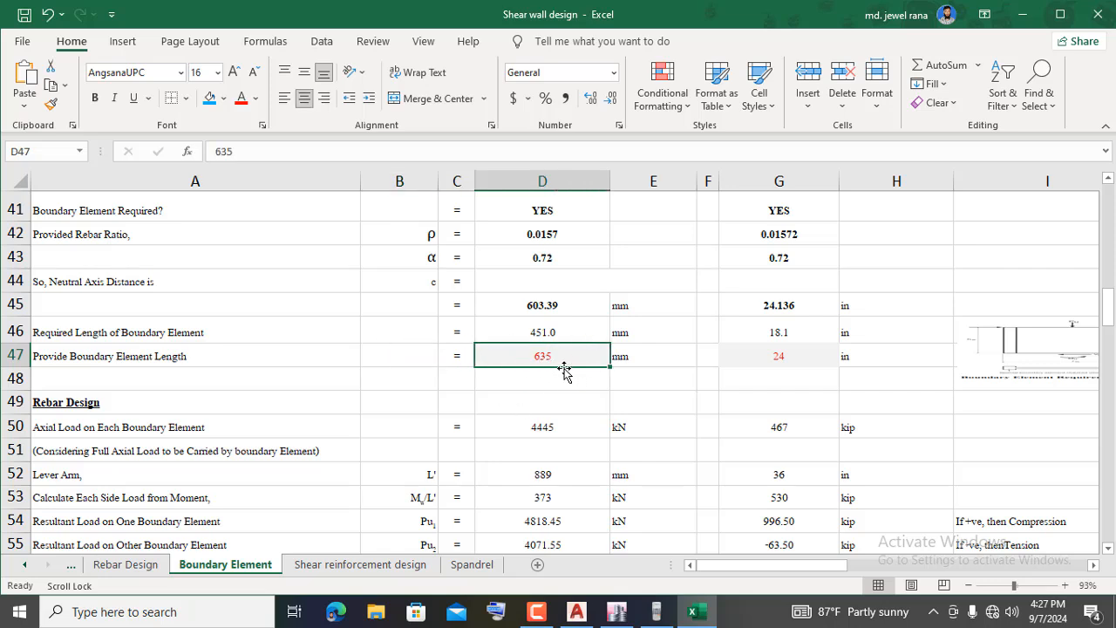
- Set the selected rebar diameter in the millimetre column to 20 and check the required number of bars
{"action": "scroll", "coordinate": [573, 348], "scroll_direction": "down", "scroll_amount": 4}
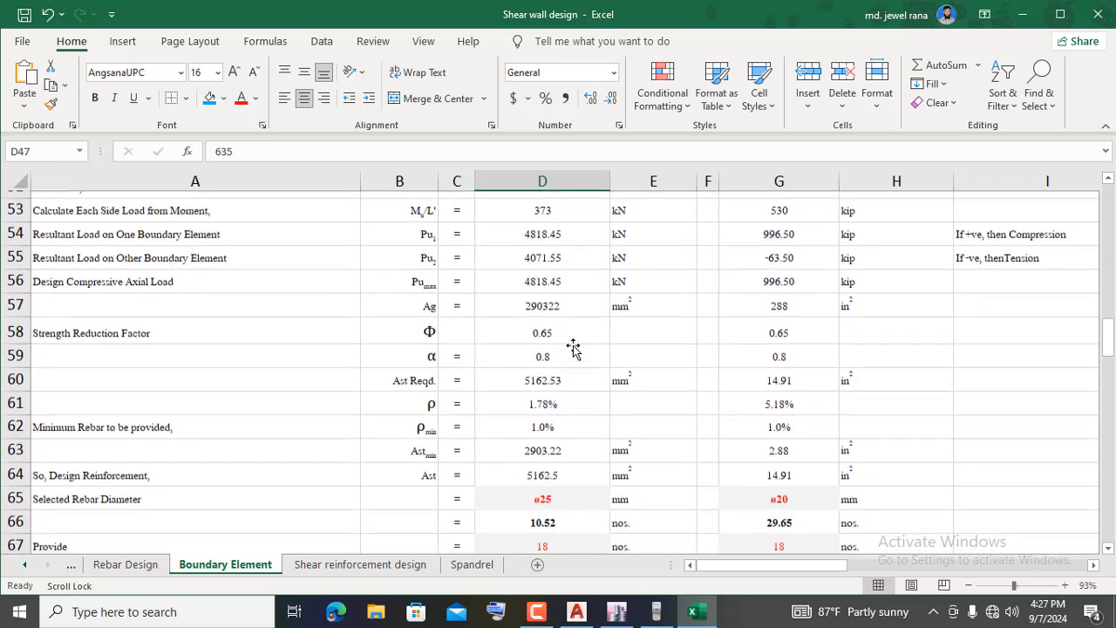
{"action": "scroll", "coordinate": [573, 349], "scroll_direction": "down", "scroll_amount": 1}
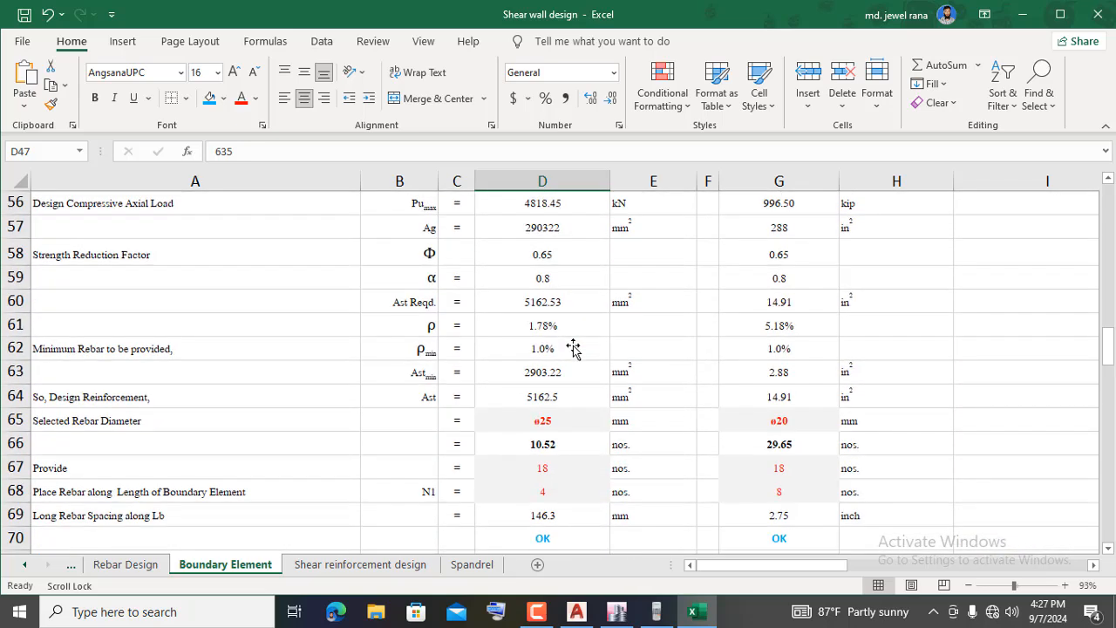
{"action": "left_click", "coordinate": [550, 423]}
{"action": "left_click", "coordinate": [618, 422]}
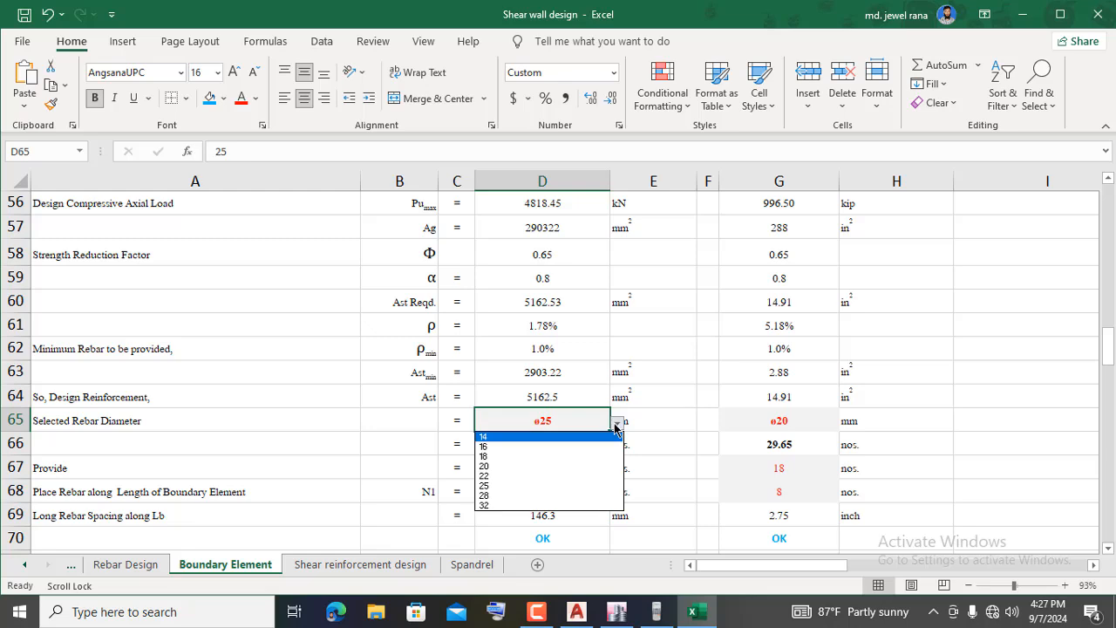
{"action": "left_click", "coordinate": [512, 466]}
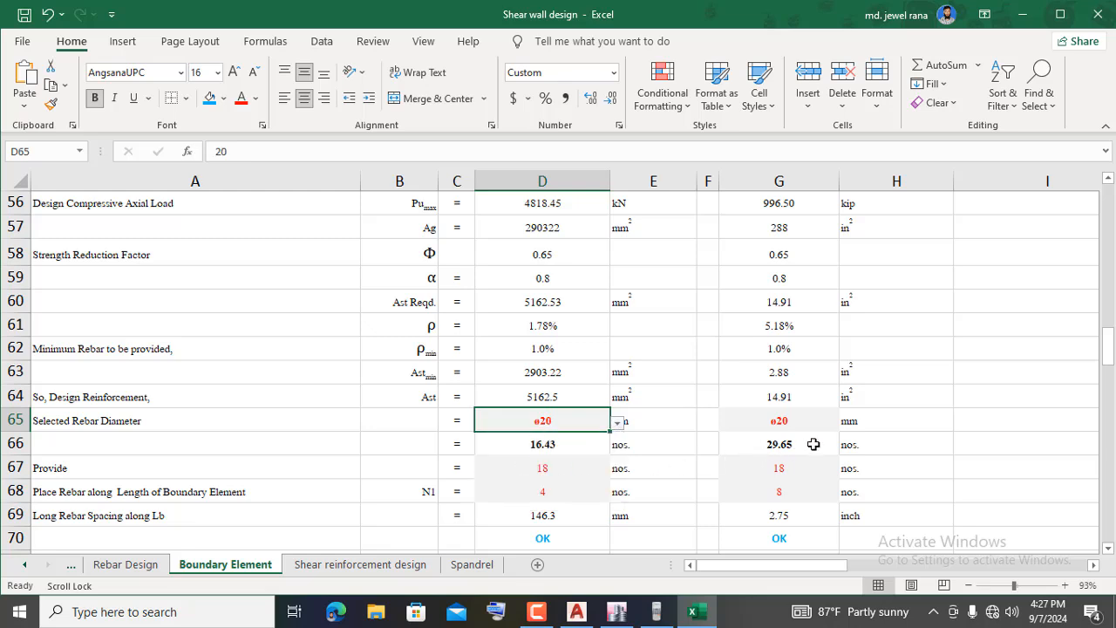
{"action": "left_click", "coordinate": [880, 440]}
{"action": "left_click", "coordinate": [527, 445]}
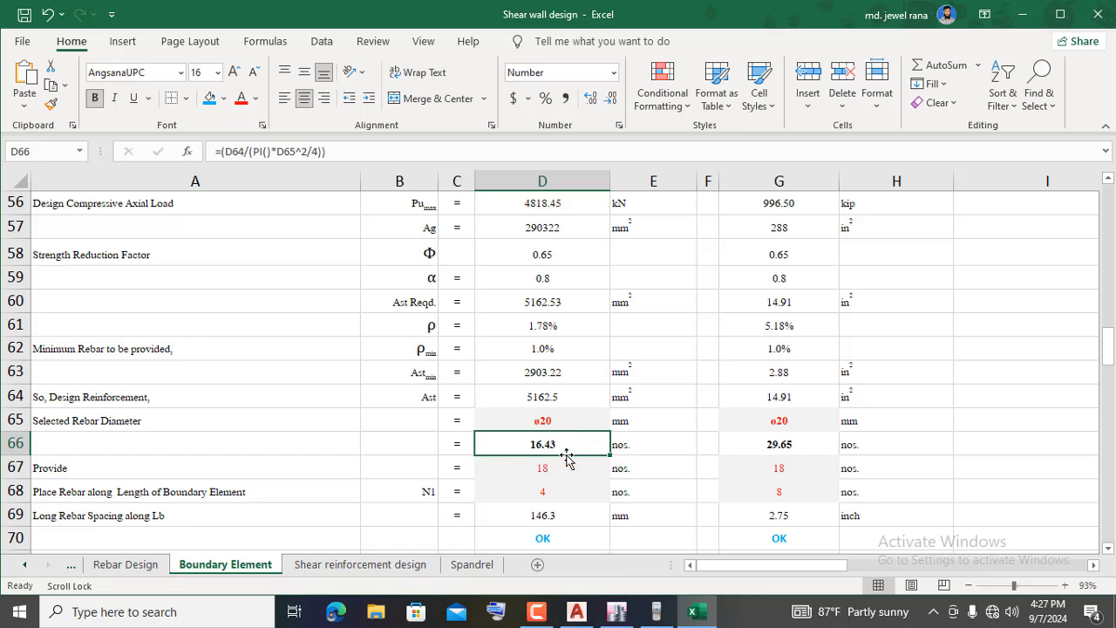
- Try 6 bars along the length of the boundary element in D68 and check the rebar layout
{"action": "left_click", "coordinate": [539, 470]}
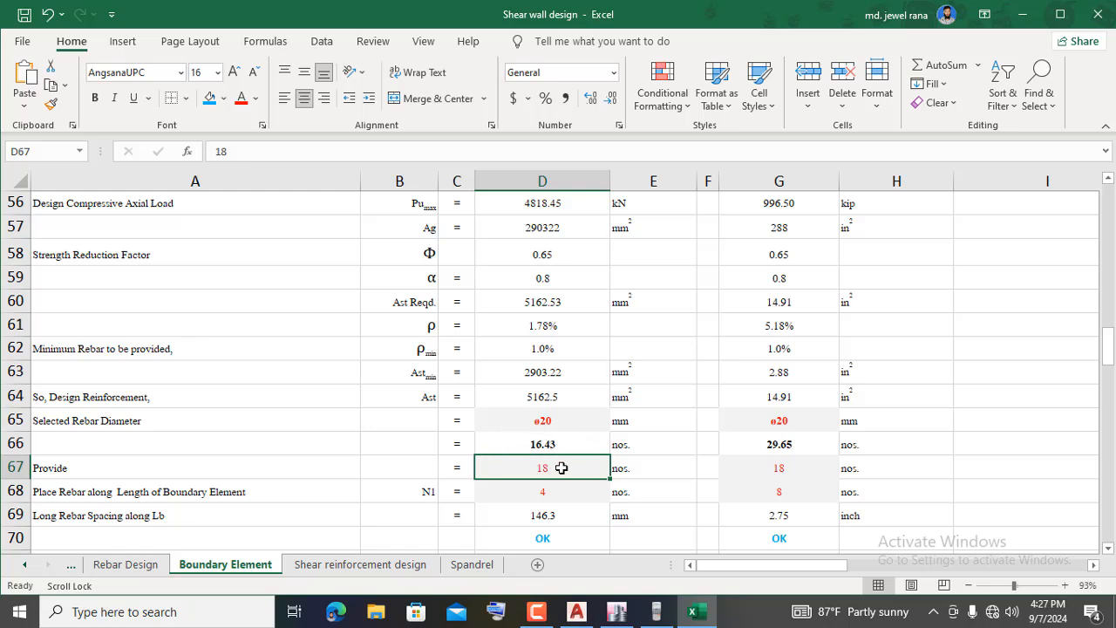
{"action": "scroll", "coordinate": [565, 462], "scroll_direction": "down", "scroll_amount": 2}
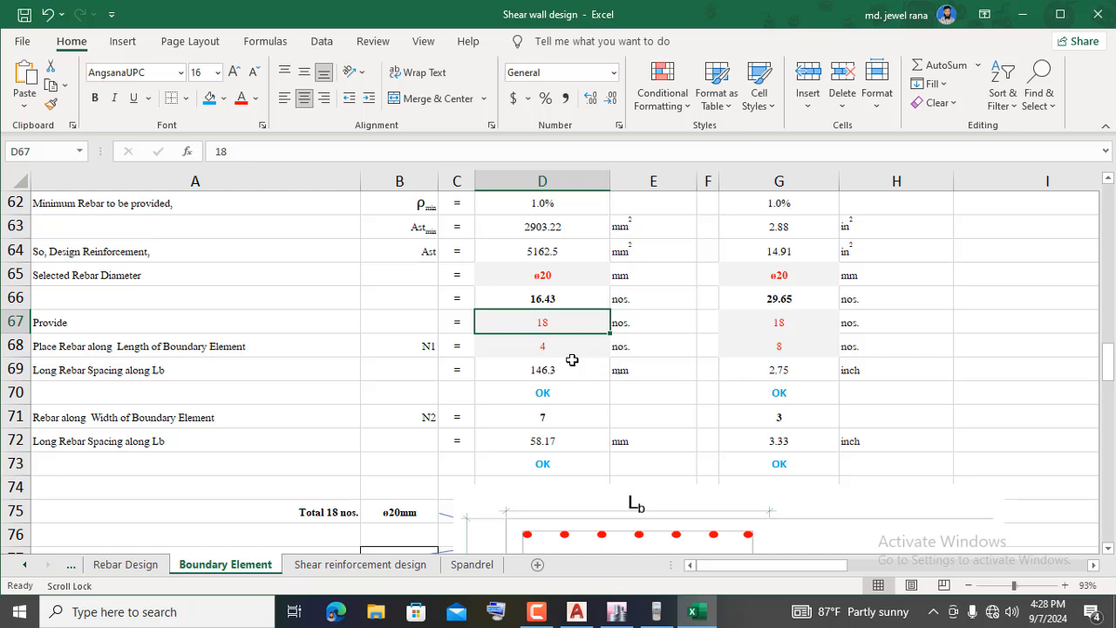
{"action": "left_click", "coordinate": [539, 348]}
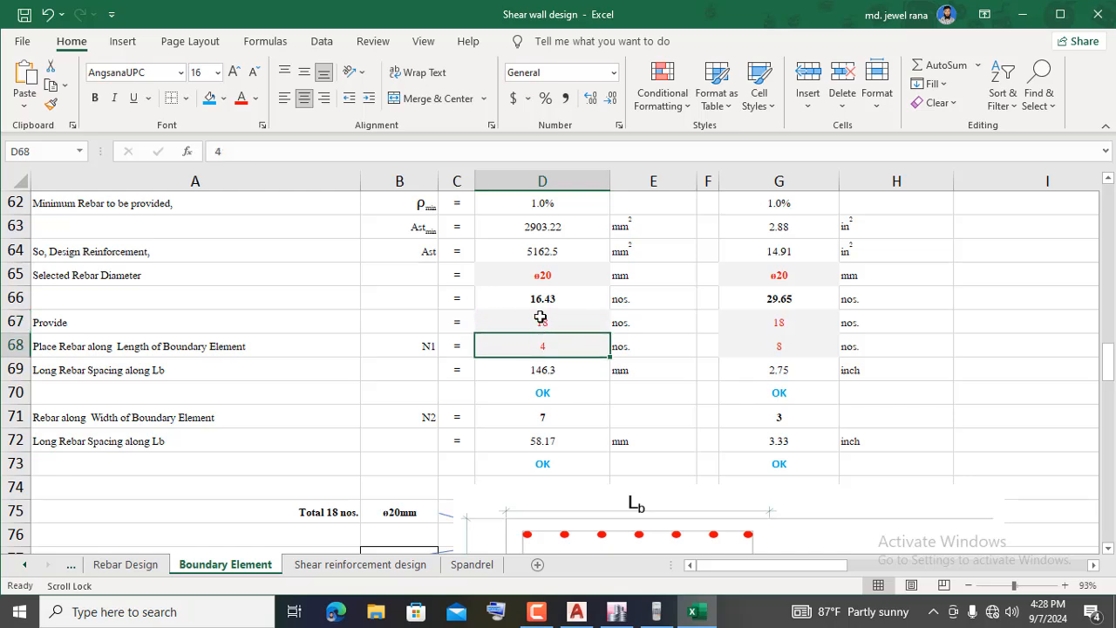
{"action": "left_click", "coordinate": [540, 317]}
{"action": "left_click", "coordinate": [536, 347]}
{"action": "left_click", "coordinate": [535, 322]}
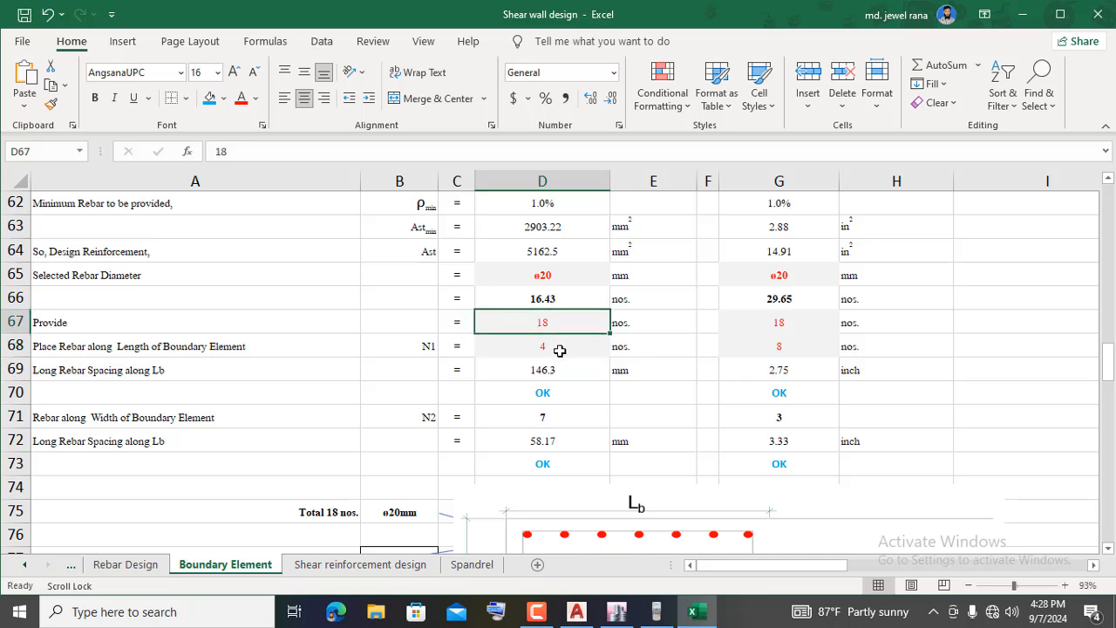
{"action": "left_click", "coordinate": [559, 348]}
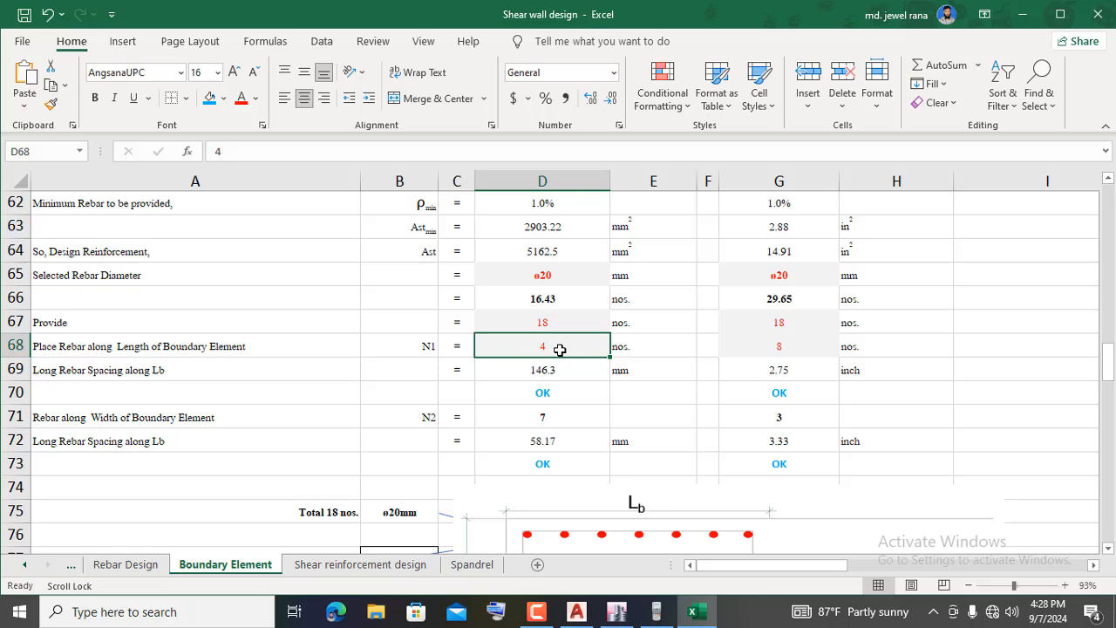
{"action": "type", "text": "6"}
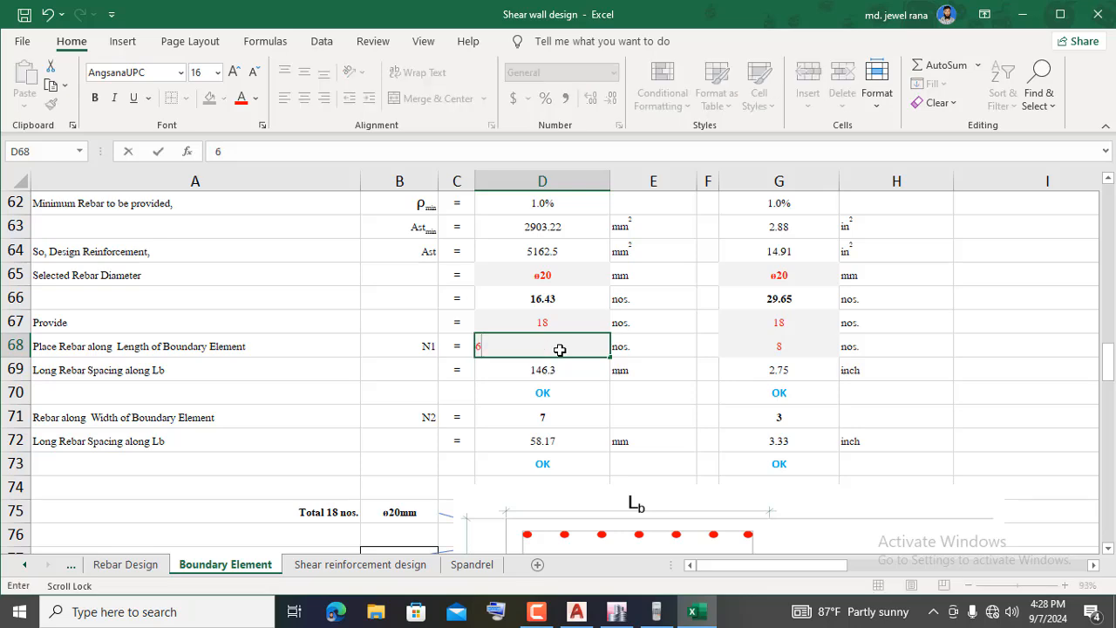
{"action": "left_click", "coordinate": [684, 375]}
{"action": "scroll", "coordinate": [558, 373], "scroll_direction": "down", "scroll_amount": 2}
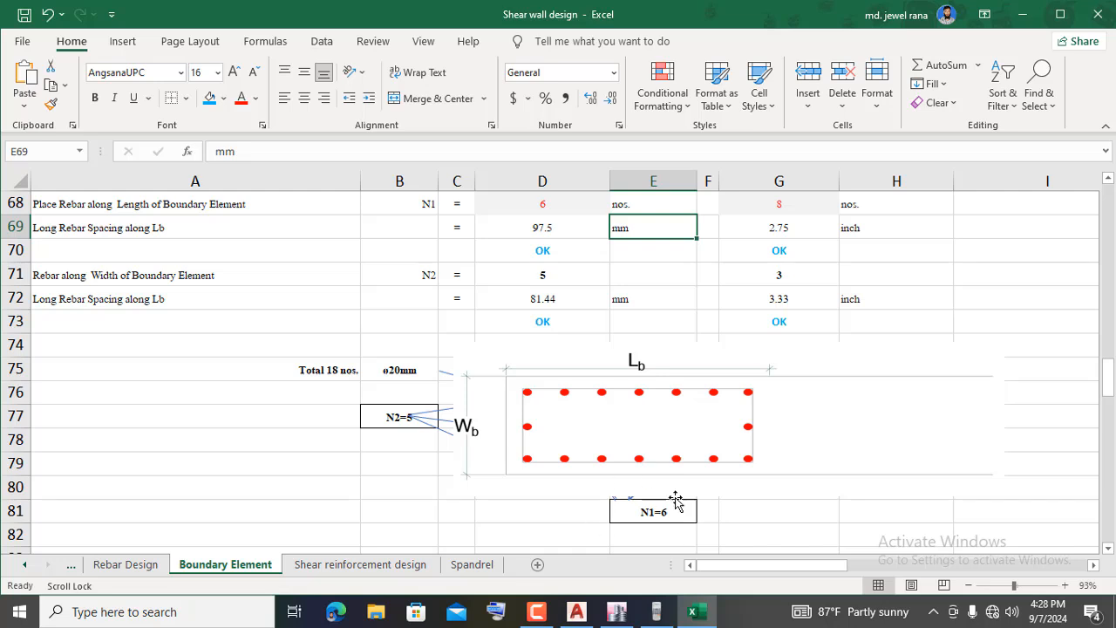
{"action": "scroll", "coordinate": [656, 499], "scroll_direction": "up", "scroll_amount": 1}
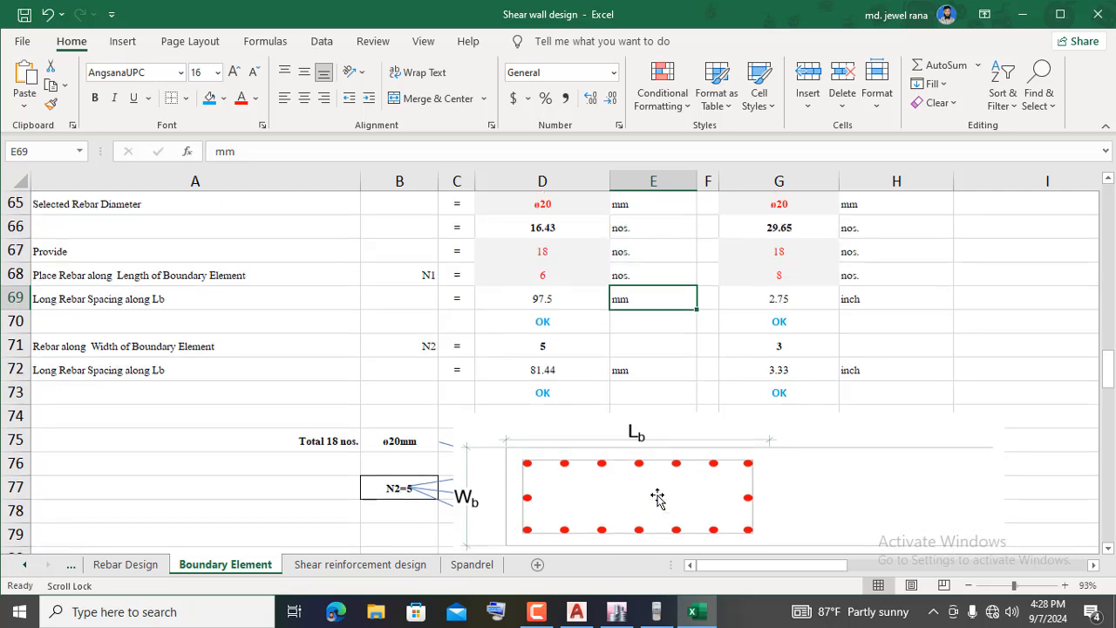
- Set the number of rebars along the length of the boundary element in D68 to 7
{"action": "left_click", "coordinate": [549, 277]}
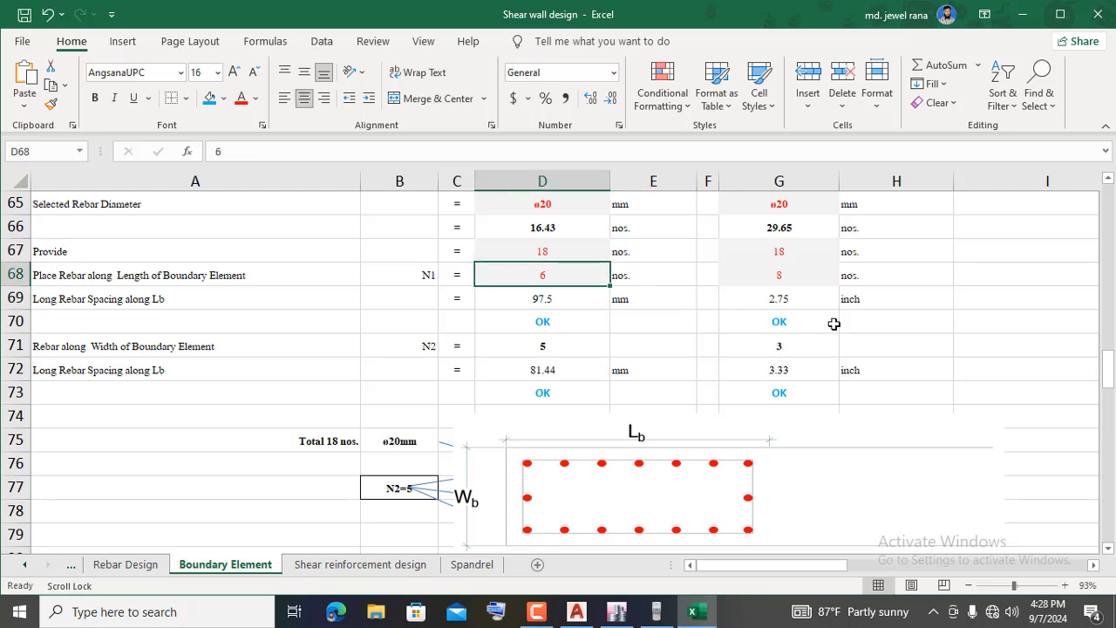
{"action": "type", "text": "7"}
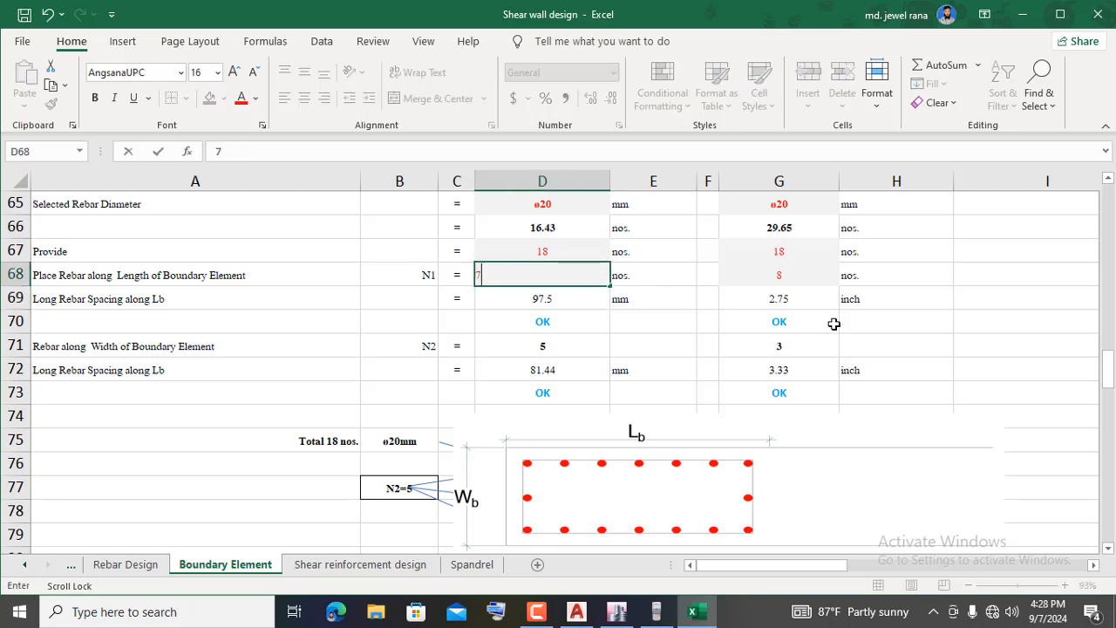
{"action": "left_click", "coordinate": [334, 323]}
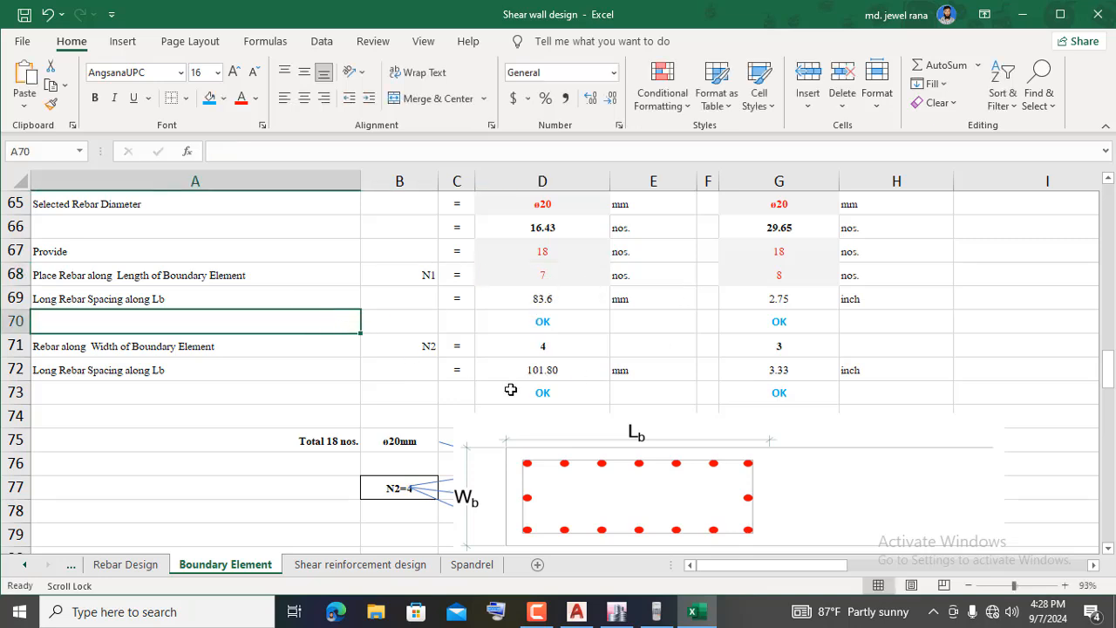
- Review the bar count along the width, the spacing checks and the rebar layout sketch of the boundary element
{"action": "left_click", "coordinate": [554, 348]}
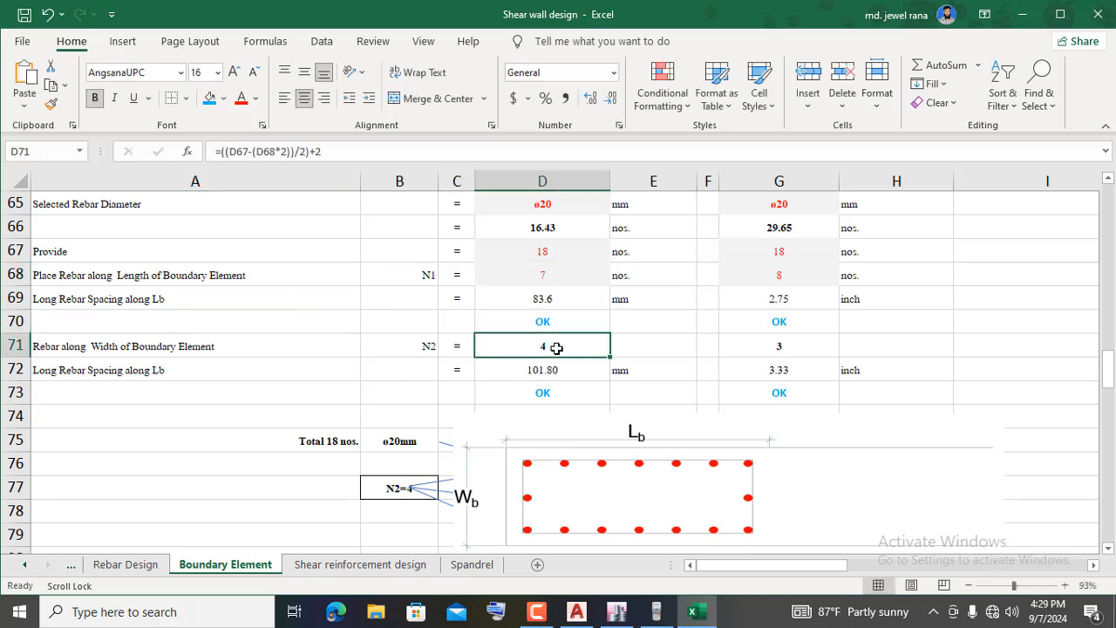
{"action": "scroll", "coordinate": [627, 414], "scroll_direction": "down", "scroll_amount": 1}
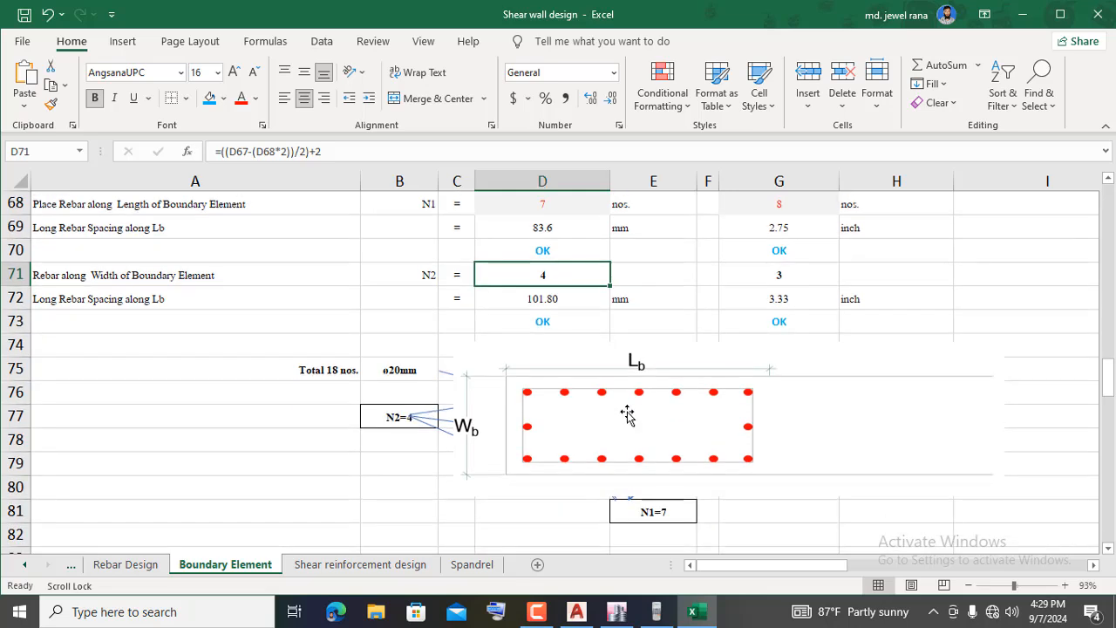
{"action": "scroll", "coordinate": [523, 454], "scroll_direction": "up", "scroll_amount": 1}
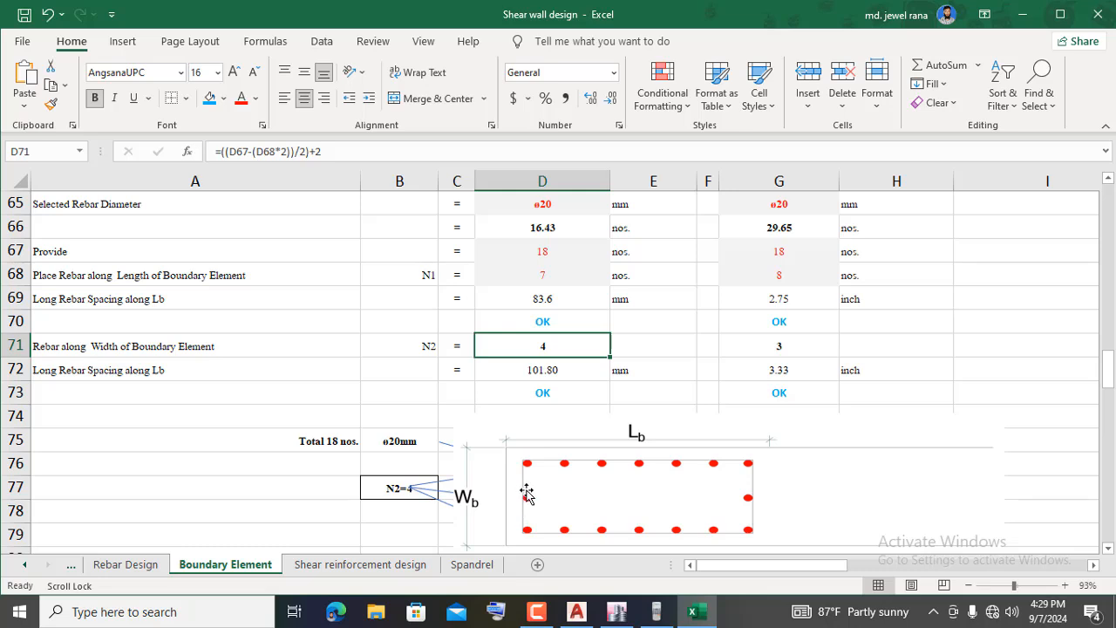
{"action": "left_click", "coordinate": [547, 278]}
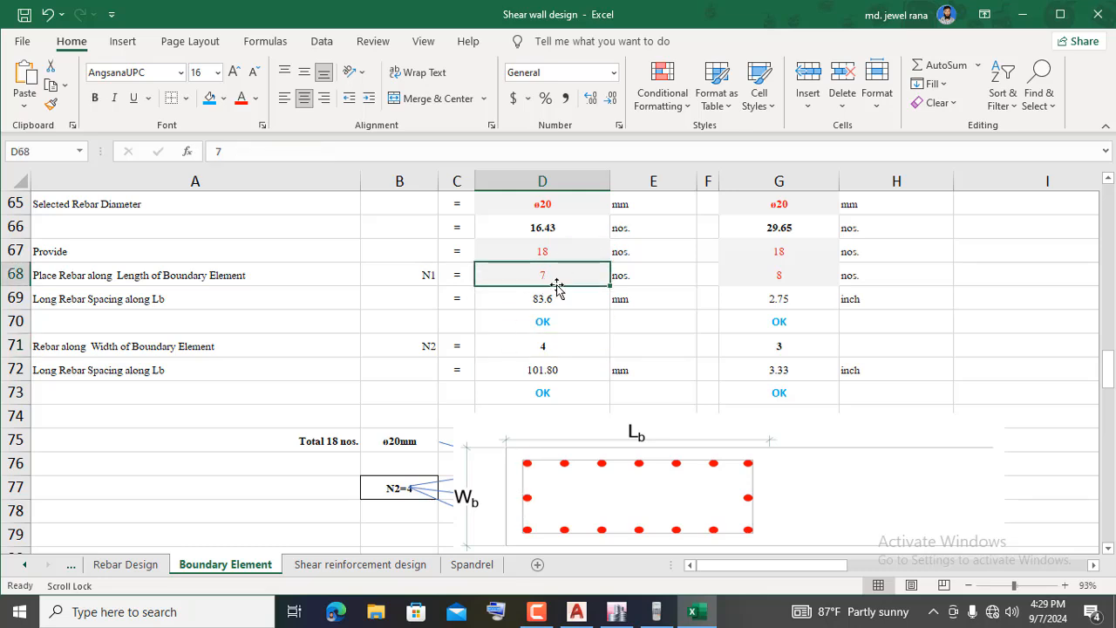
{"action": "scroll", "coordinate": [546, 373], "scroll_direction": "down", "scroll_amount": 1}
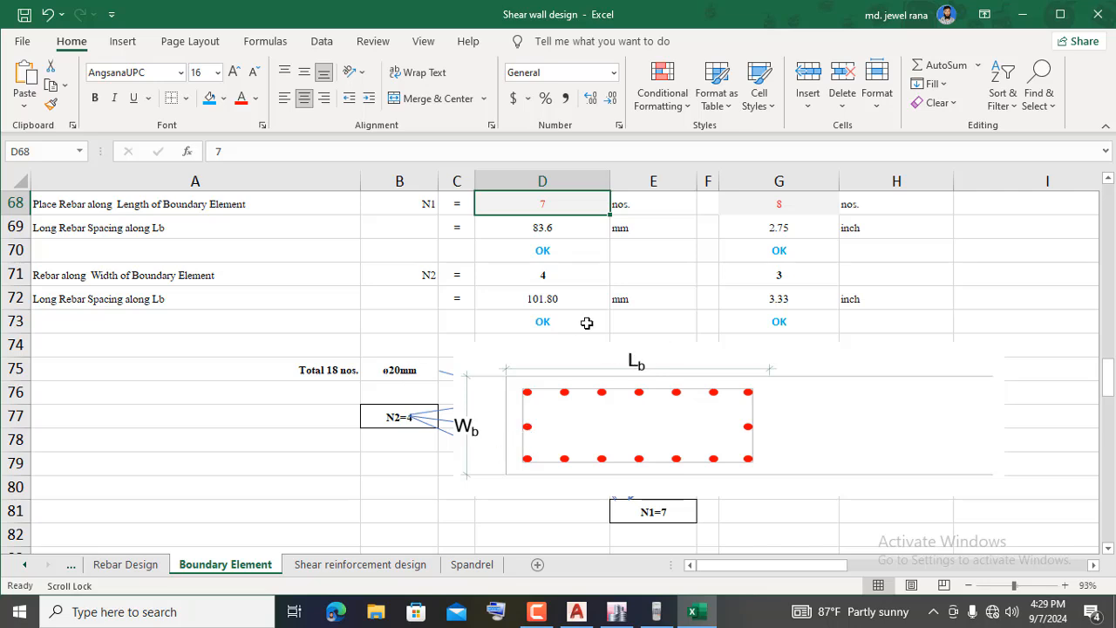
{"action": "scroll", "coordinate": [587, 323], "scroll_direction": "up", "scroll_amount": 1}
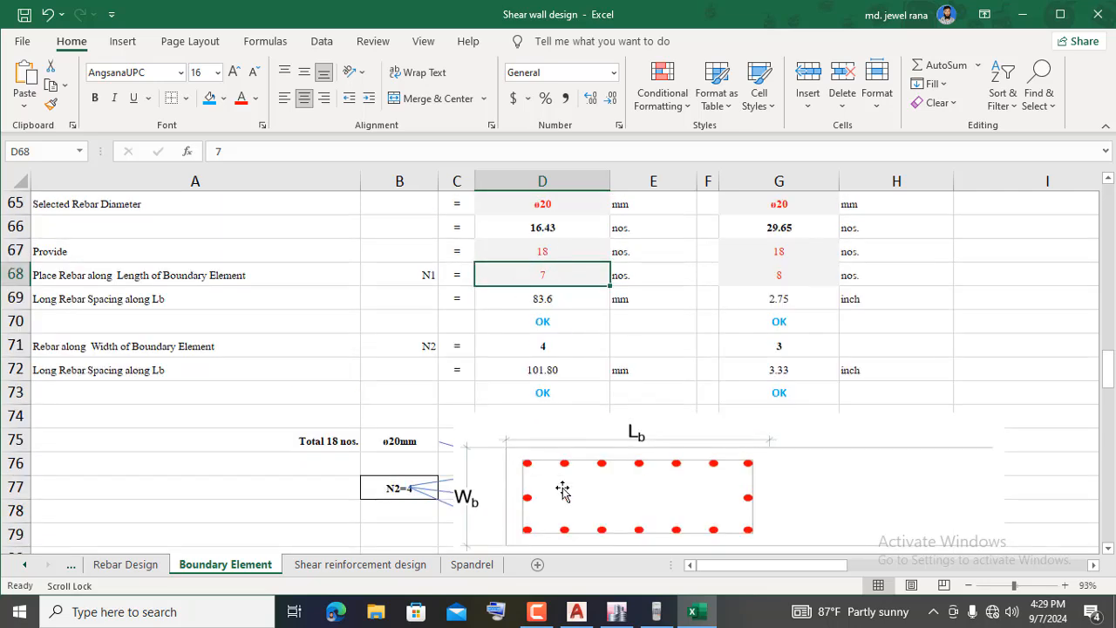
{"action": "scroll", "coordinate": [567, 468], "scroll_direction": "down", "scroll_amount": 1}
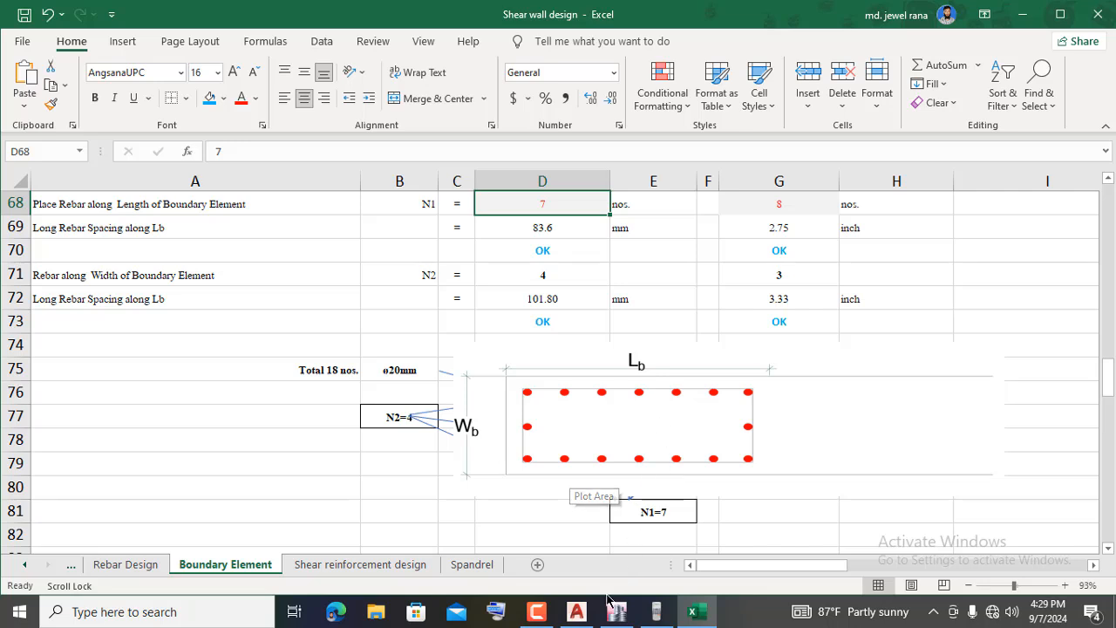
- Switch to AutoCAD and draw a 60 by 18 inch rectangle for the wall outline in the empty area above the existing sections
{"action": "left_click", "coordinate": [573, 621]}
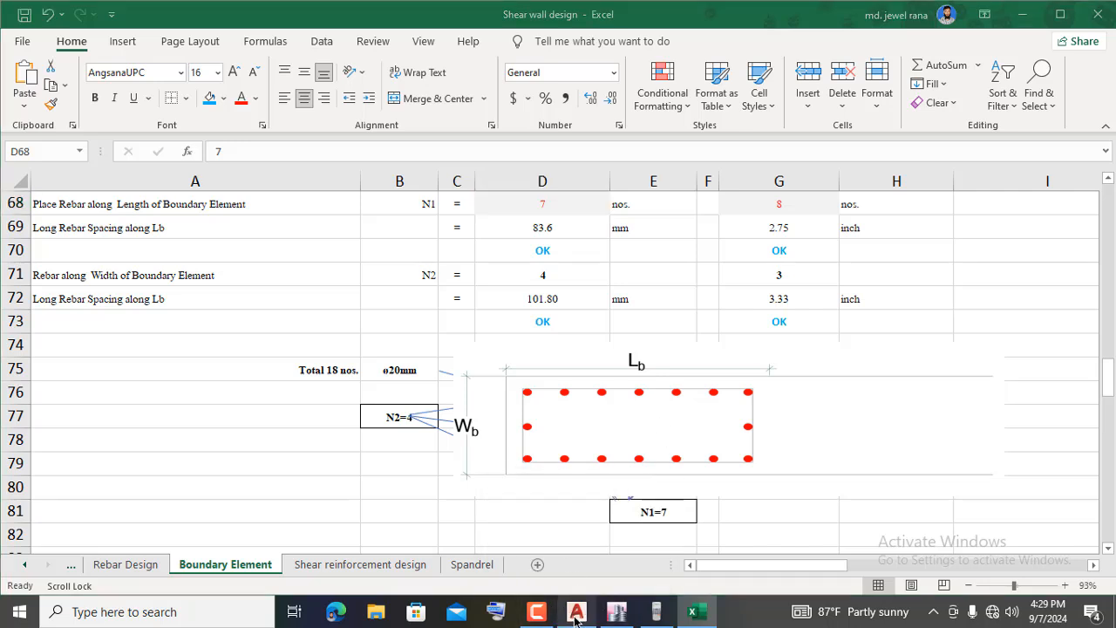
{"action": "mouse_move", "coordinate": [577, 616]}
{"action": "left_click", "coordinate": [600, 562]}
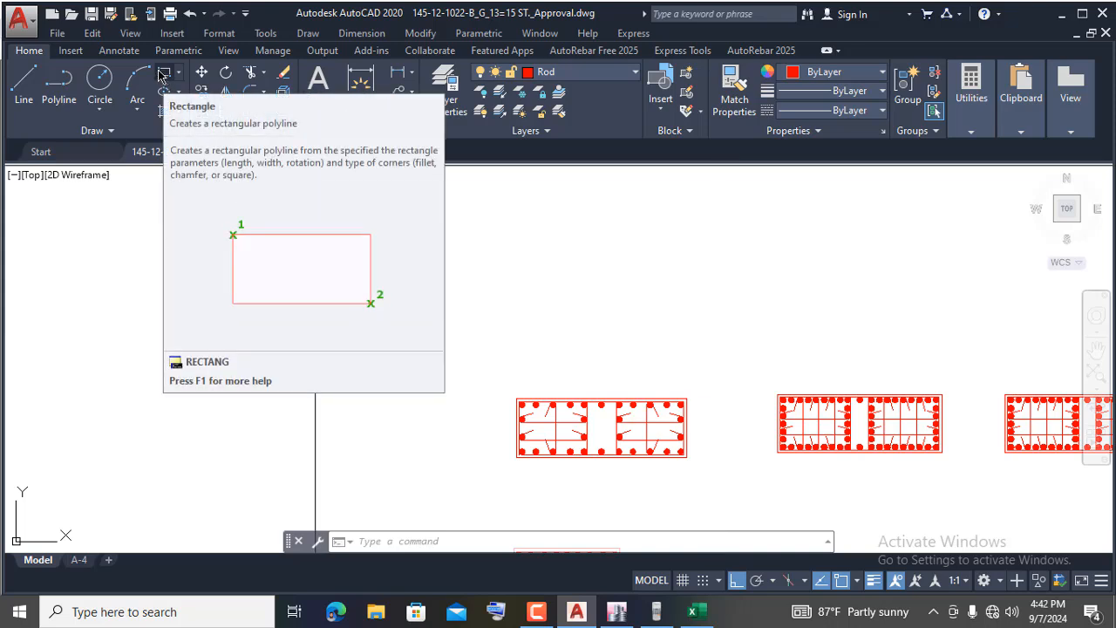
{"action": "left_click", "coordinate": [163, 76]}
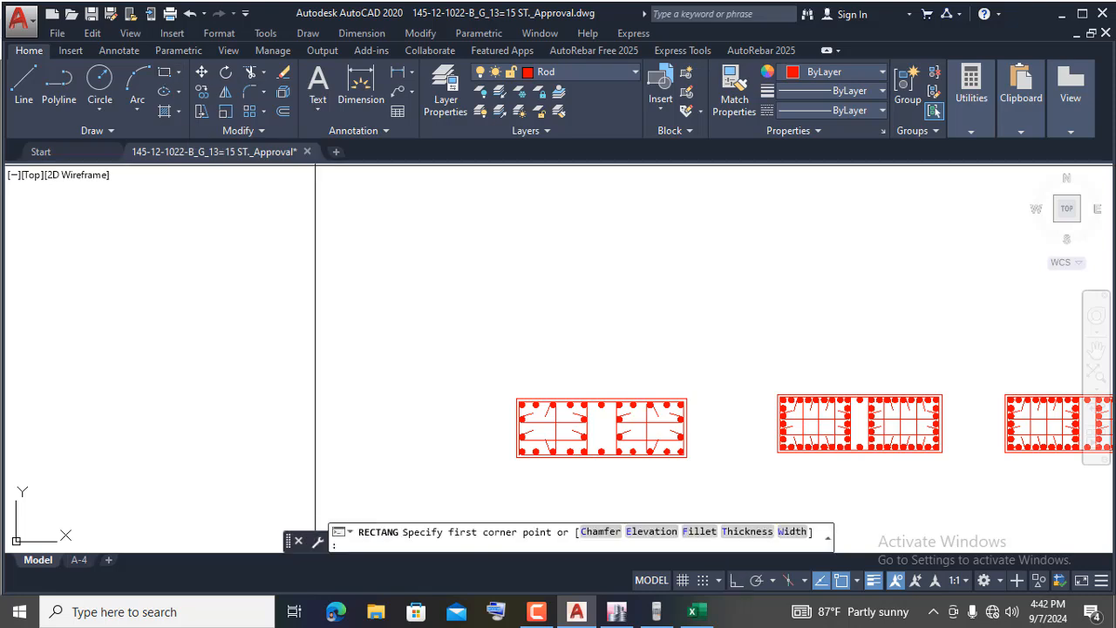
{"action": "left_click", "coordinate": [309, 236]}
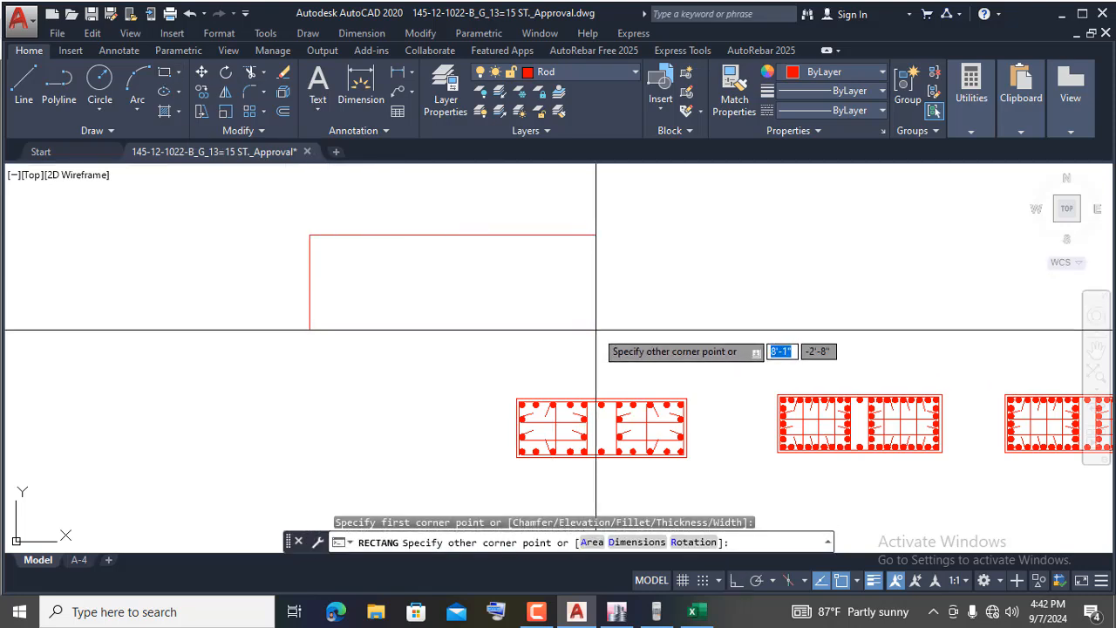
{"action": "type", "text": "60"}
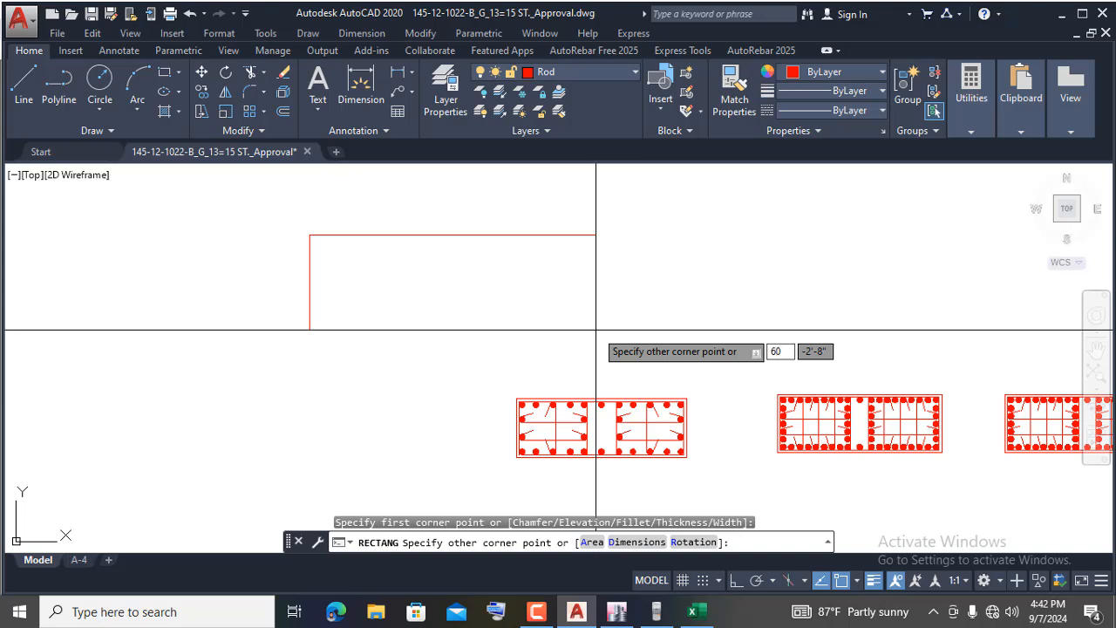
{"action": "key", "text": "Tab"}
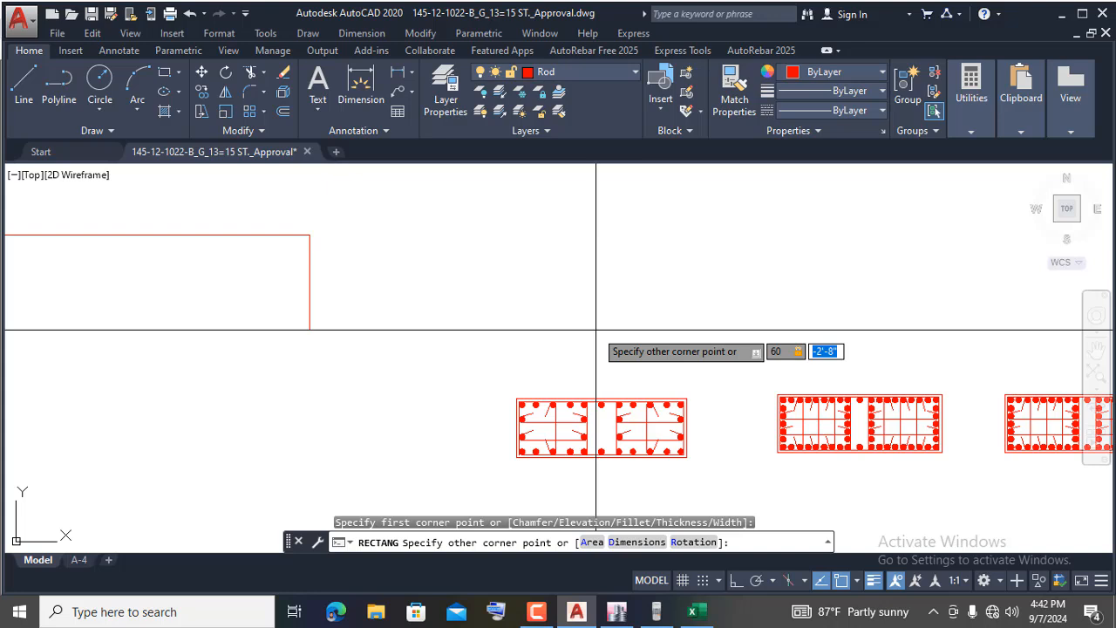
{"action": "type", "text": "18"}
{"action": "key", "text": "Return"}
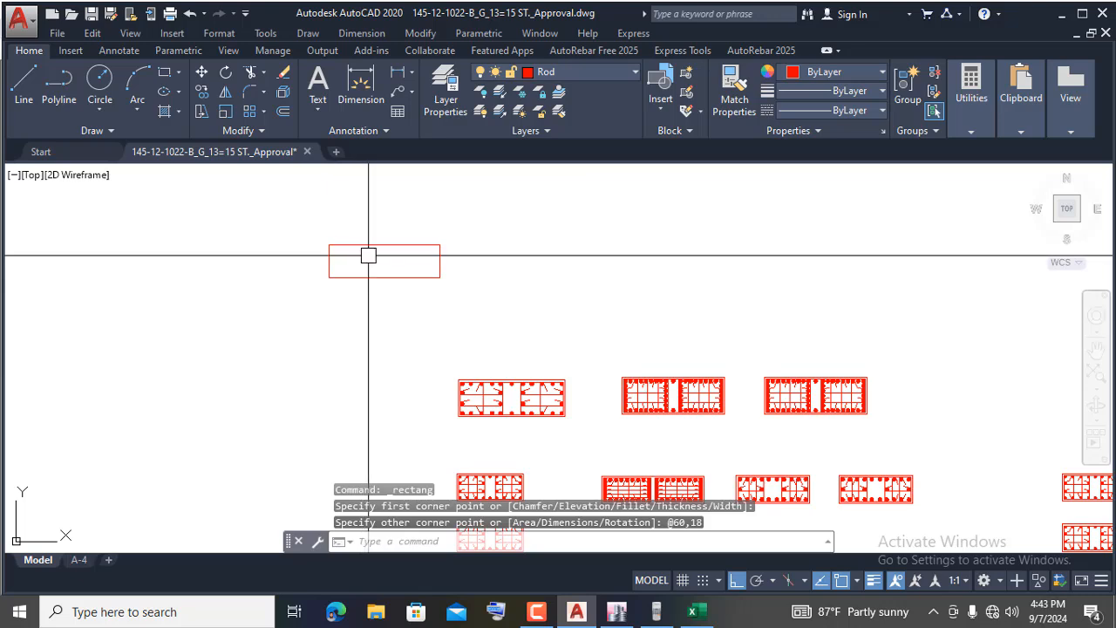
- Draw a 25 by 18 inch boundary element rectangle beside the wall outline
{"action": "scroll", "coordinate": [366, 253], "scroll_direction": "up", "scroll_amount": 5}
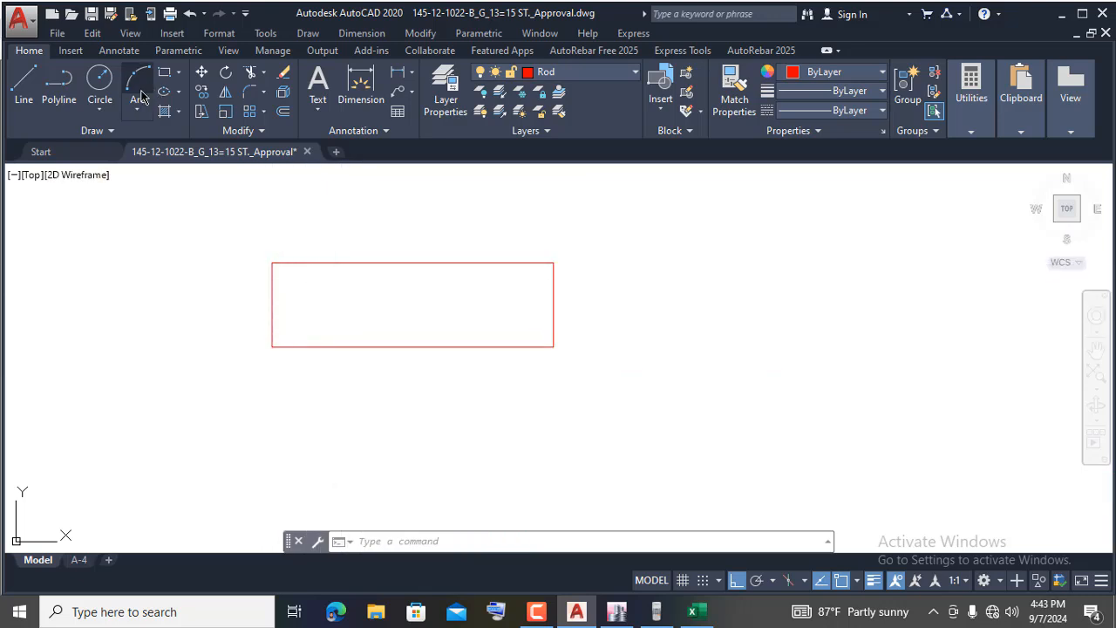
{"action": "left_click", "coordinate": [166, 78]}
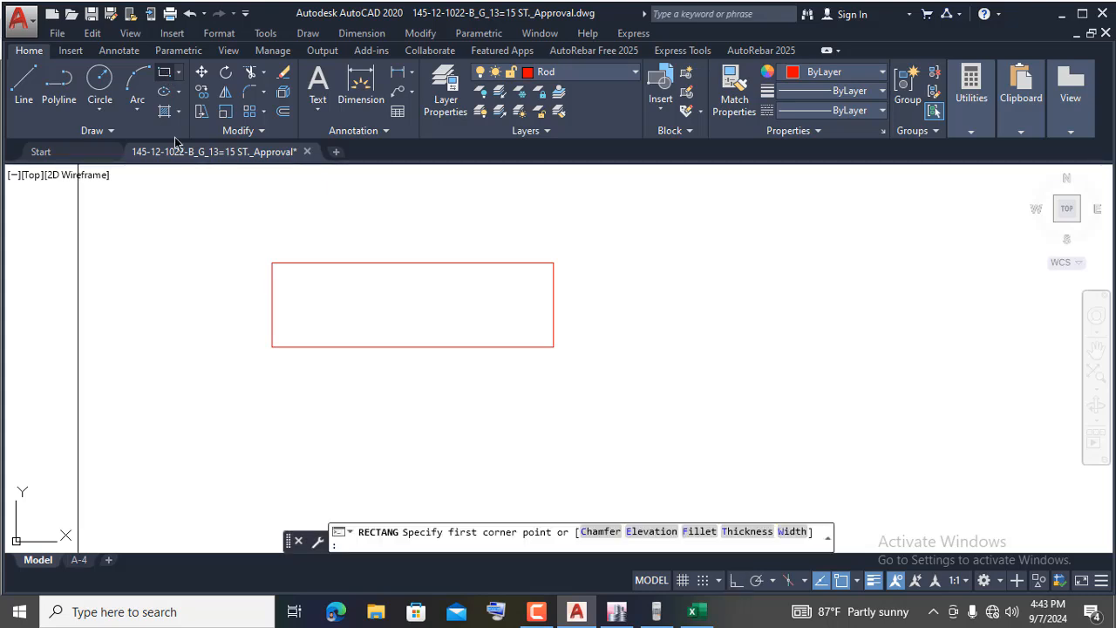
{"action": "left_click", "coordinate": [118, 223]}
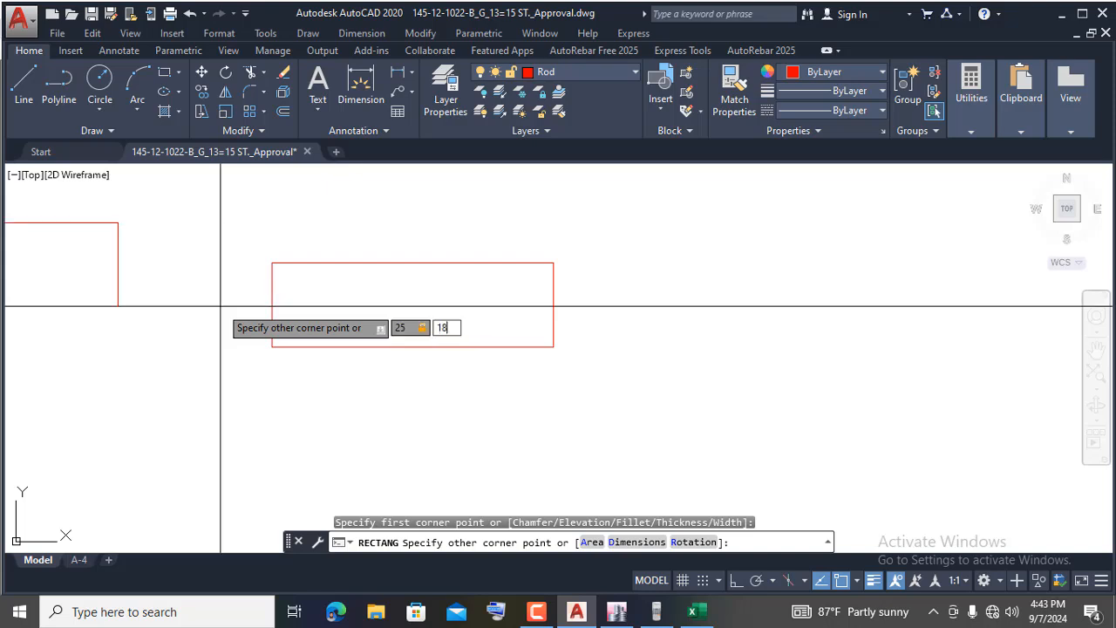
{"action": "key", "text": "Return"}
- Move the boundary element rectangle by its lower-left corner onto the lower-left corner of the wall outline
{"action": "left_click", "coordinate": [190, 223]}
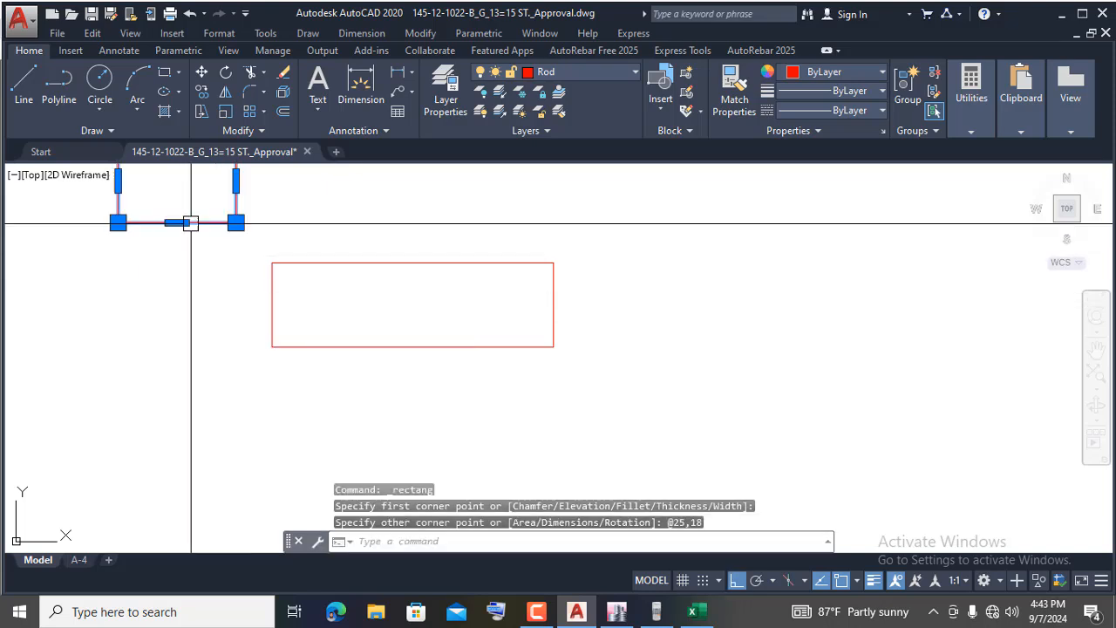
{"action": "left_click", "coordinate": [201, 74]}
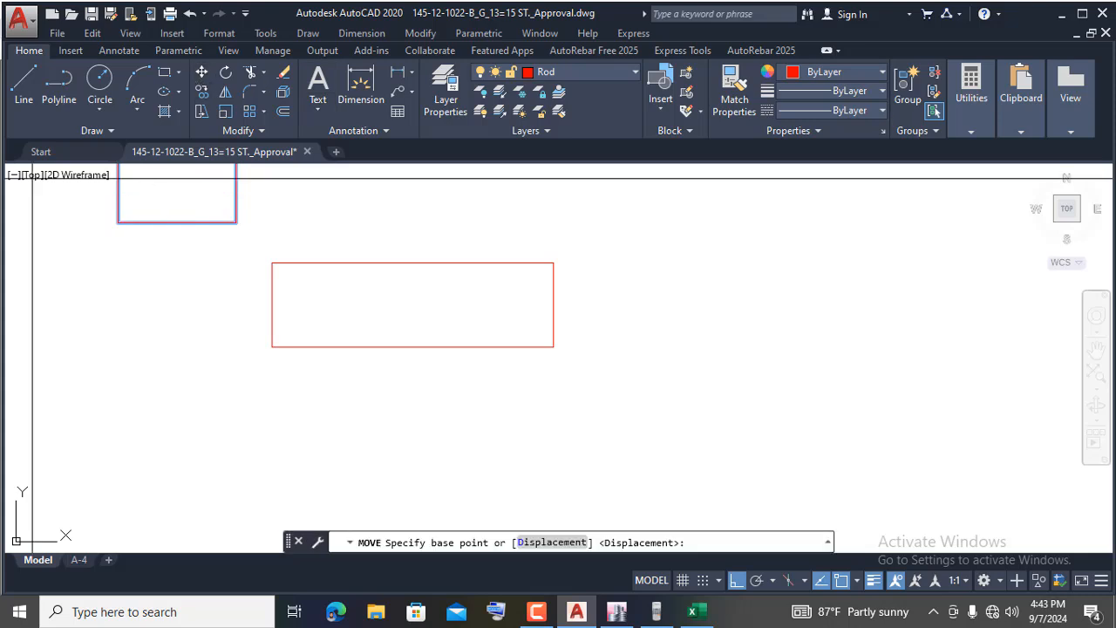
{"action": "left_click", "coordinate": [118, 222]}
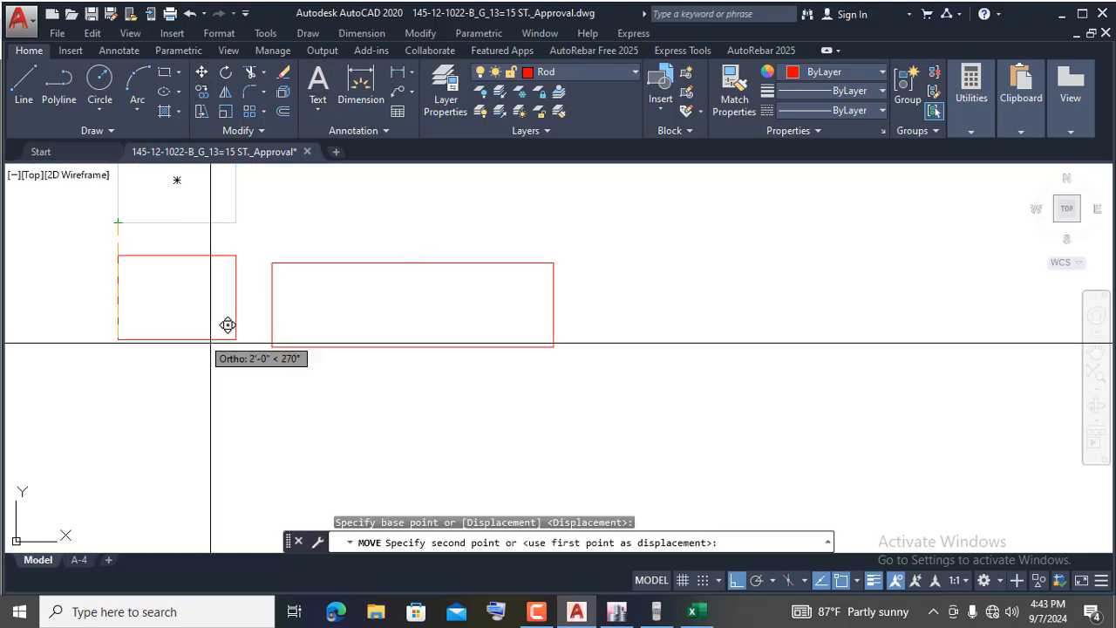
{"action": "left_click", "coordinate": [272, 346]}
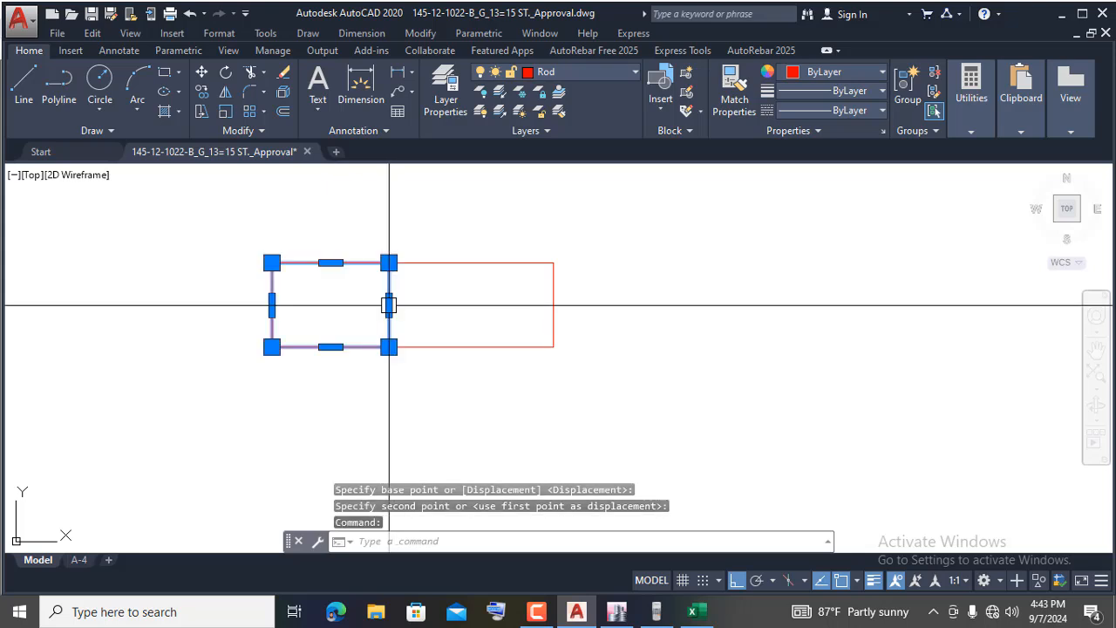
- Mirror the boundary element rectangle about the wall's vertical centreline, keeping the original
{"action": "left_click", "coordinate": [225, 93]}
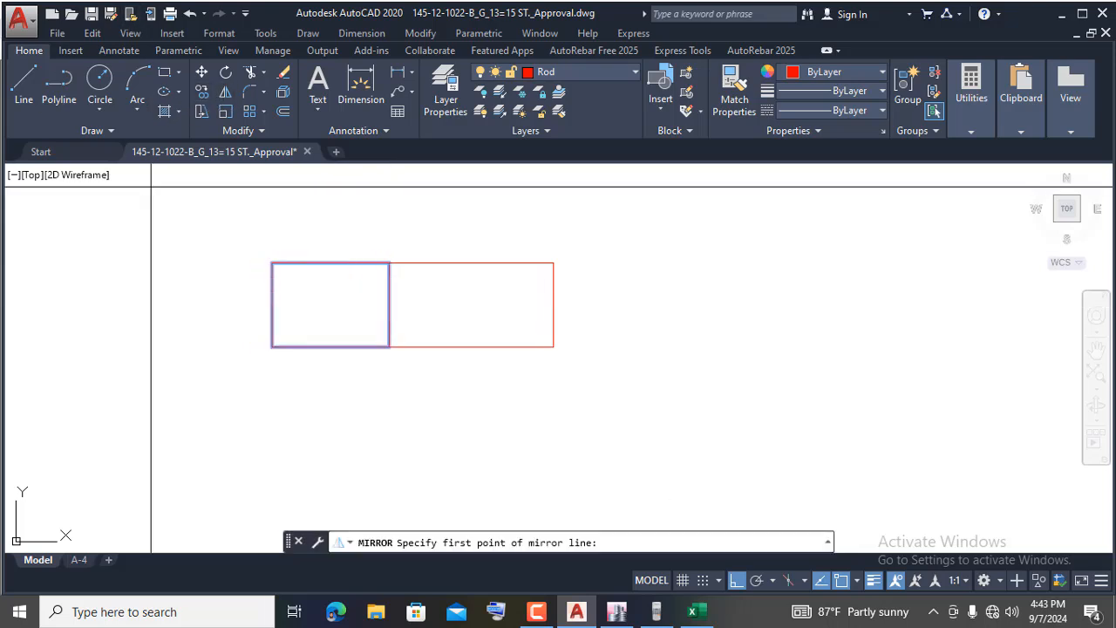
{"action": "left_click", "coordinate": [412, 304]}
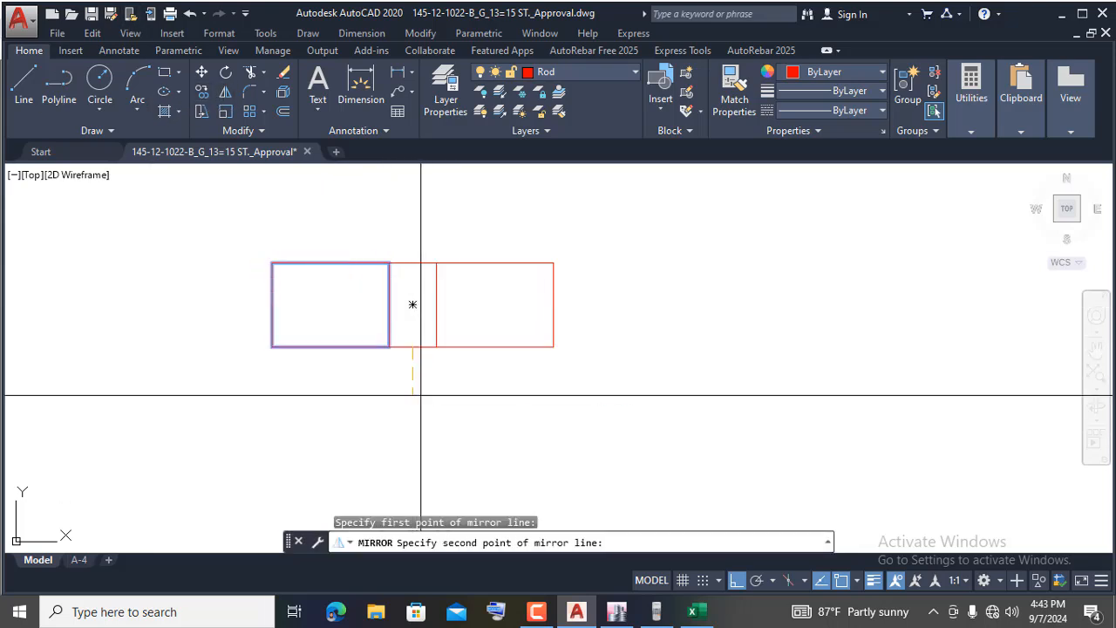
{"action": "left_click", "coordinate": [420, 398]}
{"action": "key", "text": "Return"}
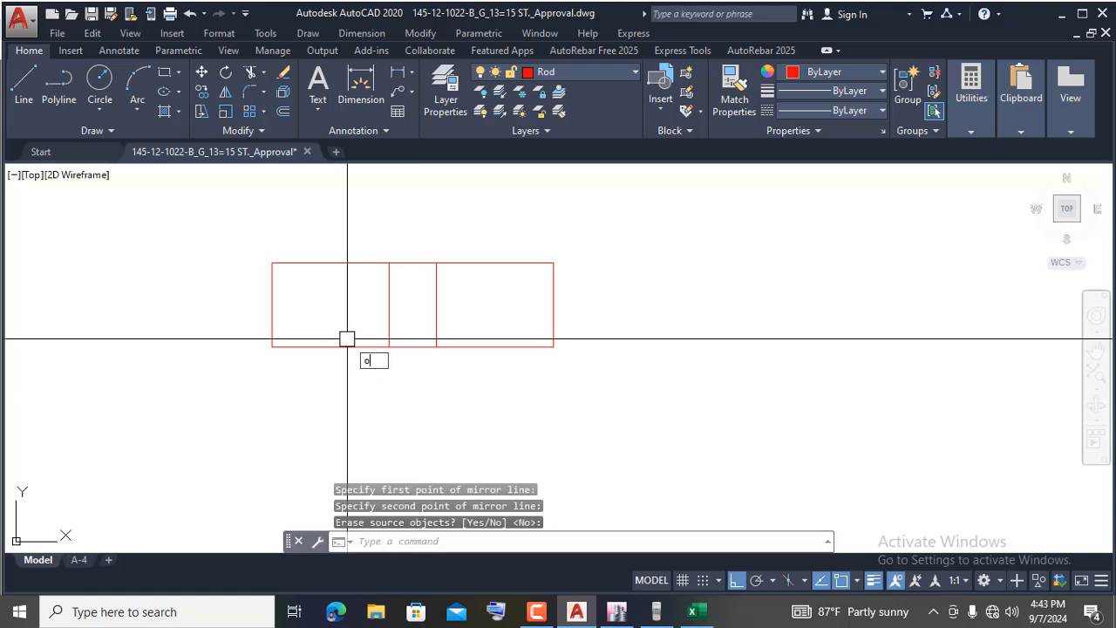
- Offset both boundary element rectangles inward by 1 inch
{"action": "key", "text": "Return"}
{"action": "key", "text": "Return"}
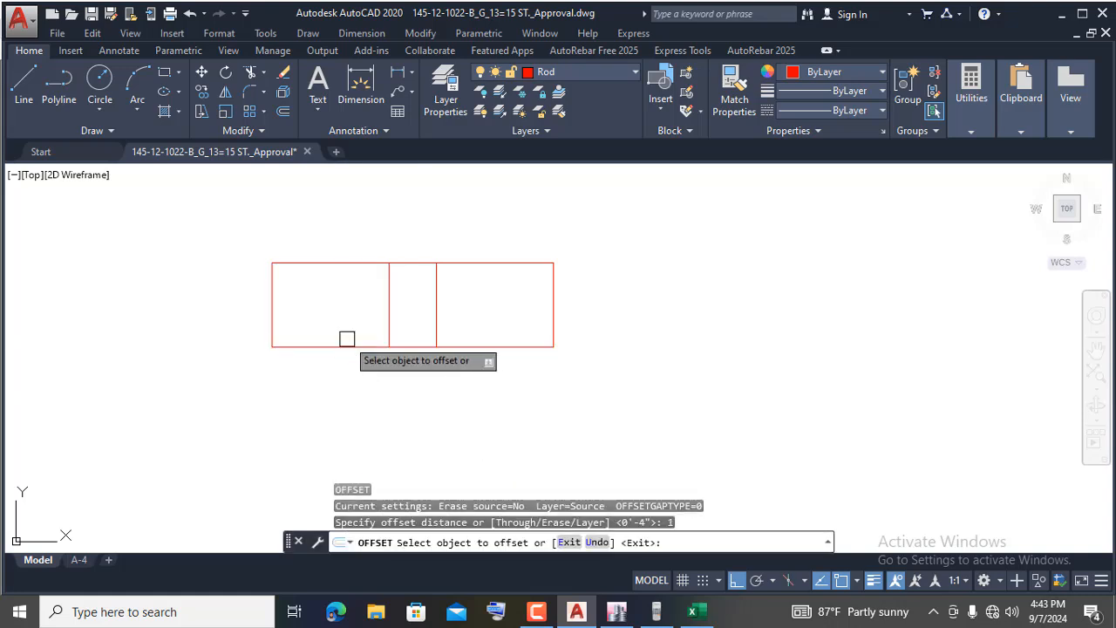
{"action": "left_click", "coordinate": [388, 296]}
{"action": "left_click", "coordinate": [331, 304]}
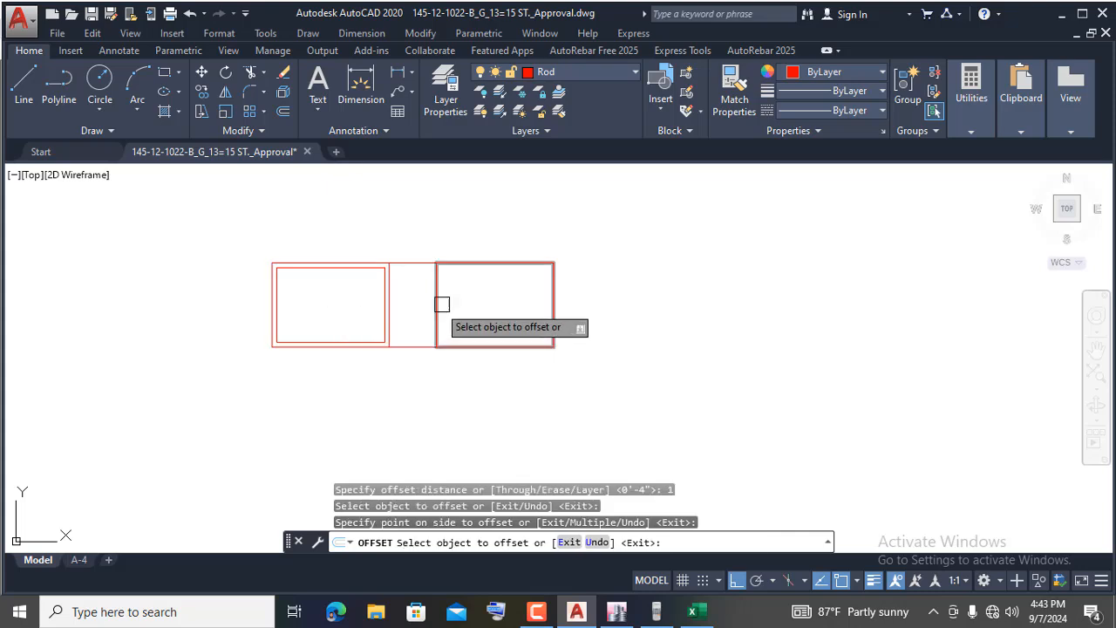
{"action": "left_click", "coordinate": [437, 299]}
{"action": "left_click", "coordinate": [523, 318]}
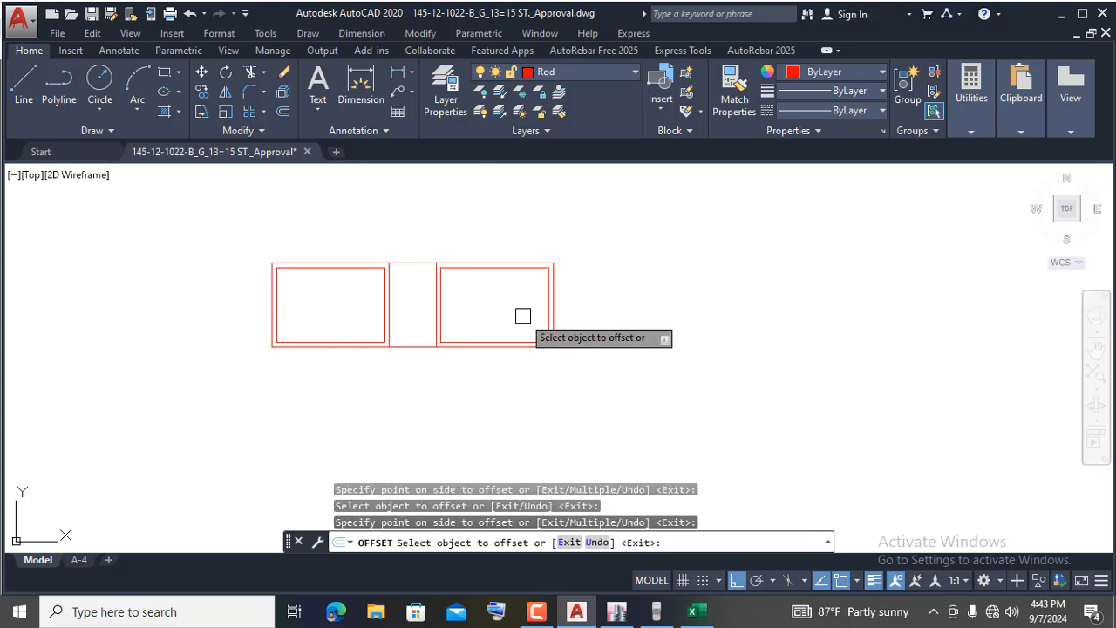
{"action": "key", "text": "Escape"}
- Erase the two original boundary element rectangles, keeping their inner offsets and the wall outline
{"action": "type", "text": "e"}
{"action": "key", "text": "space"}
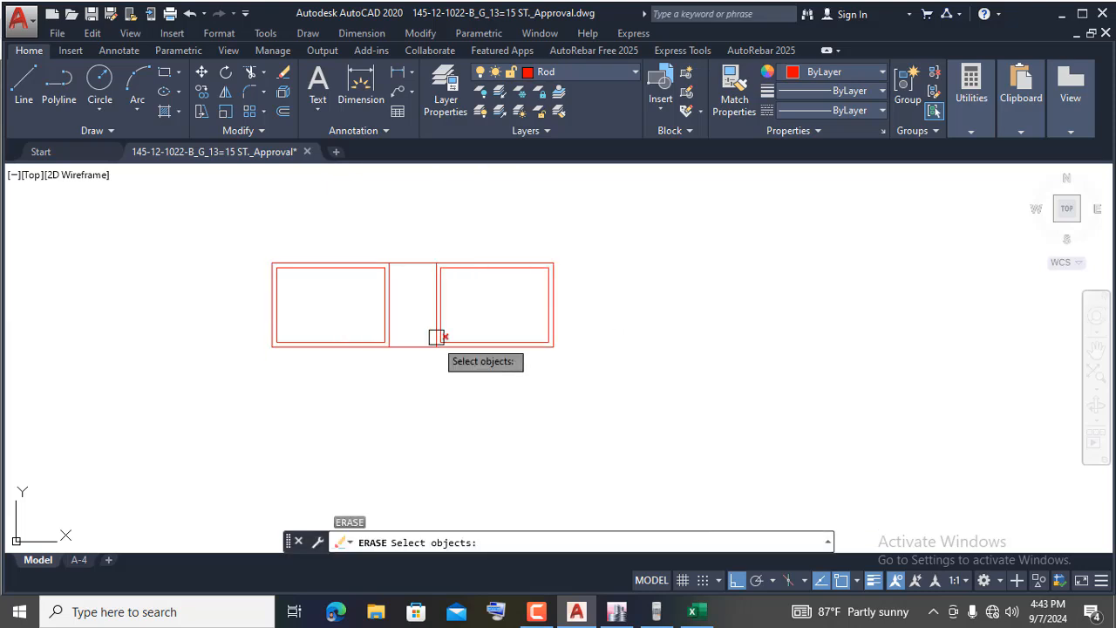
{"action": "scroll", "coordinate": [433, 347], "scroll_direction": "up", "scroll_amount": 6}
{"action": "left_click", "coordinate": [262, 307]}
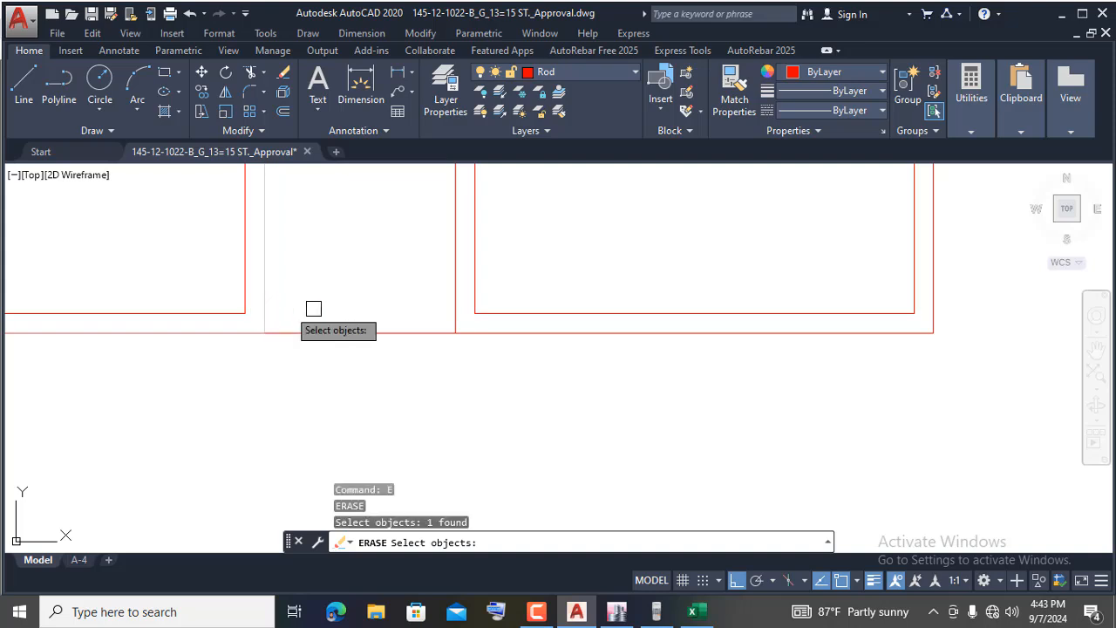
{"action": "left_click", "coordinate": [454, 286]}
{"action": "key", "text": "space"}
- Draw a circle of radius 0.79 tangent to the top and left edges of the left inner rectangle
{"action": "scroll", "coordinate": [381, 334], "scroll_direction": "down", "scroll_amount": 5}
{"action": "scroll", "coordinate": [217, 244], "scroll_direction": "up", "scroll_amount": 4}
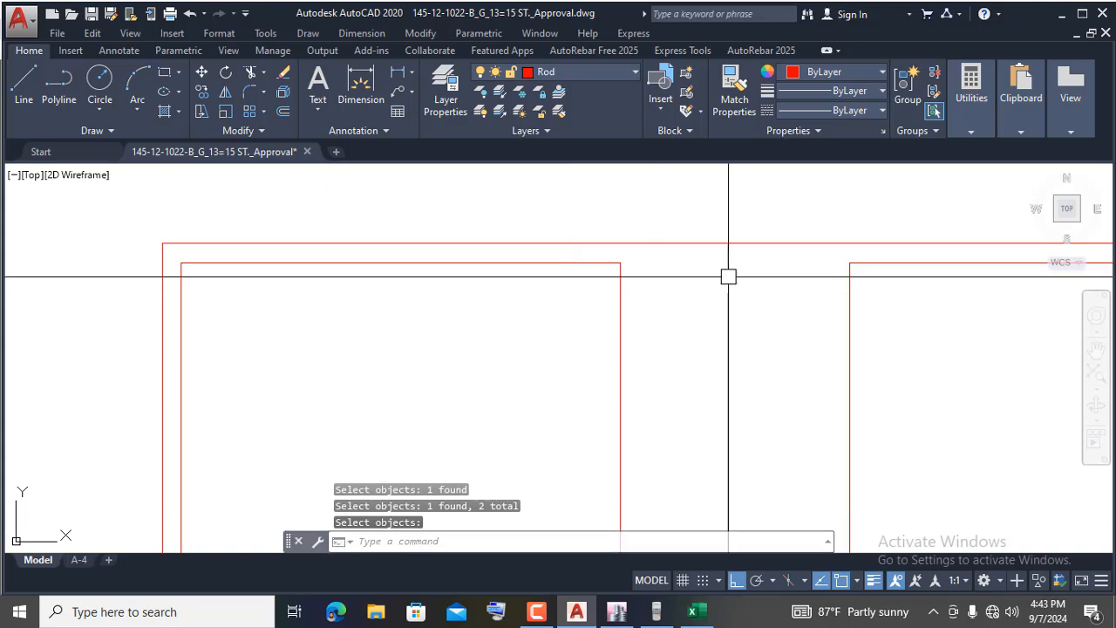
{"action": "scroll", "coordinate": [715, 253], "scroll_direction": "down", "scroll_amount": 2}
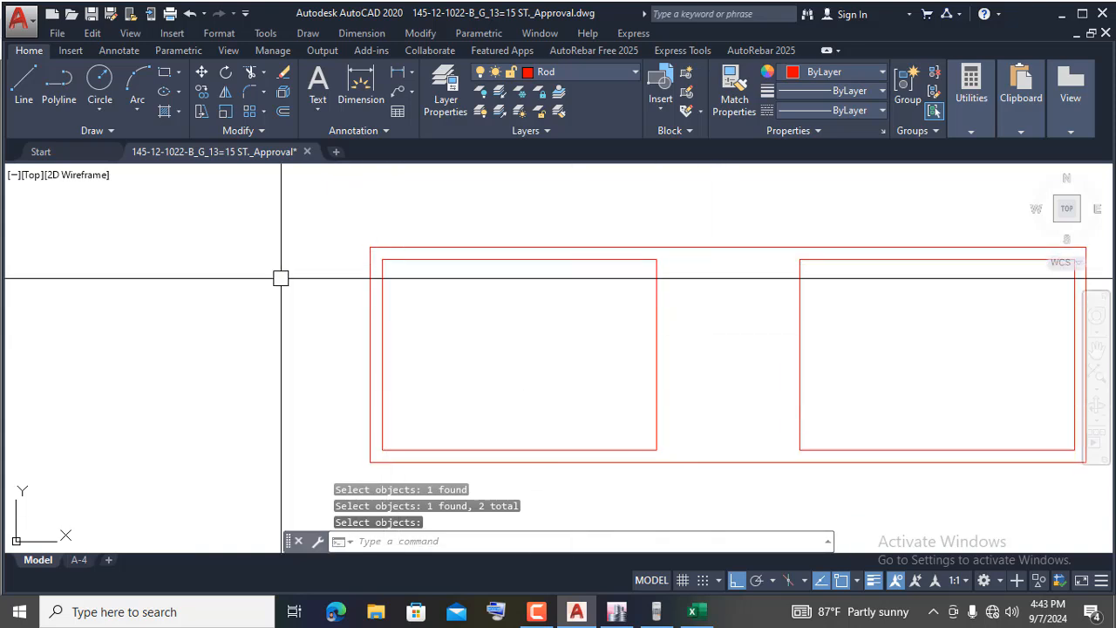
{"action": "left_click", "coordinate": [101, 87]}
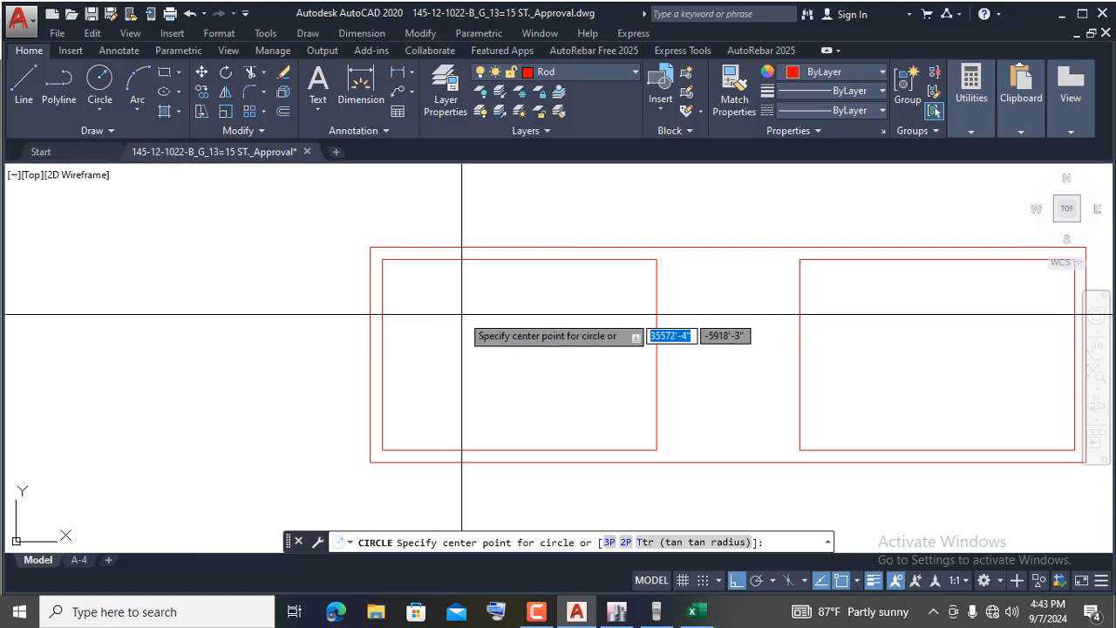
{"action": "type", "text": "t"}
{"action": "key", "text": "Return"}
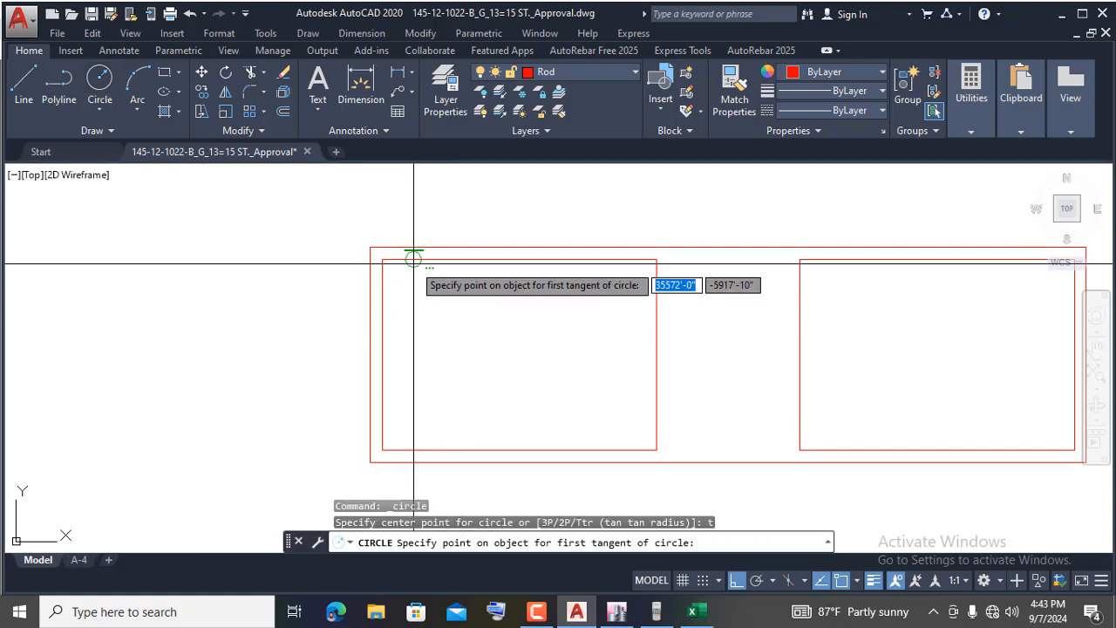
{"action": "left_click", "coordinate": [397, 259]}
{"action": "left_click", "coordinate": [384, 299]}
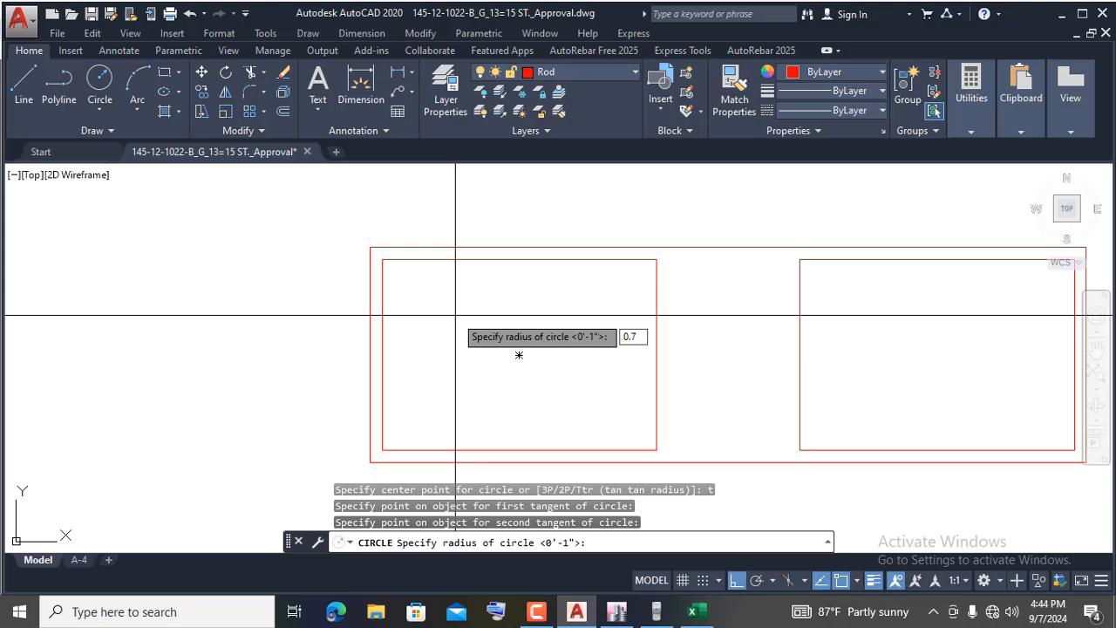
{"action": "type", "text": "0.79"}
{"action": "key", "text": "Return"}
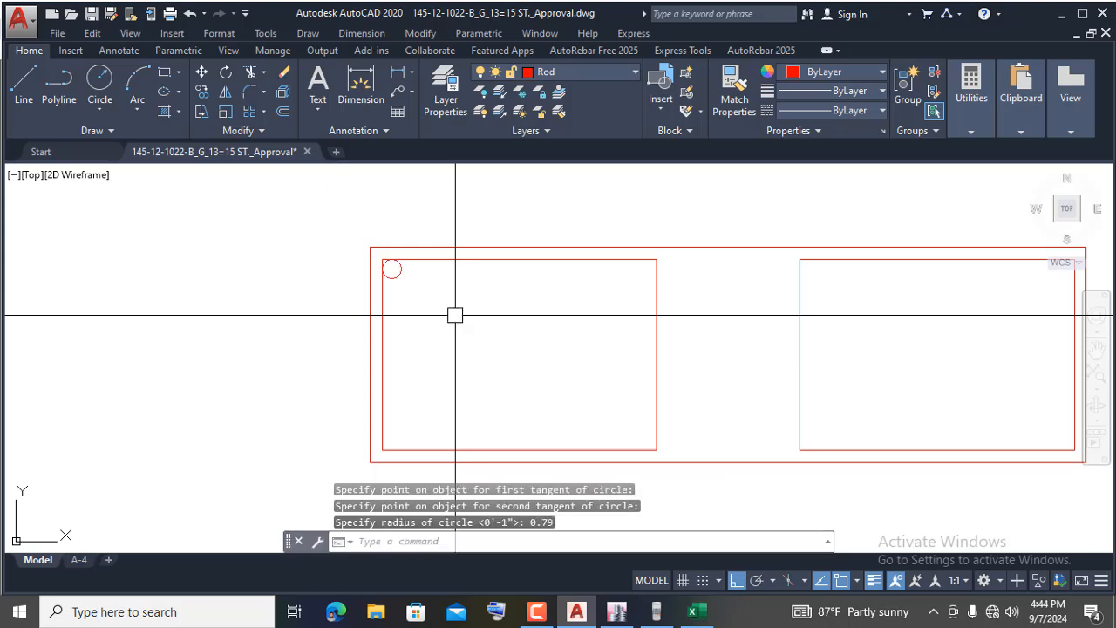
- Place a solid donut with inside diameter 0 and outside diameter 1.58 at the centre of the corner circle
{"action": "scroll", "coordinate": [389, 262], "scroll_direction": "up", "scroll_amount": 3}
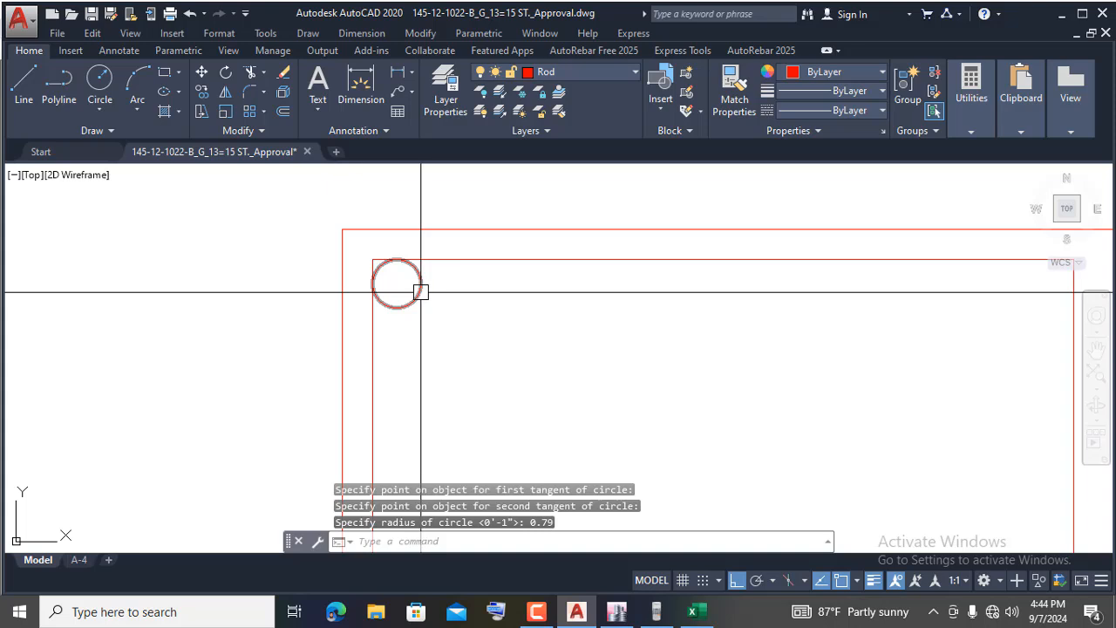
{"action": "type", "text": "do"}
{"action": "key", "text": "Return"}
{"action": "type", "text": "0"}
{"action": "key", "text": "Return"}
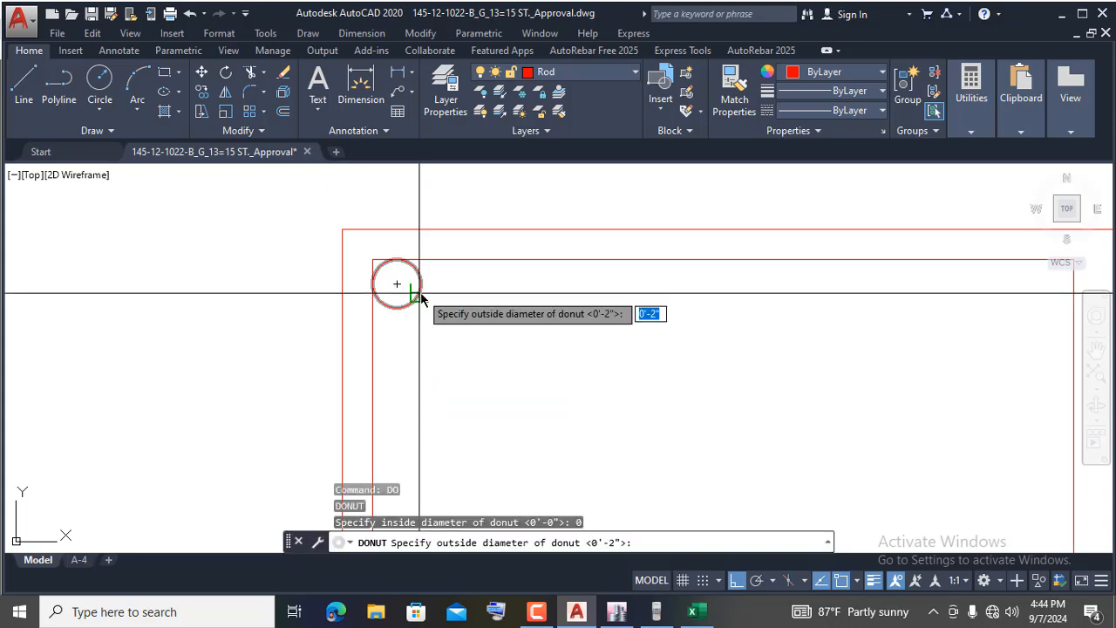
{"action": "type", "text": "1.58"}
{"action": "key", "text": "Return"}
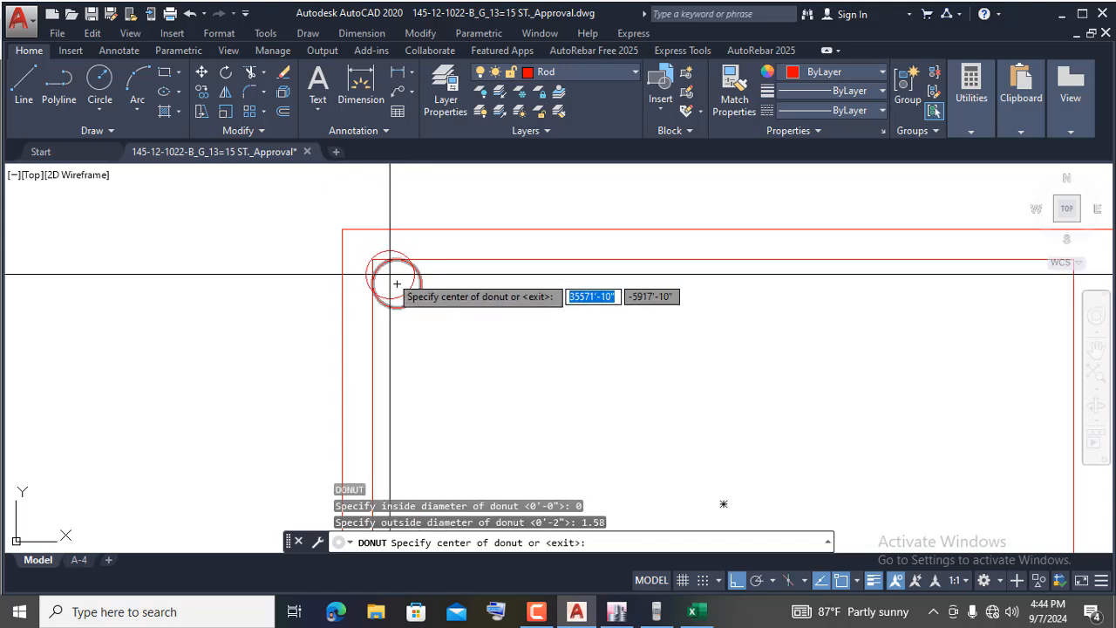
{"action": "left_click", "coordinate": [396, 283]}
{"action": "key", "text": "Return"}
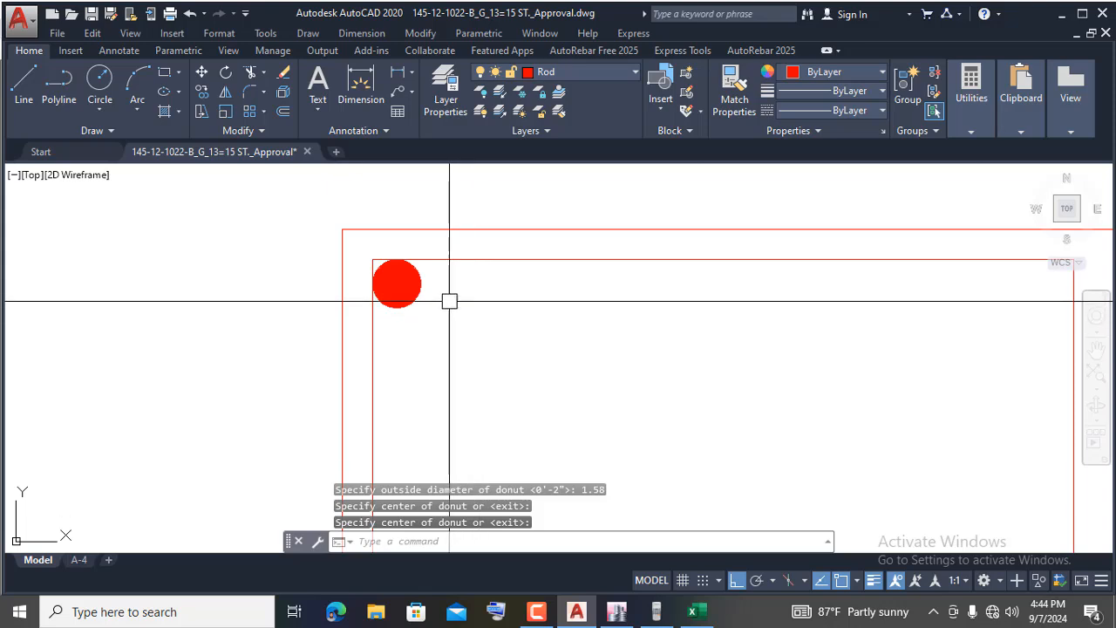
- Mirror the left inner rectangle's top-left corner bar about the vertical line through its top edge's midpoint, keeping the original bar
{"action": "left_click", "coordinate": [361, 251]}
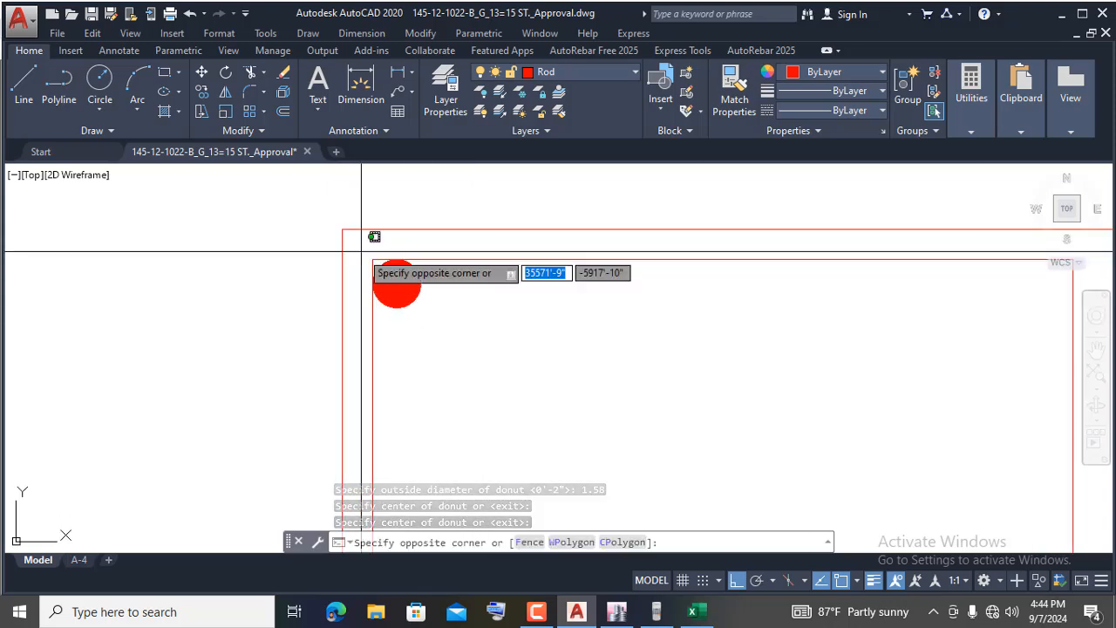
{"action": "left_click", "coordinate": [449, 330]}
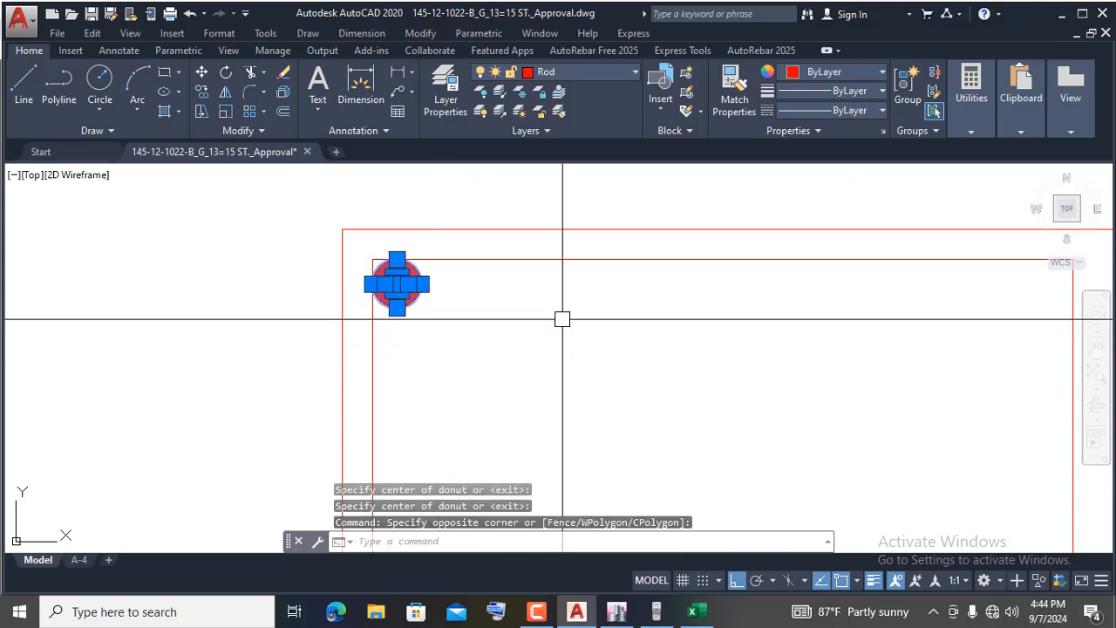
{"action": "left_click", "coordinate": [226, 93]}
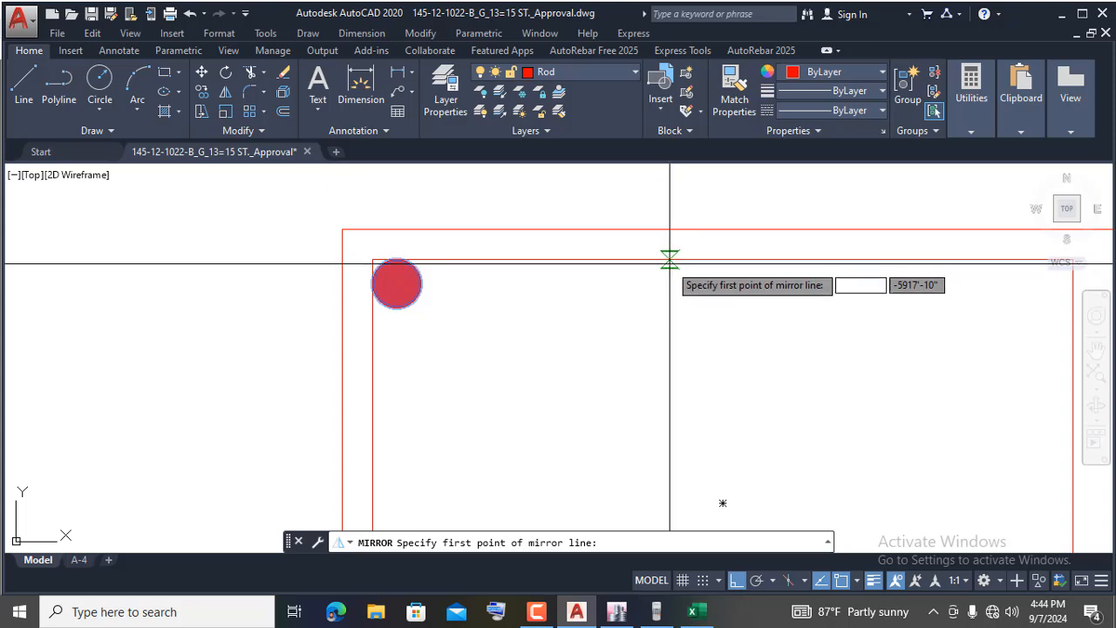
{"action": "left_click", "coordinate": [723, 259]}
{"action": "left_click", "coordinate": [724, 347]}
{"action": "key", "text": "Return"}
{"action": "scroll", "coordinate": [607, 296], "scroll_direction": "down", "scroll_amount": 4}
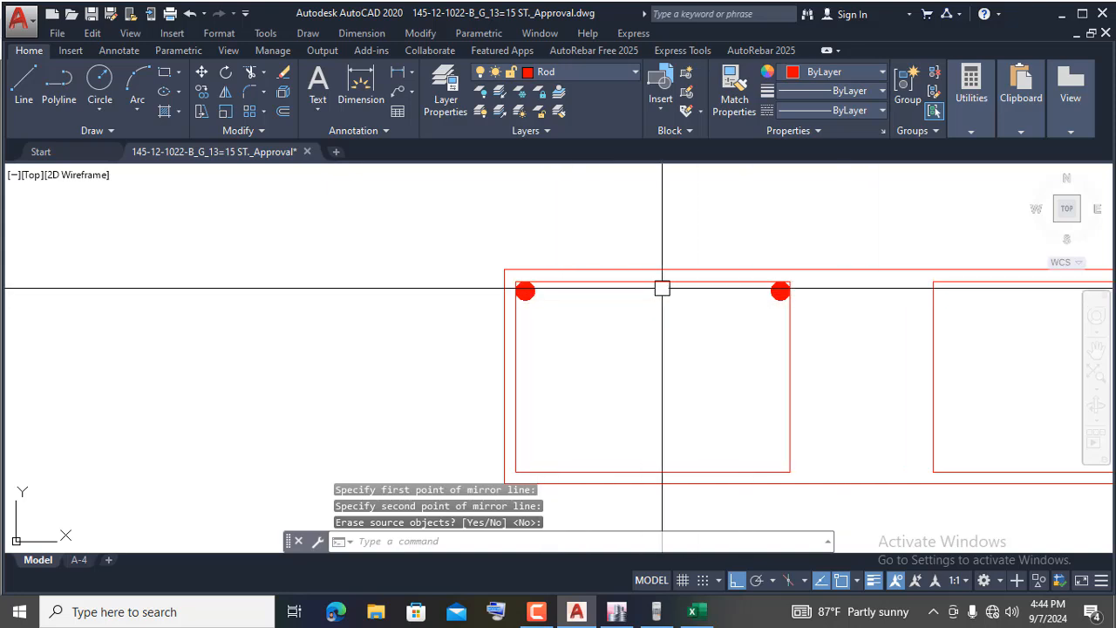
{"action": "scroll", "coordinate": [456, 294], "scroll_direction": "up", "scroll_amount": 5}
{"action": "left_click", "coordinate": [409, 257]}
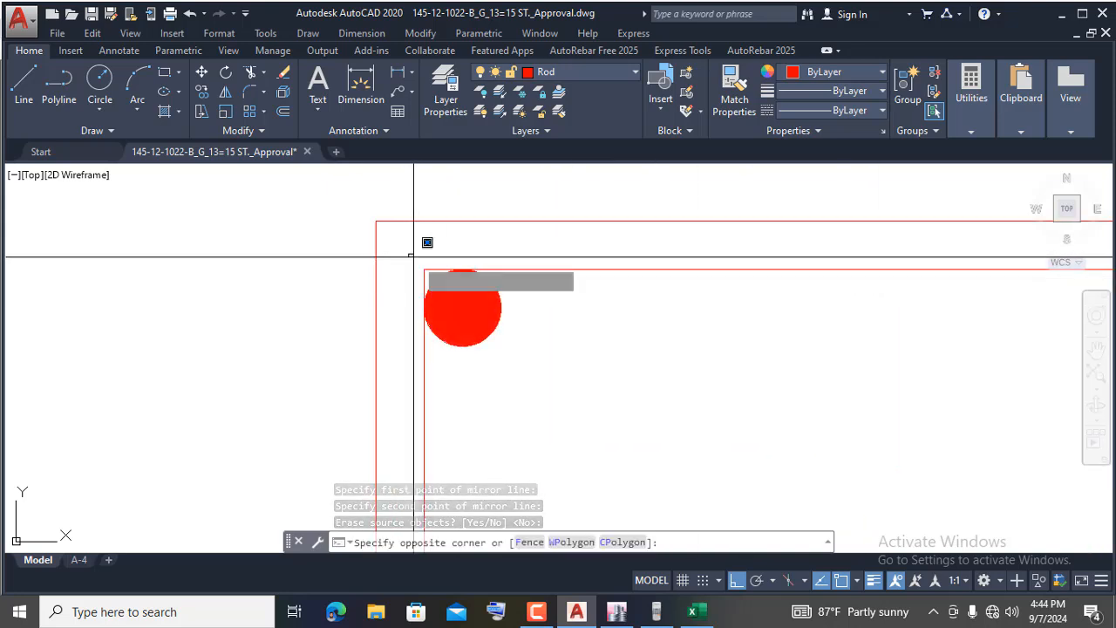
{"action": "left_click", "coordinate": [535, 376]}
{"action": "scroll", "coordinate": [379, 312], "scroll_direction": "down", "scroll_amount": 2}
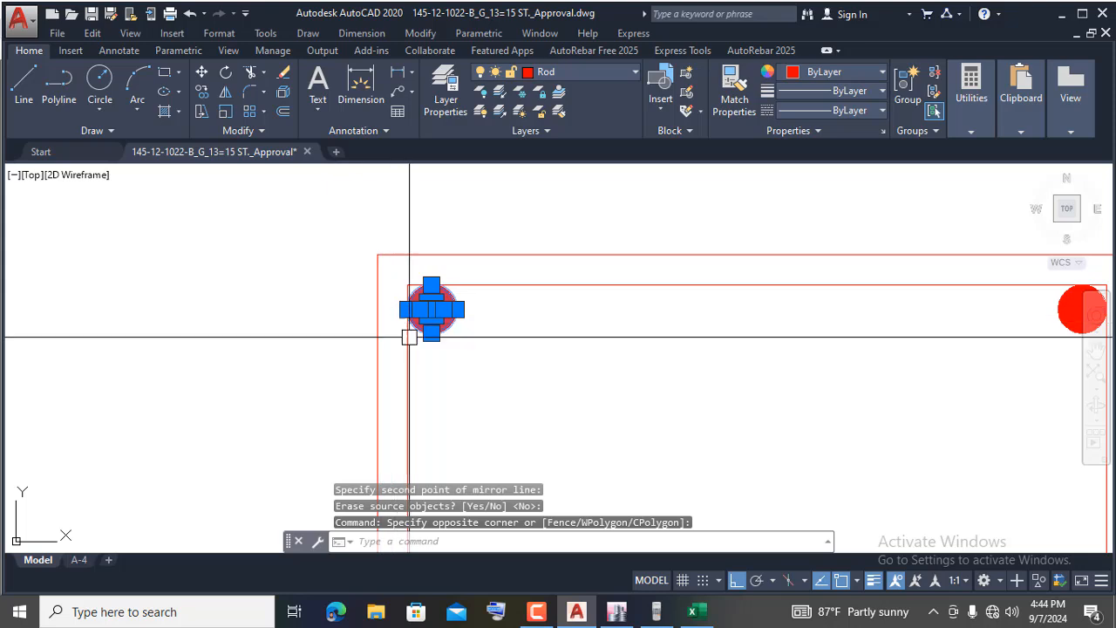
{"action": "scroll", "coordinate": [623, 341], "scroll_direction": "down", "scroll_amount": 2}
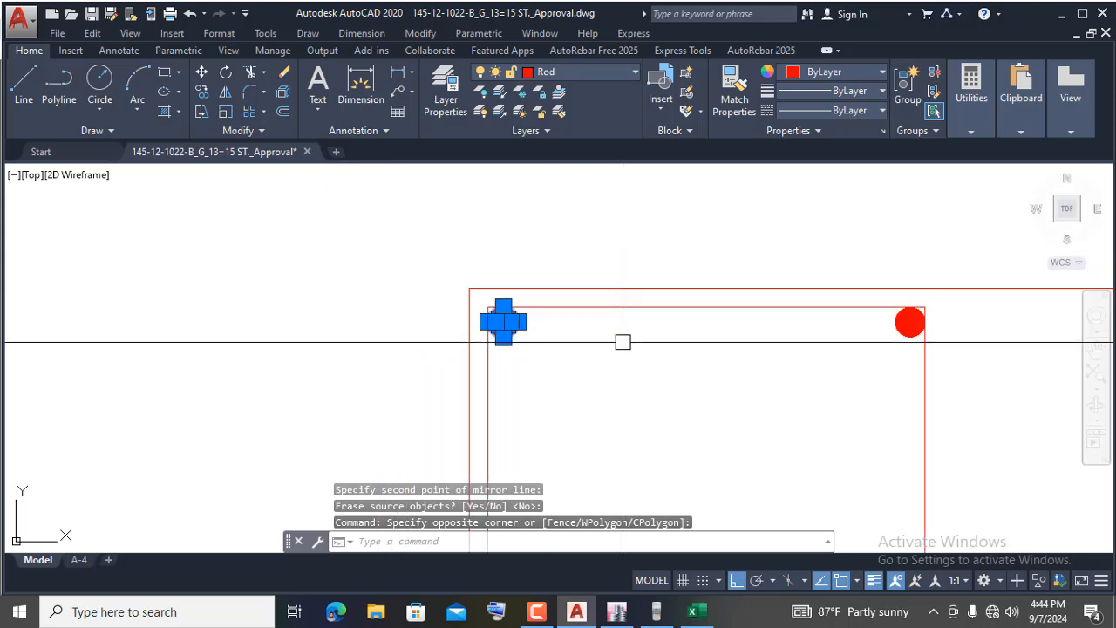
{"action": "key", "text": "Escape"}
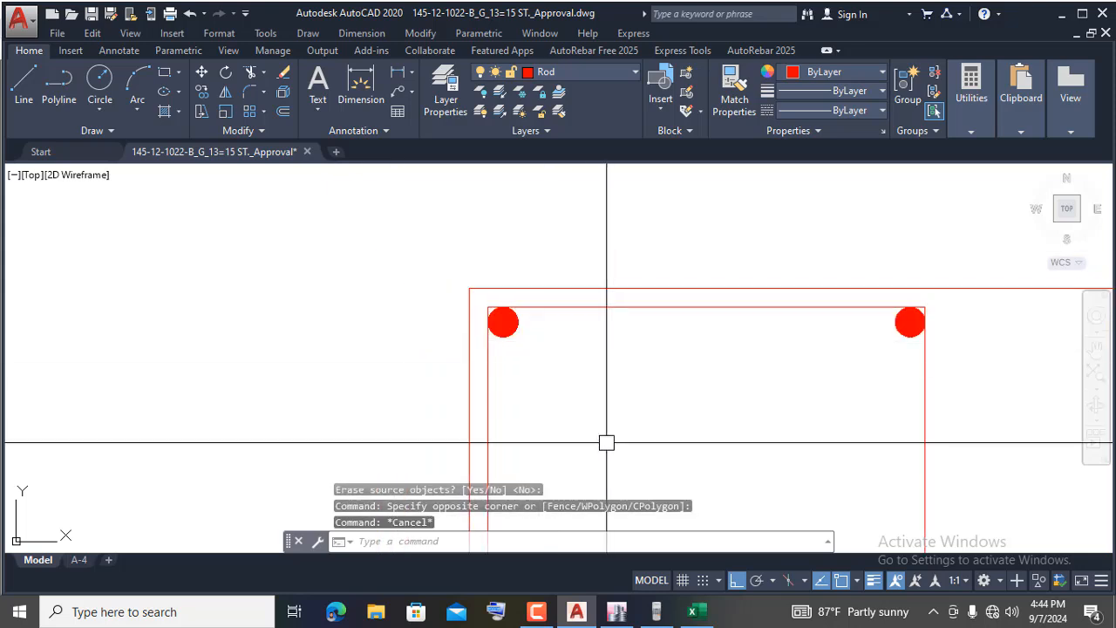
- Look up the millimetre long rebar spacing along Lb in the Excel boundary element sheet and convert it on the calculator as 83.6÷25.4
{"action": "left_click", "coordinate": [692, 612]}
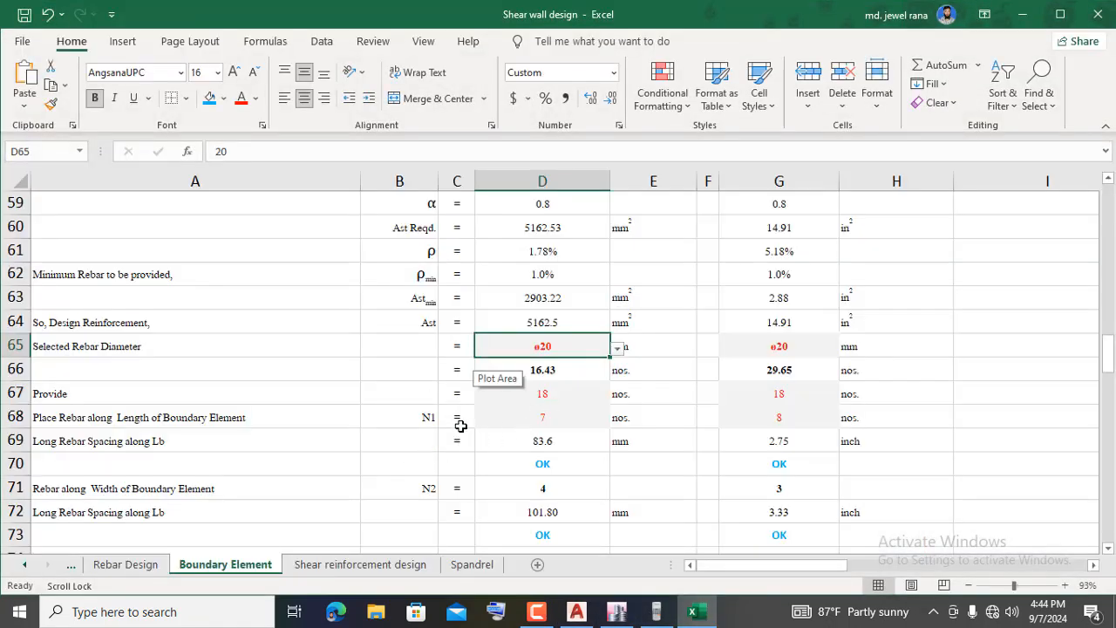
{"action": "left_click", "coordinate": [555, 441]}
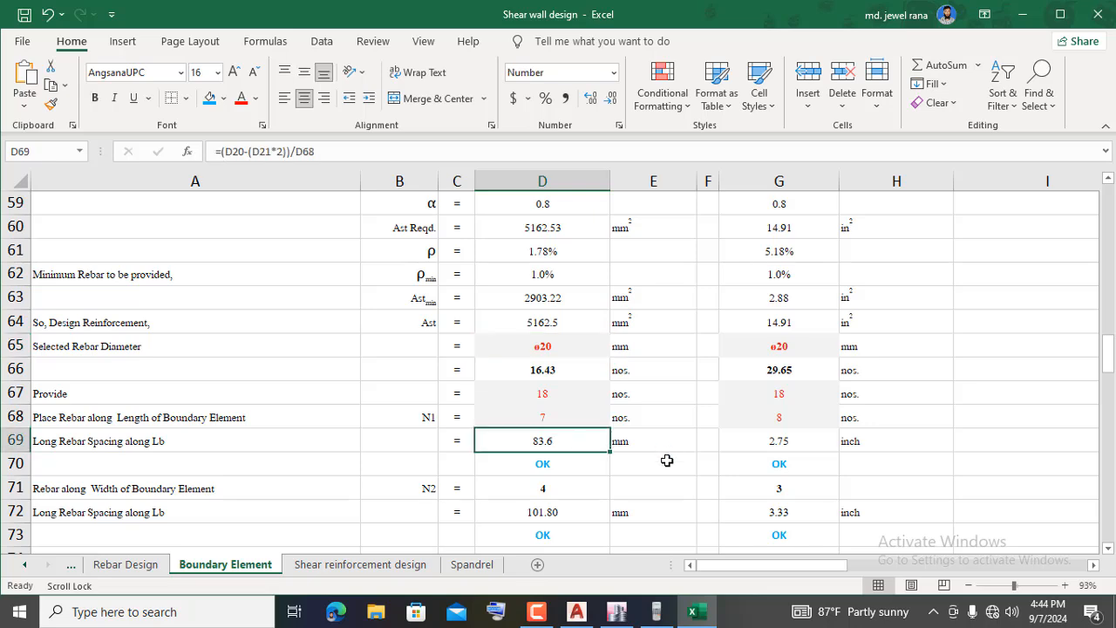
{"action": "left_click", "coordinate": [1020, 17]}
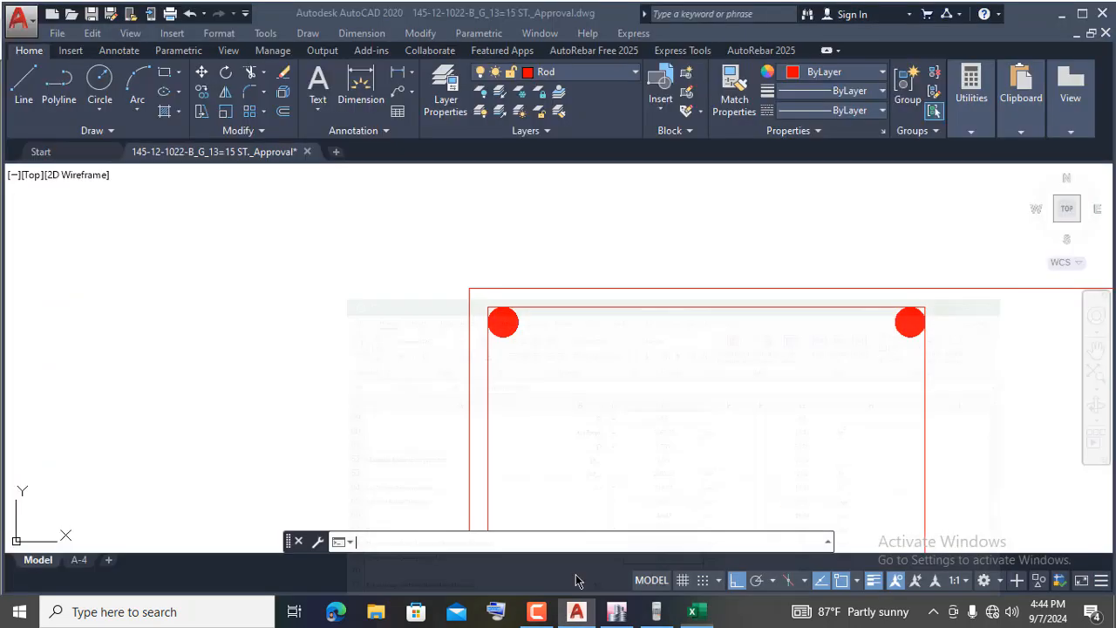
{"action": "left_click", "coordinate": [652, 613]}
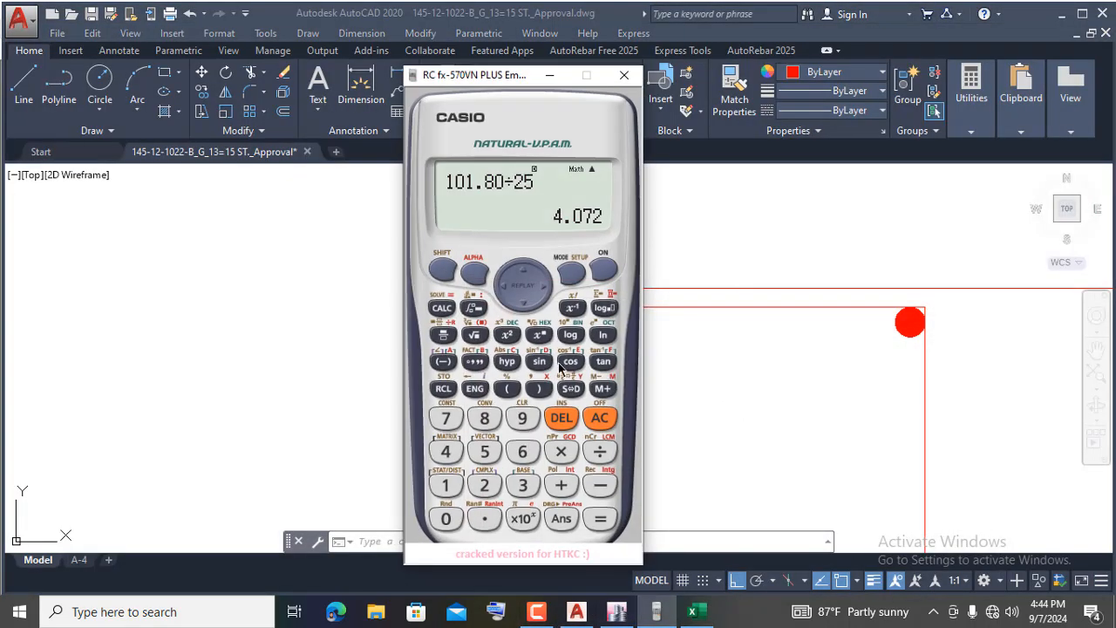
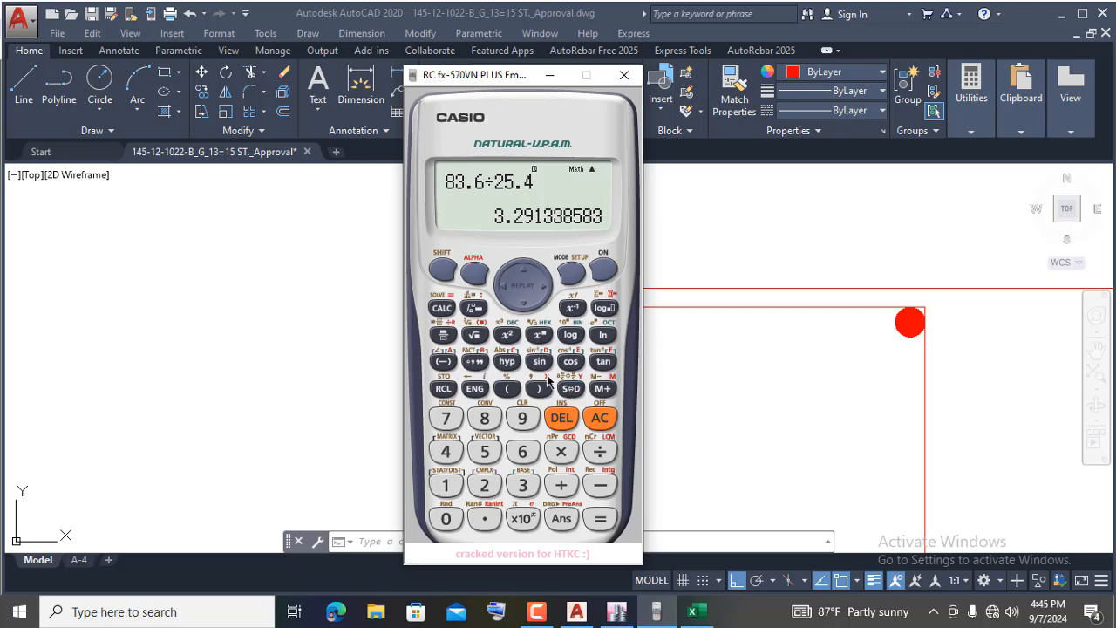
{"action": "left_click", "coordinate": [549, 75]}
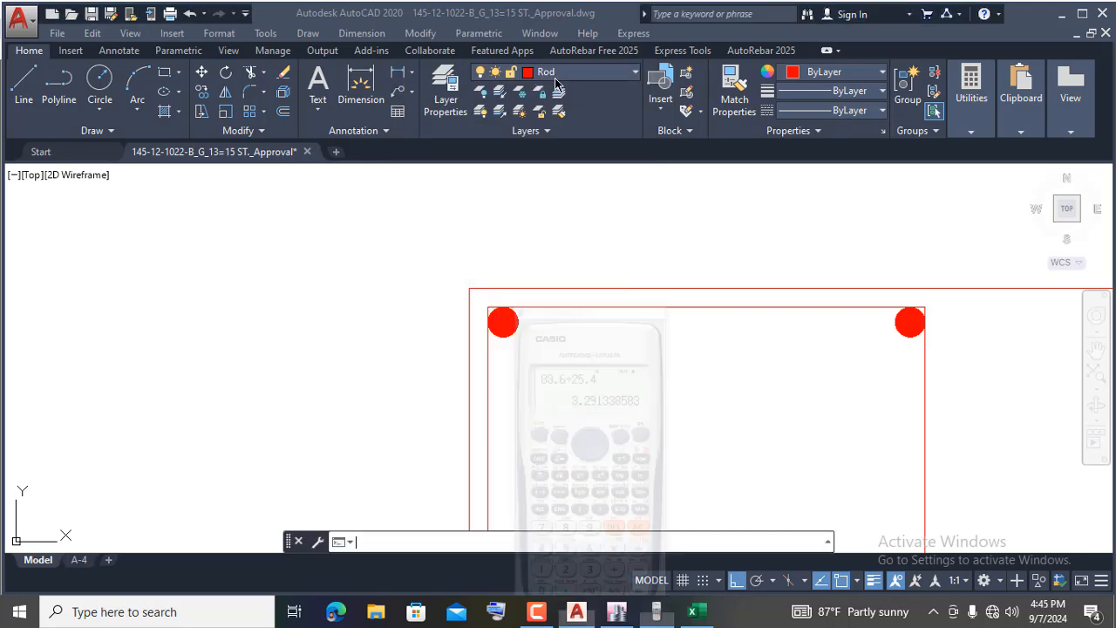
- Copy the top-left corner bar 3.35 to the right along the rectangle's top edge
{"action": "scroll", "coordinate": [498, 328], "scroll_direction": "up", "scroll_amount": 2}
{"action": "scroll", "coordinate": [499, 328], "scroll_direction": "up", "scroll_amount": 2}
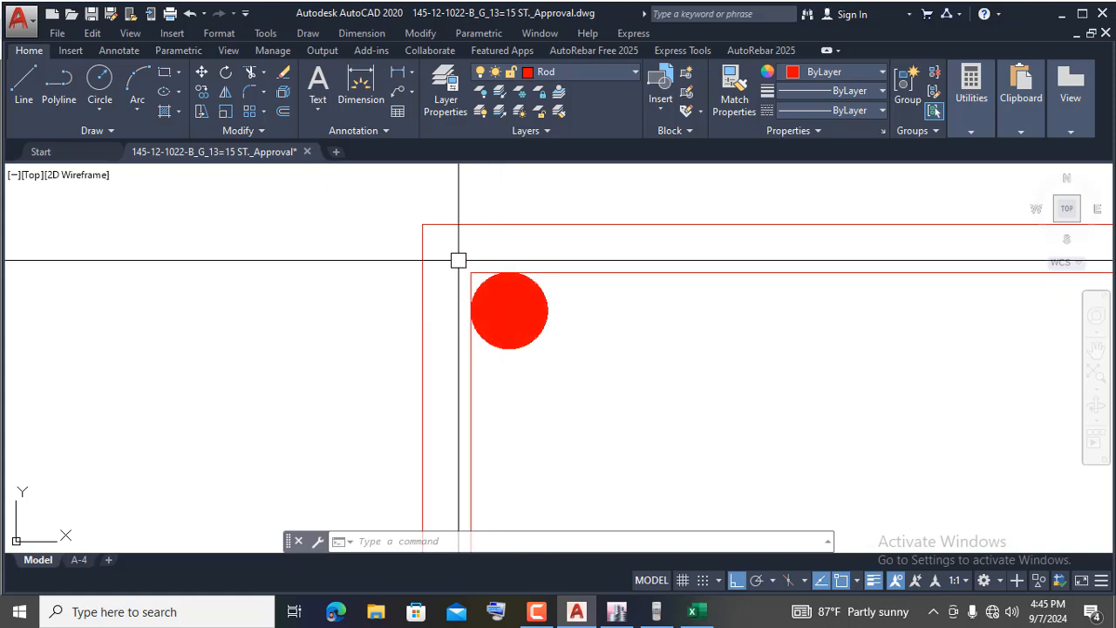
{"action": "left_click", "coordinate": [201, 91]}
{"action": "left_click", "coordinate": [451, 257]}
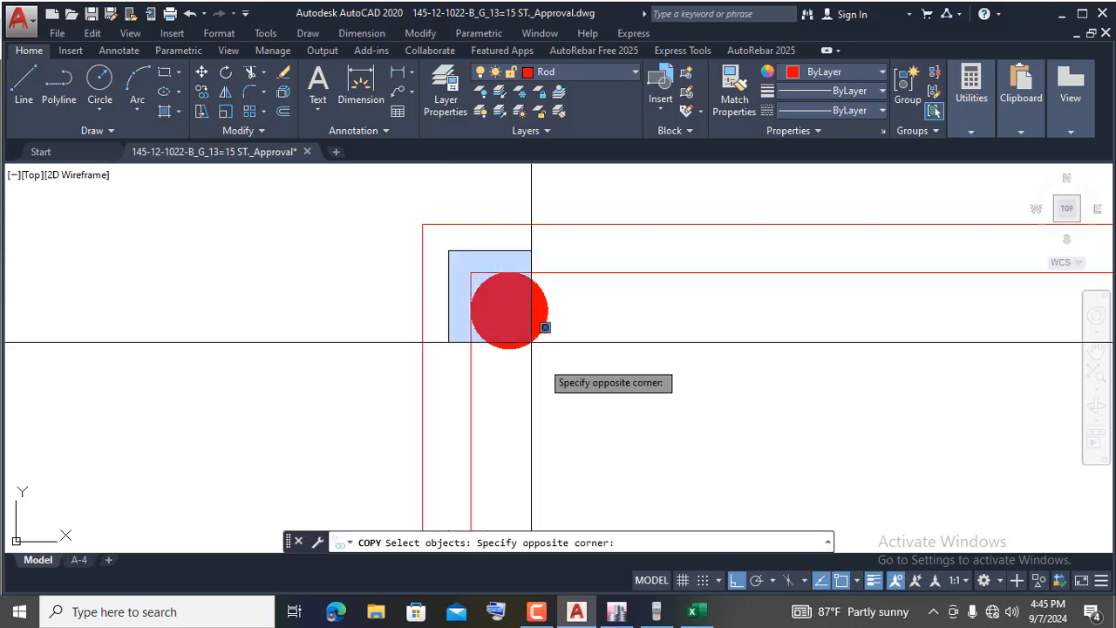
{"action": "left_click", "coordinate": [553, 359]}
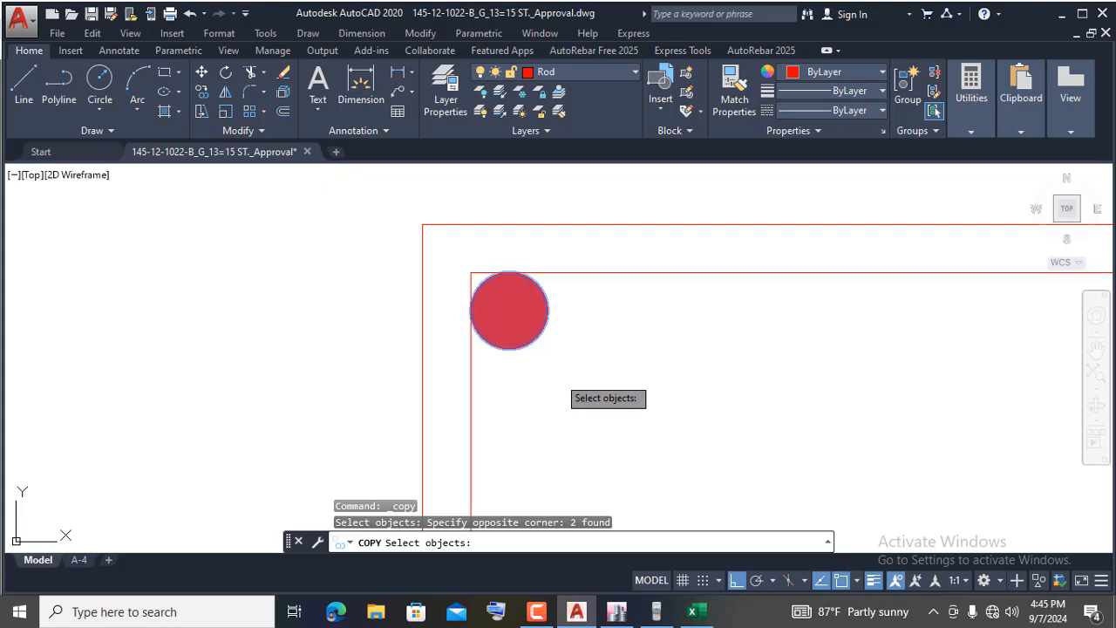
{"action": "key", "text": "Return"}
{"action": "left_click", "coordinate": [535, 392]}
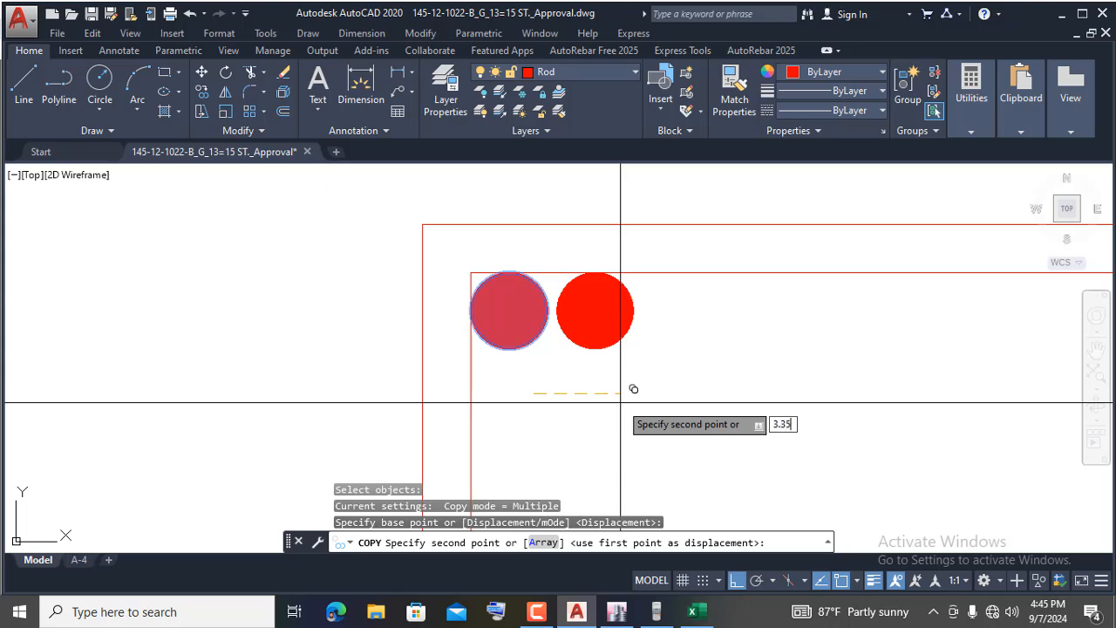
{"action": "type", "text": "3.35"}
{"action": "key", "text": "Return"}
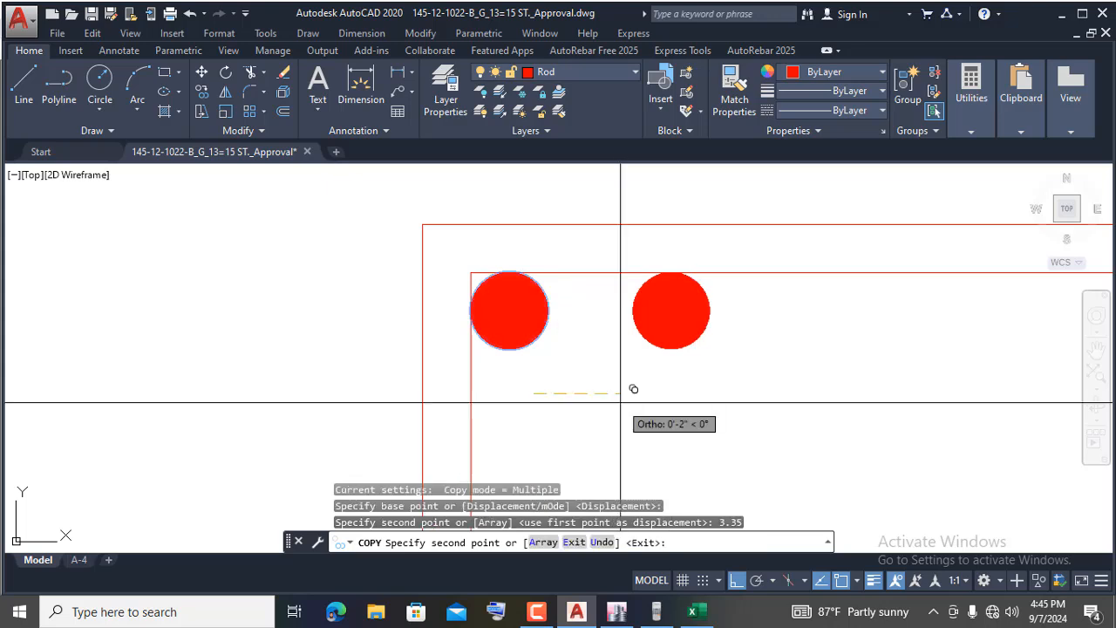
{"action": "key", "text": "Return"}
- Copy the second bar 3.35 to the right to place a third bar in the top row
{"action": "scroll", "coordinate": [597, 398], "scroll_direction": "down", "scroll_amount": 4}
{"action": "scroll", "coordinate": [684, 369], "scroll_direction": "up", "scroll_amount": 4}
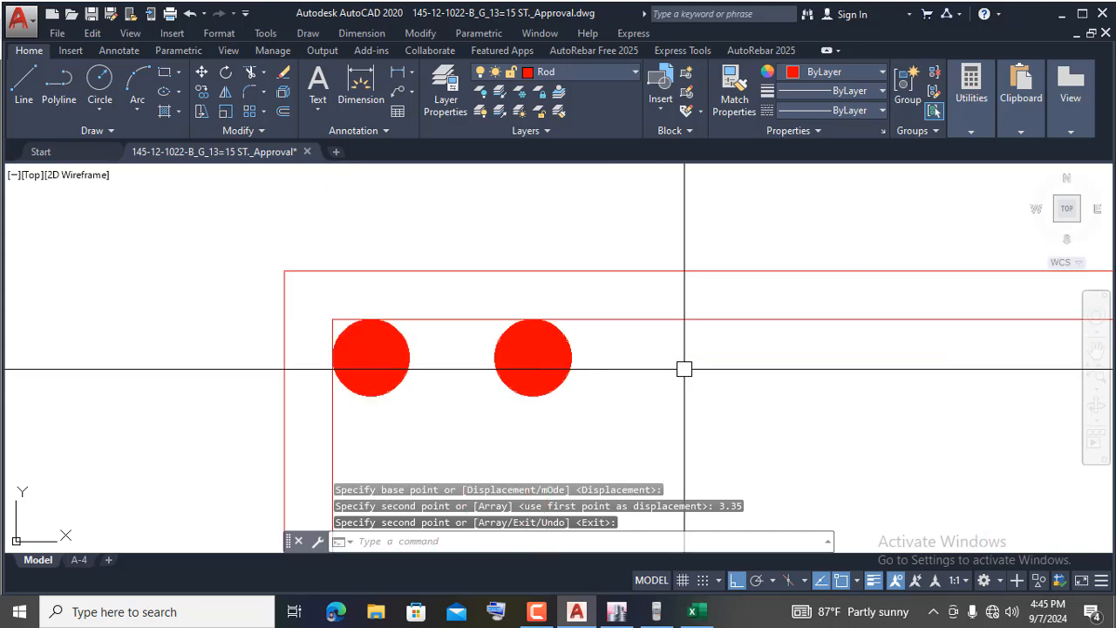
{"action": "key", "text": "Return"}
{"action": "left_click", "coordinate": [488, 302]}
{"action": "left_click", "coordinate": [626, 426]}
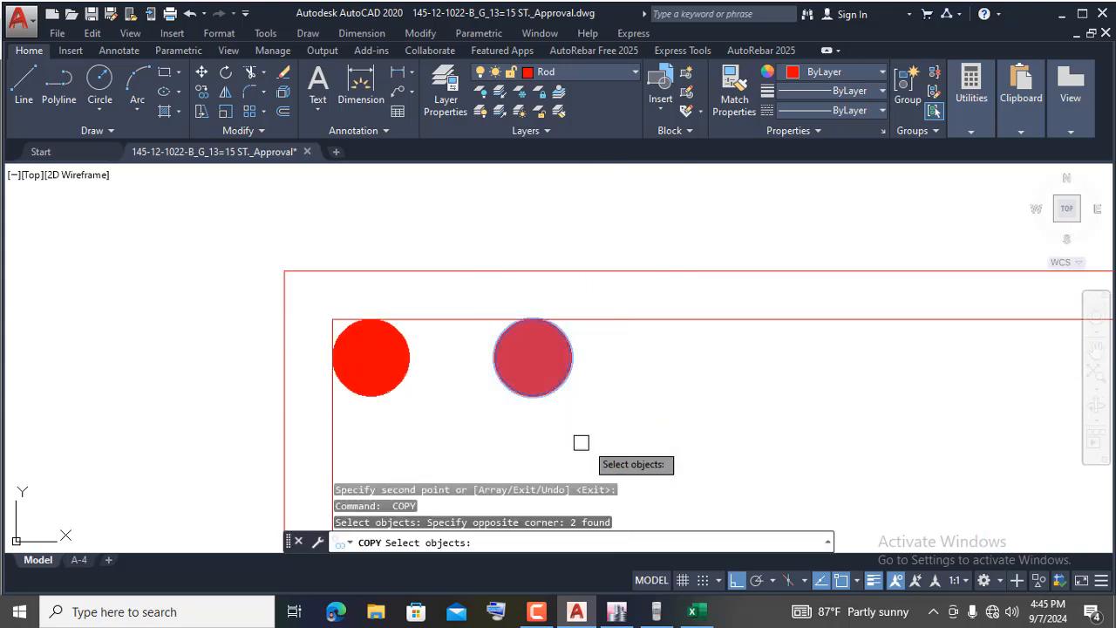
{"action": "key", "text": "Return"}
{"action": "left_click", "coordinate": [538, 445]}
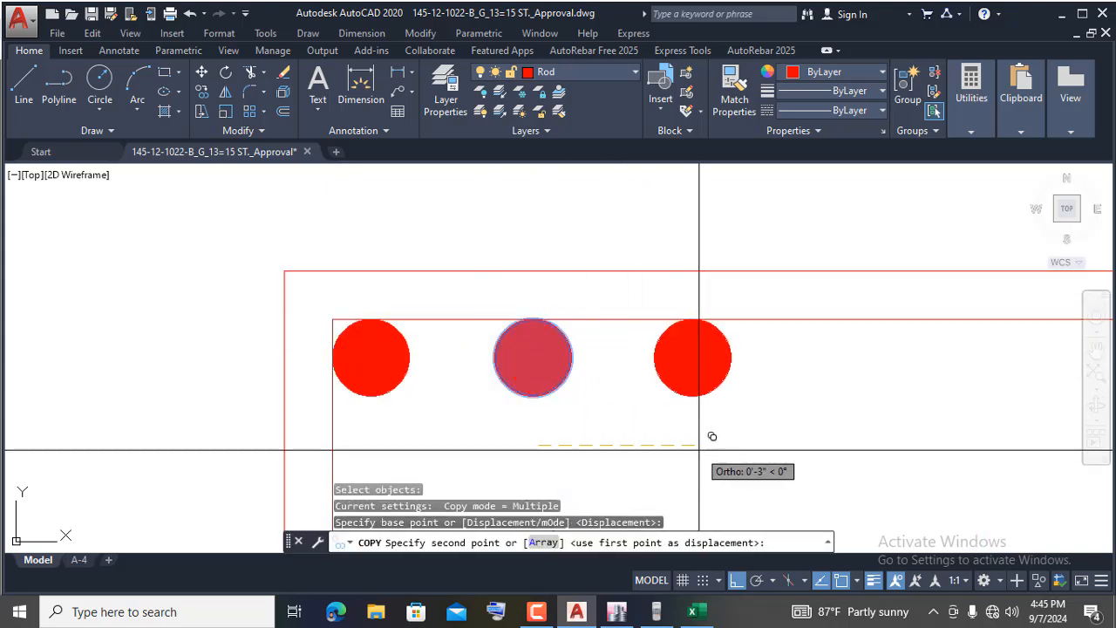
{"action": "type", "text": "3."}
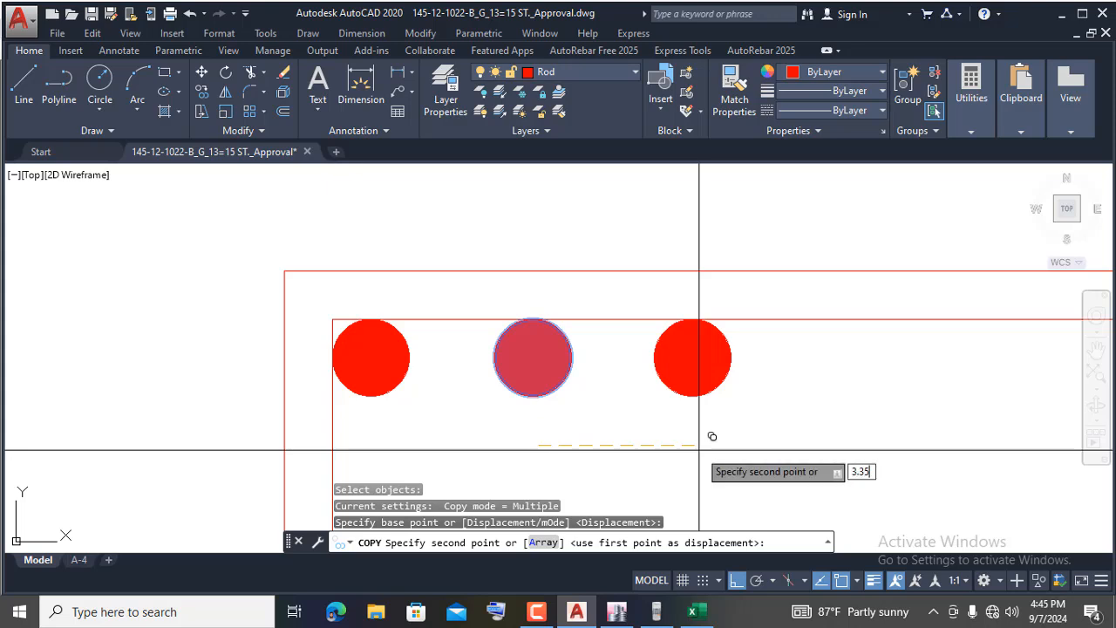
{"action": "type", "text": "35"}
{"action": "key", "text": "Return"}
- Place a further copy of the second bar at the same 3.35 distance and end the copying
{"action": "scroll", "coordinate": [729, 414], "scroll_direction": "down", "scroll_amount": 4}
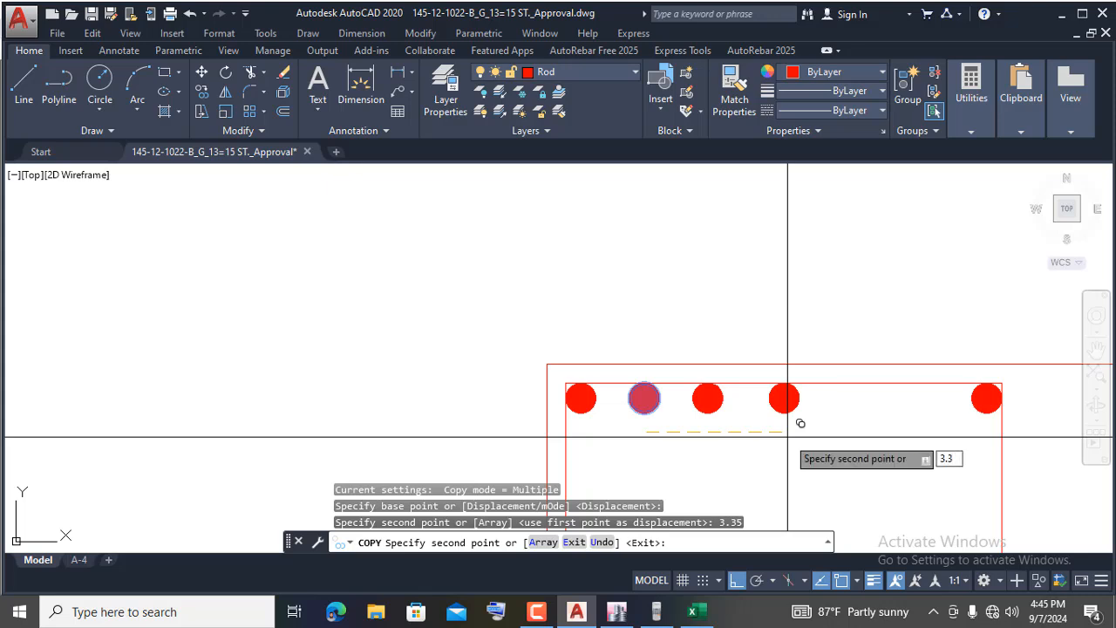
{"action": "type", "text": "3.35"}
{"action": "key", "text": "Return"}
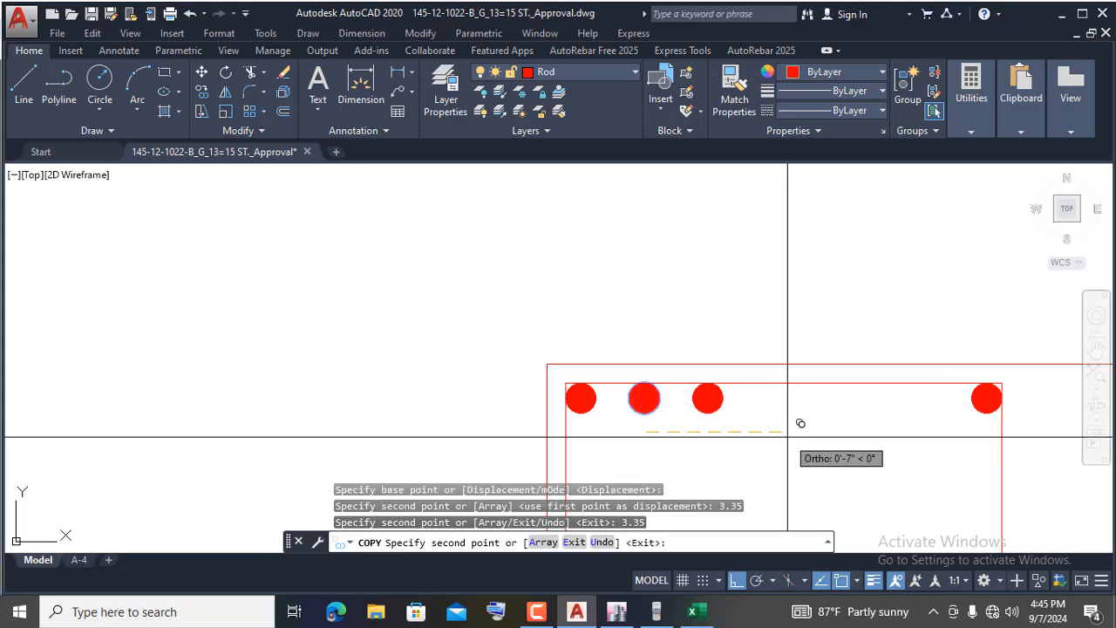
{"action": "key", "text": "Return"}
- Erase one of the overlapping objects at the third bar of the top row
{"action": "left_click", "coordinate": [707, 398]}
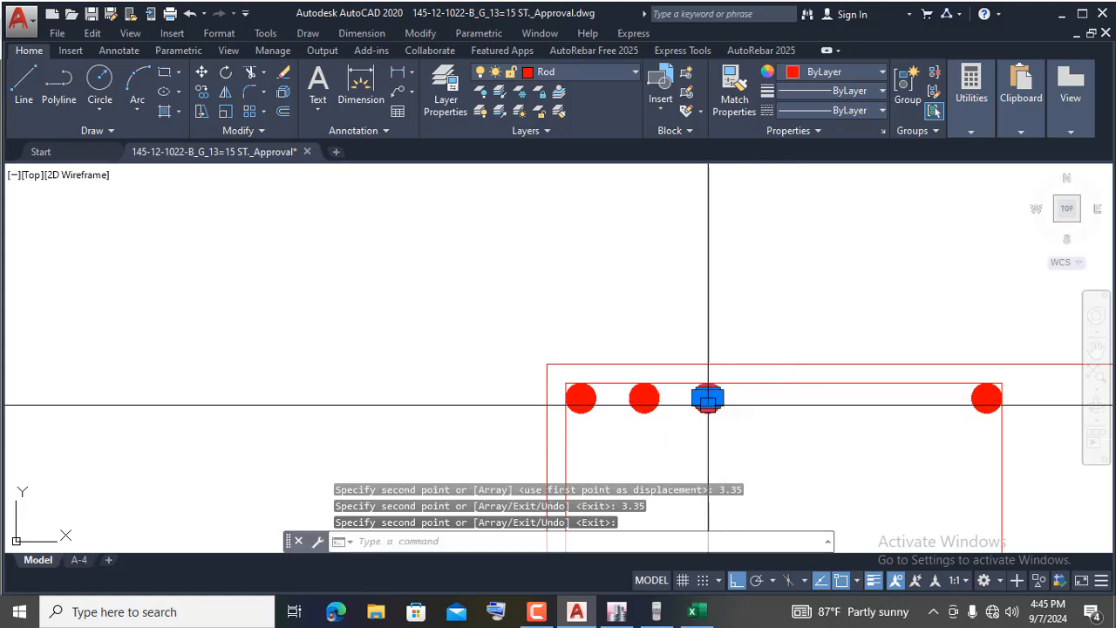
{"action": "mouse_move", "coordinate": [708, 404]}
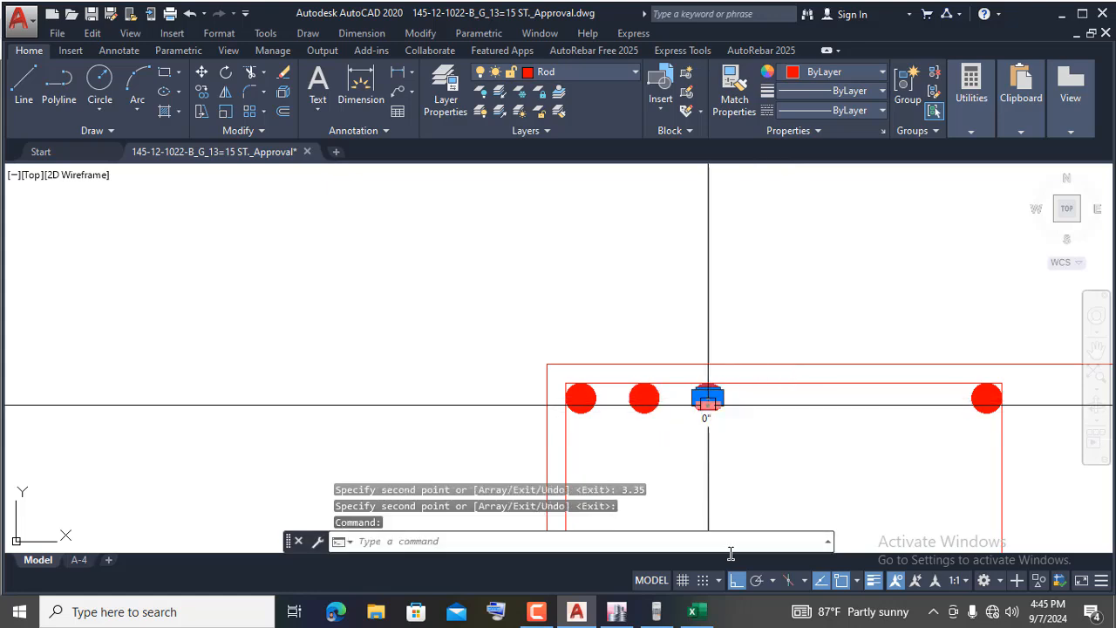
{"action": "type", "text": "e"}
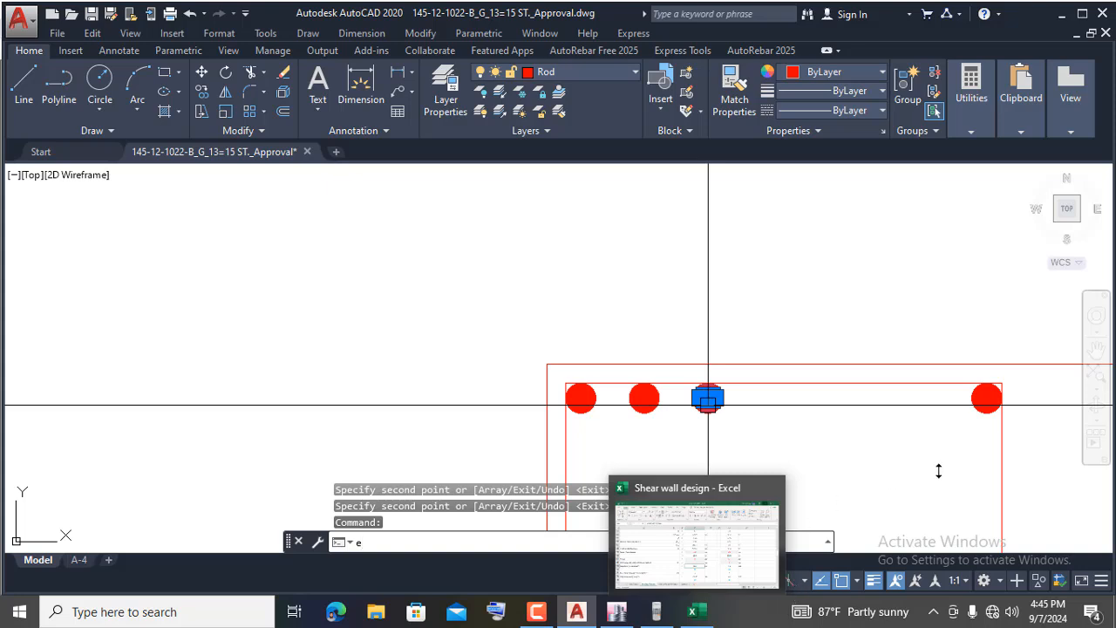
{"action": "key", "text": "Return"}
{"action": "scroll", "coordinate": [760, 396], "scroll_direction": "up", "scroll_amount": 2}
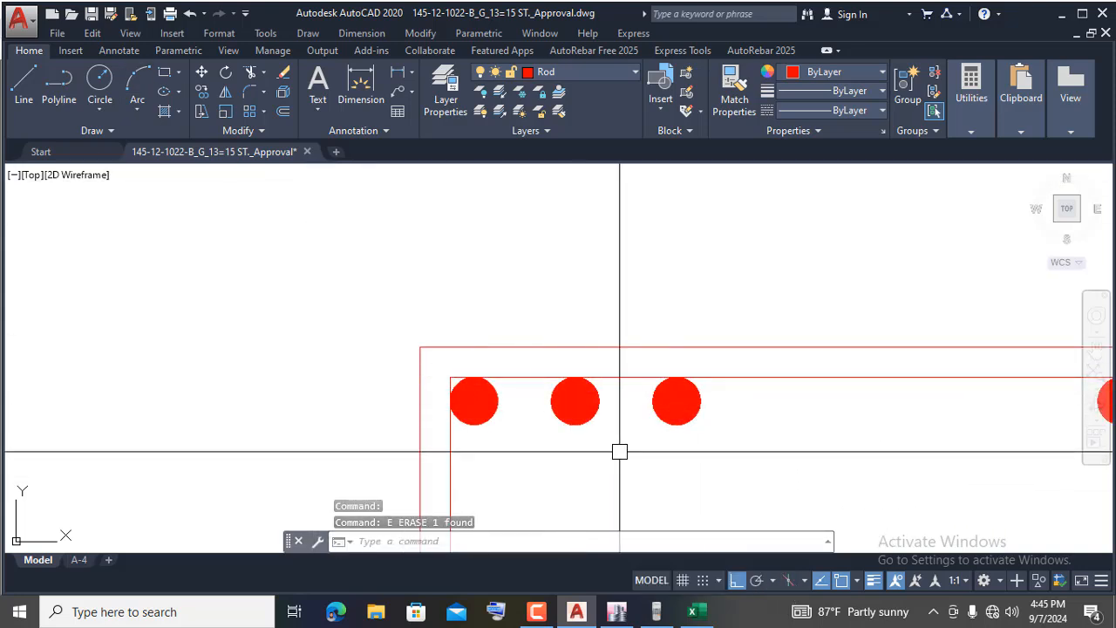
{"action": "key", "text": "Return"}
{"action": "left_click", "coordinate": [640, 365]}
{"action": "left_click", "coordinate": [714, 430]}
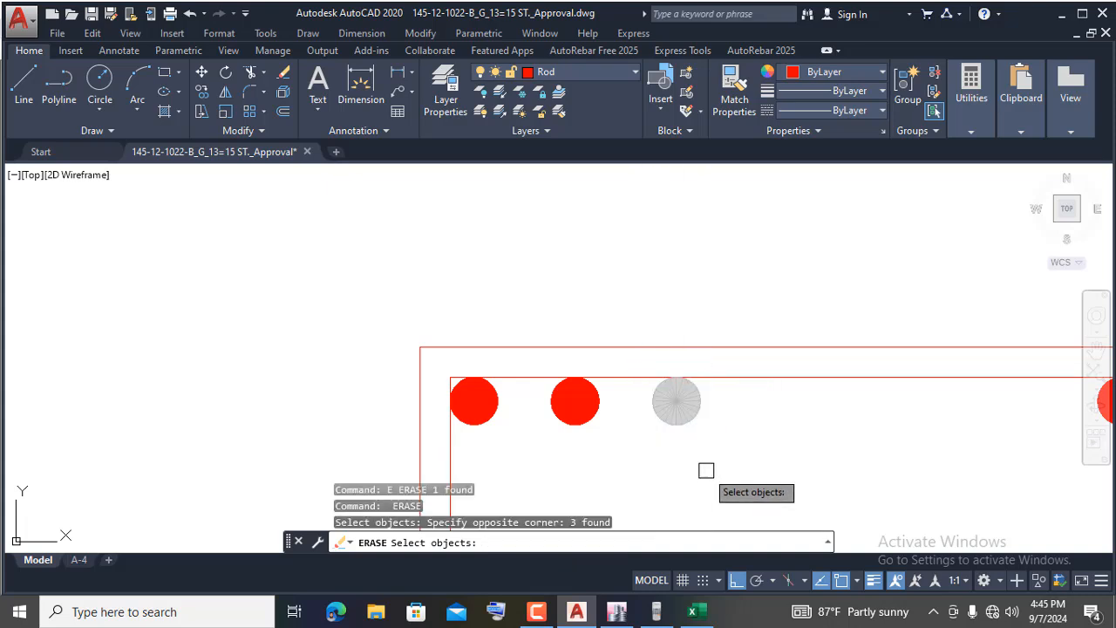
{"action": "key", "text": "Escape"}
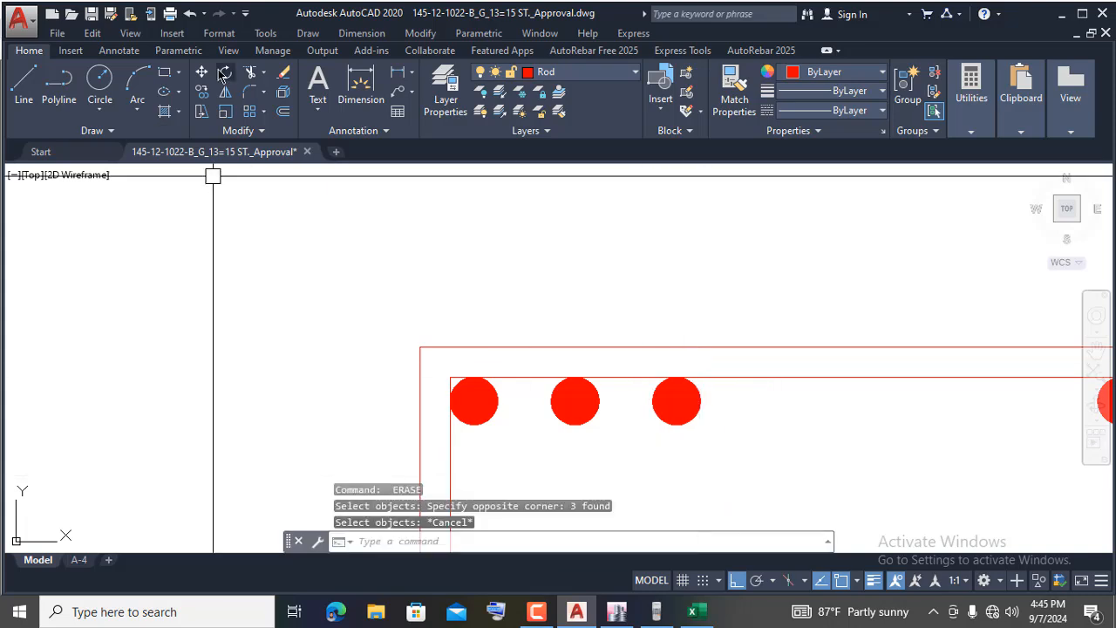
- Copy the third bar of the top row 3.35 to the right to place a fourth bar
{"action": "left_click", "coordinate": [201, 98]}
{"action": "left_click", "coordinate": [635, 360]}
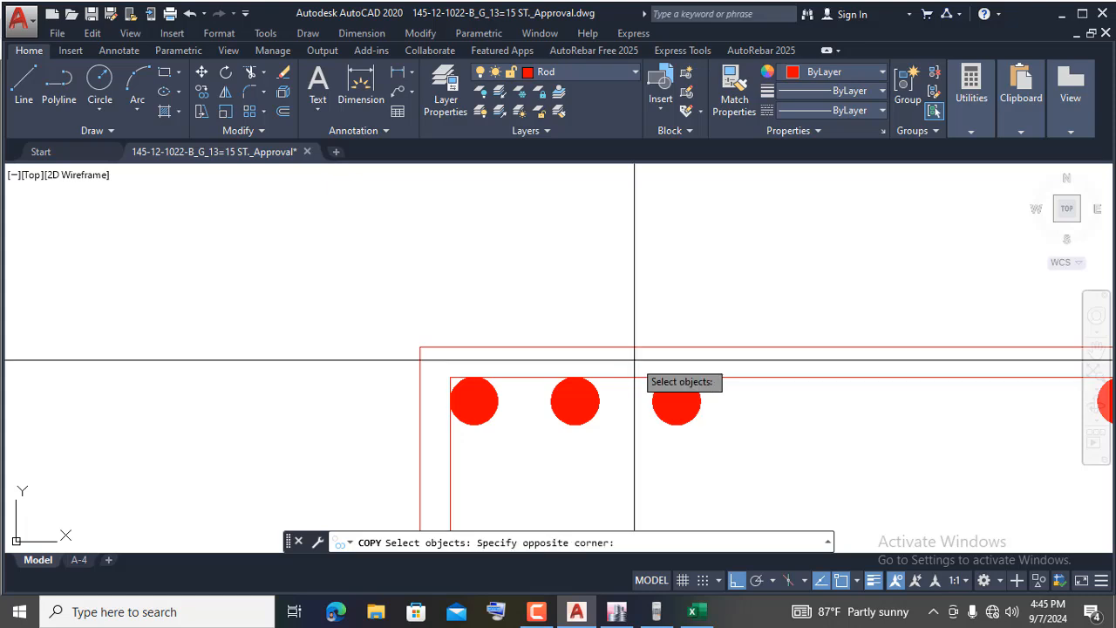
{"action": "left_click", "coordinate": [724, 431]}
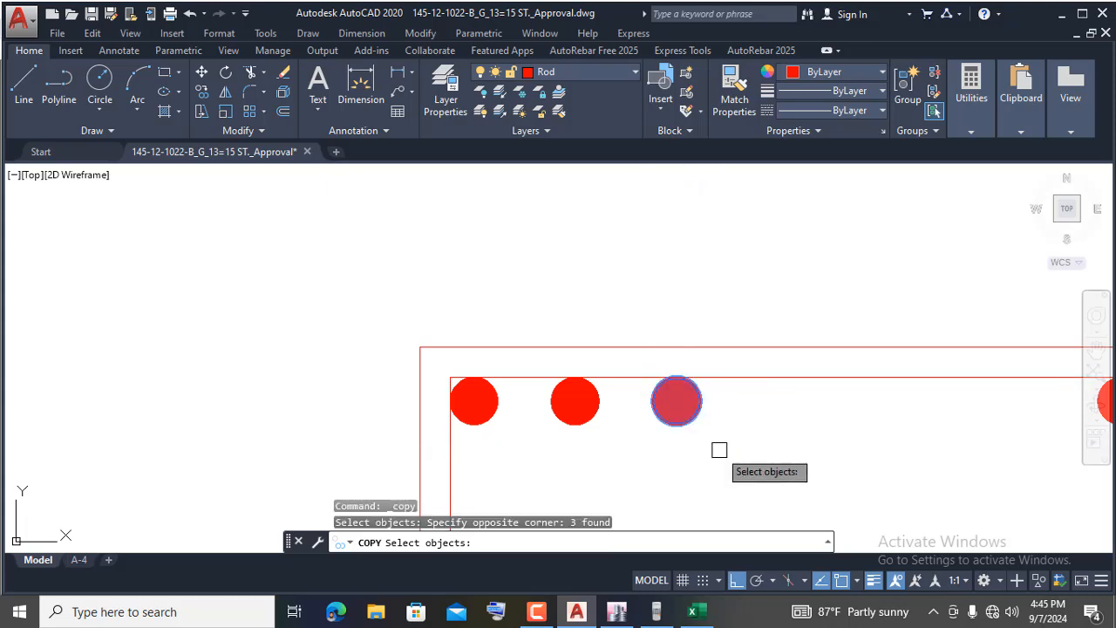
{"action": "key", "text": "Return"}
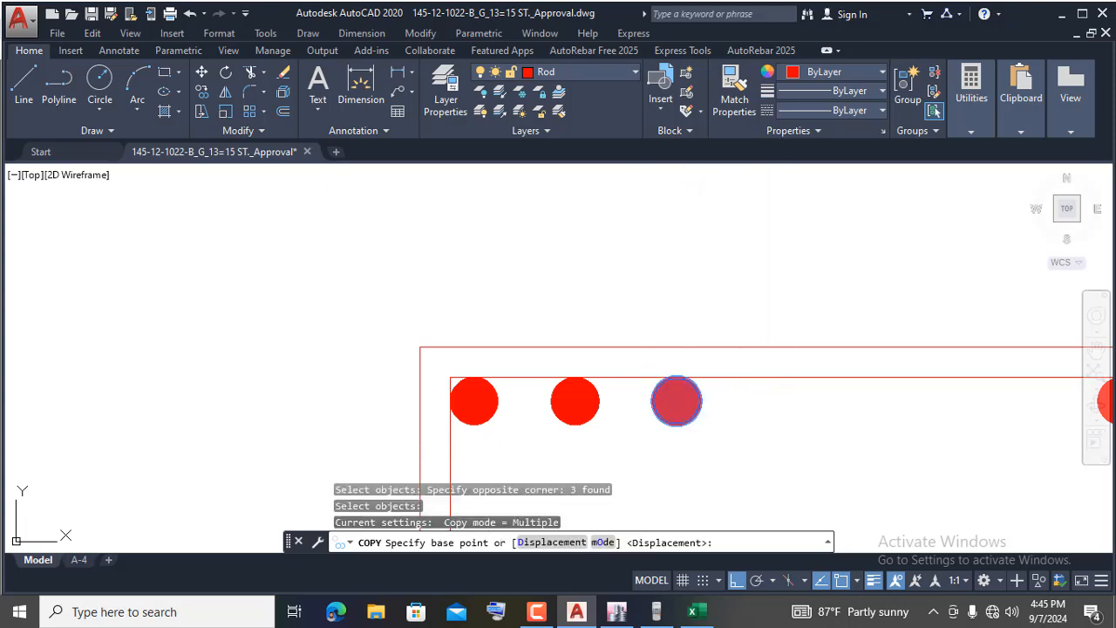
{"action": "left_click", "coordinate": [753, 454]}
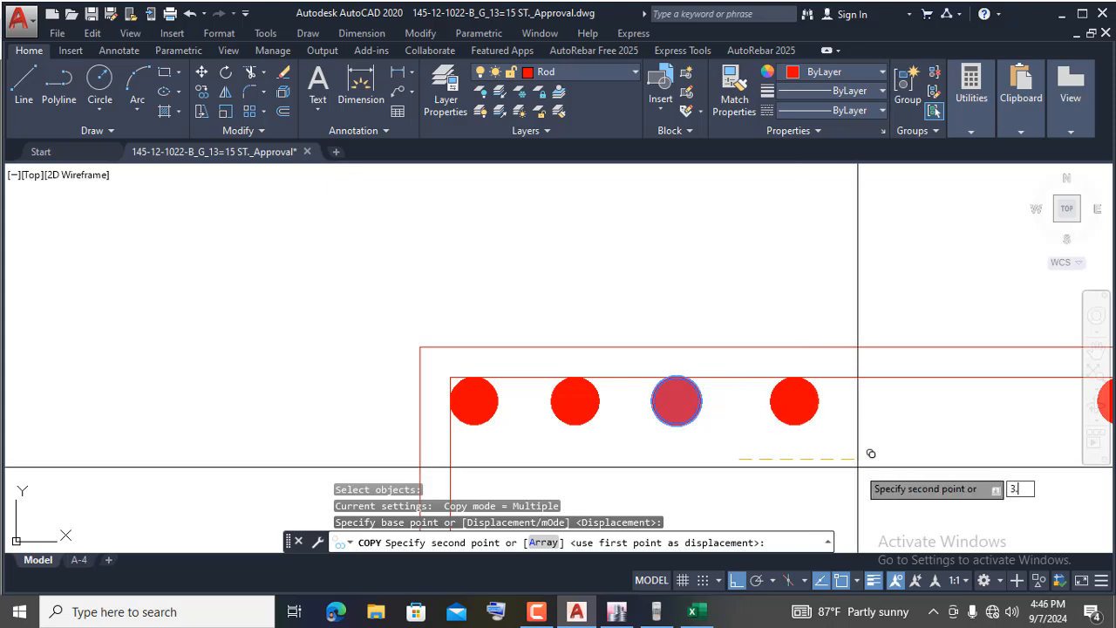
{"action": "key", "text": "Return"}
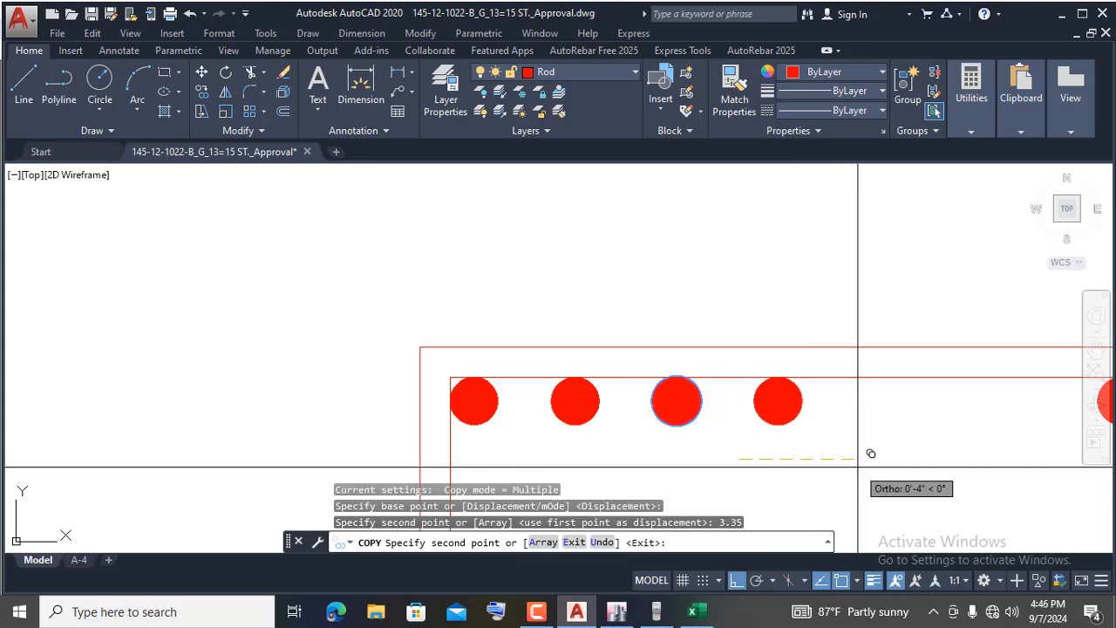
{"action": "scroll", "coordinate": [872, 456], "scroll_direction": "down", "scroll_amount": 2}
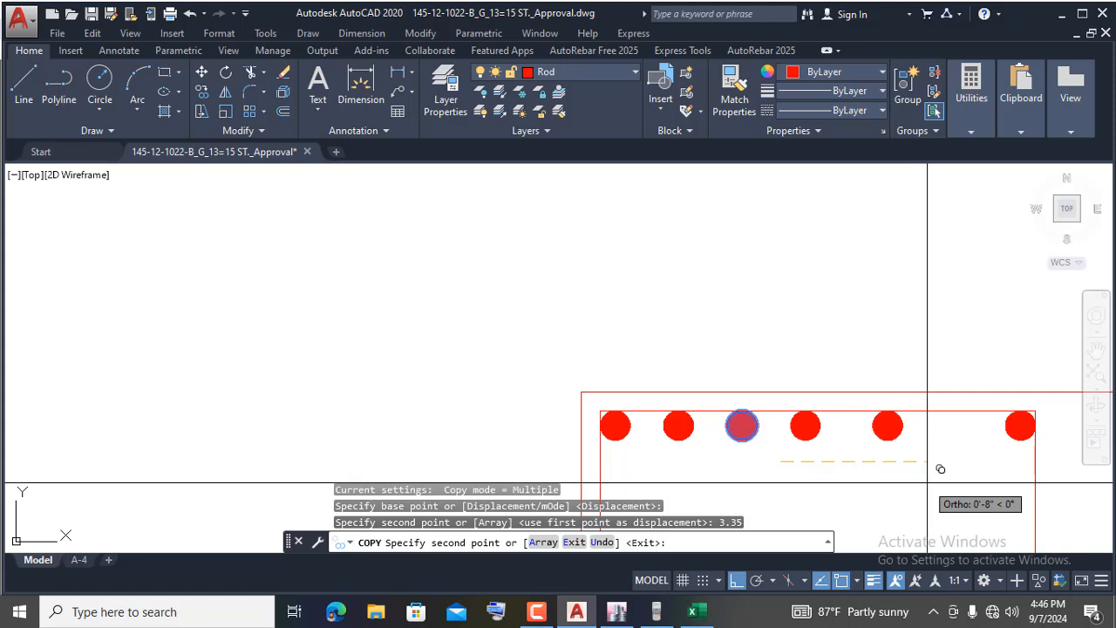
{"action": "key", "text": "Return"}
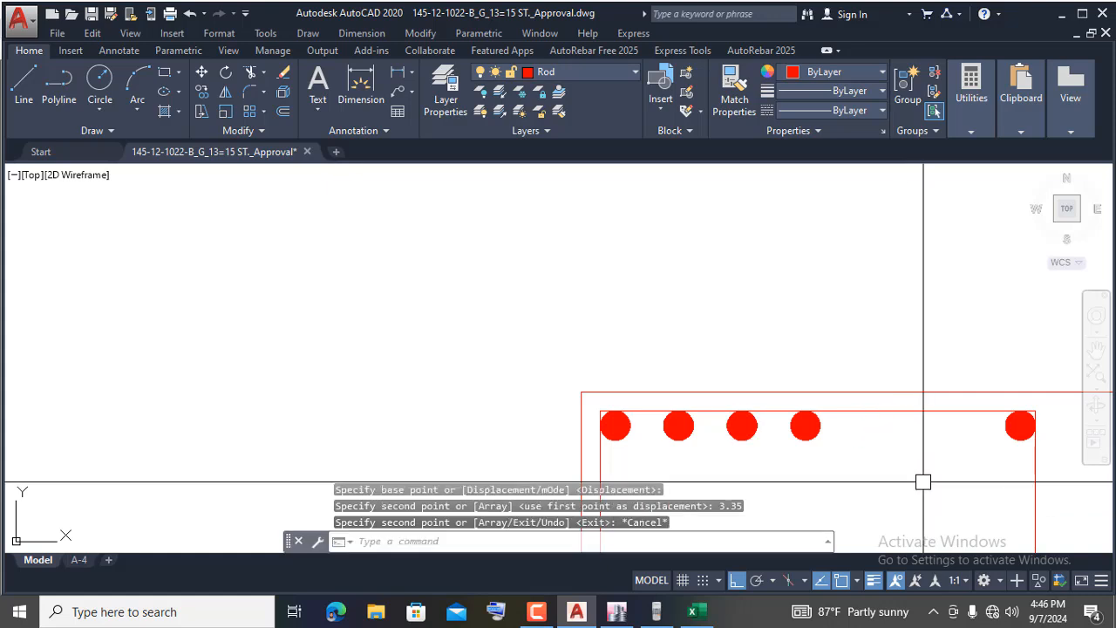
{"action": "key", "text": "Return"}
{"action": "scroll", "coordinate": [802, 419], "scroll_direction": "up", "scroll_amount": 2}
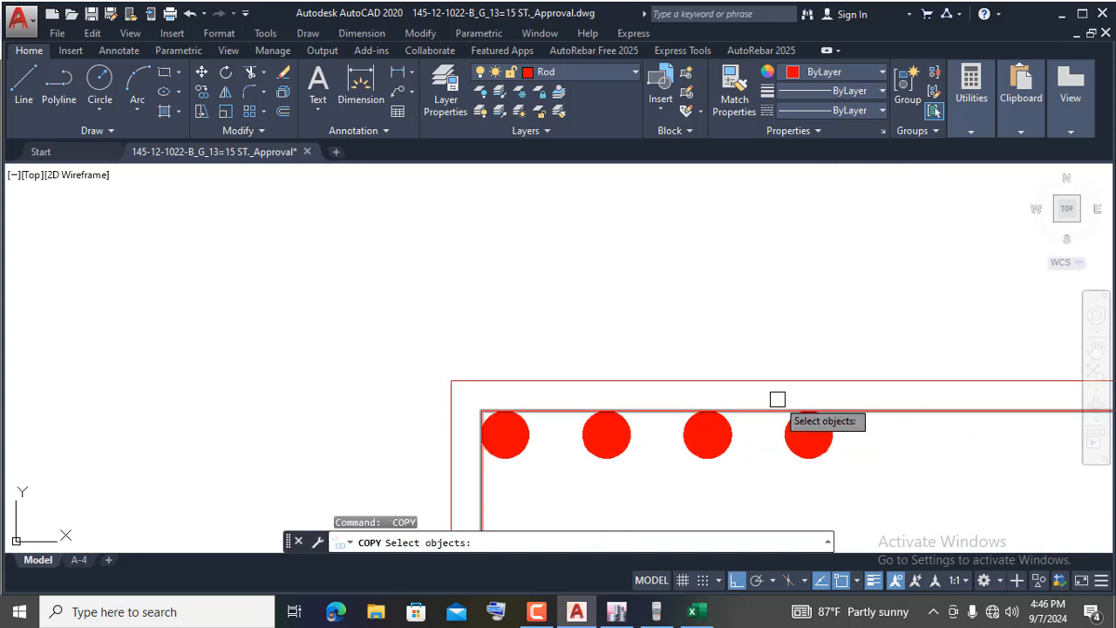
{"action": "left_click", "coordinate": [777, 398]}
{"action": "left_click", "coordinate": [852, 484]}
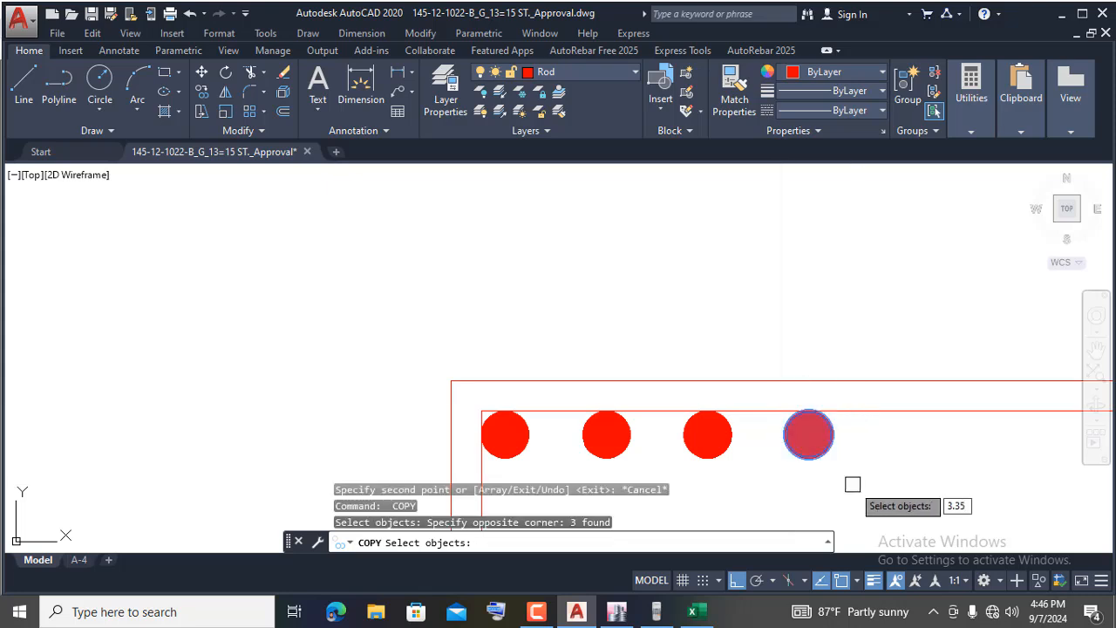
{"action": "key", "text": "Return"}
{"action": "left_click", "coordinate": [848, 487]}
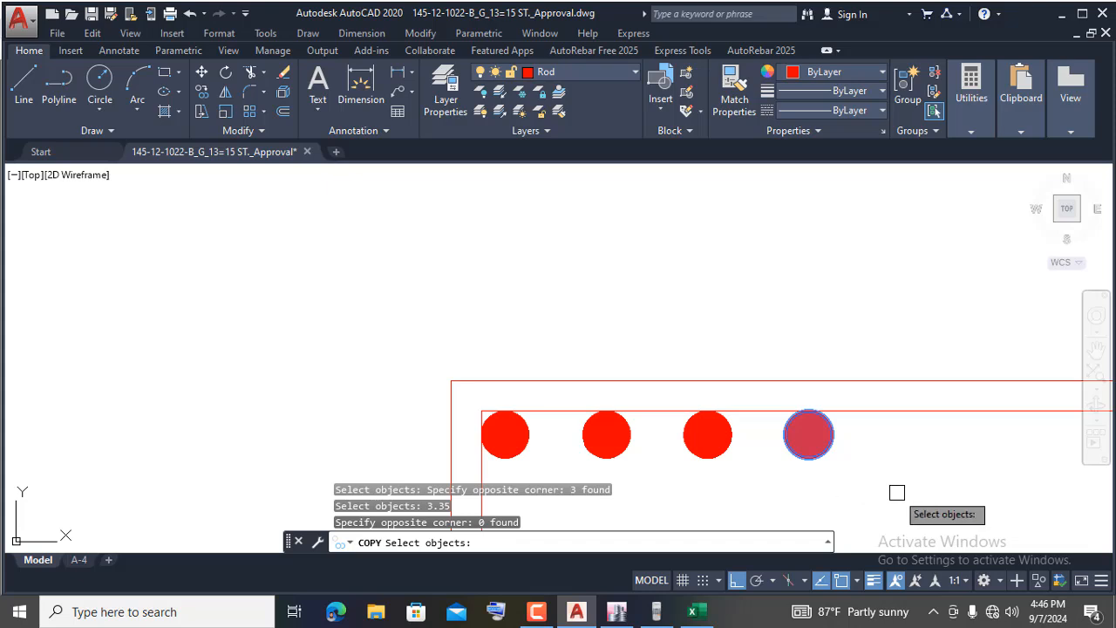
{"action": "scroll", "coordinate": [742, 444], "scroll_direction": "down", "scroll_amount": 4}
{"action": "scroll", "coordinate": [777, 445], "scroll_direction": "up", "scroll_amount": 4}
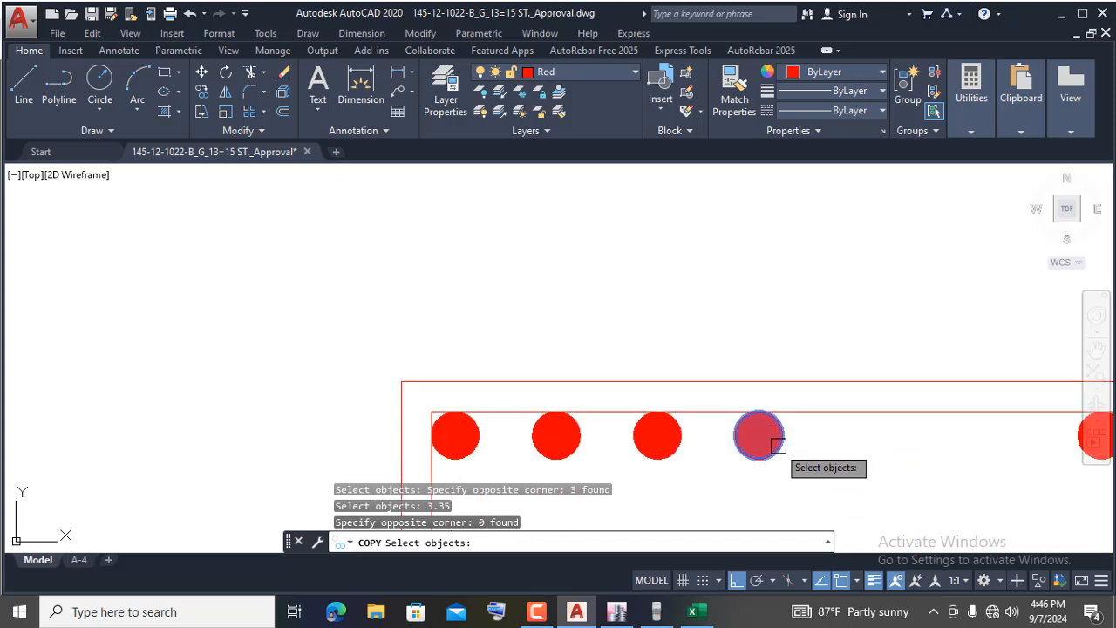
{"action": "key", "text": "Escape"}
- Copy the fourth bar of the top row 3.35 to the right to place a fifth bar
{"action": "key", "text": "Return"}
{"action": "scroll", "coordinate": [732, 410], "scroll_direction": "up", "scroll_amount": 4}
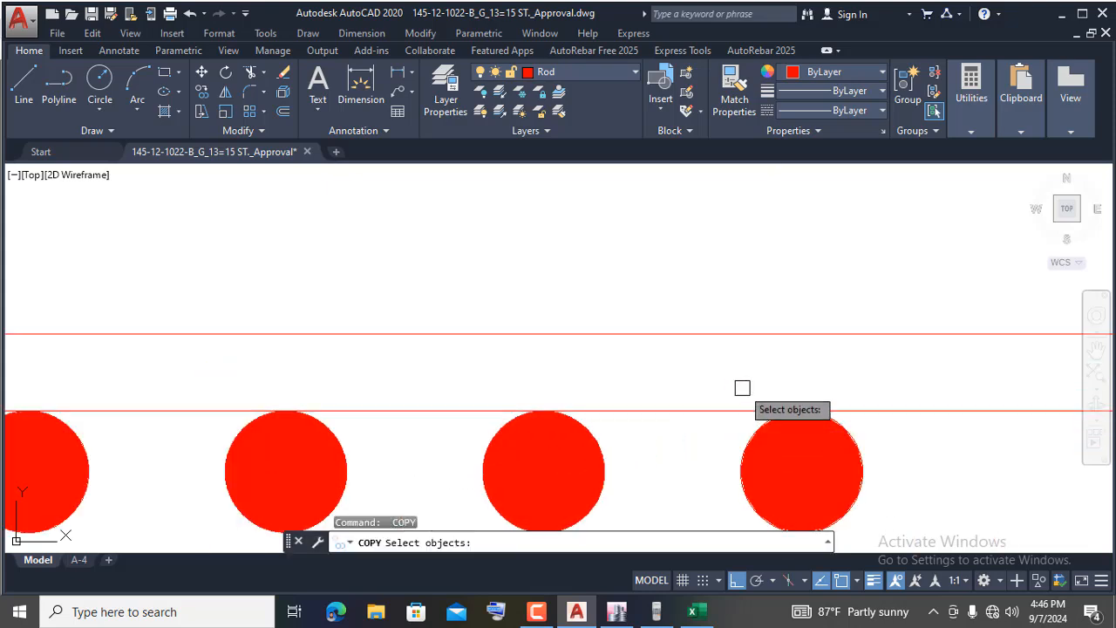
{"action": "left_click", "coordinate": [740, 390]}
{"action": "scroll", "coordinate": [818, 489], "scroll_direction": "down", "scroll_amount": 4}
{"action": "left_click", "coordinate": [857, 503]}
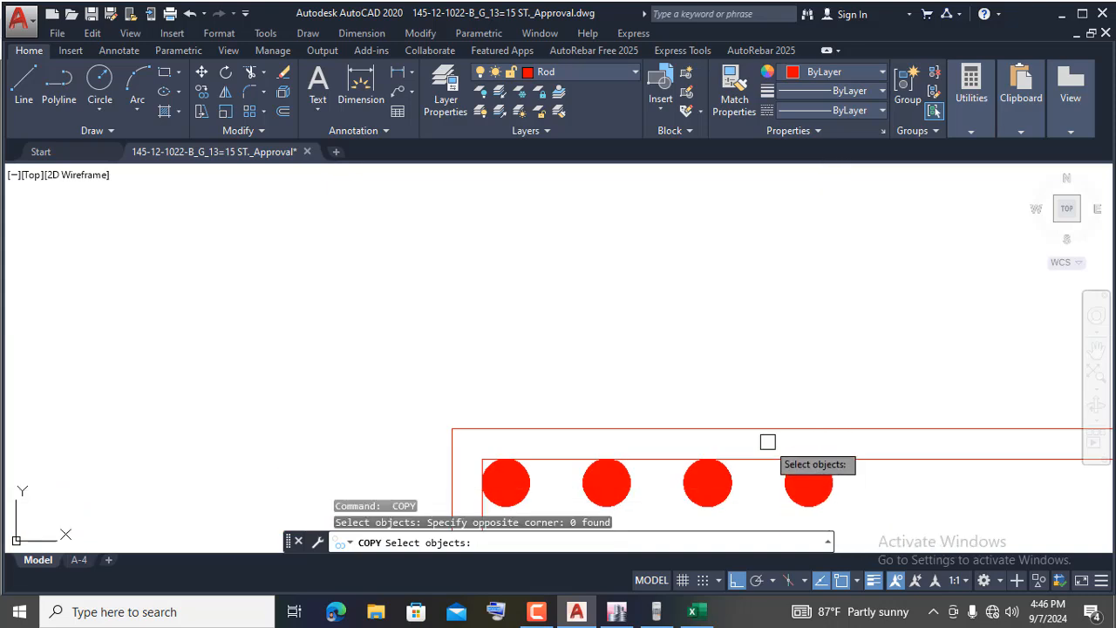
{"action": "left_click", "coordinate": [767, 442]}
{"action": "left_click", "coordinate": [861, 512]}
{"action": "scroll", "coordinate": [809, 458], "scroll_direction": "down", "scroll_amount": 4}
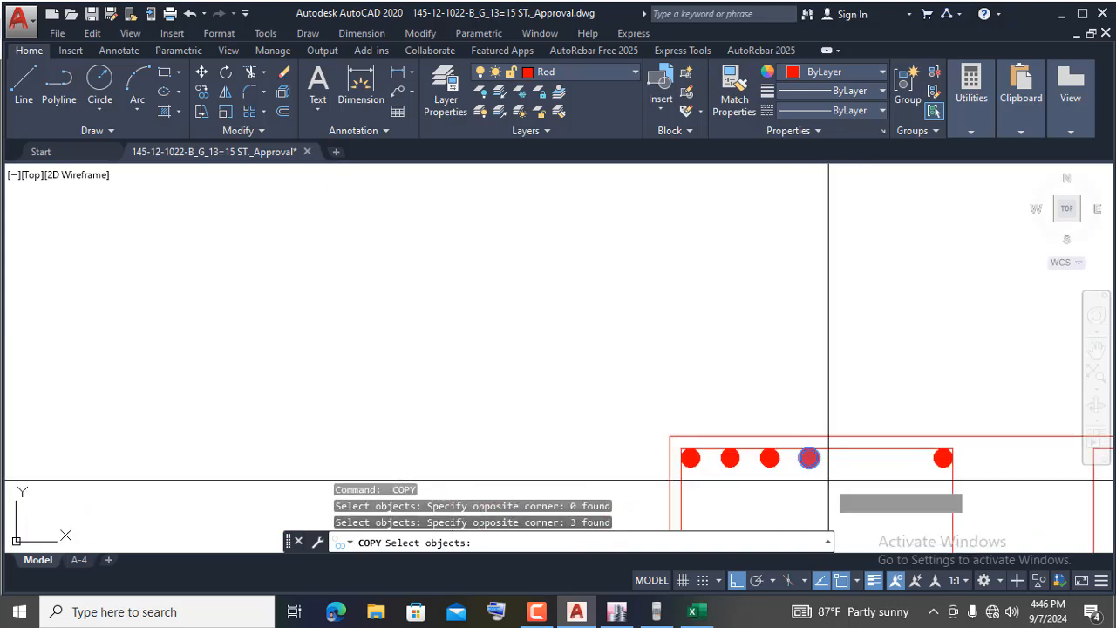
{"action": "key", "text": "Return"}
{"action": "left_click", "coordinate": [829, 462]}
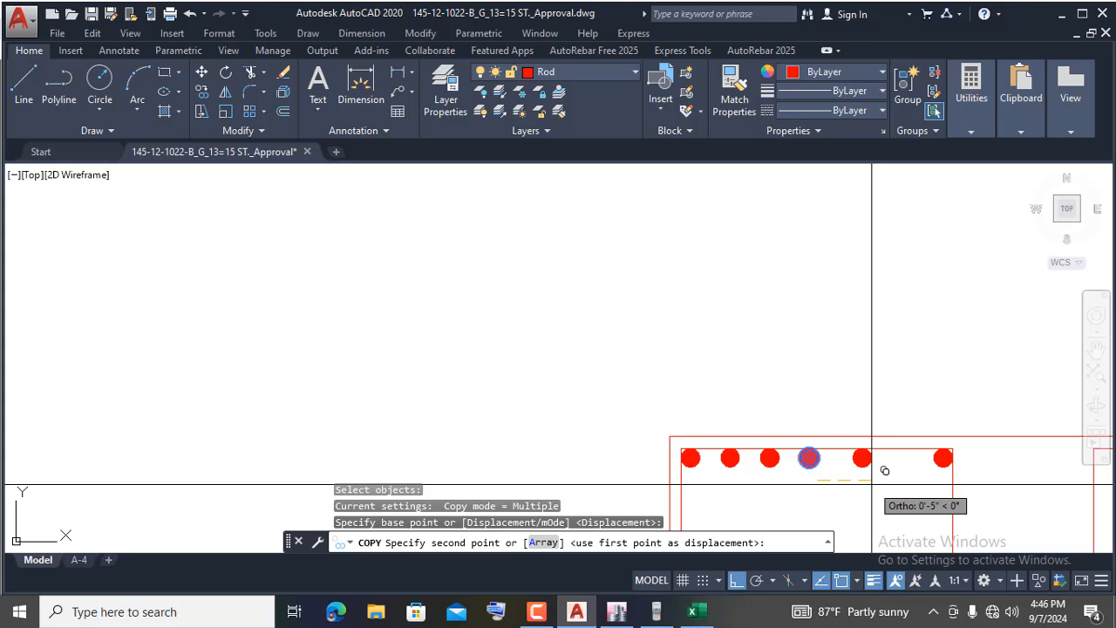
{"action": "key", "text": "Return"}
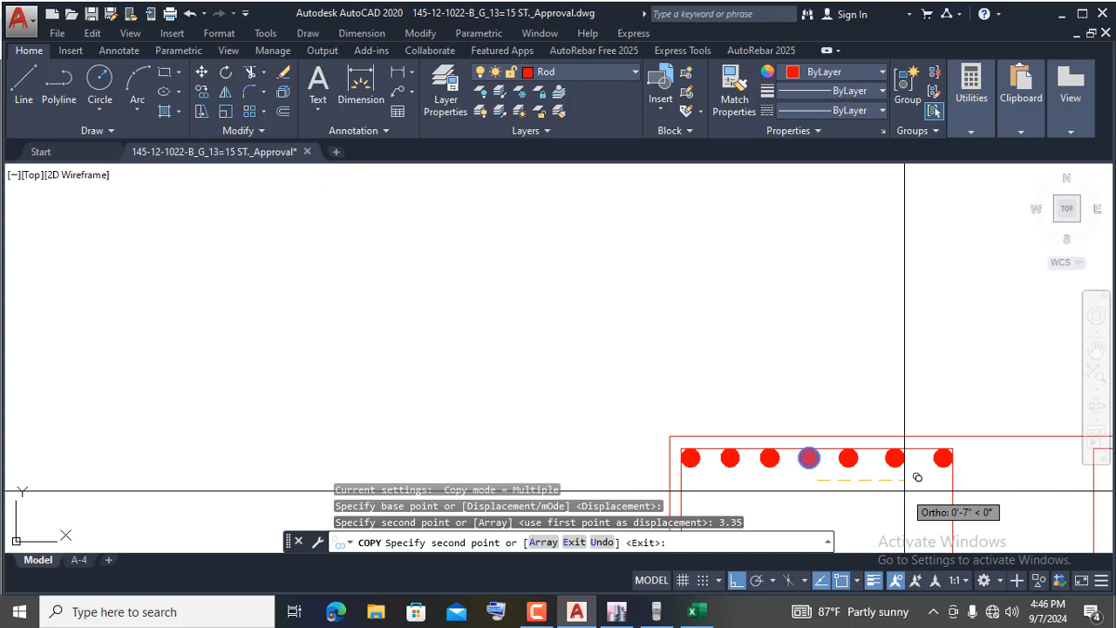
- Place a further copy of the fourth bar at the same 3.35 distance and end the copying
{"action": "type", "text": "3.35"}
{"action": "key", "text": "Return"}
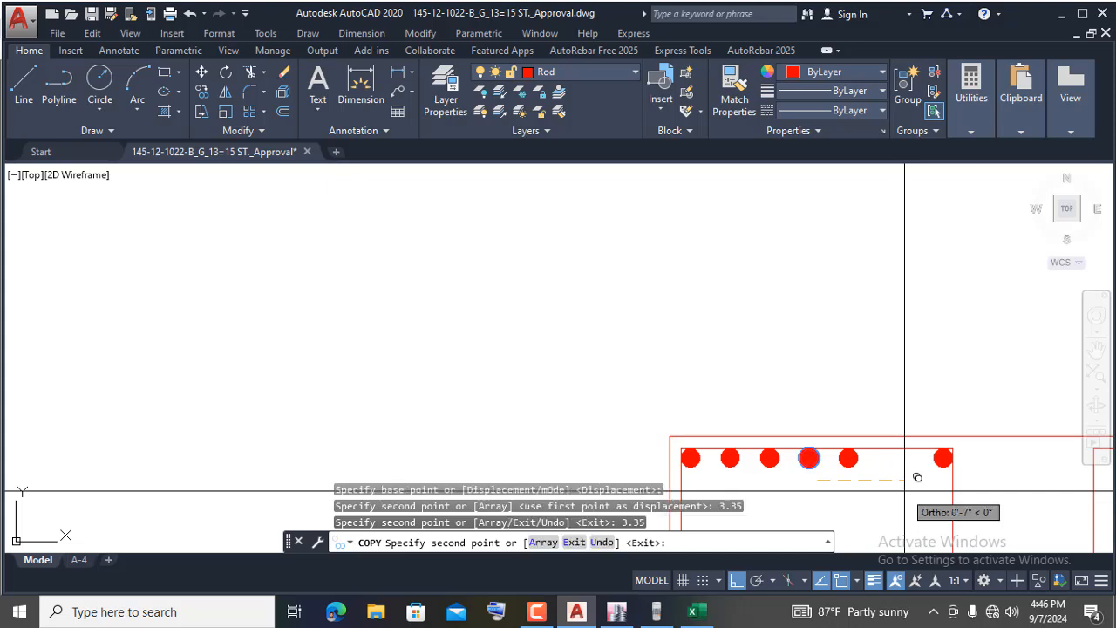
{"action": "key", "text": "Escape"}
- Copy the fifth bar 3.35 to the right to place a sixth bar in the top row
{"action": "scroll", "coordinate": [889, 464], "scroll_direction": "up", "scroll_amount": 4}
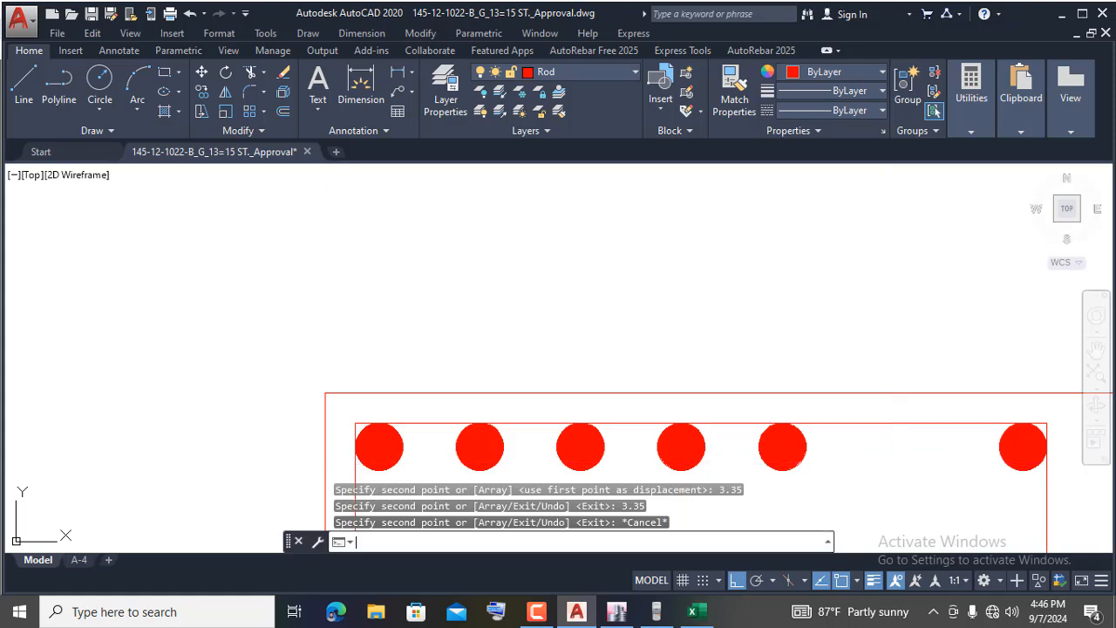
{"action": "key", "text": "Return"}
{"action": "left_click", "coordinate": [740, 410]}
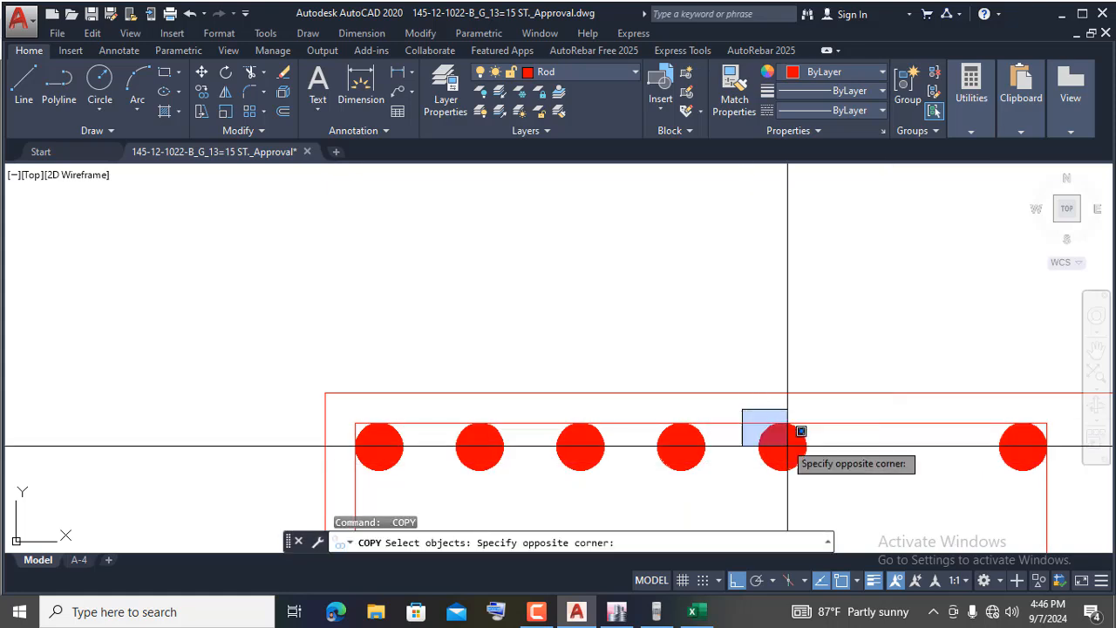
{"action": "left_click", "coordinate": [828, 484]}
{"action": "key", "text": "Return"}
{"action": "left_click", "coordinate": [806, 488]}
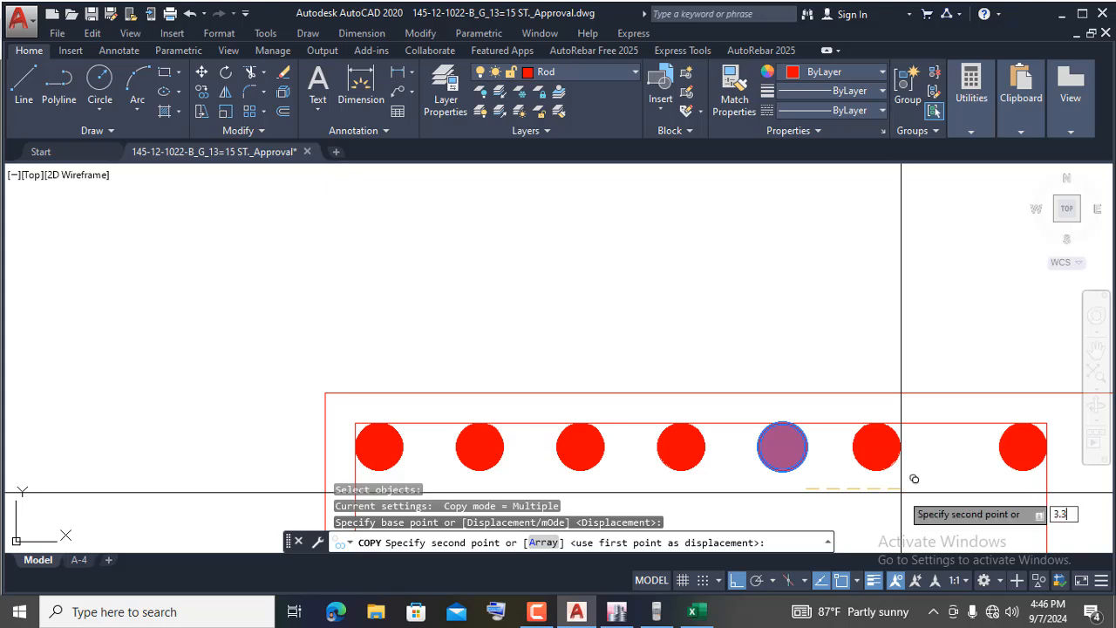
{"action": "key", "text": "Return"}
{"action": "key", "text": "Return"}
{"action": "scroll", "coordinate": [620, 291], "scroll_direction": "down", "scroll_amount": 5}
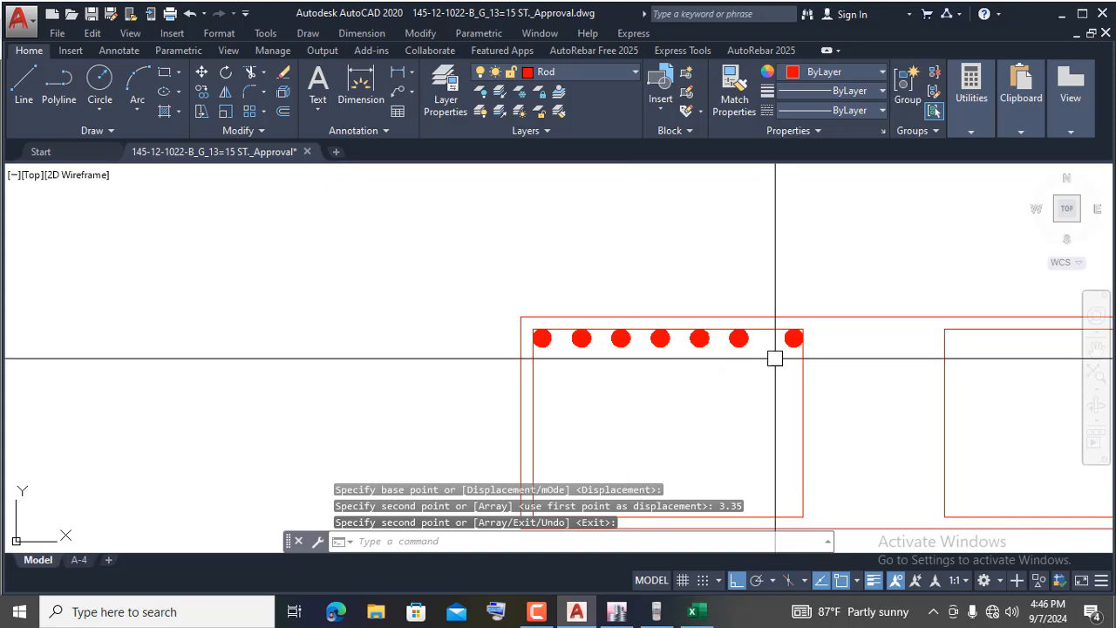
- Check the bar counts along the boundary element's length and width and the bar layout diagram in Excel, and return to AutoCAD
{"action": "scroll", "coordinate": [771, 350], "scroll_direction": "up", "scroll_amount": 2}
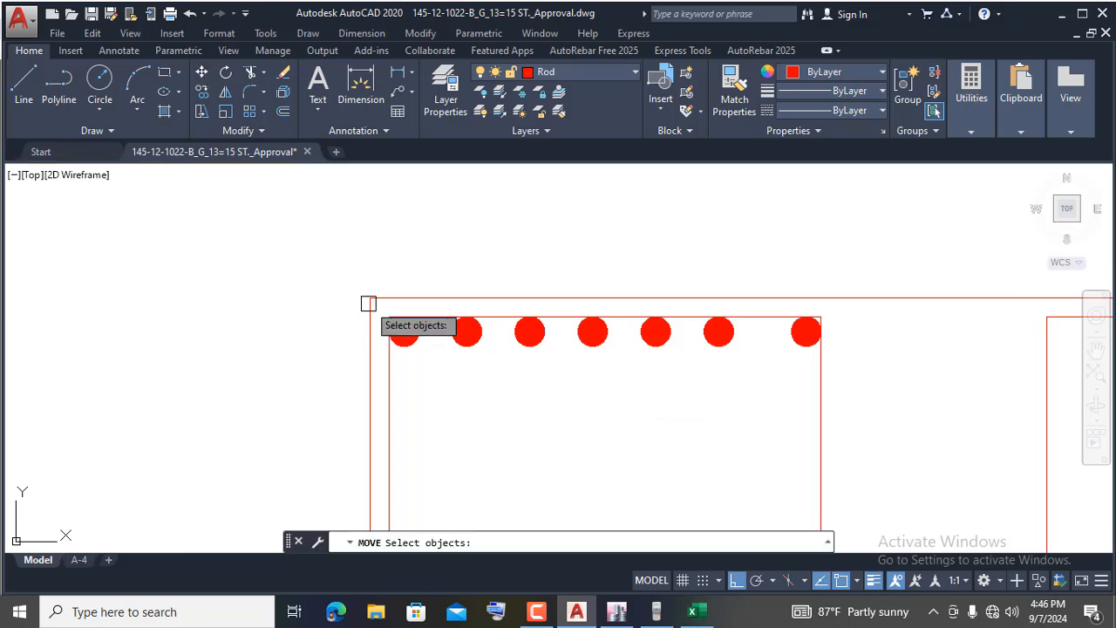
{"action": "scroll", "coordinate": [463, 319], "scroll_direction": "up", "scroll_amount": 2}
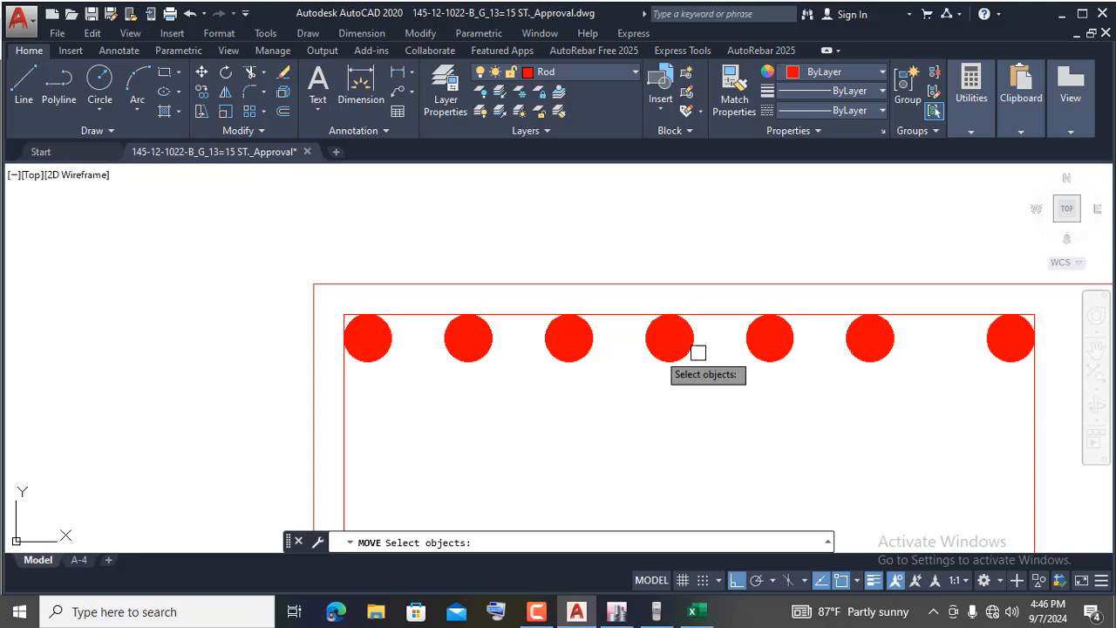
{"action": "scroll", "coordinate": [523, 276], "scroll_direction": "down", "scroll_amount": 2}
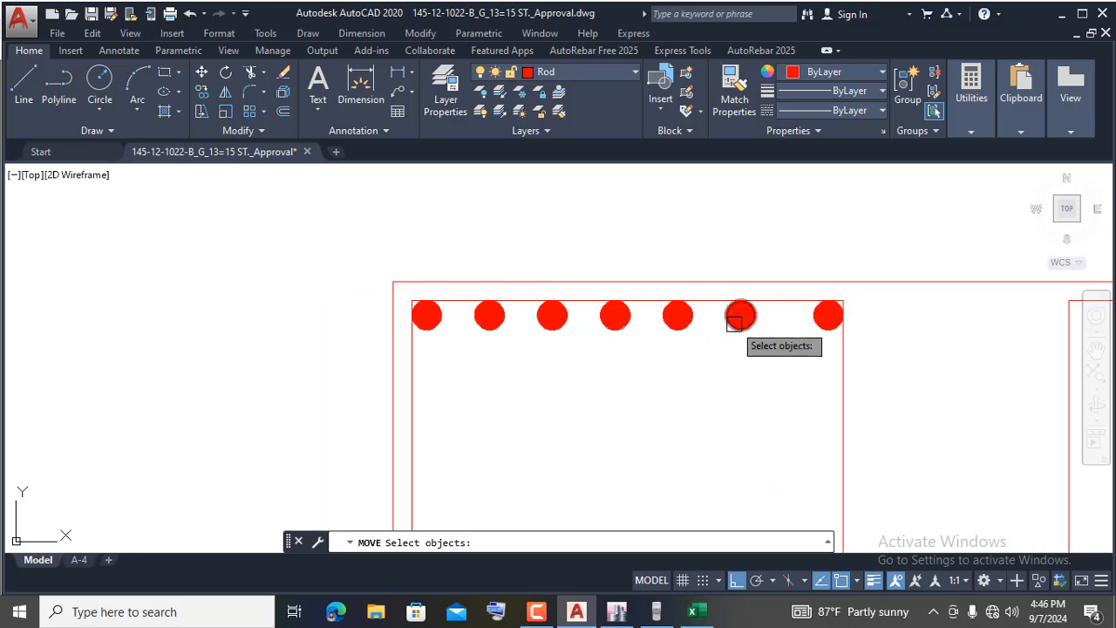
{"action": "left_click", "coordinate": [700, 621]}
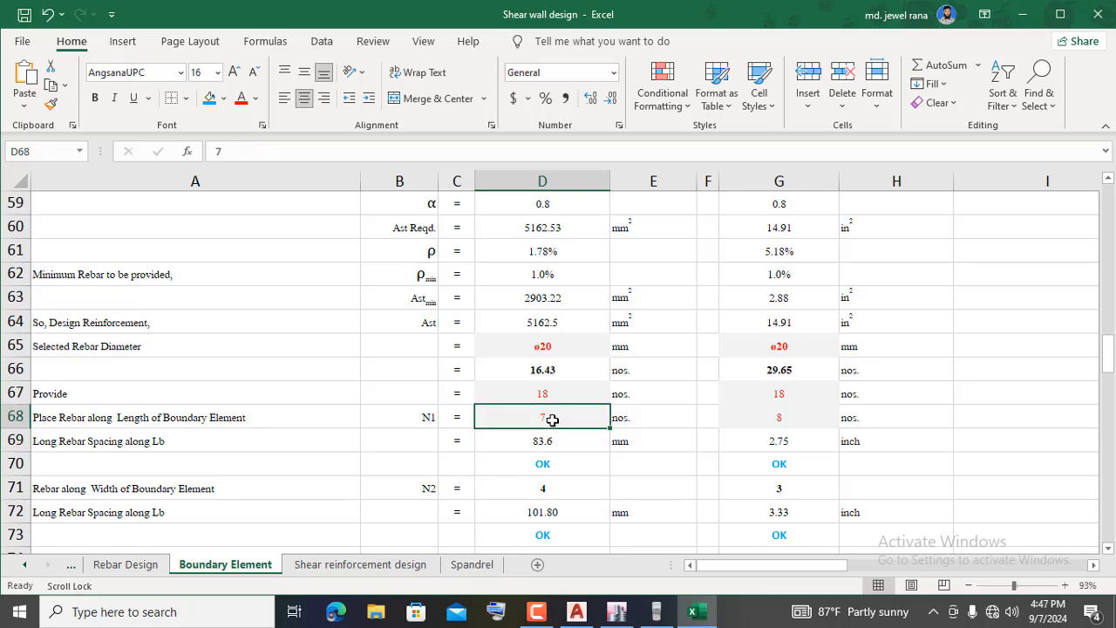
{"action": "scroll", "coordinate": [633, 450], "scroll_direction": "down", "scroll_amount": 2}
{"action": "scroll", "coordinate": [646, 447], "scroll_direction": "down", "scroll_amount": 2}
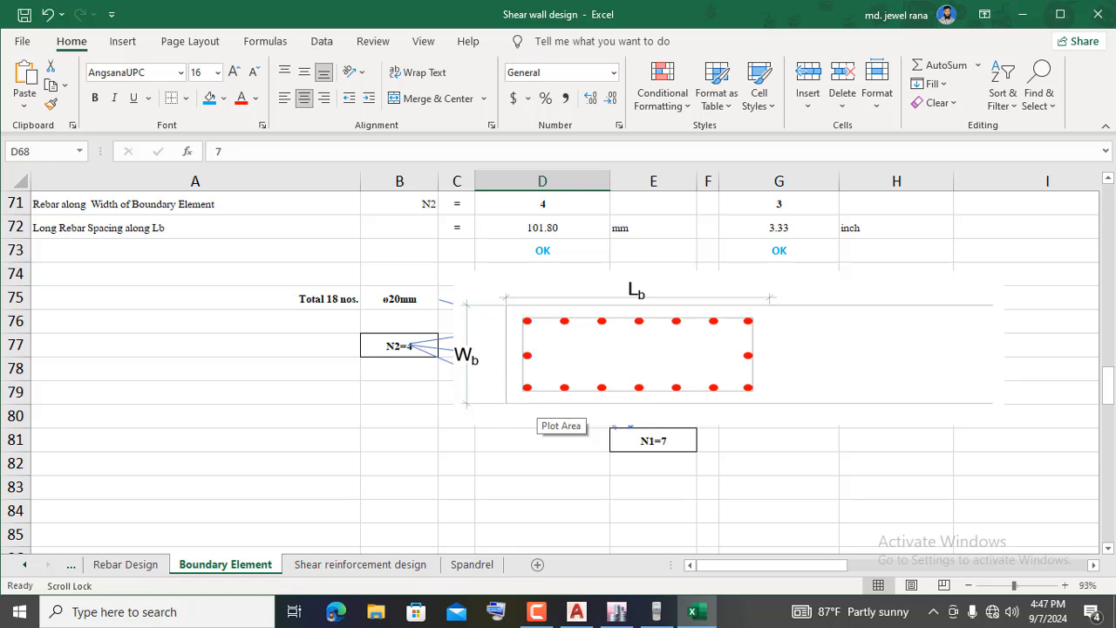
{"action": "left_click", "coordinate": [1024, 15]}
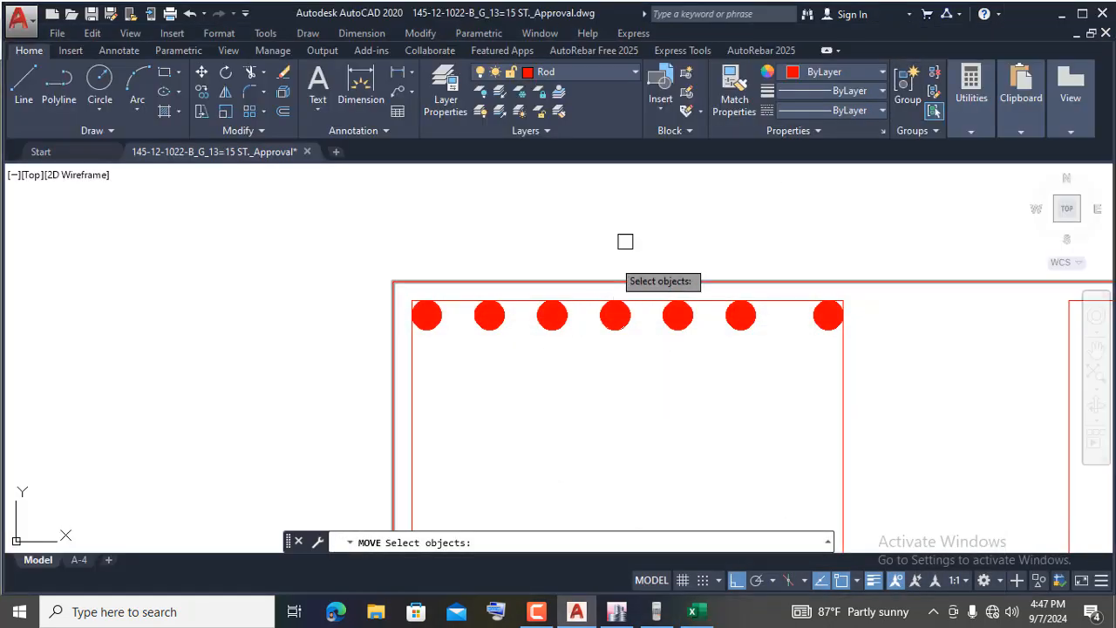
{"action": "key", "text": "Return"}
- Mirror the whole top row of bars about the boundary element's horizontal mid-height line to form the bottom row, keeping the originals
{"action": "scroll", "coordinate": [685, 331], "scroll_direction": "up", "scroll_amount": 2}
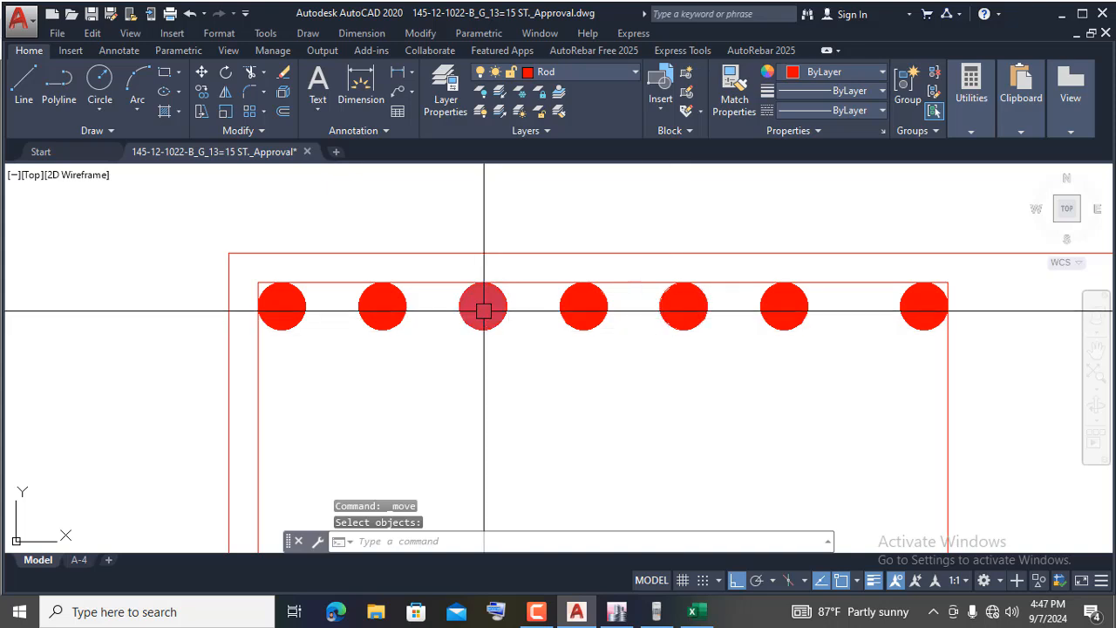
{"action": "scroll", "coordinate": [483, 307], "scroll_direction": "down", "scroll_amount": 2}
{"action": "scroll", "coordinate": [720, 273], "scroll_direction": "down", "scroll_amount": 2}
{"action": "scroll", "coordinate": [494, 281], "scroll_direction": "up", "scroll_amount": 4}
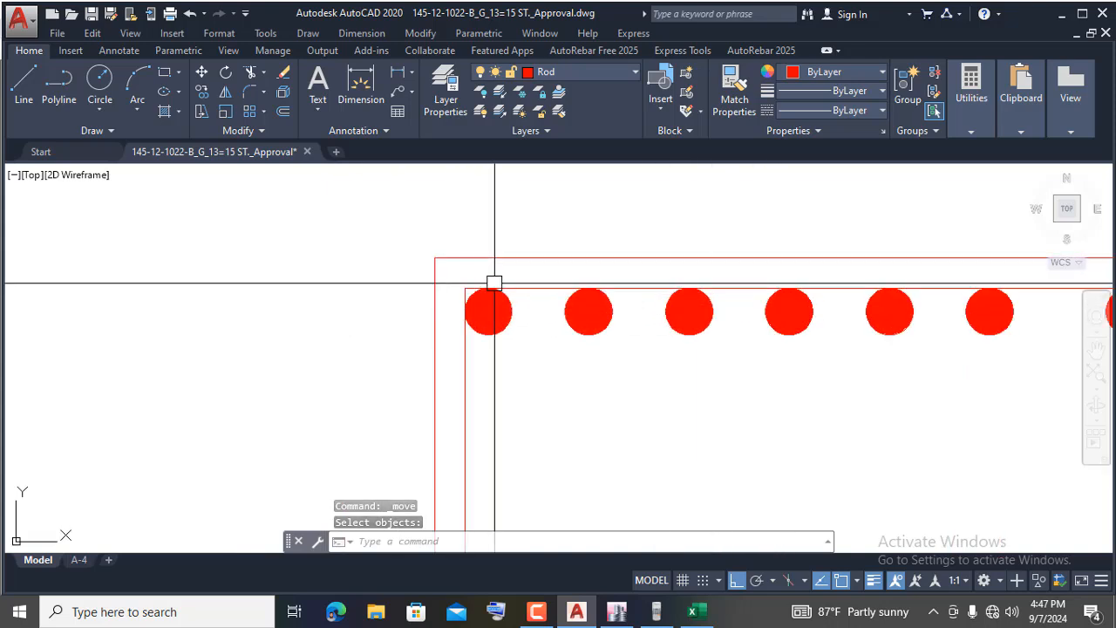
{"action": "scroll", "coordinate": [446, 280], "scroll_direction": "up", "scroll_amount": 2}
{"action": "left_click", "coordinate": [449, 280]}
{"action": "scroll", "coordinate": [523, 366], "scroll_direction": "down", "scroll_amount": 4}
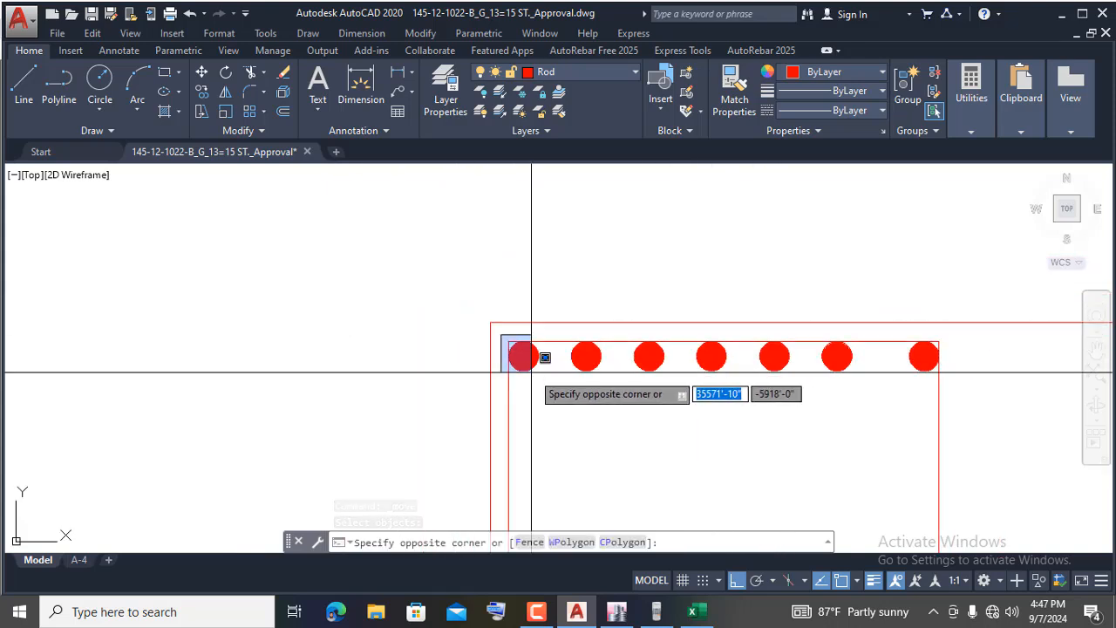
{"action": "left_click", "coordinate": [975, 403]}
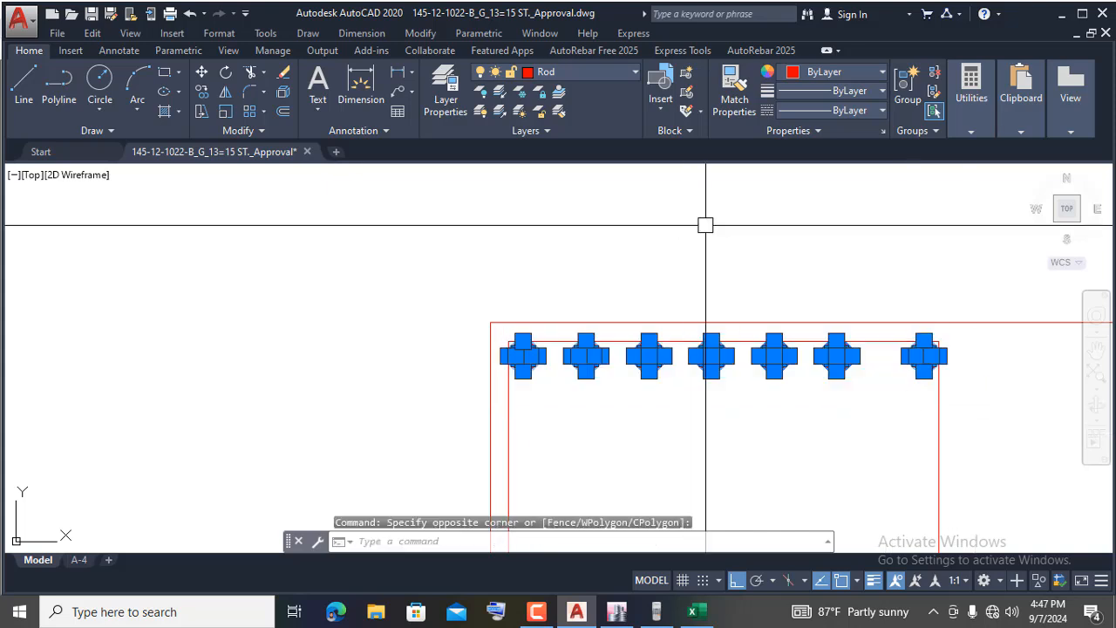
{"action": "left_click", "coordinate": [228, 95]}
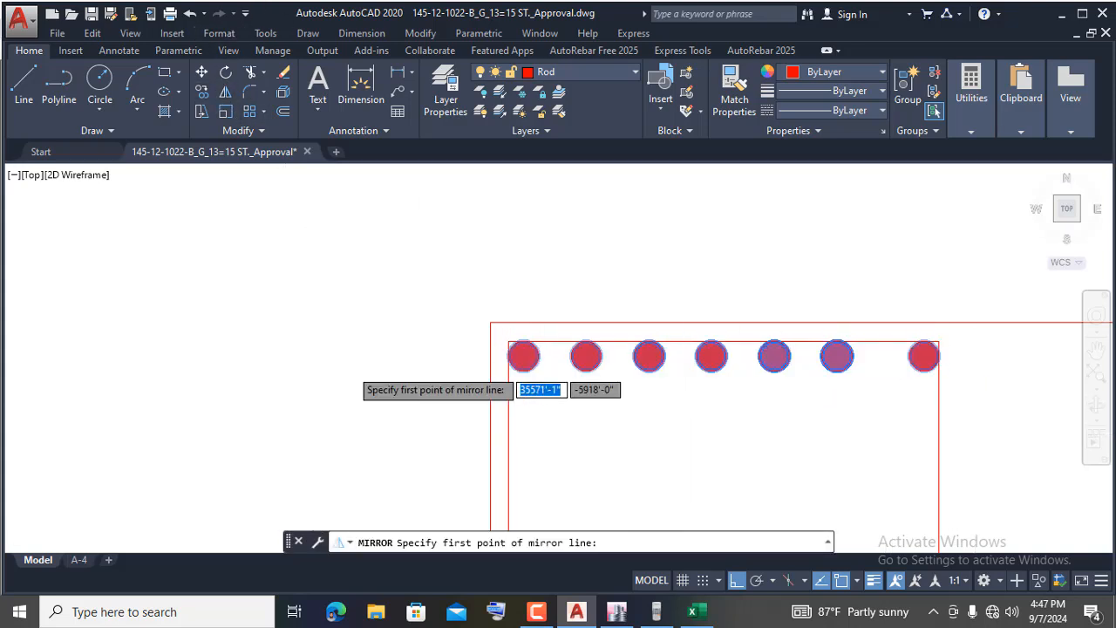
{"action": "scroll", "coordinate": [366, 370], "scroll_direction": "down", "scroll_amount": 2}
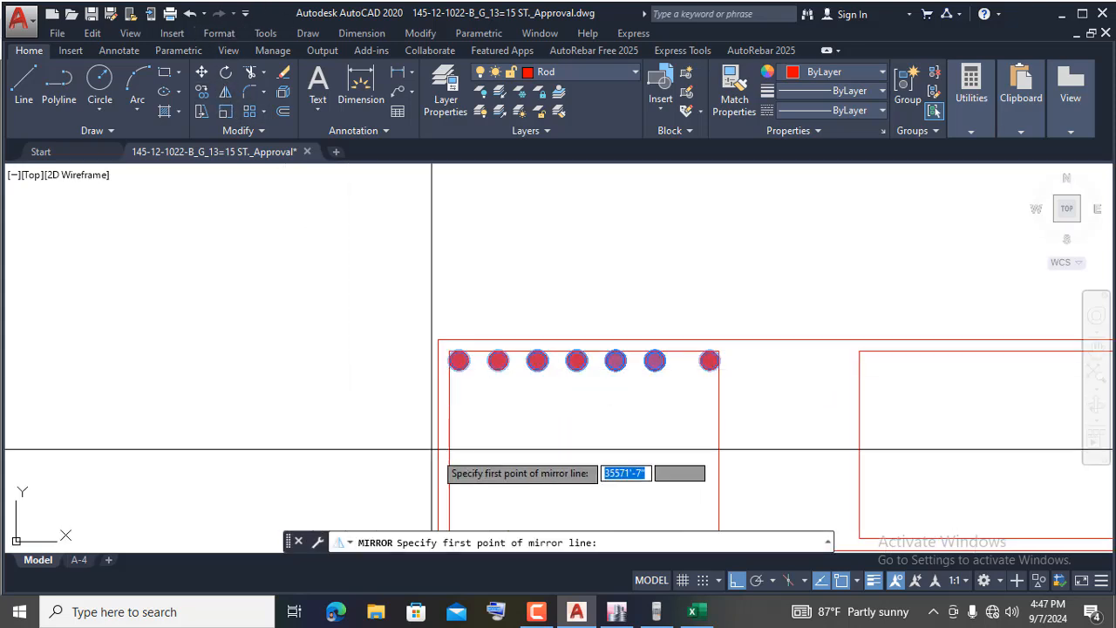
{"action": "left_click", "coordinate": [323, 444]}
{"action": "key", "text": "Return"}
{"action": "scroll", "coordinate": [366, 359], "scroll_direction": "down", "scroll_amount": 4}
{"action": "scroll", "coordinate": [459, 377], "scroll_direction": "up", "scroll_amount": 2}
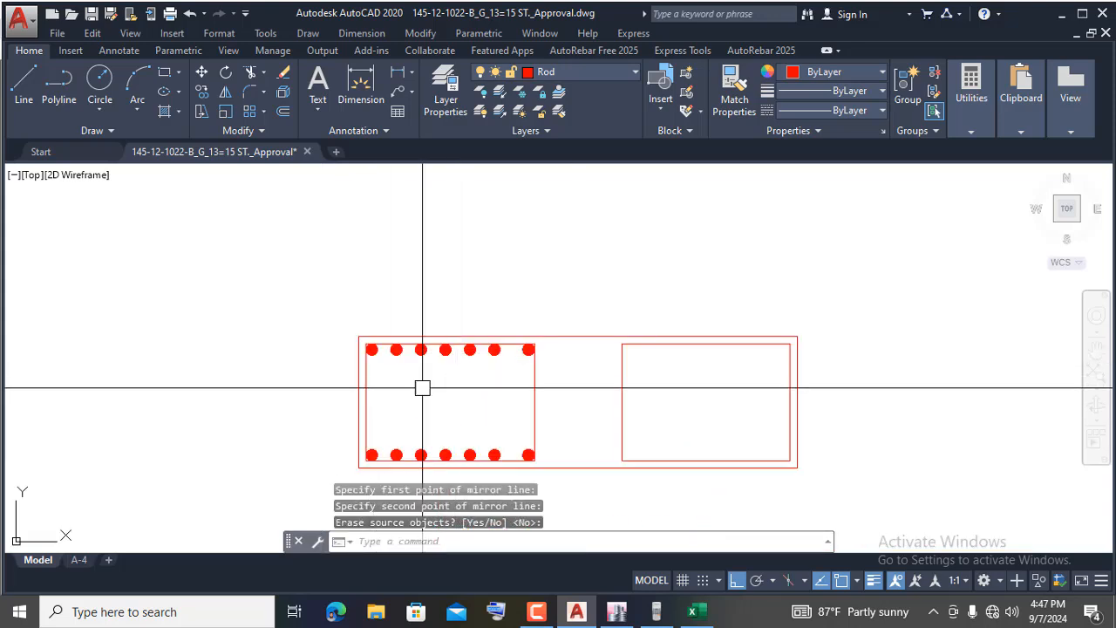
{"action": "scroll", "coordinate": [349, 376], "scroll_direction": "up", "scroll_amount": 2}
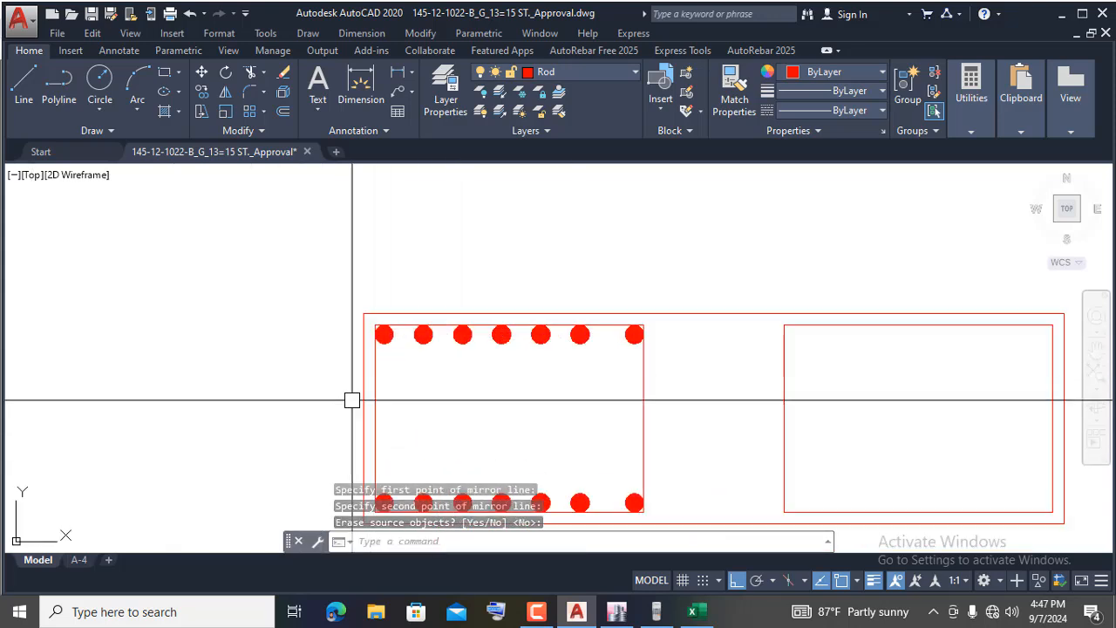
- Copy the bottom-left corner bar straight up twice to place two intermediate bars along the left side, the upper one about 10 inches away
{"action": "scroll", "coordinate": [361, 301], "scroll_direction": "down", "scroll_amount": 2}
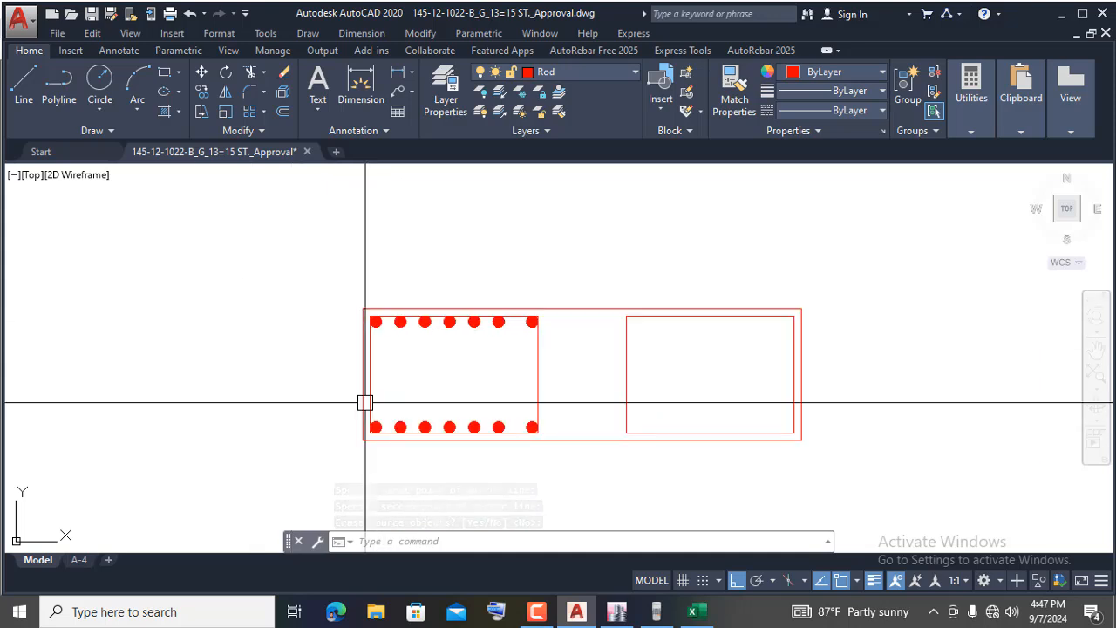
{"action": "scroll", "coordinate": [367, 418], "scroll_direction": "up", "scroll_amount": 7}
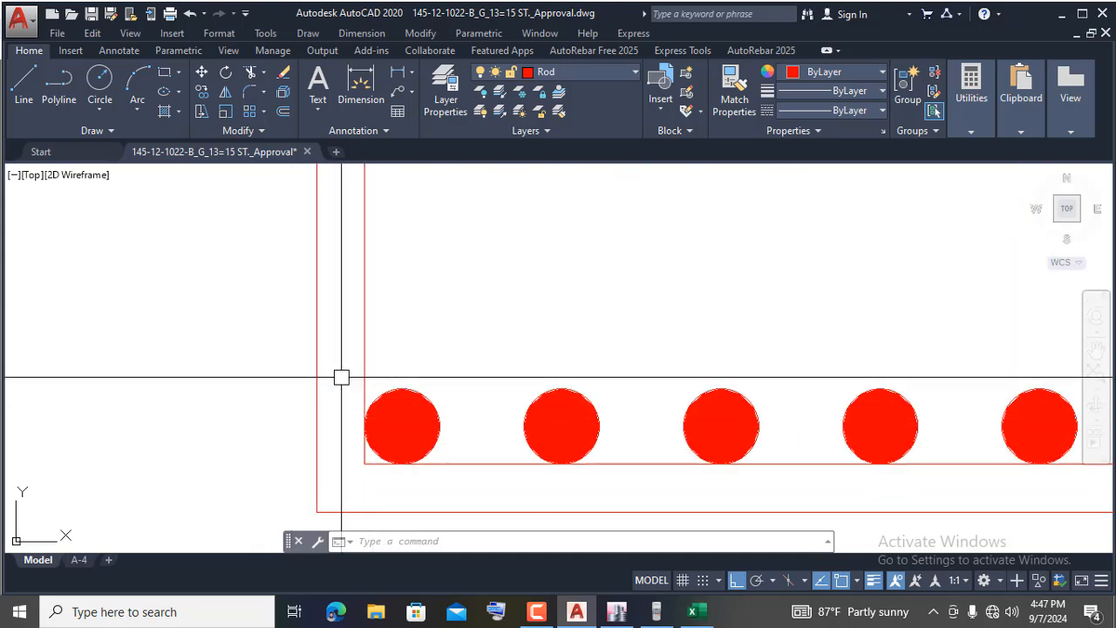
{"action": "left_click", "coordinate": [342, 376]}
{"action": "left_click", "coordinate": [445, 478]}
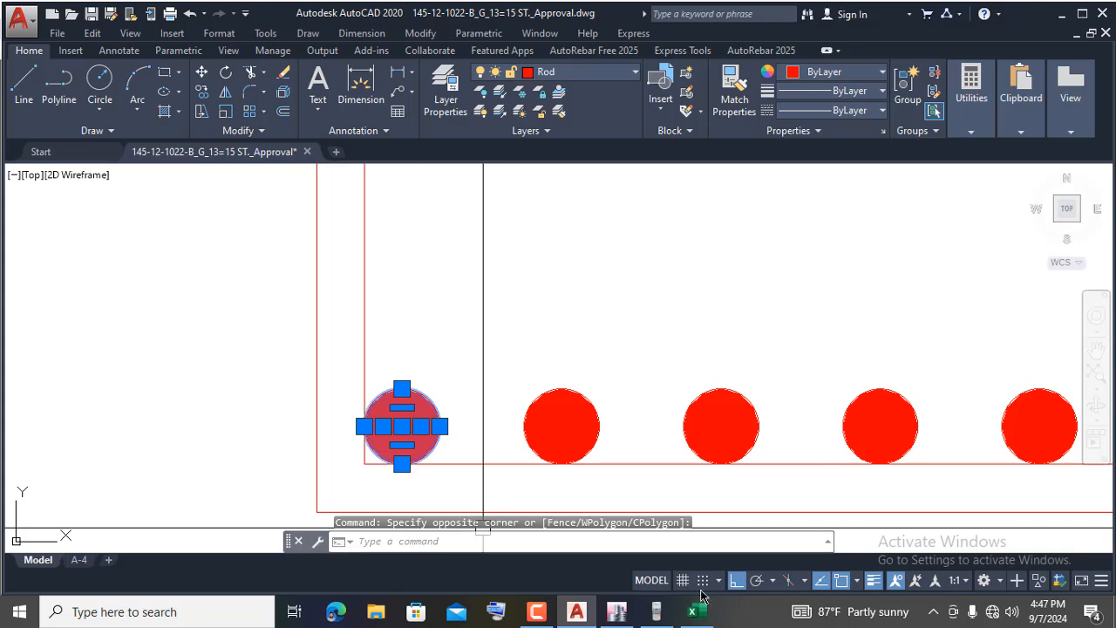
{"action": "left_click", "coordinate": [201, 92]}
{"action": "scroll", "coordinate": [170, 388], "scroll_direction": "down", "scroll_amount": 4}
{"action": "left_click", "coordinate": [263, 402]}
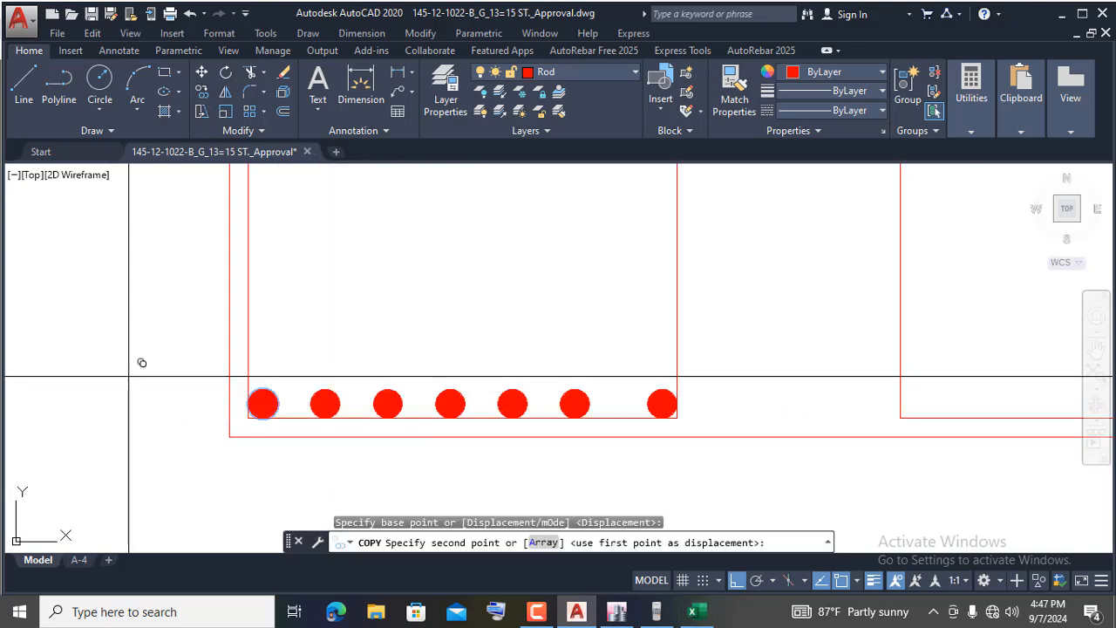
{"action": "left_click", "coordinate": [142, 292]}
{"action": "scroll", "coordinate": [149, 306], "scroll_direction": "down", "scroll_amount": 4}
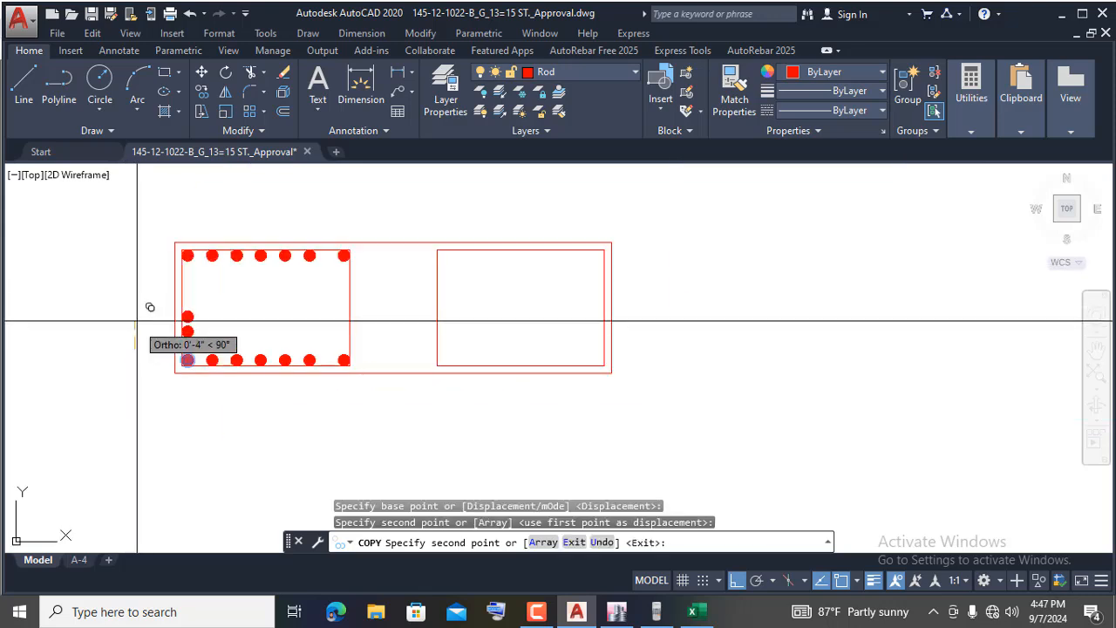
{"action": "scroll", "coordinate": [143, 267], "scroll_direction": "up", "scroll_amount": 2}
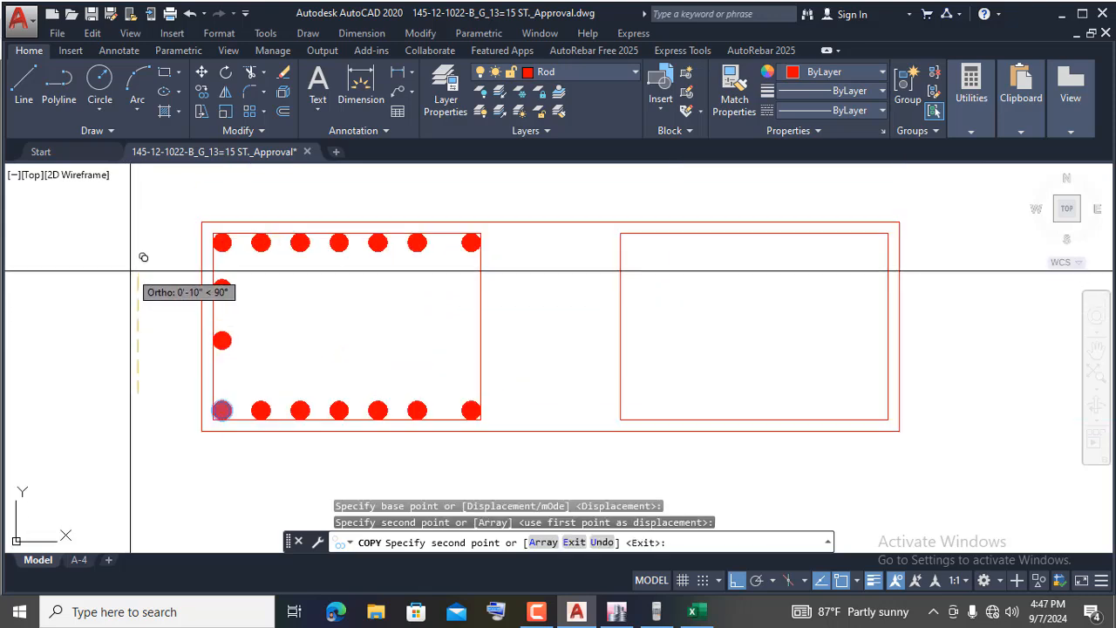
{"action": "key", "text": "Return"}
- Copy the lower intermediate bar on the boundary element's left side a short distance straight down
{"action": "key", "text": "Return"}
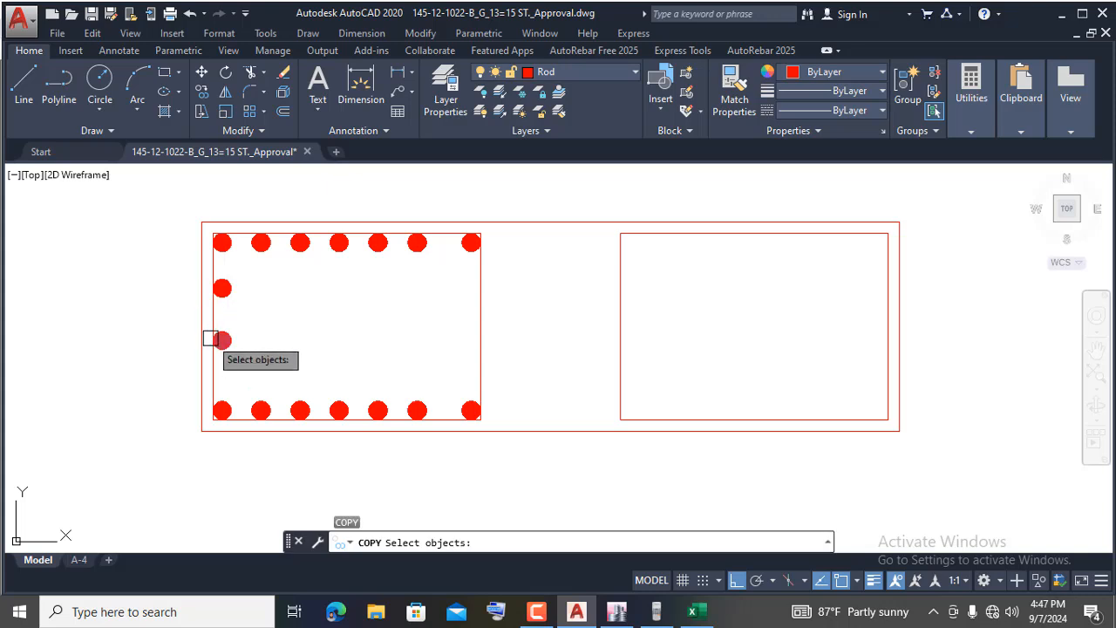
{"action": "scroll", "coordinate": [211, 338], "scroll_direction": "up", "scroll_amount": 3}
{"action": "left_click", "coordinate": [199, 312]}
{"action": "left_click", "coordinate": [254, 359]}
{"action": "key", "text": "Return"}
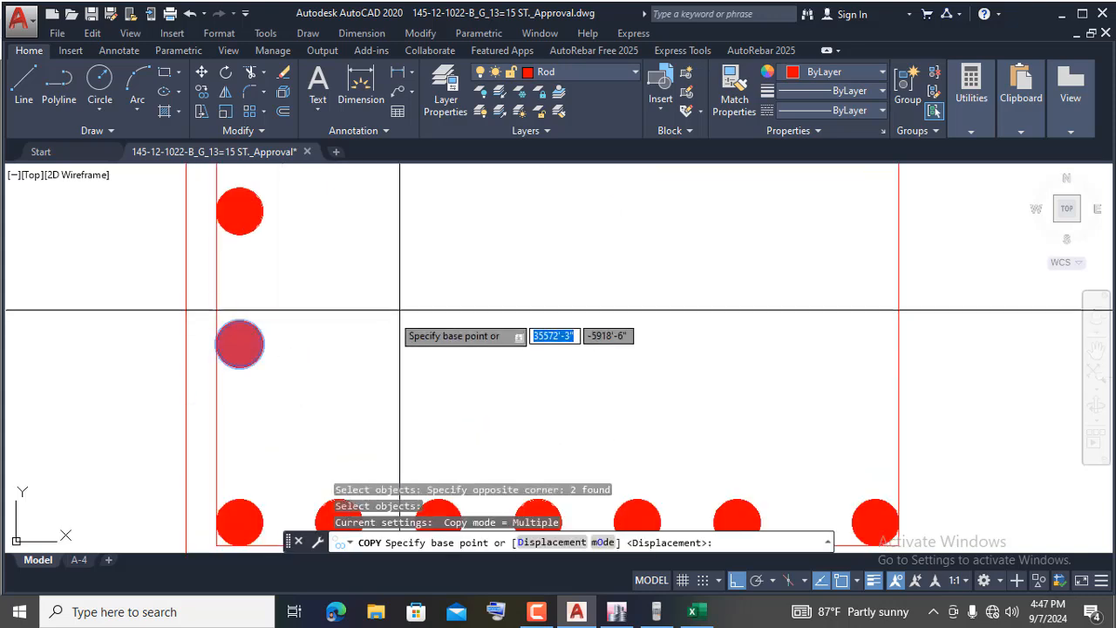
{"action": "left_click", "coordinate": [406, 309]}
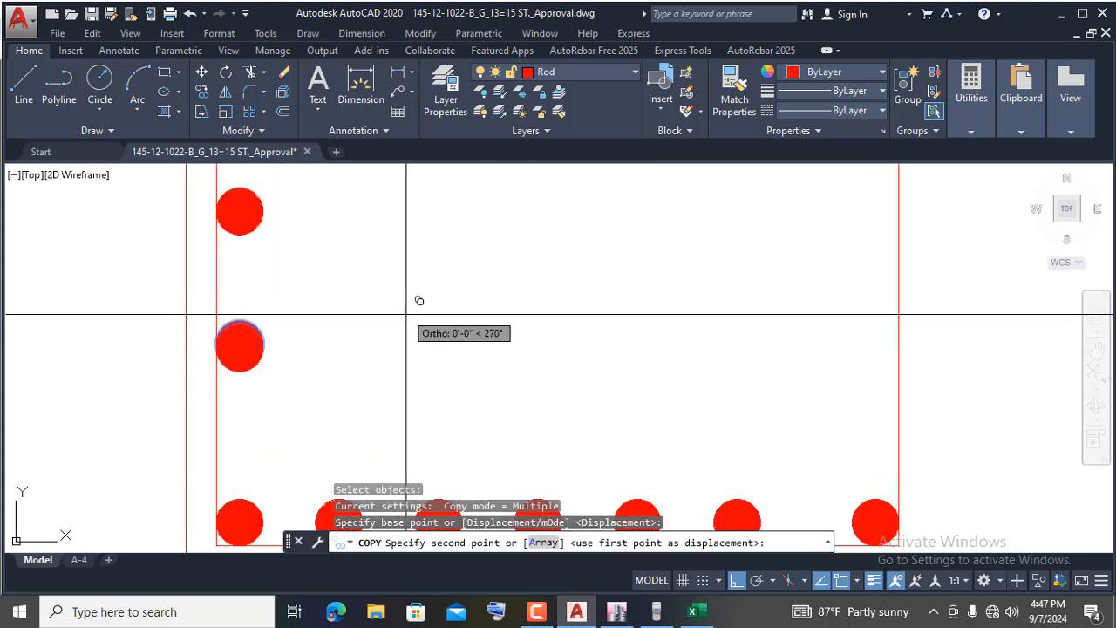
{"action": "left_click", "coordinate": [368, 368]}
{"action": "key", "text": "Return"}
- Erase the original lower intermediate bar that overlaps its shifted copy on the left side
{"action": "left_click", "coordinate": [239, 338]}
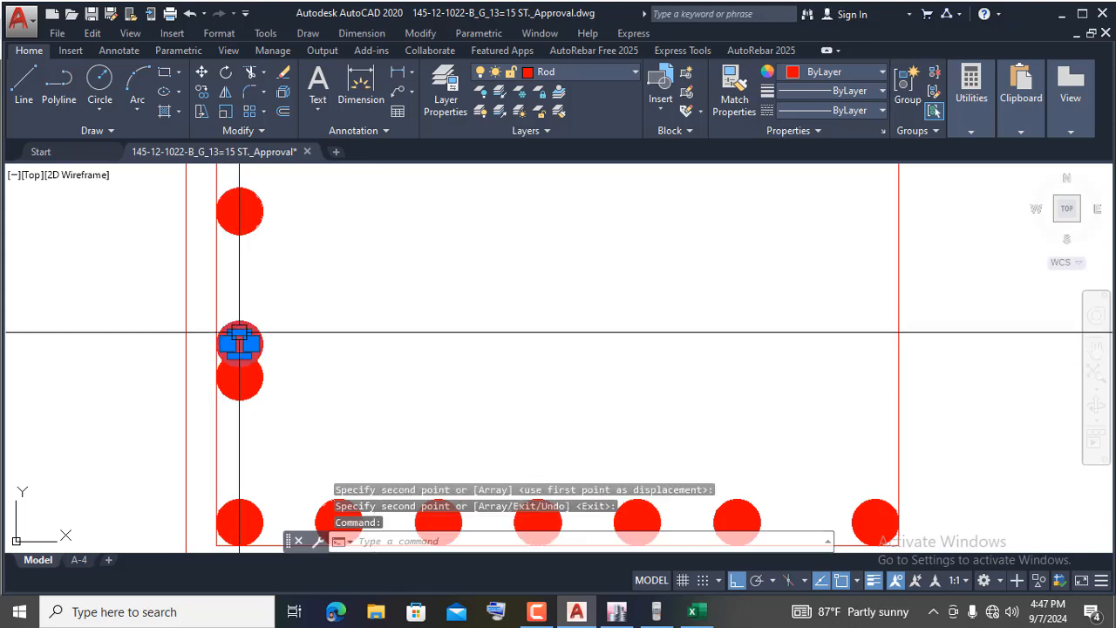
{"action": "mouse_move", "coordinate": [239, 332]}
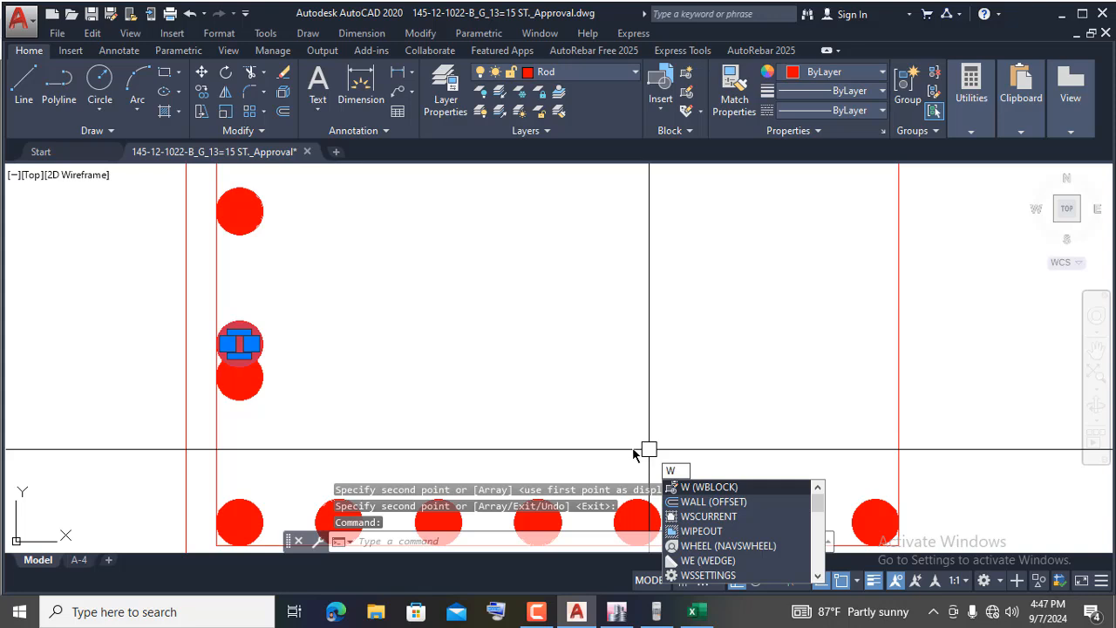
{"action": "key", "text": "BackSpace"}
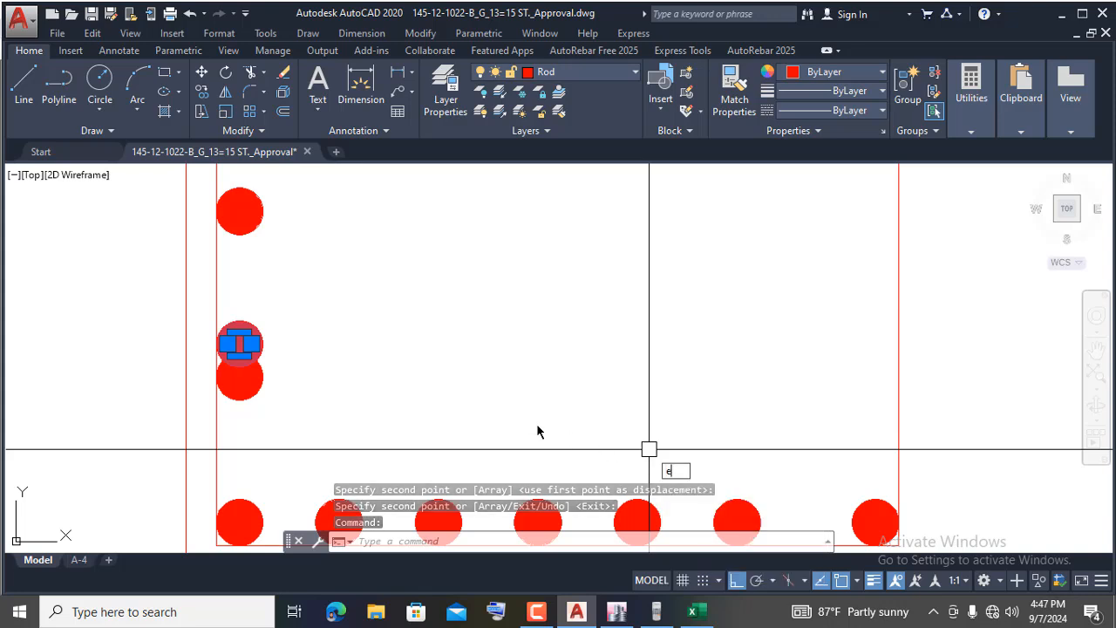
{"action": "type", "text": "e"}
{"action": "key", "text": "Return"}
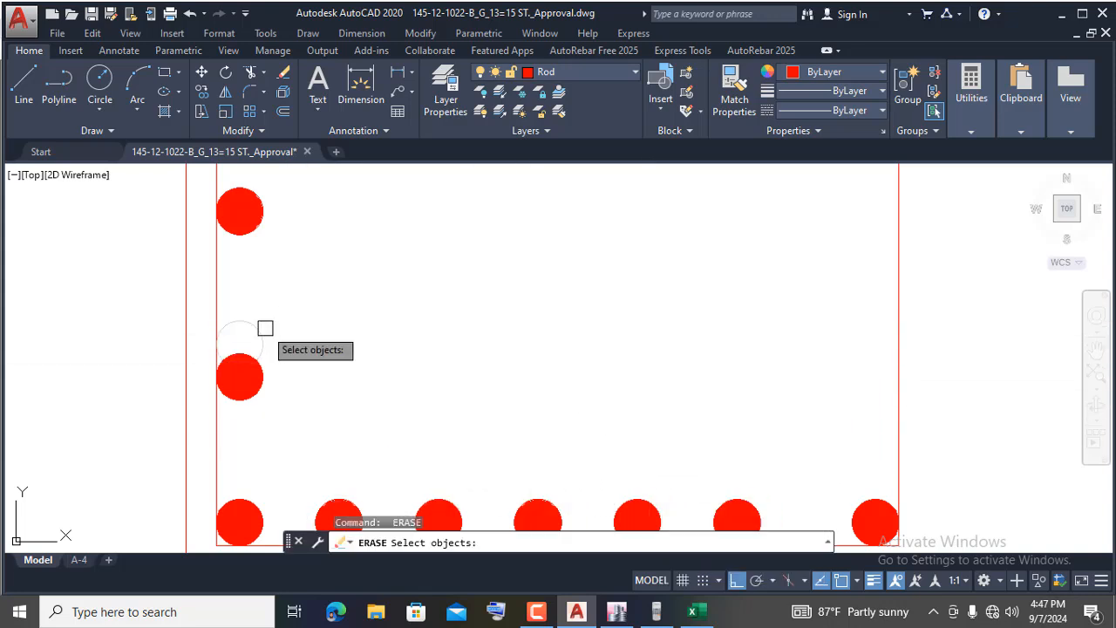
{"action": "left_click", "coordinate": [265, 329]}
{"action": "scroll", "coordinate": [327, 347], "scroll_direction": "down", "scroll_amount": 4}
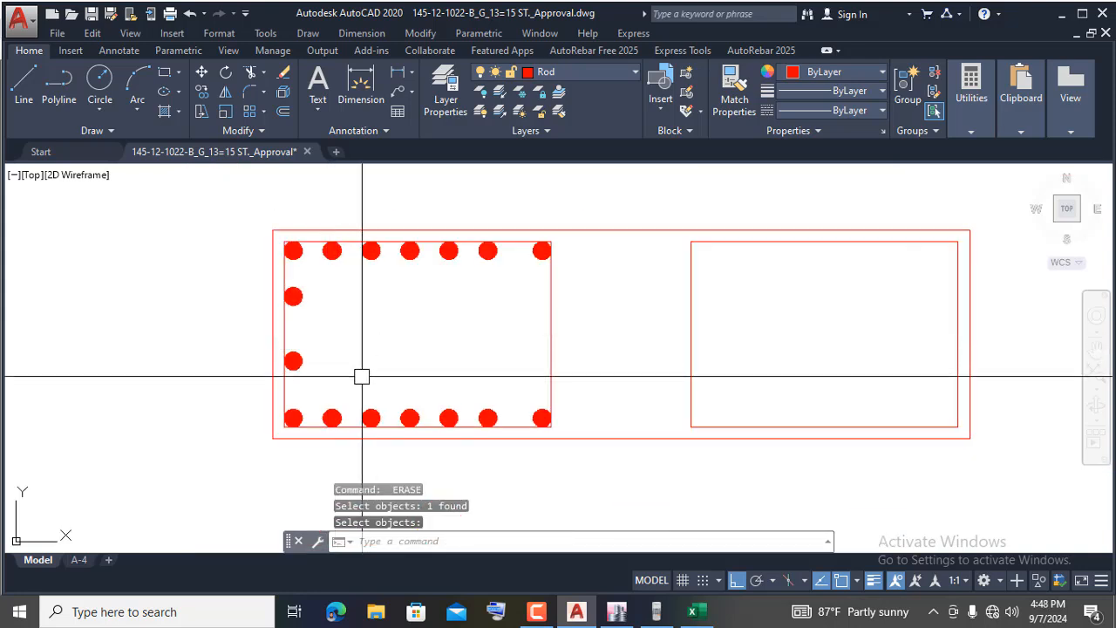
{"action": "scroll", "coordinate": [333, 301], "scroll_direction": "up", "scroll_amount": 2}
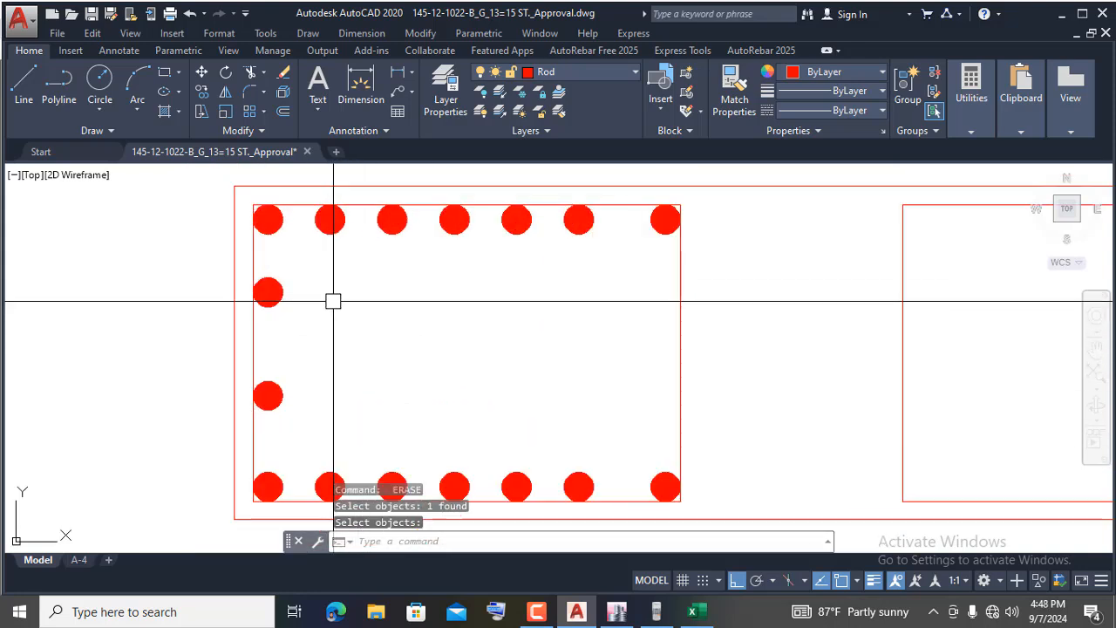
{"action": "scroll", "coordinate": [254, 283], "scroll_direction": "up", "scroll_amount": 3}
{"action": "left_click", "coordinate": [249, 268]}
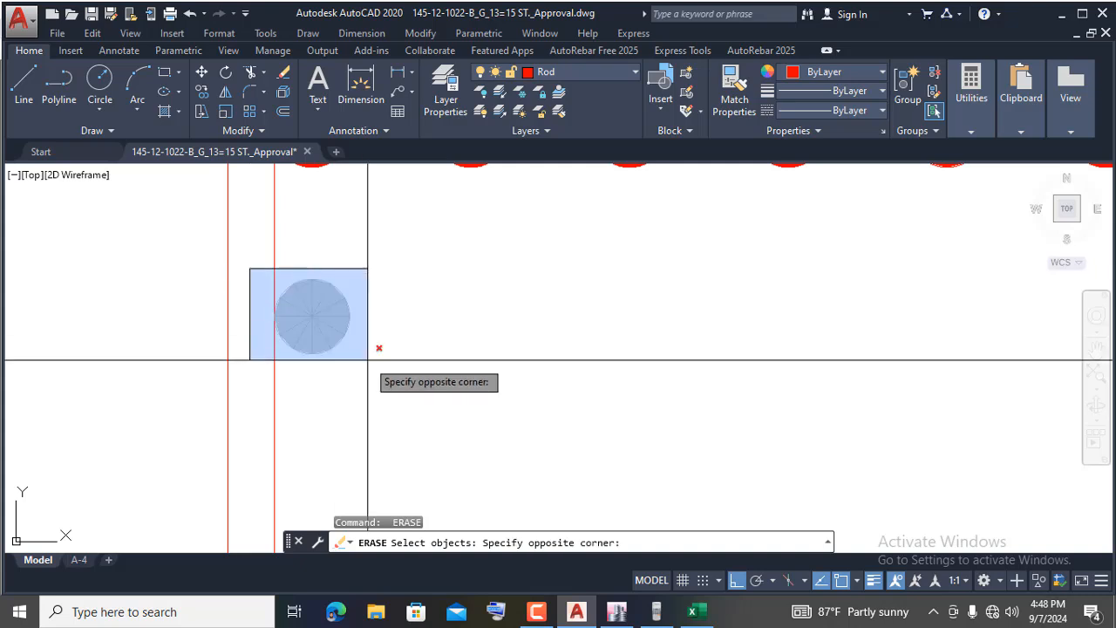
{"action": "left_click", "coordinate": [384, 355]}
{"action": "key", "text": "Escape"}
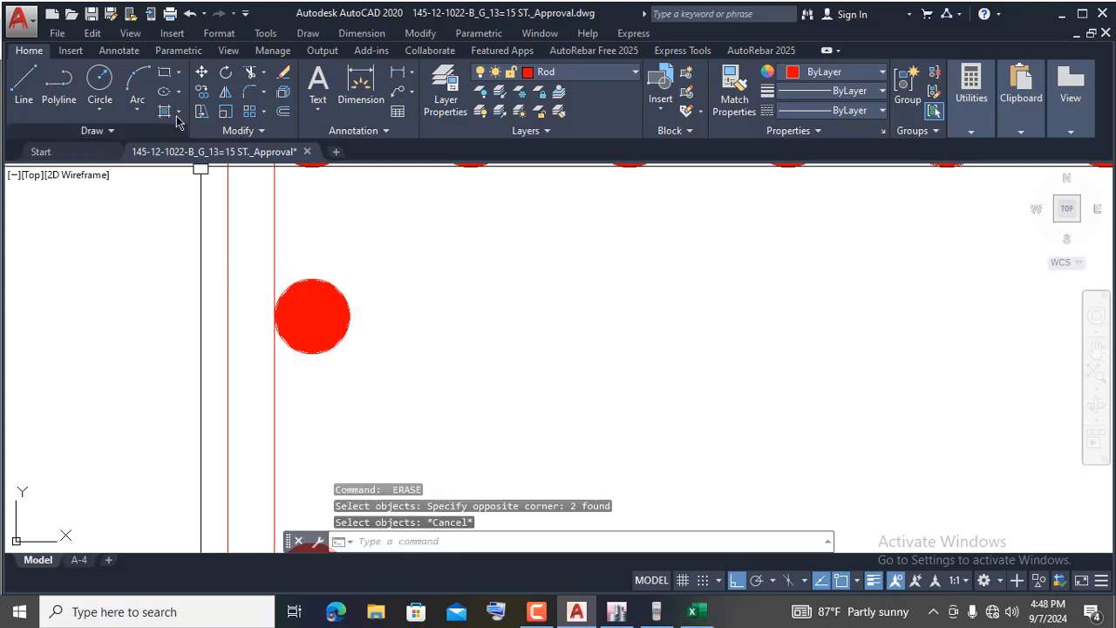
- Move the upper intermediate bar on the left side slightly straight down to even out the vertical bar spacing
{"action": "left_click", "coordinate": [201, 74]}
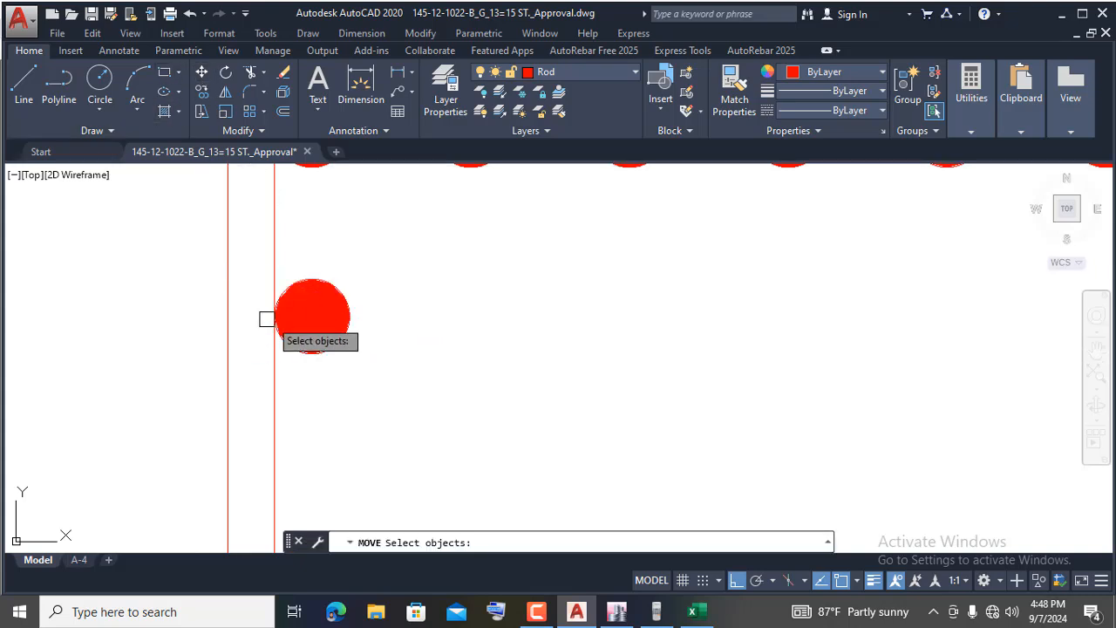
{"action": "left_click", "coordinate": [252, 267]}
{"action": "left_click", "coordinate": [386, 366]}
{"action": "key", "text": "Return"}
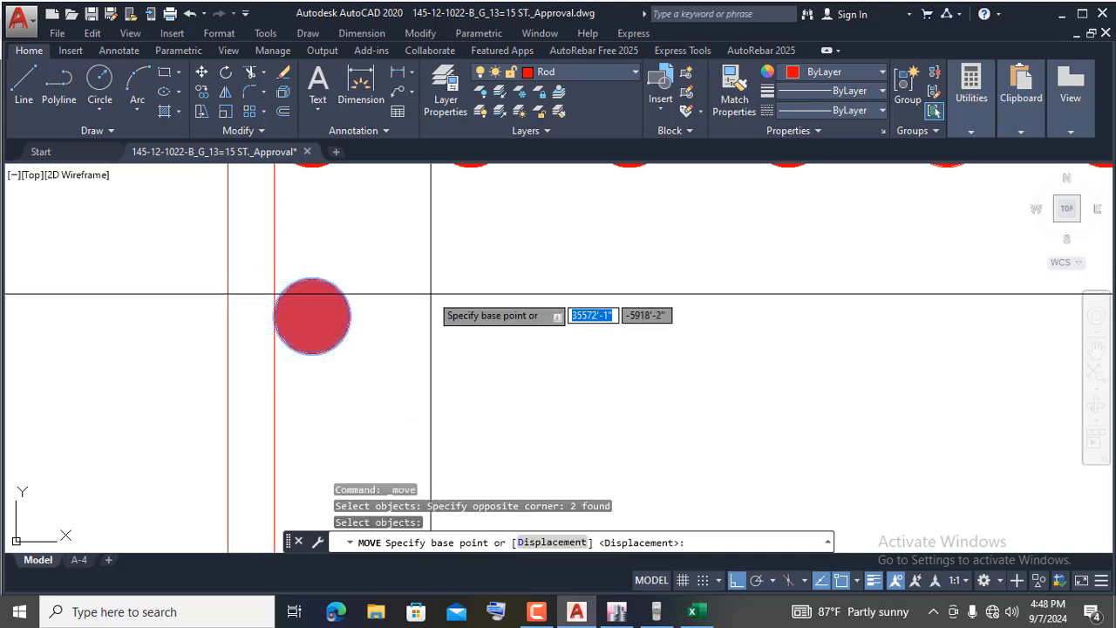
{"action": "left_click", "coordinate": [430, 302]}
{"action": "left_click", "coordinate": [431, 326]}
{"action": "scroll", "coordinate": [326, 299], "scroll_direction": "down", "scroll_amount": 4}
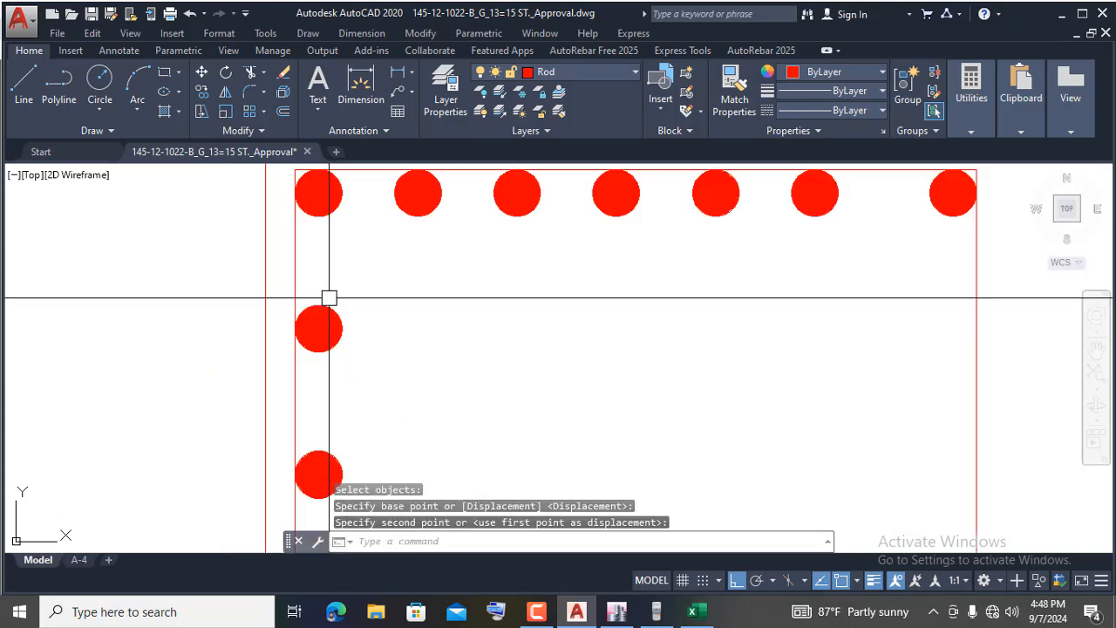
{"action": "scroll", "coordinate": [390, 330], "scroll_direction": "down", "scroll_amount": 2}
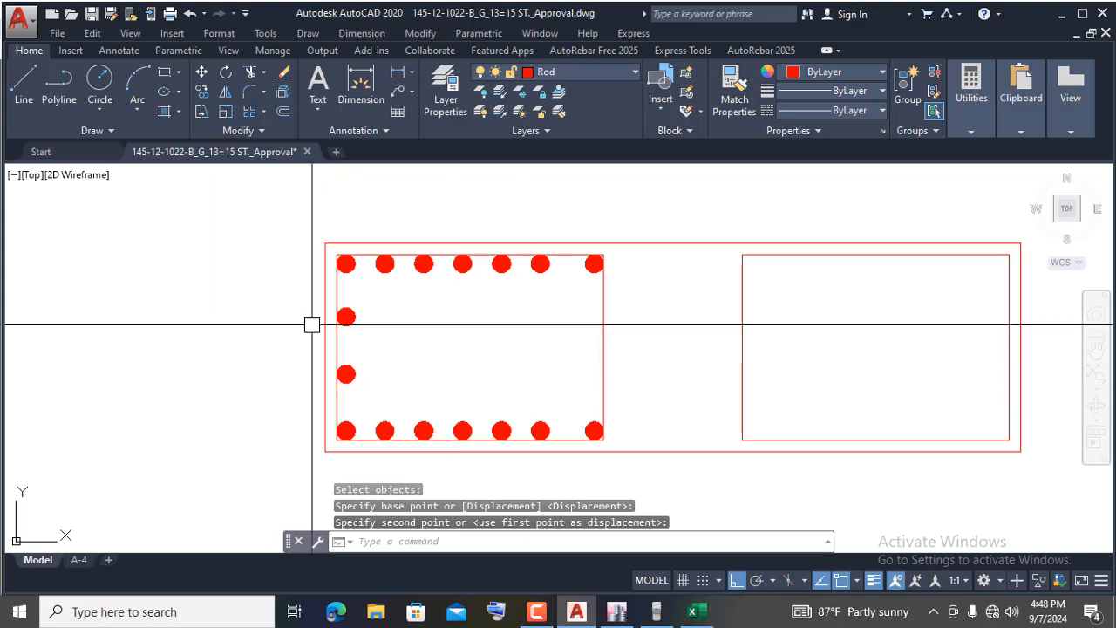
- Mirror the two left intermediate bars about the boundary element's vertical centre line onto its right side, keeping the originals
{"action": "scroll", "coordinate": [311, 324], "scroll_direction": "up", "scroll_amount": 2}
{"action": "scroll", "coordinate": [332, 315], "scroll_direction": "up", "scroll_amount": 2}
{"action": "left_click", "coordinate": [330, 289]}
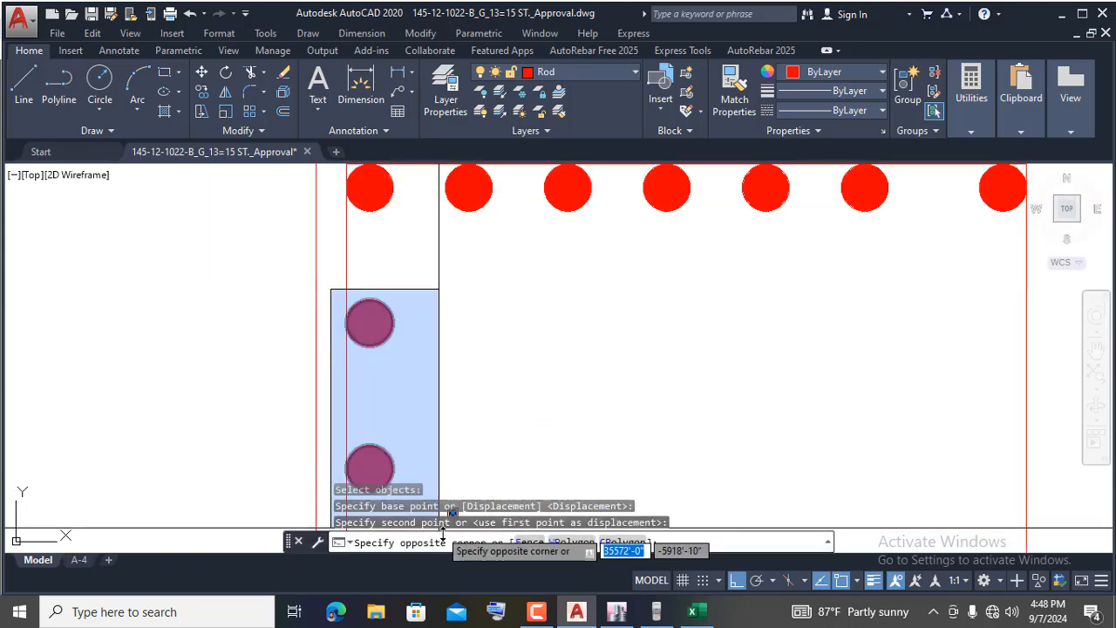
{"action": "scroll", "coordinate": [436, 494], "scroll_direction": "down", "scroll_amount": 3}
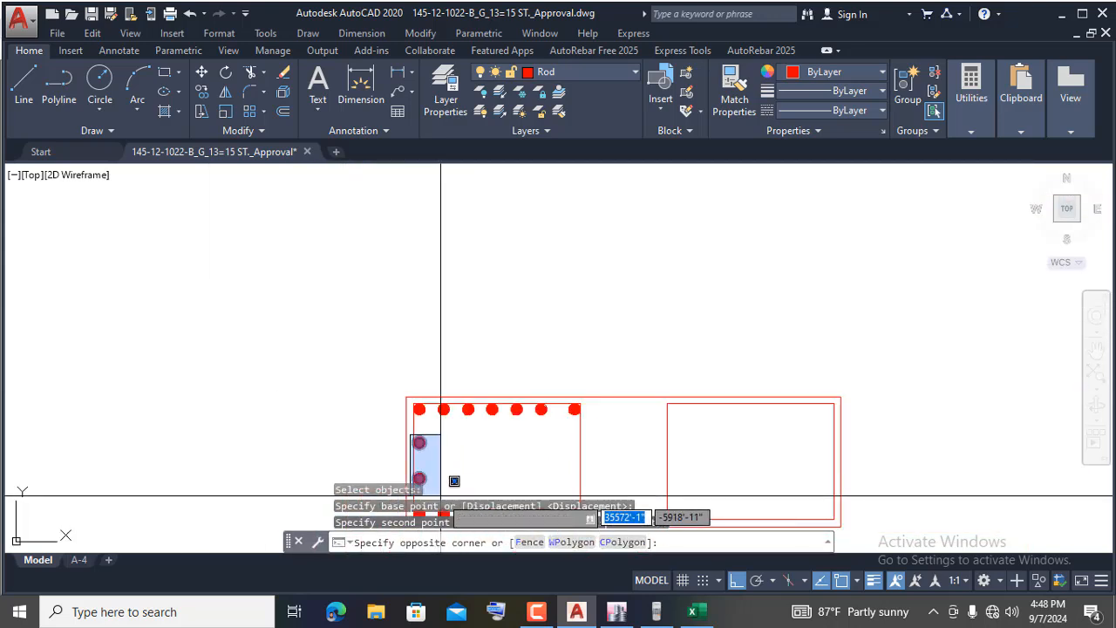
{"action": "left_click", "coordinate": [441, 480]}
{"action": "scroll", "coordinate": [411, 438], "scroll_direction": "down", "scroll_amount": 2}
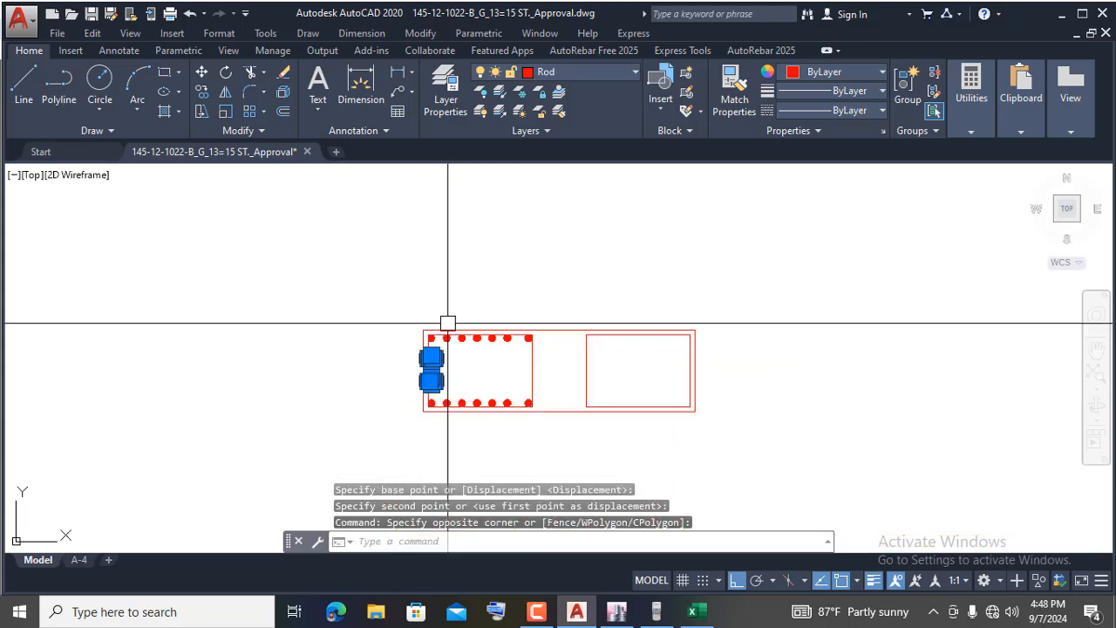
{"action": "scroll", "coordinate": [443, 331], "scroll_direction": "up", "scroll_amount": 2}
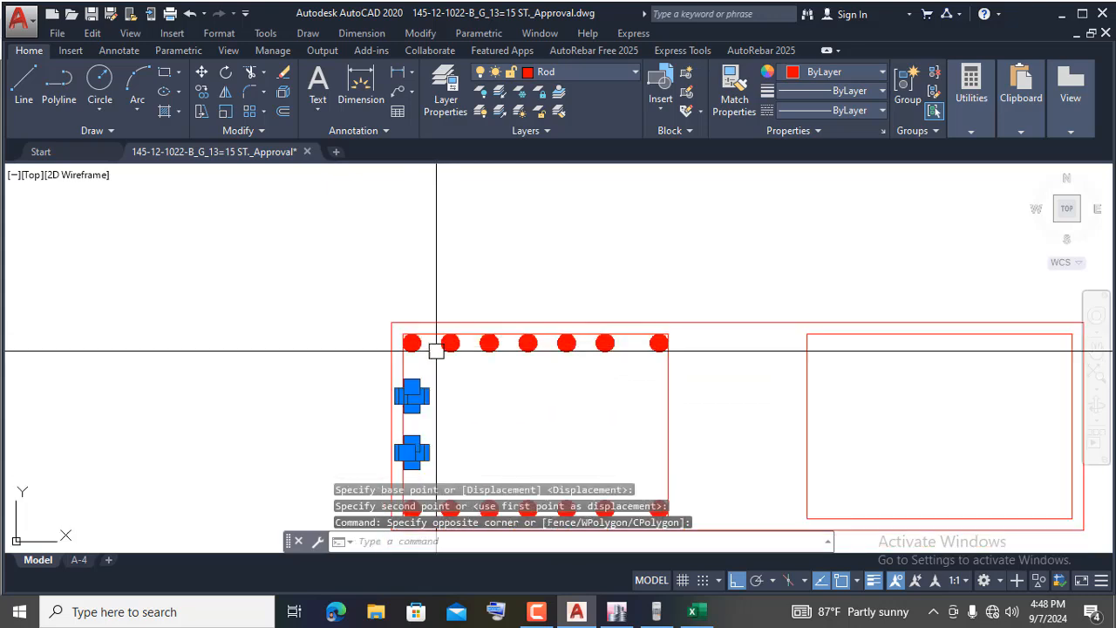
{"action": "left_click", "coordinate": [201, 91]}
{"action": "scroll", "coordinate": [441, 188], "scroll_direction": "down", "scroll_amount": 2}
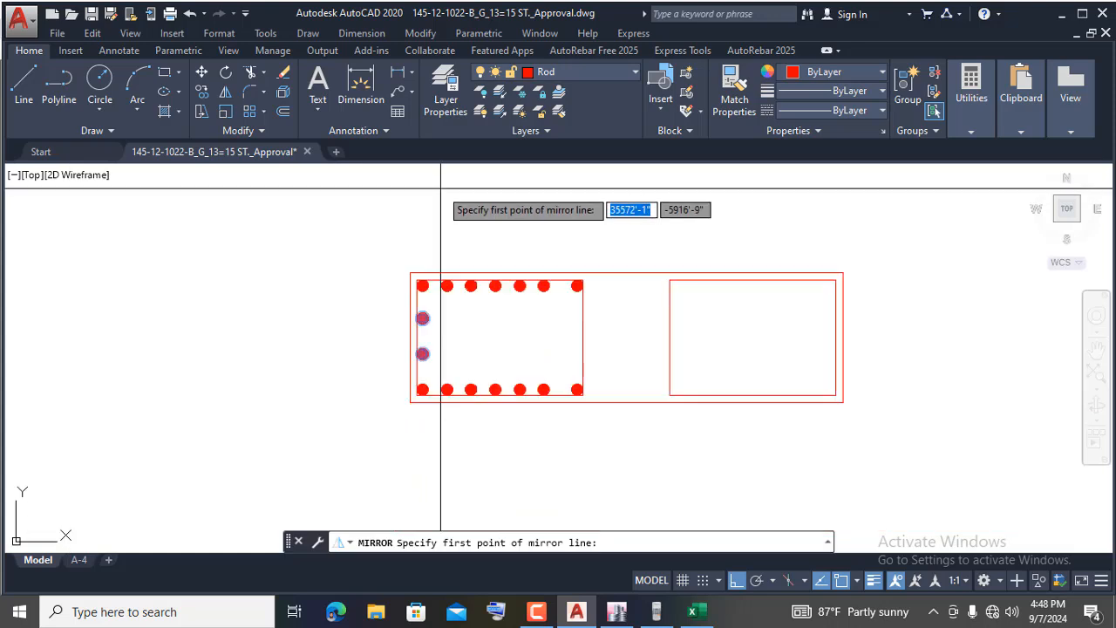
{"action": "scroll", "coordinate": [486, 423], "scroll_direction": "up", "scroll_amount": 4}
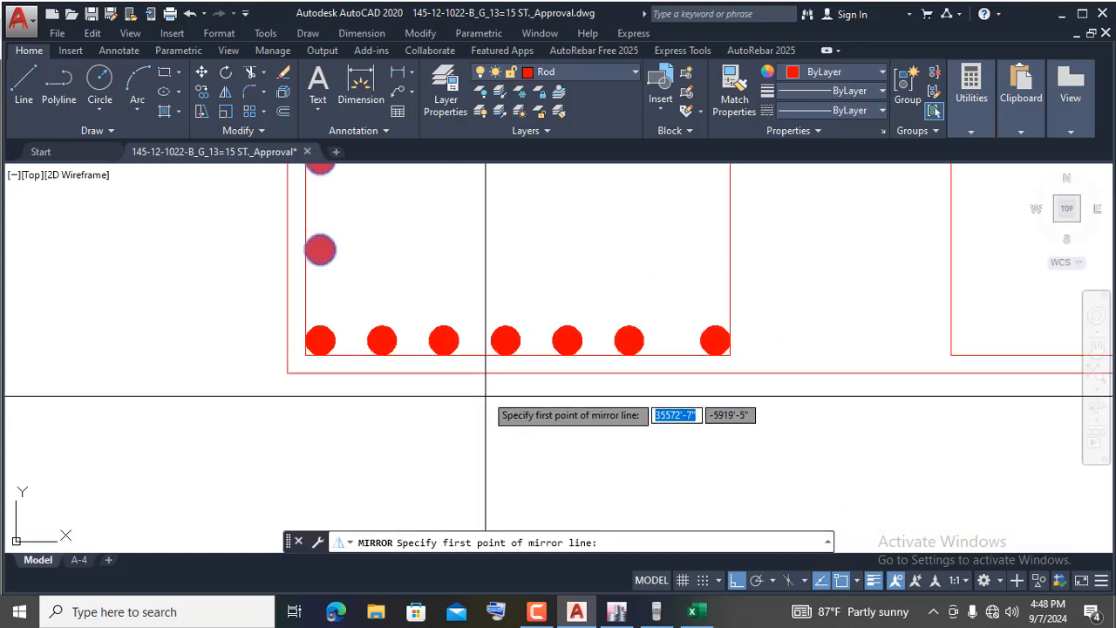
{"action": "left_click", "coordinate": [517, 357]}
{"action": "left_click", "coordinate": [533, 423]}
{"action": "key", "text": "Return"}
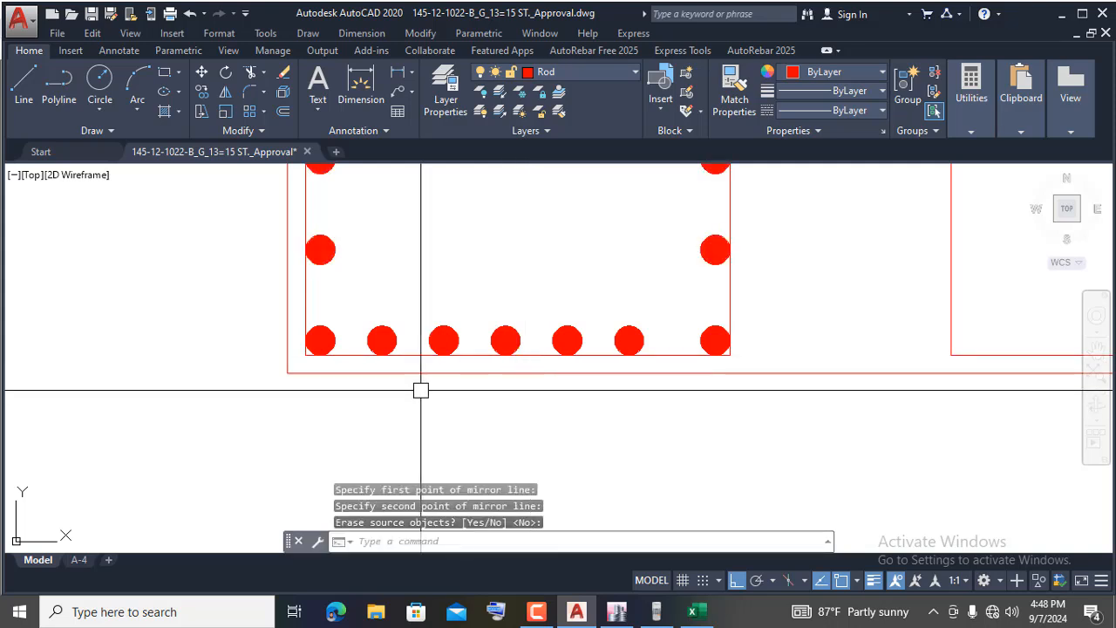
{"action": "scroll", "coordinate": [420, 389], "scroll_direction": "down", "scroll_amount": 4}
- Mirror all bars of the completed boundary element about the wall's vertical centre line into the empty boundary element, keeping the originals
{"action": "scroll", "coordinate": [481, 289], "scroll_direction": "up", "scroll_amount": 4}
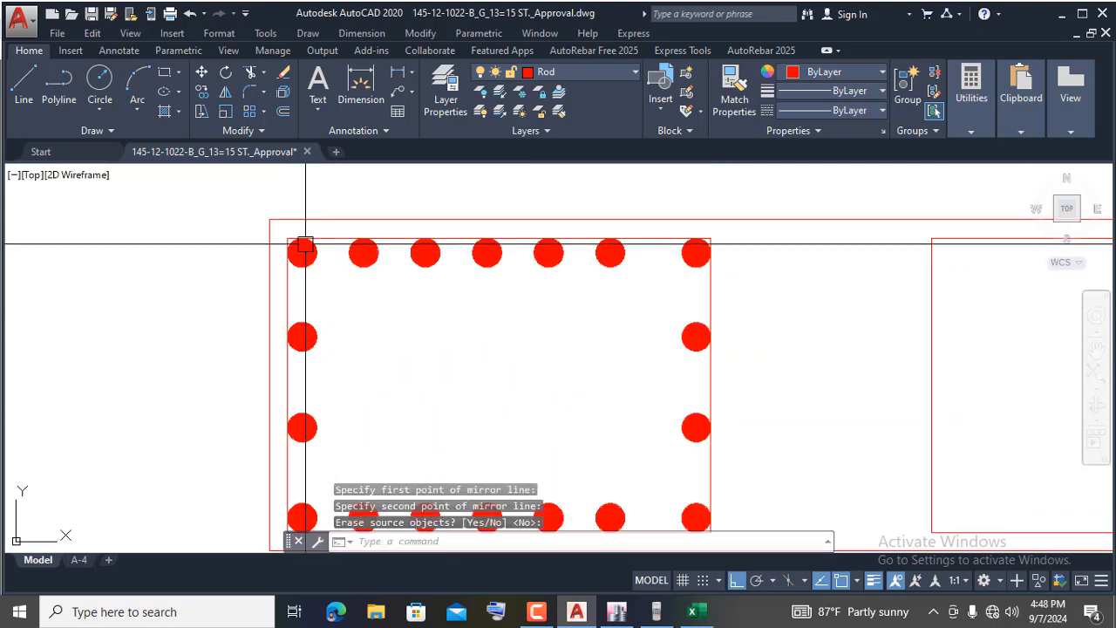
{"action": "scroll", "coordinate": [292, 237], "scroll_direction": "up", "scroll_amount": 4}
{"action": "left_click", "coordinate": [282, 232]}
{"action": "scroll", "coordinate": [363, 323], "scroll_direction": "down", "scroll_amount": 5}
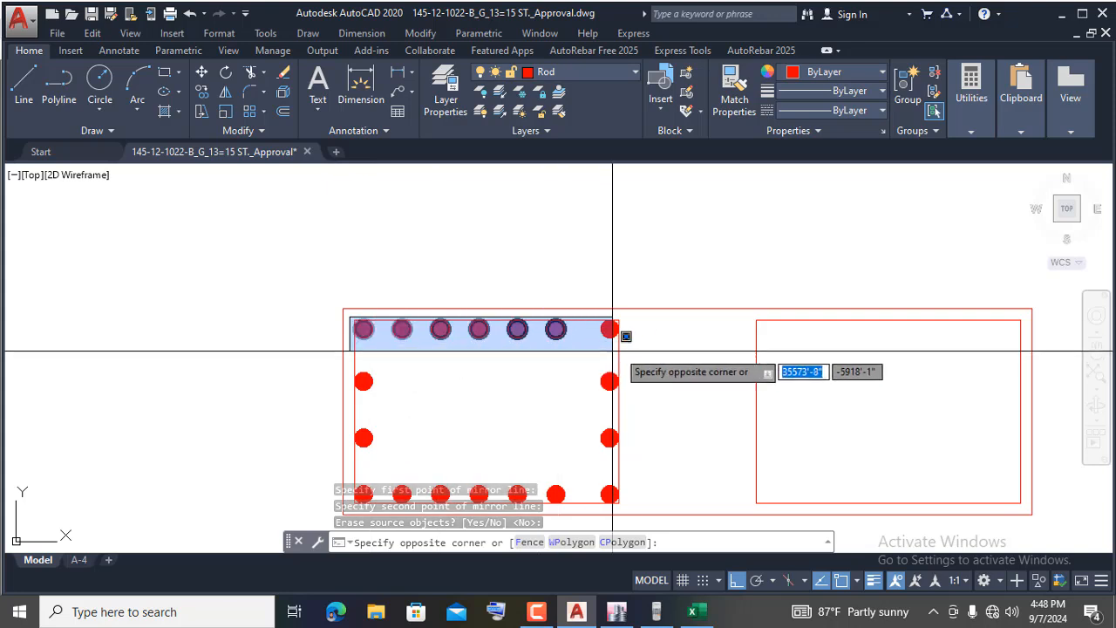
{"action": "left_click", "coordinate": [612, 352]}
{"action": "scroll", "coordinate": [523, 349], "scroll_direction": "down", "scroll_amount": 2}
{"action": "scroll", "coordinate": [401, 392], "scroll_direction": "up", "scroll_amount": 5}
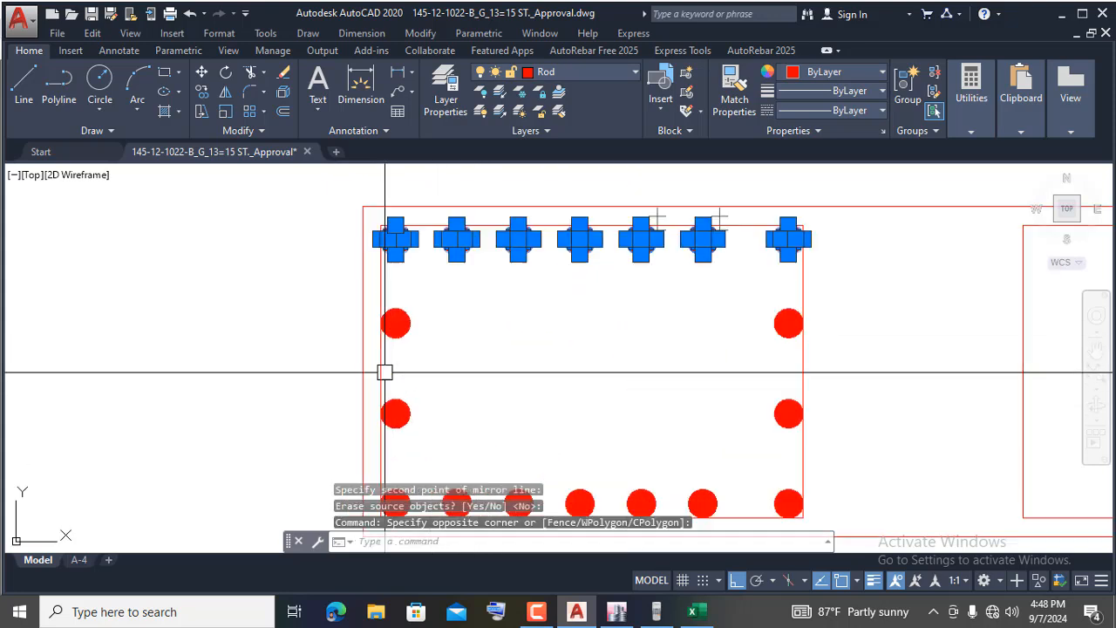
{"action": "scroll", "coordinate": [385, 372], "scroll_direction": "up", "scroll_amount": 2}
{"action": "left_click", "coordinate": [359, 264]}
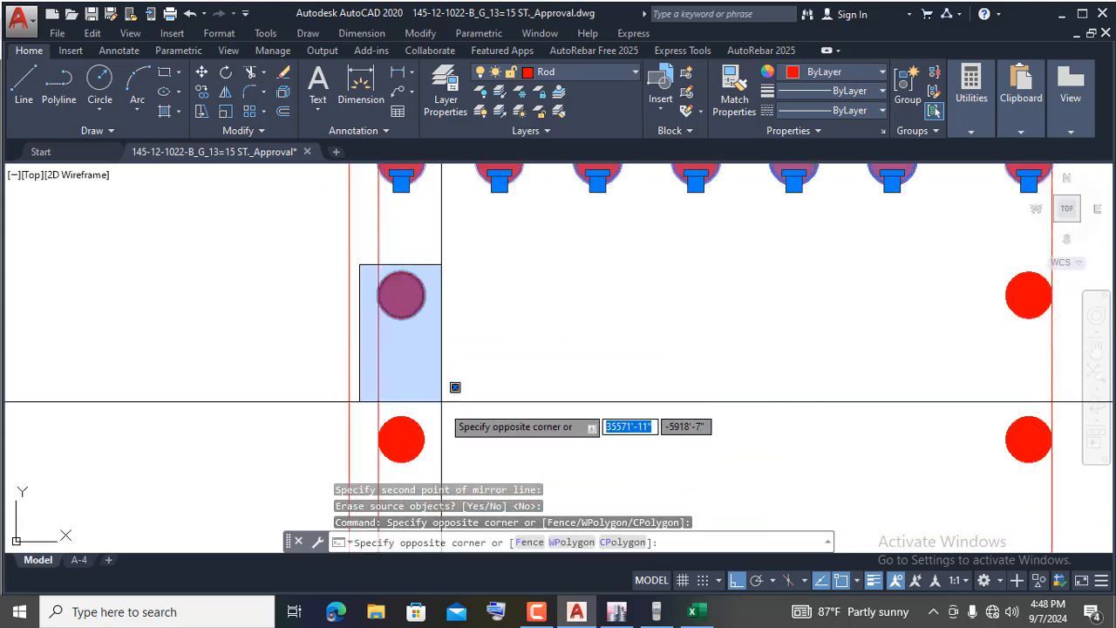
{"action": "left_click", "coordinate": [458, 451]}
{"action": "scroll", "coordinate": [511, 366], "scroll_direction": "down", "scroll_amount": 4}
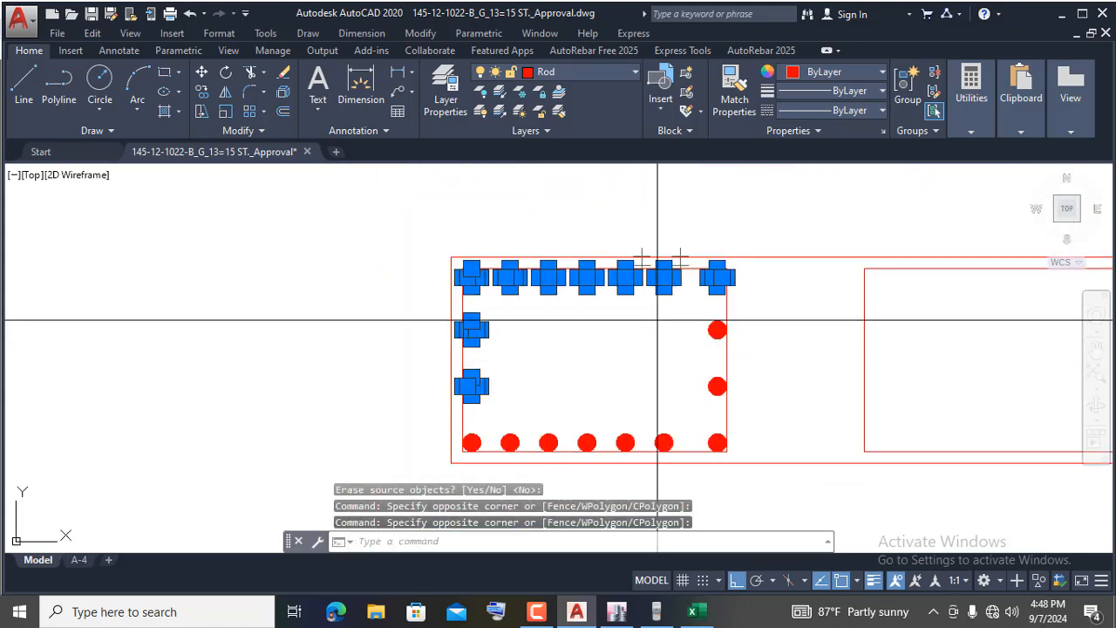
{"action": "left_click", "coordinate": [658, 321]}
{"action": "left_click", "coordinate": [787, 410]}
{"action": "scroll", "coordinate": [476, 421], "scroll_direction": "down", "scroll_amount": 2}
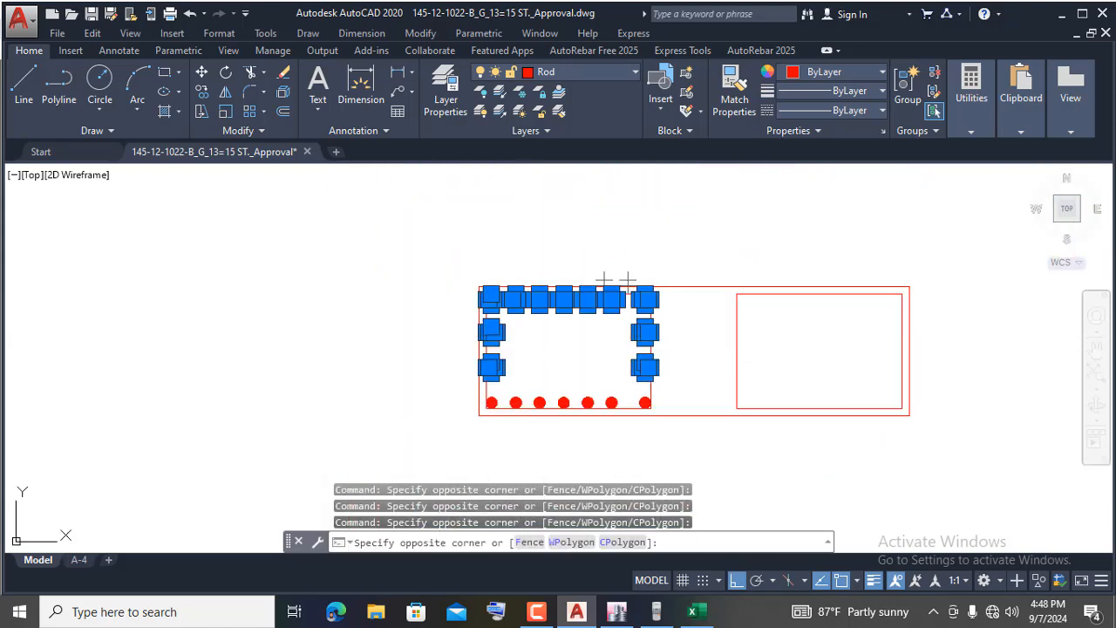
{"action": "left_click", "coordinate": [685, 441]}
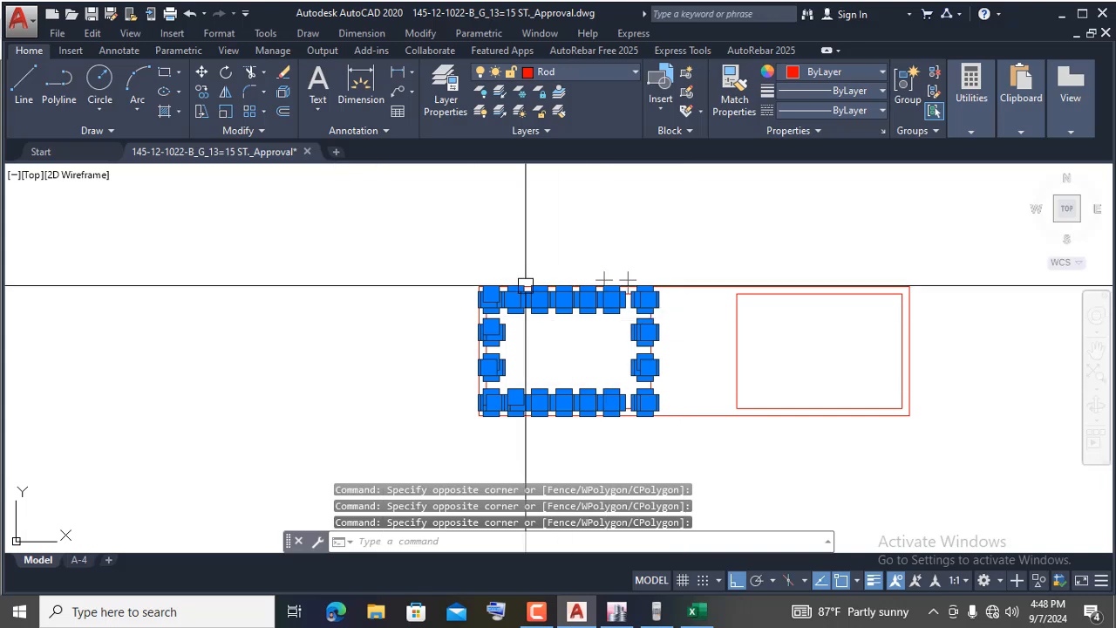
{"action": "left_click", "coordinate": [229, 95]}
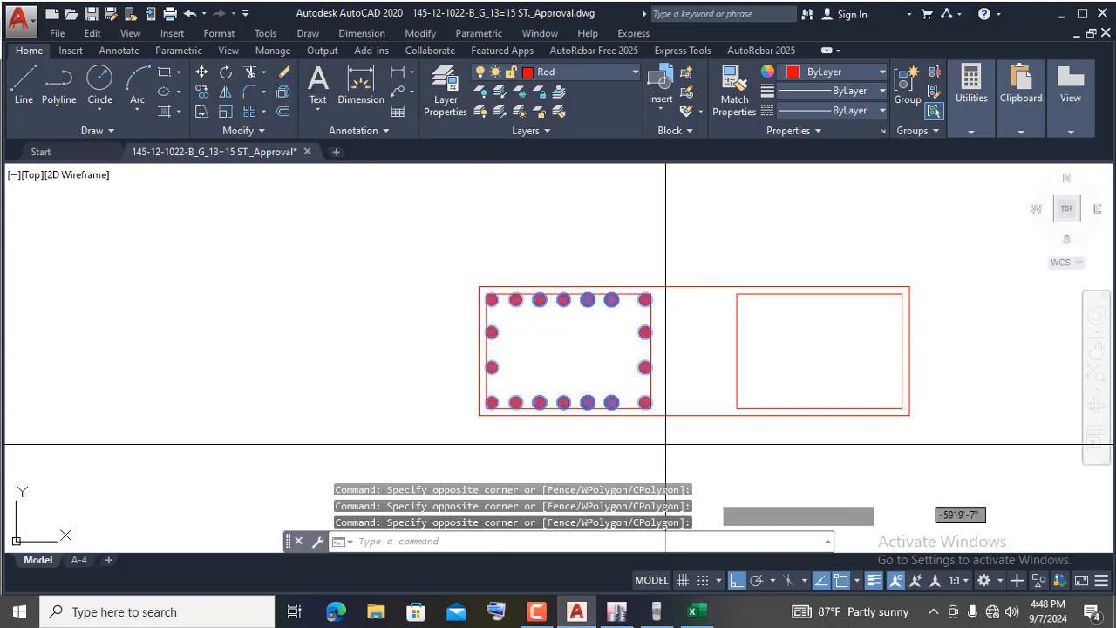
{"action": "left_click", "coordinate": [694, 415]}
{"action": "left_click", "coordinate": [697, 465]}
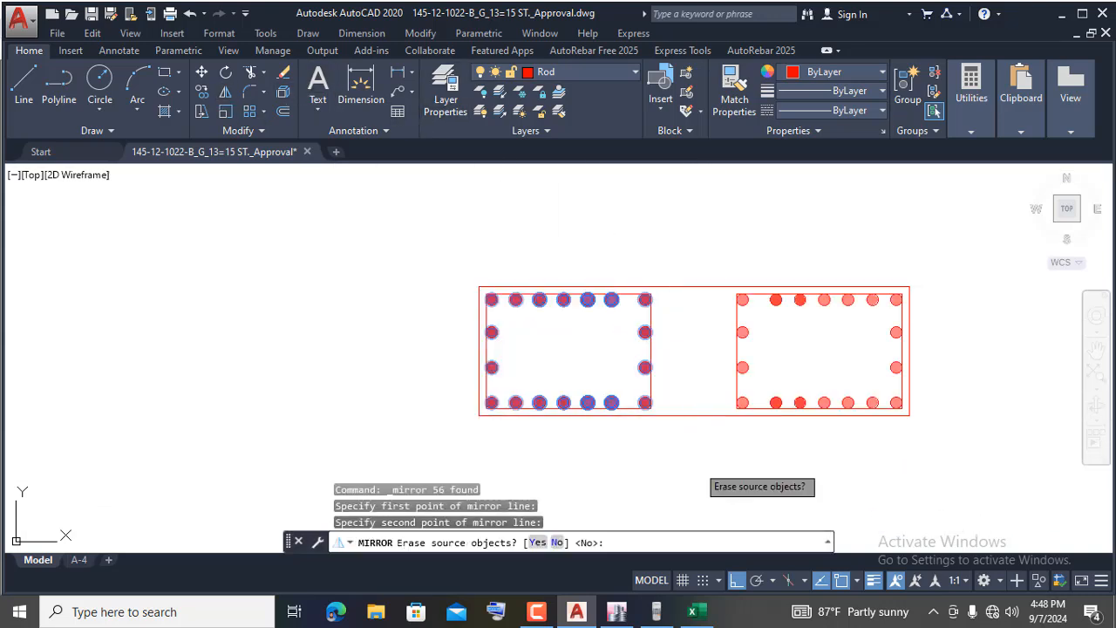
{"action": "key", "text": "Return"}
{"action": "scroll", "coordinate": [610, 292], "scroll_direction": "up", "scroll_amount": 3}
{"action": "scroll", "coordinate": [616, 288], "scroll_direction": "down", "scroll_amount": 2}
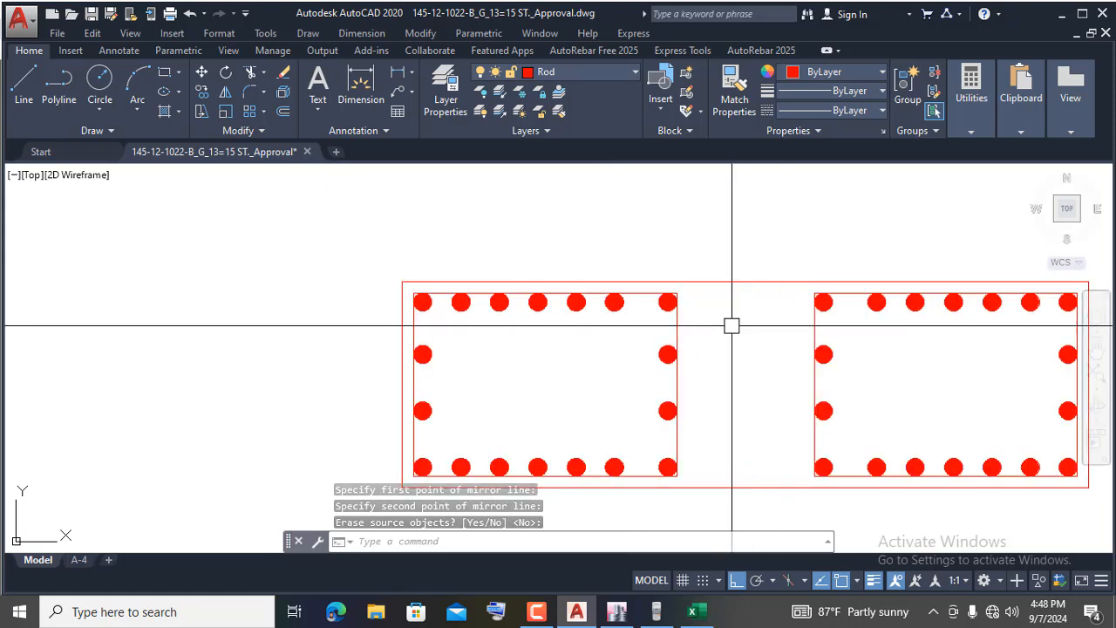
- Offset the inner rectangles of both boundary elements 1" outward
{"action": "type", "text": "O"}
{"action": "key", "text": "Return"}
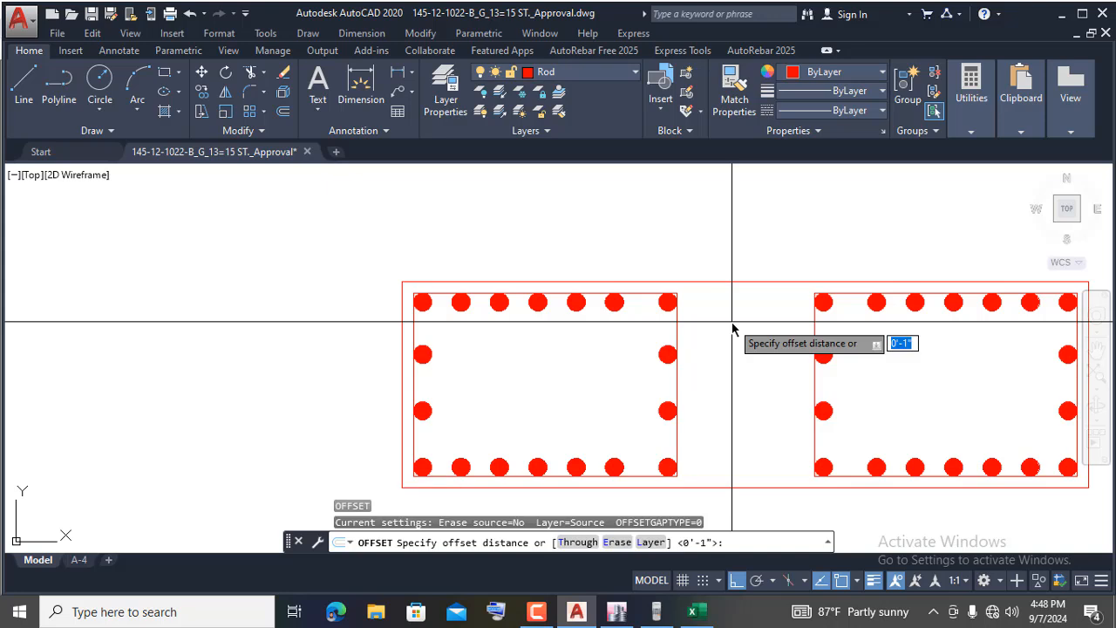
{"action": "key", "text": "Return"}
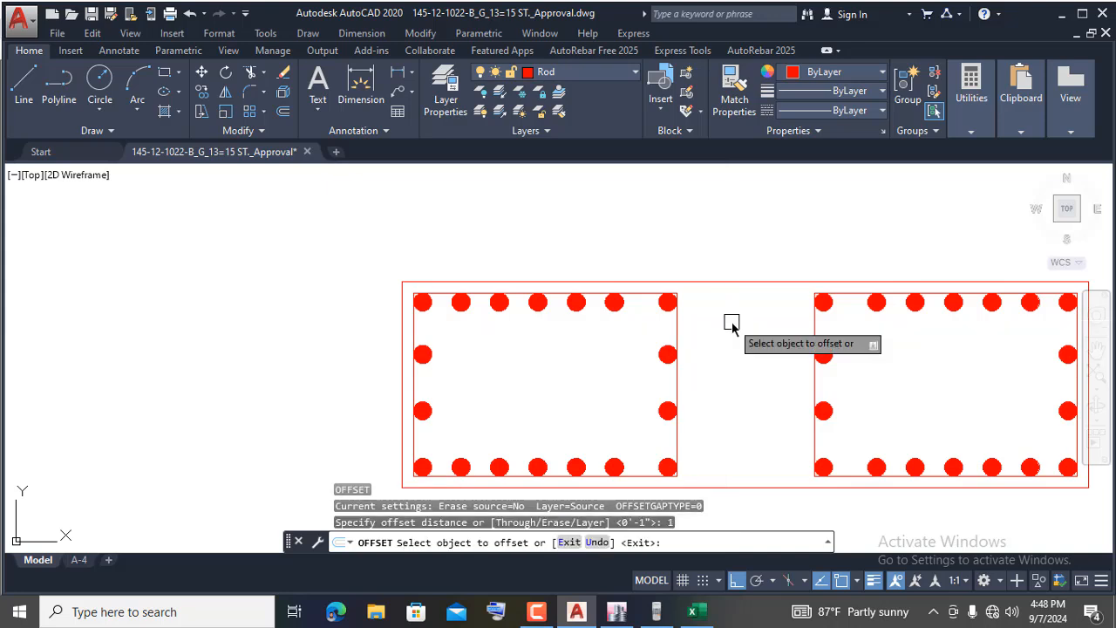
{"action": "left_click", "coordinate": [676, 326]}
{"action": "left_click", "coordinate": [741, 326]}
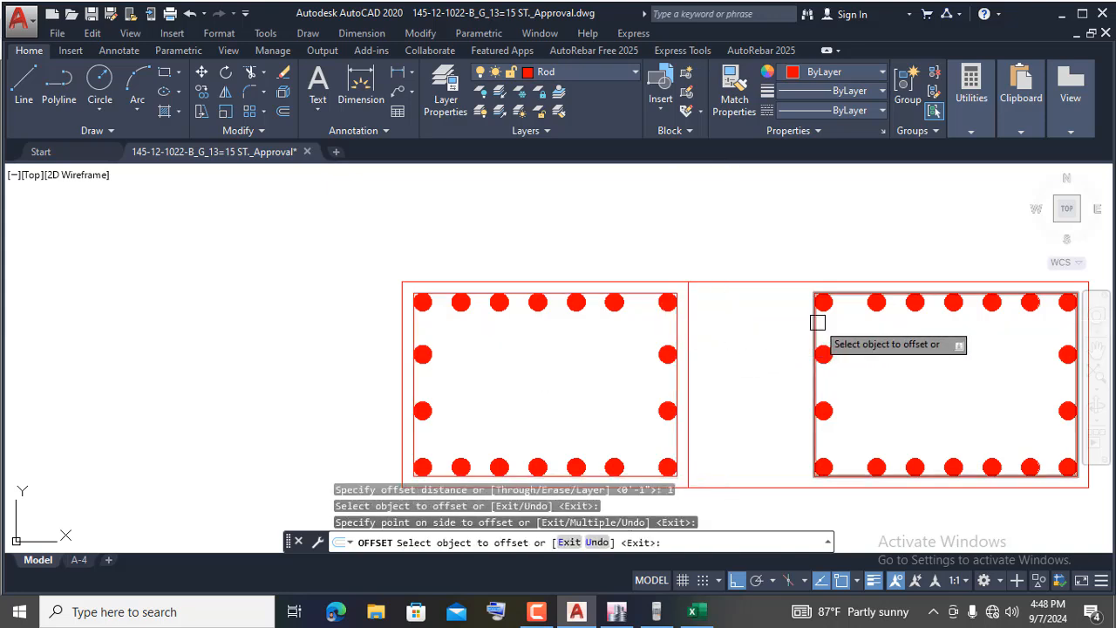
{"action": "left_click", "coordinate": [816, 323]}
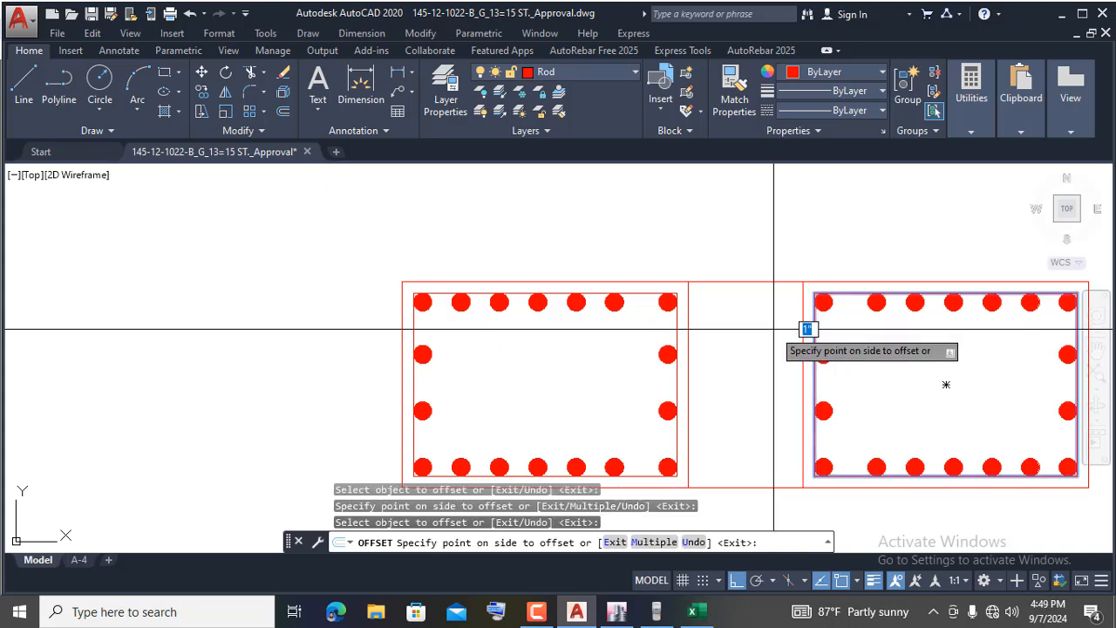
{"action": "left_click", "coordinate": [785, 325]}
{"action": "scroll", "coordinate": [743, 306], "scroll_direction": "down", "scroll_amount": 1}
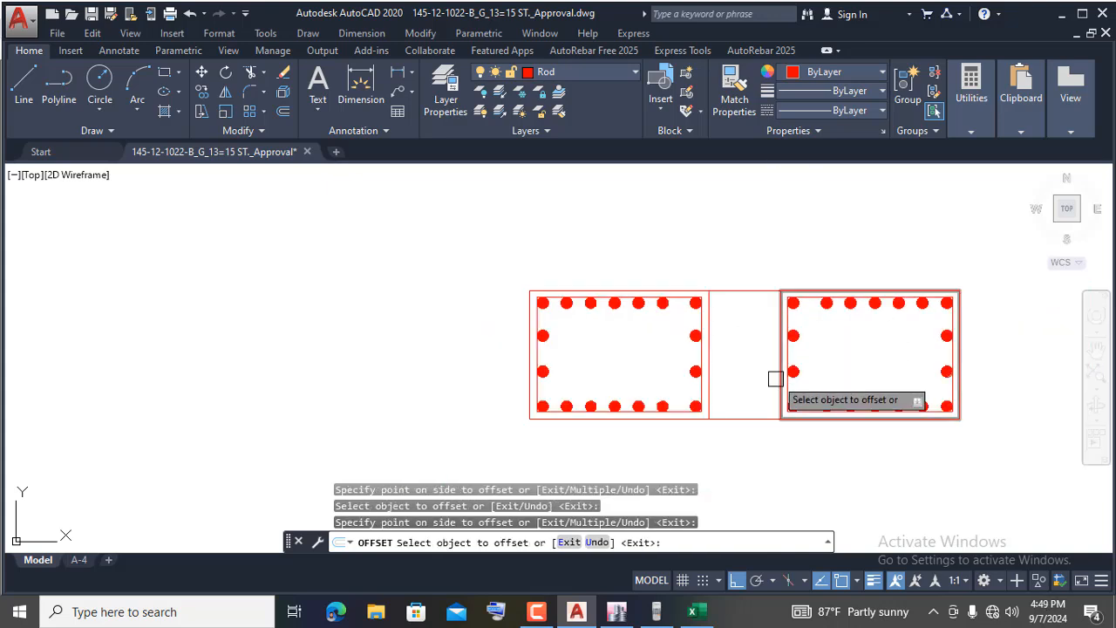
{"action": "key", "text": "Escape"}
- Check the wall's vertical bar size and spacing on the Rebar Design sheet in Excel, then return to AutoCAD
{"action": "scroll", "coordinate": [719, 344], "scroll_direction": "up", "scroll_amount": 4}
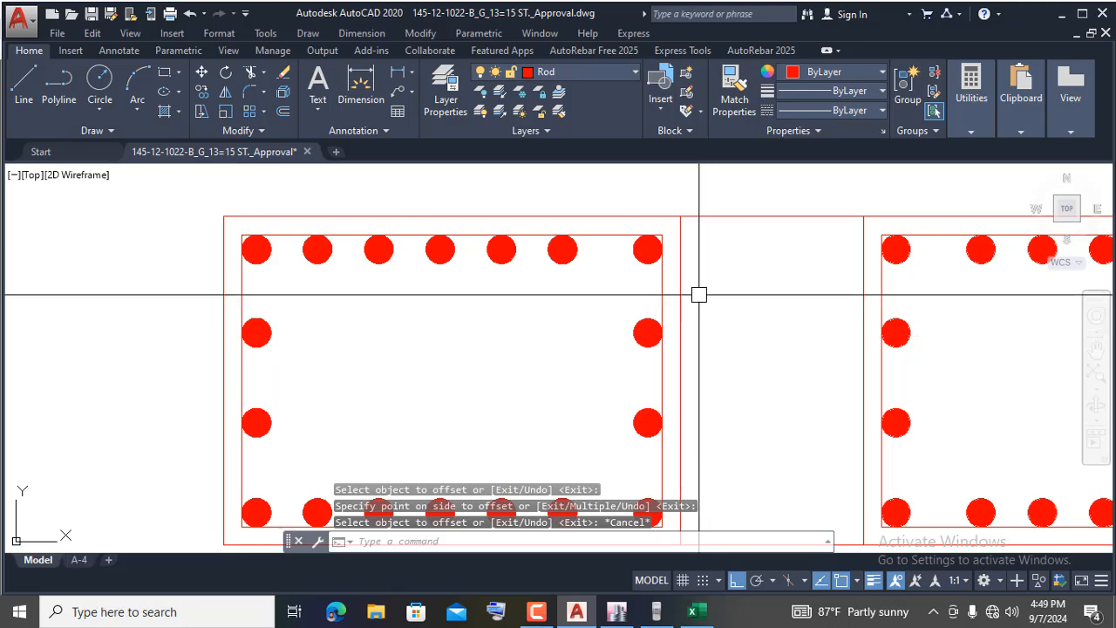
{"action": "scroll", "coordinate": [663, 244], "scroll_direction": "up", "scroll_amount": 3}
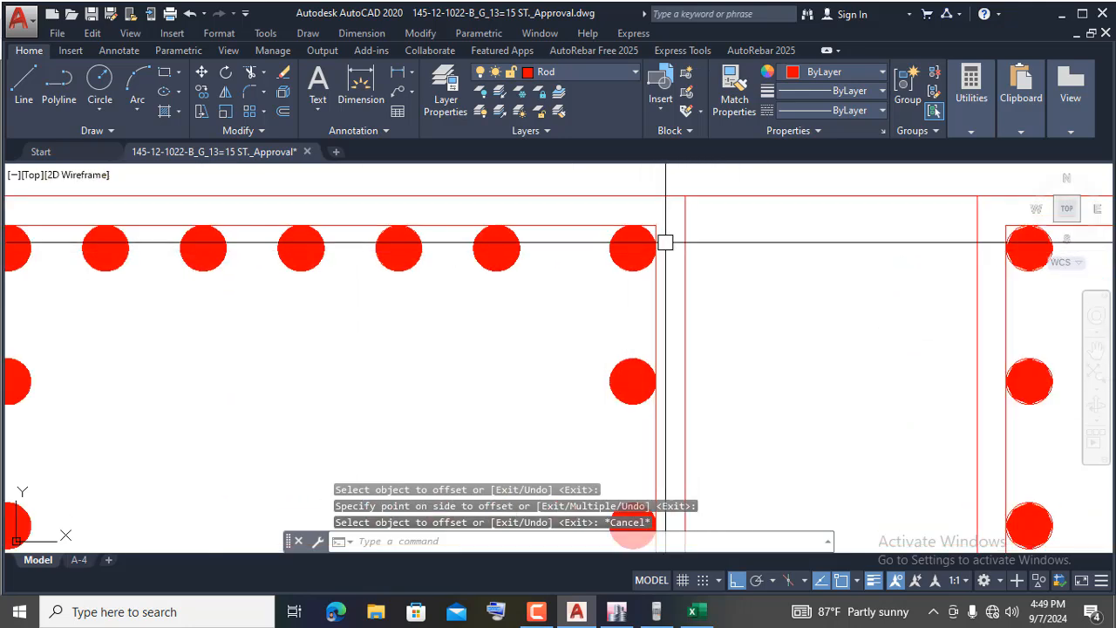
{"action": "left_click", "coordinate": [695, 614]}
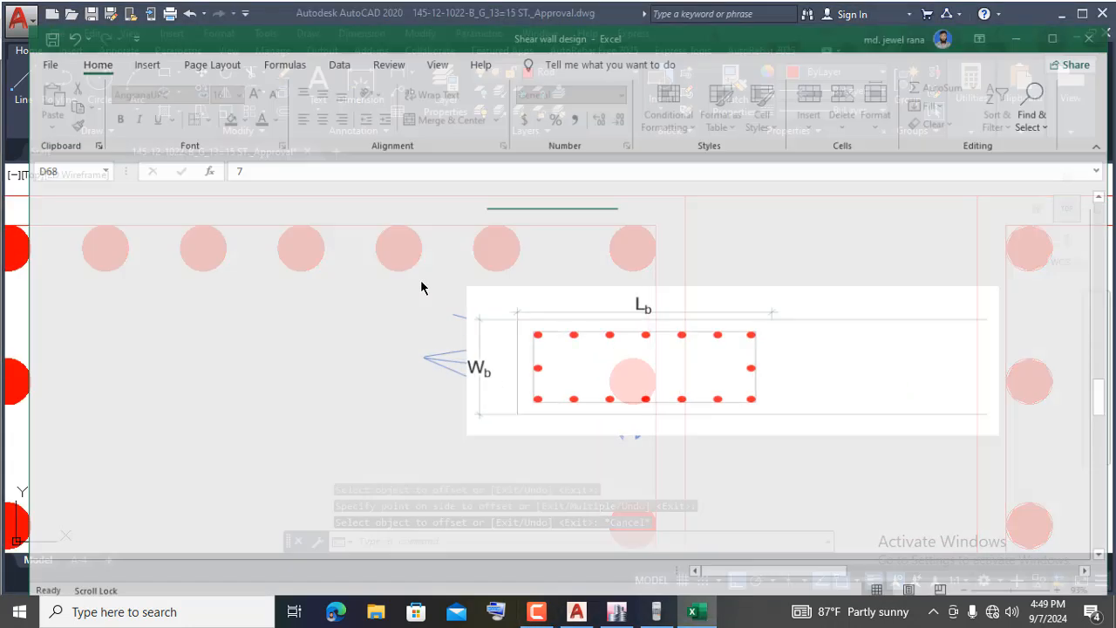
{"action": "left_click", "coordinate": [126, 565]}
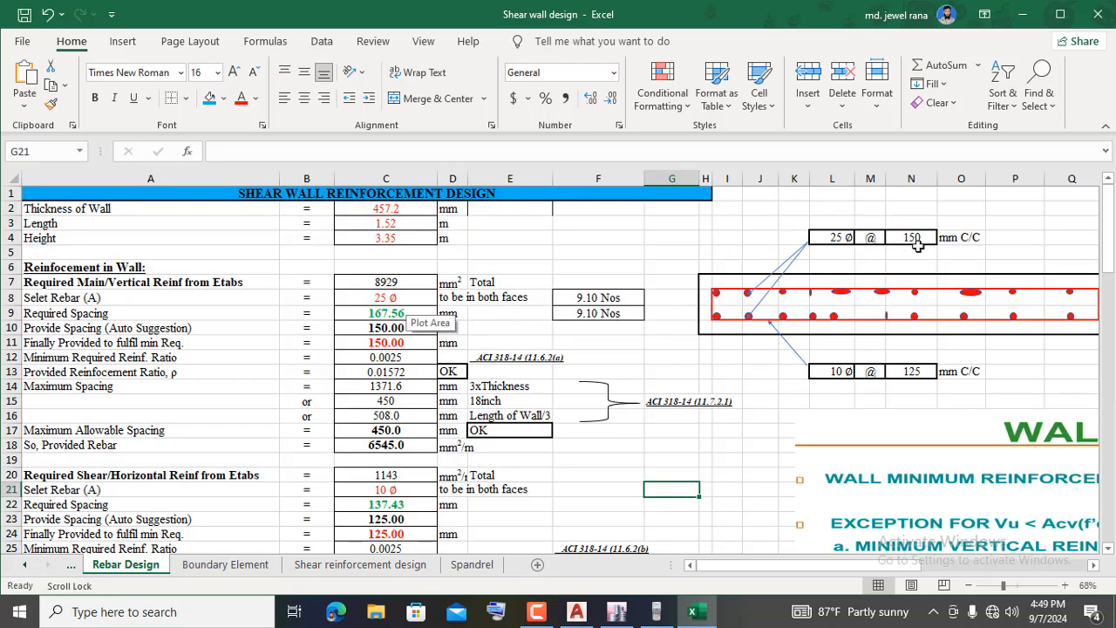
{"action": "left_click", "coordinate": [1019, 16]}
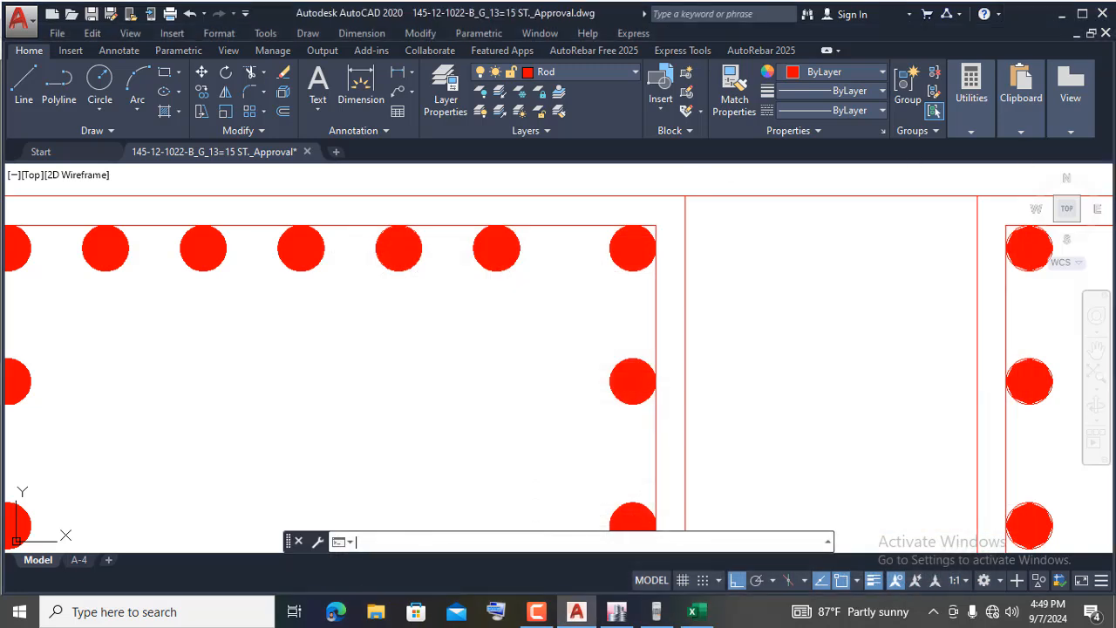
{"action": "left_click", "coordinate": [593, 219]}
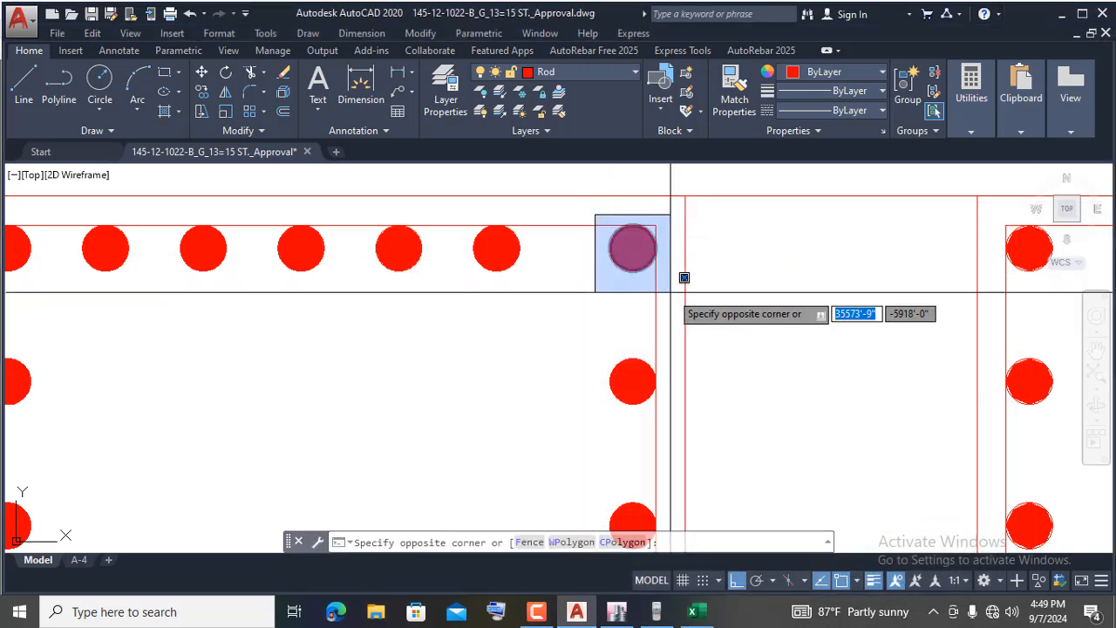
{"action": "left_click", "coordinate": [678, 278]}
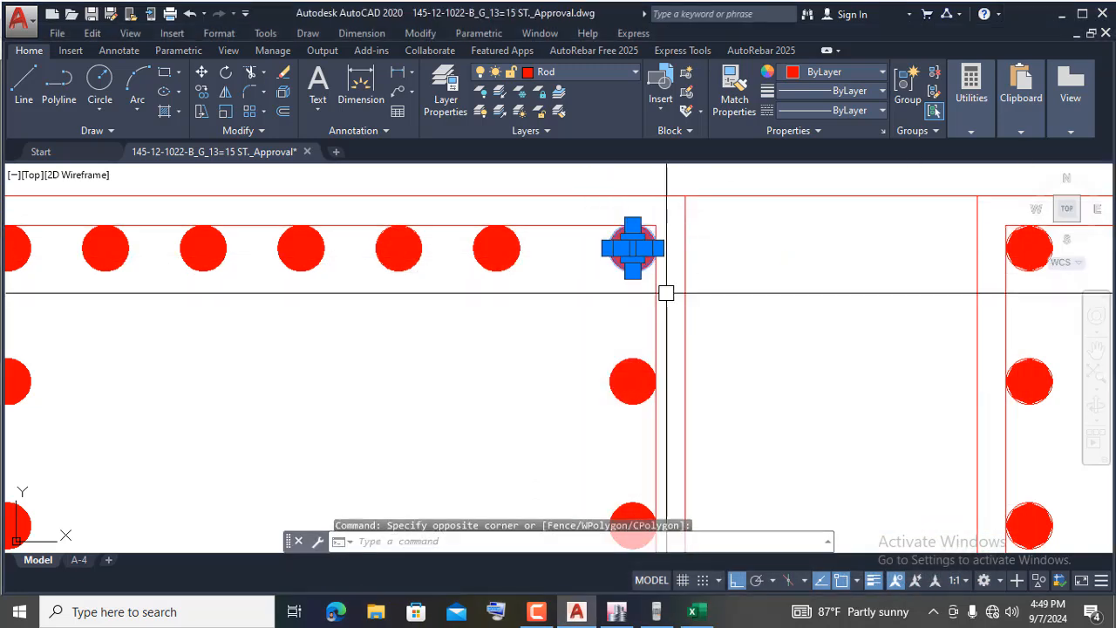
{"action": "left_click", "coordinate": [202, 92]}
{"action": "left_click", "coordinate": [617, 305]}
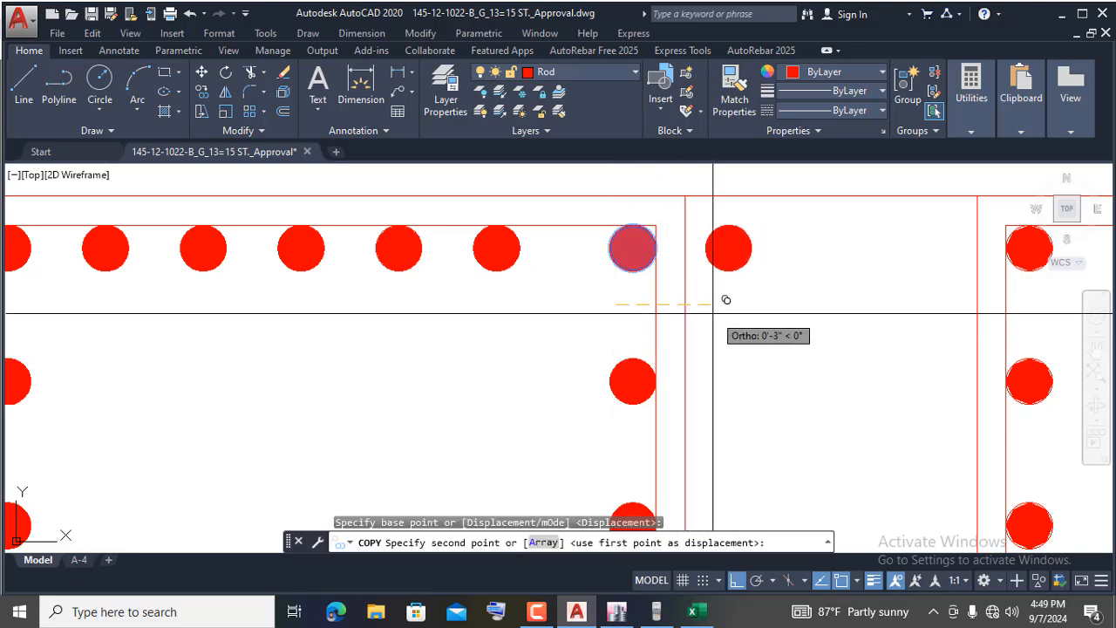
{"action": "key", "text": "Escape"}
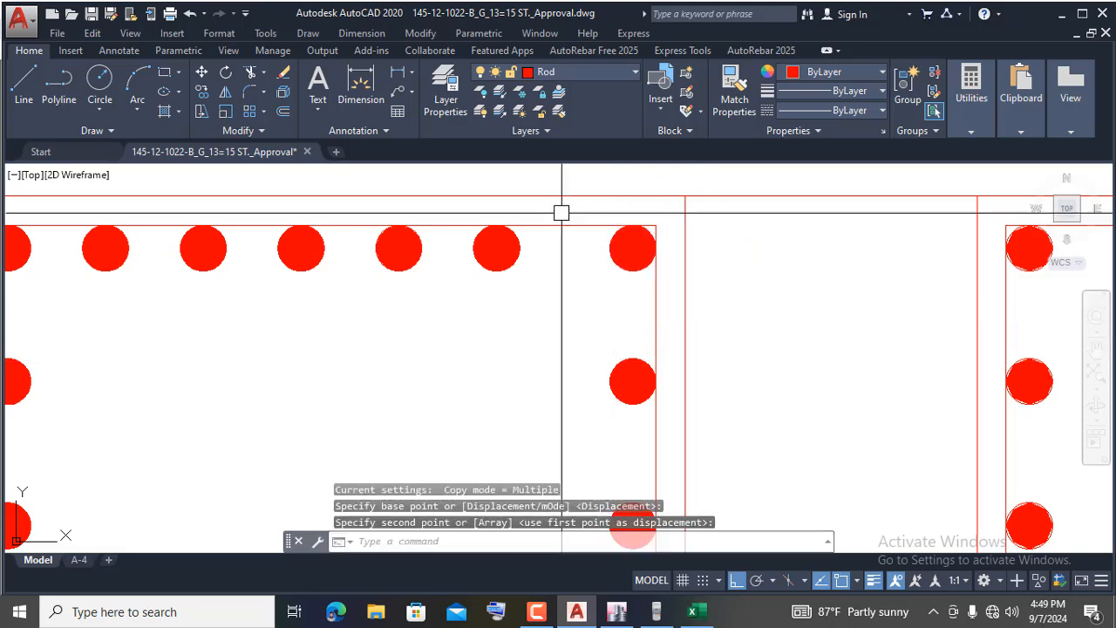
- Copy the left boundary element's upper right corner bar horizontally into the web, its left edge touching the boundary element's outer line
{"action": "left_click", "coordinate": [577, 210]}
{"action": "left_click", "coordinate": [661, 275]}
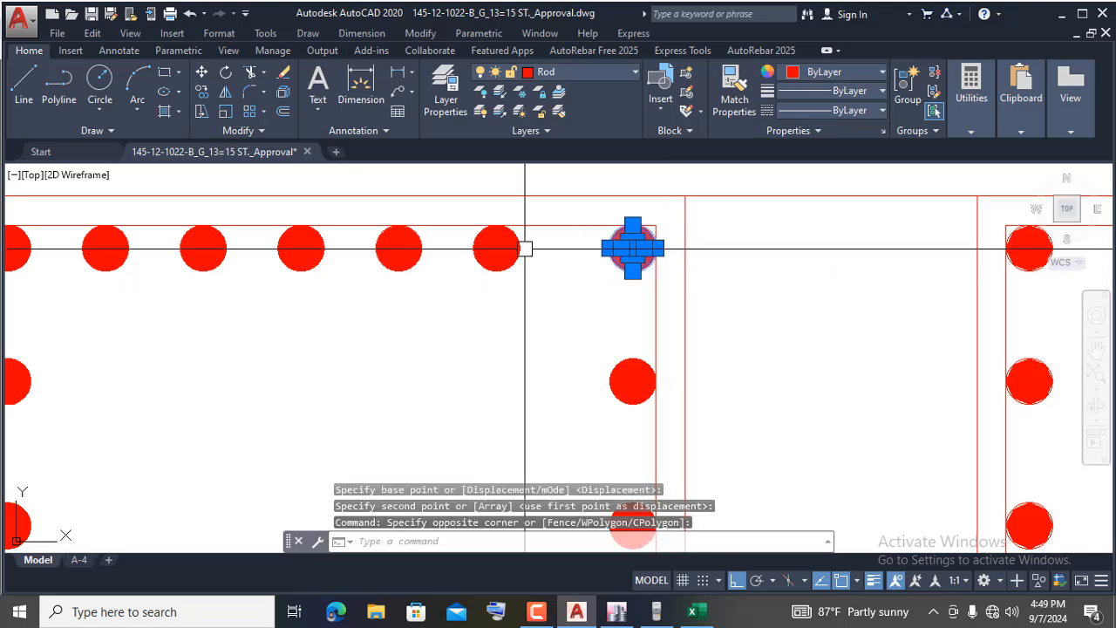
{"action": "left_click", "coordinate": [203, 93]}
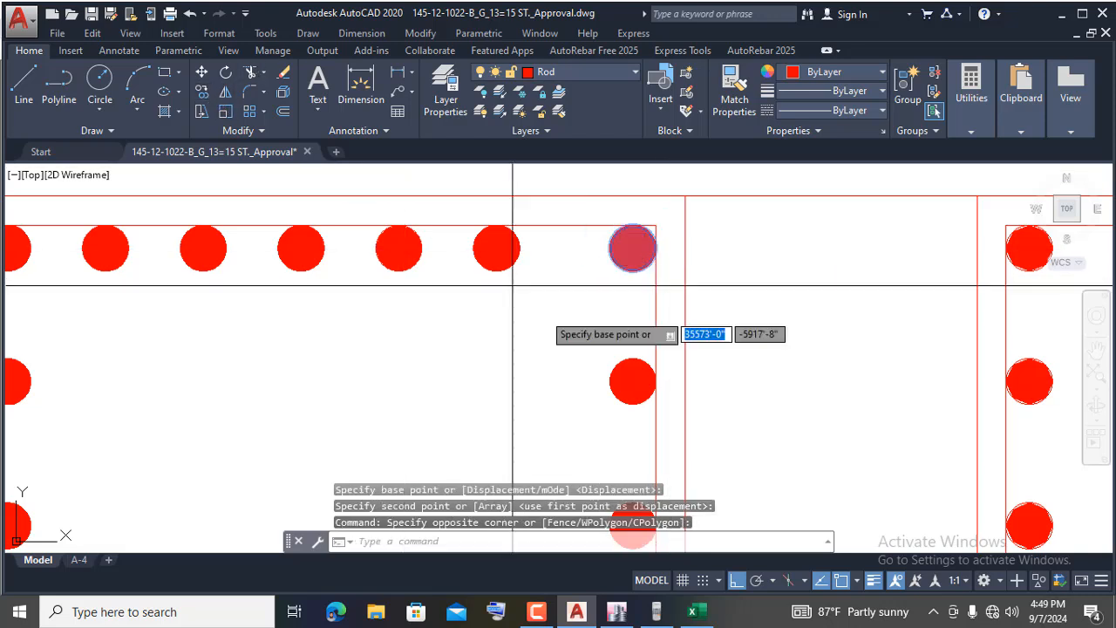
{"action": "left_click", "coordinate": [610, 248]}
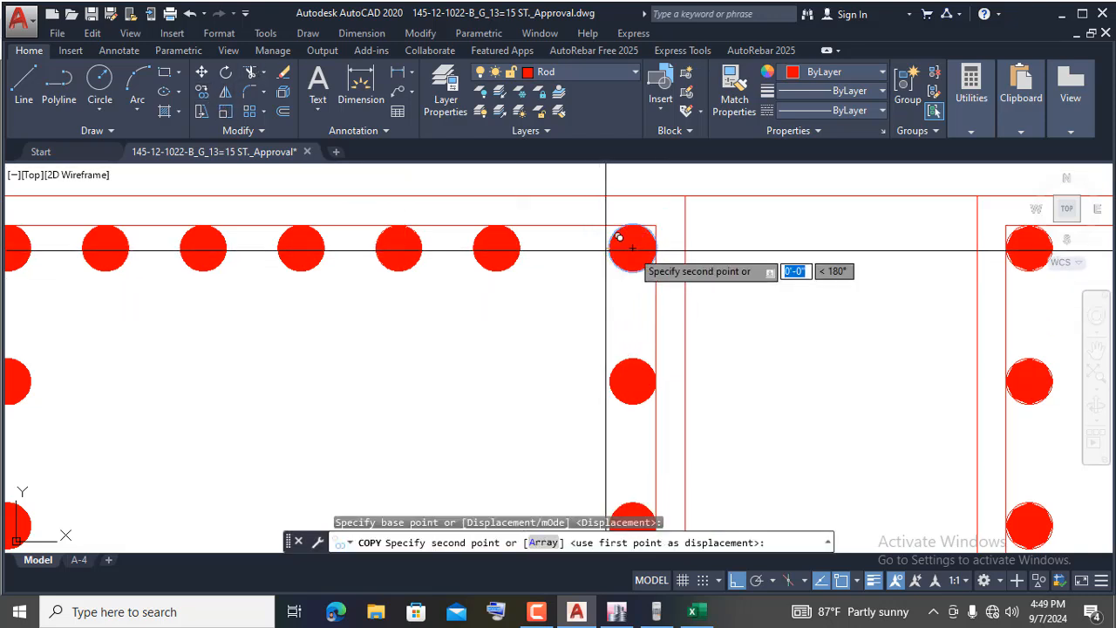
{"action": "left_click", "coordinate": [685, 249]}
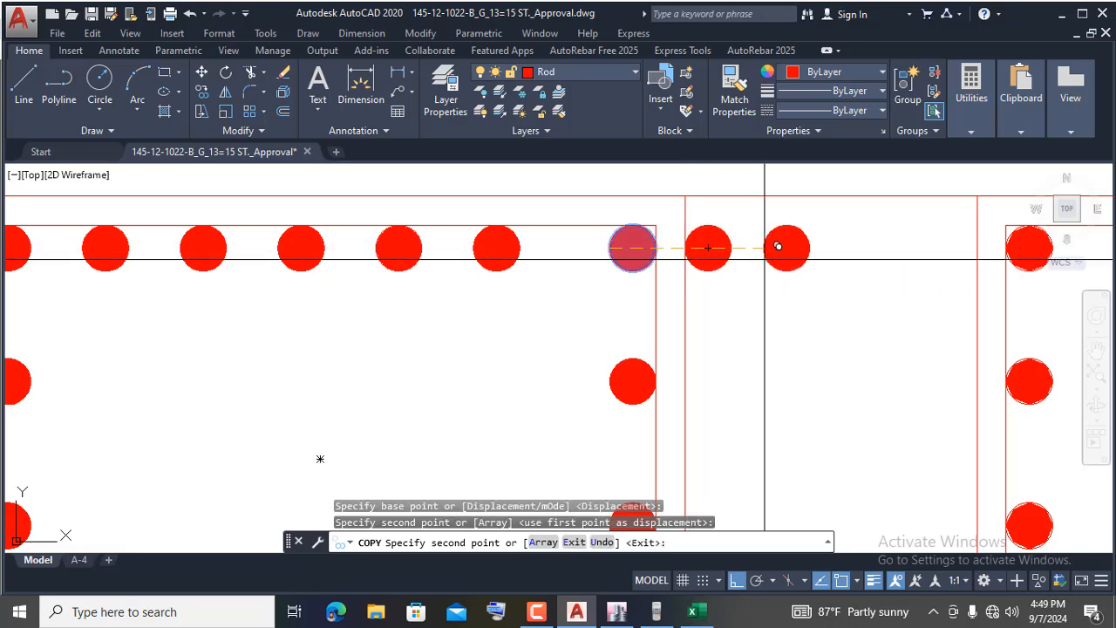
{"action": "key", "text": "Return"}
- Copy the new upper web bar 6" horizontally to the right
{"action": "scroll", "coordinate": [668, 220], "scroll_direction": "up", "scroll_amount": 2}
{"action": "left_click", "coordinate": [671, 225]}
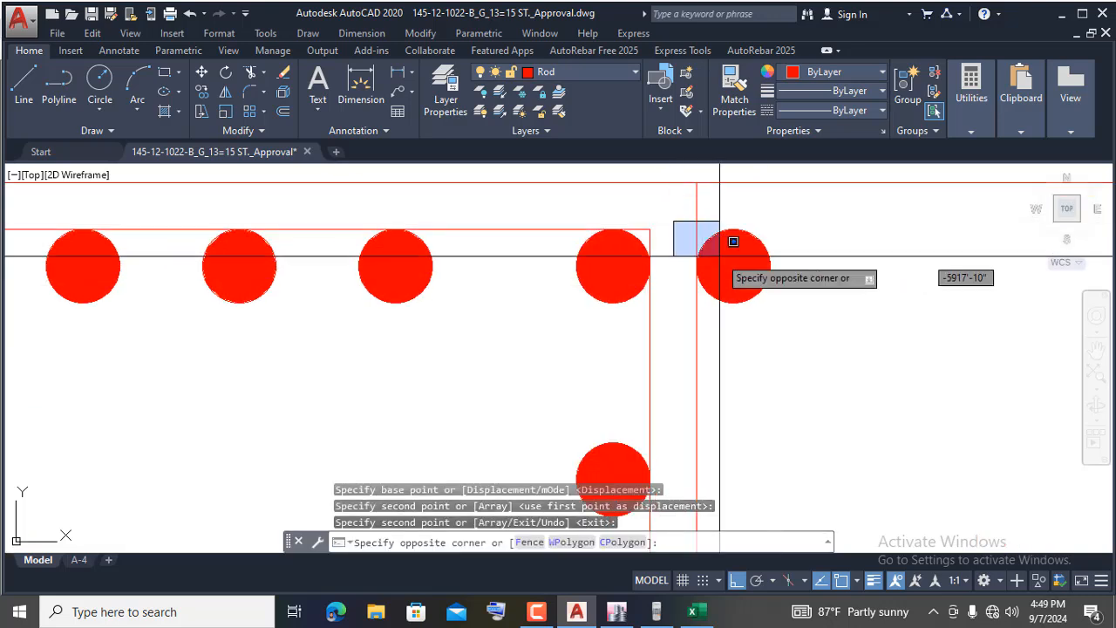
{"action": "left_click", "coordinate": [786, 329]}
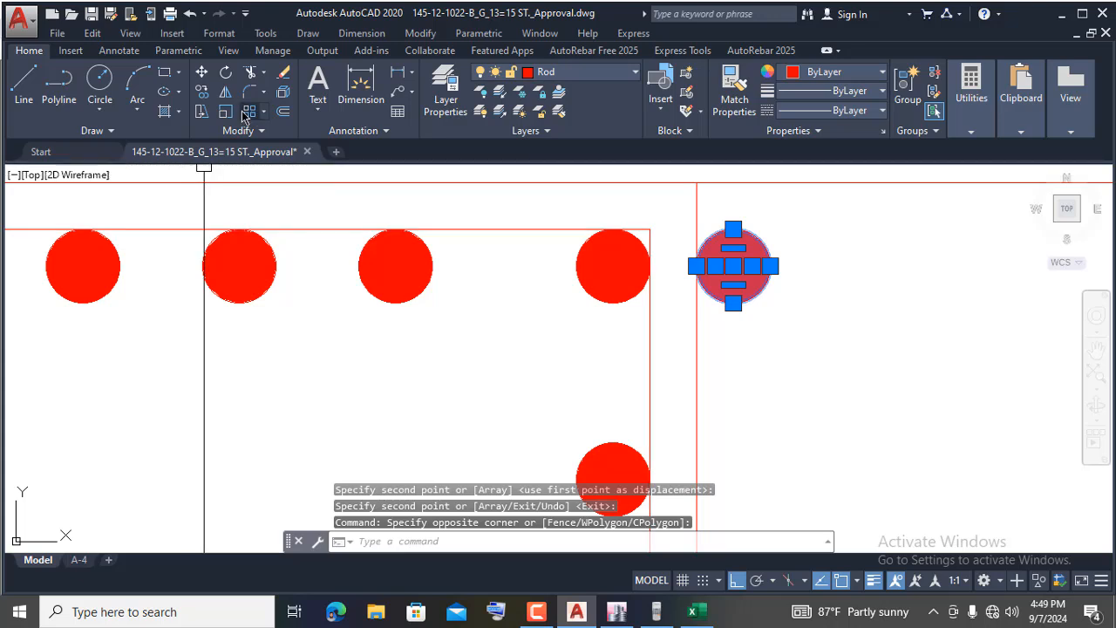
{"action": "left_click", "coordinate": [202, 96]}
{"action": "scroll", "coordinate": [755, 374], "scroll_direction": "down", "scroll_amount": 4}
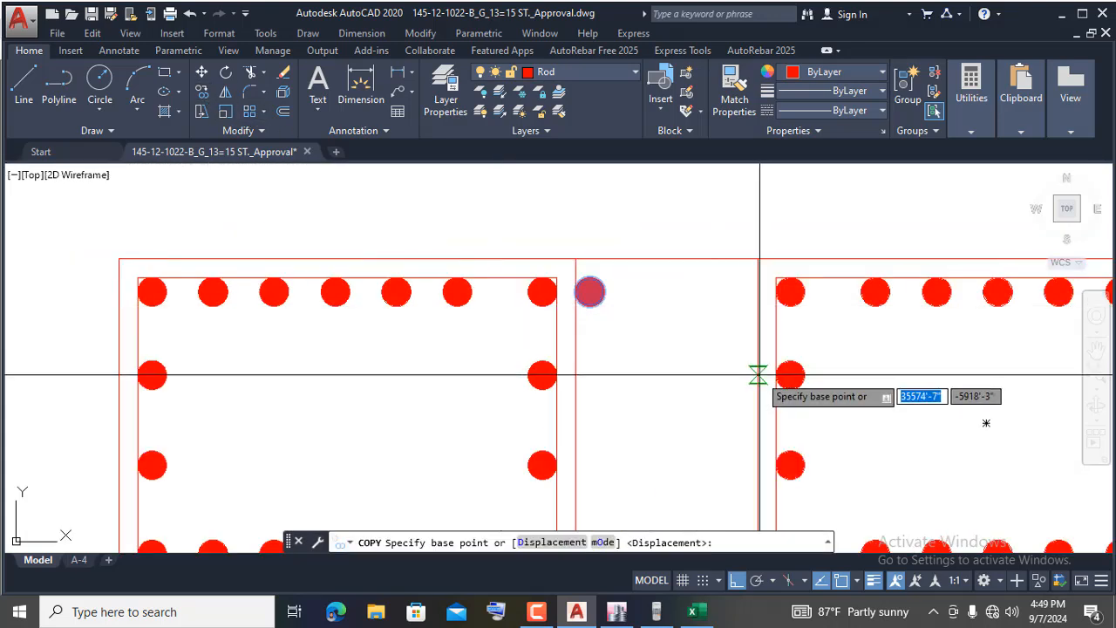
{"action": "left_click", "coordinate": [670, 342]}
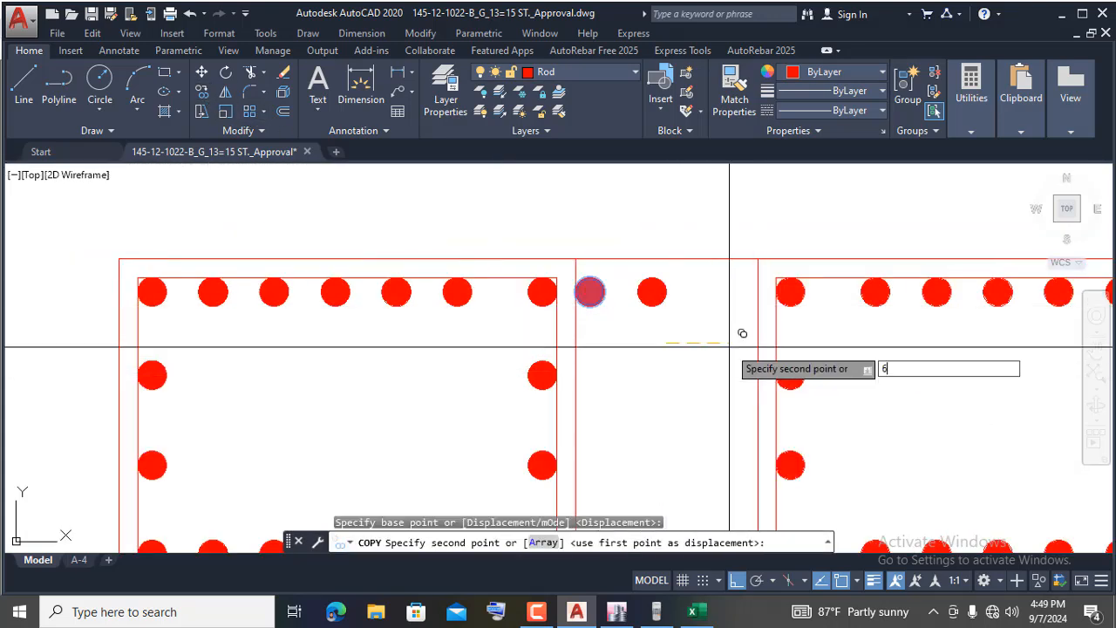
{"action": "key", "text": "Return"}
{"action": "key", "text": "Return"}
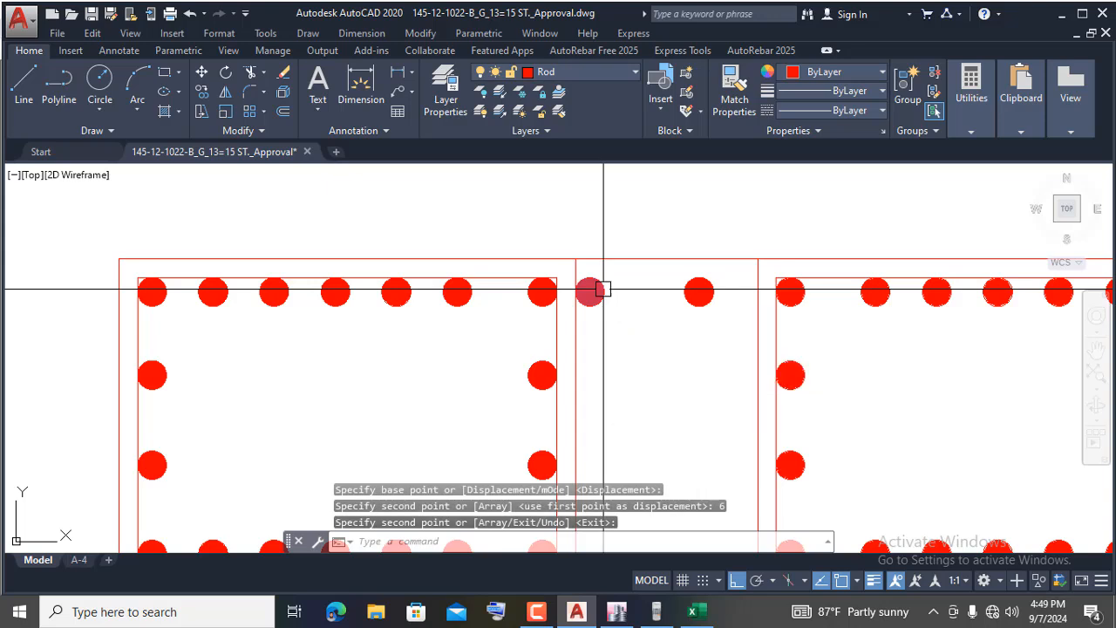
- Move the two upper web bars horizontally to the right, centring them by eye between the boundary elements' outer lines
{"action": "key", "text": "Return"}
{"action": "scroll", "coordinate": [592, 287], "scroll_direction": "up", "scroll_amount": 4}
{"action": "left_click", "coordinate": [547, 254]}
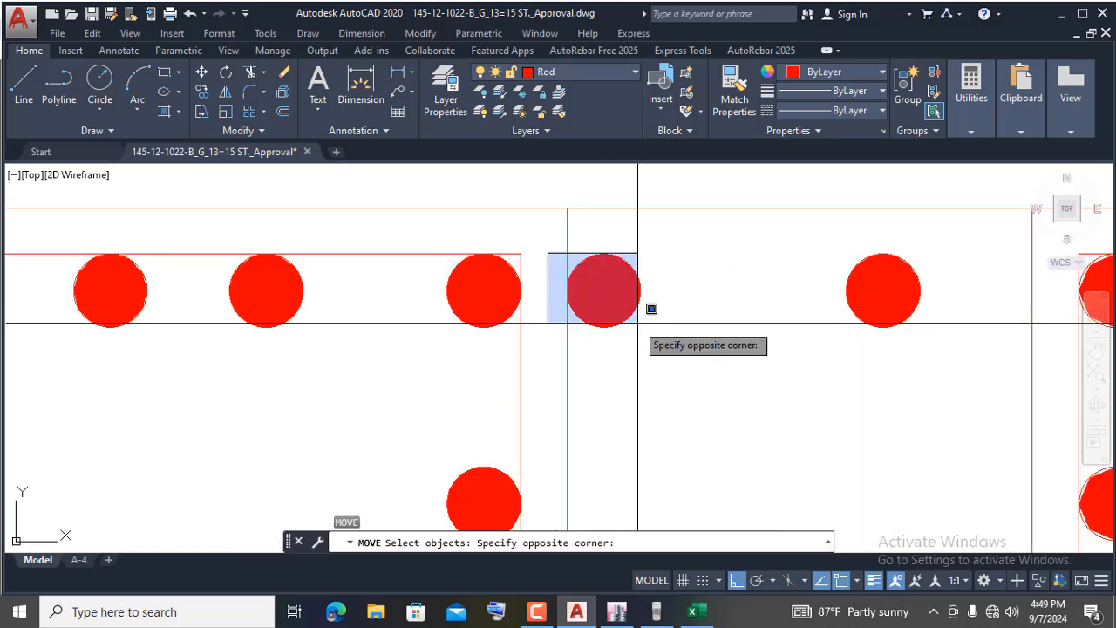
{"action": "left_click", "coordinate": [963, 340]}
{"action": "scroll", "coordinate": [672, 356], "scroll_direction": "down", "scroll_amount": 3}
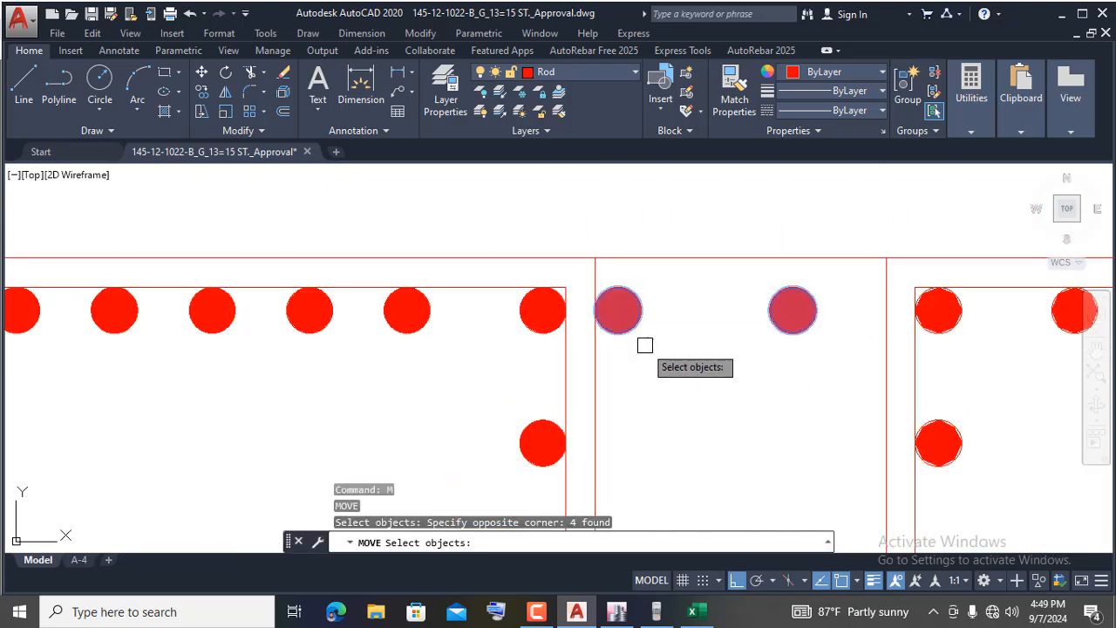
{"action": "key", "text": "Return"}
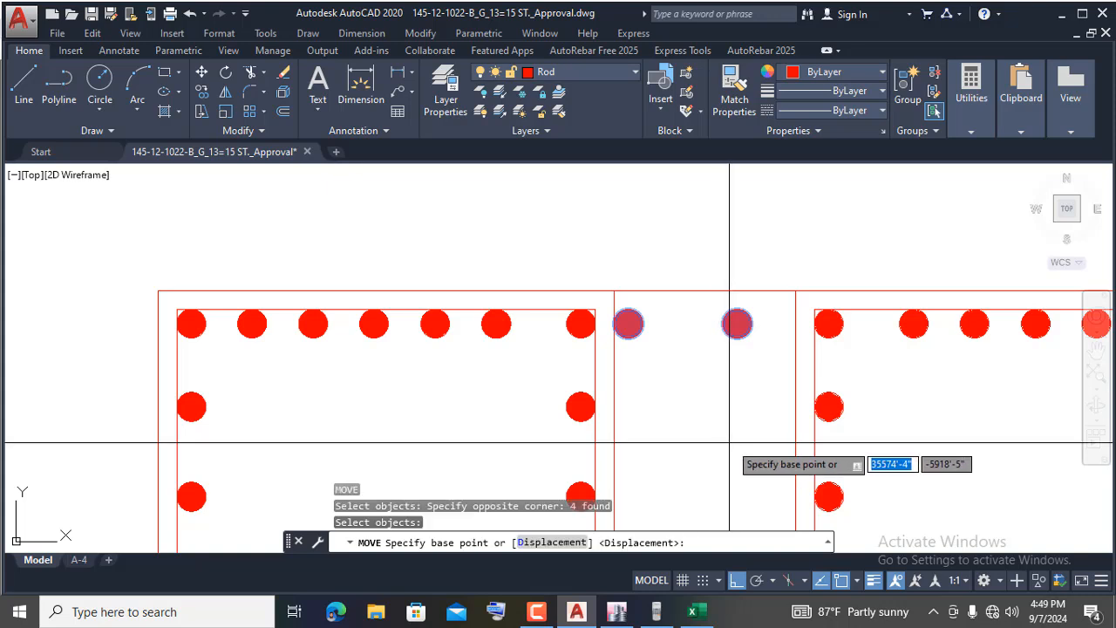
{"action": "left_click", "coordinate": [698, 438]}
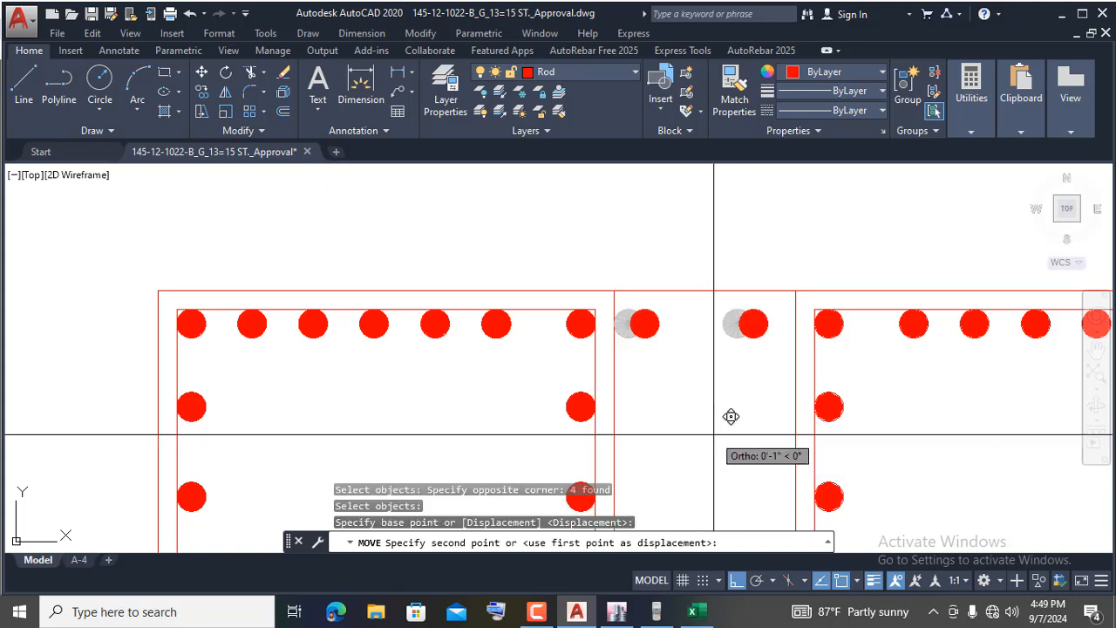
{"action": "left_click", "coordinate": [734, 417]}
{"action": "scroll", "coordinate": [682, 369], "scroll_direction": "down", "scroll_amount": 5}
- Mirror the two upper web bars about the wall's horizontal centreline, keeping the originals, to form the lower web bars
{"action": "scroll", "coordinate": [700, 311], "scroll_direction": "up", "scroll_amount": 7}
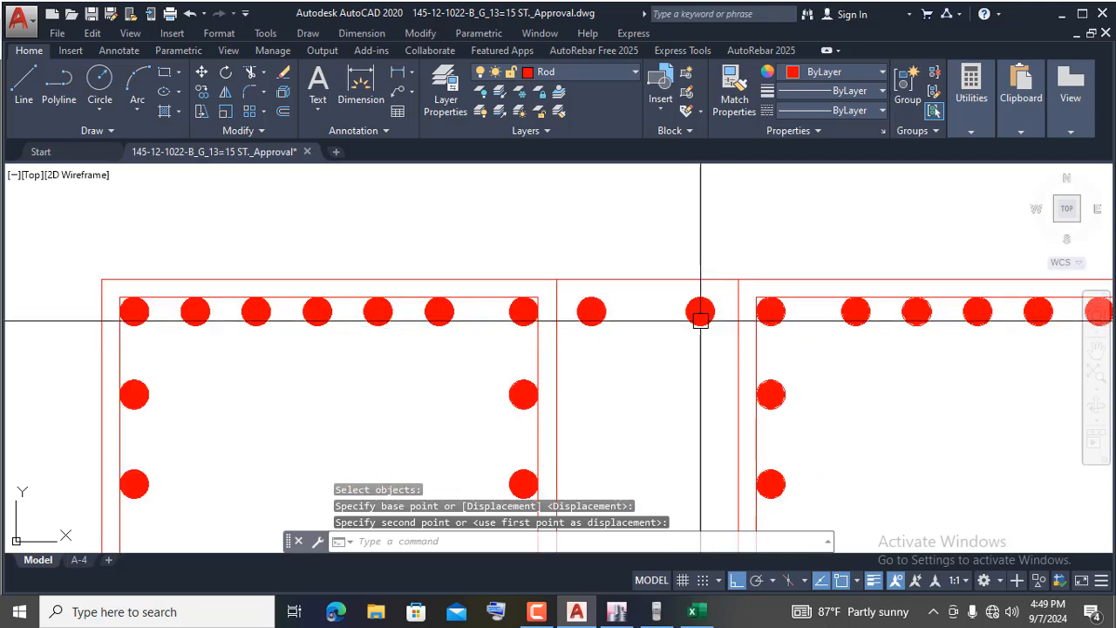
{"action": "left_click", "coordinate": [555, 299]}
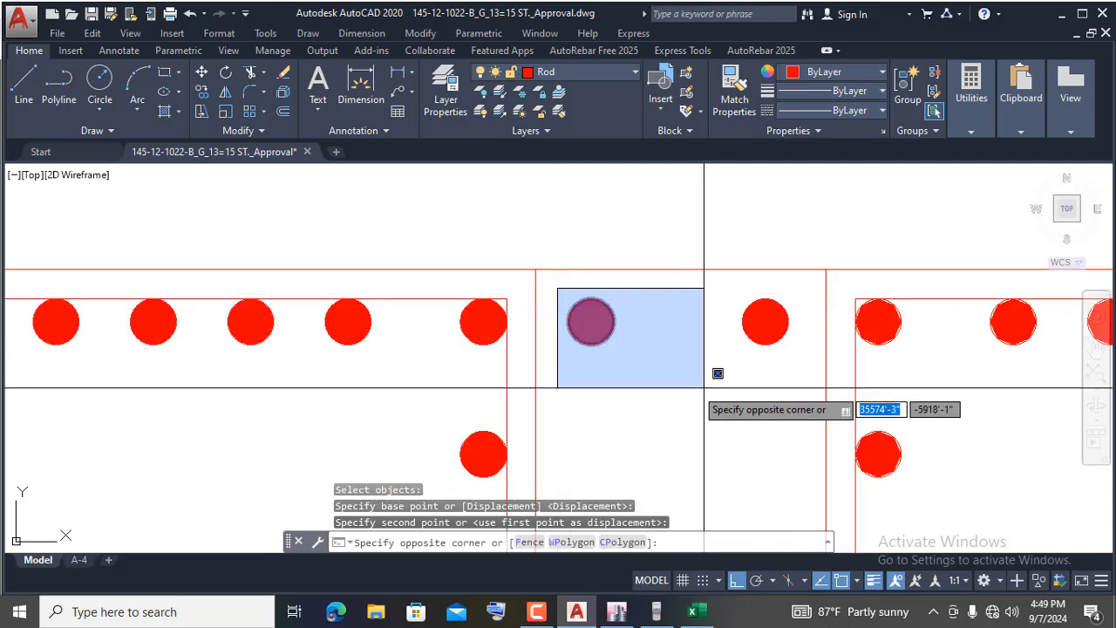
{"action": "left_click", "coordinate": [796, 376]}
{"action": "scroll", "coordinate": [697, 288], "scroll_direction": "down", "scroll_amount": 6}
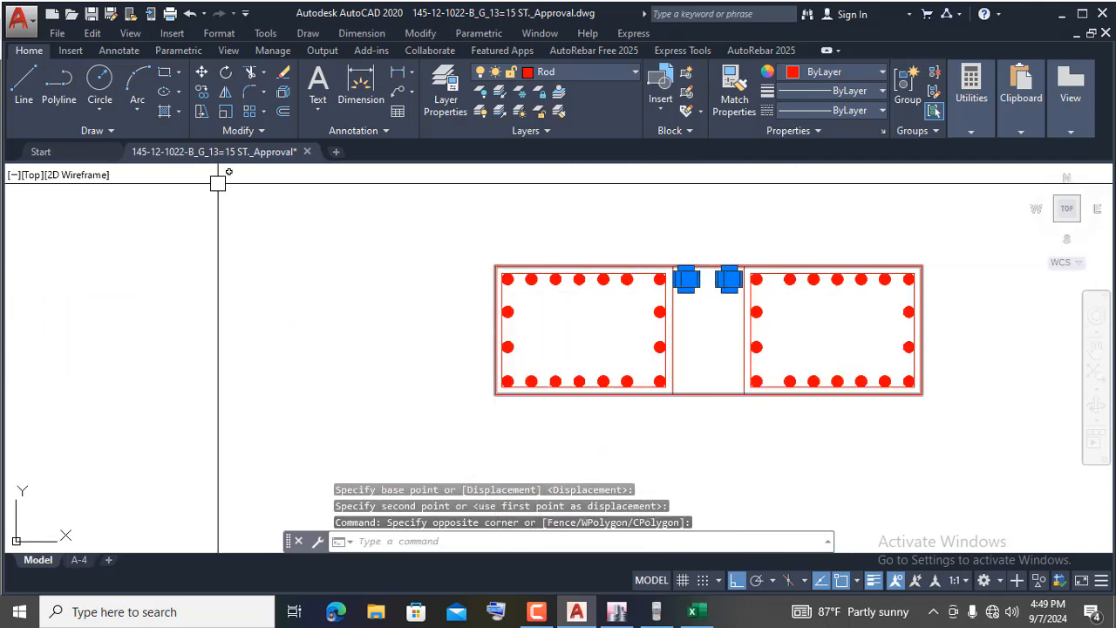
{"action": "left_click", "coordinate": [224, 94]}
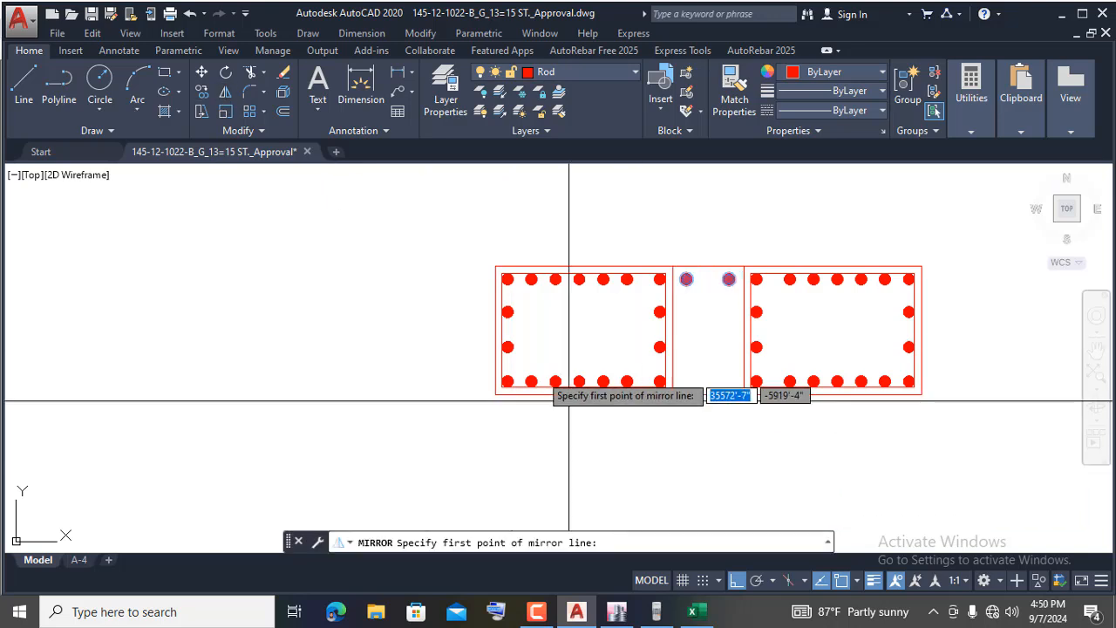
{"action": "scroll", "coordinate": [488, 323], "scroll_direction": "up", "scroll_amount": 2}
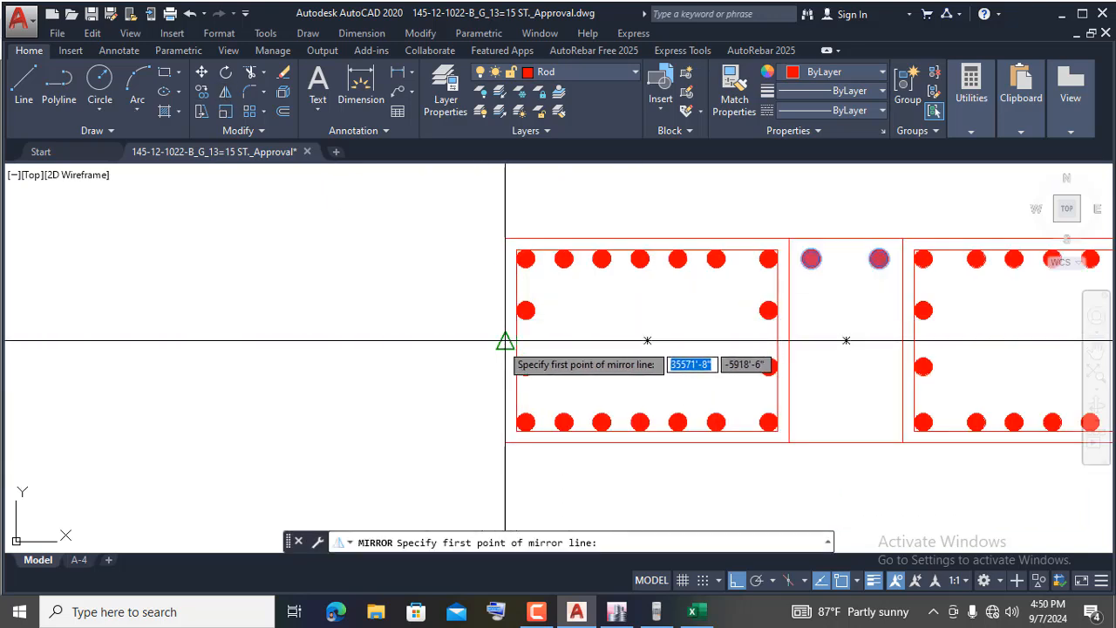
{"action": "left_click", "coordinate": [506, 340]}
{"action": "left_click", "coordinate": [395, 356]}
{"action": "key", "text": "Return"}
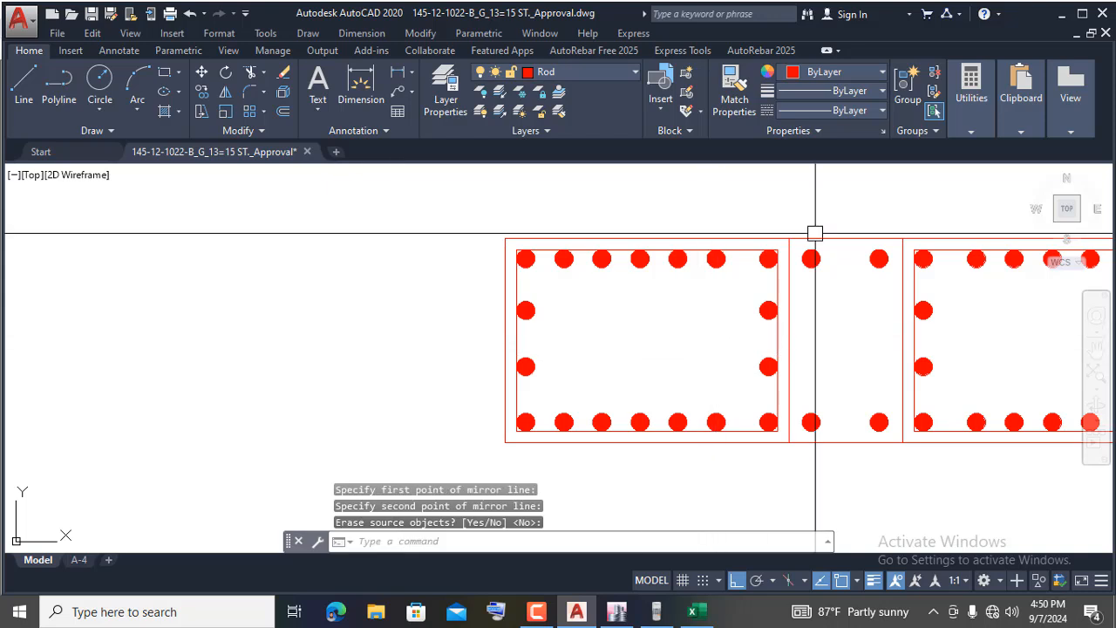
- Draw a horizontal line across the web joining the upper facing corners of the two boundary elements' inner rectangles
{"action": "left_click", "coordinate": [24, 87]}
{"action": "scroll", "coordinate": [885, 222], "scroll_direction": "up", "scroll_amount": 4}
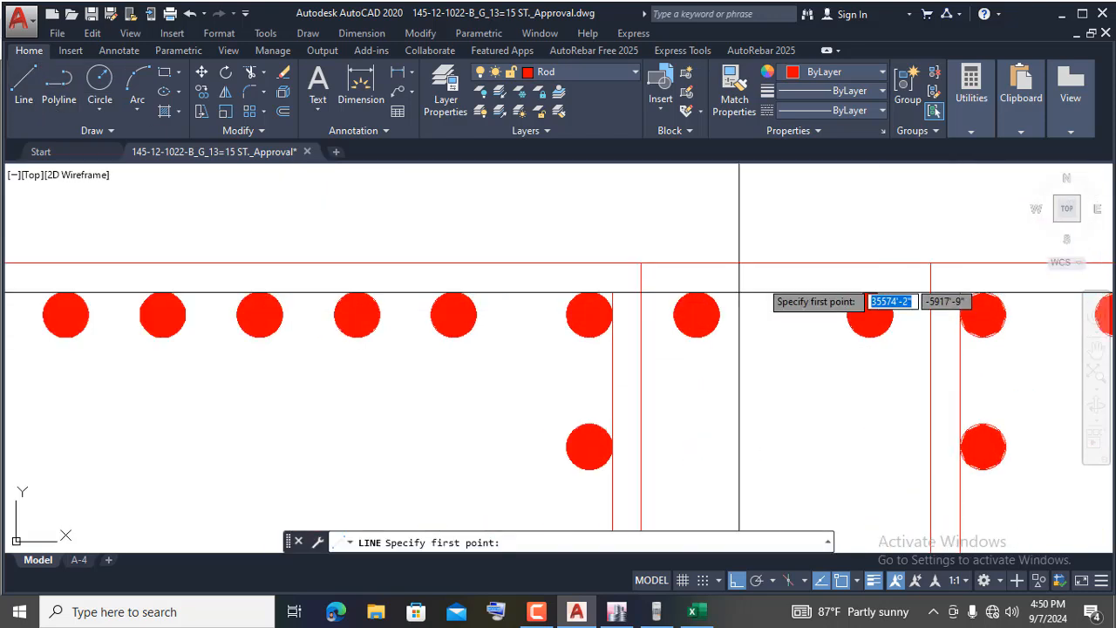
{"action": "left_click", "coordinate": [612, 291]}
{"action": "left_click", "coordinate": [958, 292]}
{"action": "key", "text": "Return"}
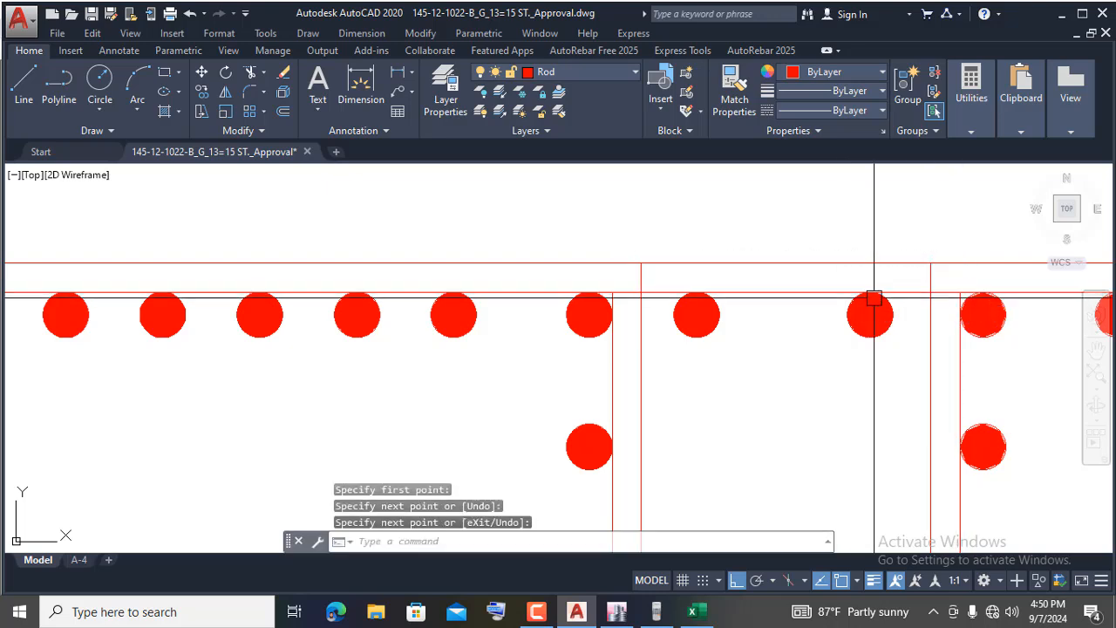
- Mirror the web's upper horizontal line about the wall's horizontal centreline, keeping the original line
{"action": "scroll", "coordinate": [663, 288], "scroll_direction": "down", "scroll_amount": 4}
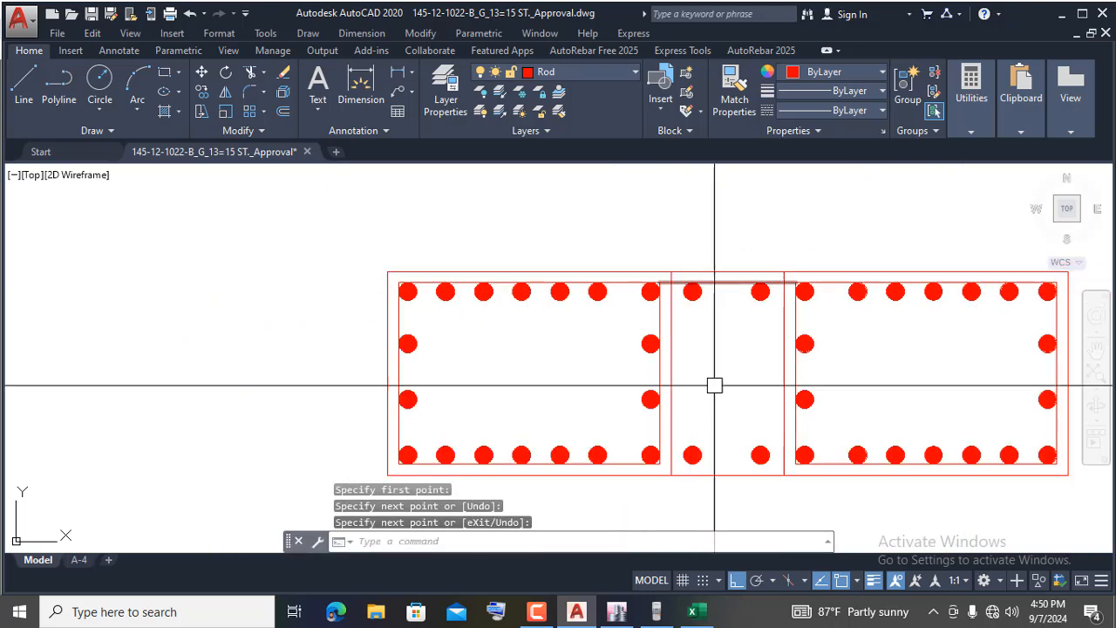
{"action": "left_click", "coordinate": [724, 281]}
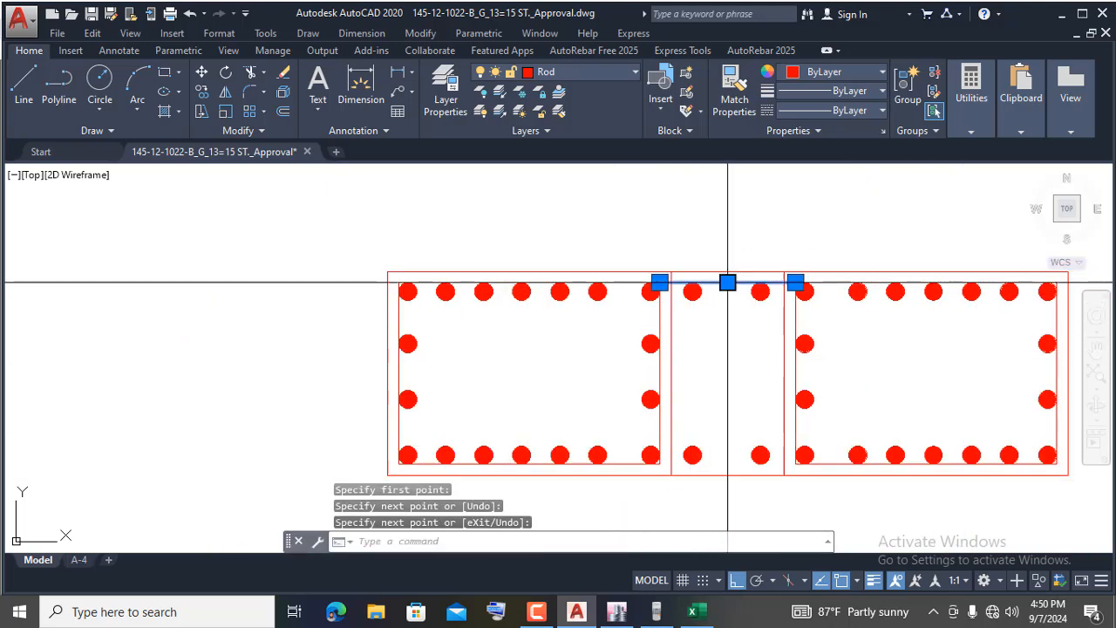
{"action": "left_click", "coordinate": [226, 92]}
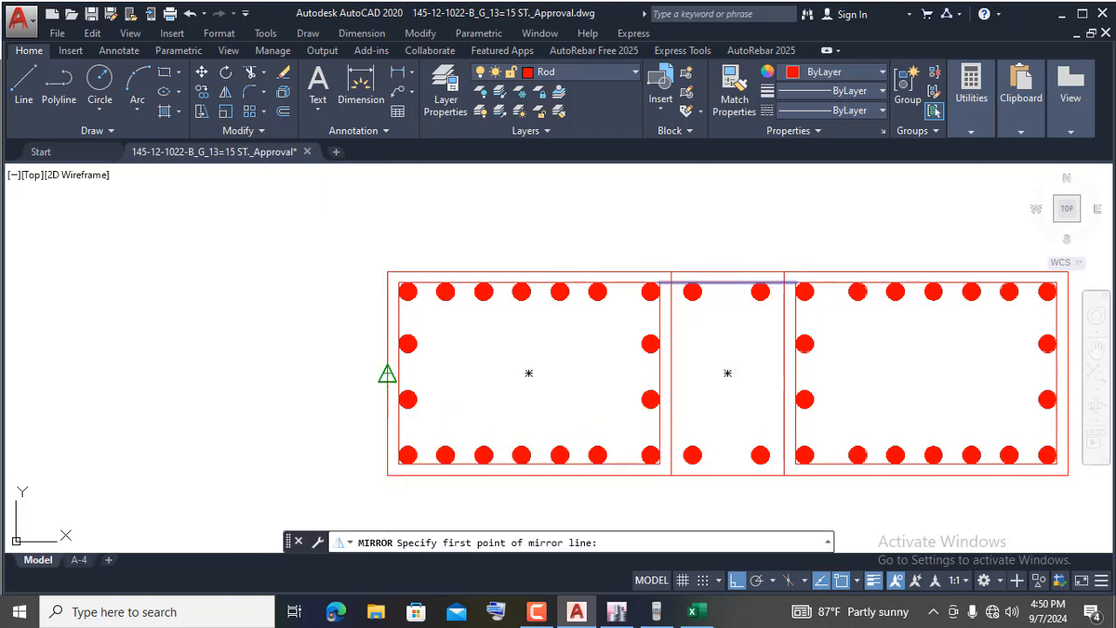
{"action": "left_click", "coordinate": [387, 374]}
{"action": "left_click", "coordinate": [299, 379]}
{"action": "key", "text": "Return"}
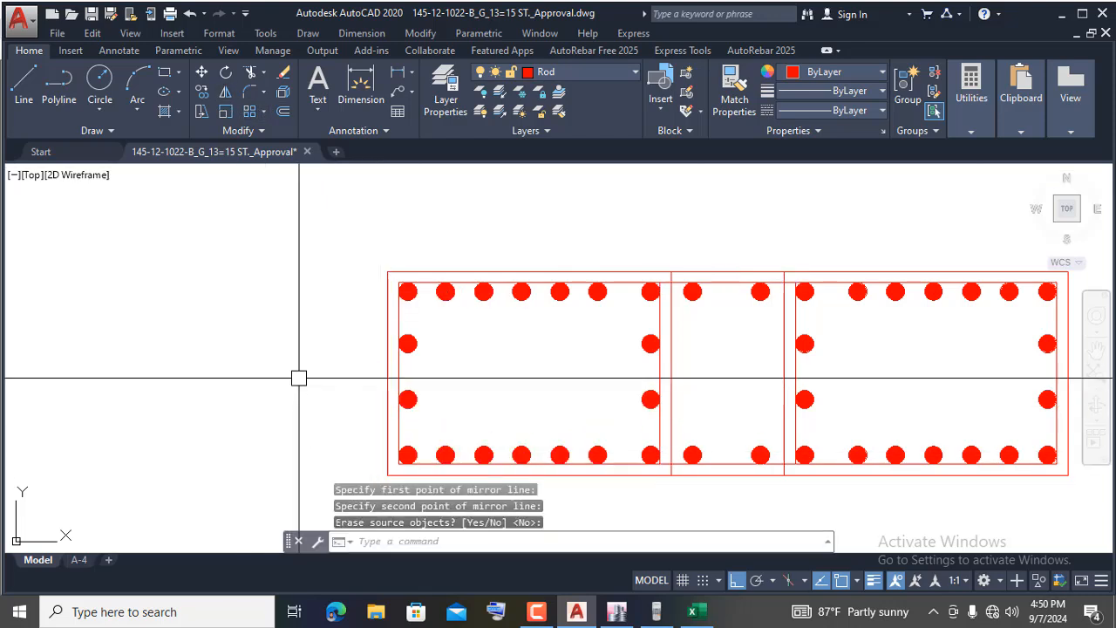
- Erase the outer rectangles of both boundary elements, leaving the overall wall outline and the inner rectangles
{"action": "scroll", "coordinate": [660, 274], "scroll_direction": "up", "scroll_amount": 4}
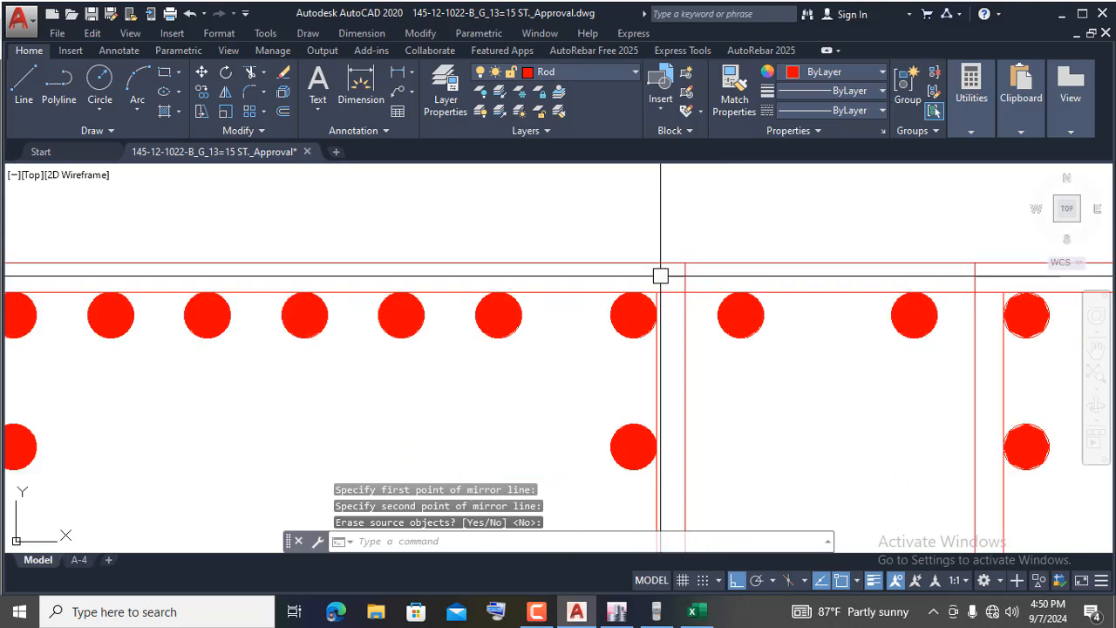
{"action": "key", "text": "Return"}
{"action": "left_click", "coordinate": [683, 348]}
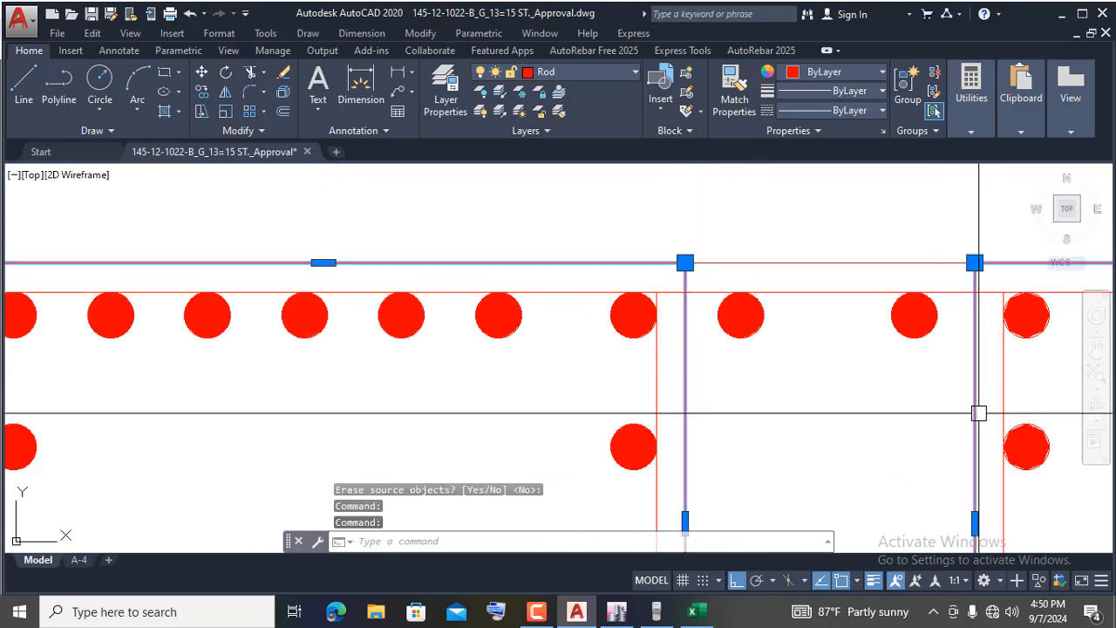
{"action": "type", "text": "e"}
{"action": "key", "text": "Return"}
{"action": "scroll", "coordinate": [976, 411], "scroll_direction": "down", "scroll_amount": 5}
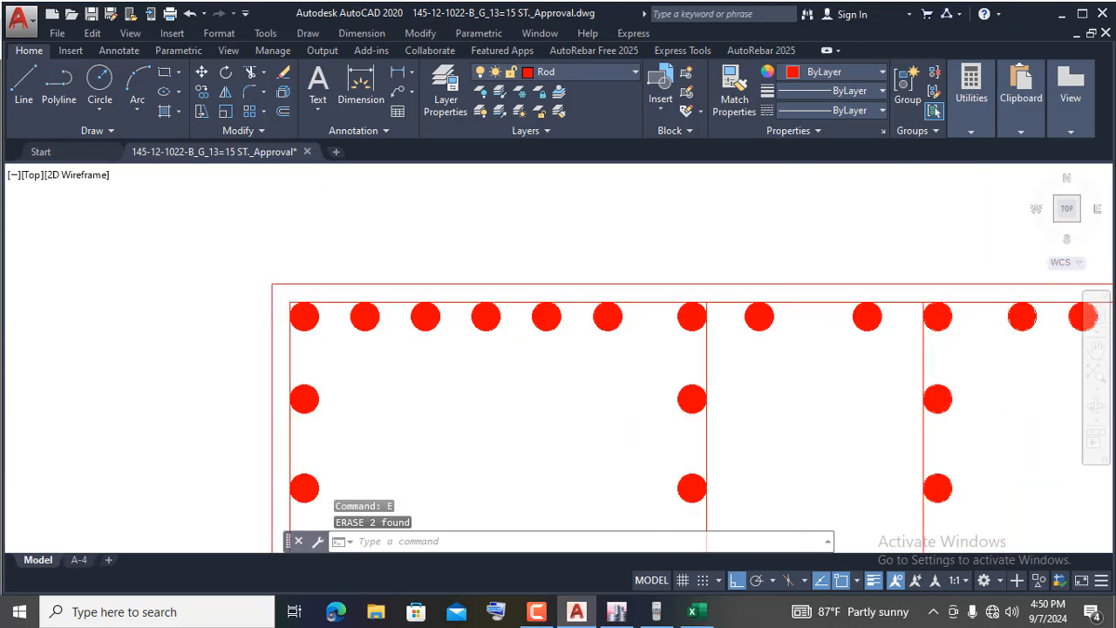
{"action": "scroll", "coordinate": [680, 316], "scroll_direction": "down", "scroll_amount": 4}
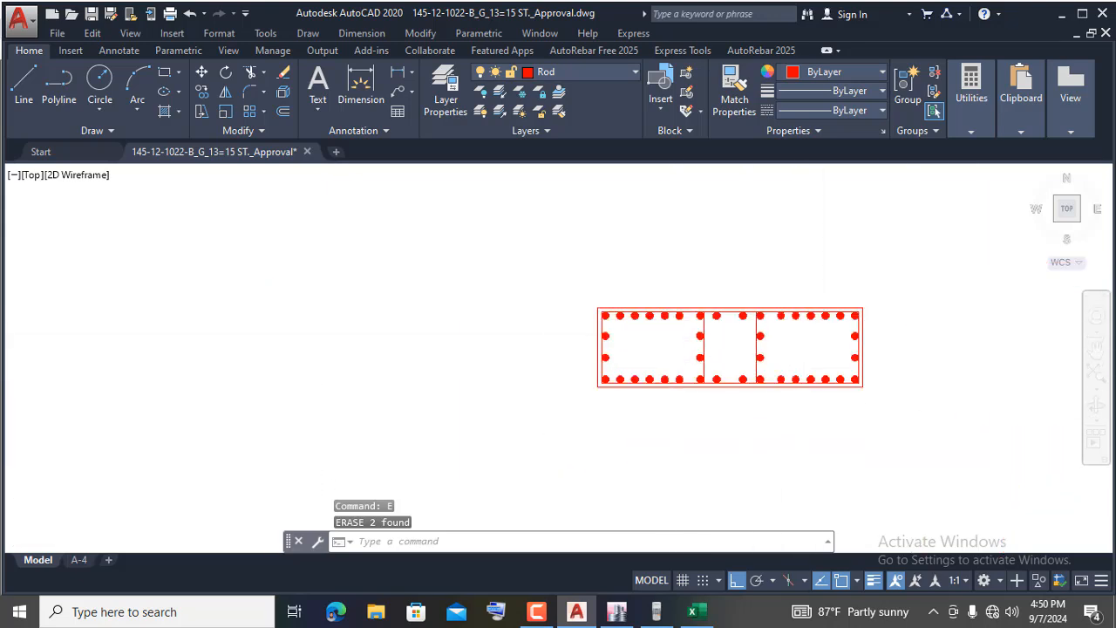
{"action": "scroll", "coordinate": [804, 349], "scroll_direction": "up", "scroll_amount": 2}
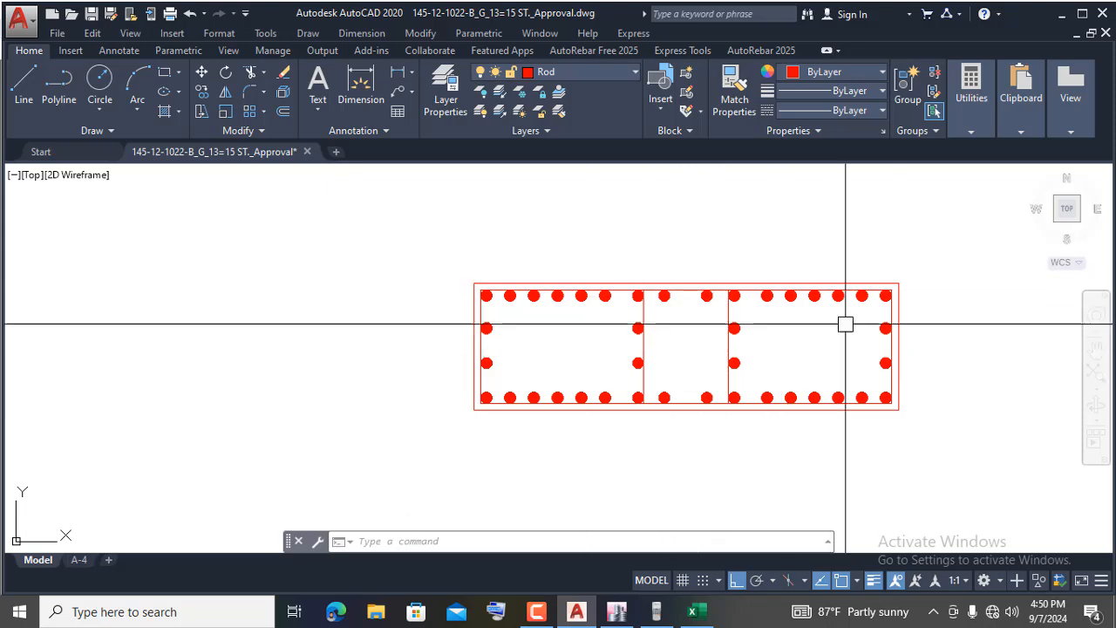
{"action": "scroll", "coordinate": [462, 301], "scroll_direction": "up", "scroll_amount": 2}
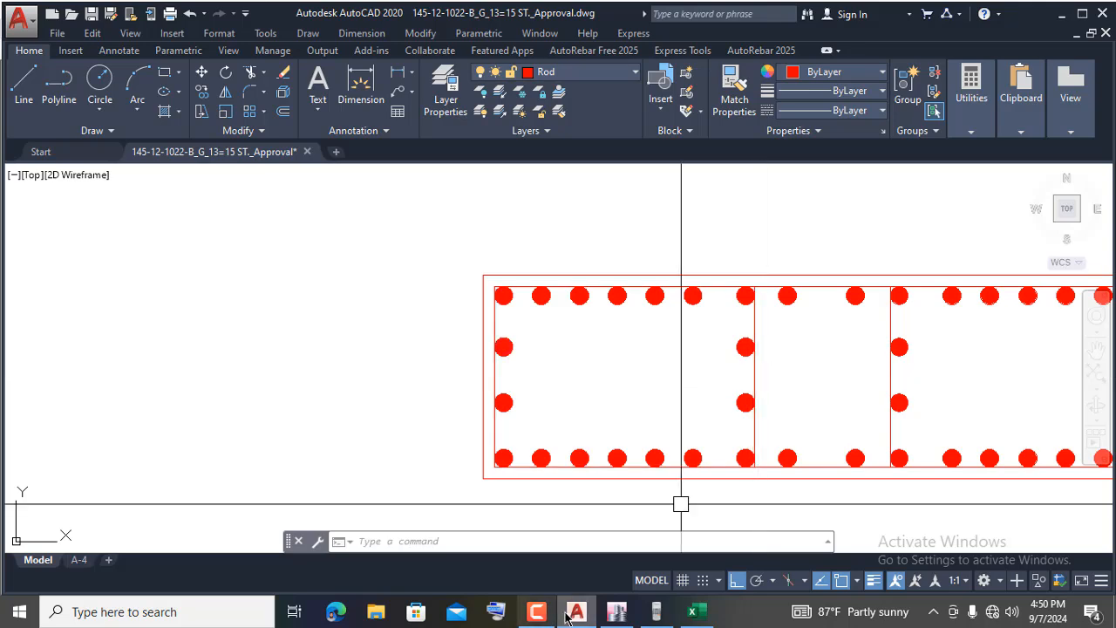
- Switch to Excel and check the maximum factored moment and shear cells on the Shear reinforcement design sheet
{"action": "left_click", "coordinate": [695, 611]}
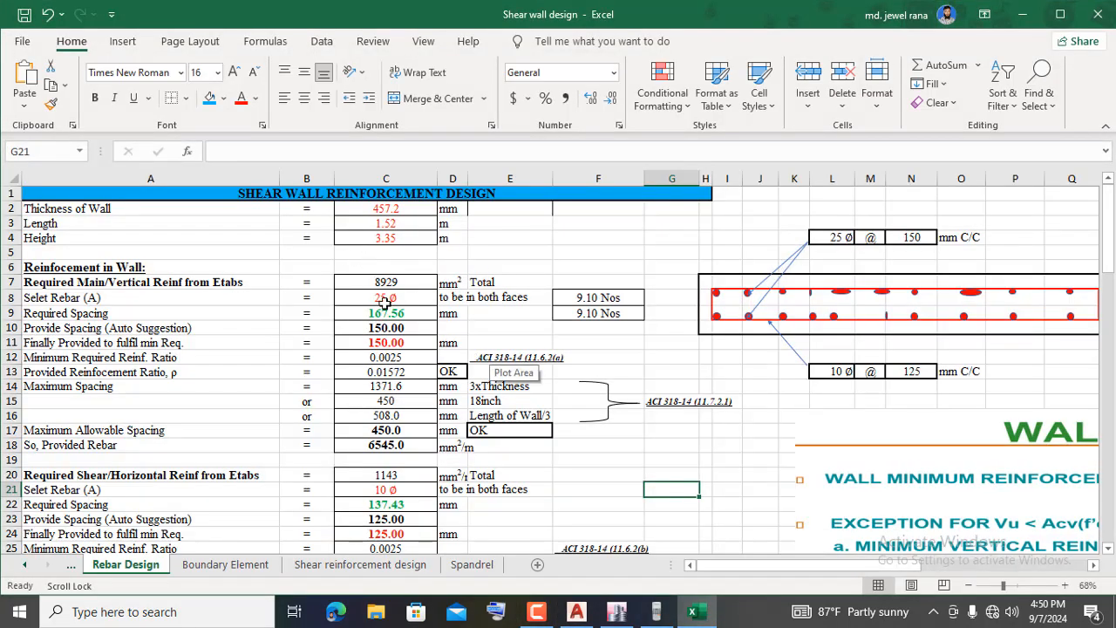
{"action": "left_click", "coordinate": [356, 565]}
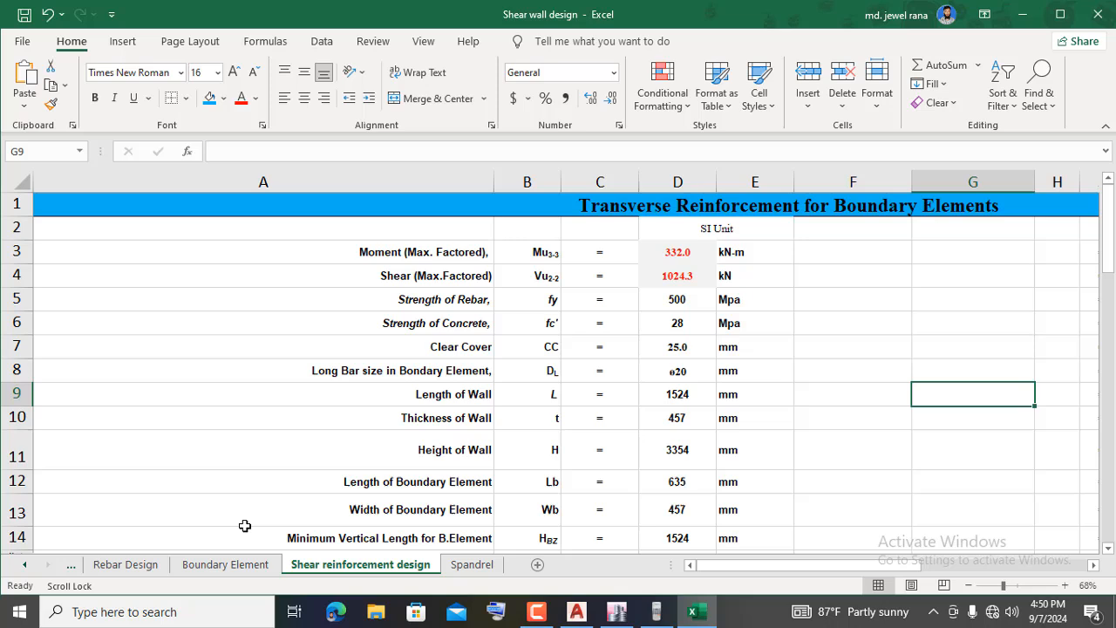
{"action": "left_click", "coordinate": [672, 257]}
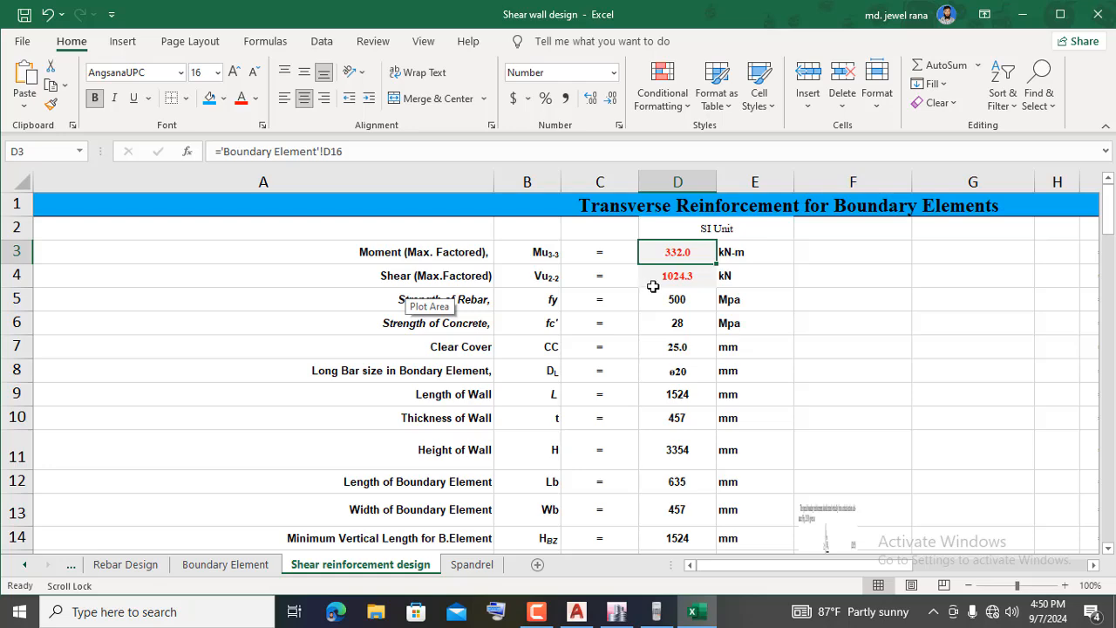
{"action": "left_click", "coordinate": [670, 279]}
- Look up the pier's Vu in the ETABS Shear Design table and set Shear (Max. Factored) to 439 kN in Excel
{"action": "left_click", "coordinate": [617, 612]}
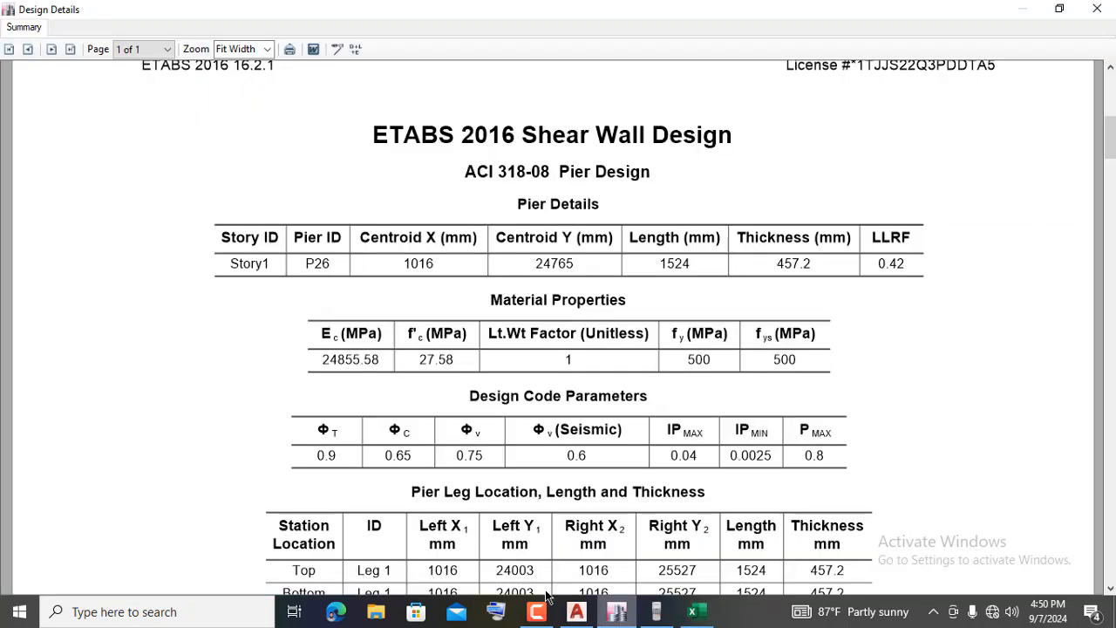
{"action": "scroll", "coordinate": [506, 336], "scroll_direction": "down", "scroll_amount": 4}
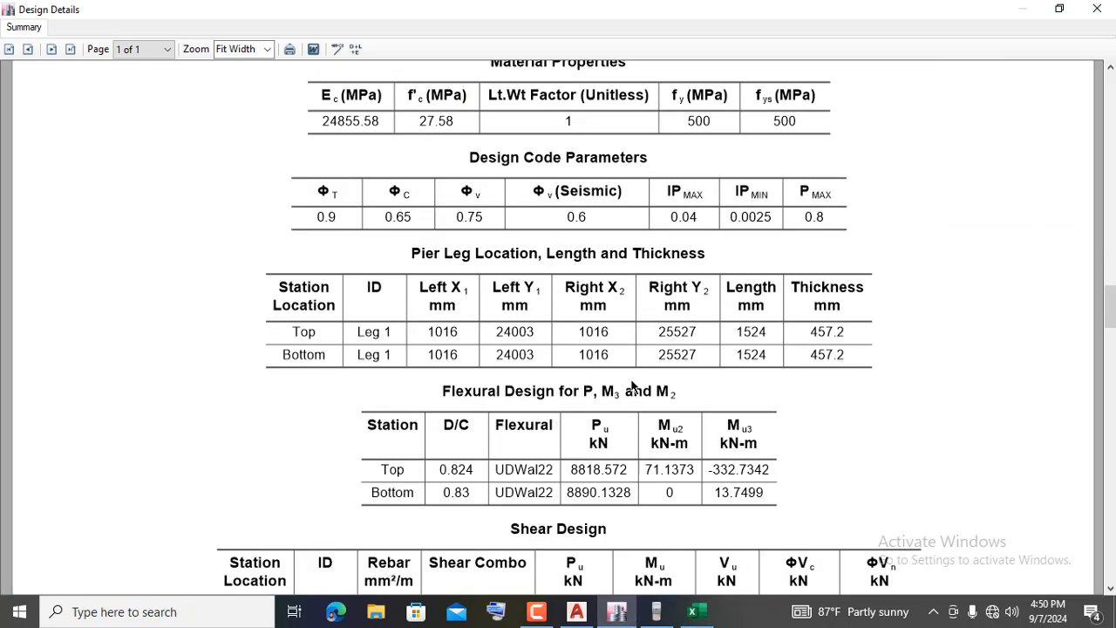
{"action": "scroll", "coordinate": [499, 333], "scroll_direction": "down", "scroll_amount": 2}
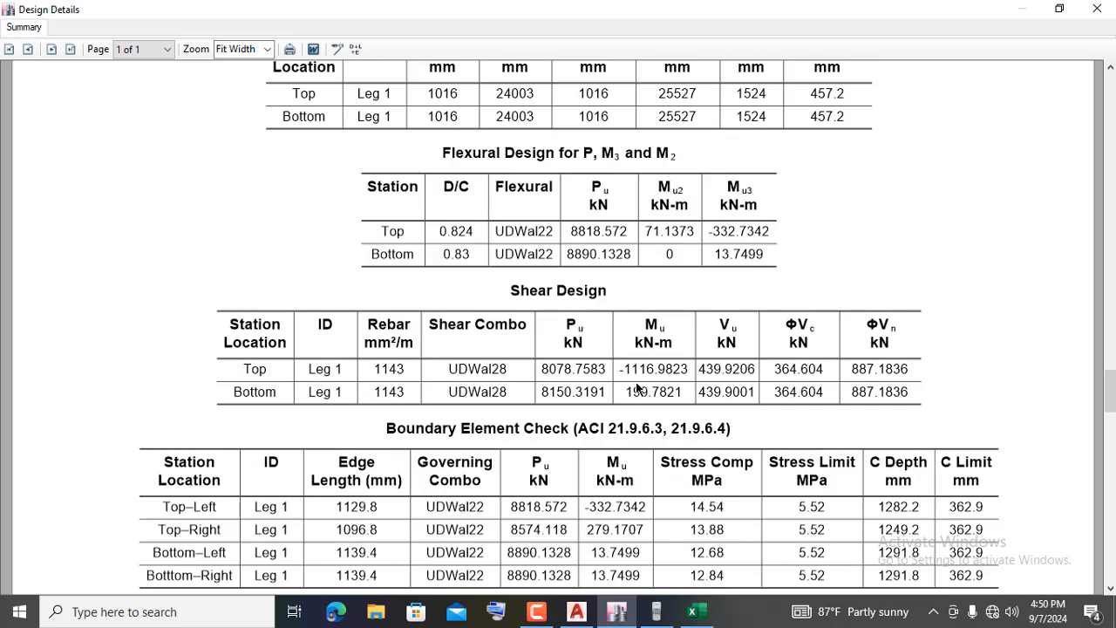
{"action": "left_click", "coordinate": [691, 611]}
{"action": "left_click", "coordinate": [815, 301]}
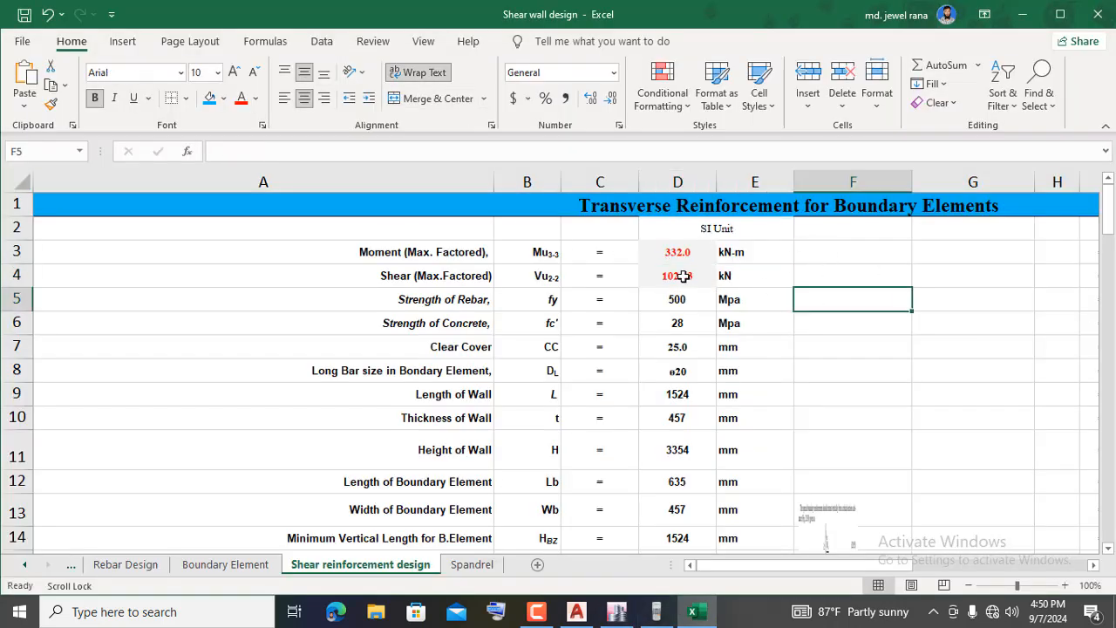
{"action": "left_click", "coordinate": [683, 276]}
{"action": "type", "text": "439"}
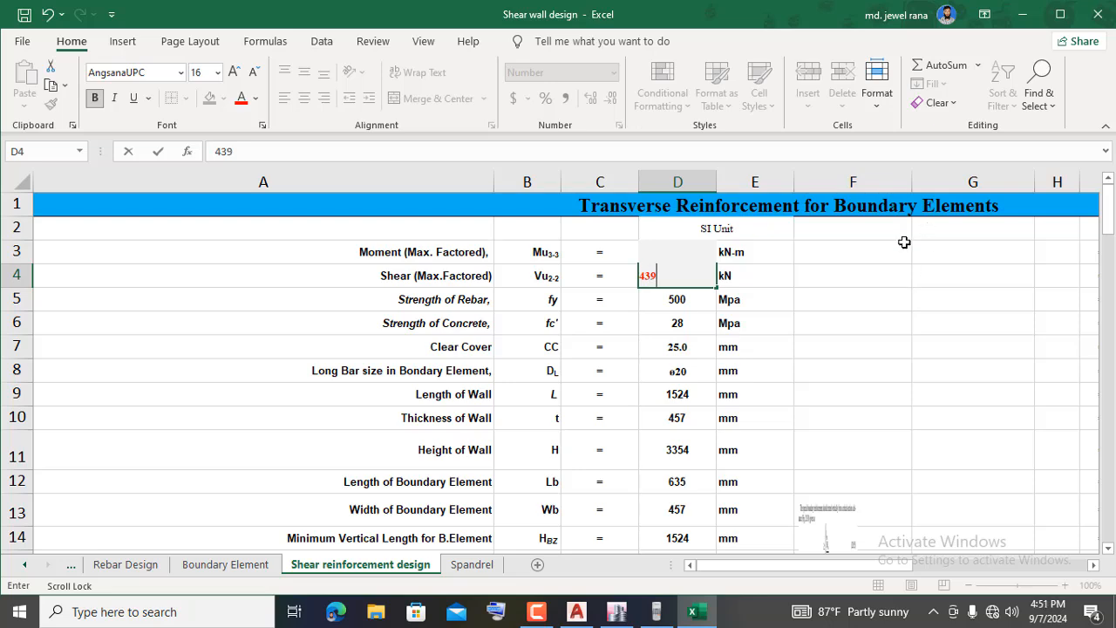
{"action": "left_click", "coordinate": [859, 346]}
- Review the confinement tie leg inputs perpendicular and parallel to Lb in Excel, checking the bar layout in AutoCAD's wall section
{"action": "scroll", "coordinate": [699, 385], "scroll_direction": "down", "scroll_amount": 4}
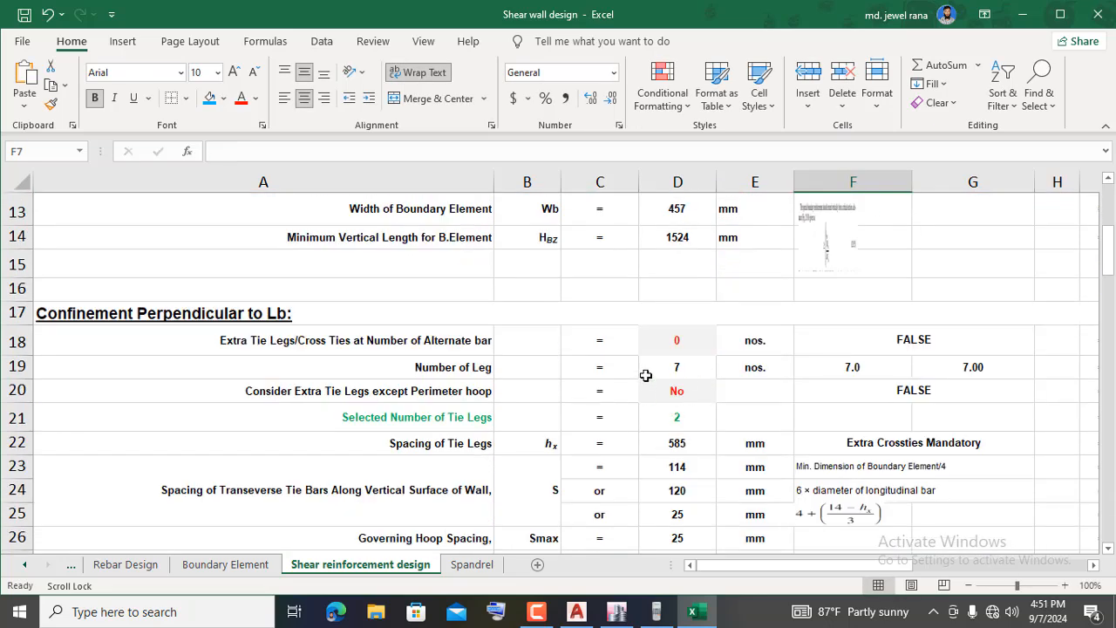
{"action": "left_click", "coordinate": [692, 340]}
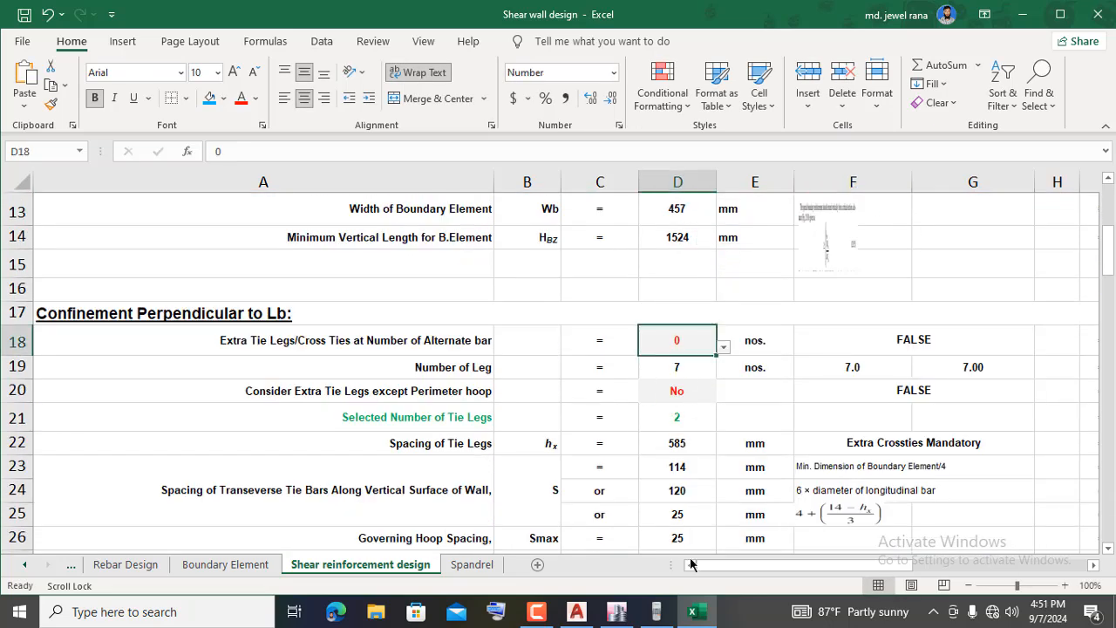
{"action": "left_click", "coordinate": [577, 611]}
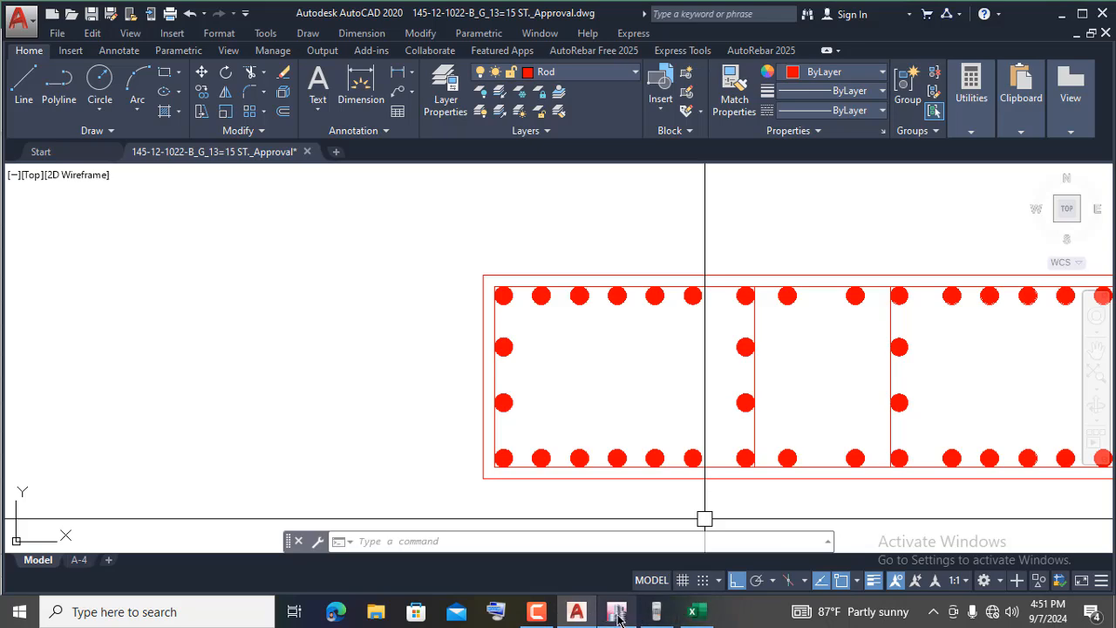
{"action": "left_click", "coordinate": [693, 613]}
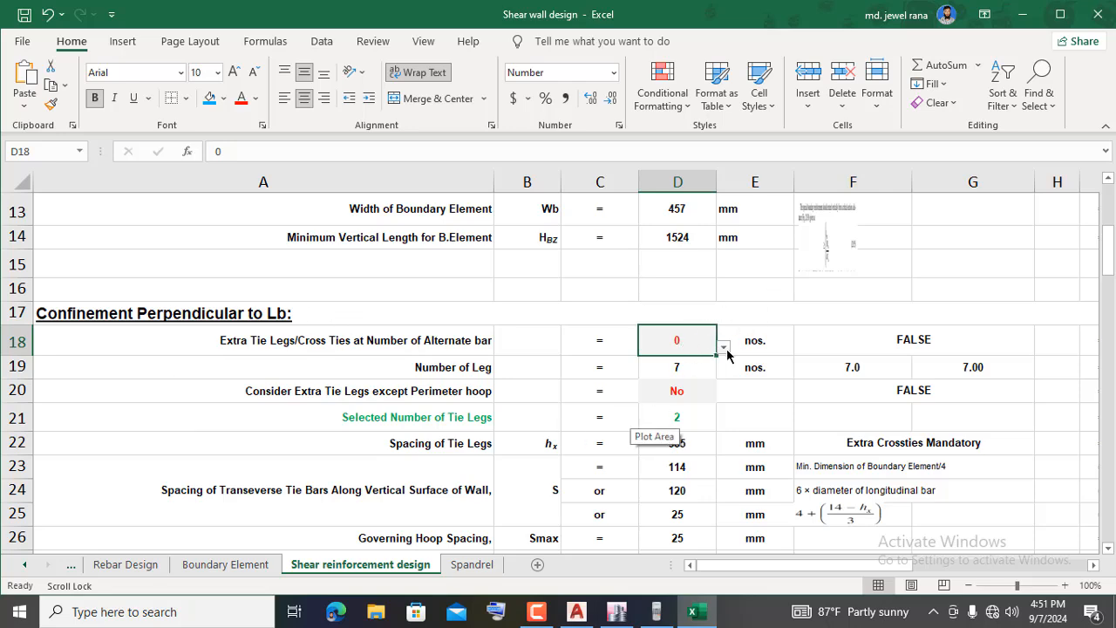
{"action": "scroll", "coordinate": [727, 353], "scroll_direction": "down", "scroll_amount": 5}
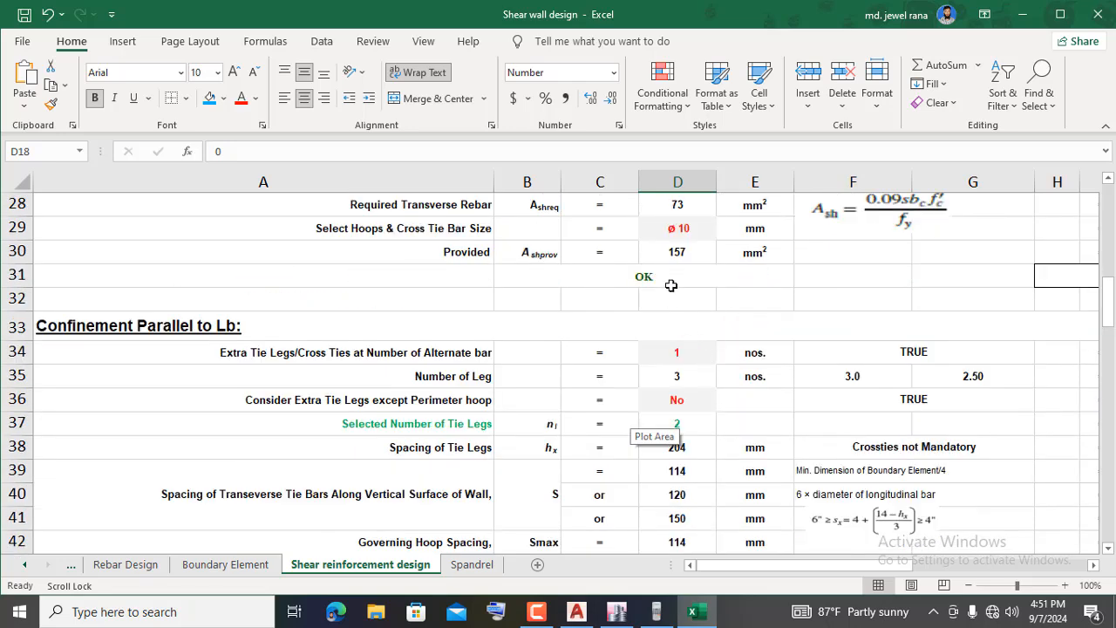
- Set the extra tie legs at alternate bars perpendicular to Lb to 1 and check the hoop spacing and transverse rebar results
{"action": "scroll", "coordinate": [671, 285], "scroll_direction": "up", "scroll_amount": 5}
{"action": "left_click", "coordinate": [728, 294]}
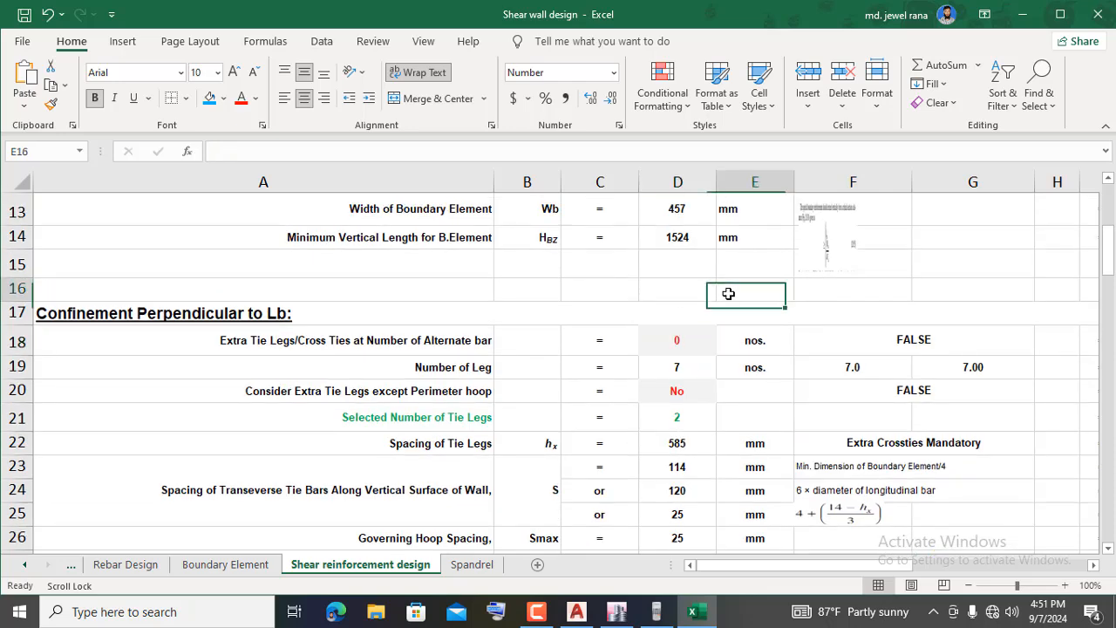
{"action": "left_click", "coordinate": [671, 364]}
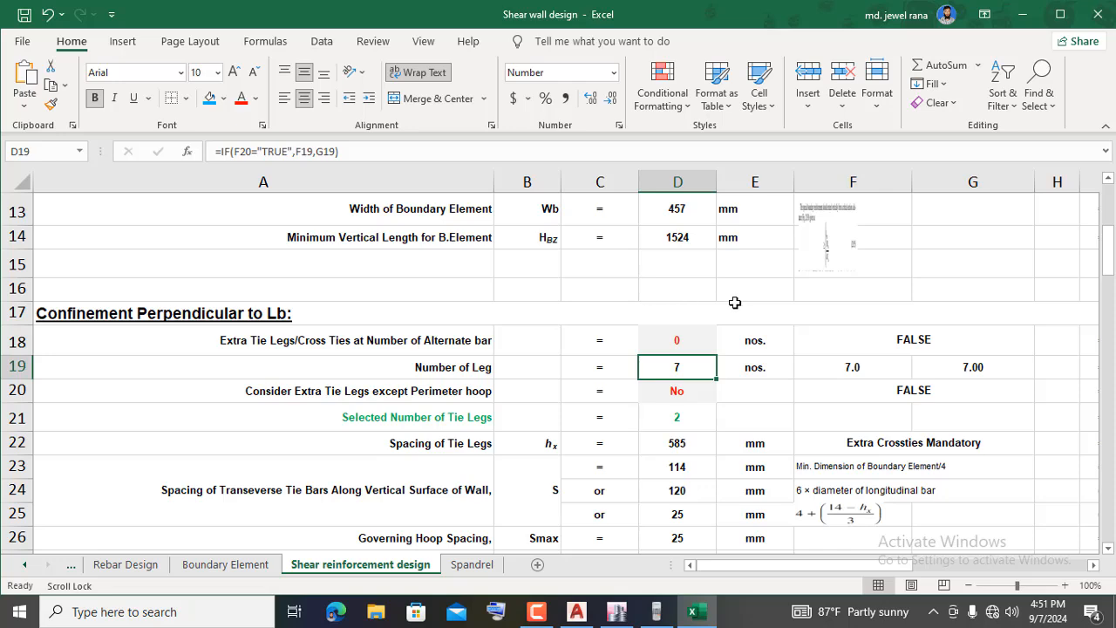
{"action": "scroll", "coordinate": [735, 302], "scroll_direction": "down", "scroll_amount": 1}
{"action": "left_click", "coordinate": [694, 265]}
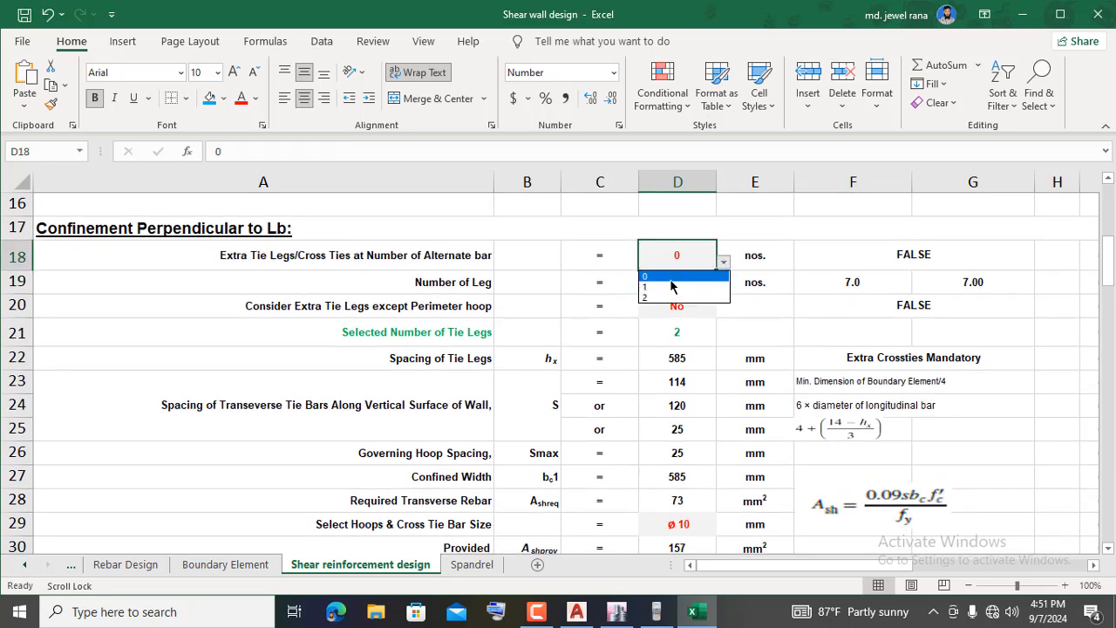
{"action": "left_click", "coordinate": [669, 288]}
{"action": "left_click", "coordinate": [767, 235]}
{"action": "scroll", "coordinate": [679, 478], "scroll_direction": "down", "scroll_amount": 2}
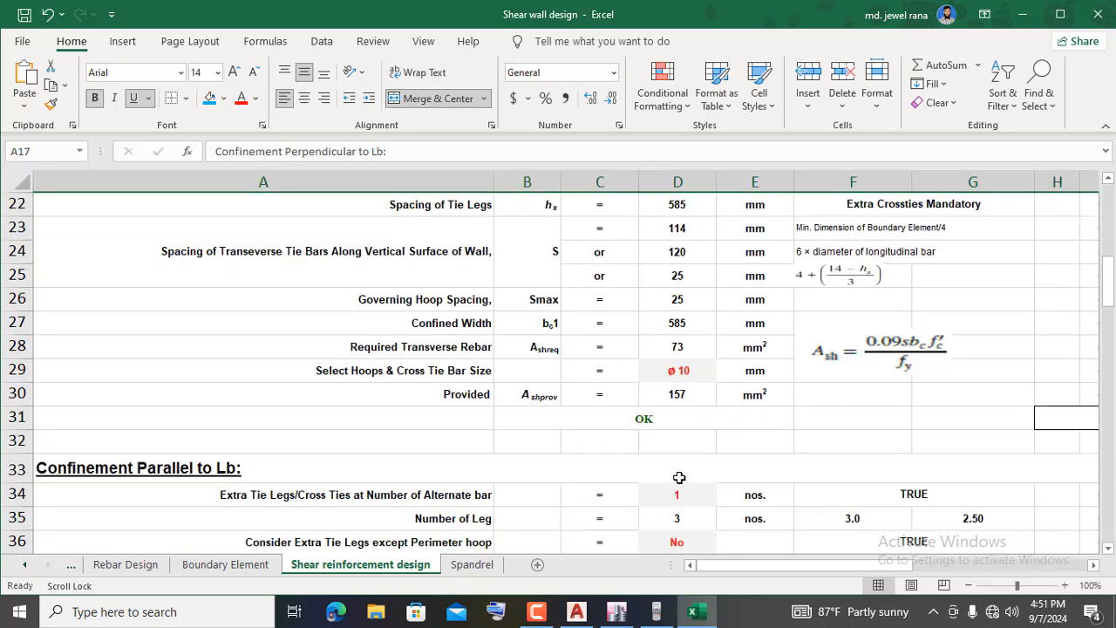
{"action": "scroll", "coordinate": [672, 408], "scroll_direction": "up", "scroll_amount": 3}
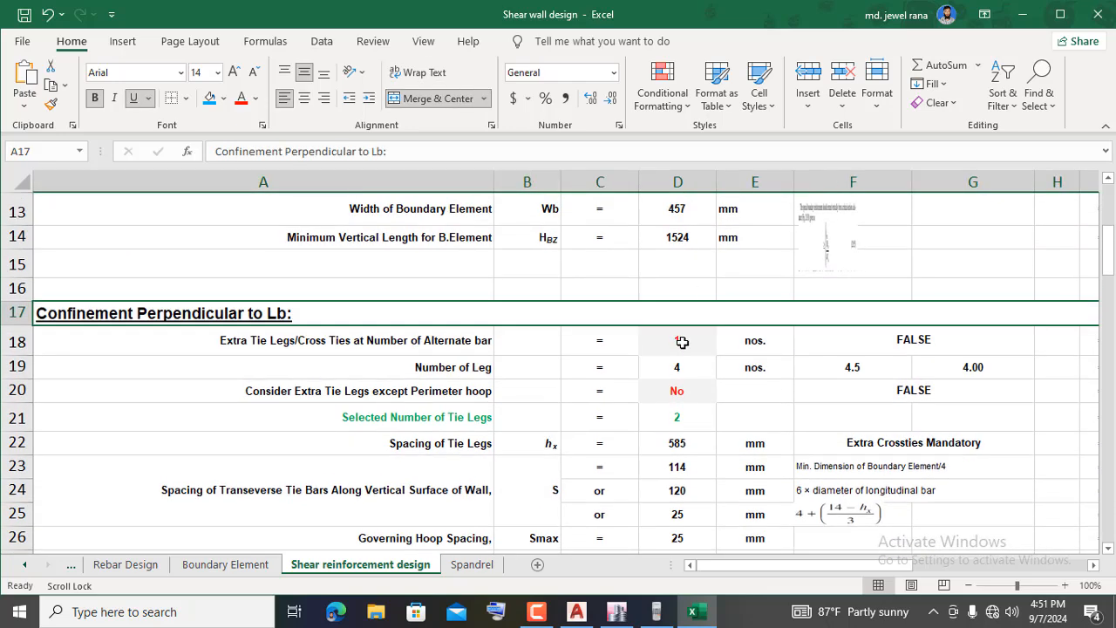
- Set the extra tie legs at alternate bars perpendicular to Lb to 2 and check the transverse rebar status
{"action": "left_click", "coordinate": [684, 341]}
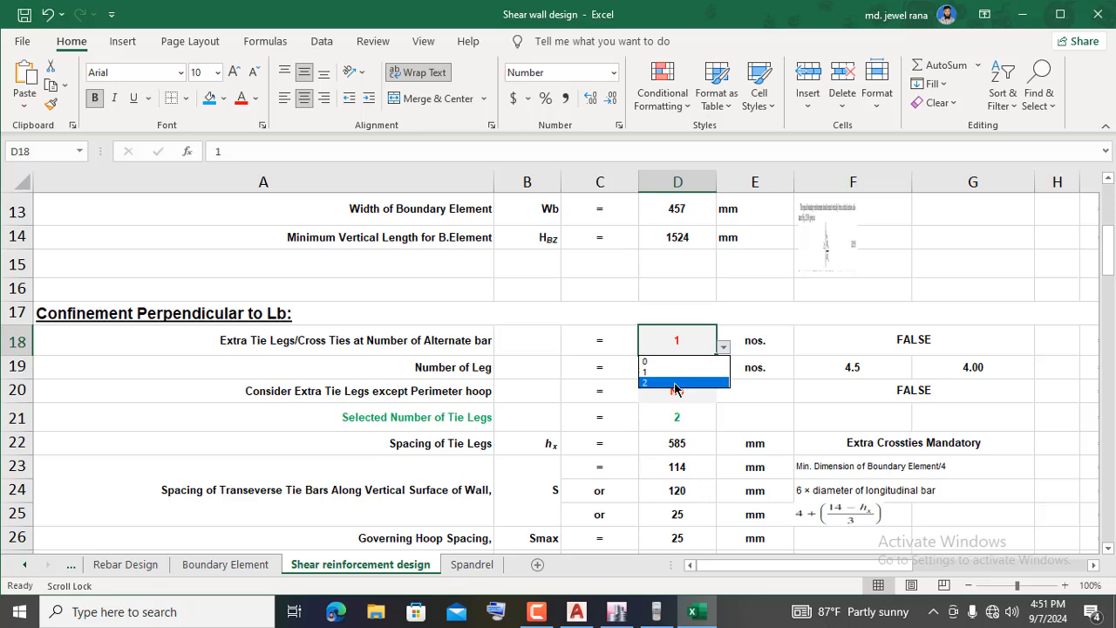
{"action": "left_click", "coordinate": [763, 312]}
{"action": "scroll", "coordinate": [683, 471], "scroll_direction": "down", "scroll_amount": 2}
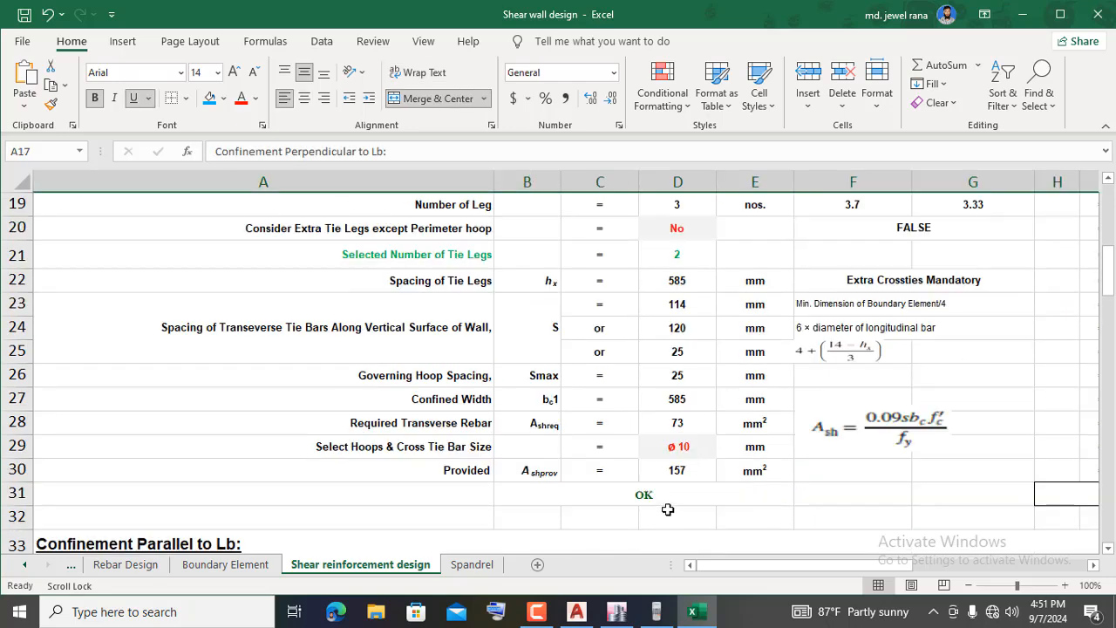
{"action": "left_click", "coordinate": [704, 524]}
{"action": "left_click", "coordinate": [674, 494]}
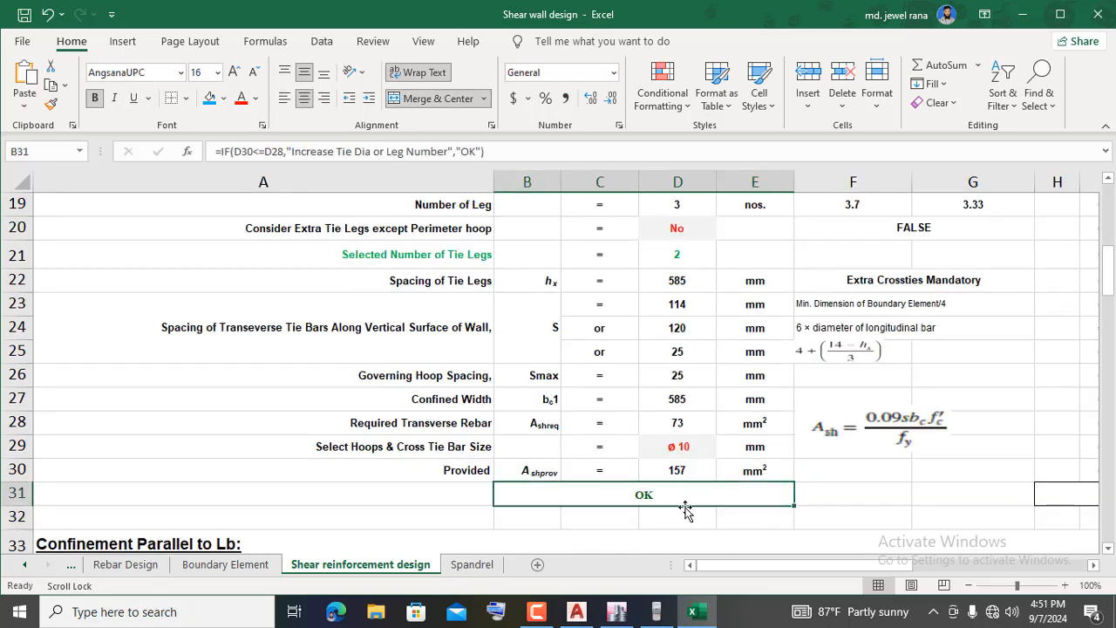
{"action": "scroll", "coordinate": [725, 432], "scroll_direction": "up", "scroll_amount": 2}
{"action": "left_click", "coordinate": [686, 340]}
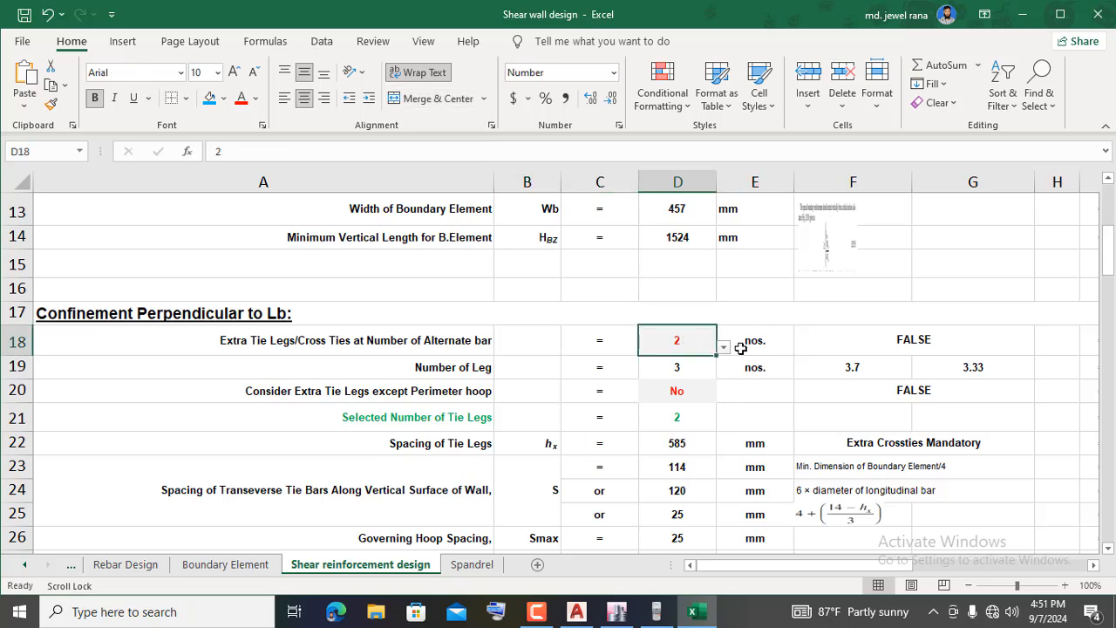
- Switch to AutoCAD and draw a vertical tie line about 1'-2" long joining the right edges of the third upper and lower bars
{"action": "left_click", "coordinate": [614, 617]}
{"action": "left_click", "coordinate": [575, 614]}
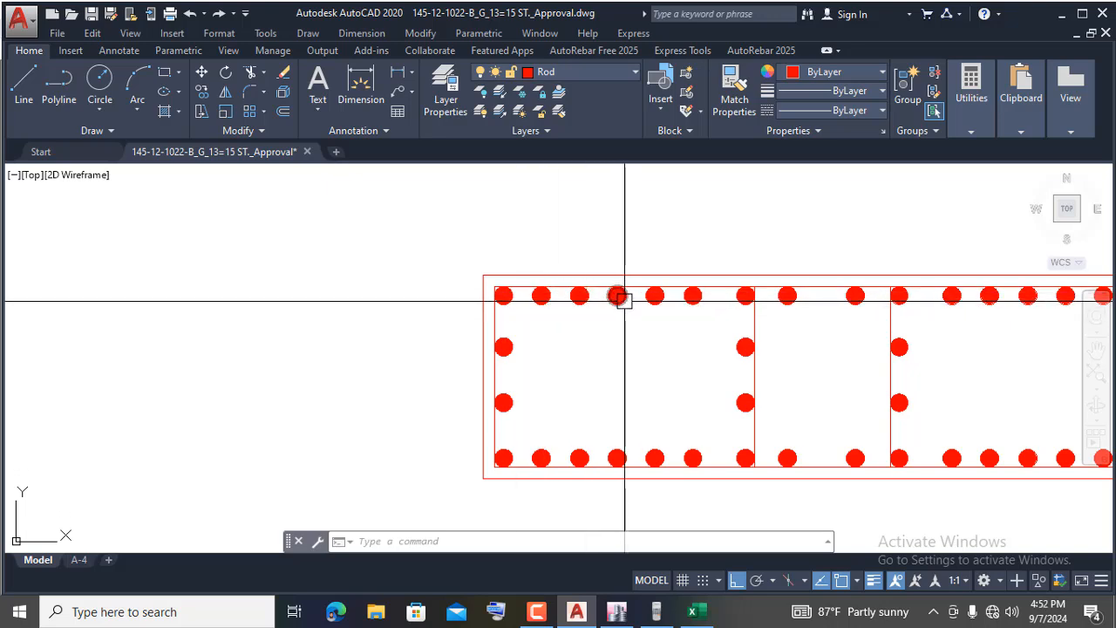
{"action": "left_click", "coordinate": [26, 94]}
{"action": "scroll", "coordinate": [574, 308], "scroll_direction": "up", "scroll_amount": 5}
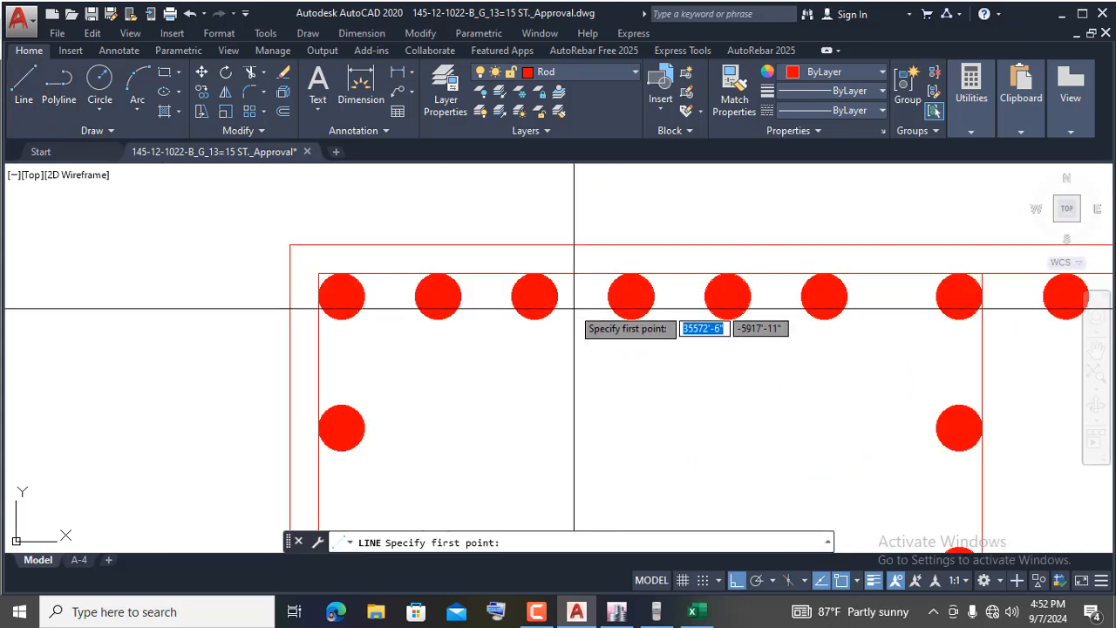
{"action": "left_click", "coordinate": [557, 296]}
{"action": "scroll", "coordinate": [524, 367], "scroll_direction": "down", "scroll_amount": 3}
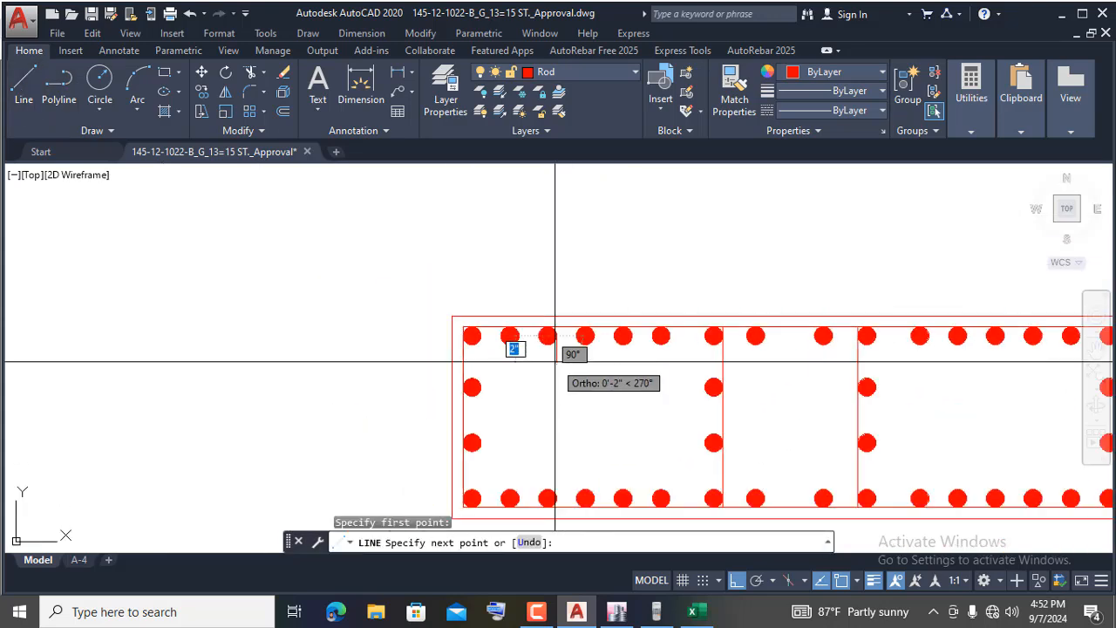
{"action": "scroll", "coordinate": [557, 528], "scroll_direction": "up", "scroll_amount": 2}
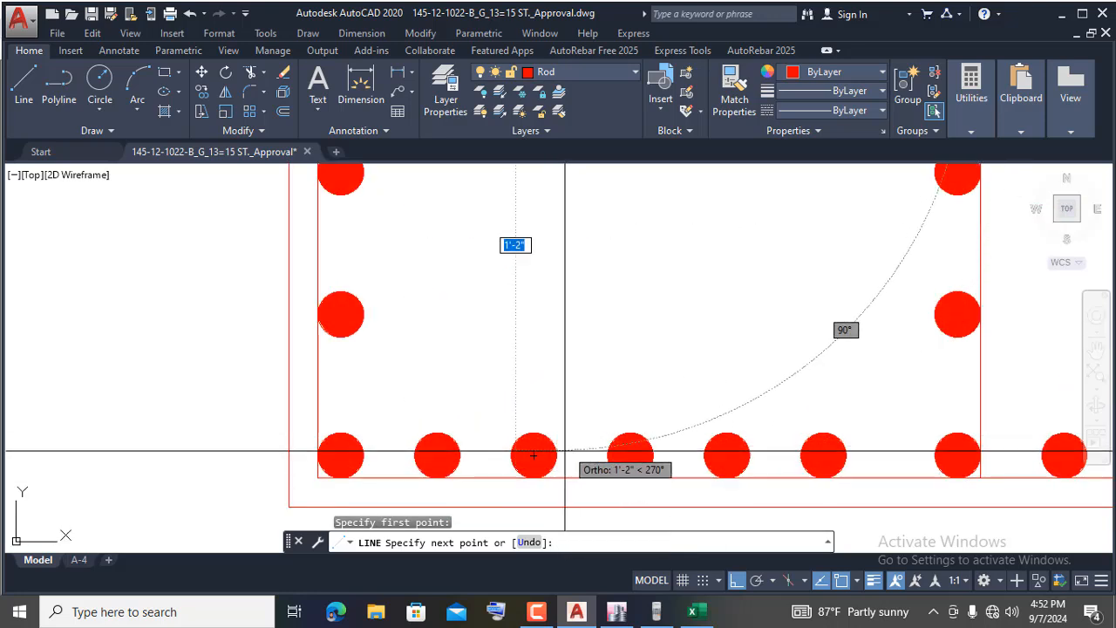
{"action": "left_click", "coordinate": [552, 455]}
{"action": "key", "text": "Return"}
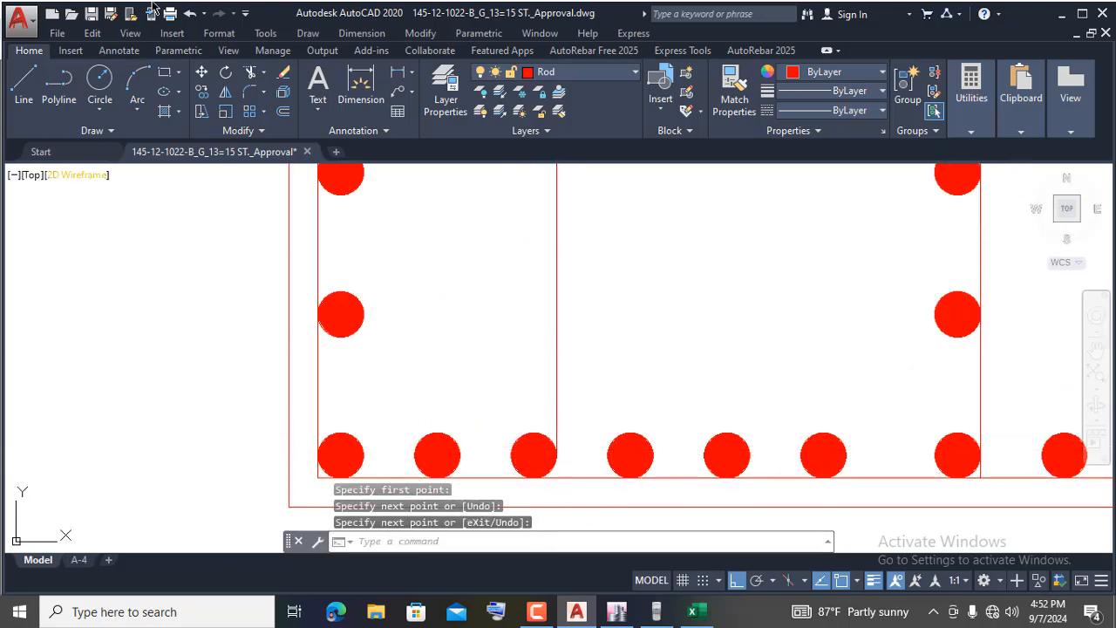
- Draw a slanted hook line about 3" long with ortho off, rising inward from the left edge of the third lower bar
{"action": "left_click", "coordinate": [23, 87]}
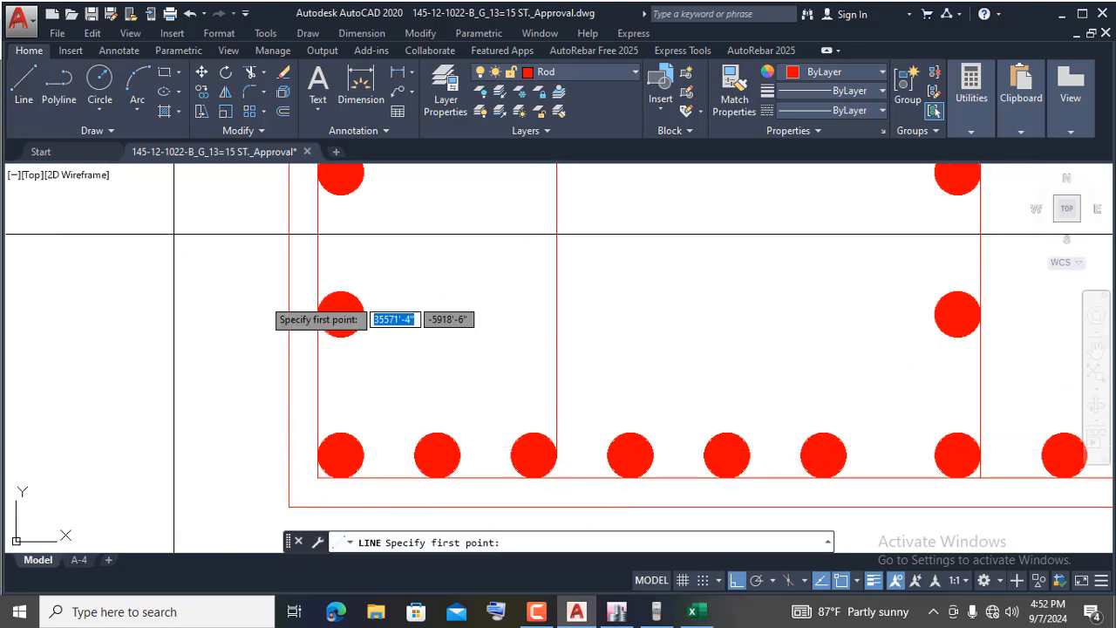
{"action": "left_click", "coordinate": [511, 455]}
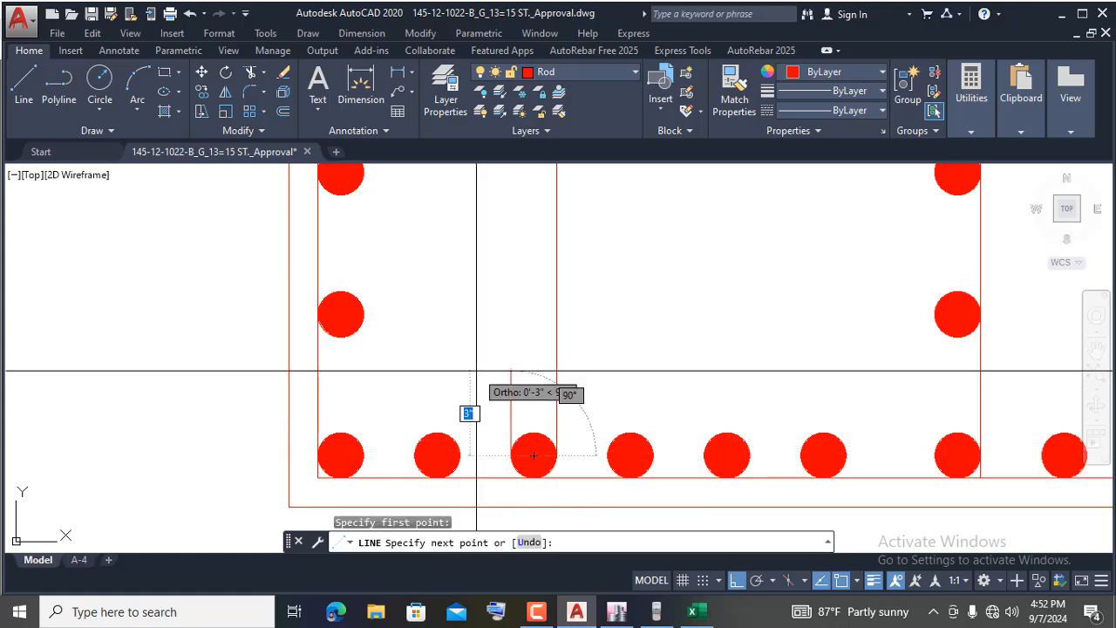
{"action": "key", "text": "F8"}
{"action": "left_click", "coordinate": [476, 370]}
{"action": "key", "text": "Return"}
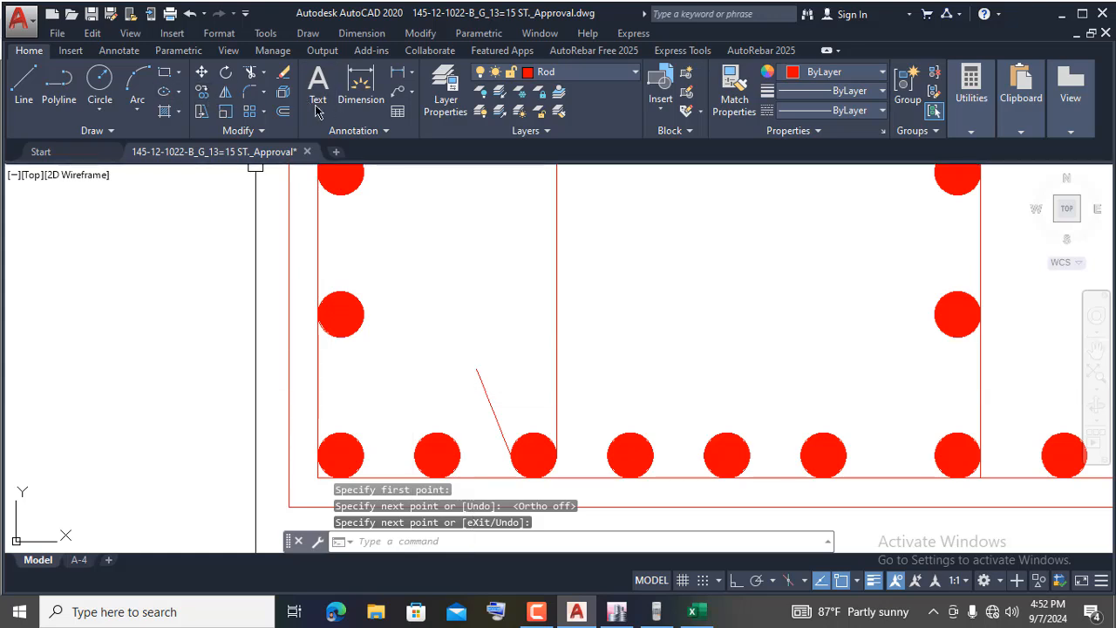
- Mirror the hook line to the upper end of the tie about the vertical line's midpoint, keeping the original
{"action": "left_click", "coordinate": [225, 93]}
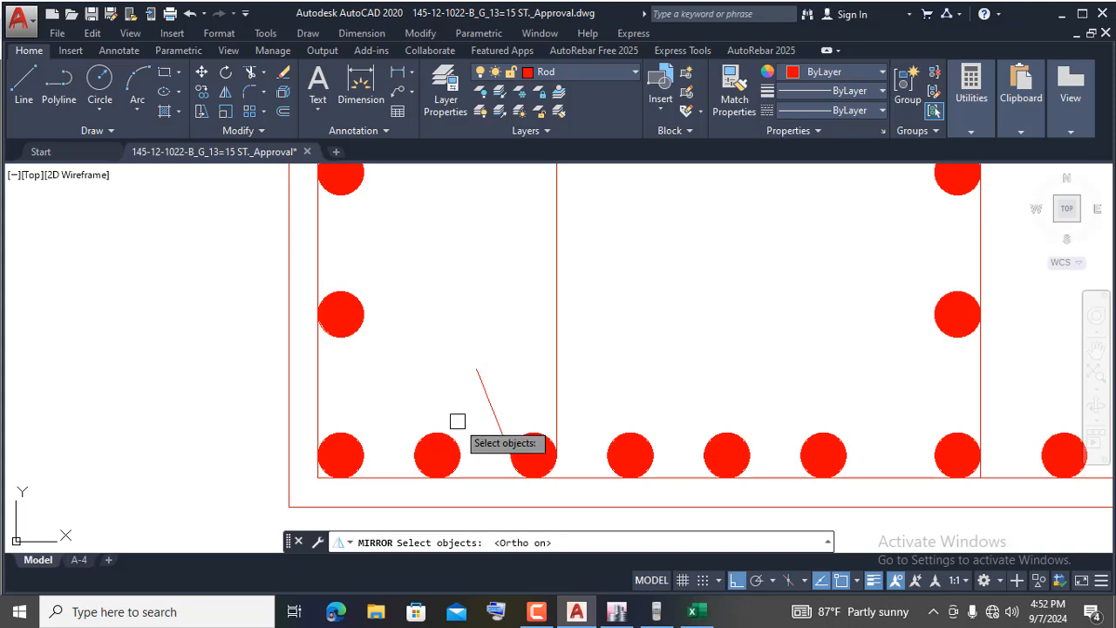
{"action": "left_click", "coordinate": [484, 405]}
{"action": "scroll", "coordinate": [539, 322], "scroll_direction": "down", "scroll_amount": 4}
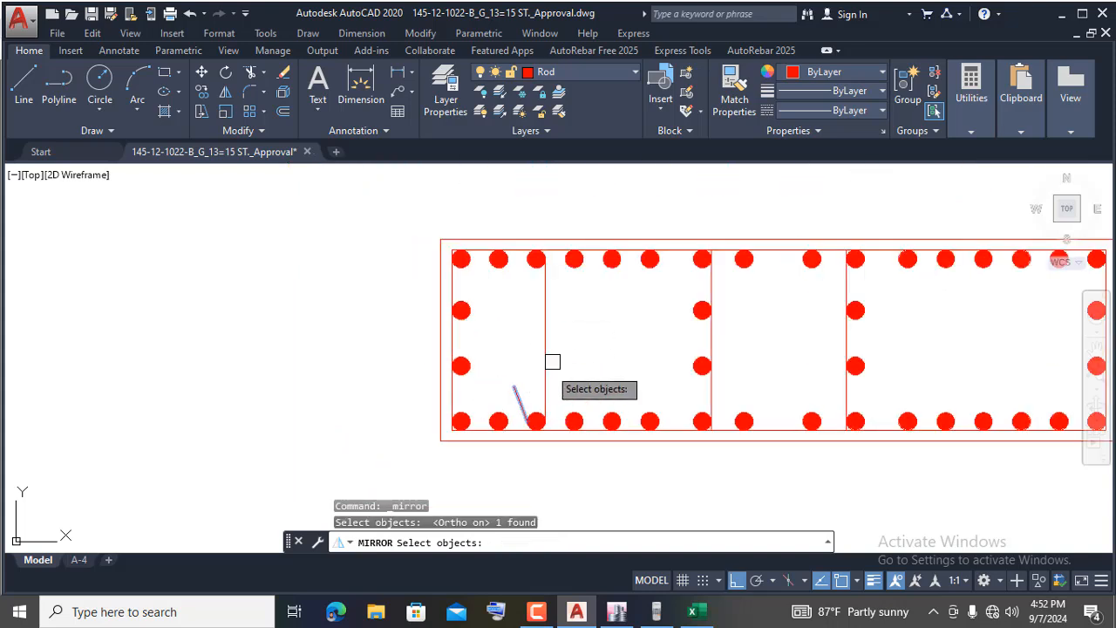
{"action": "key", "text": "Return"}
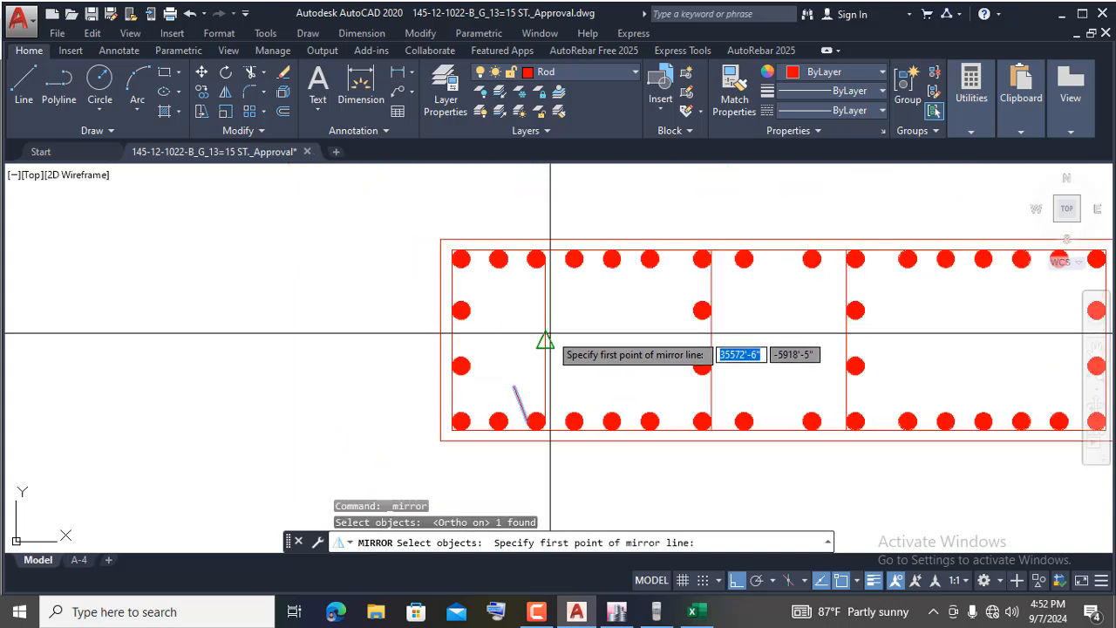
{"action": "left_click", "coordinate": [545, 339]}
{"action": "left_click", "coordinate": [572, 339]}
{"action": "key", "text": "Return"}
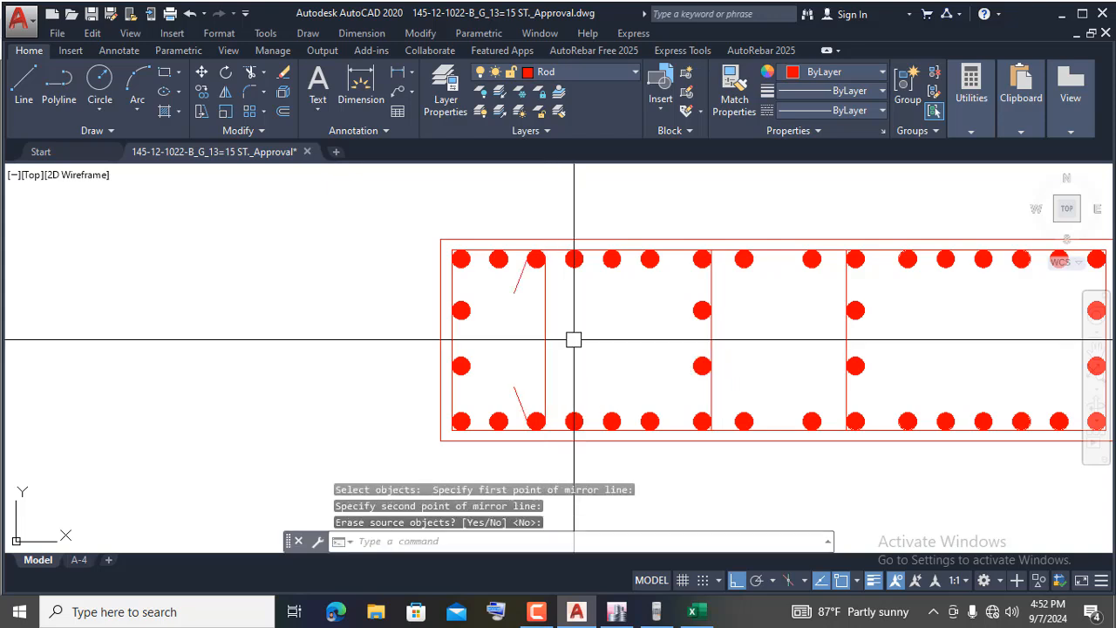
- Fillet both hook lines to the vertical tie line with a radius of 0.79"
{"action": "type", "text": "f"}
{"action": "key", "text": "Return"}
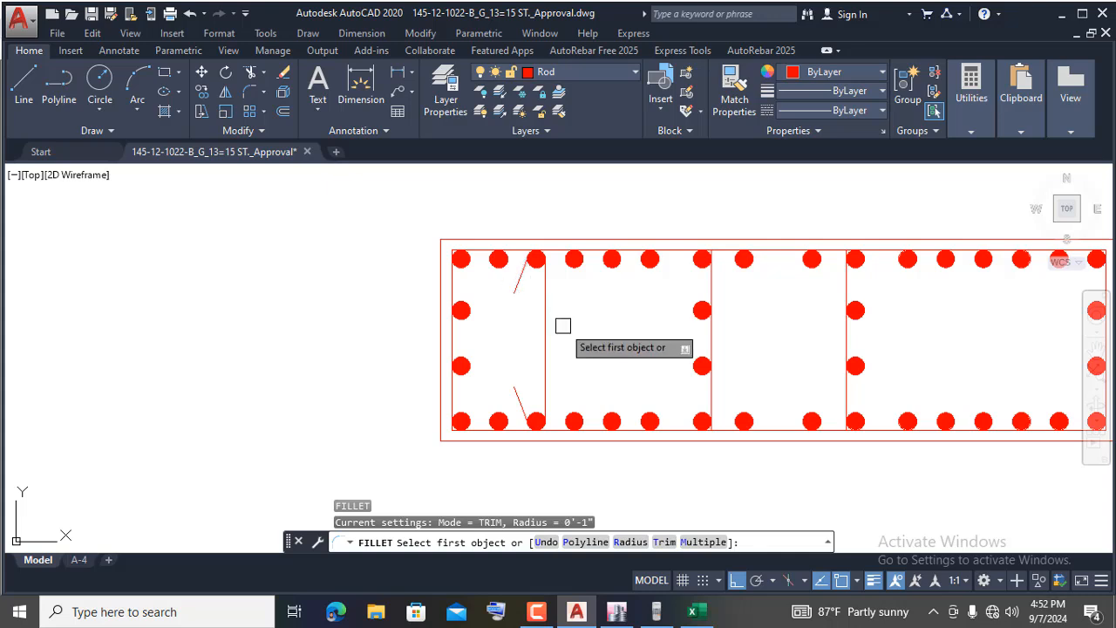
{"action": "key", "text": "Return"}
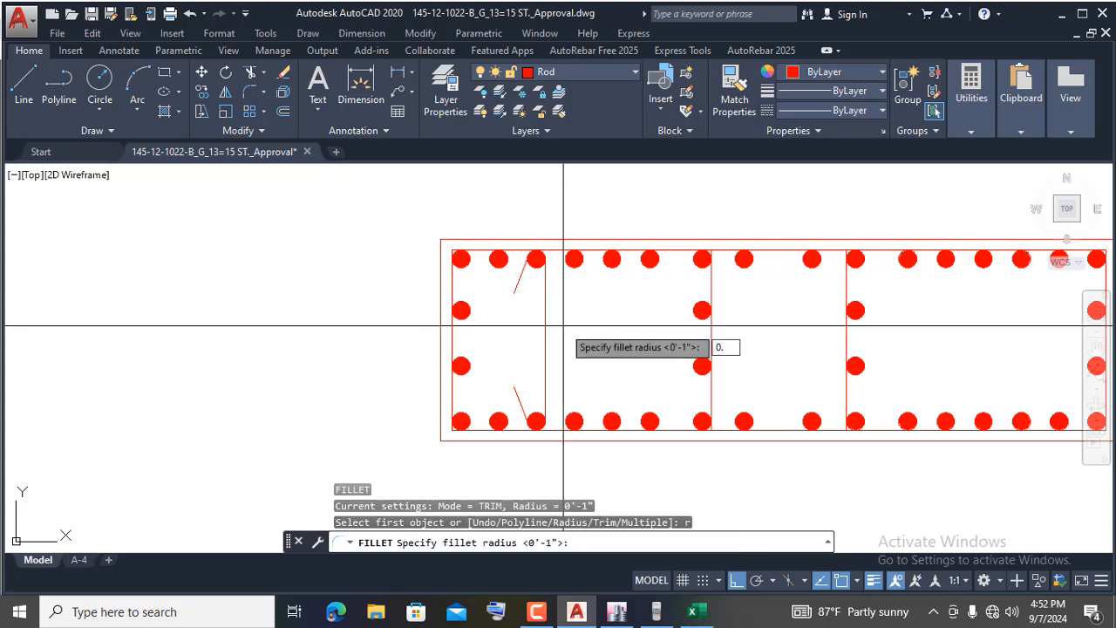
{"action": "key", "text": "Return"}
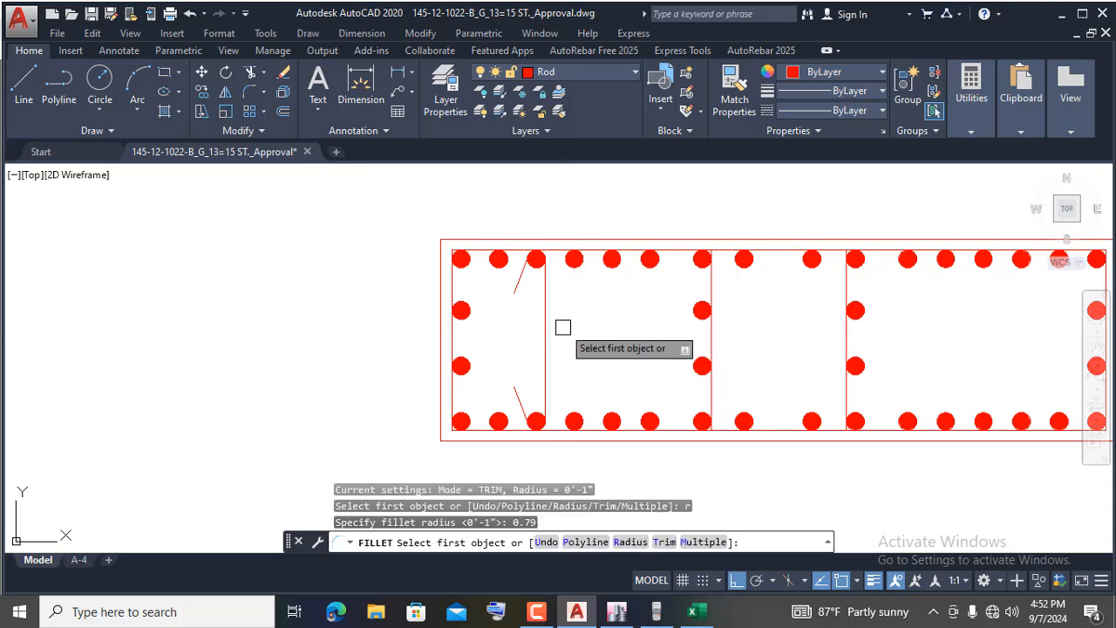
{"action": "left_click", "coordinate": [520, 277]}
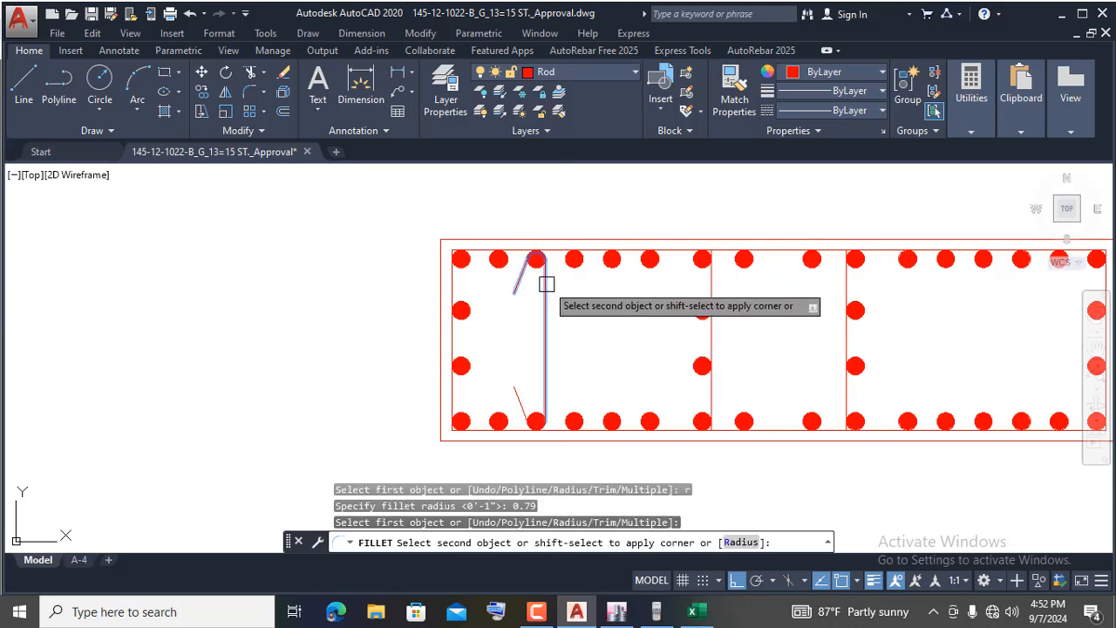
{"action": "left_click", "coordinate": [545, 288]}
{"action": "key", "text": "Return"}
{"action": "left_click", "coordinate": [513, 386]}
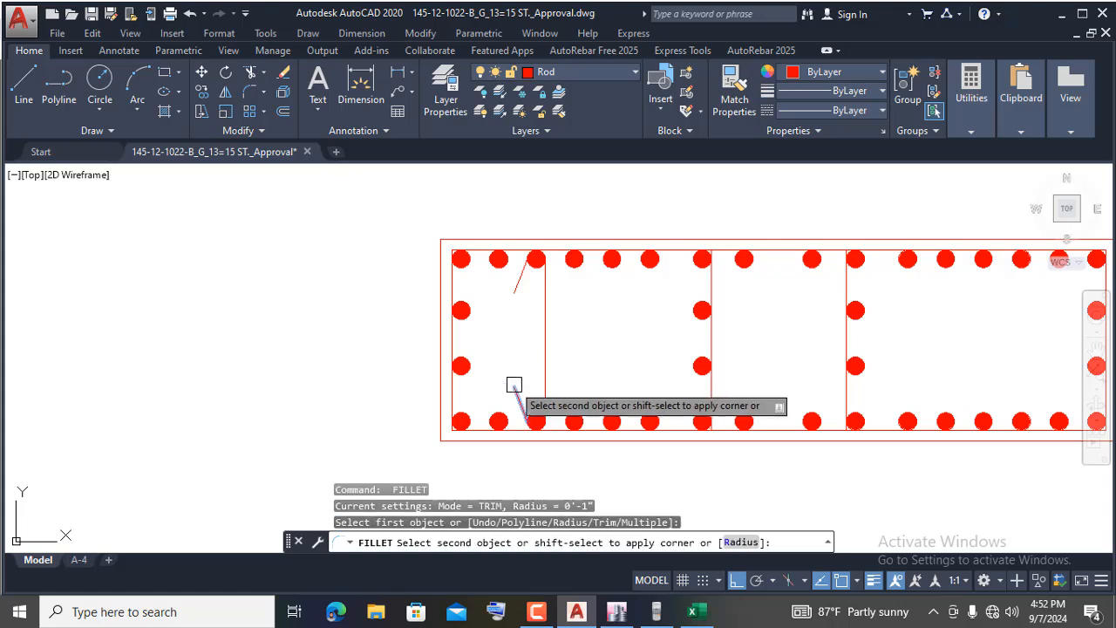
{"action": "key", "text": "Escape"}
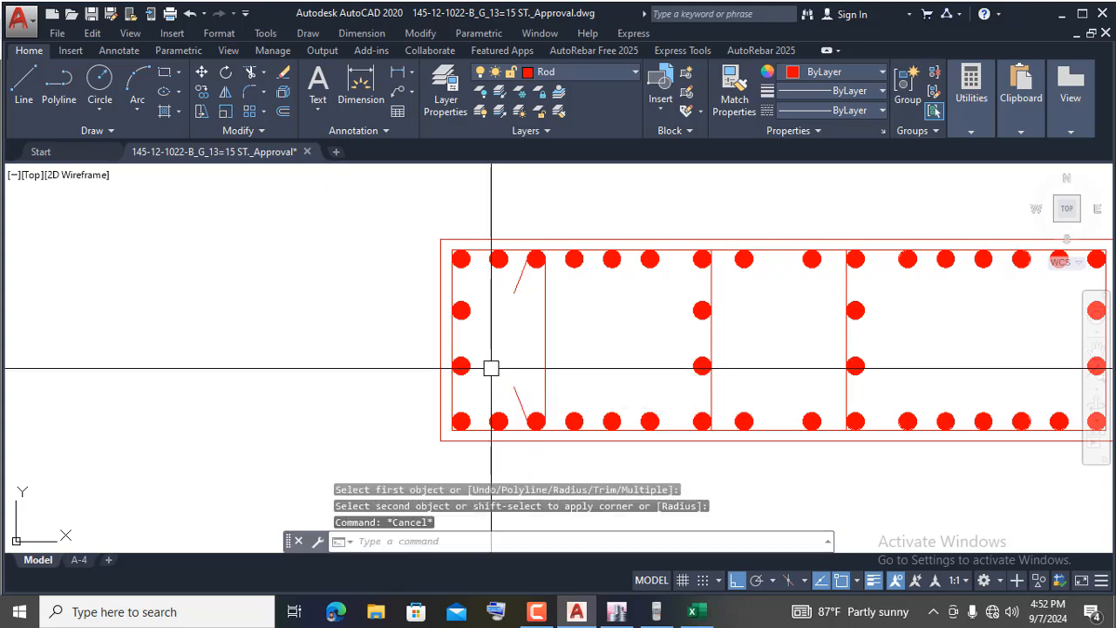
- Join the vertical tie line, both hook arcs and both hook lines into one polyline
{"action": "key", "text": "Return"}
{"action": "scroll", "coordinate": [509, 405], "scroll_direction": "up", "scroll_amount": 5}
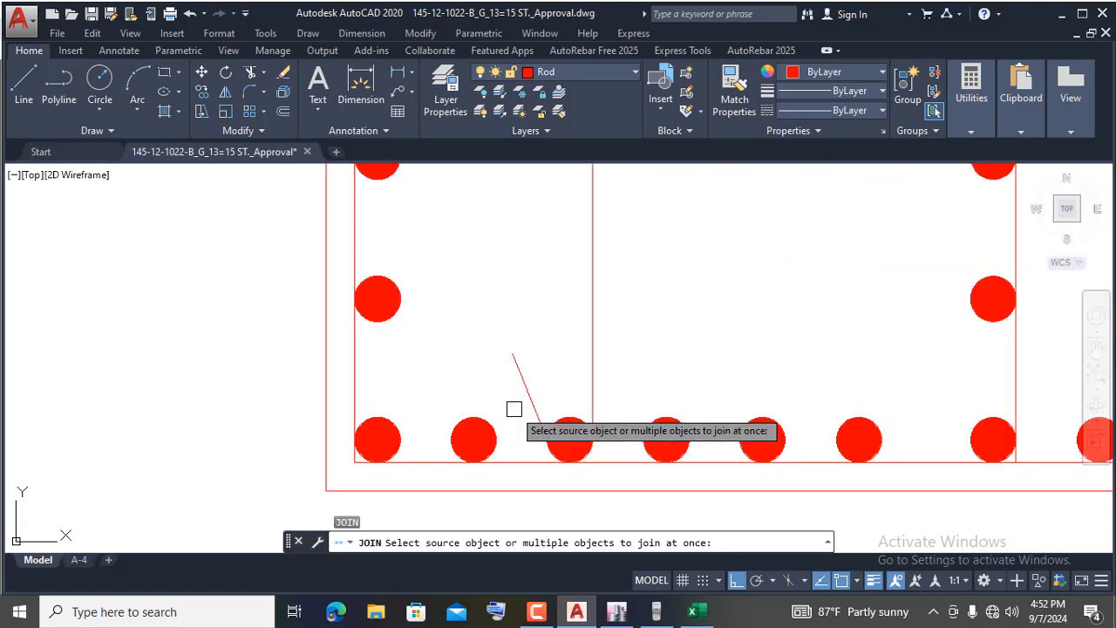
{"action": "left_click", "coordinate": [549, 452]}
{"action": "scroll", "coordinate": [548, 453], "scroll_direction": "up", "scroll_amount": 3}
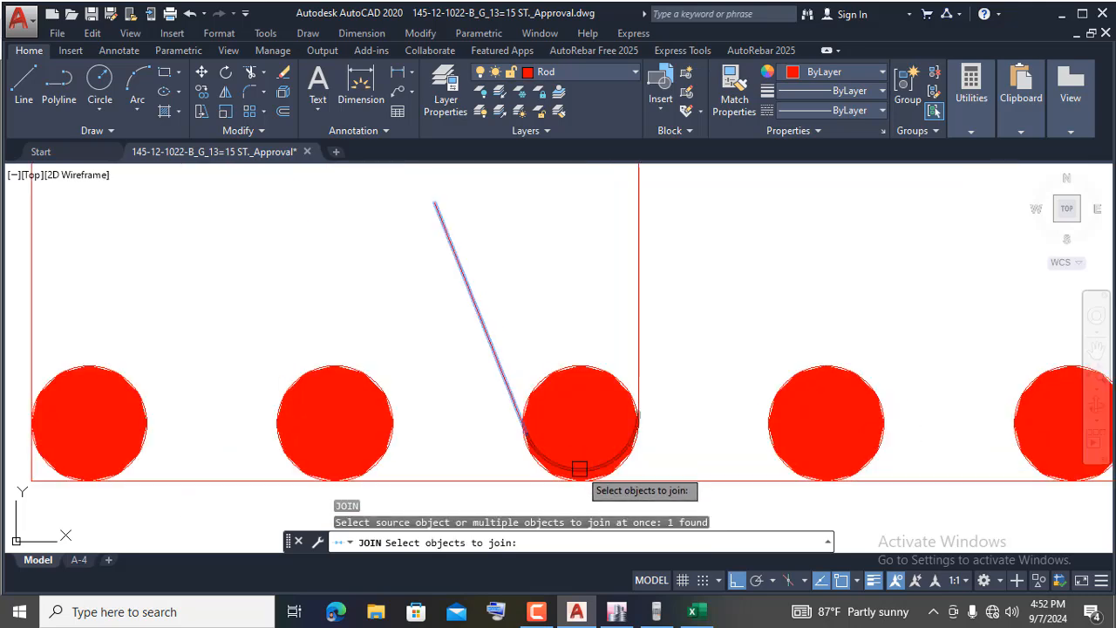
{"action": "left_click", "coordinate": [580, 470]}
{"action": "left_click", "coordinate": [638, 352]}
{"action": "scroll", "coordinate": [633, 349], "scroll_direction": "down", "scroll_amount": 5}
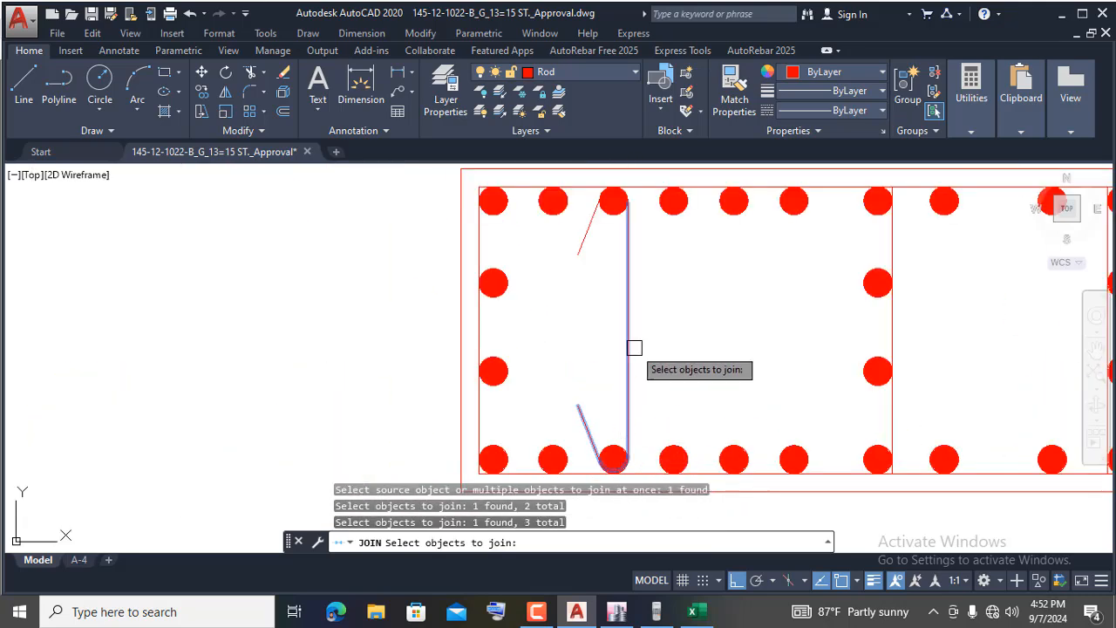
{"action": "scroll", "coordinate": [623, 192], "scroll_direction": "up", "scroll_amount": 3}
{"action": "scroll", "coordinate": [622, 190], "scroll_direction": "up", "scroll_amount": 3}
{"action": "left_click", "coordinate": [598, 187]}
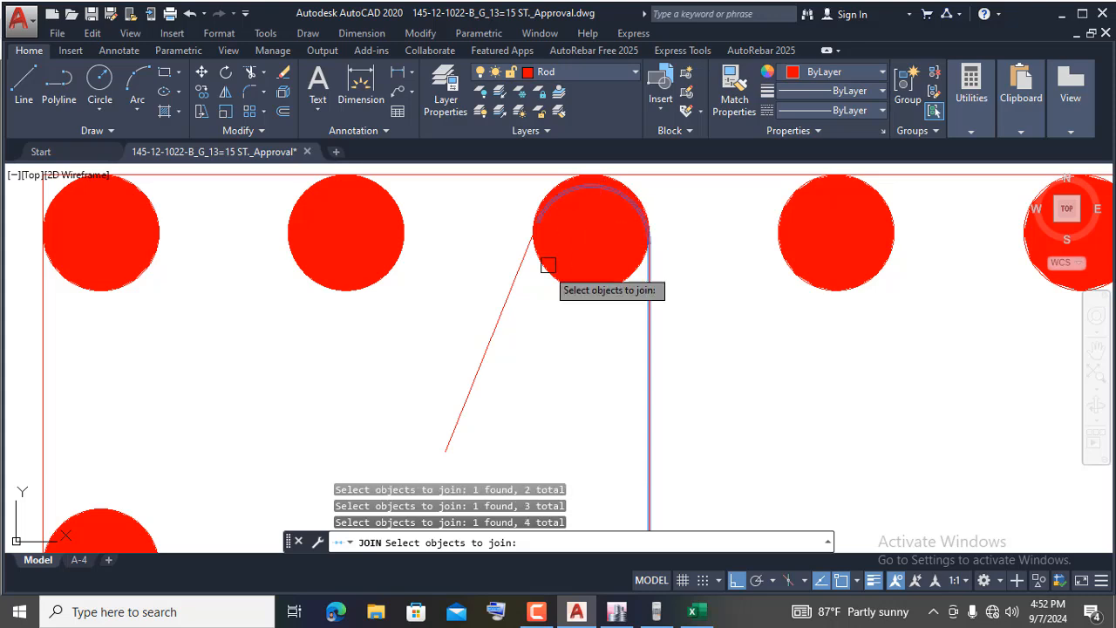
{"action": "left_click", "coordinate": [504, 287]}
{"action": "key", "text": "Return"}
{"action": "scroll", "coordinate": [449, 301], "scroll_direction": "down", "scroll_amount": 5}
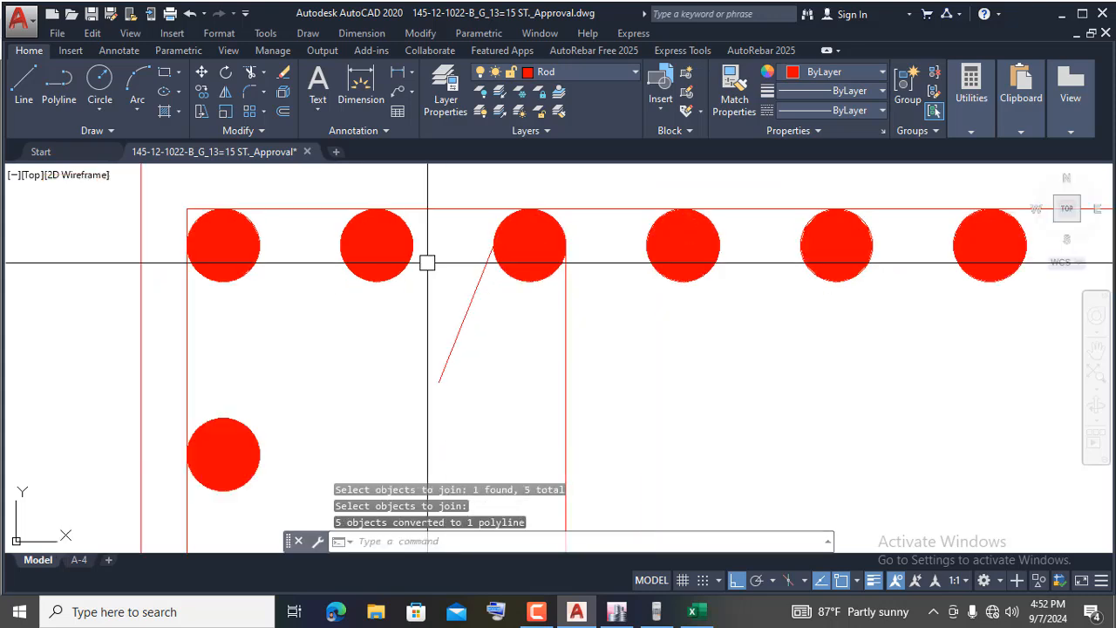
- Begin copying the joined hooked tie, taking the center of the third upper bar as the base point
{"action": "left_click", "coordinate": [202, 91]}
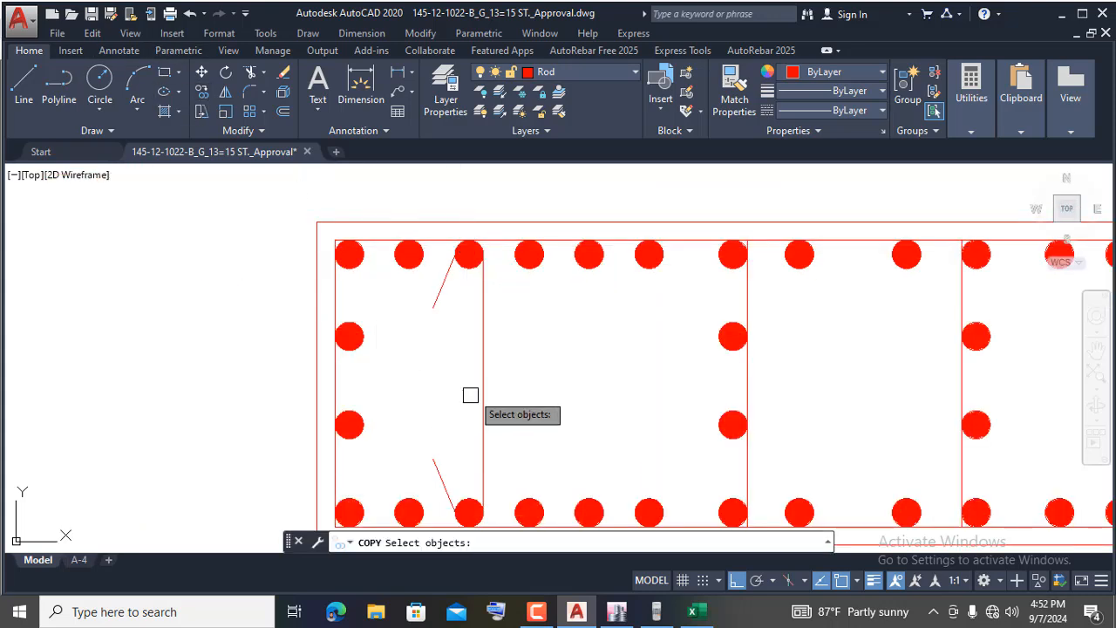
{"action": "left_click", "coordinate": [485, 380]}
{"action": "key", "text": "Return"}
{"action": "scroll", "coordinate": [468, 251], "scroll_direction": "up", "scroll_amount": 5}
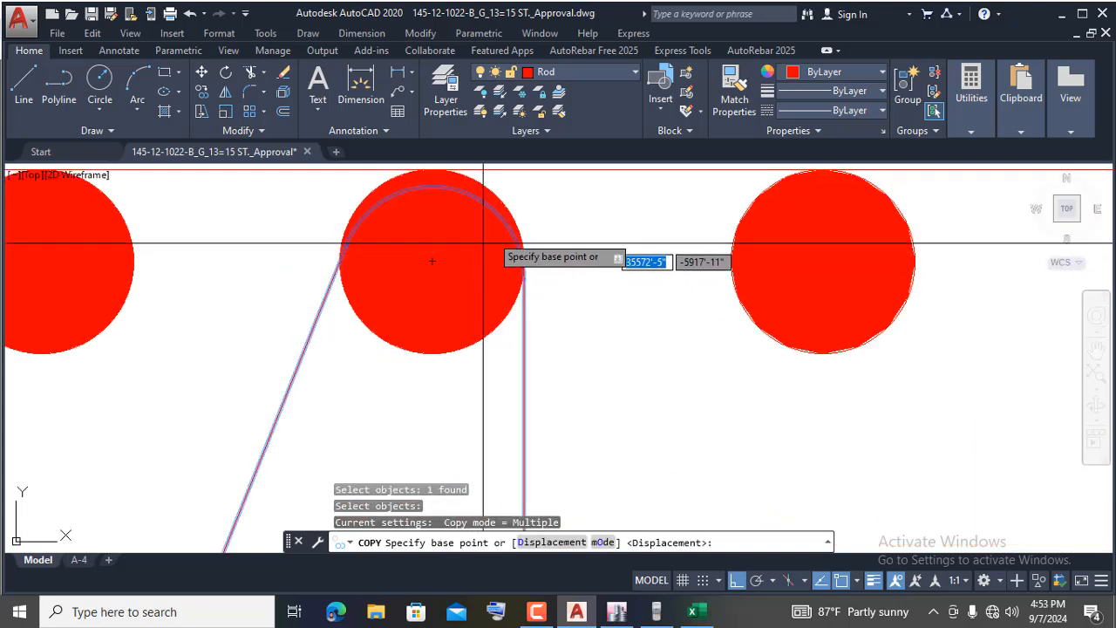
{"action": "left_click", "coordinate": [432, 261]}
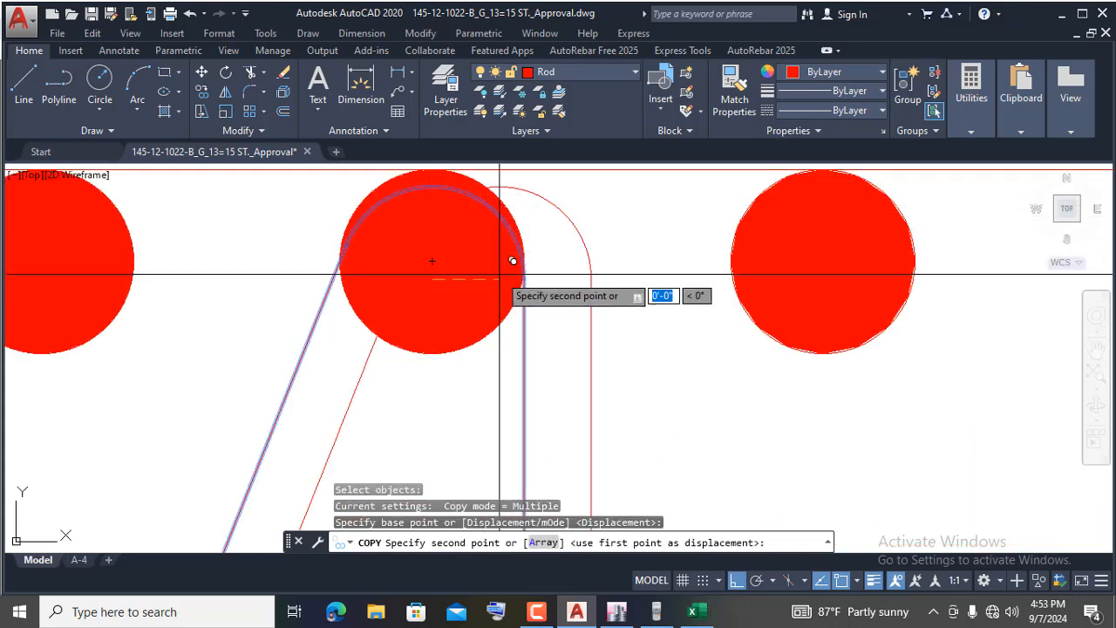
{"action": "left_click", "coordinate": [823, 260]}
{"action": "scroll", "coordinate": [627, 234], "scroll_direction": "down", "scroll_amount": 4}
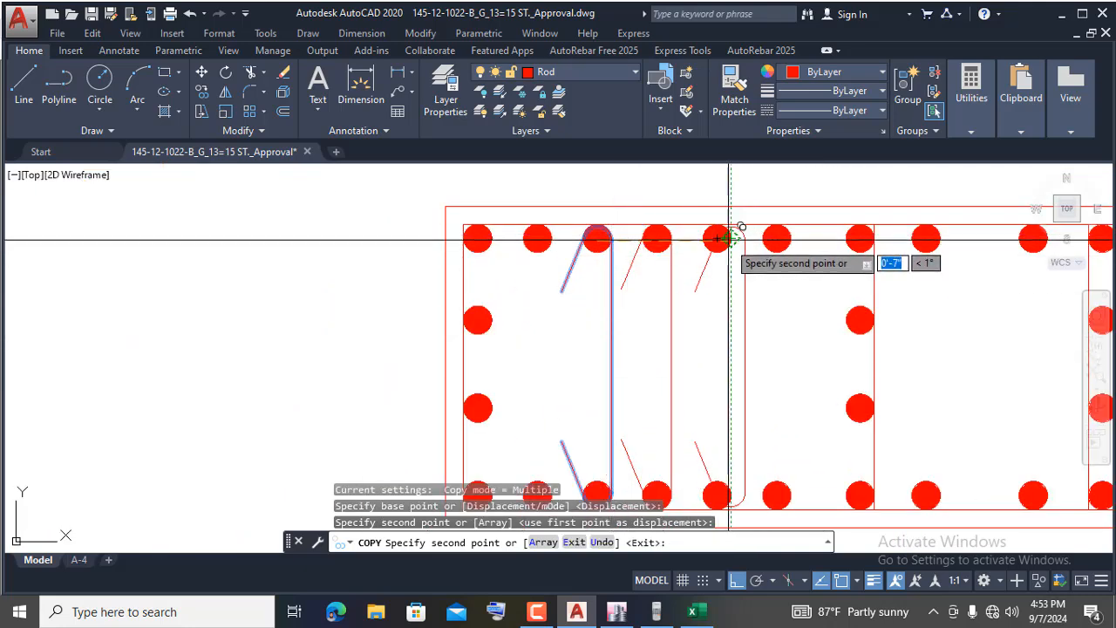
{"action": "type", "text": "u"}
{"action": "key", "text": "Return"}
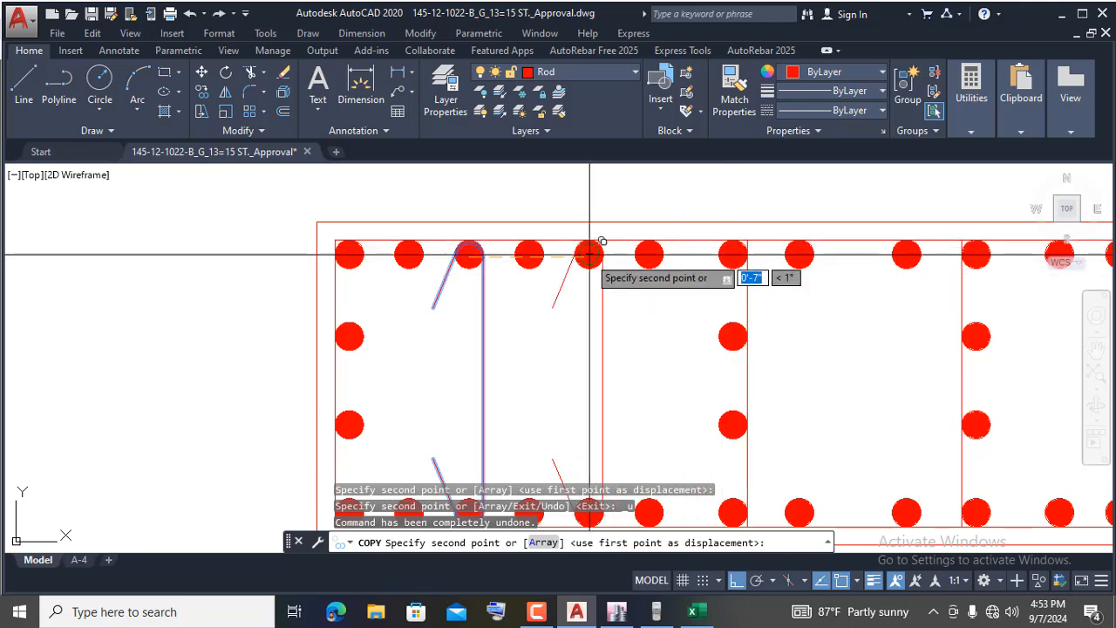
- Place the tie copy at the center of the fifth upper bar and finish copying
{"action": "scroll", "coordinate": [589, 254], "scroll_direction": "up", "scroll_amount": 8}
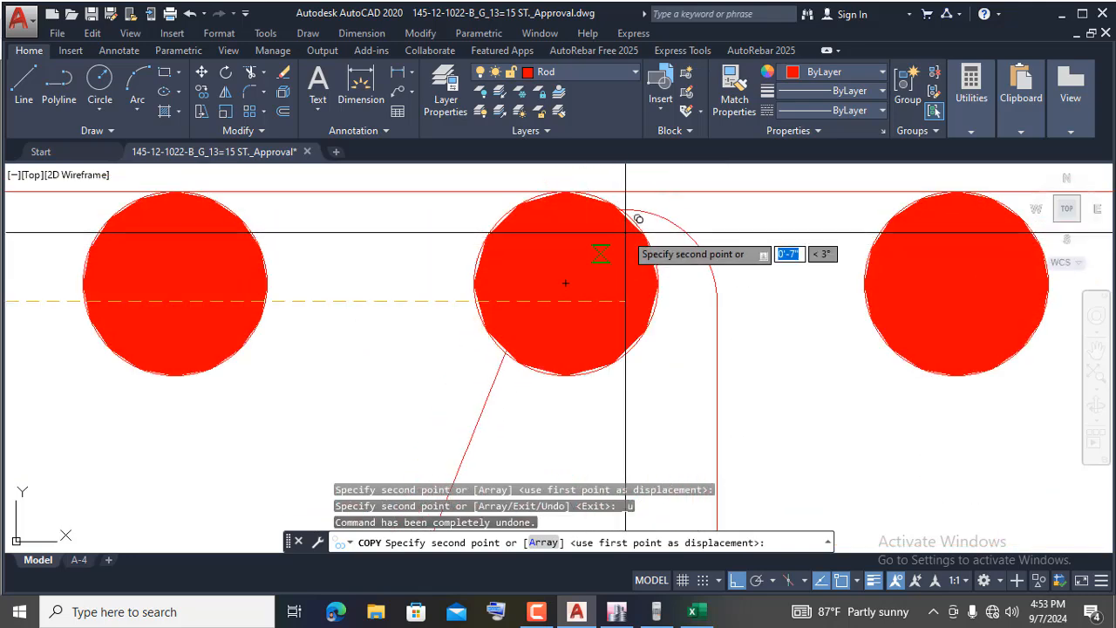
{"action": "left_click", "coordinate": [579, 271]}
{"action": "scroll", "coordinate": [579, 274], "scroll_direction": "down", "scroll_amount": 6}
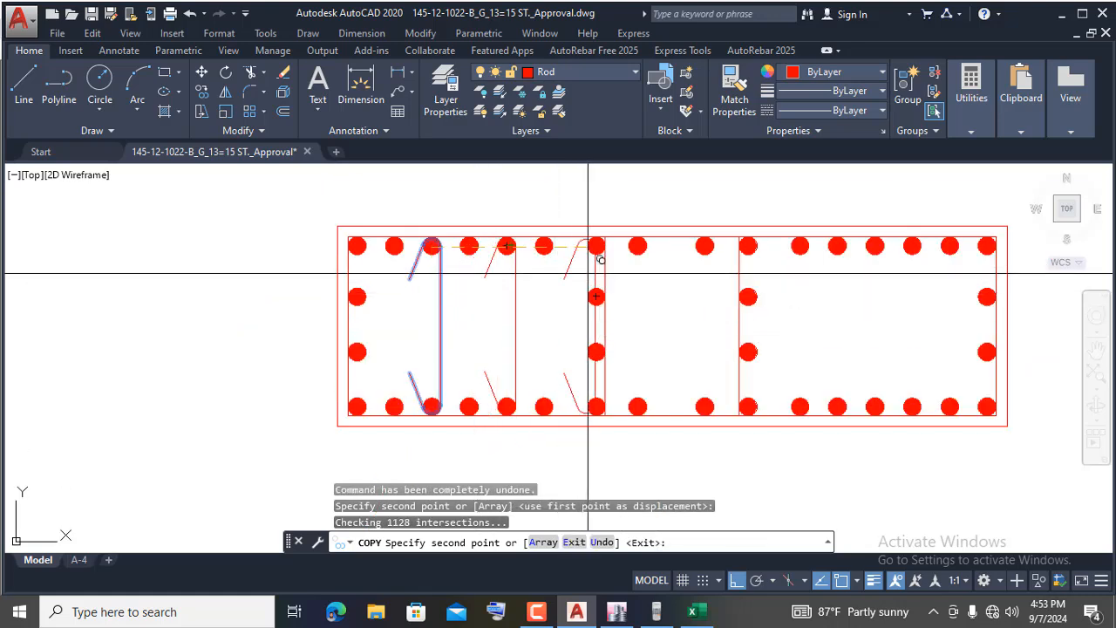
{"action": "scroll", "coordinate": [589, 274], "scroll_direction": "up", "scroll_amount": 2}
{"action": "scroll", "coordinate": [550, 306], "scroll_direction": "down", "scroll_amount": 3}
{"action": "key", "text": "Return"}
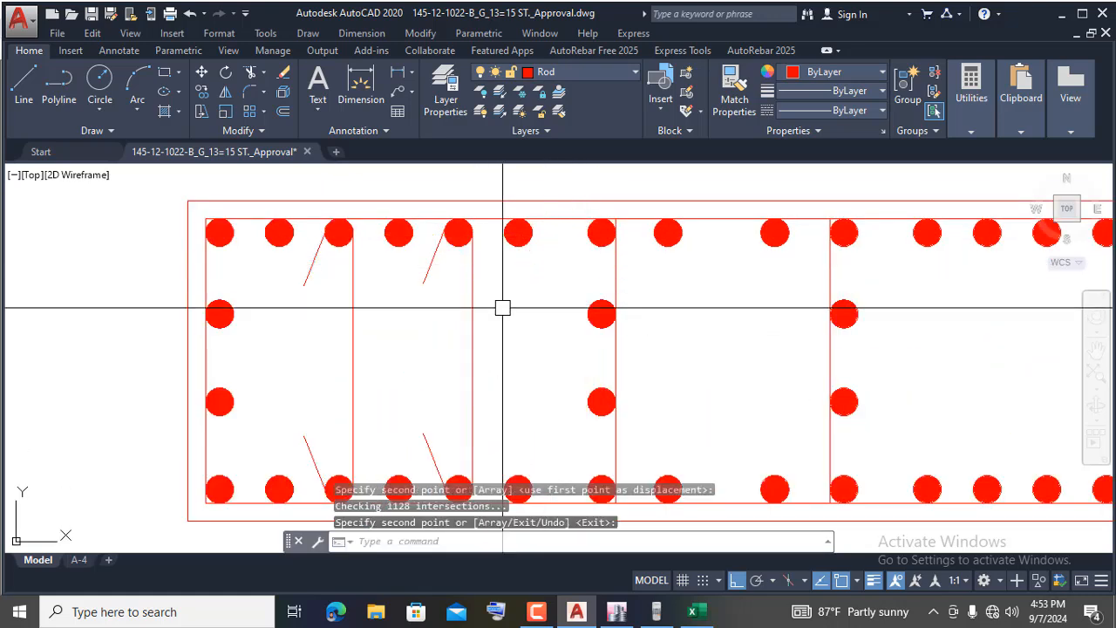
- Draw a horizontal tie line from the underside of the lower left side bar to the underside of the opposite bar in the left boundary element
{"action": "scroll", "coordinate": [516, 230], "scroll_direction": "down", "scroll_amount": 2}
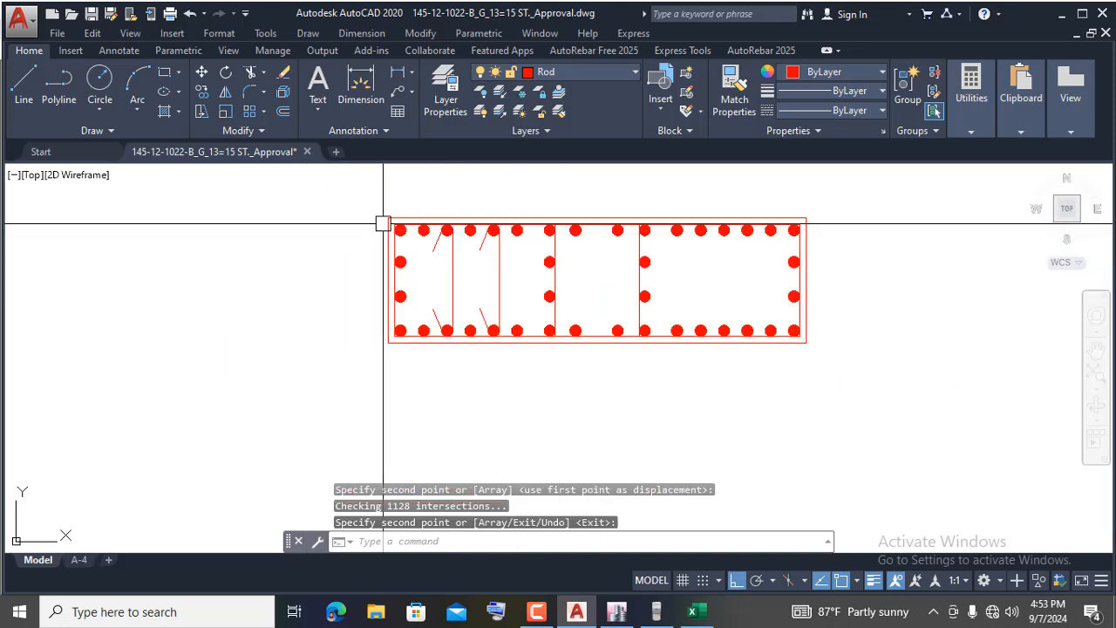
{"action": "scroll", "coordinate": [409, 295], "scroll_direction": "up", "scroll_amount": 2}
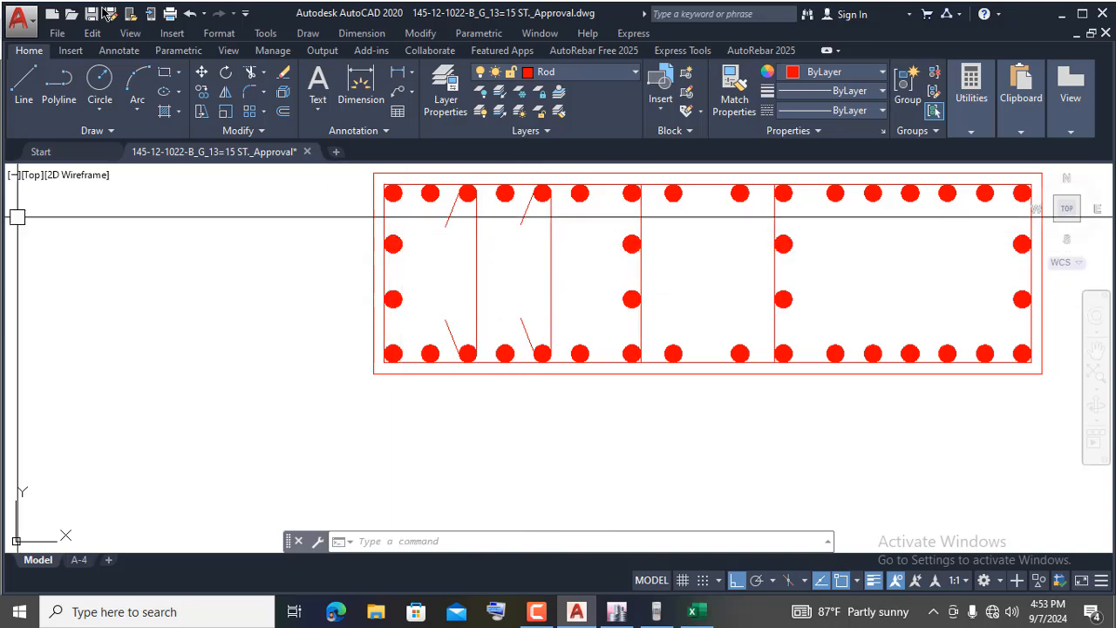
{"action": "left_click", "coordinate": [23, 83]}
{"action": "scroll", "coordinate": [410, 305], "scroll_direction": "up", "scroll_amount": 5}
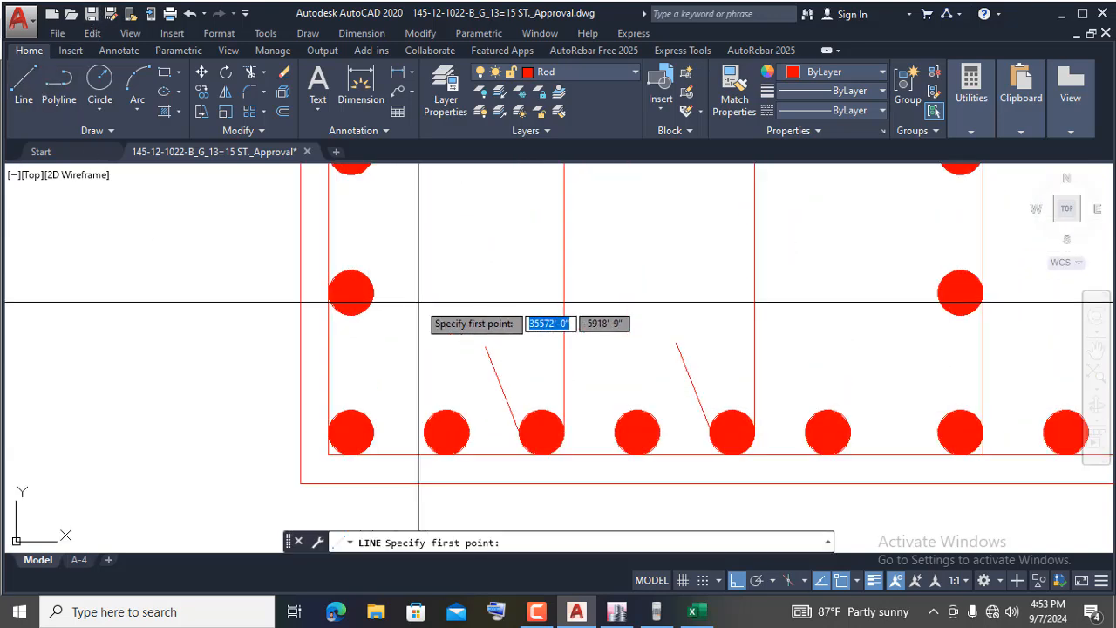
{"action": "left_click", "coordinate": [351, 314]}
{"action": "scroll", "coordinate": [471, 314], "scroll_direction": "down", "scroll_amount": 5}
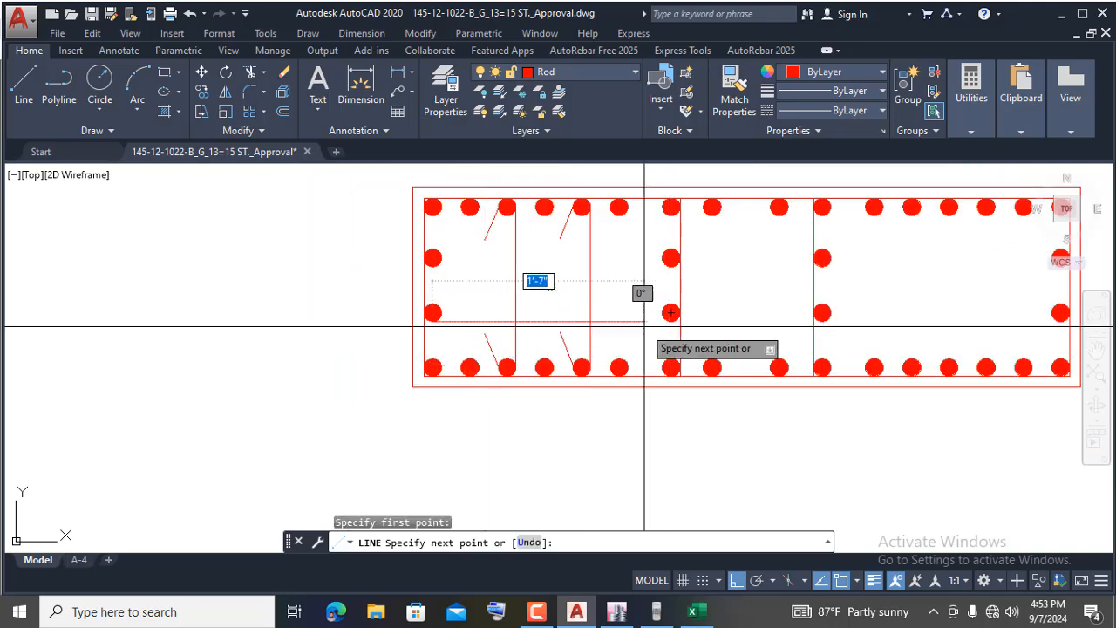
{"action": "scroll", "coordinate": [680, 318], "scroll_direction": "up", "scroll_amount": 5}
{"action": "left_click", "coordinate": [735, 306]}
{"action": "scroll", "coordinate": [525, 341], "scroll_direction": "down", "scroll_amount": 4}
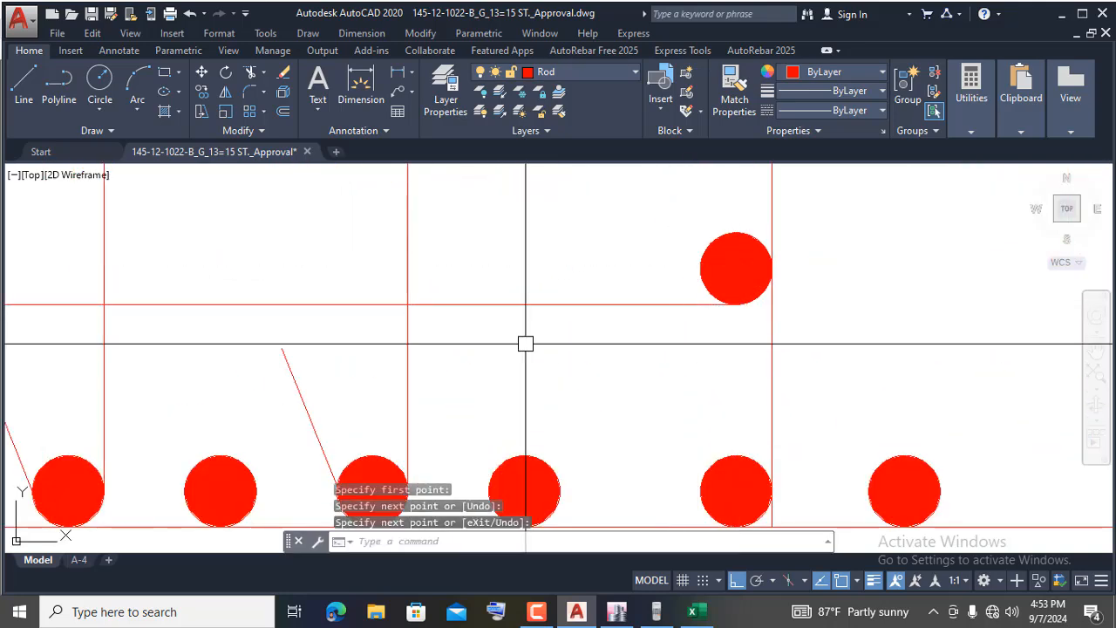
{"action": "key", "text": "Return"}
{"action": "scroll", "coordinate": [130, 297], "scroll_direction": "down", "scroll_amount": 3}
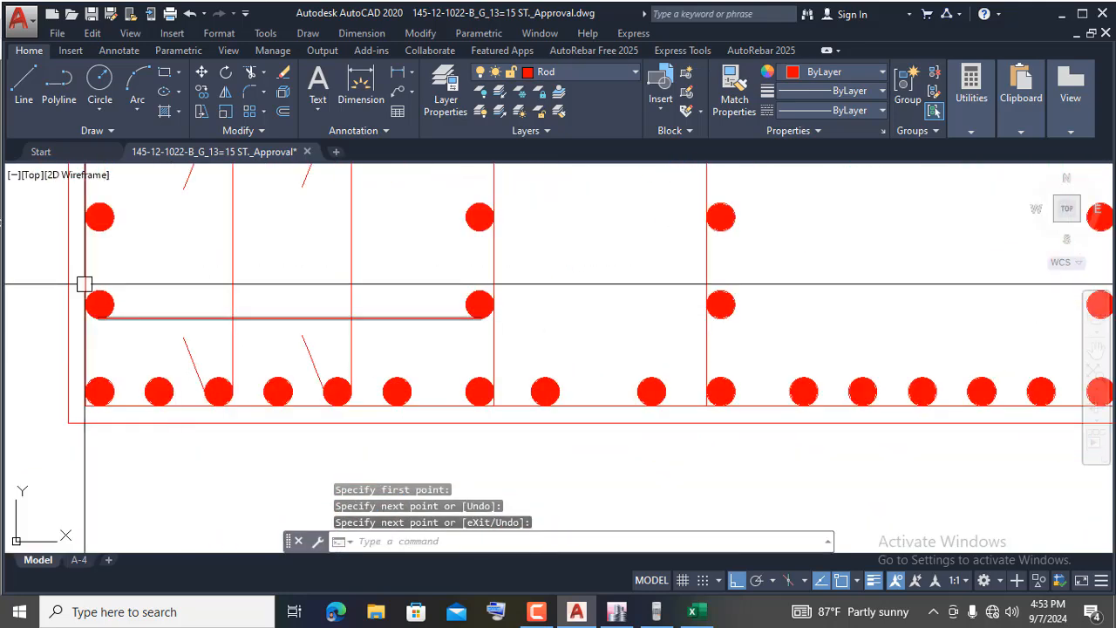
- Draw a slanted hook line about 2" long with ortho off, rising inward from the upper edge of the lower left side bar
{"action": "left_click", "coordinate": [23, 83]}
{"action": "key", "text": "F8"}
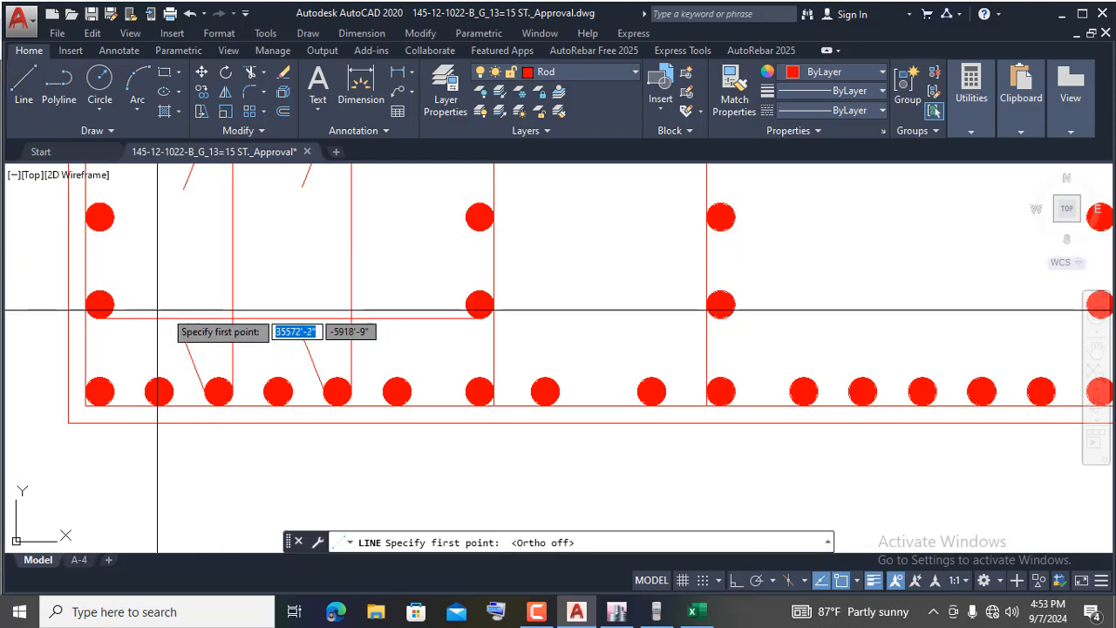
{"action": "scroll", "coordinate": [115, 289], "scroll_direction": "up", "scroll_amount": 2}
{"action": "left_click", "coordinate": [88, 295]}
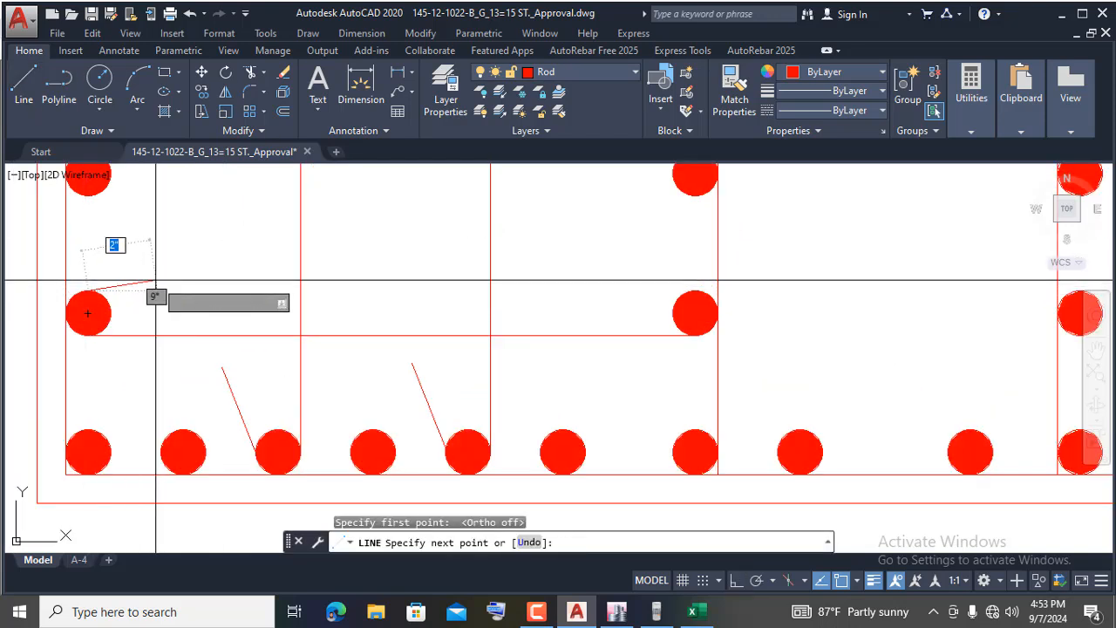
{"action": "left_click", "coordinate": [161, 278]}
{"action": "key", "text": "Return"}
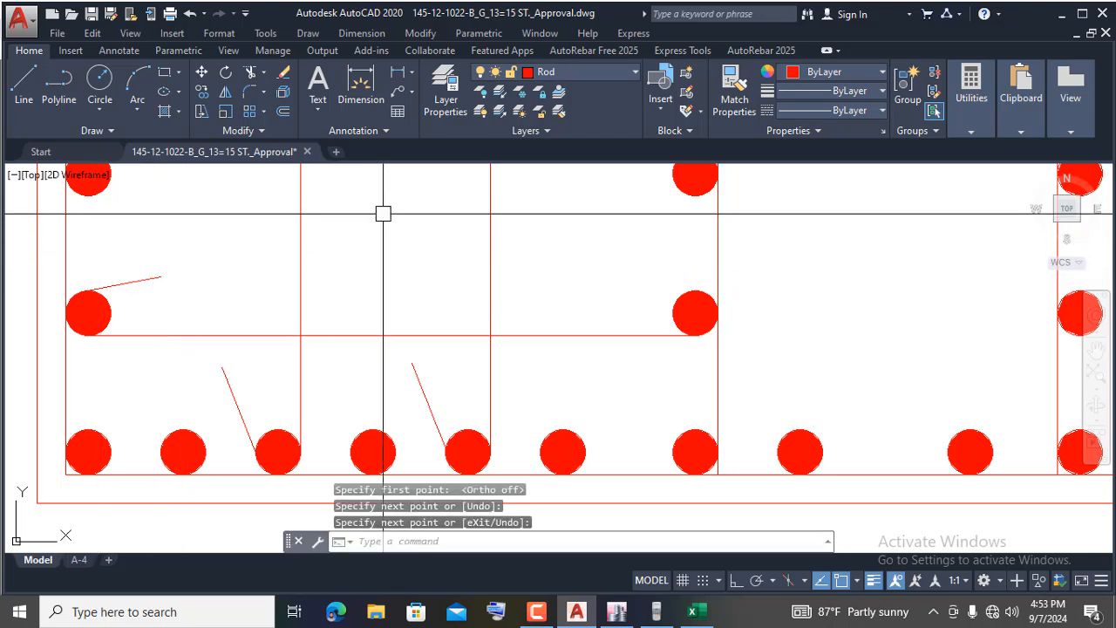
- With ortho on, mirror the hook line to the tie's right end about the horizontal line's midpoint, keeping the original
{"action": "key", "text": "F8"}
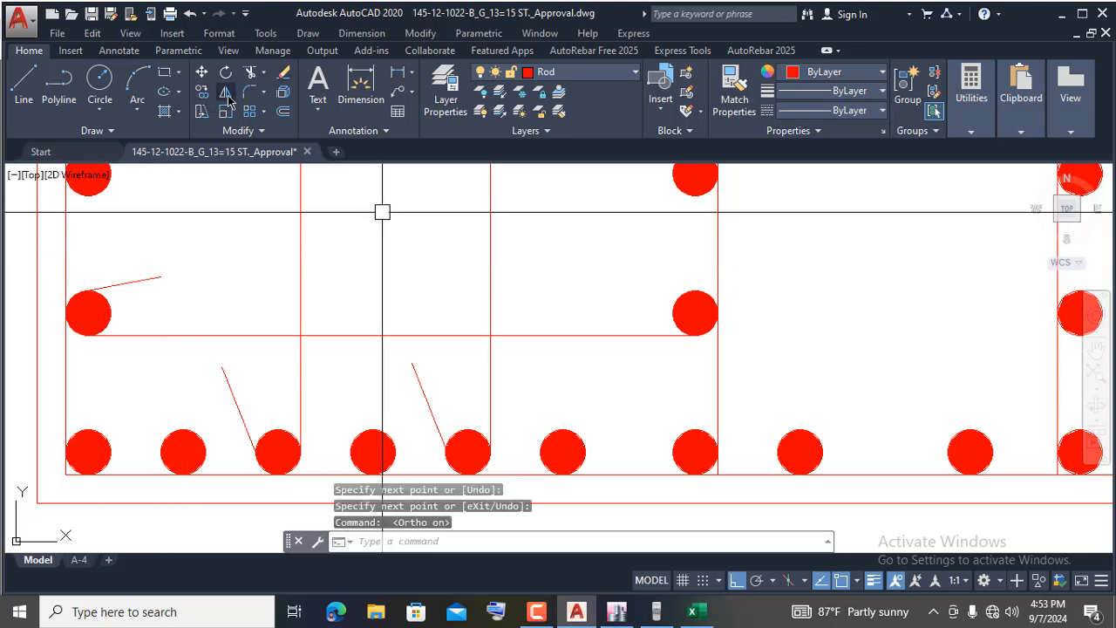
{"action": "left_click", "coordinate": [226, 94]}
{"action": "scroll", "coordinate": [275, 261], "scroll_direction": "down", "scroll_amount": 4}
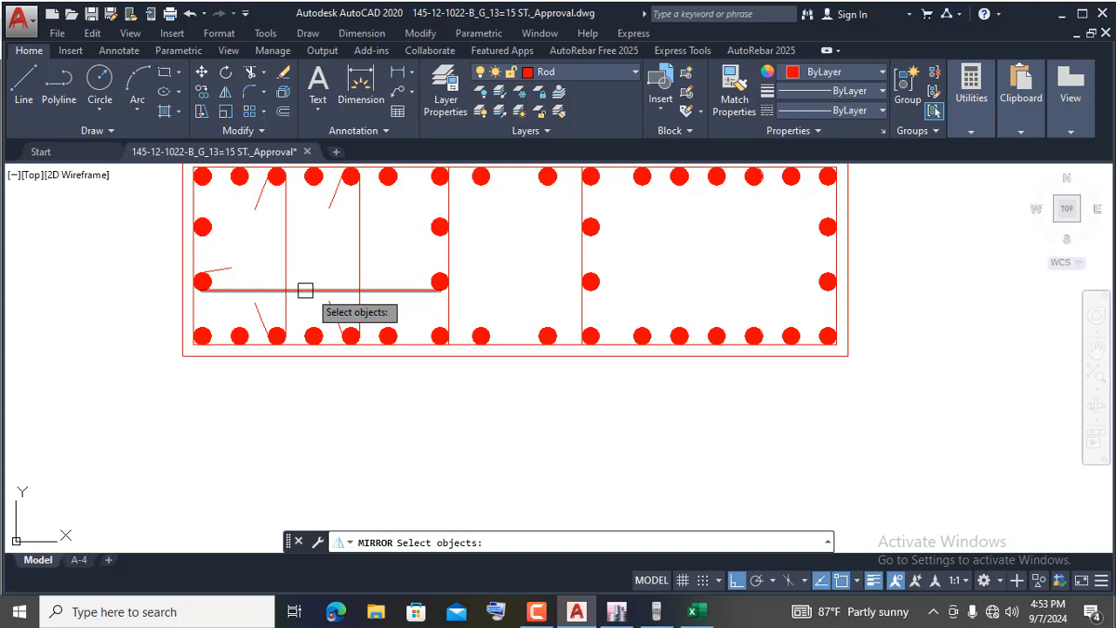
{"action": "scroll", "coordinate": [252, 283], "scroll_direction": "up", "scroll_amount": 2}
{"action": "left_click", "coordinate": [208, 263]}
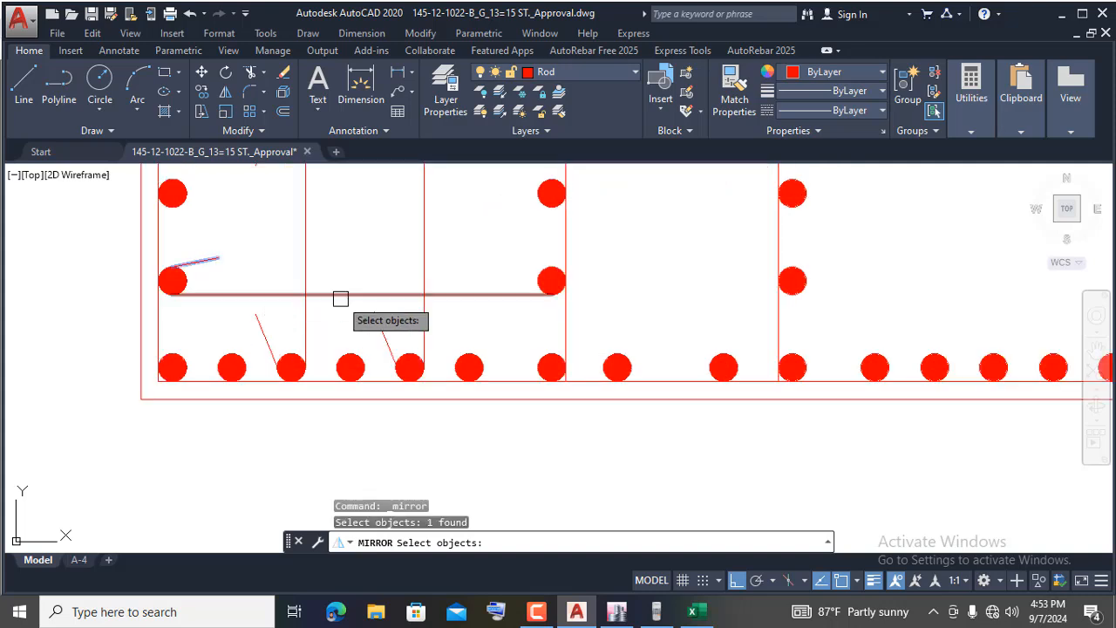
{"action": "key", "text": "Return"}
{"action": "left_click", "coordinate": [361, 296]}
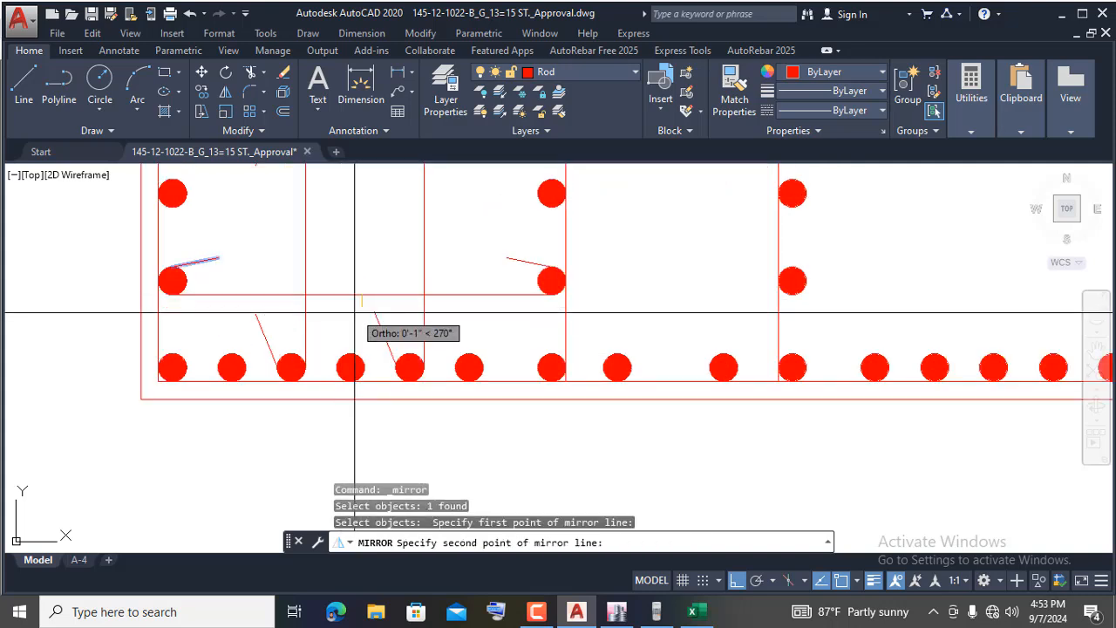
{"action": "left_click", "coordinate": [356, 314]}
{"action": "key", "text": "Return"}
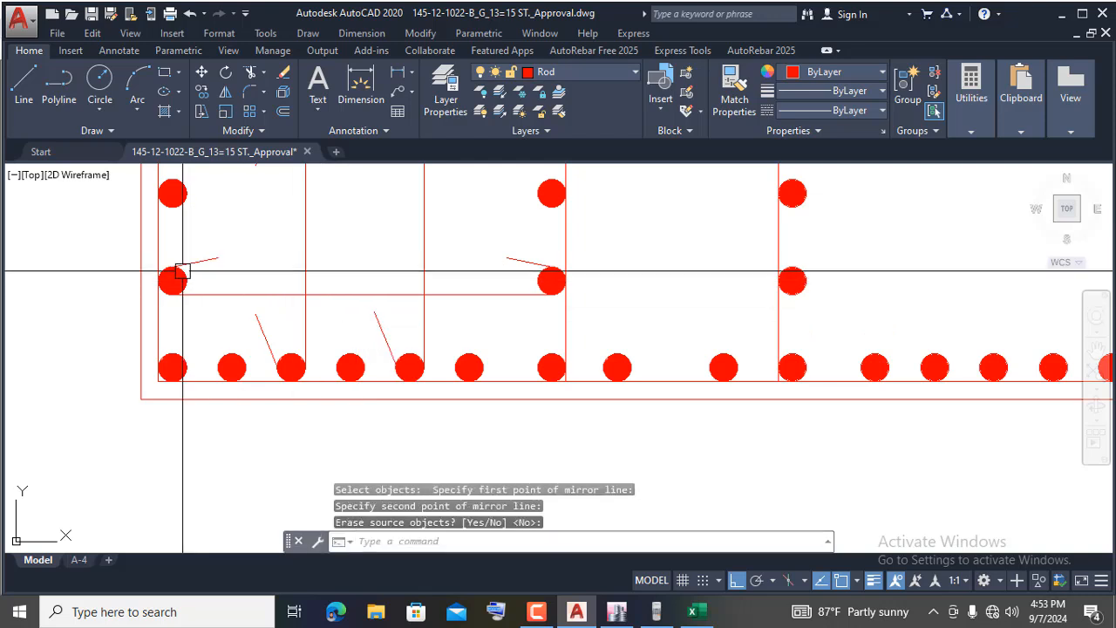
- Fillet the left hook line to the horizontal tie line with a radius of 0.79"
{"action": "scroll", "coordinate": [181, 270], "scroll_direction": "up", "scroll_amount": 3}
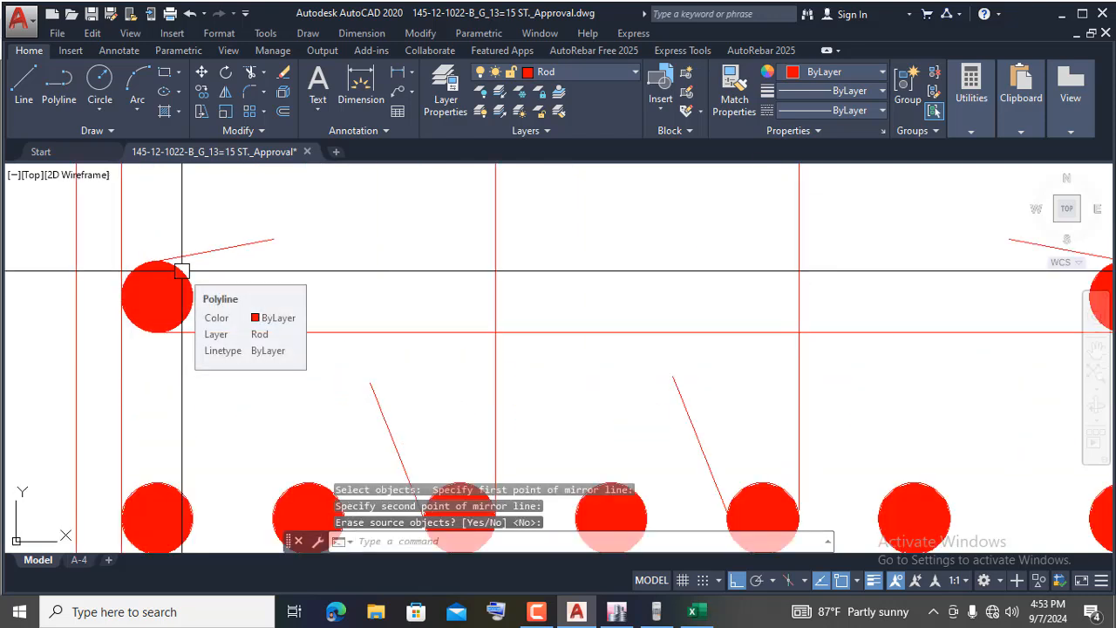
{"action": "type", "text": "f"}
{"action": "key", "text": "Return"}
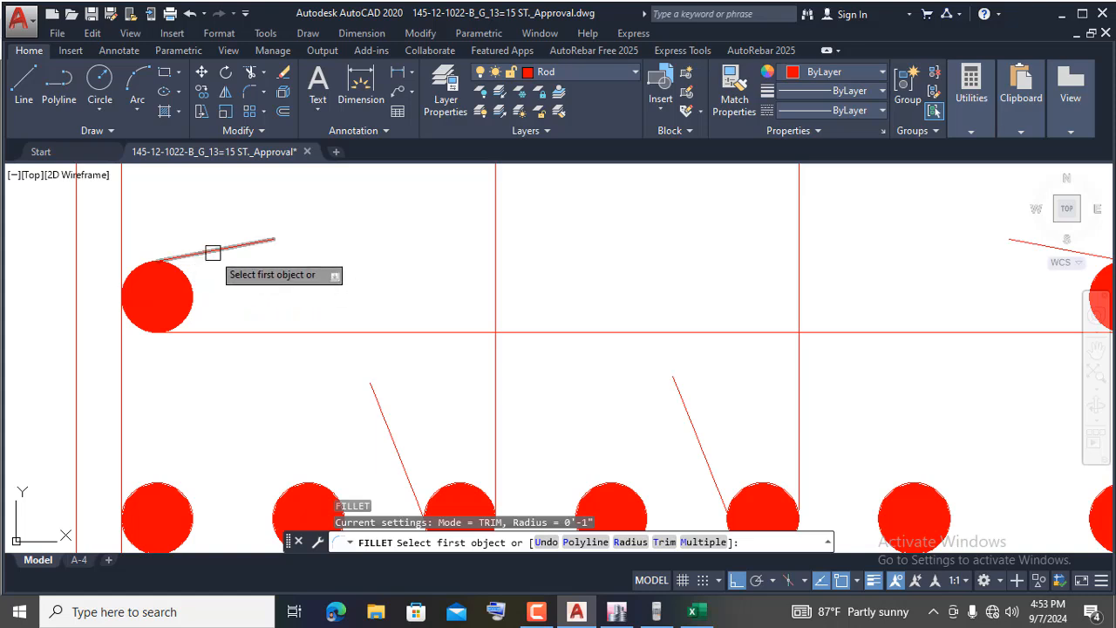
{"action": "type", "text": "r"}
{"action": "key", "text": "Return"}
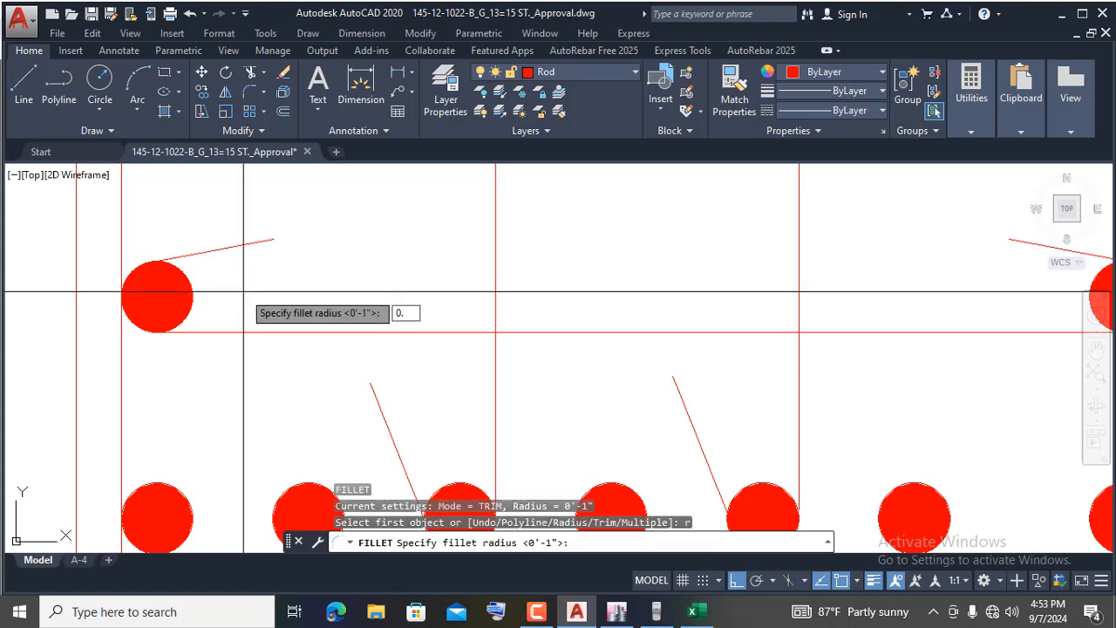
{"action": "key", "text": "Return"}
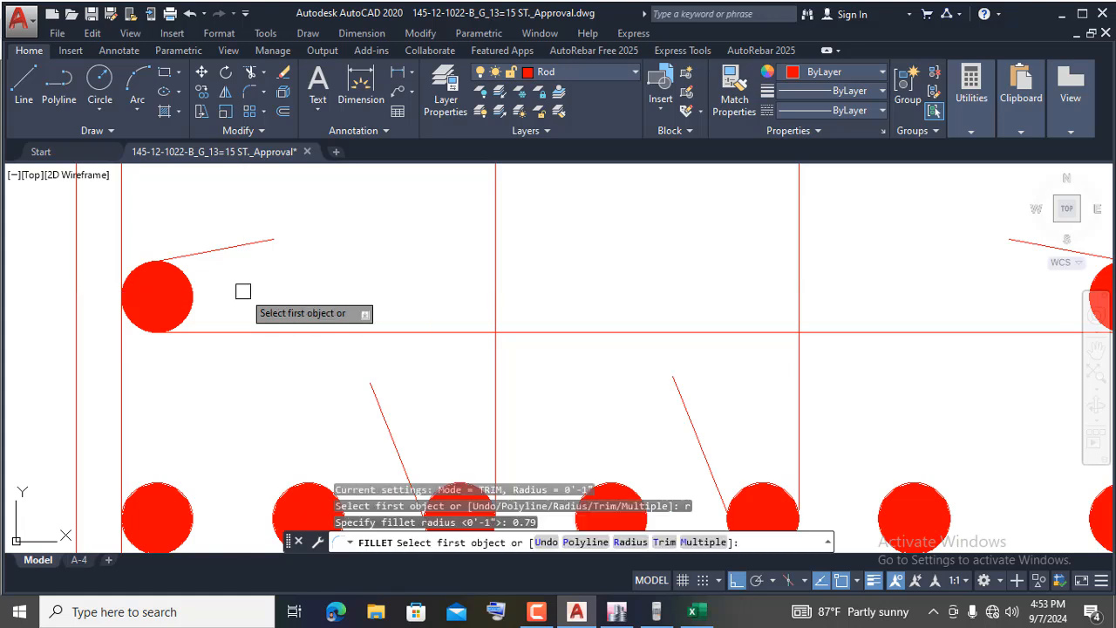
{"action": "left_click", "coordinate": [216, 247]}
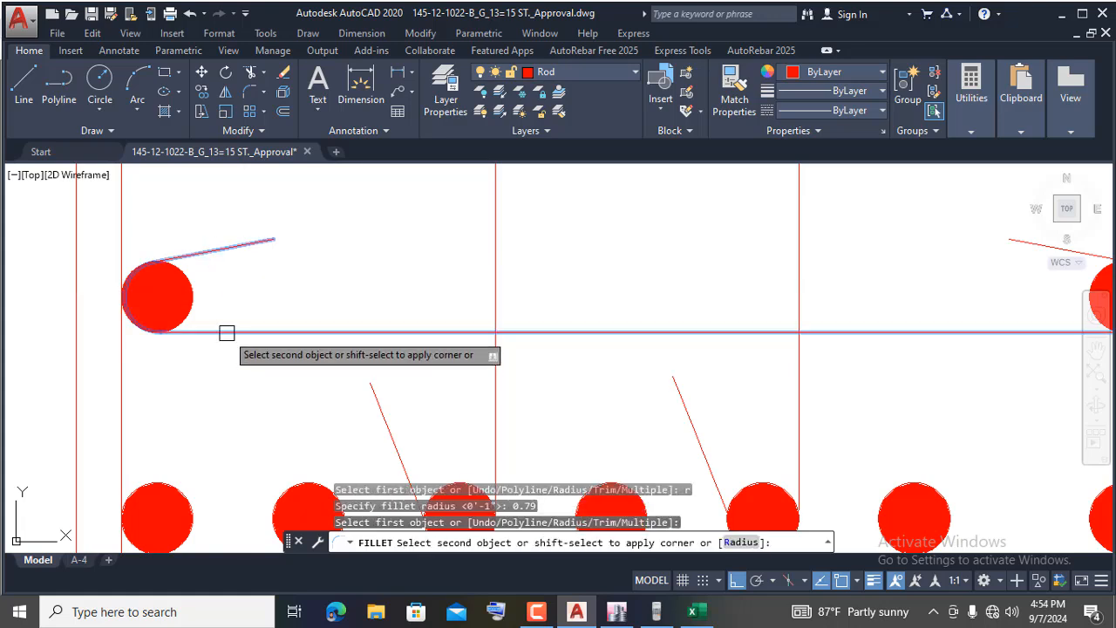
{"action": "left_click", "coordinate": [163, 332]}
- Fillet the right hook line to the horizontal tie line with the same radius
{"action": "scroll", "coordinate": [501, 332], "scroll_direction": "down", "scroll_amount": 4}
{"action": "scroll", "coordinate": [494, 332], "scroll_direction": "up", "scroll_amount": 3}
{"action": "key", "text": "Return"}
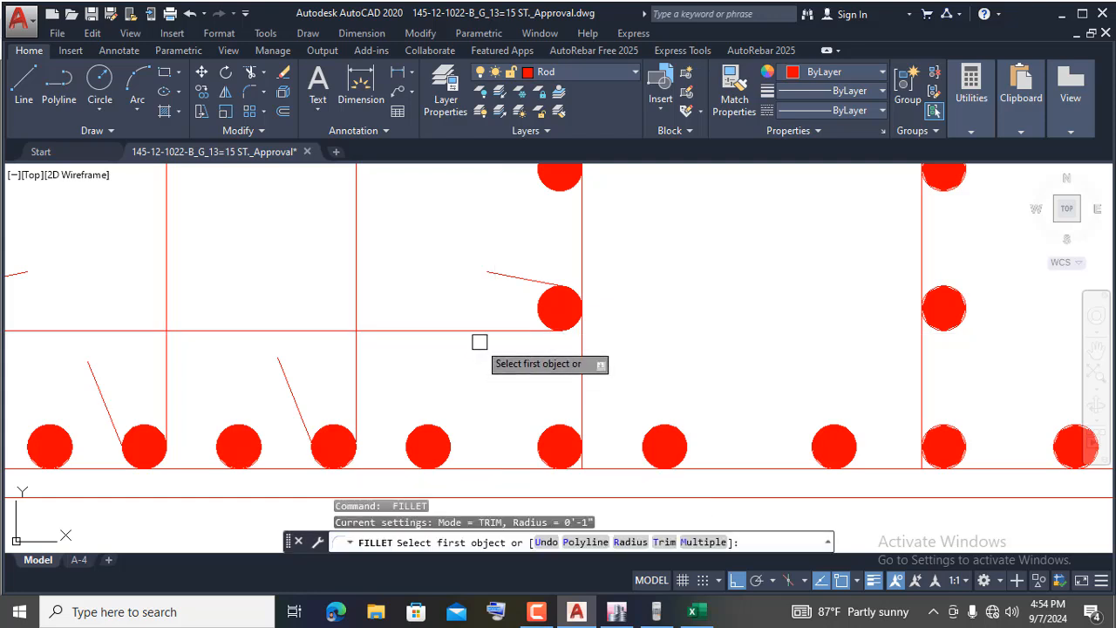
{"action": "left_click", "coordinate": [485, 330]}
{"action": "left_click", "coordinate": [518, 279]}
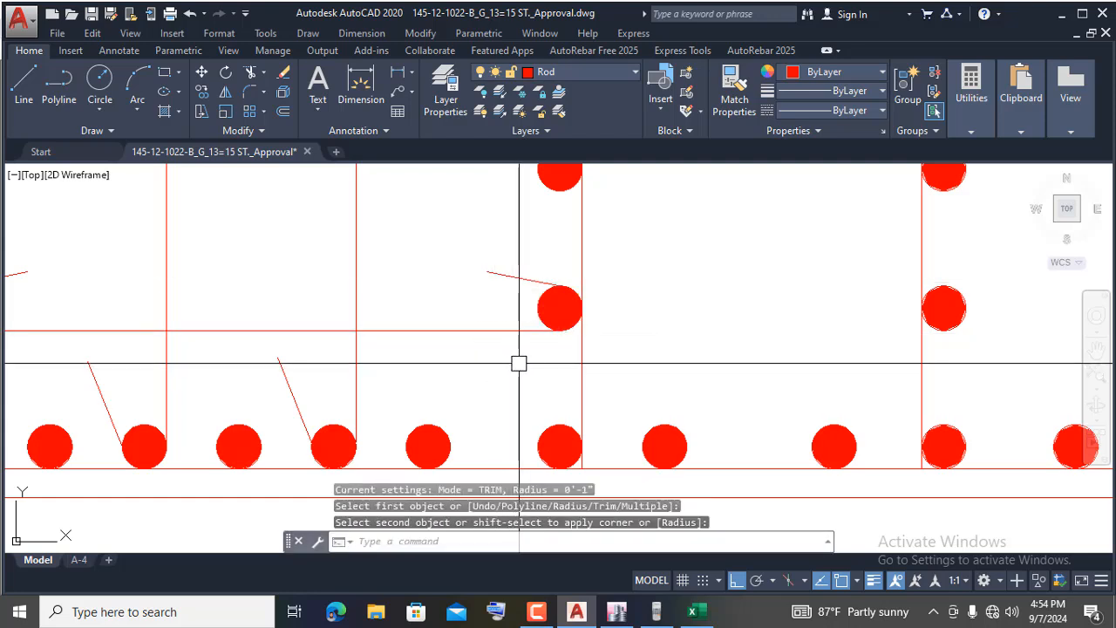
{"action": "key", "text": "Return"}
{"action": "key", "text": "Escape"}
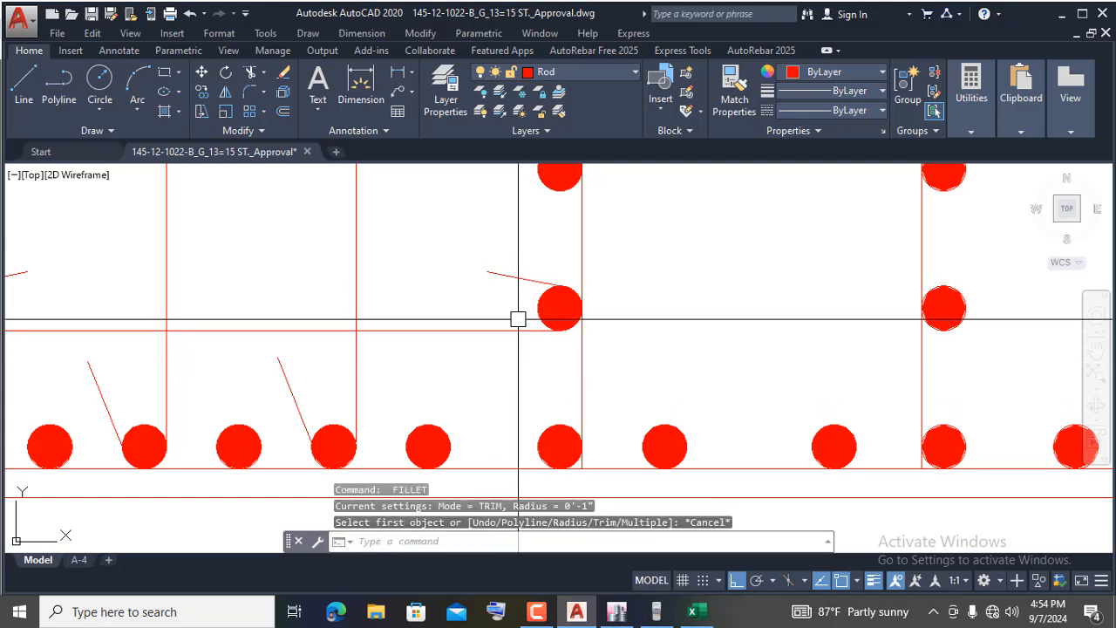
- Join the lower horizontal tie line, its two end arcs and both slanted hook lines into one polyline
{"action": "type", "text": "j"}
{"action": "key", "text": "Return"}
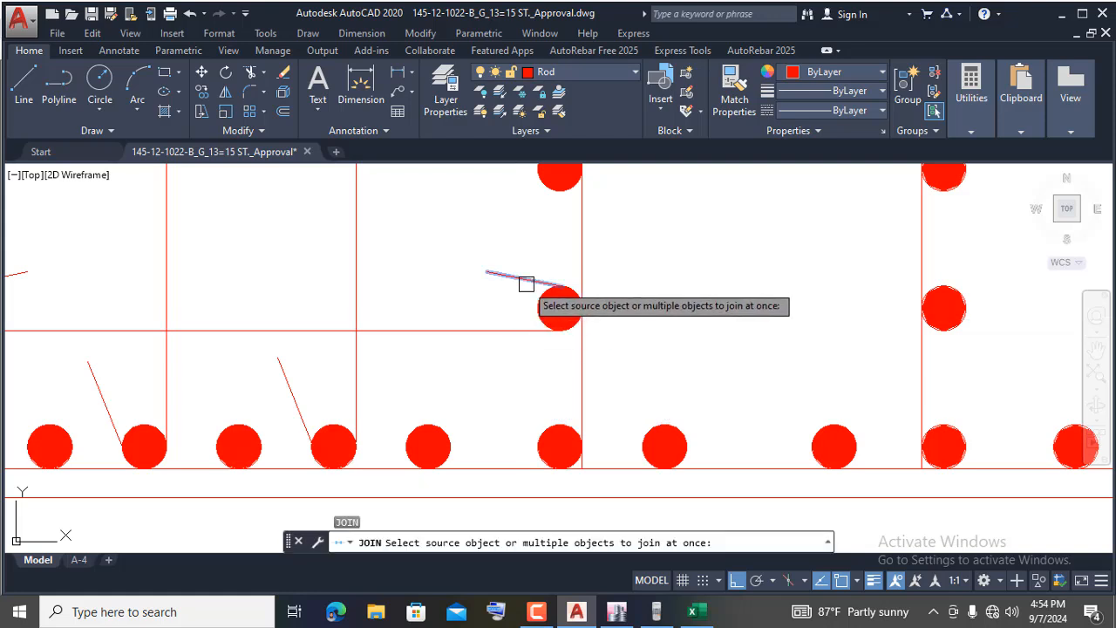
{"action": "left_click", "coordinate": [525, 281]}
{"action": "scroll", "coordinate": [584, 303], "scroll_direction": "up", "scroll_amount": 4}
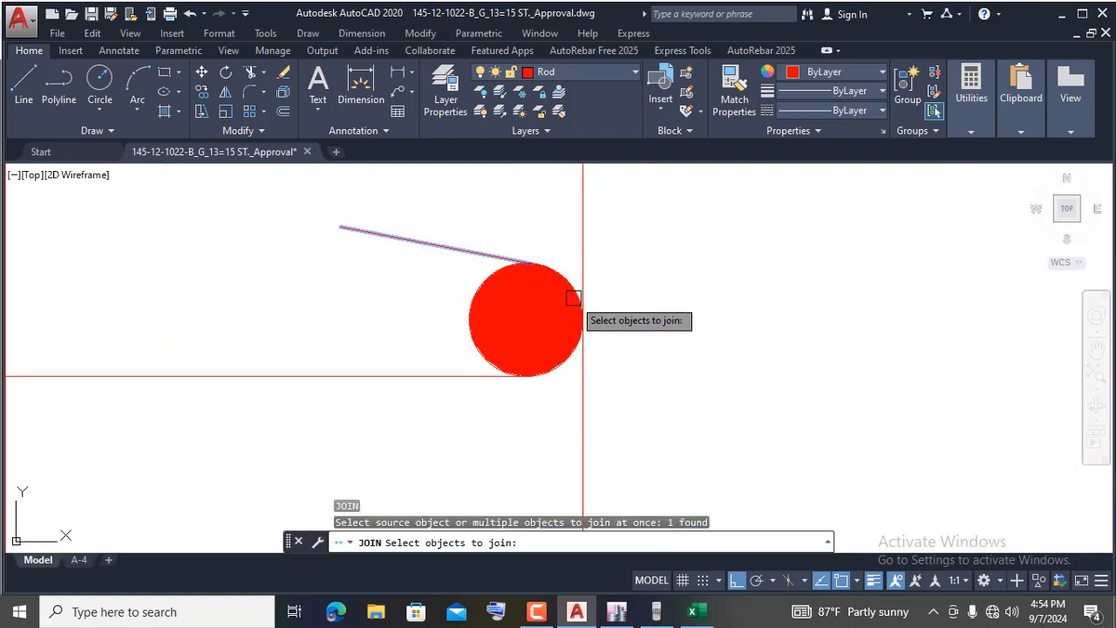
{"action": "left_click", "coordinate": [572, 297]}
{"action": "left_click", "coordinate": [444, 376]}
{"action": "scroll", "coordinate": [565, 354], "scroll_direction": "down", "scroll_amount": 4}
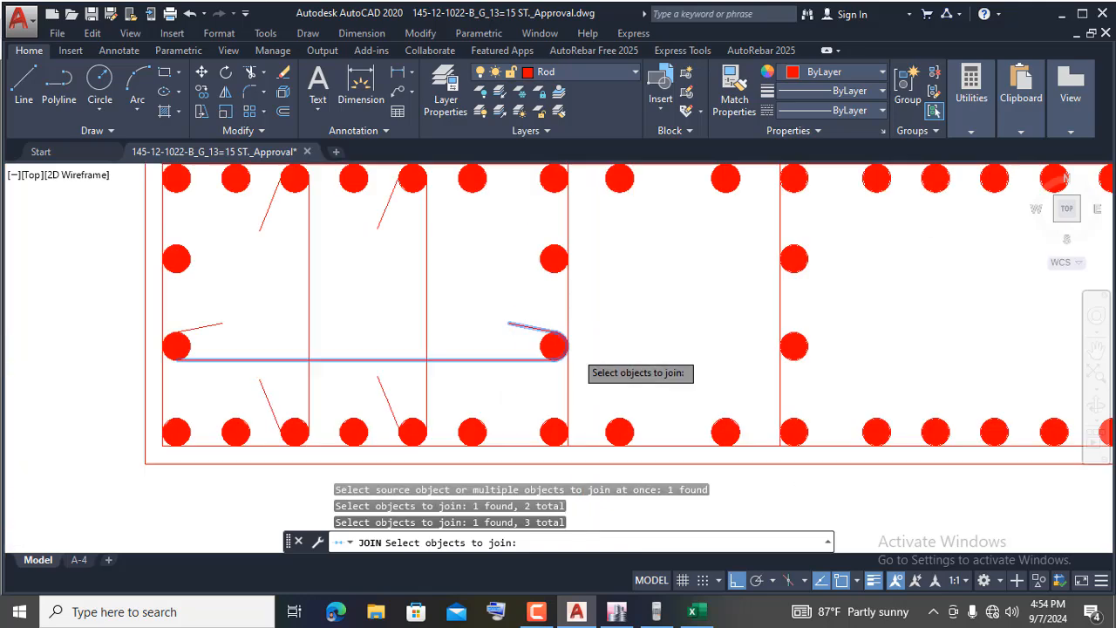
{"action": "scroll", "coordinate": [299, 349], "scroll_direction": "down", "scroll_amount": 3}
{"action": "scroll", "coordinate": [308, 346], "scroll_direction": "up", "scroll_amount": 10}
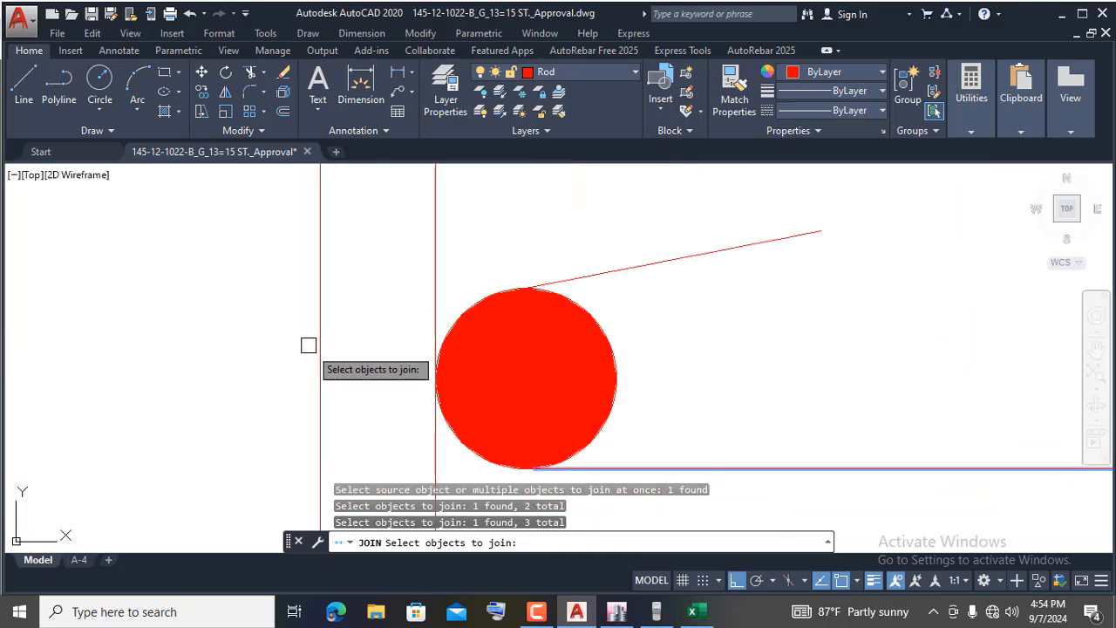
{"action": "left_click", "coordinate": [479, 447]}
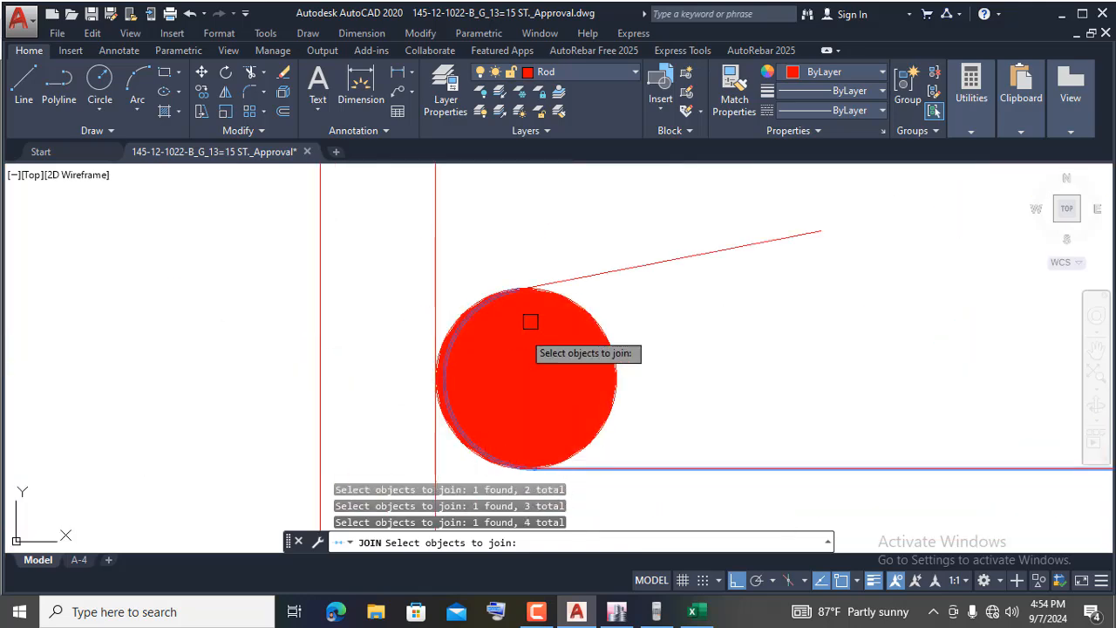
{"action": "left_click", "coordinate": [579, 277]}
{"action": "key", "text": "Return"}
{"action": "scroll", "coordinate": [222, 289], "scroll_direction": "down", "scroll_amount": 4}
{"action": "scroll", "coordinate": [184, 323], "scroll_direction": "down", "scroll_amount": 4}
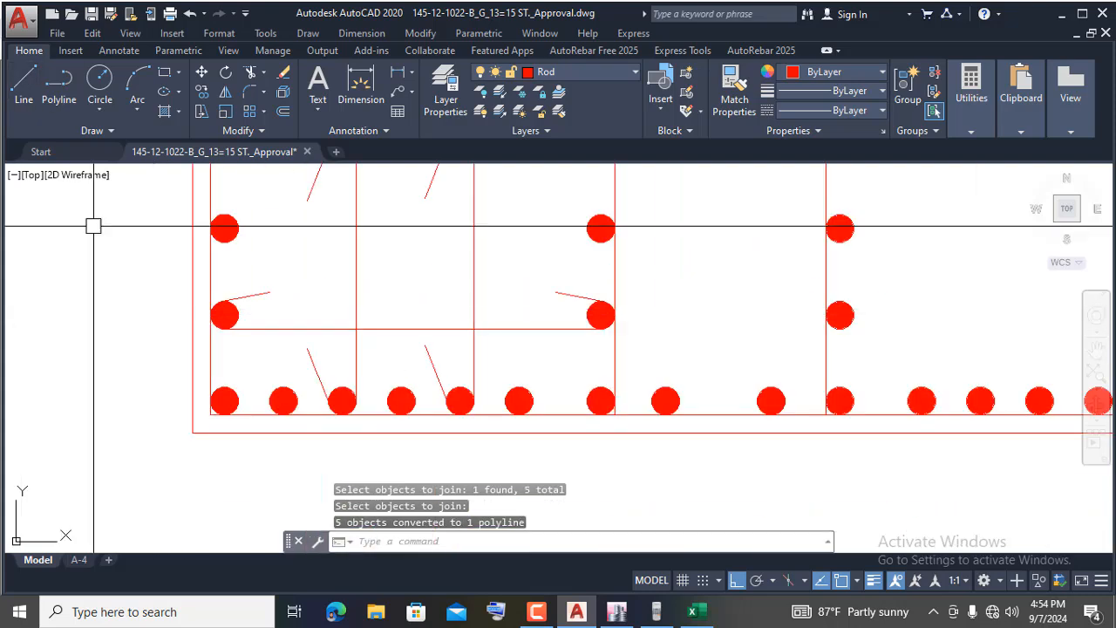
- Copy the joined horizontal crosstie from the lower left side bar's centre to the centre of the side bar above it
{"action": "left_click", "coordinate": [334, 328]}
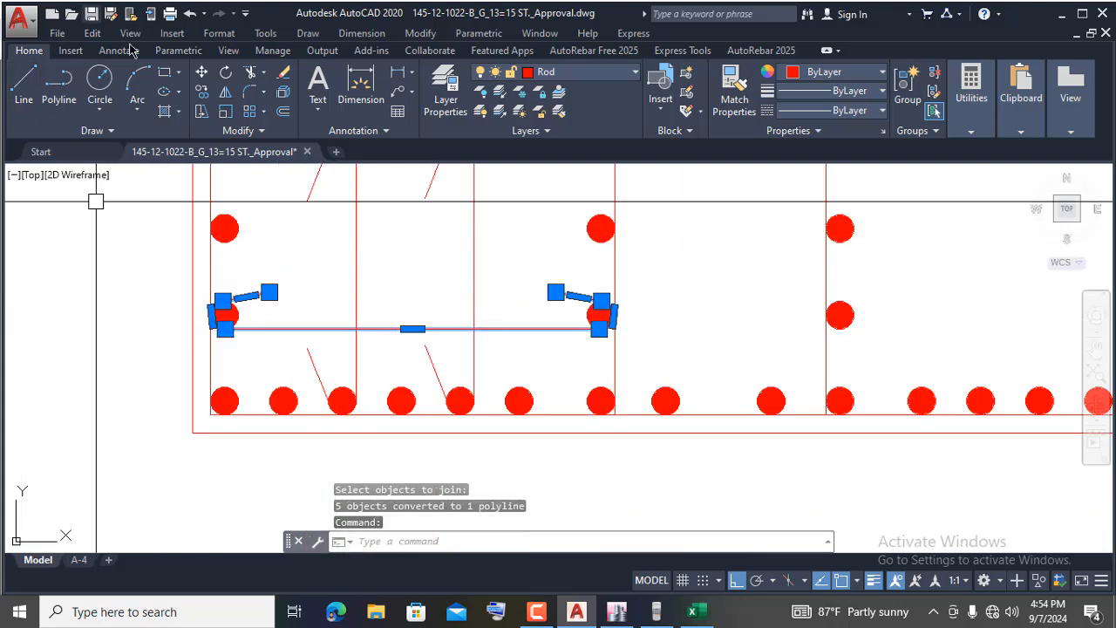
{"action": "left_click", "coordinate": [203, 93]}
{"action": "scroll", "coordinate": [214, 301], "scroll_direction": "up", "scroll_amount": 6}
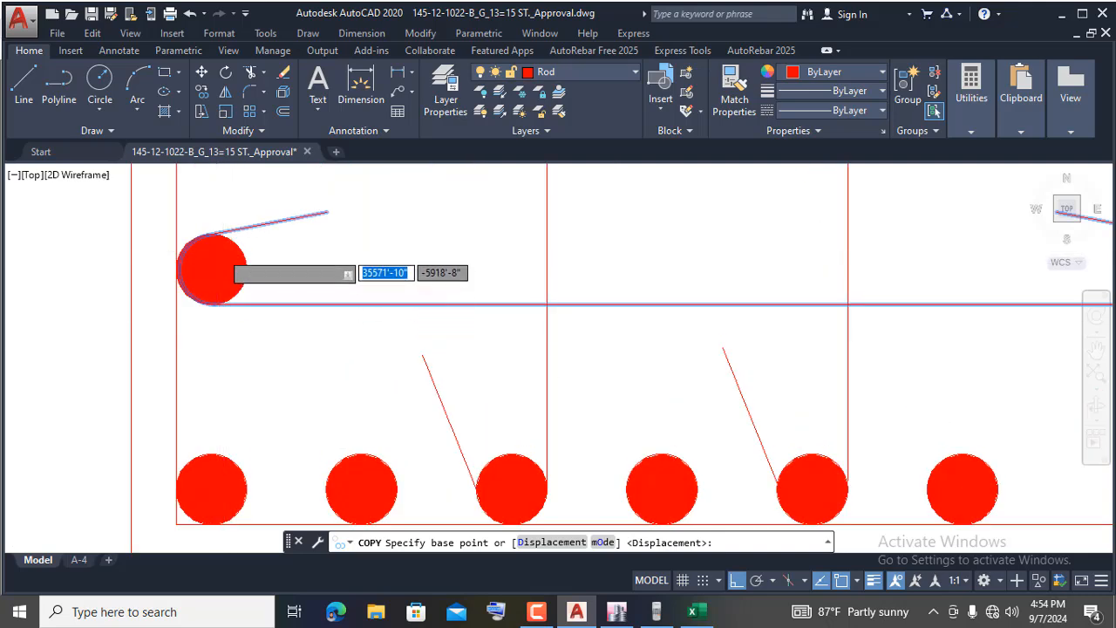
{"action": "left_click", "coordinate": [205, 281]}
{"action": "scroll", "coordinate": [209, 266], "scroll_direction": "down", "scroll_amount": 3}
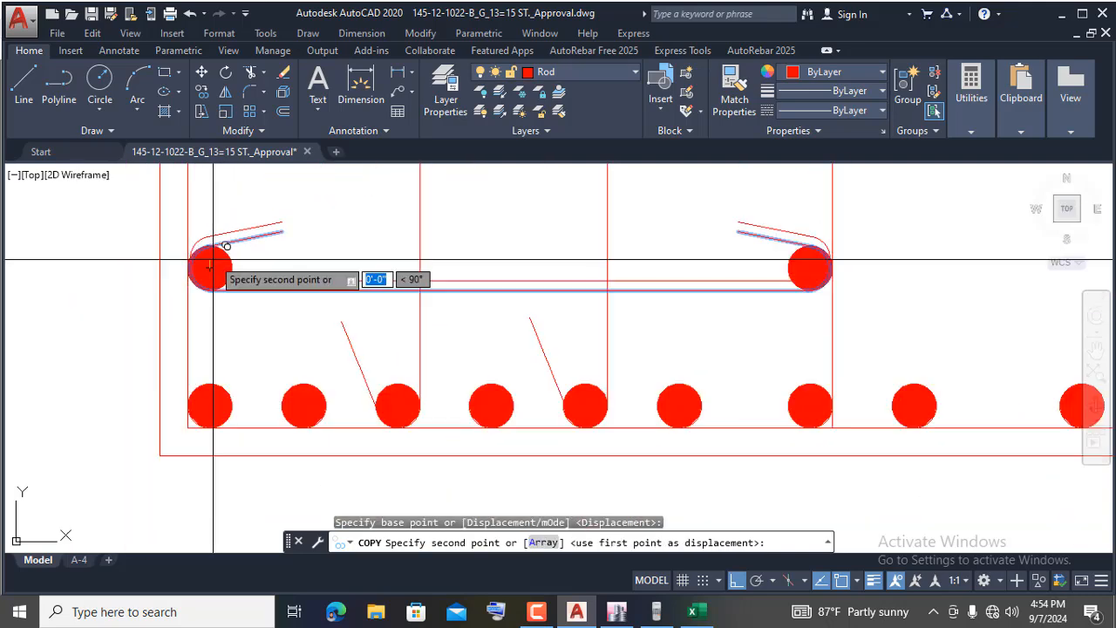
{"action": "scroll", "coordinate": [214, 261], "scroll_direction": "down", "scroll_amount": 2}
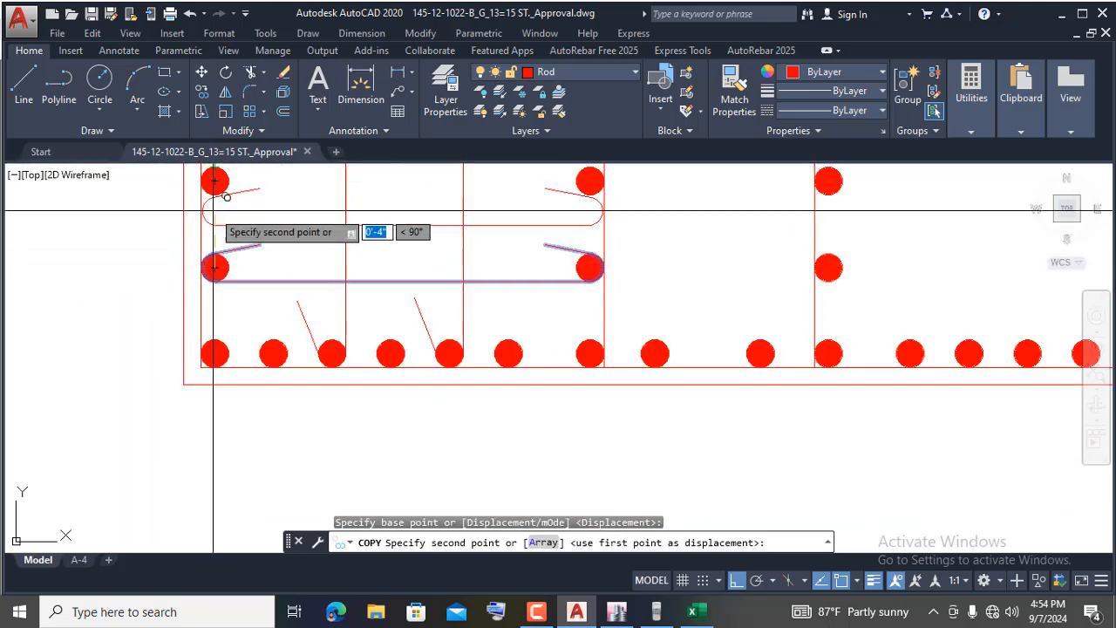
{"action": "scroll", "coordinate": [225, 258], "scroll_direction": "down", "scroll_amount": 2}
{"action": "scroll", "coordinate": [242, 240], "scroll_direction": "up", "scroll_amount": 10}
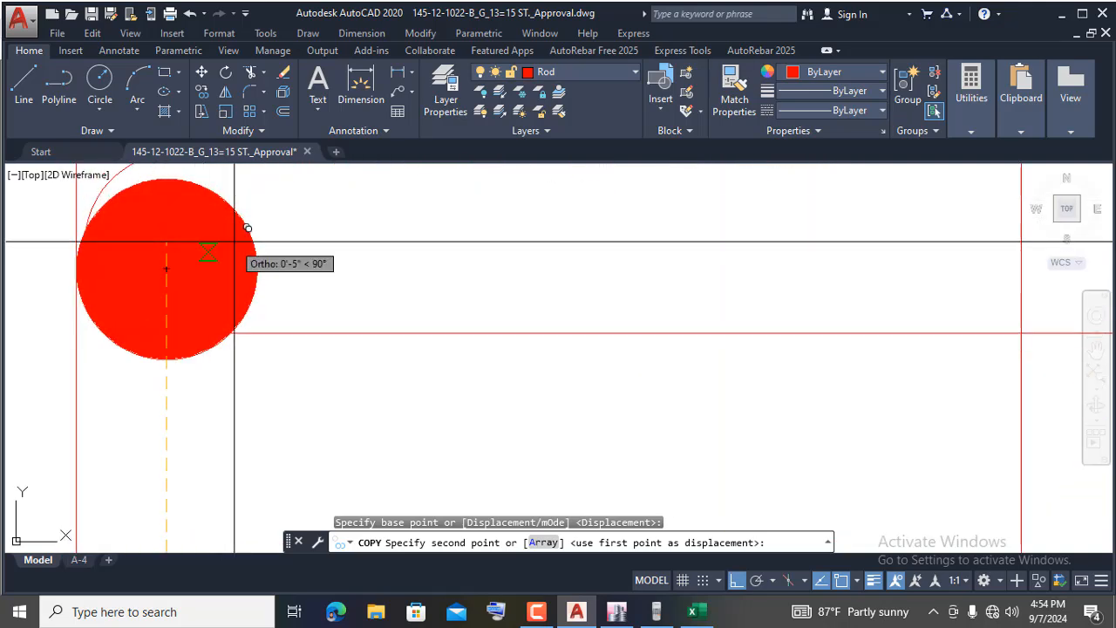
{"action": "left_click", "coordinate": [167, 269]}
{"action": "key", "text": "Return"}
{"action": "scroll", "coordinate": [294, 294], "scroll_direction": "down", "scroll_amount": 6}
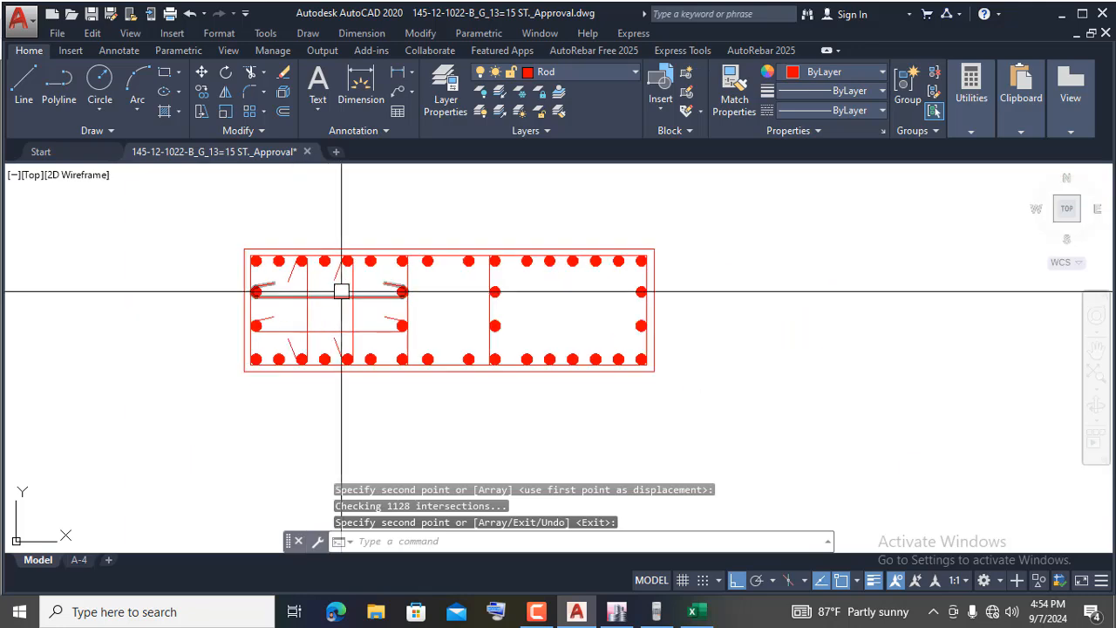
- Mirror the two vertical and two horizontal crossties about the wall's vertical centreline into the opposite boundary element, keeping the originals
{"action": "scroll", "coordinate": [343, 289], "scroll_direction": "up", "scroll_amount": 4}
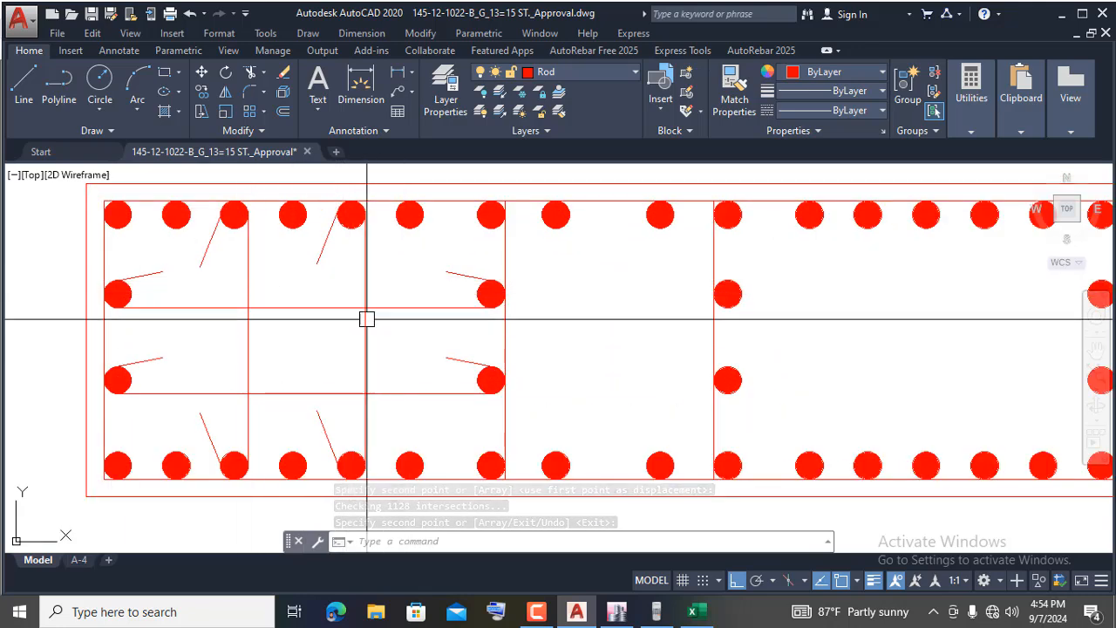
{"action": "left_click", "coordinate": [389, 288]}
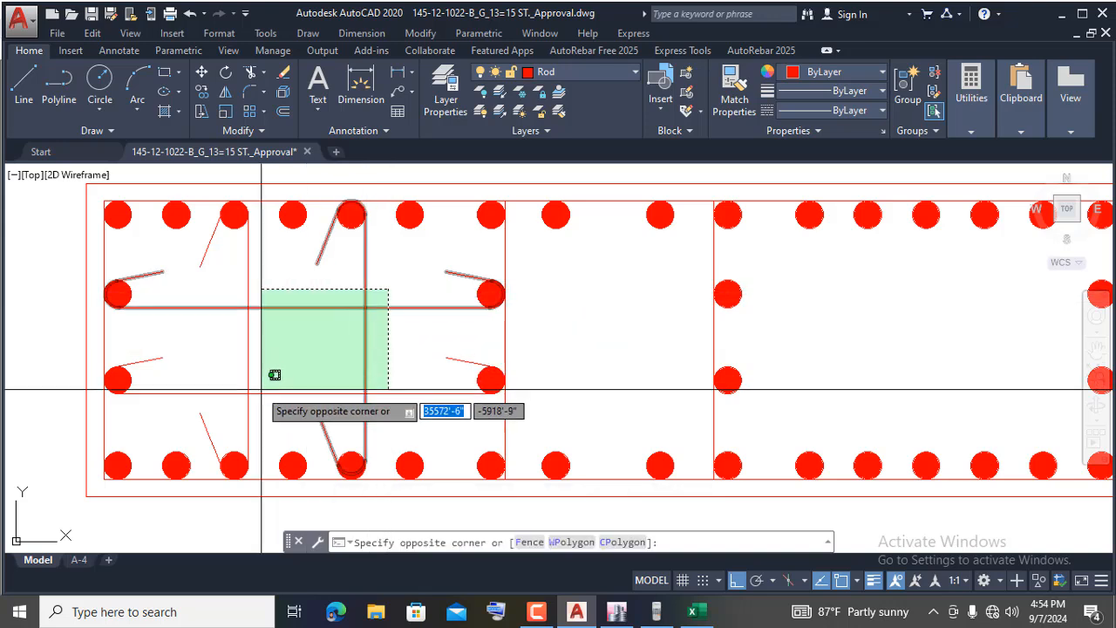
{"action": "left_click", "coordinate": [206, 402]}
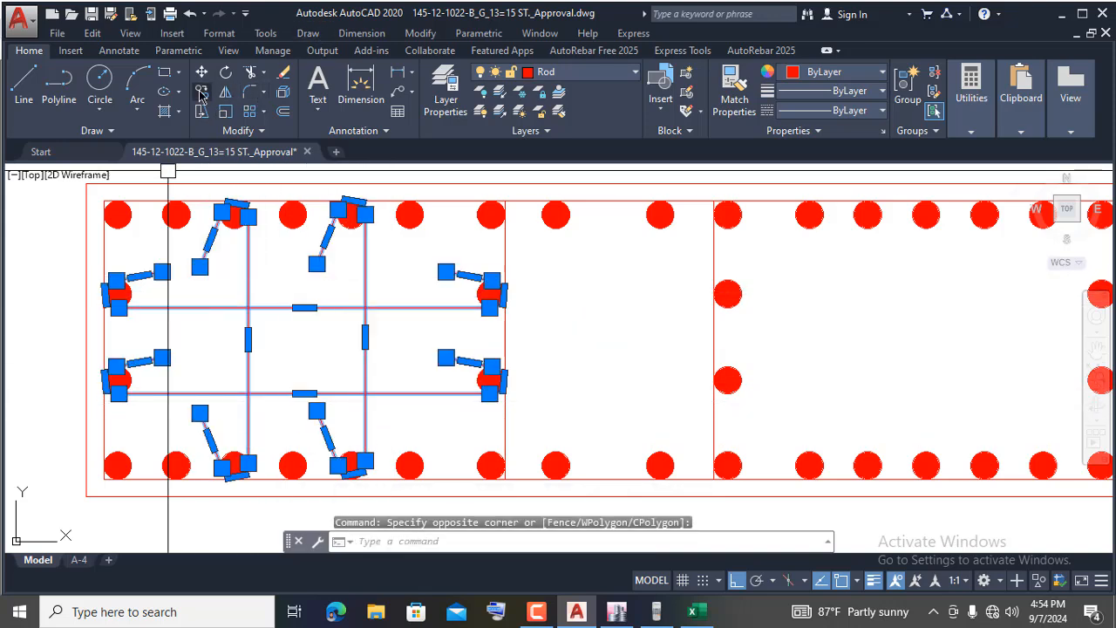
{"action": "left_click", "coordinate": [226, 94]}
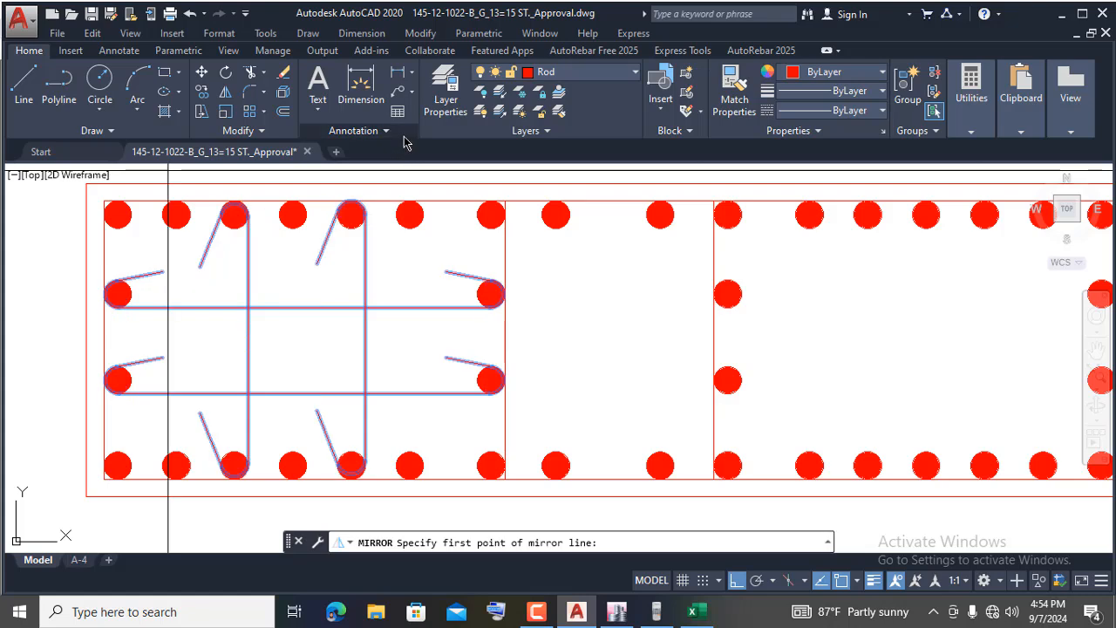
{"action": "scroll", "coordinate": [606, 374], "scroll_direction": "down", "scroll_amount": 2}
{"action": "scroll", "coordinate": [591, 454], "scroll_direction": "up", "scroll_amount": 3}
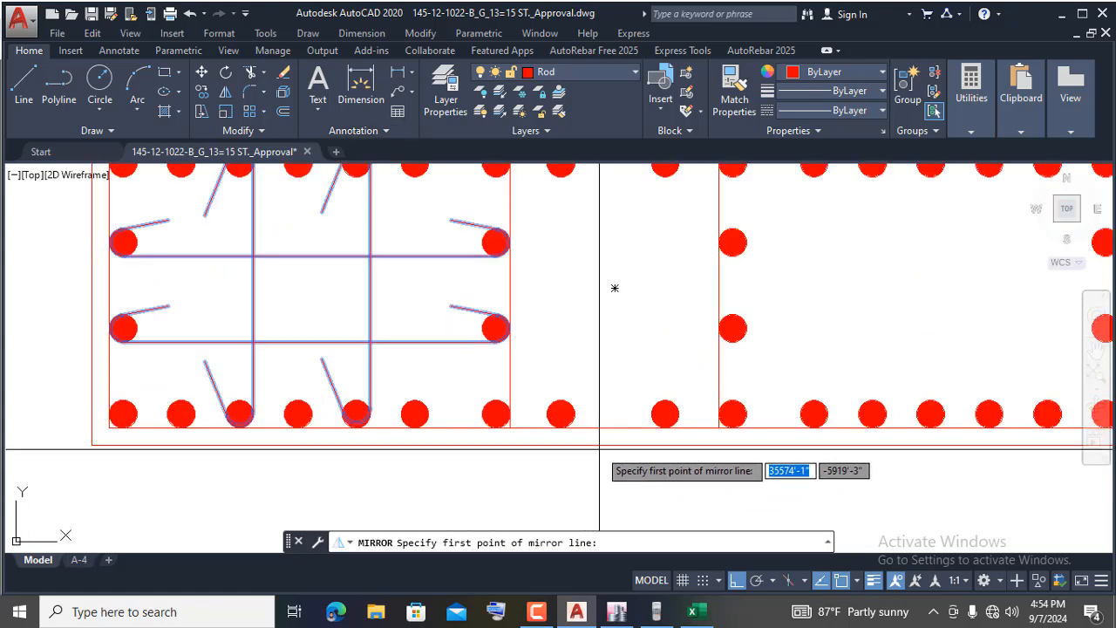
{"action": "left_click", "coordinate": [615, 428]}
{"action": "left_click", "coordinate": [615, 459]}
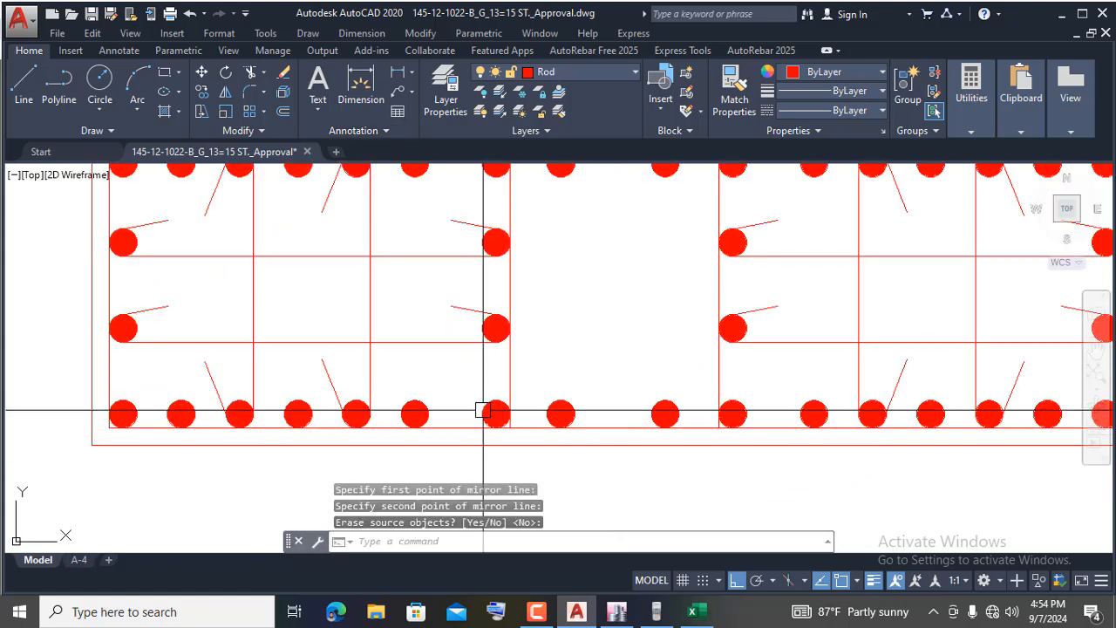
{"action": "key", "text": "Return"}
- Switch to the Excel shear reinforcement design sheet and examine the tie leg inputs and rebar checks for confinement perpendicular and parallel to Lb
{"action": "left_click", "coordinate": [694, 613]}
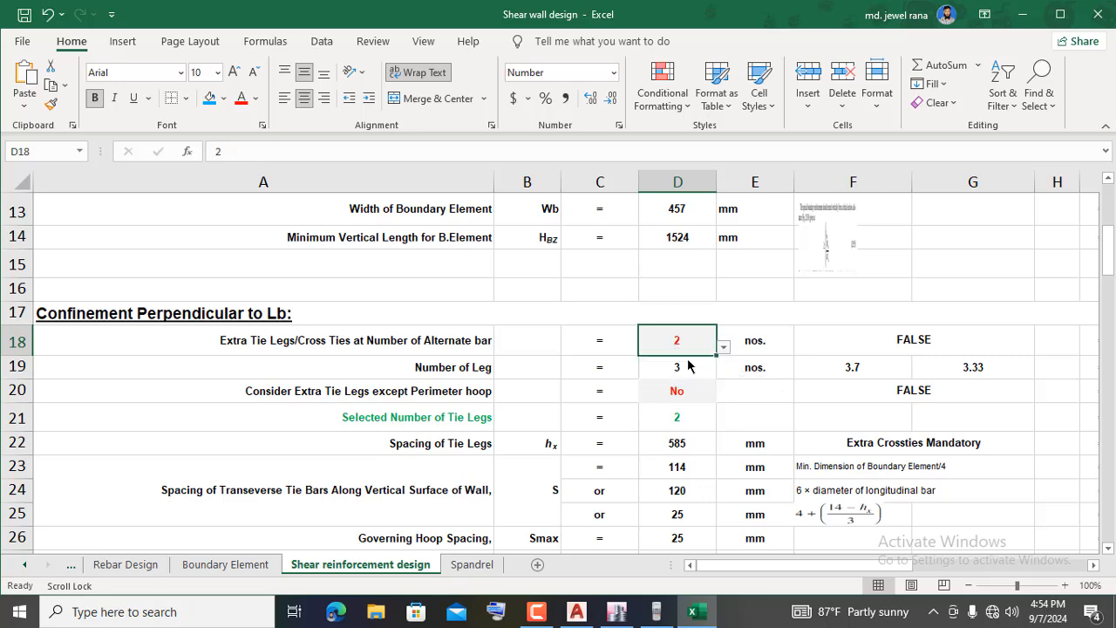
{"action": "scroll", "coordinate": [735, 307], "scroll_direction": "down", "scroll_amount": 3}
{"action": "left_click", "coordinate": [647, 422]}
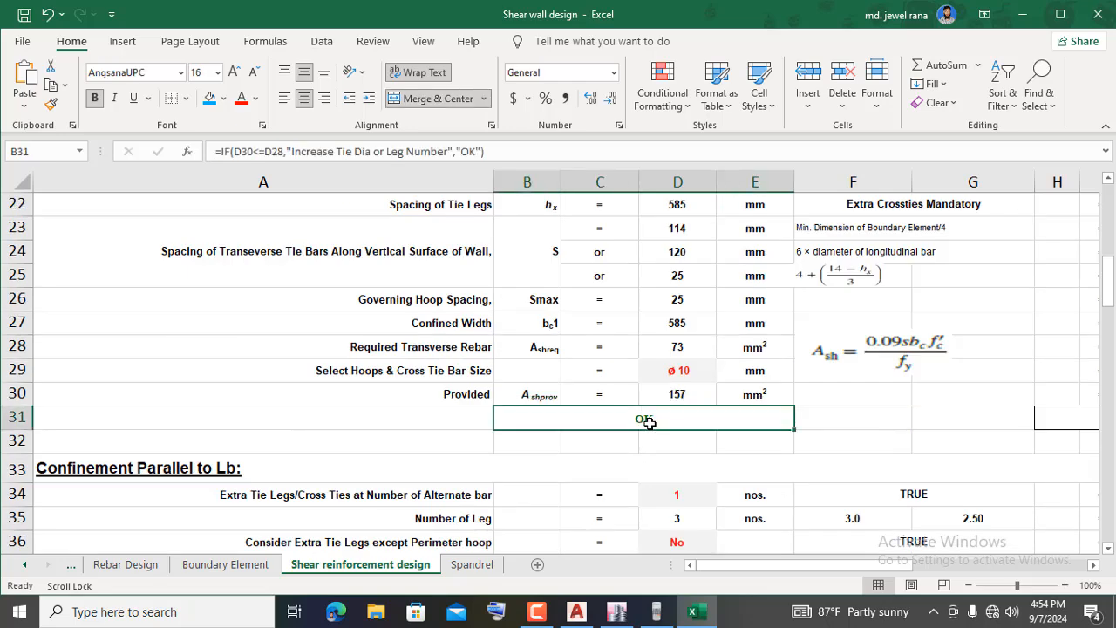
{"action": "scroll", "coordinate": [740, 327], "scroll_direction": "down", "scroll_amount": 2}
{"action": "scroll", "coordinate": [611, 332], "scroll_direction": "down", "scroll_amount": 1}
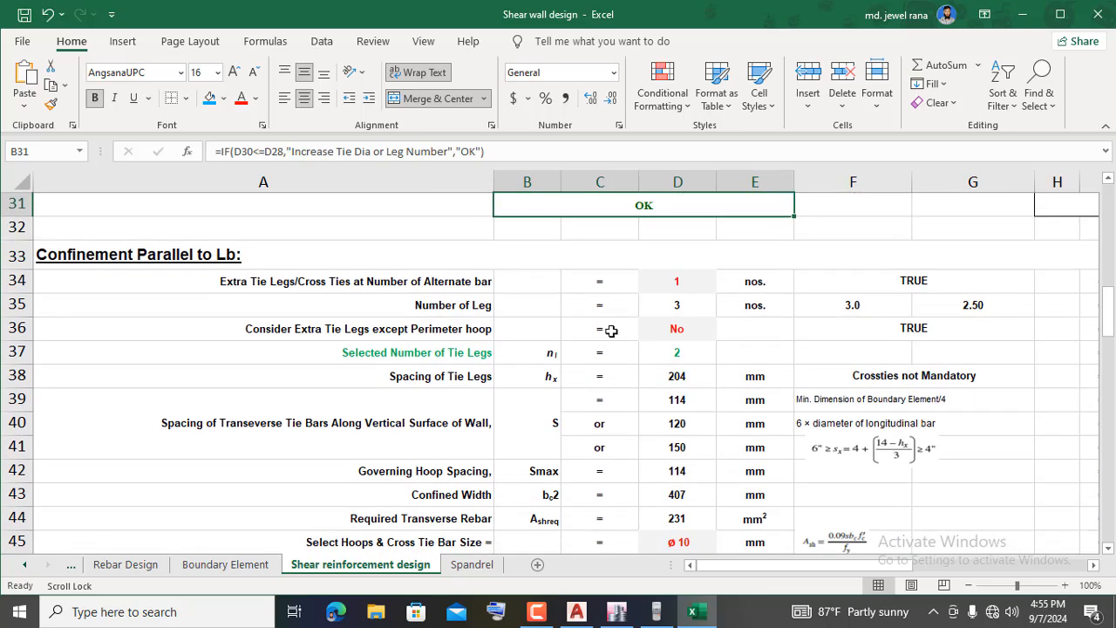
{"action": "left_click", "coordinate": [674, 283]}
{"action": "scroll", "coordinate": [687, 494], "scroll_direction": "down", "scroll_amount": 1}
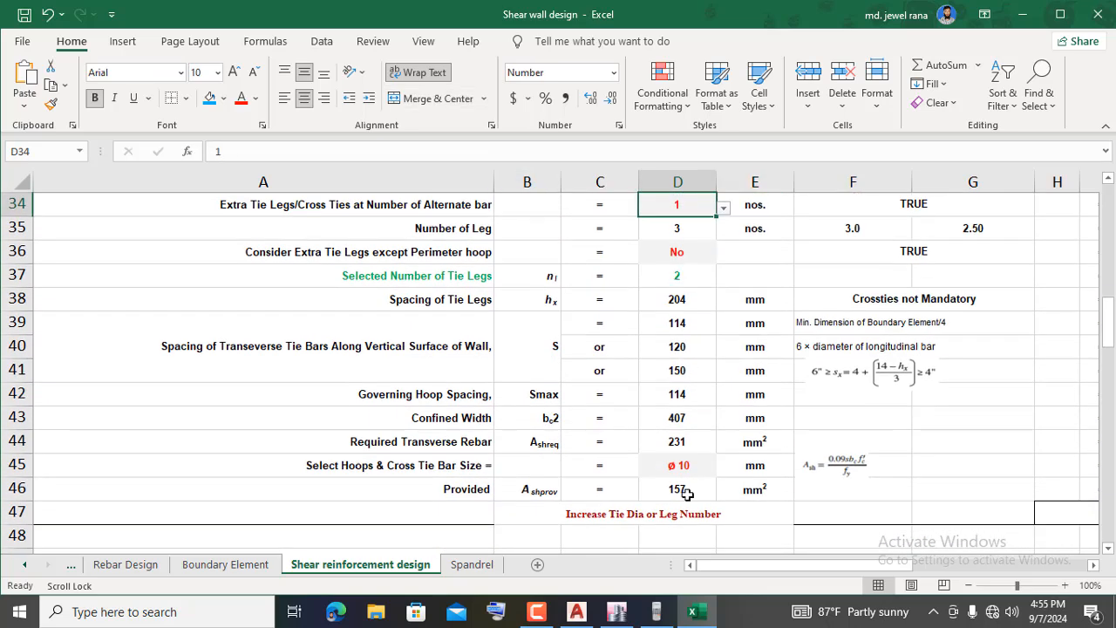
{"action": "left_click", "coordinate": [667, 521]}
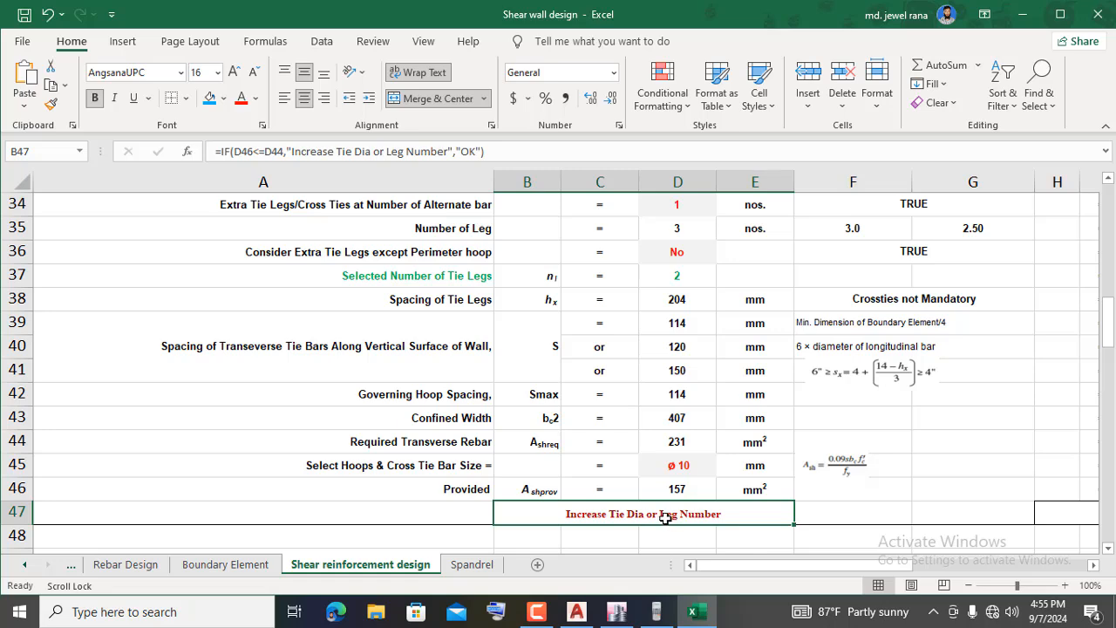
- Under Confinement Parallel to Lb, set the extra tie legs at number of alternate bar to 0
{"action": "scroll", "coordinate": [680, 479], "scroll_direction": "up", "scroll_amount": 1}
{"action": "left_click", "coordinate": [682, 288]}
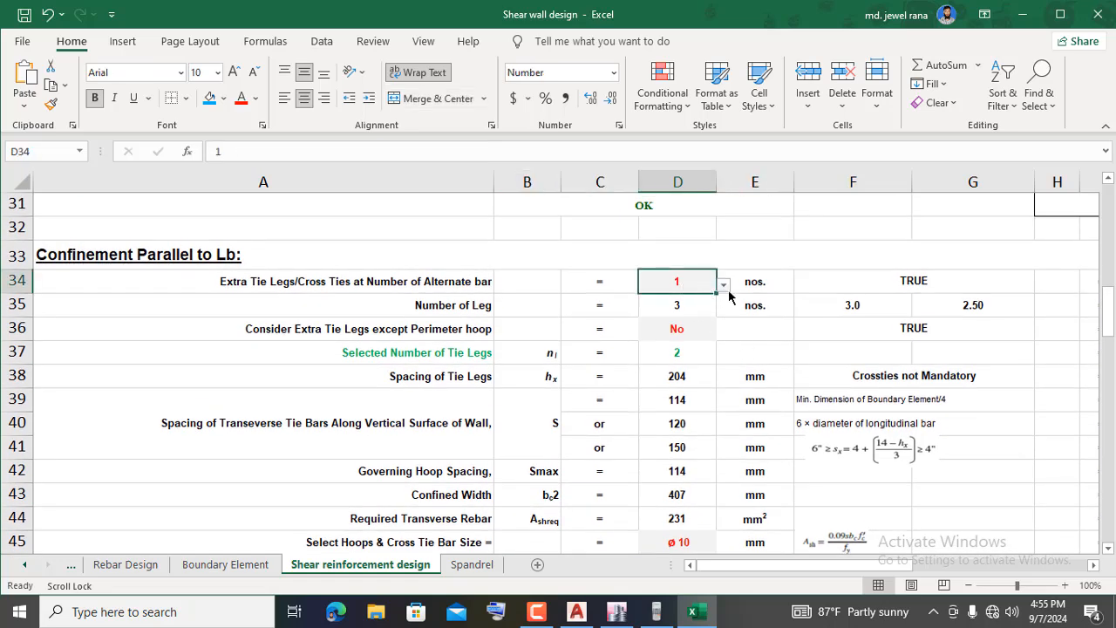
{"action": "left_click", "coordinate": [730, 290]}
{"action": "left_click", "coordinate": [706, 288]}
{"action": "scroll", "coordinate": [735, 302], "scroll_direction": "down", "scroll_amount": 2}
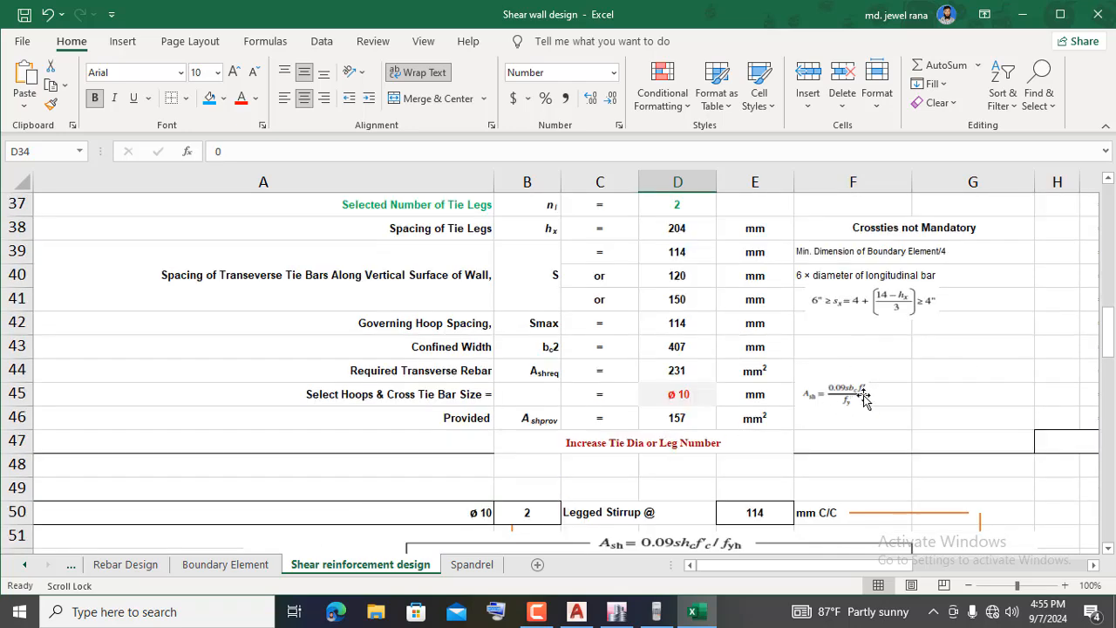
{"action": "left_click", "coordinate": [954, 414]}
{"action": "scroll", "coordinate": [709, 429], "scroll_direction": "up", "scroll_amount": 2}
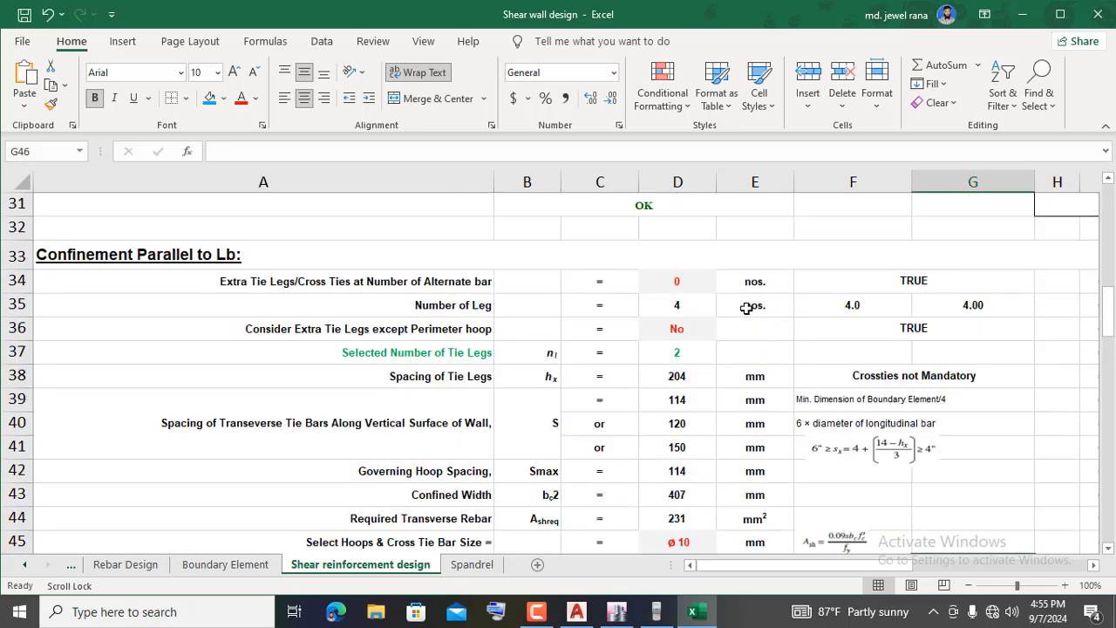
- Set Consider Extra Tie Legs except Perimeter hoop to Yes for the confinement parallel to Lb, and check the provided transverse rebar status
{"action": "left_click", "coordinate": [693, 328]}
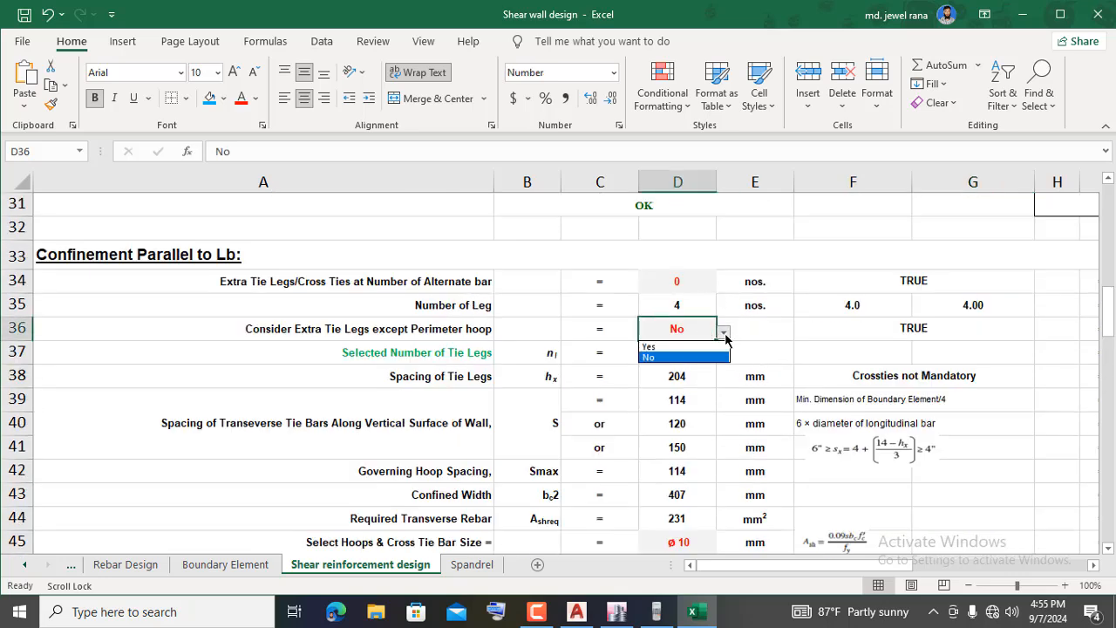
{"action": "scroll", "coordinate": [766, 324], "scroll_direction": "down", "scroll_amount": 3}
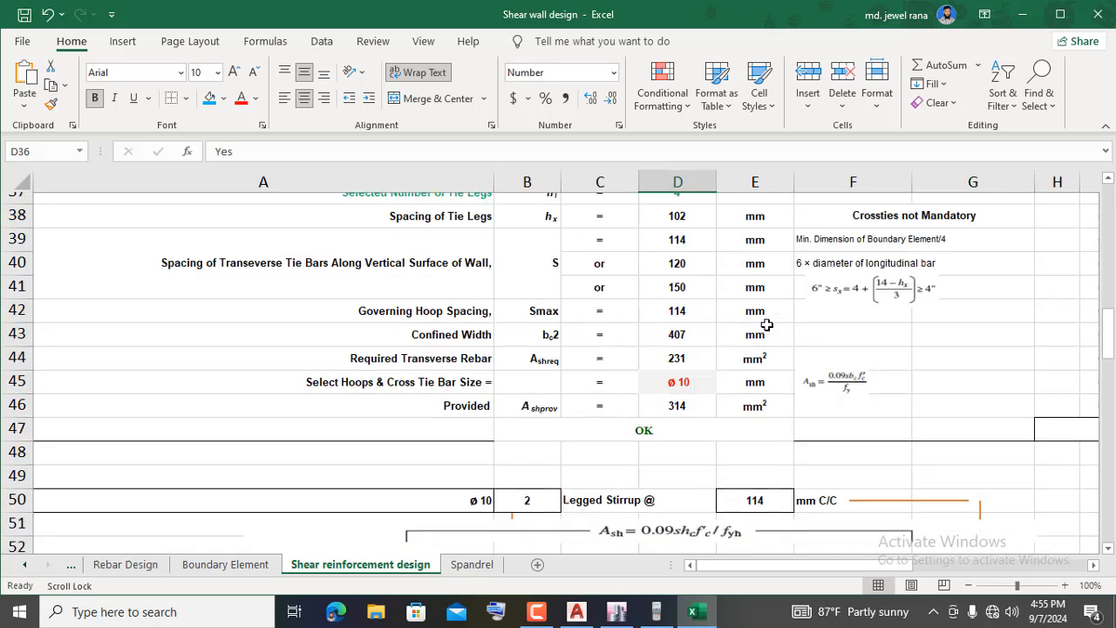
{"action": "left_click", "coordinate": [661, 371]}
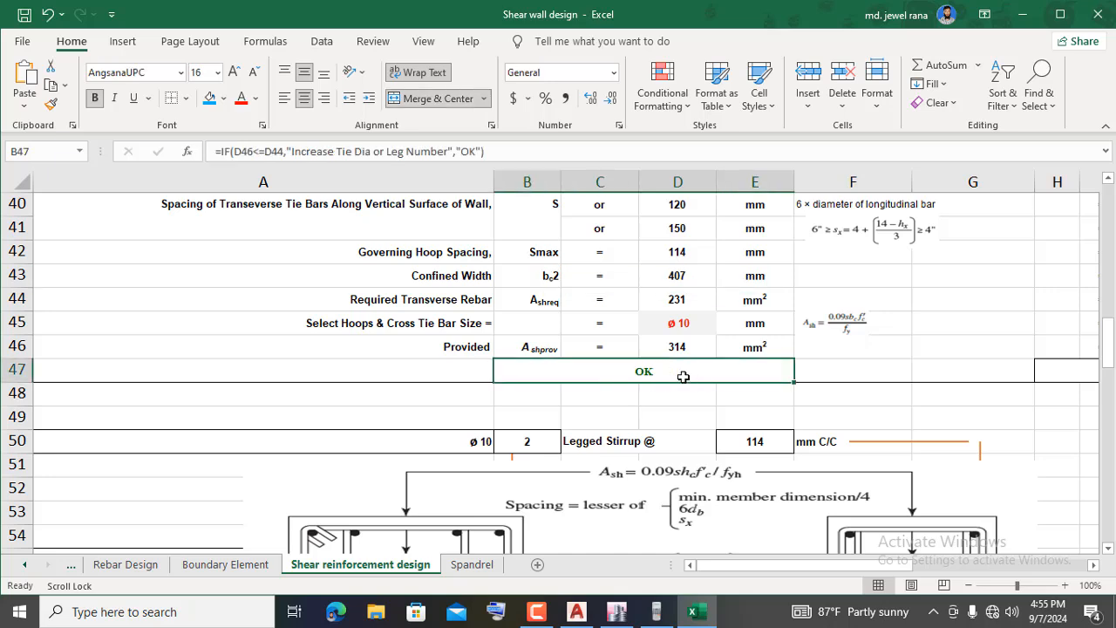
{"action": "scroll", "coordinate": [684, 376], "scroll_direction": "up", "scroll_amount": 3}
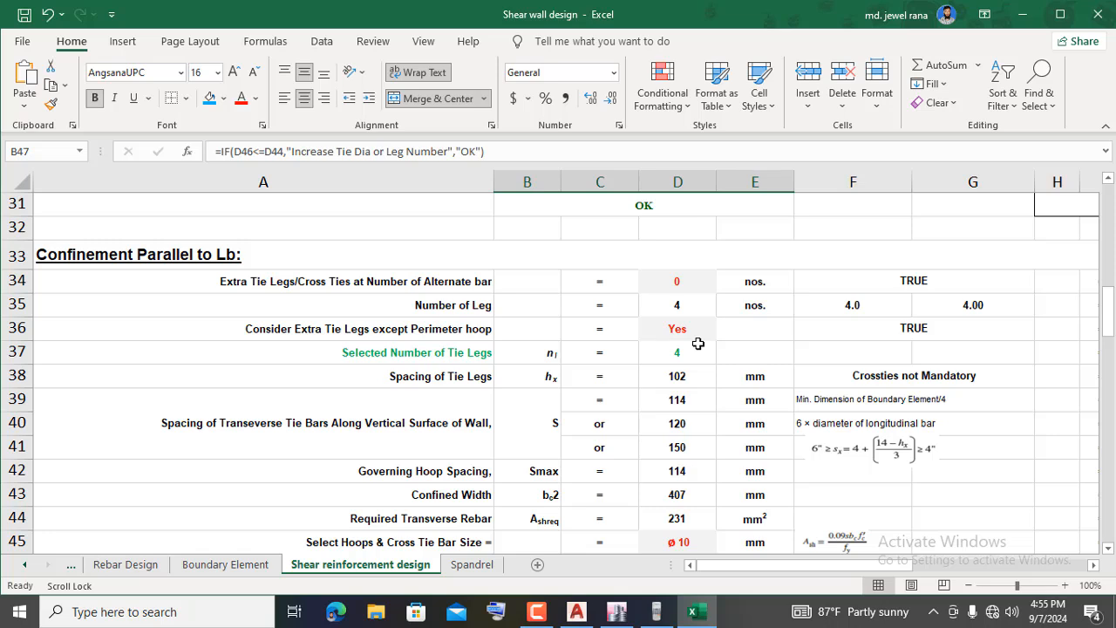
- Set the extra tie legs at number of alternate bar to 1 for the confinement parallel to Lb, and recheck the rebar status
{"action": "left_click", "coordinate": [681, 283]}
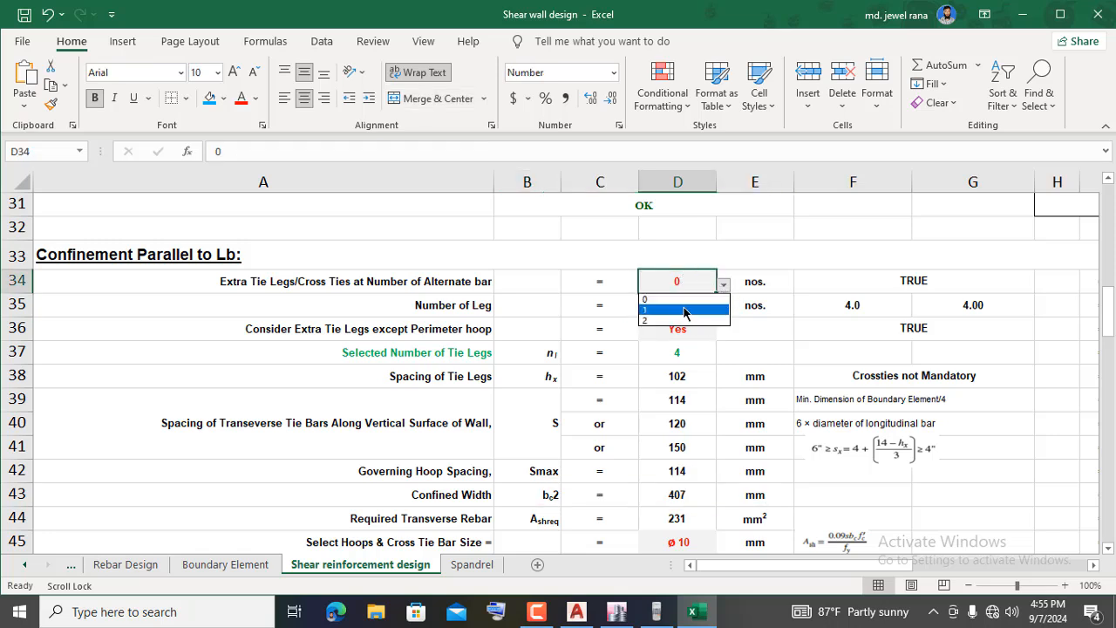
{"action": "scroll", "coordinate": [729, 288], "scroll_direction": "down", "scroll_amount": 3}
{"action": "left_click", "coordinate": [685, 371]}
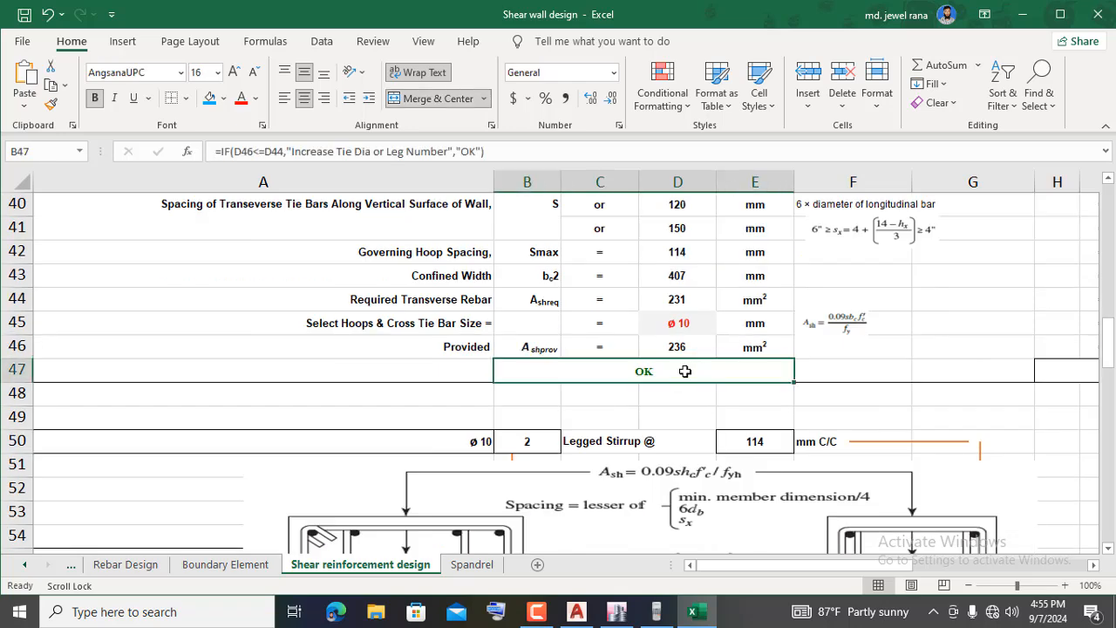
{"action": "scroll", "coordinate": [714, 369], "scroll_direction": "up", "scroll_amount": 2}
{"action": "scroll", "coordinate": [782, 310], "scroll_direction": "up", "scroll_amount": 2}
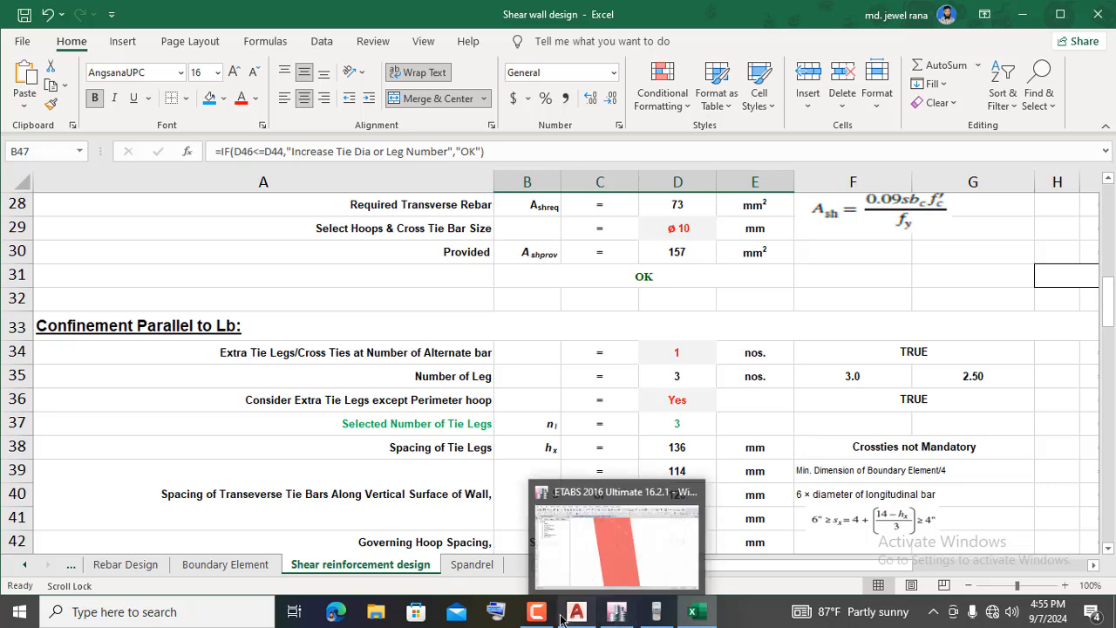
- Switch to AutoCAD and inspect the bars, hoops and crossties across both boundary elements of the wall section
{"action": "left_click", "coordinate": [612, 541]}
{"action": "scroll", "coordinate": [287, 302], "scroll_direction": "down", "scroll_amount": 2}
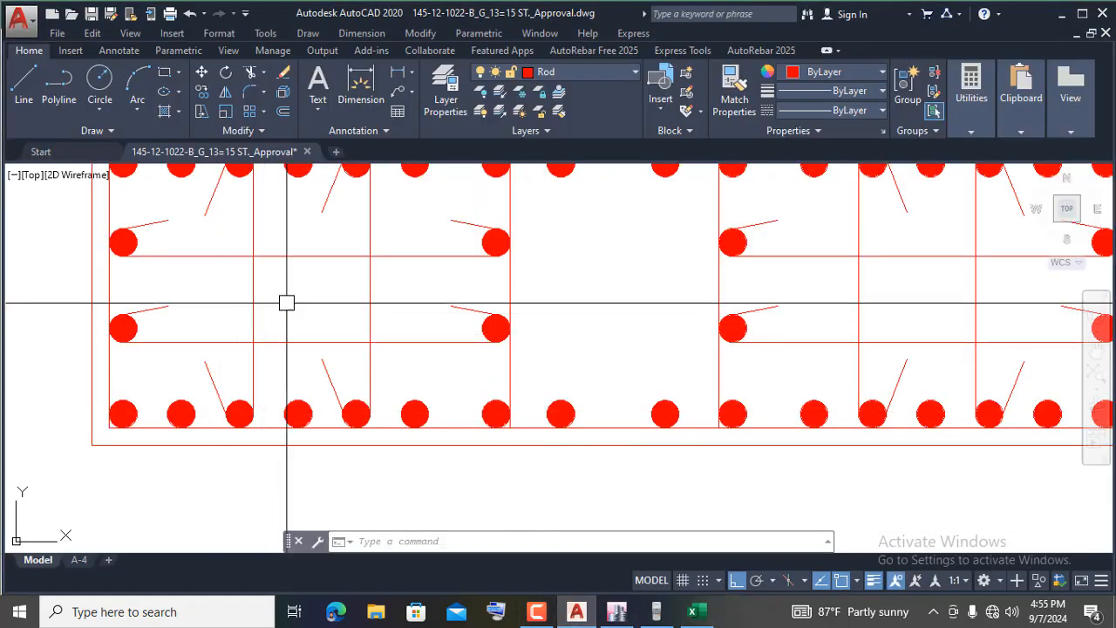
{"action": "scroll", "coordinate": [148, 367], "scroll_direction": "down", "scroll_amount": 2}
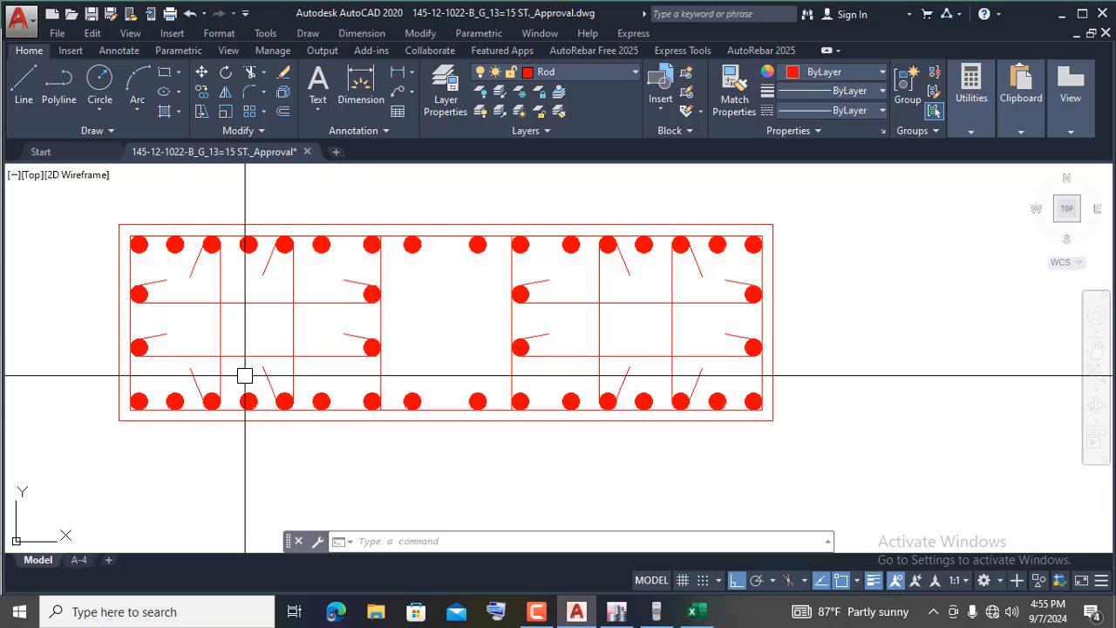
{"action": "scroll", "coordinate": [318, 349], "scroll_direction": "up", "scroll_amount": 2}
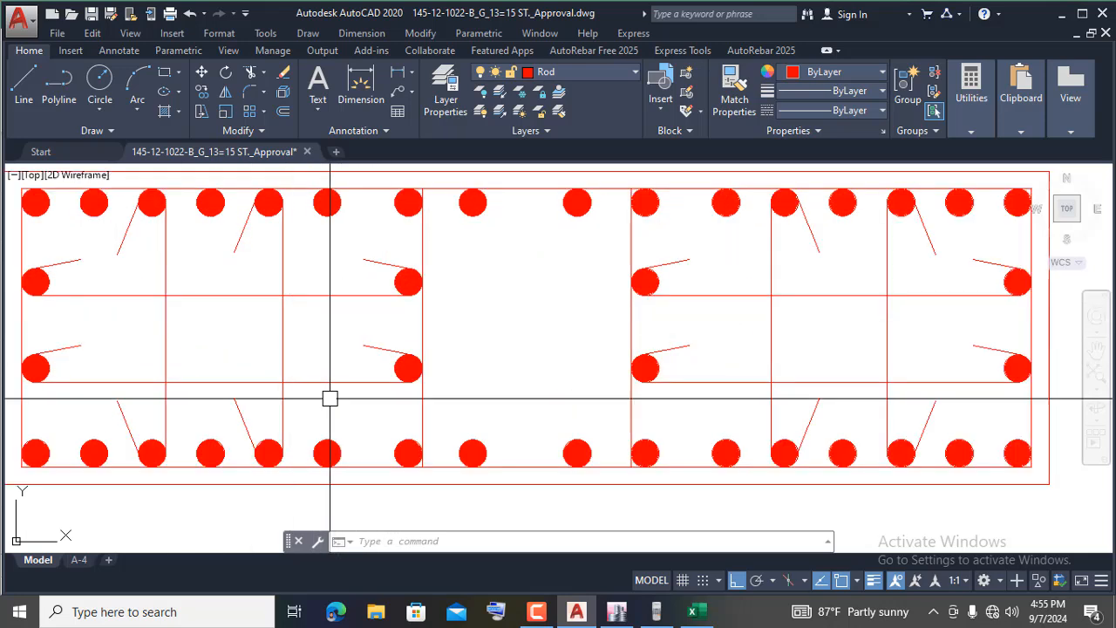
{"action": "scroll", "coordinate": [372, 345], "scroll_direction": "down", "scroll_amount": 1}
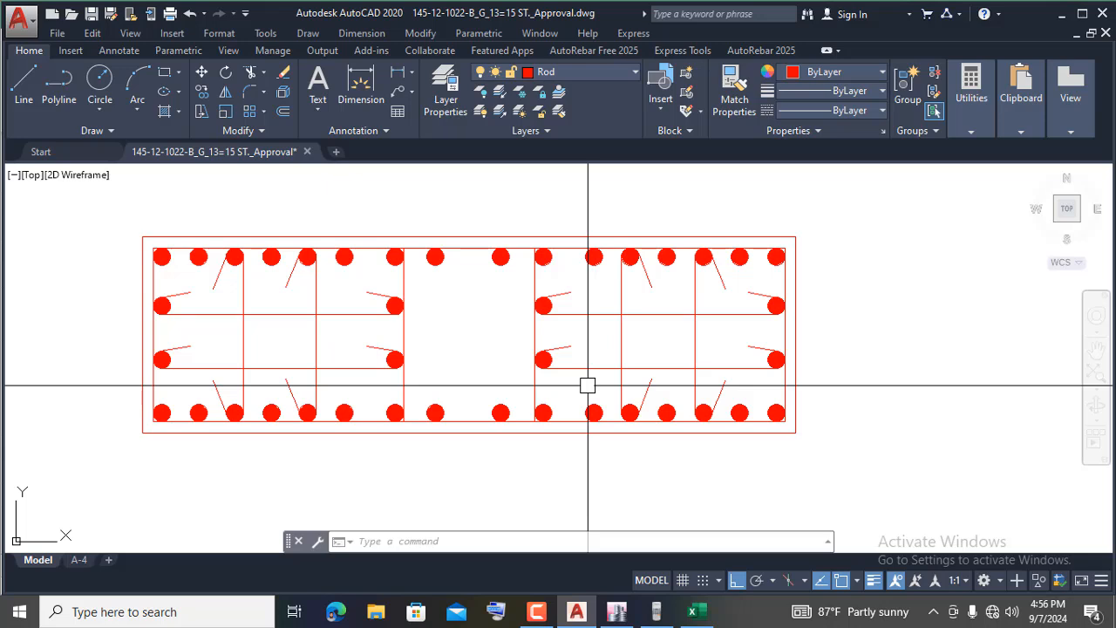
{"action": "scroll", "coordinate": [587, 384], "scroll_direction": "up", "scroll_amount": 2}
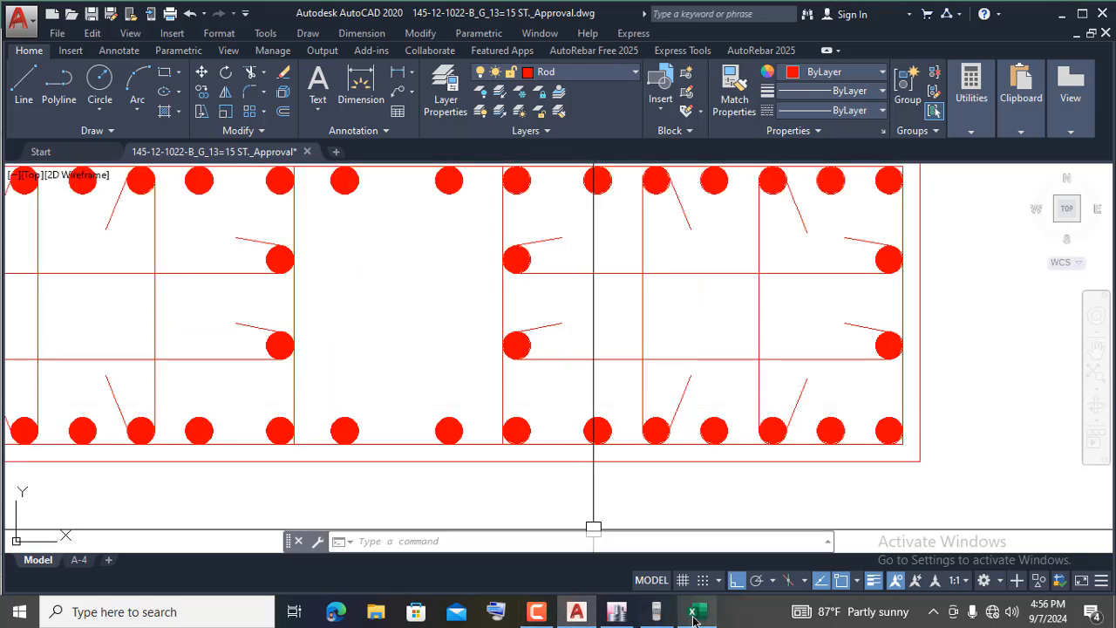
{"action": "left_click", "coordinate": [541, 612]}
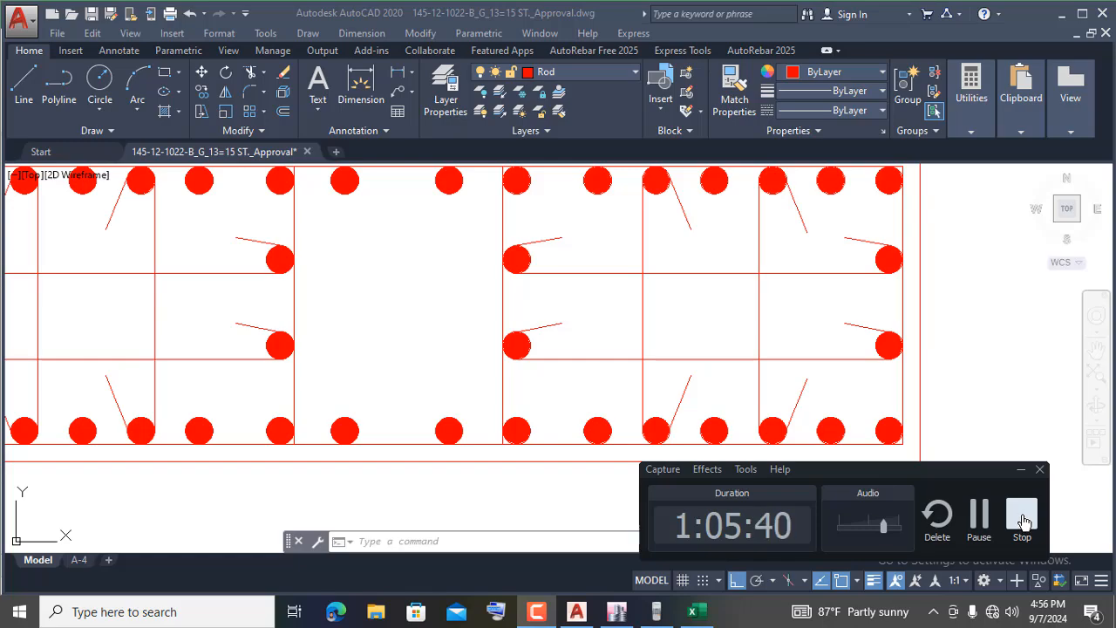
{"action": "left_click", "coordinate": [1022, 519]}
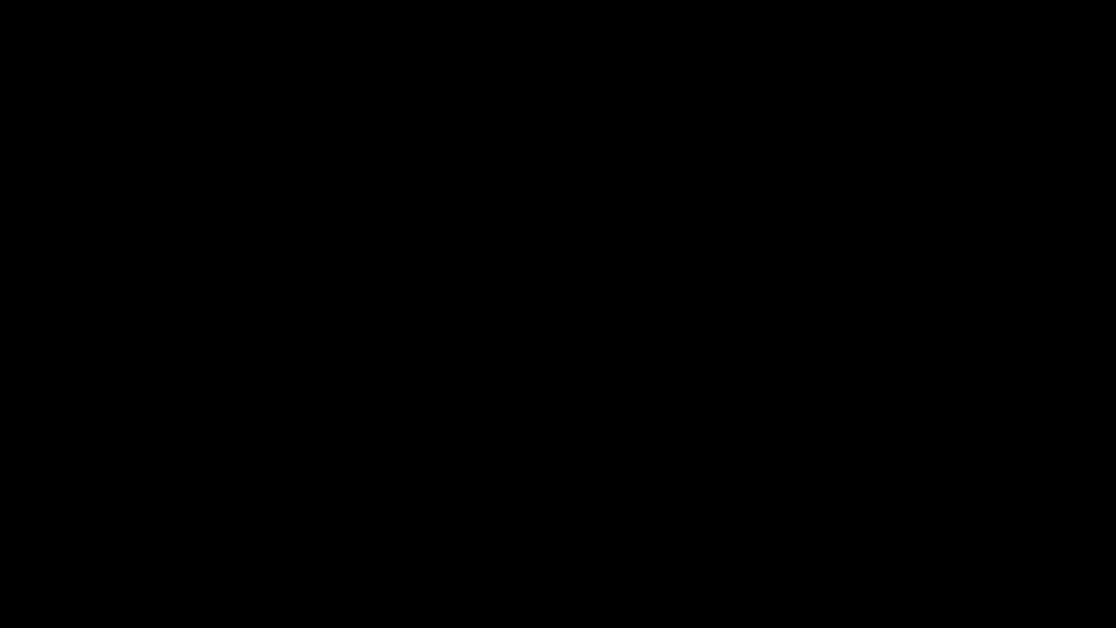